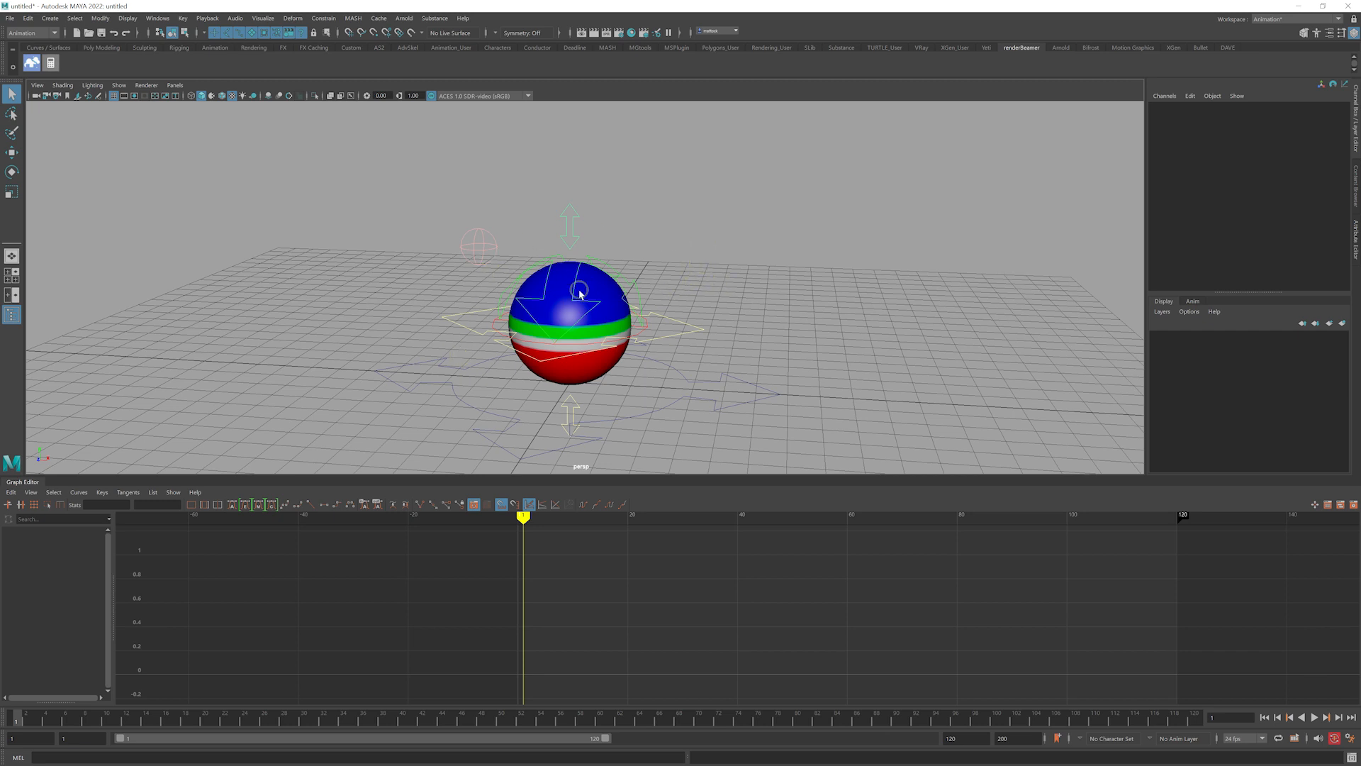
# Set the scene's playback rate to 24 fps
pyautogui.keyDown('alt'); pyautogui.moveTo(468, 331); pyautogui.dragTo(662, 304); pyautogui.keyUp('alt')
pyautogui.keyDown('alt'); pyautogui.moveTo(662, 304); pyautogui.dragTo(644, 316, button='right'); pyautogui.keyUp('alt')
pyautogui.keyDown('alt'); pyautogui.moveTo(644, 316); pyautogui.dragTo(639, 307); pyautogui.keyUp('alt')
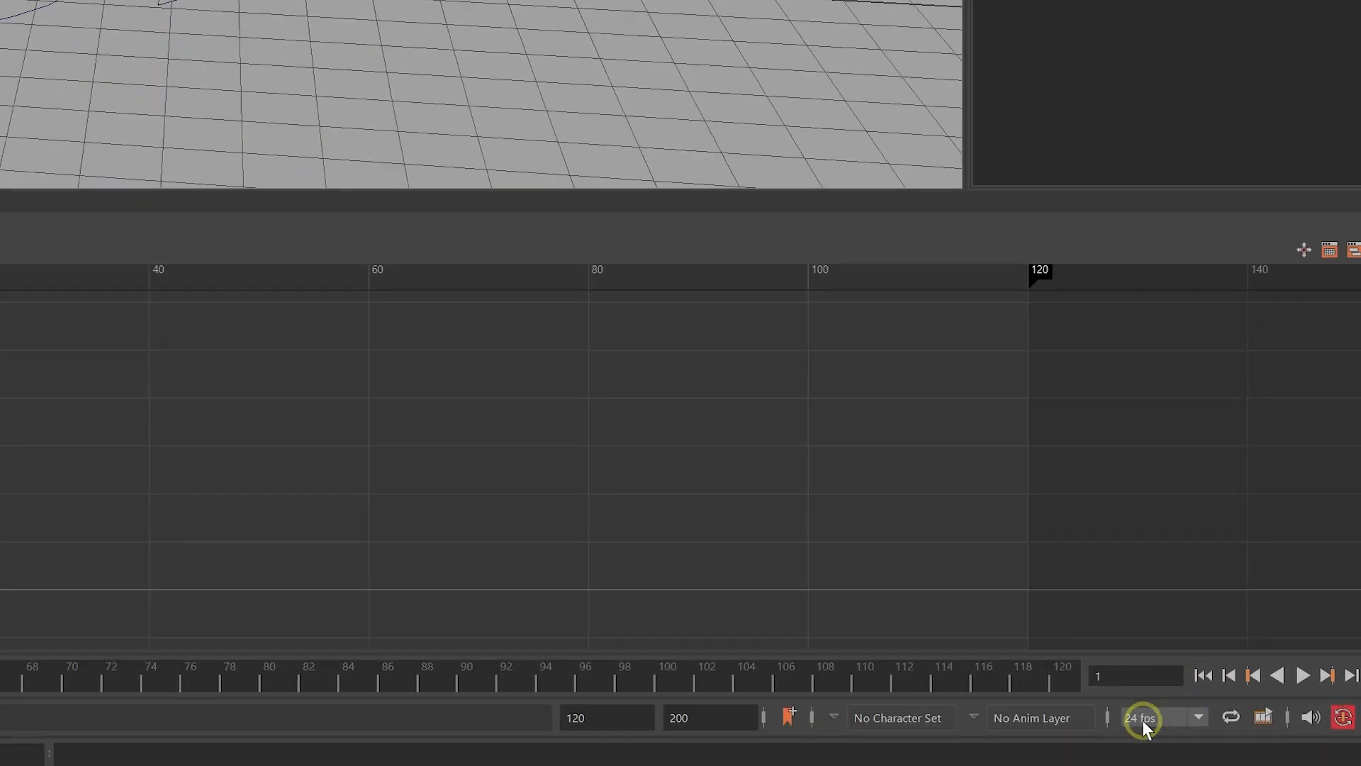
pyautogui.click(1143, 721)
pyautogui.click(1144, 693)
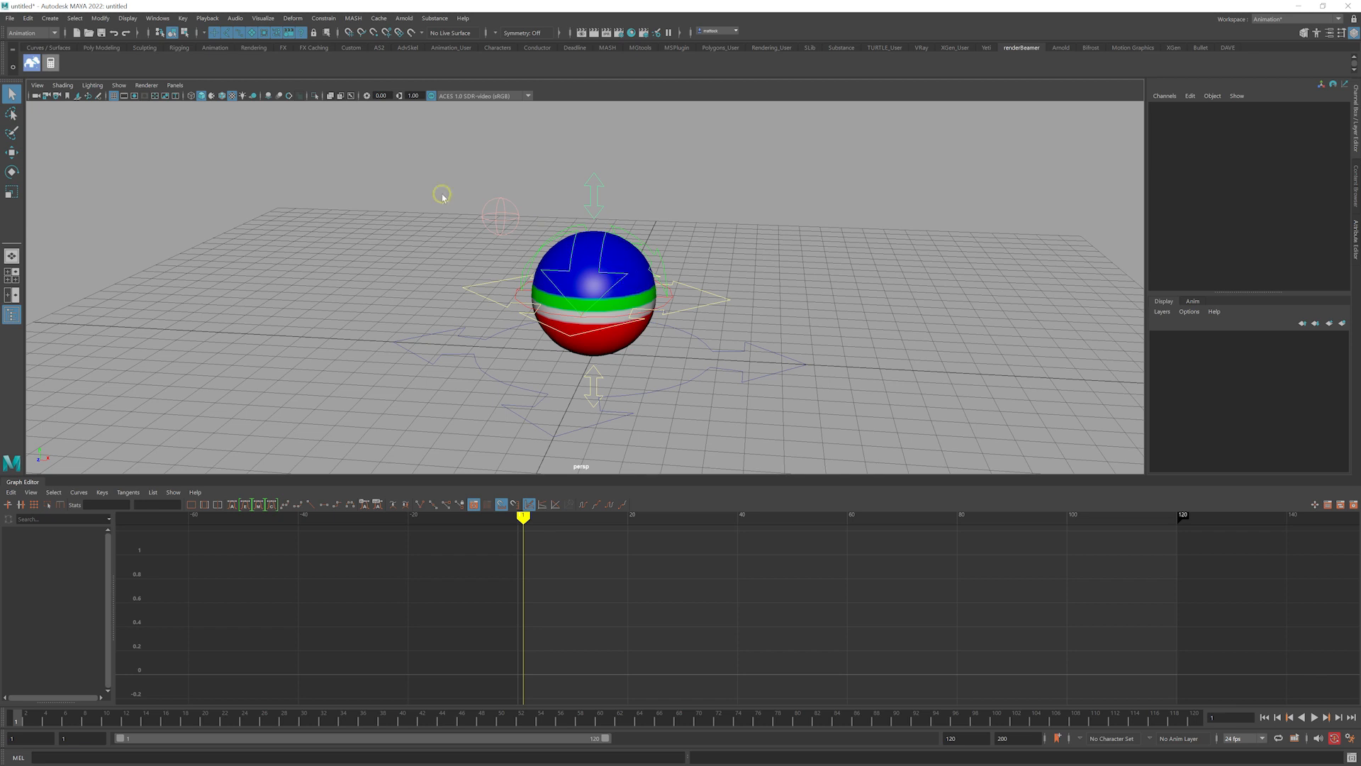
# Switch the single viewport from the perspective view to the front orthographic view, framed on the ball rig
pyautogui.click(147, 85)
pyautogui.click(175, 85)
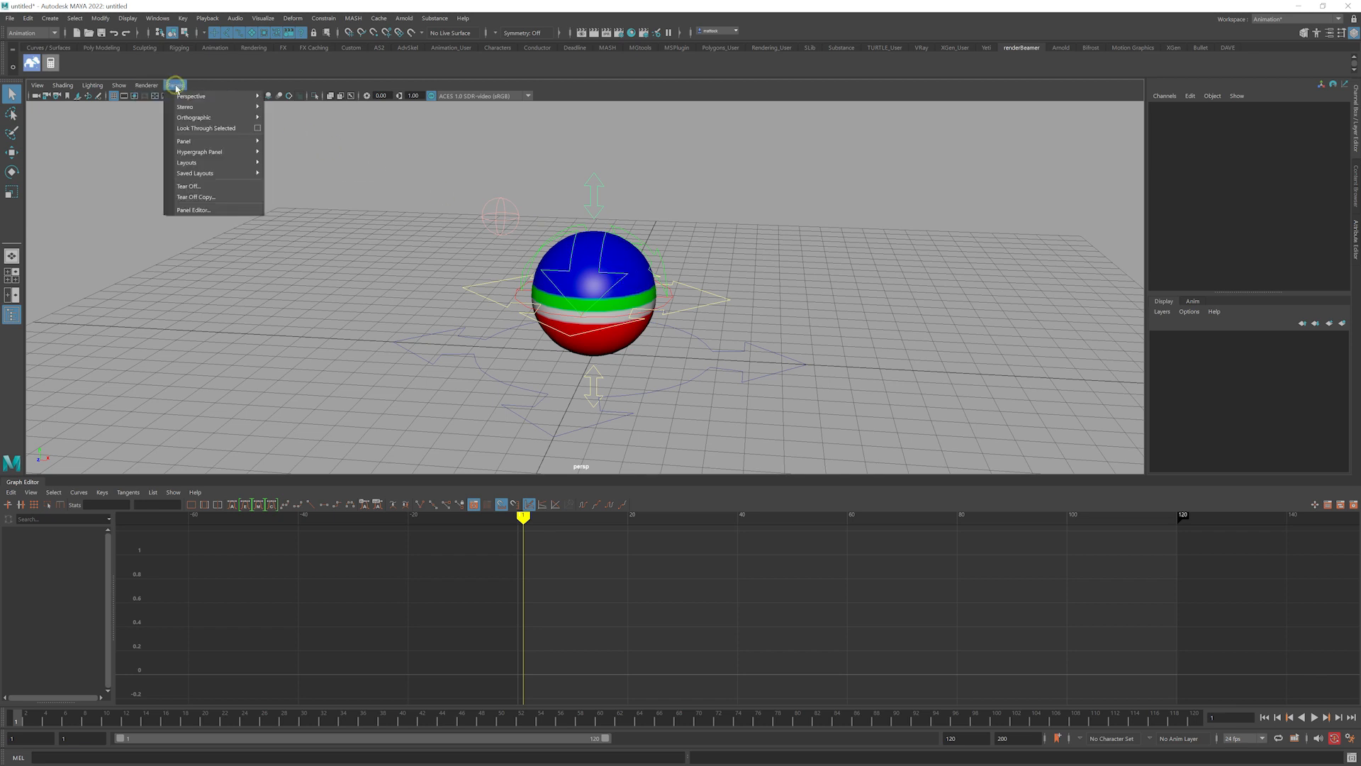
pyautogui.moveTo(187, 96)
pyautogui.moveTo(201, 119)
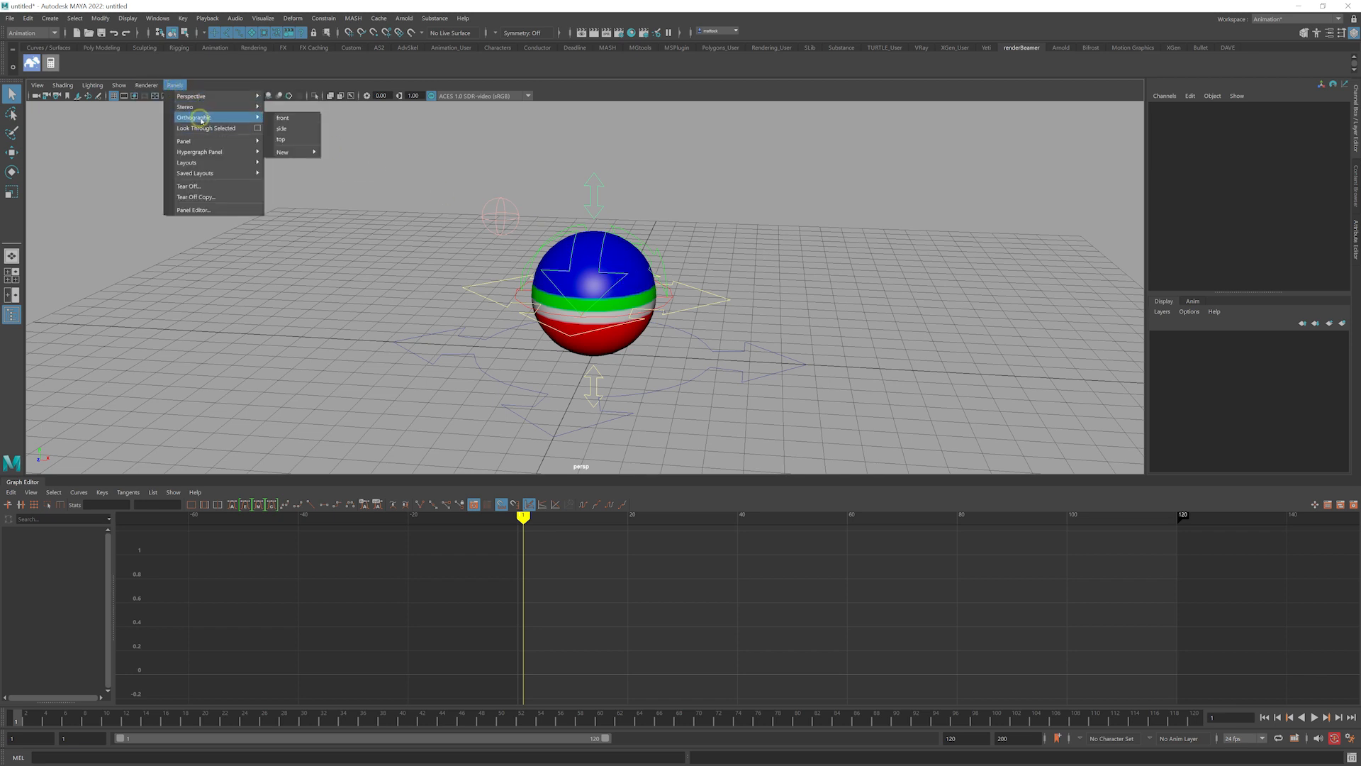
pyautogui.click(763, 265)
pyautogui.press('space')
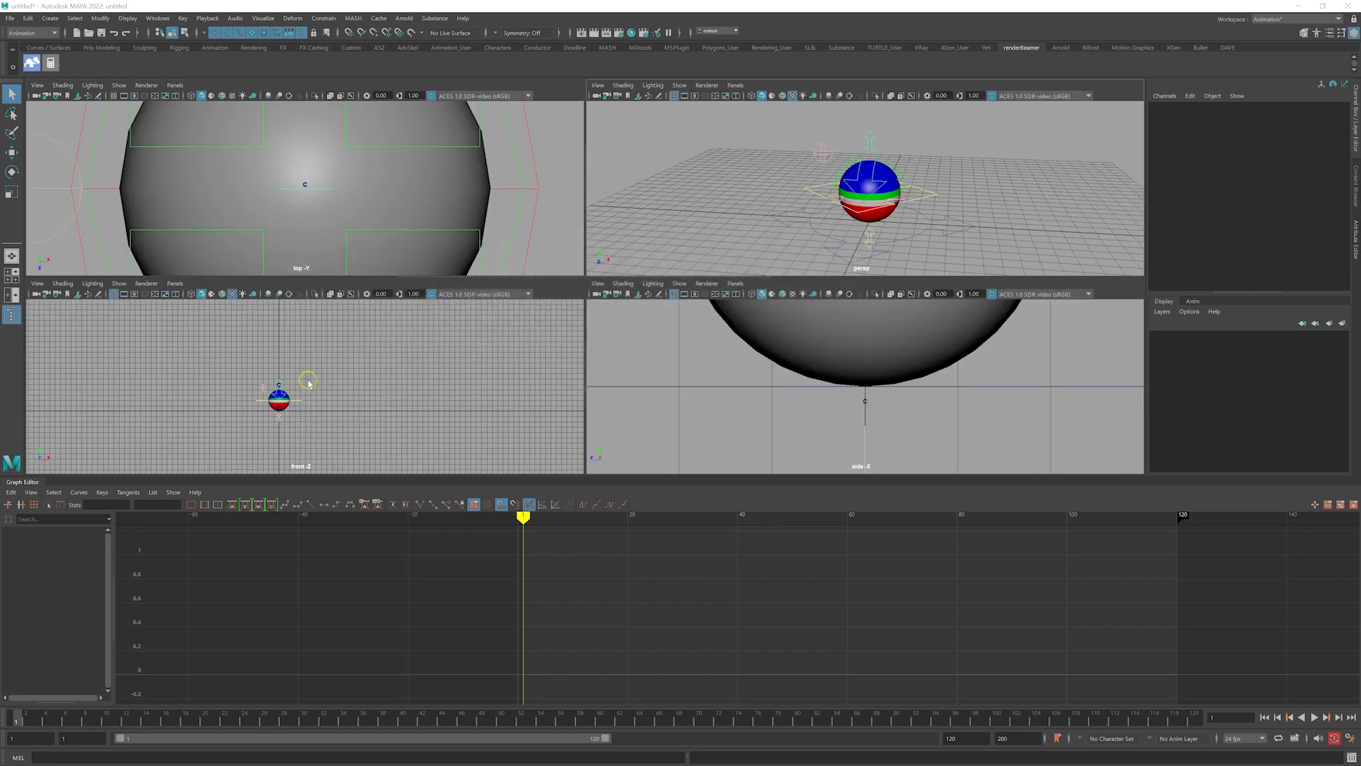
pyautogui.press('space')
pyautogui.keyDown('alt'); pyautogui.moveTo(831, 343); pyautogui.dragTo(716, 353, button='middle'); pyautogui.keyUp('alt')
pyautogui.keyDown('alt'); pyautogui.moveTo(716, 353); pyautogui.dragTo(684, 344, button='right'); pyautogui.keyUp('alt')
pyautogui.keyDown('alt'); pyautogui.moveTo(684, 344); pyautogui.dragTo(634, 348, button='middle'); pyautogui.keyUp('alt')
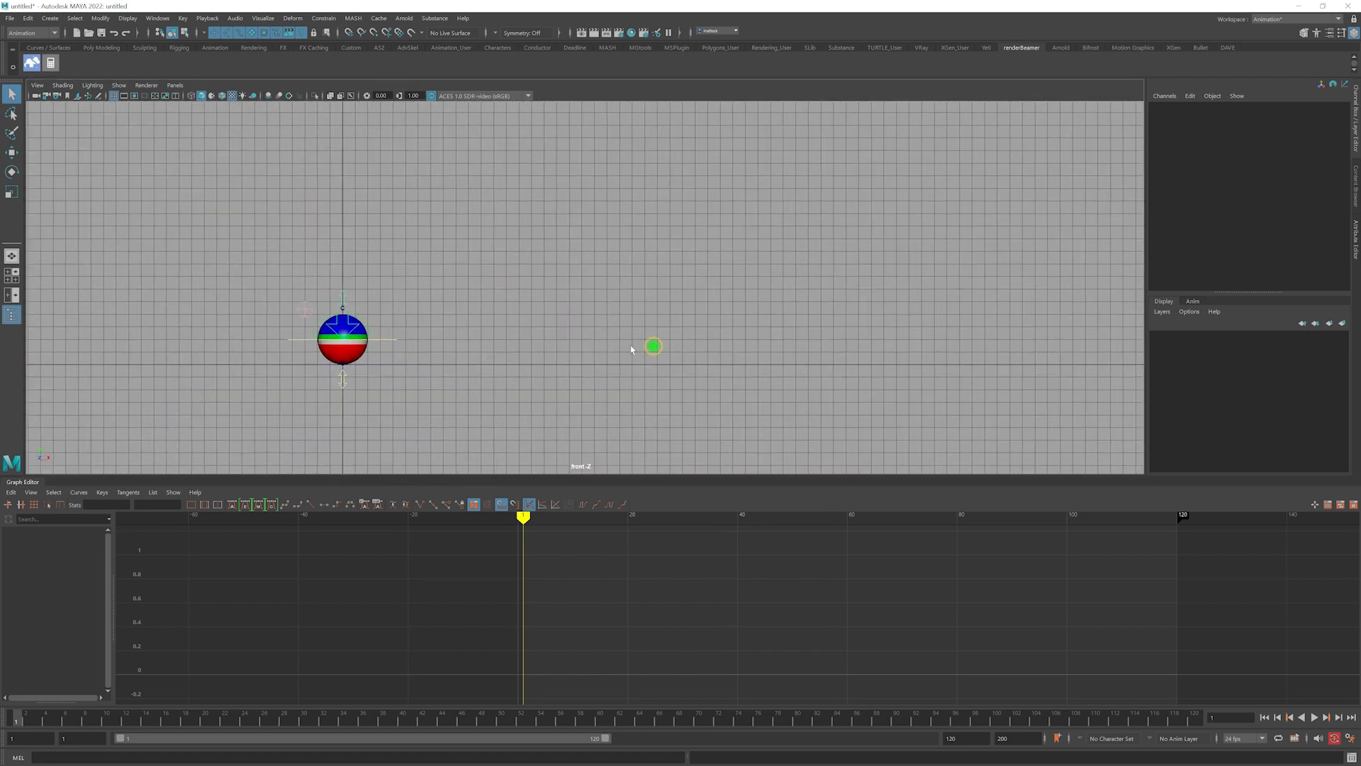
pyautogui.keyDown('alt'); pyautogui.moveTo(410, 352); pyautogui.dragTo(652, 323, button='middle'); pyautogui.keyUp('alt')
pyautogui.keyDown('alt'); pyautogui.moveTo(648, 324); pyautogui.dragTo(723, 310, button='right'); pyautogui.keyUp('alt')
pyautogui.keyDown('alt'); pyautogui.moveTo(437, 287); pyautogui.dragTo(622, 285, button='right'); pyautogui.keyUp('alt')
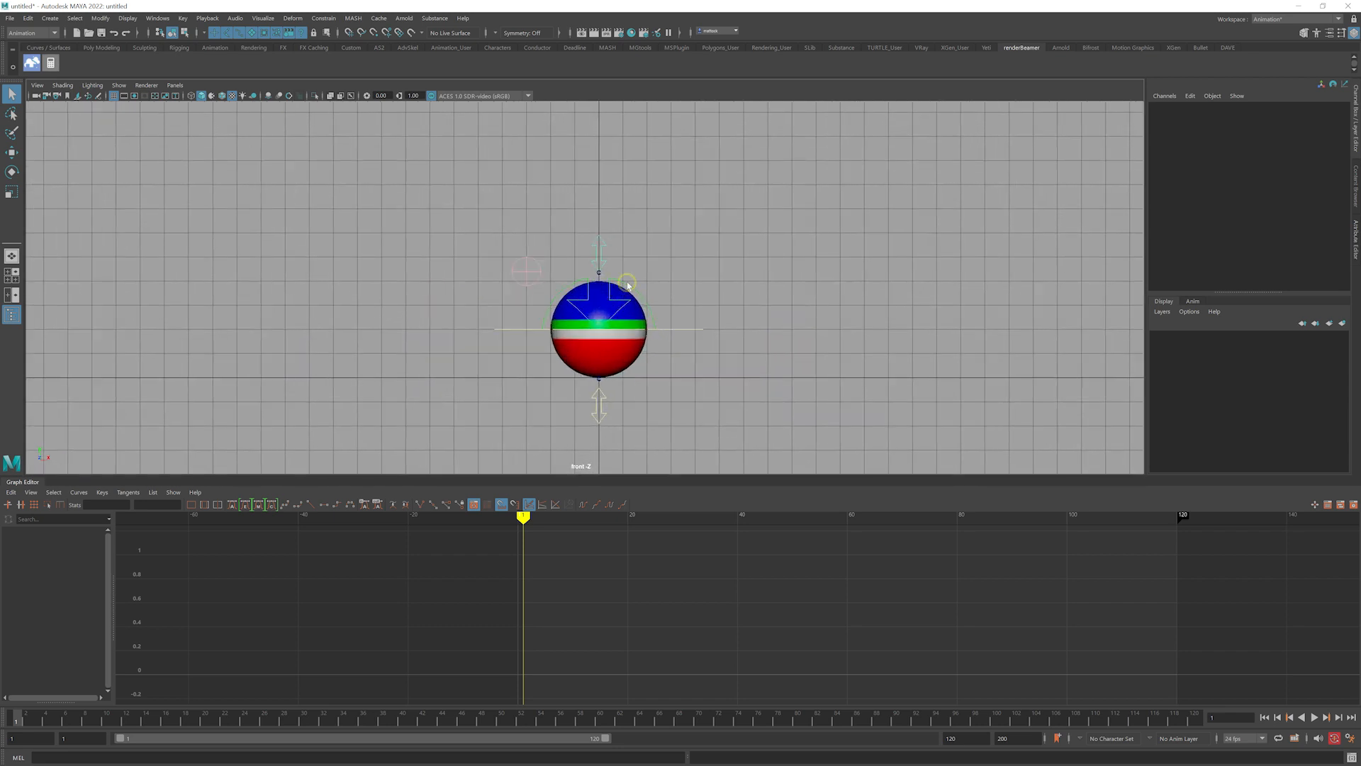
# Turn on shaded display with texture maps in the front view
pyautogui.press('5')
pyautogui.keyDown('alt'); pyautogui.moveTo(444, 309); pyautogui.dragTo(598, 368, button='right'); pyautogui.keyUp('alt')
pyautogui.moveTo(598, 368)
pyautogui.keyDown('alt'); pyautogui.mouseDown(button='middle')
pyautogui.moveTo(538, 275)
pyautogui.moveTo(519, 370)
pyautogui.mouseUp(button='middle'); pyautogui.keyUp('alt')
pyautogui.press('6')
pyautogui.keyDown('alt'); pyautogui.moveTo(664, 347); pyautogui.dragTo(444, 245, button='right'); pyautogui.keyUp('alt')
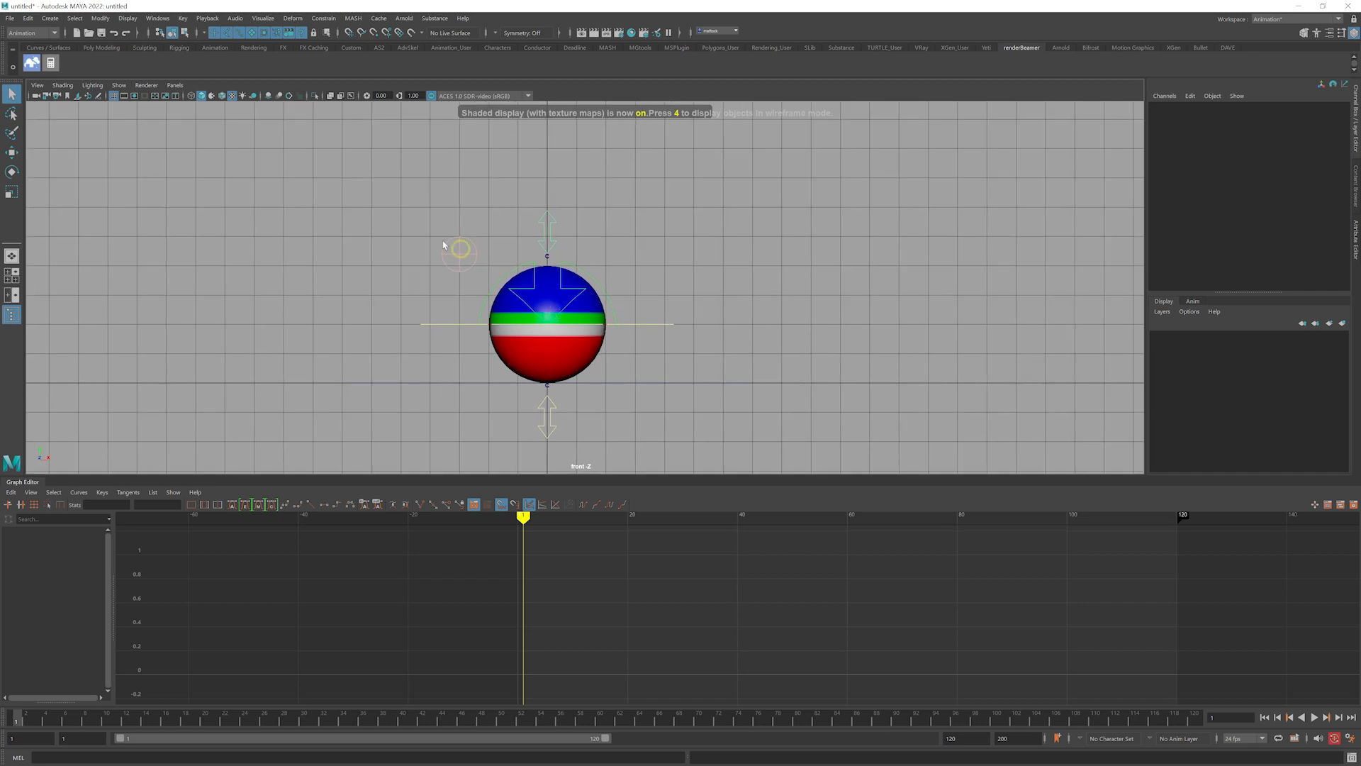
# Limit the front view's display to polygons and NURBS curves, with all other object types hidden
pyautogui.click(118, 86)
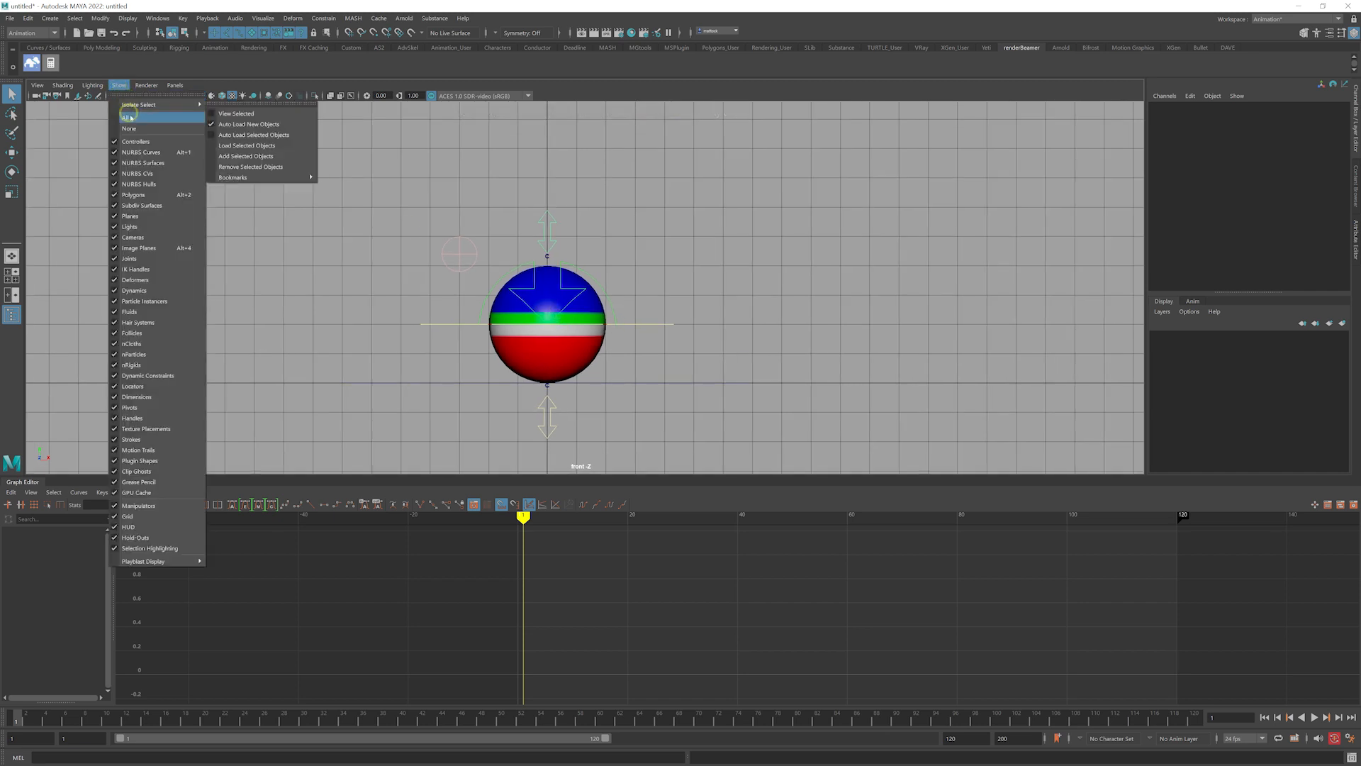
pyautogui.click(141, 125)
pyautogui.click(118, 85)
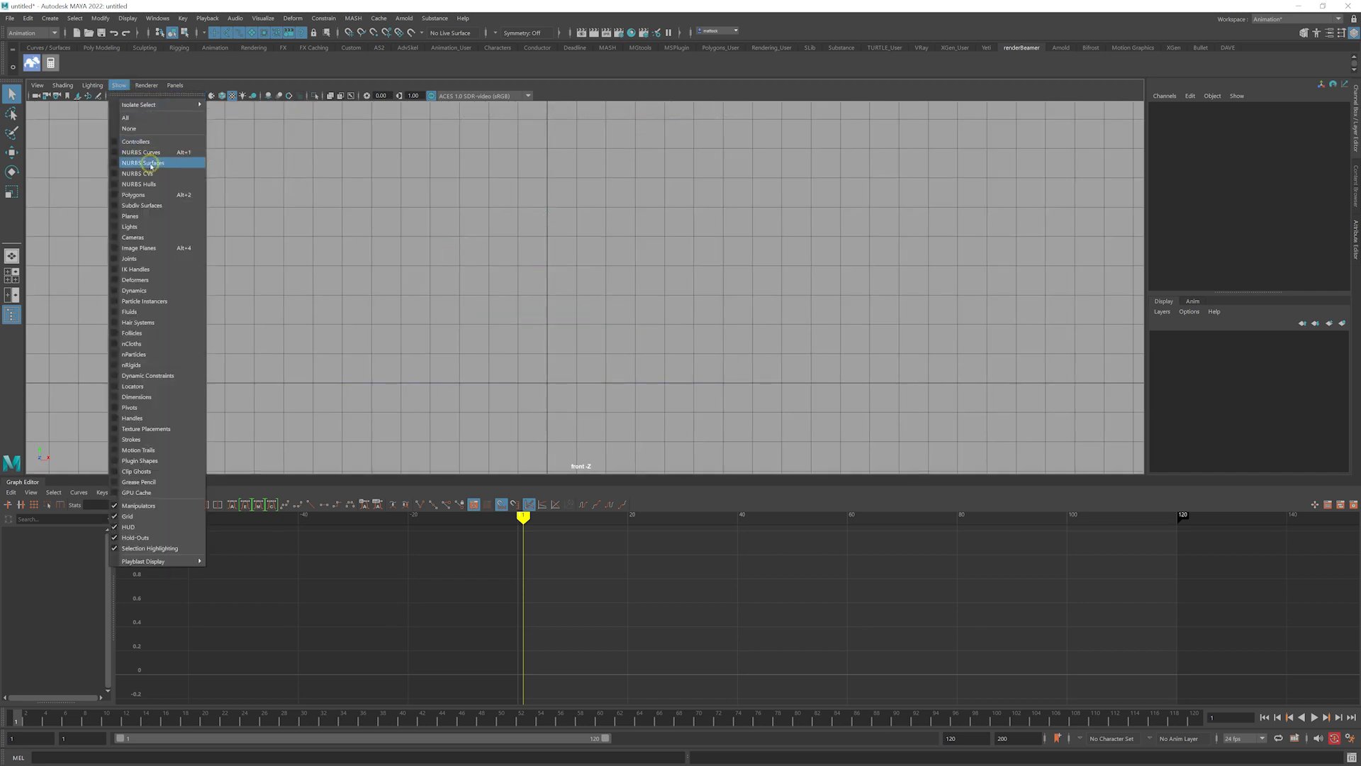
pyautogui.click(136, 187)
pyautogui.click(118, 86)
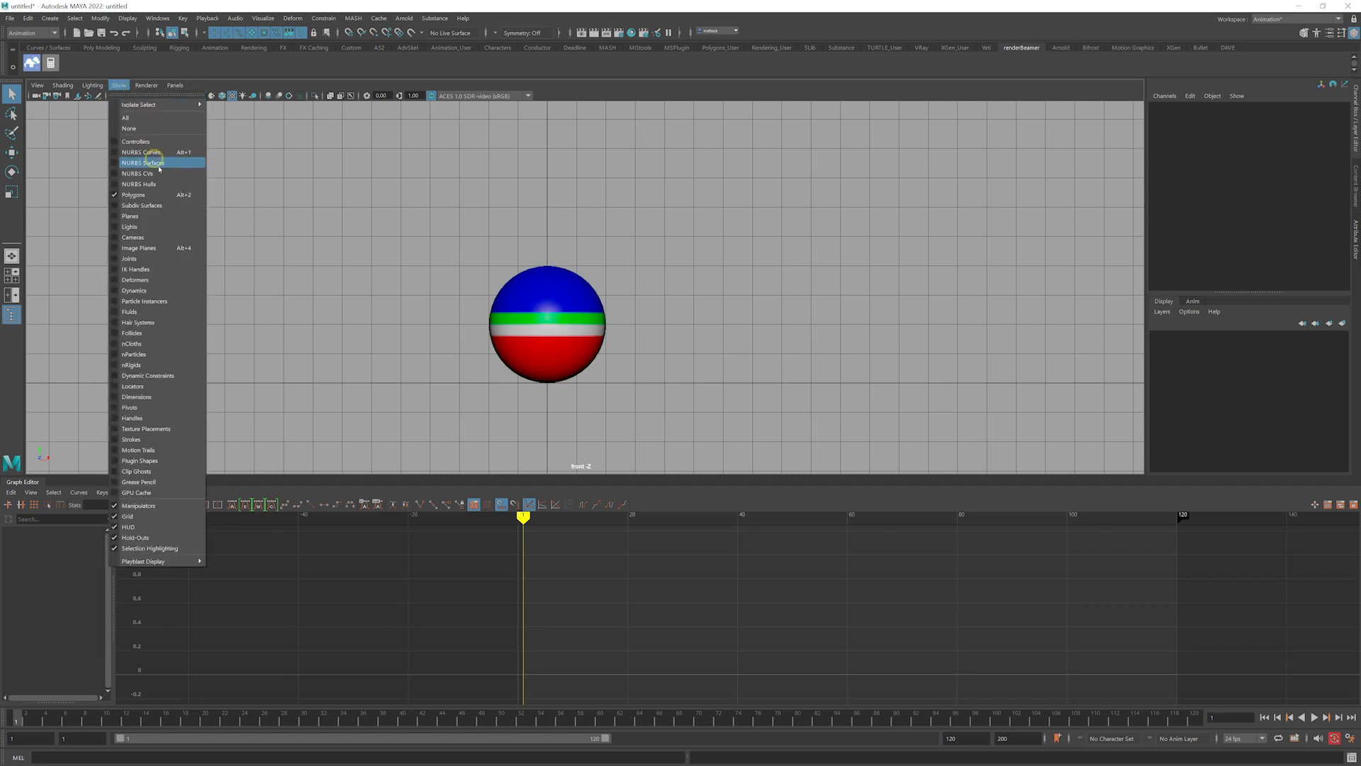
pyautogui.click(147, 163)
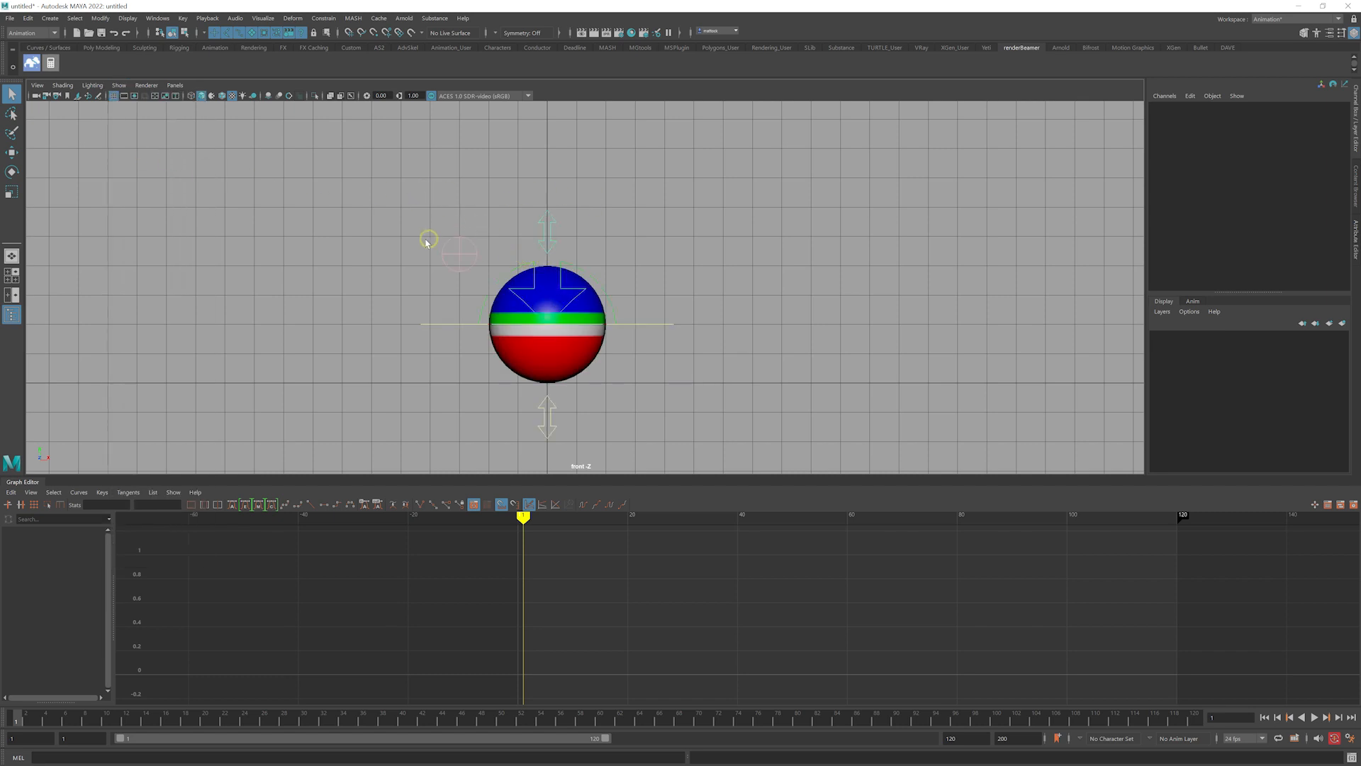
pyautogui.scroll(-1, 646, 334)
pyautogui.keyDown('alt'); pyautogui.moveTo(675, 339); pyautogui.dragTo(706, 349, button='middle'); pyautogui.keyUp('alt')
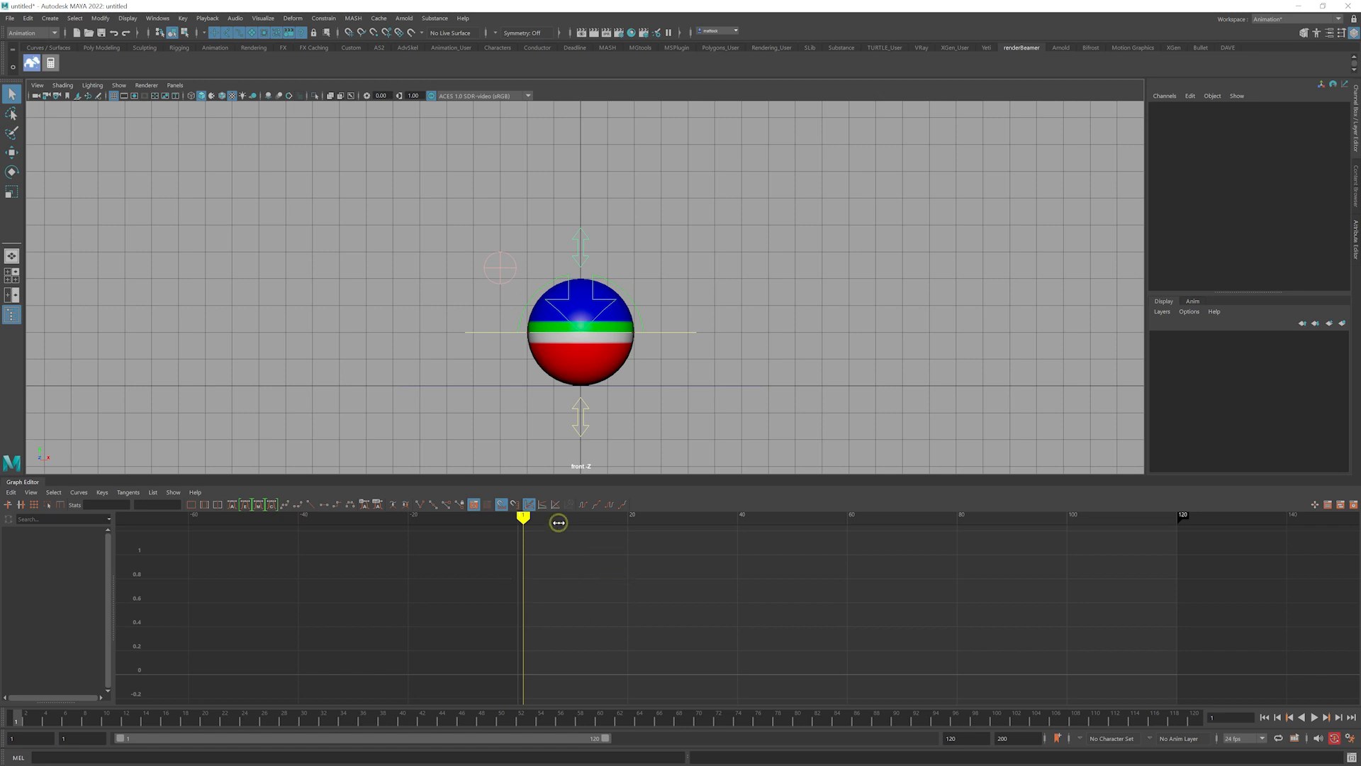
# Switch to the Photos window with the reference image Ball bounce along frames-01.png and move it clear of the Maya workspace
pyautogui.keyDown('alt'); pyautogui.moveTo(832, 305); pyautogui.dragTo(525, 275, button='right'); pyautogui.keyUp('alt')
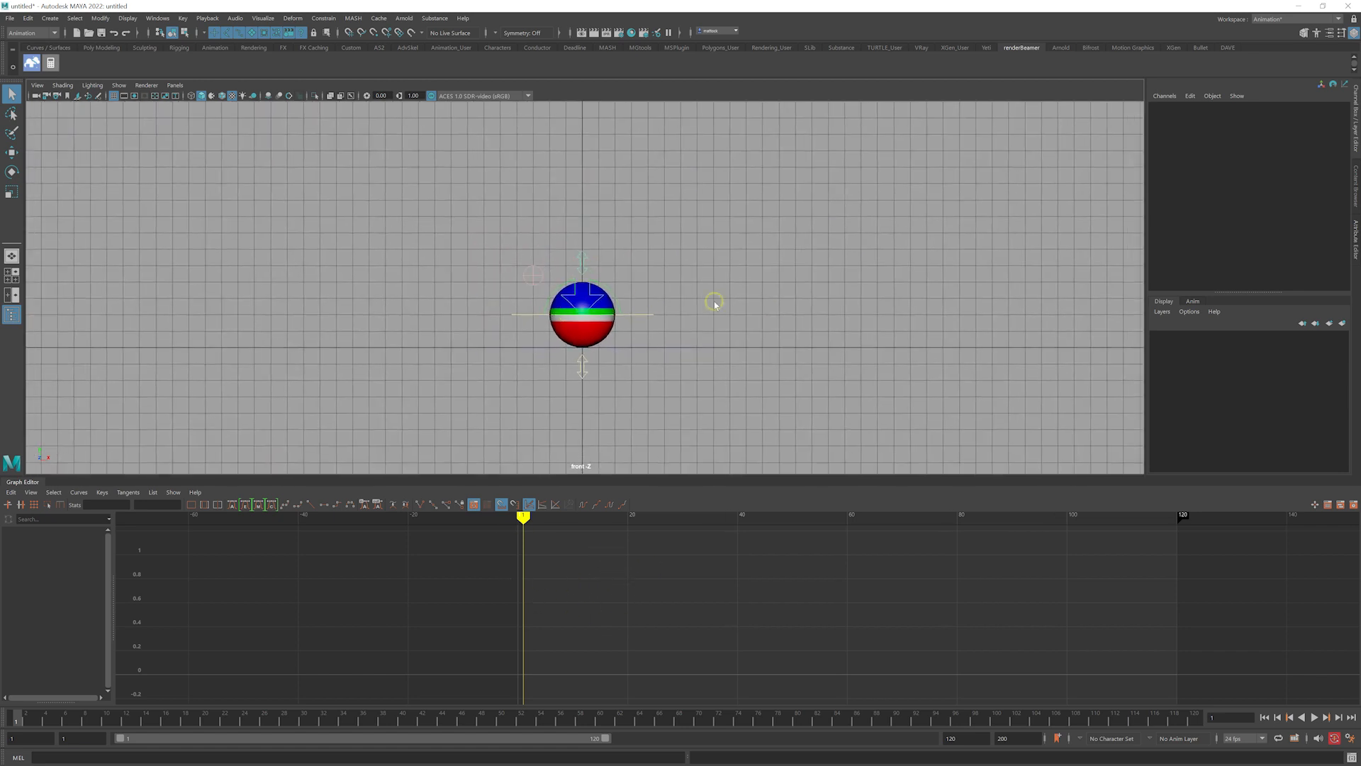
pyautogui.keyDown('alt'); pyautogui.moveTo(716, 300); pyautogui.dragTo(653, 294, button='right'); pyautogui.keyUp('alt')
pyautogui.keyDown('alt'); pyautogui.moveTo(653, 293); pyautogui.dragTo(784, 361, button='middle'); pyautogui.keyUp('alt')
pyautogui.keyDown('alt'); pyautogui.moveTo(784, 361); pyautogui.dragTo(809, 362, button='right'); pyautogui.keyUp('alt')
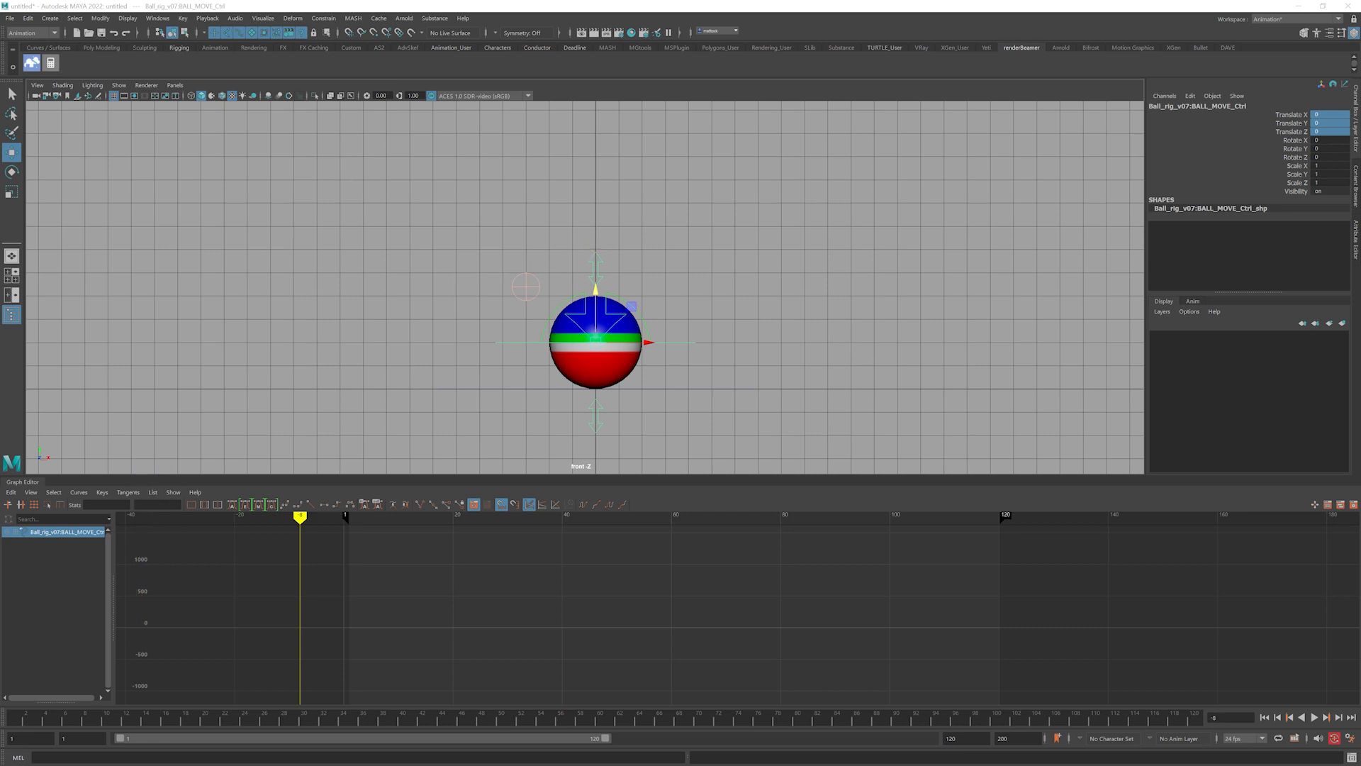
pyautogui.hotkey('alt', 'Tab')
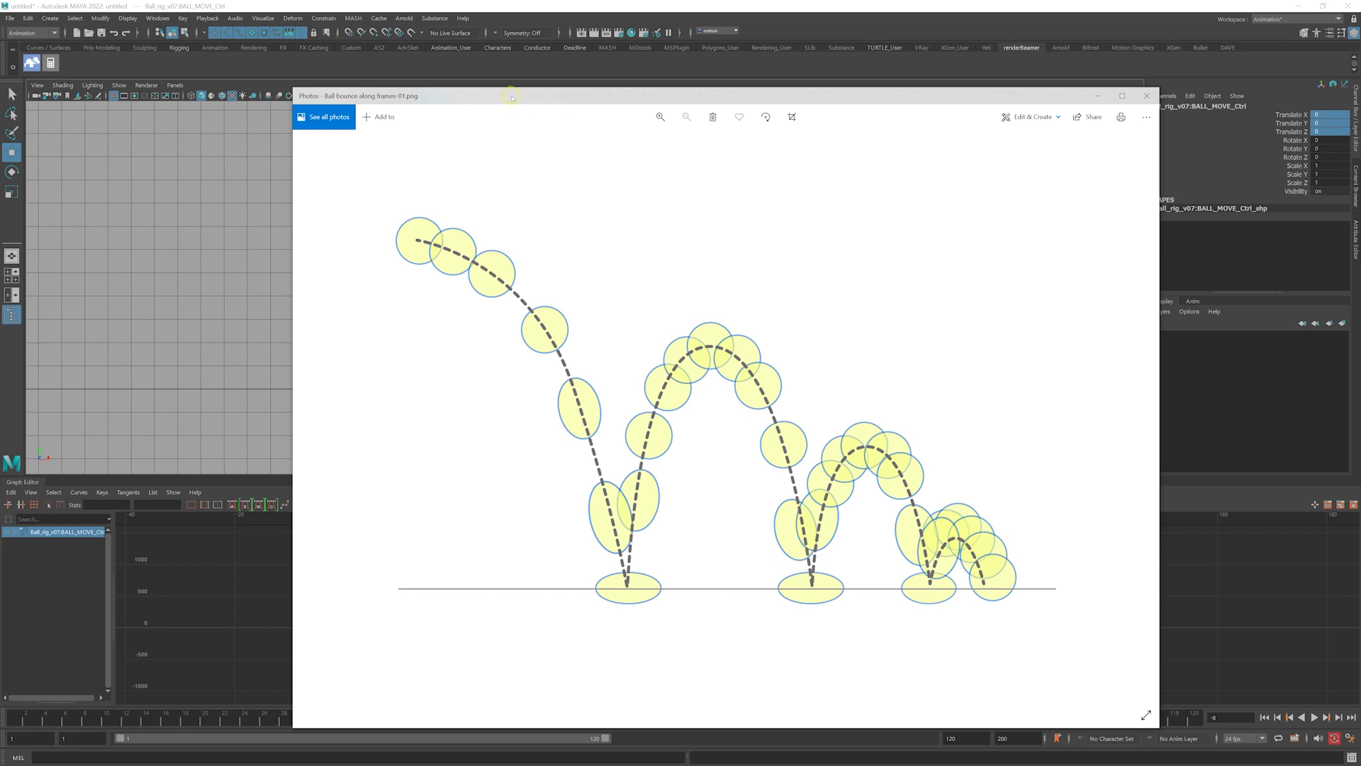
pyautogui.moveTo(512, 96); pyautogui.dragTo(1360, 170)
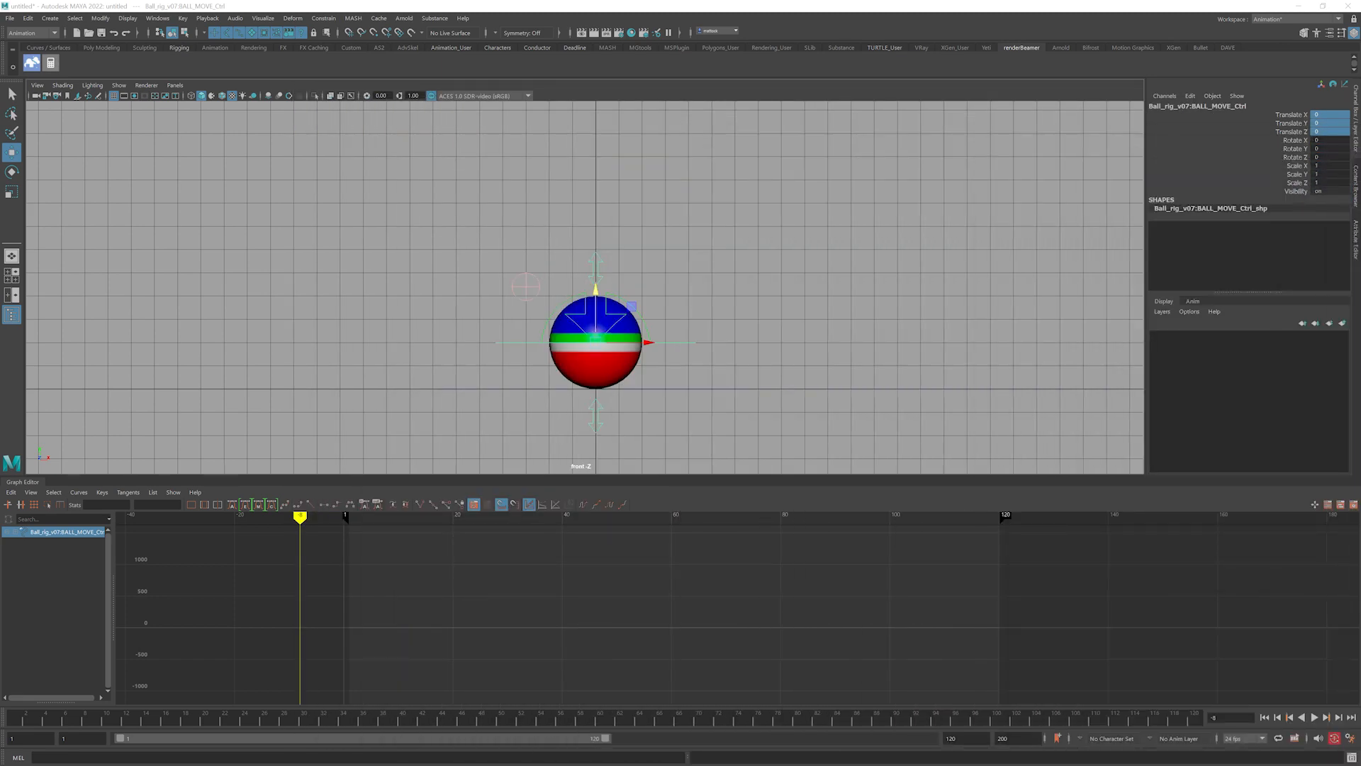
# Select the ball's BALL_MOVE_Ctrl at frame 1 and shorten the playback range to end at frame 98
pyautogui.keyDown('alt'); pyautogui.moveTo(779, 326); pyautogui.dragTo(567, 298, button='right'); pyautogui.keyUp('alt')
pyautogui.keyDown('alt'); pyautogui.moveTo(773, 301); pyautogui.dragTo(606, 298, button='right'); pyautogui.keyUp('alt')
pyautogui.keyDown('alt'); pyautogui.moveTo(496, 303); pyautogui.dragTo(316, 340, button='middle'); pyautogui.keyUp('alt')
pyautogui.keyDown('alt'); pyautogui.moveTo(316, 340); pyautogui.dragTo(502, 346, button='right'); pyautogui.keyUp('alt')
pyautogui.click(432, 336)
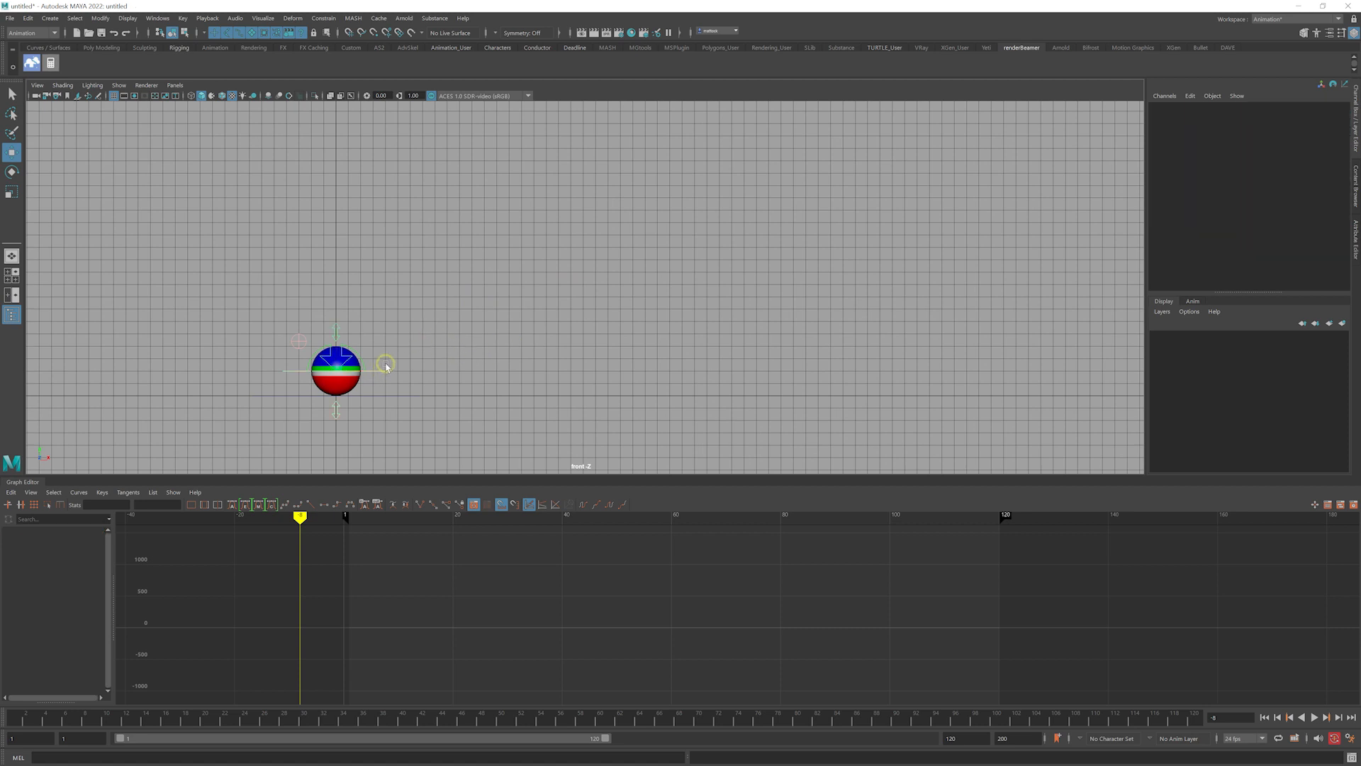
pyautogui.moveTo(385, 365); pyautogui.dragTo(373, 383)
pyautogui.moveTo(46, 717); pyautogui.dragTo(15, 717)
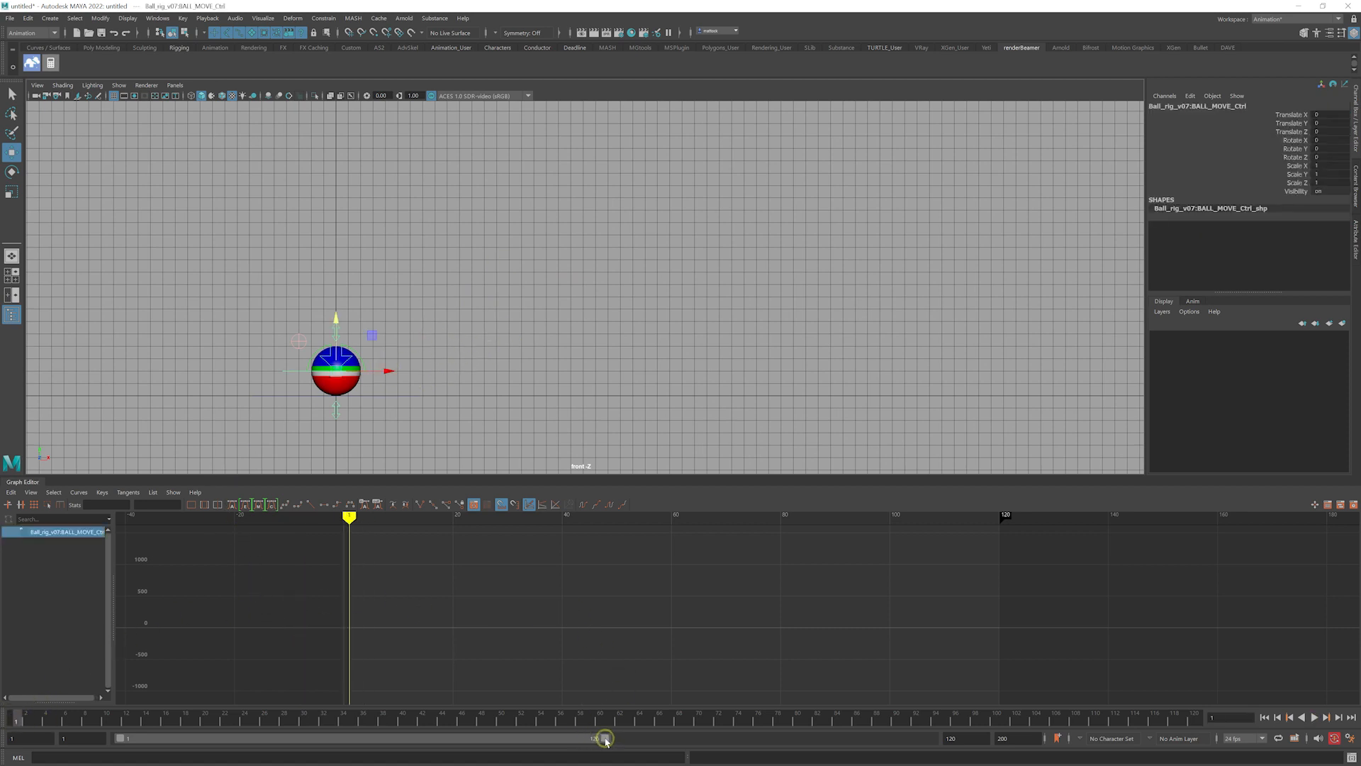
pyautogui.moveTo(605, 738); pyautogui.dragTo(515, 738)
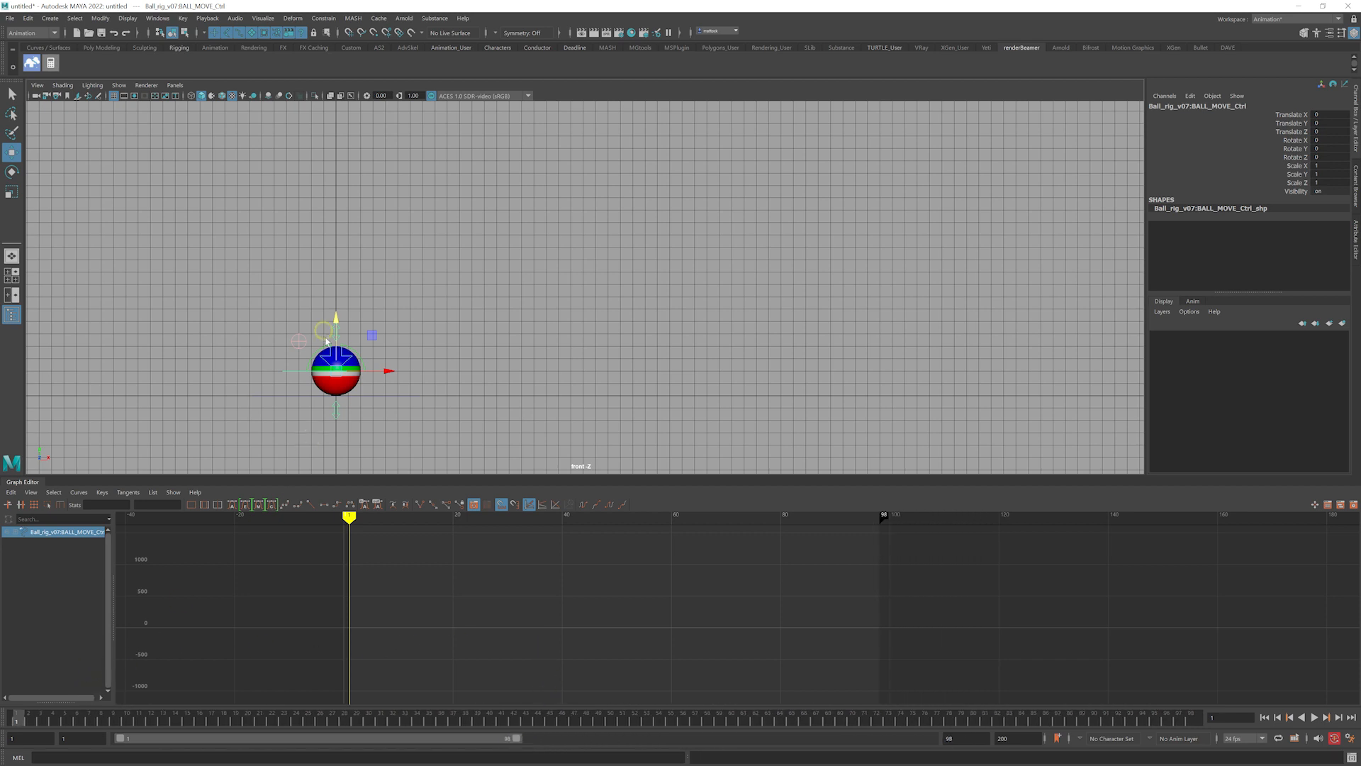
# Raise the ball's move control straight up to a Translate Y of about 138 at frame 1
pyautogui.keyDown('alt'); pyautogui.moveTo(484, 326); pyautogui.dragTo(371, 285, button='right'); pyautogui.keyUp('alt')
pyautogui.keyDown('alt'); pyautogui.moveTo(373, 266); pyautogui.dragTo(305, 318, button='middle'); pyautogui.keyUp('alt')
pyautogui.keyDown('alt'); pyautogui.moveTo(518, 310); pyautogui.dragTo(425, 262, button='middle'); pyautogui.keyUp('alt')
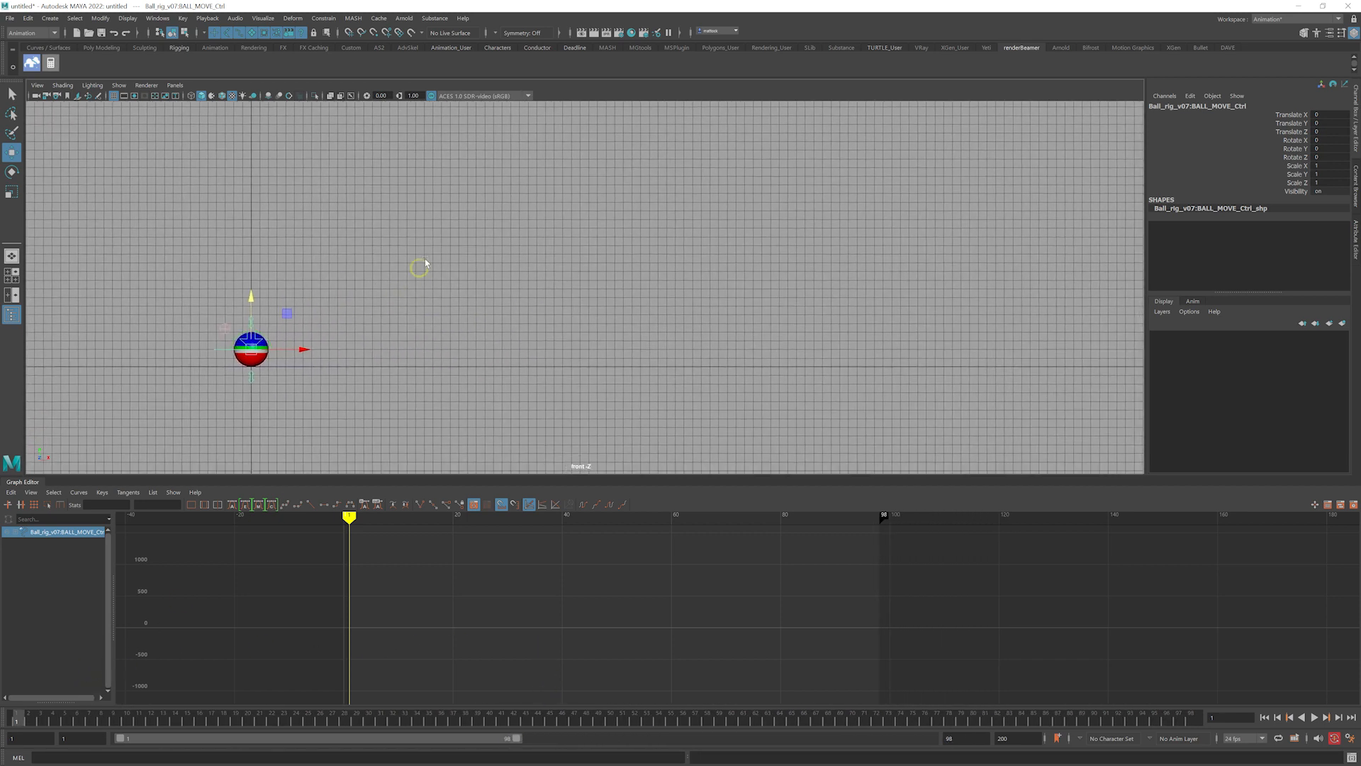
pyautogui.keyDown('alt'); pyautogui.moveTo(387, 312); pyautogui.dragTo(385, 338, button='middle'); pyautogui.keyUp('alt')
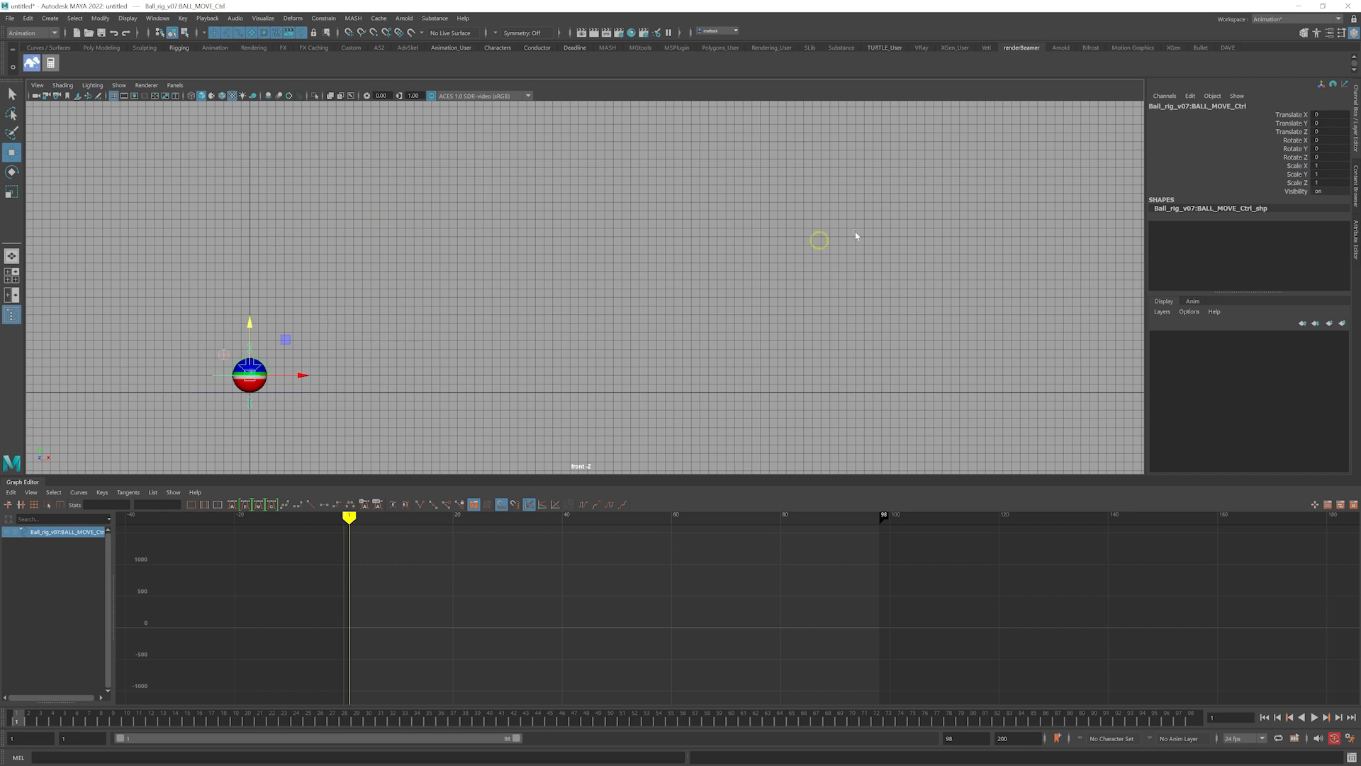
pyautogui.moveTo(248, 324); pyautogui.dragTo(262, 132)
pyautogui.keyDown('alt'); pyautogui.moveTo(454, 251); pyautogui.dragTo(446, 294, button='middle'); pyautogui.keyUp('alt')
pyautogui.keyDown('alt'); pyautogui.moveTo(446, 293); pyautogui.dragTo(427, 287, button='right'); pyautogui.keyUp('alt')
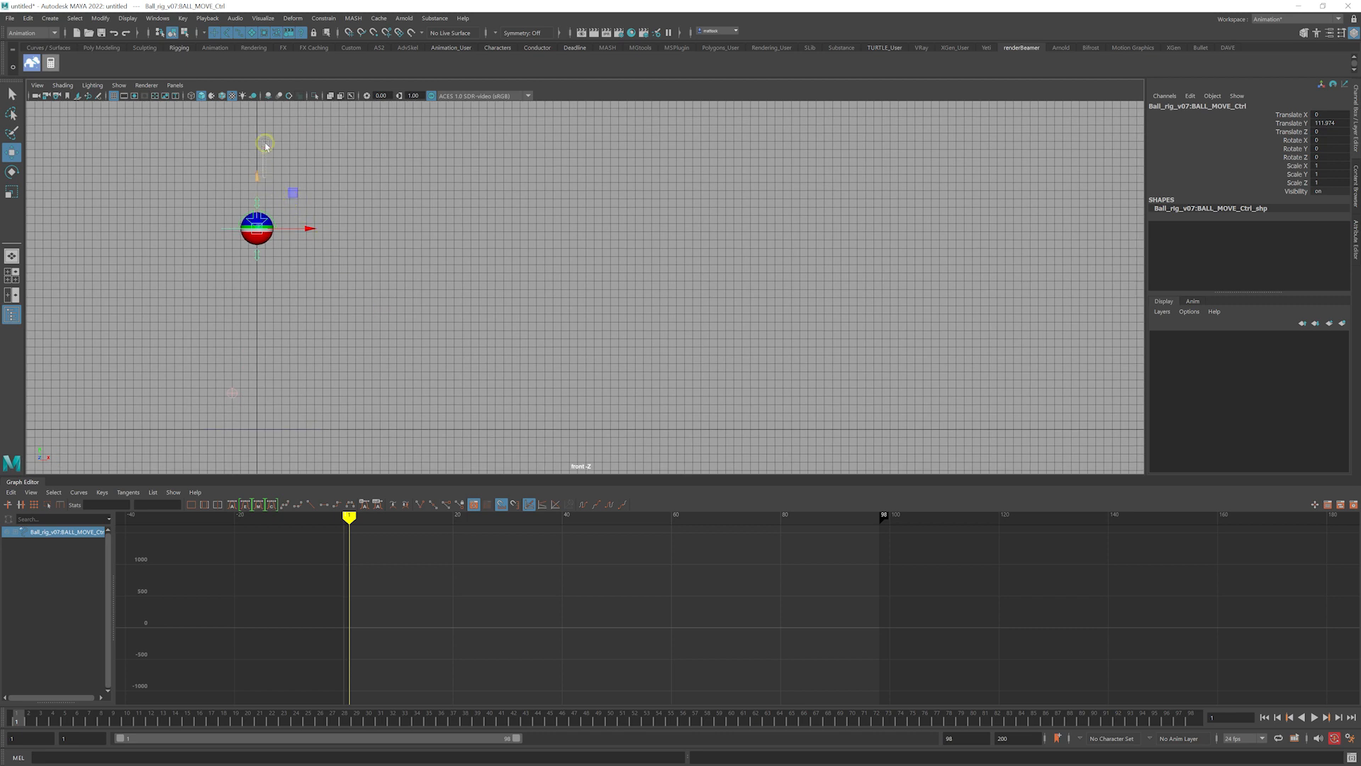
pyautogui.click(263, 182)
pyautogui.click(283, 232)
pyautogui.moveTo(259, 177); pyautogui.dragTo(262, 135)
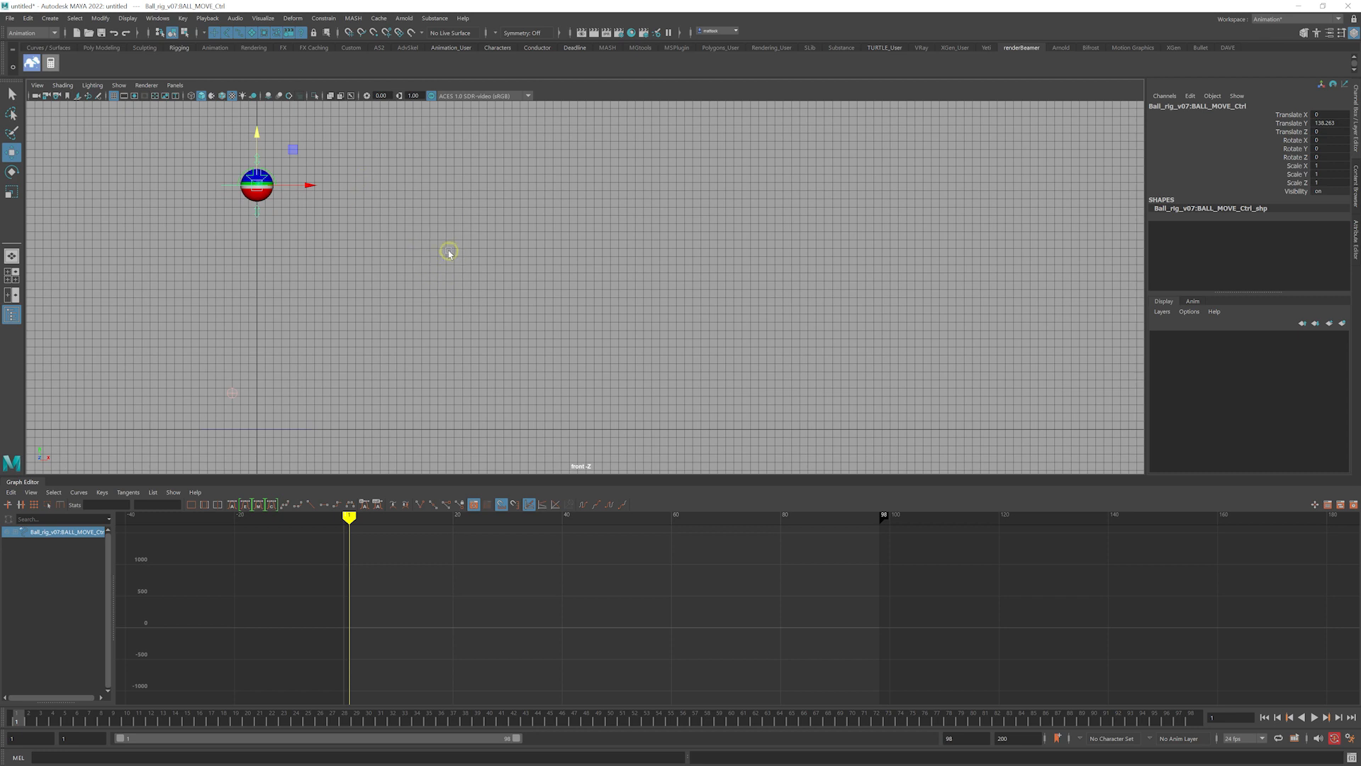
# Set keys on Translate X, Y and Z of the ball's move control at frame 1
pyautogui.hotkey('shift', 'w')
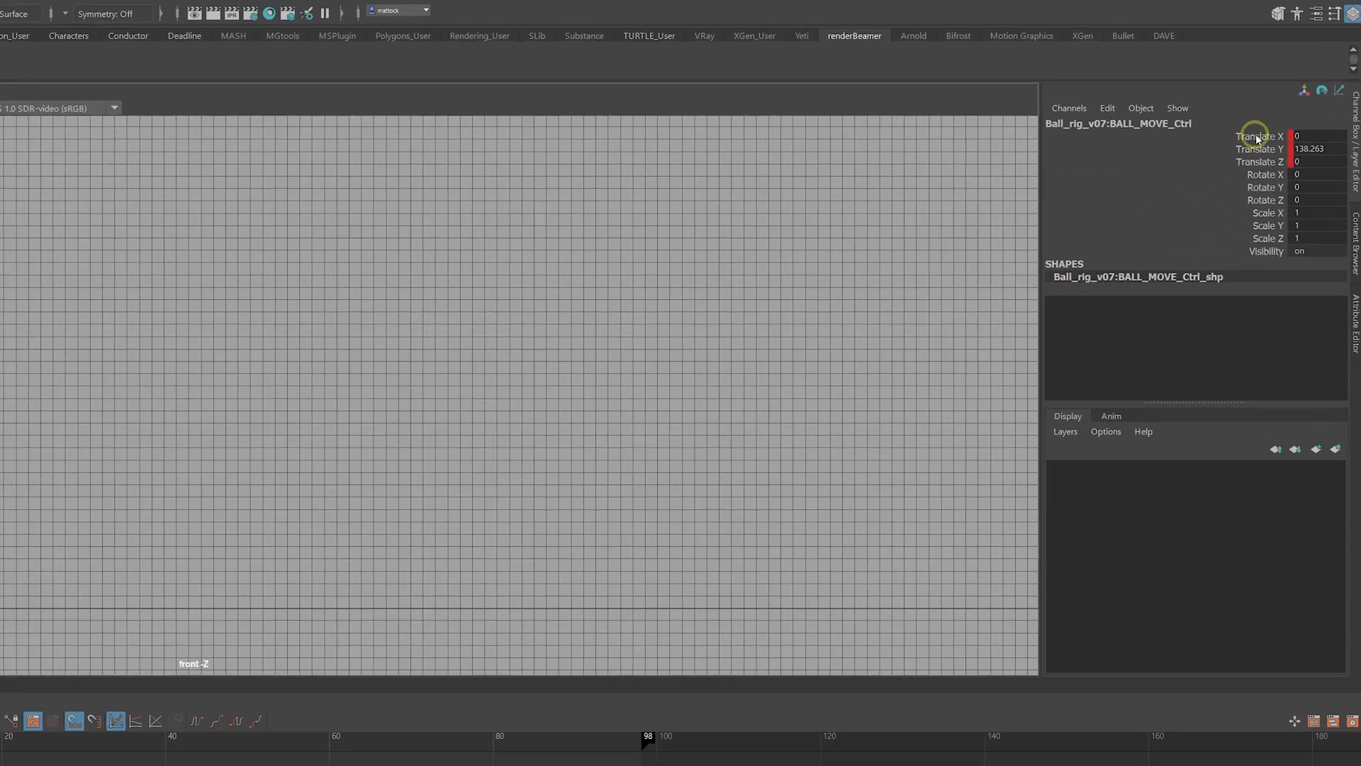
pyautogui.click(1294, 115)
pyautogui.moveTo(1262, 139); pyautogui.dragTo(1264, 169)
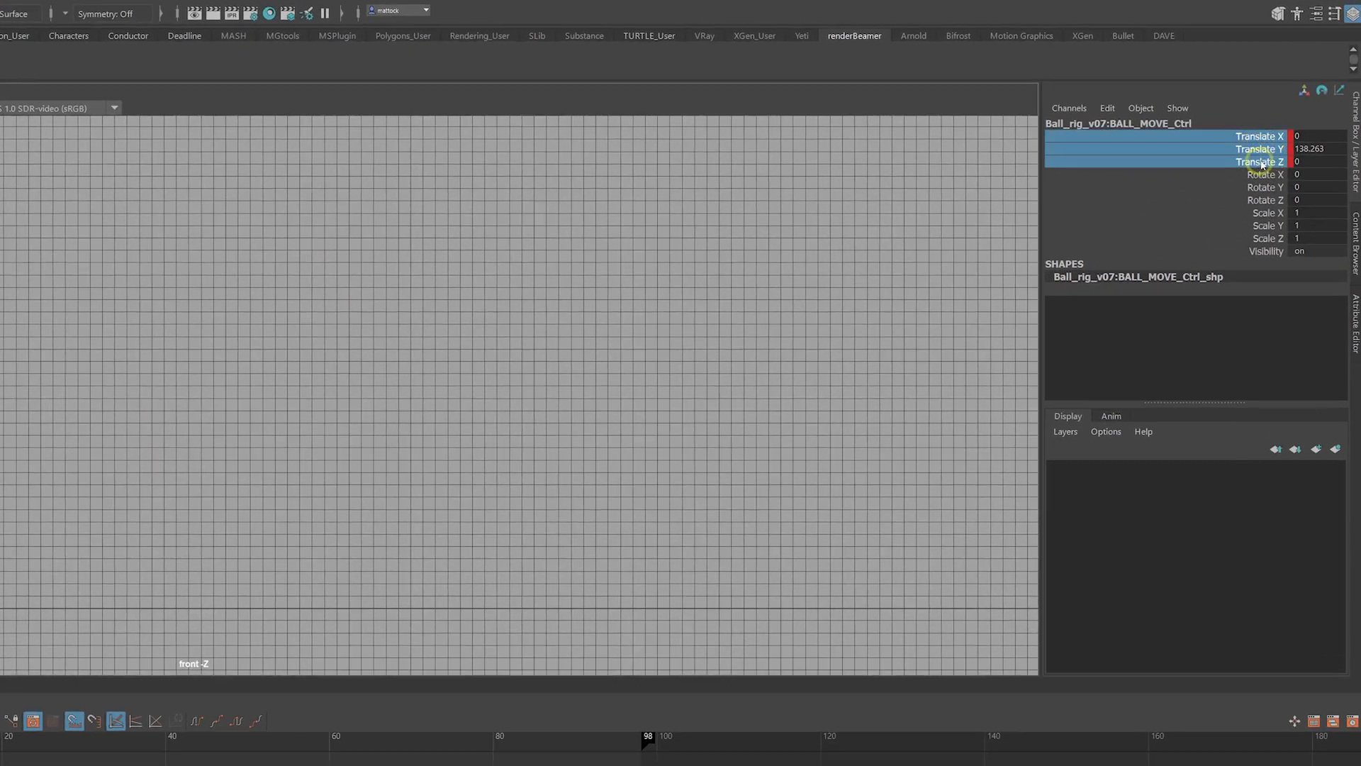
pyautogui.rightClick(1264, 172)
pyautogui.click(1097, 202)
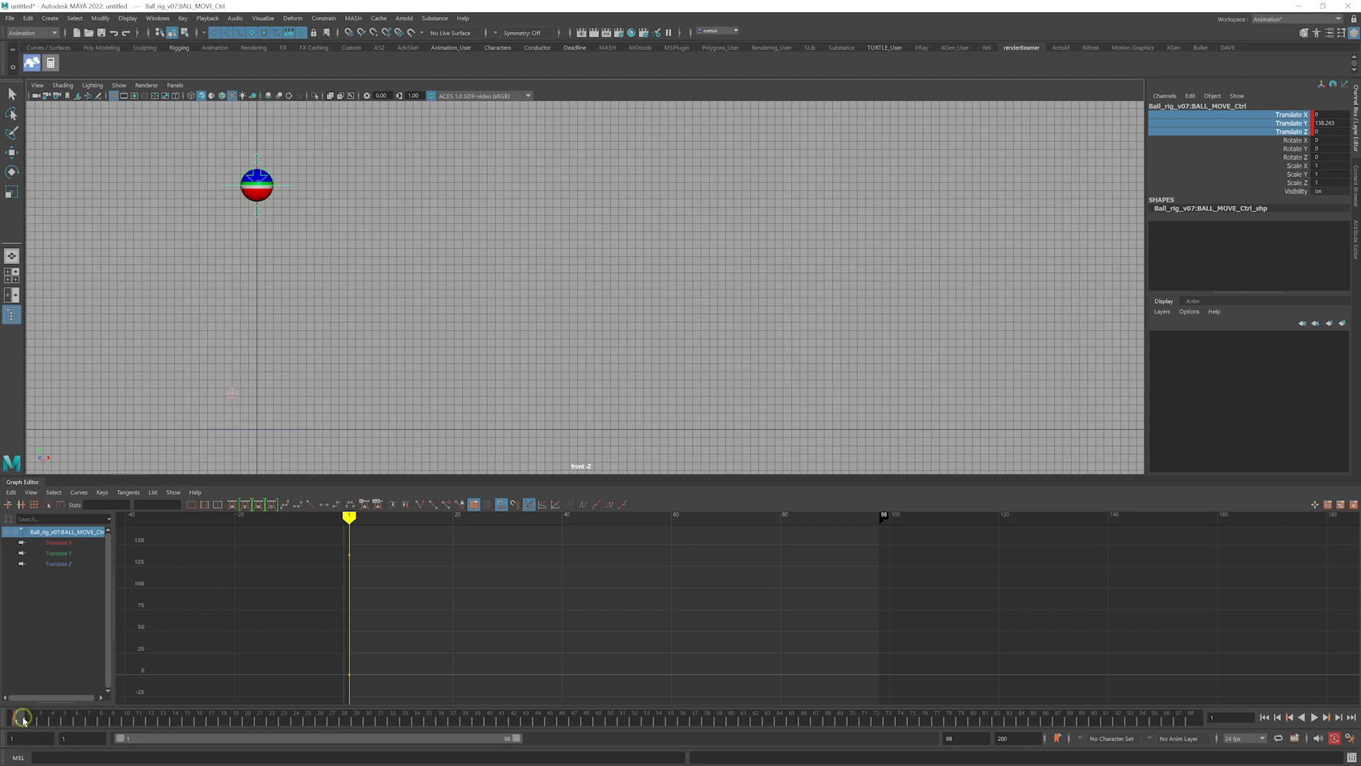
# At frame 7, move the ball to the ground at Translate X about 89 and set Translate Y to 0
pyautogui.hotkey('alt', 'v')
pyautogui.moveTo(52, 723); pyautogui.dragTo(89, 723)
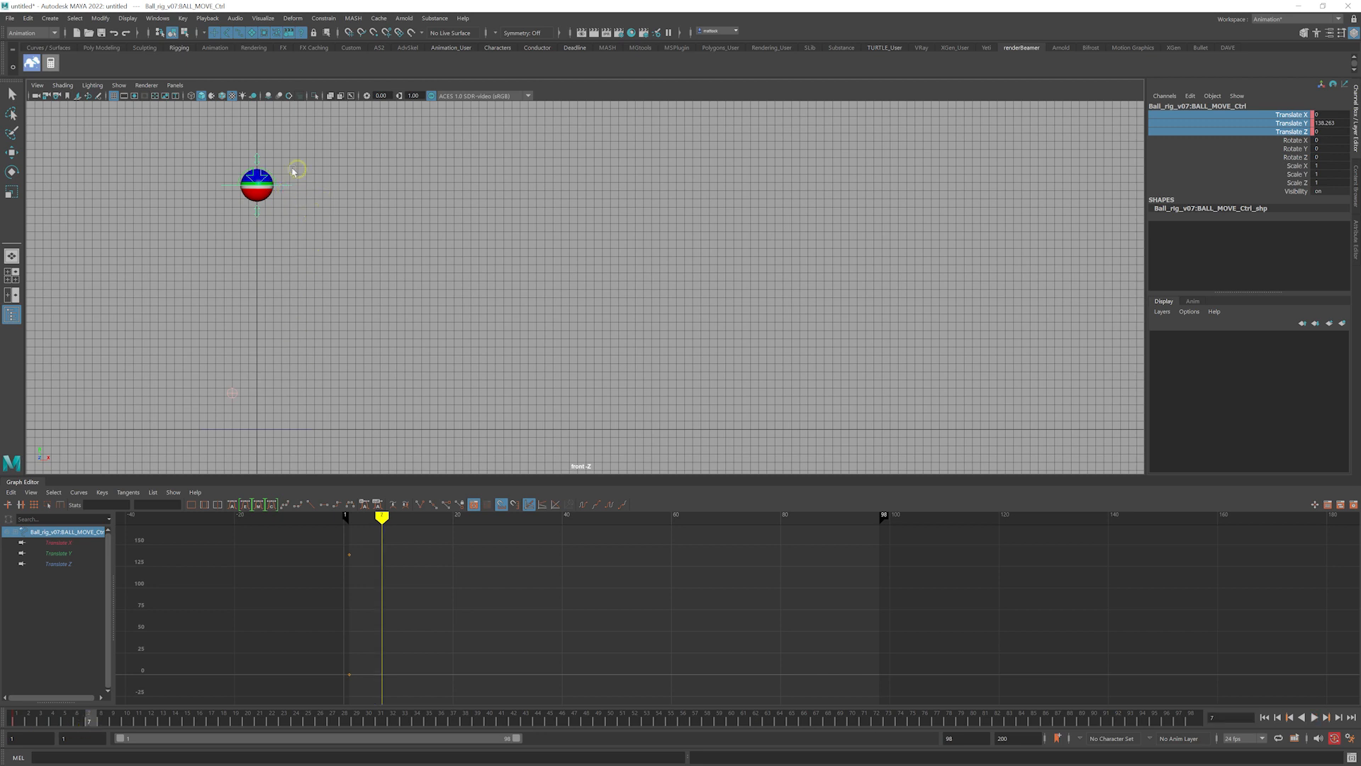
pyautogui.press('w')
pyautogui.moveTo(256, 143); pyautogui.dragTo(452, 416)
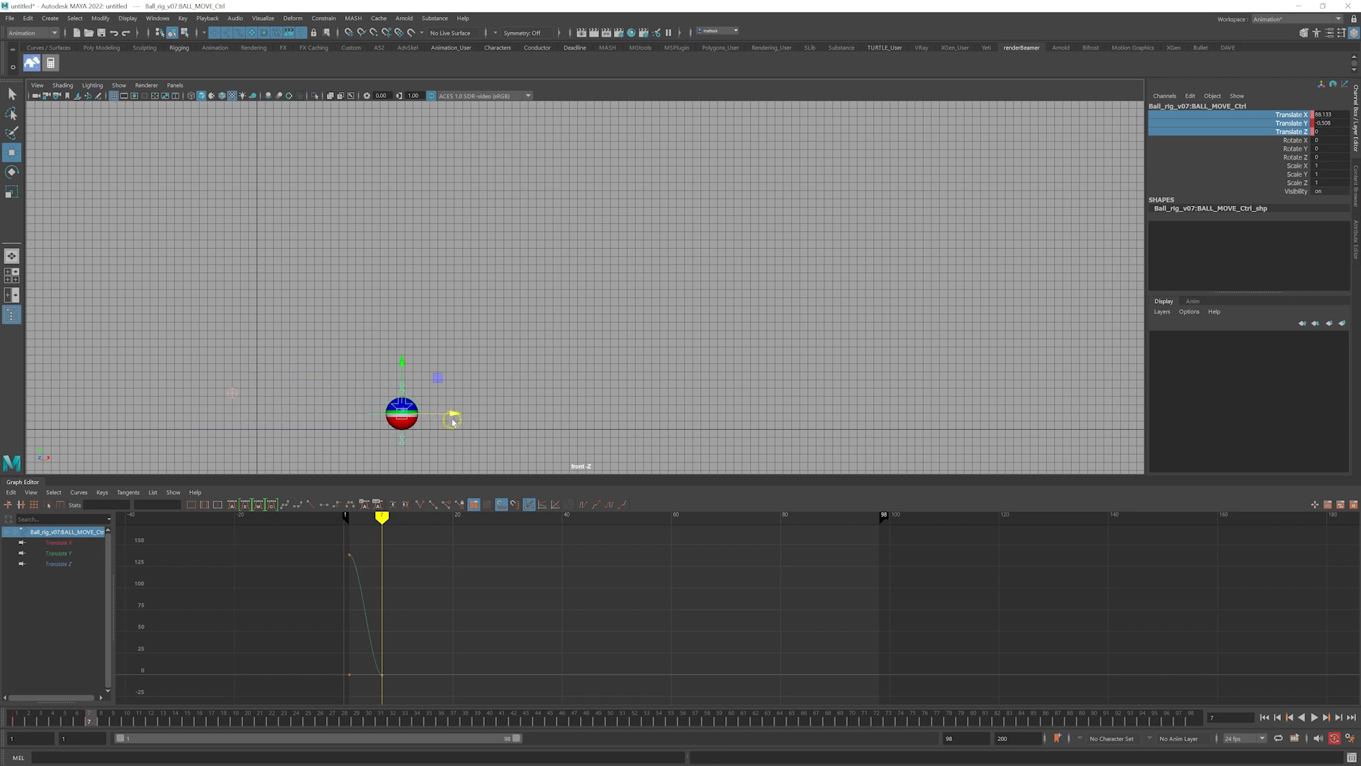
pyautogui.click(1333, 123)
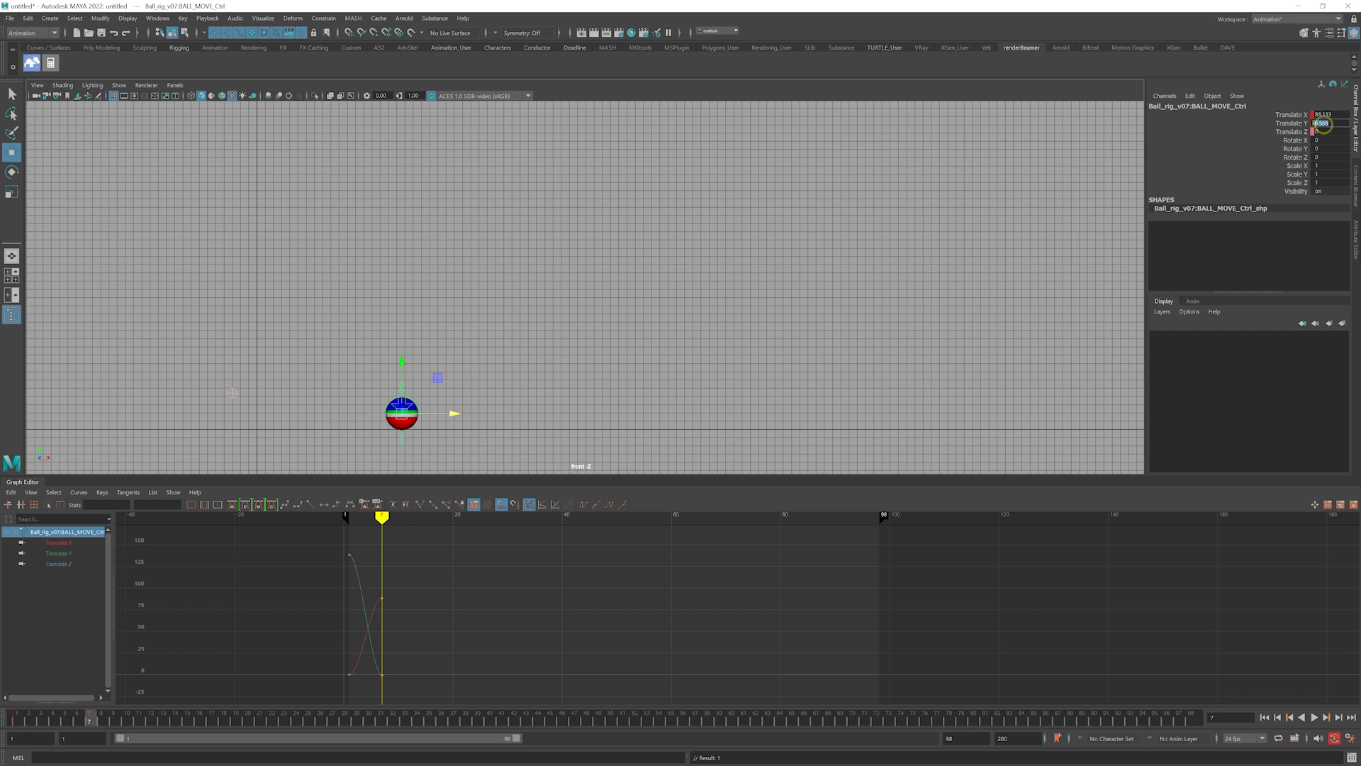
pyautogui.write('0')
pyautogui.press('Return')
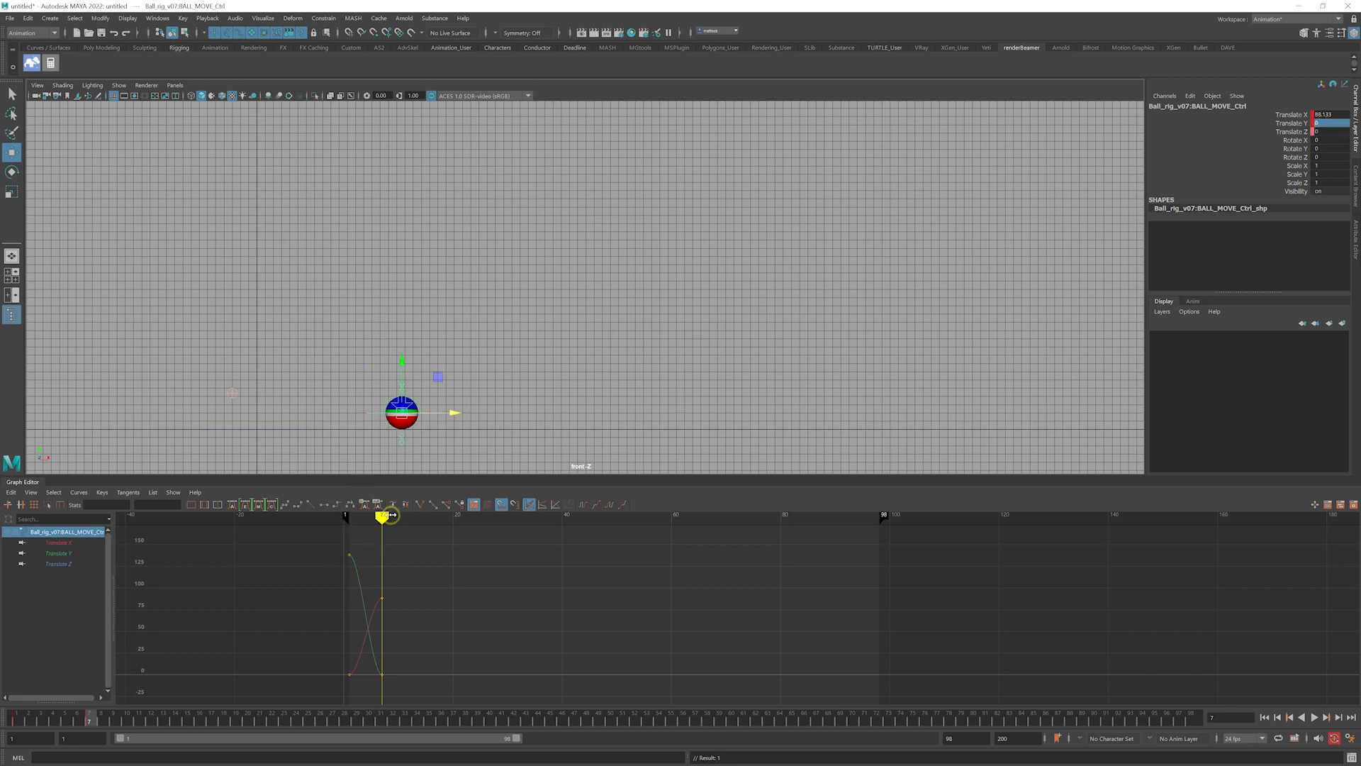
# Preview the fall, then shorten the ball's travel at frame 7 to a Translate X of about 74.5
pyautogui.moveTo(382, 533)
pyautogui.mouseDown()
pyautogui.moveTo(326, 534)
pyautogui.moveTo(374, 538)
pyautogui.mouseUp()
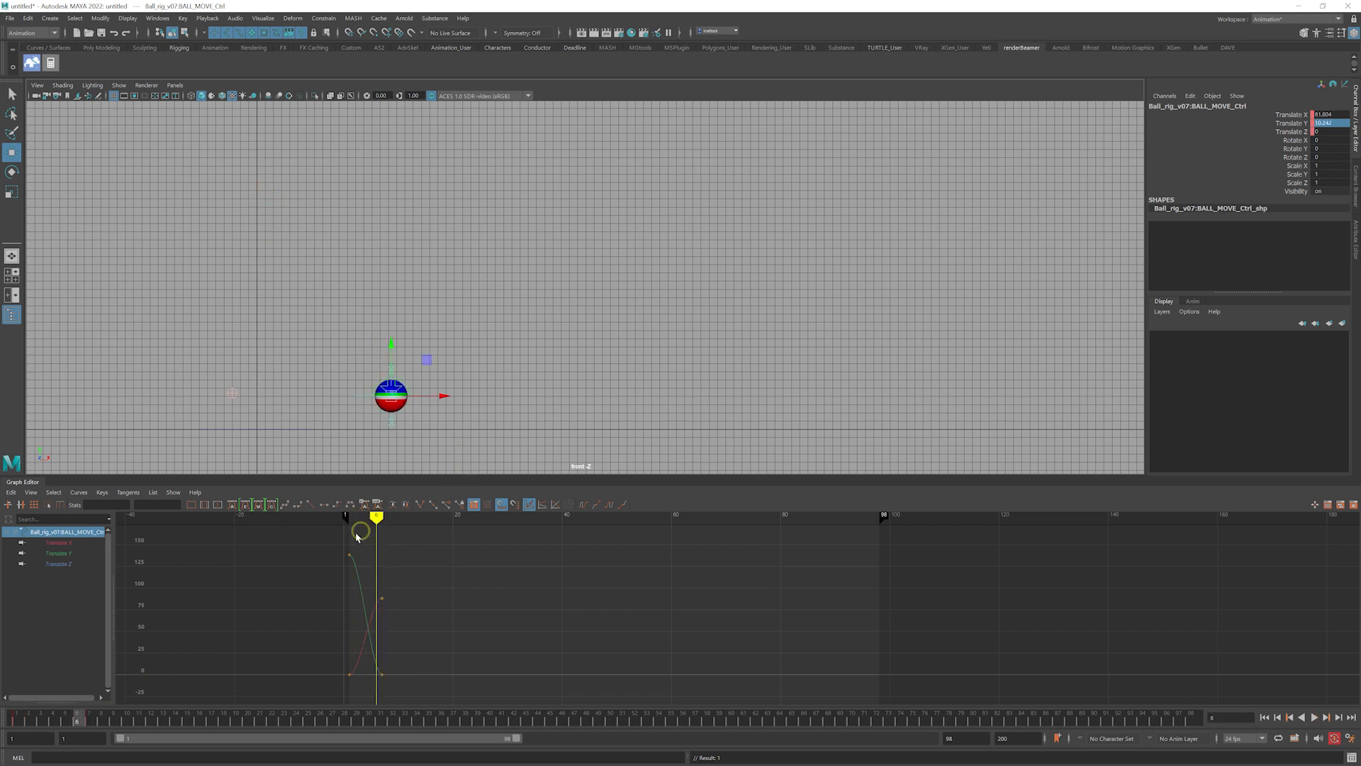
pyautogui.hotkey('alt', 'v')
pyautogui.click(90, 722)
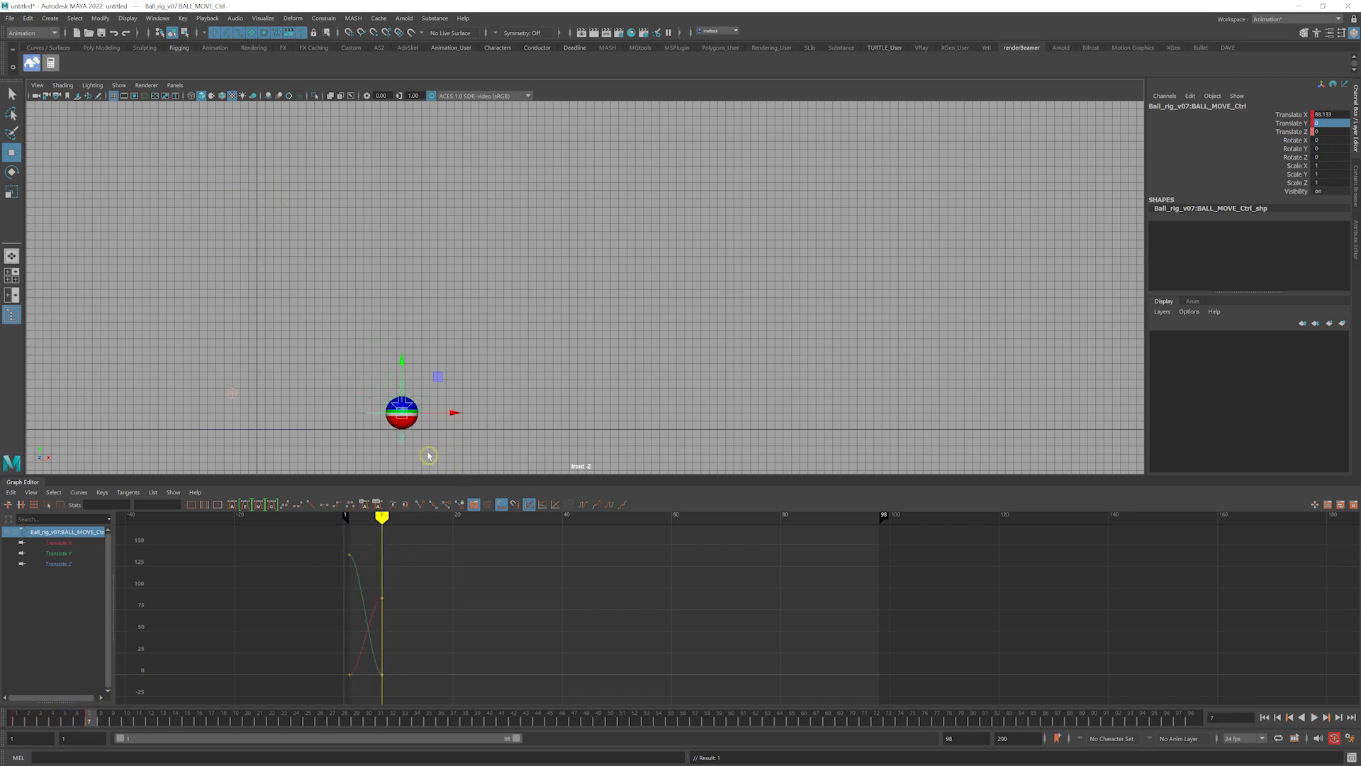
pyautogui.moveTo(454, 419); pyautogui.dragTo(431, 419)
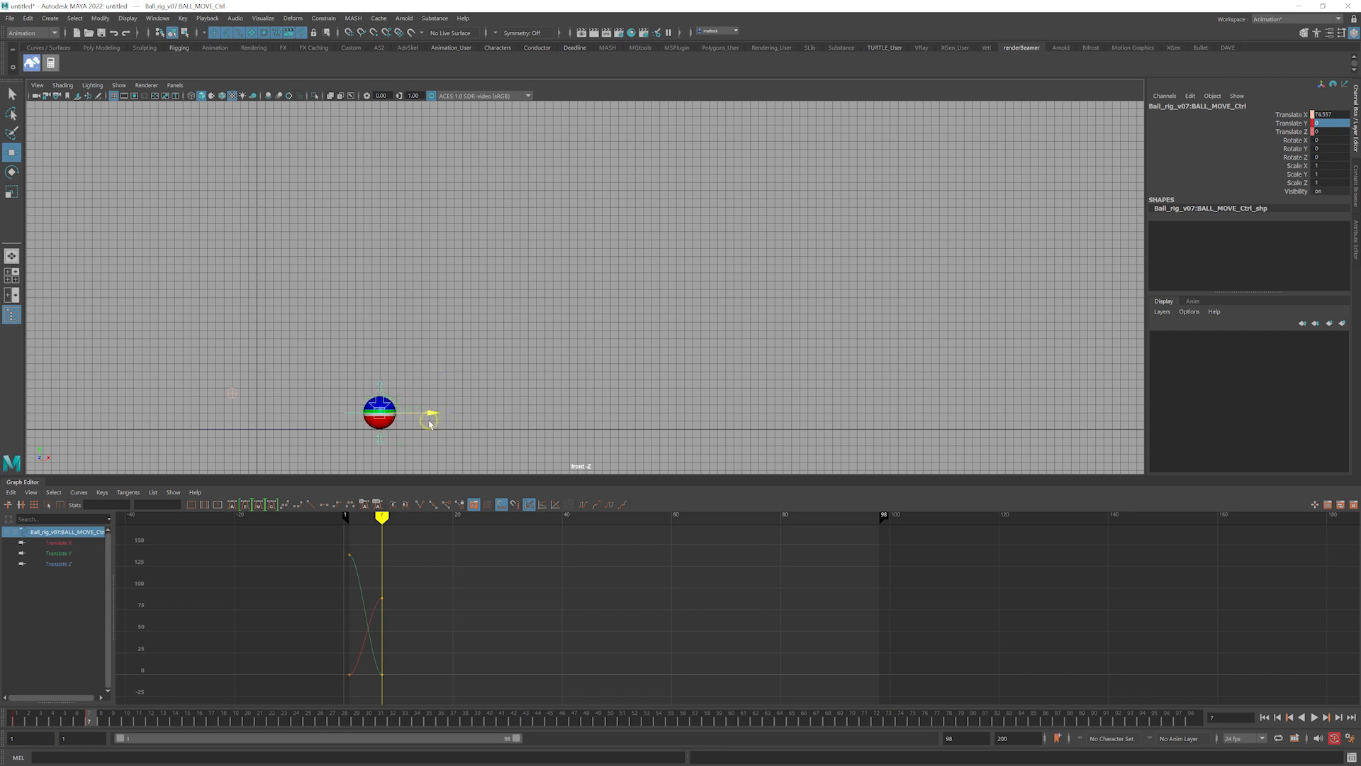
# At frame 21, move the ball along the ground to a Translate X of about 171.8 and key its translation
pyautogui.moveTo(93, 722); pyautogui.dragTo(259, 722)
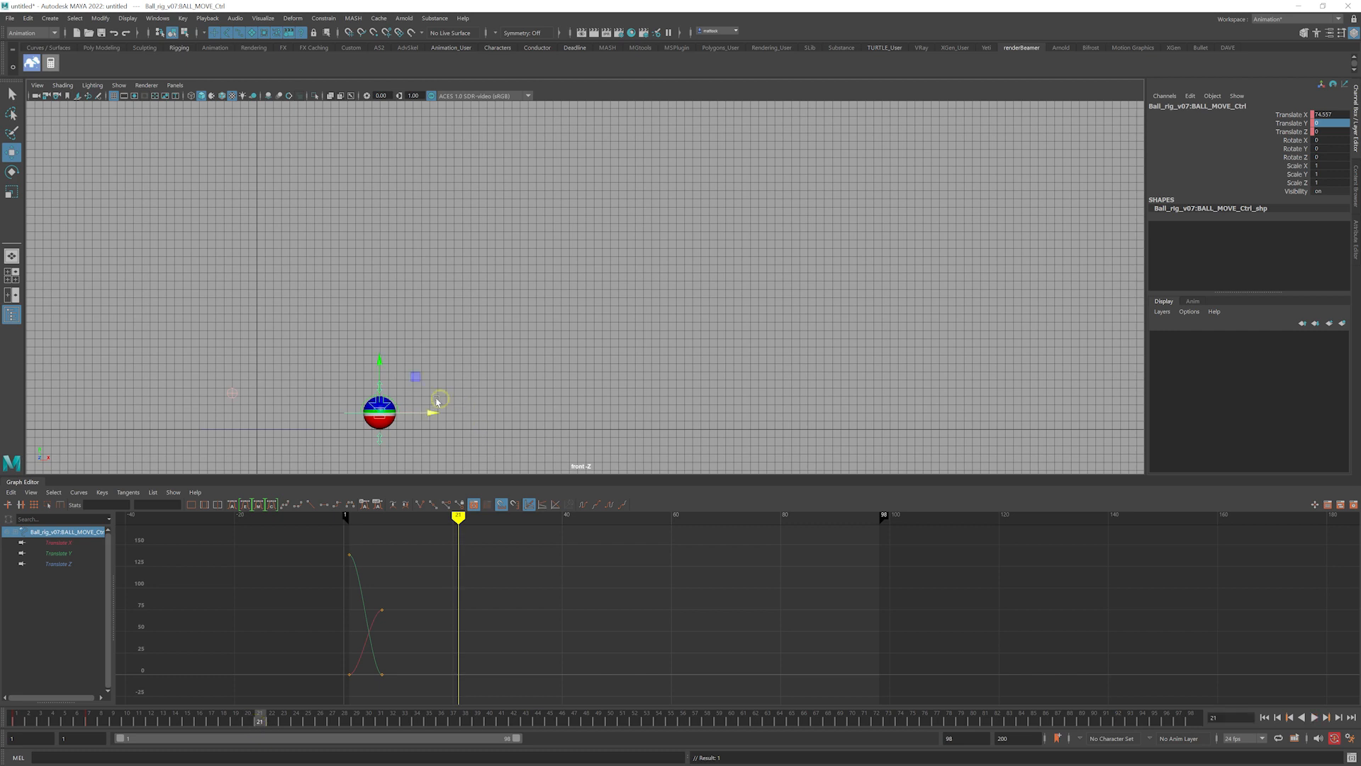
pyautogui.moveTo(433, 416); pyautogui.dragTo(593, 416)
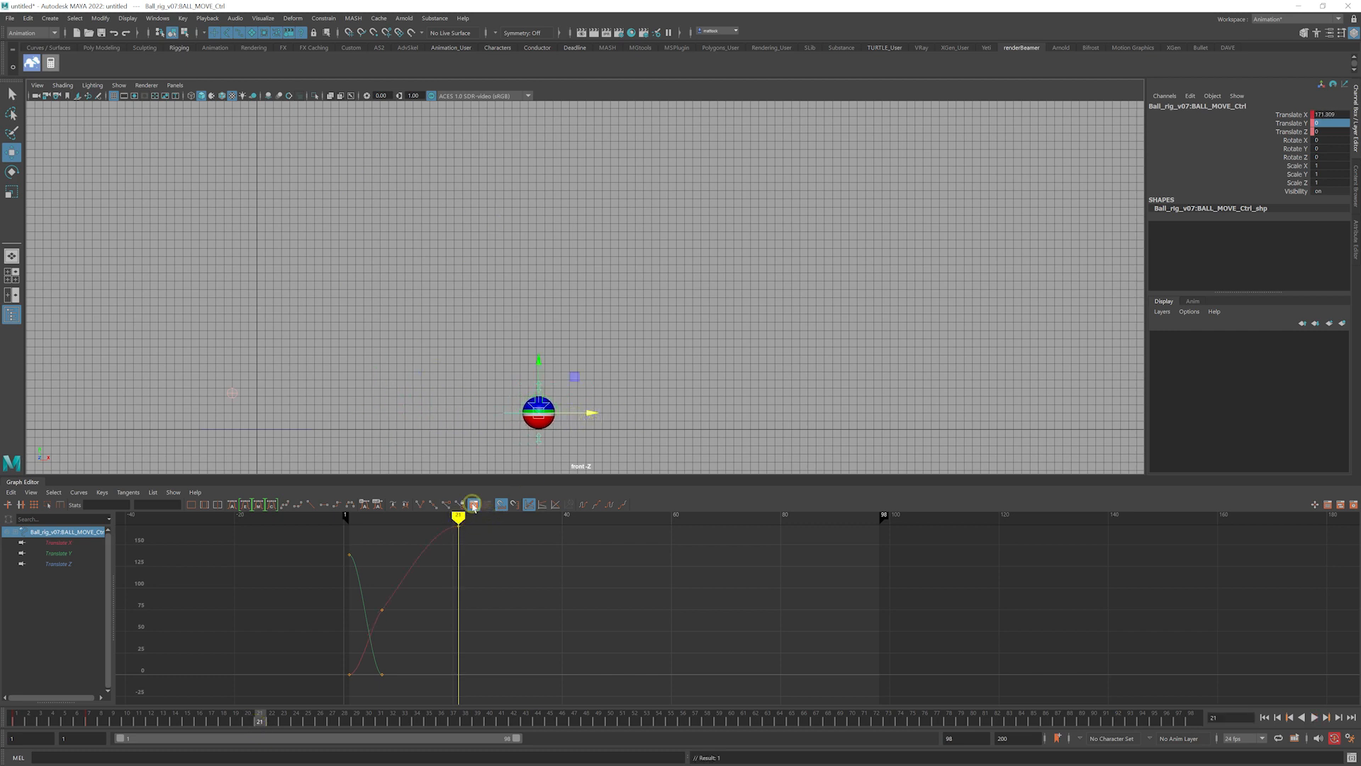
pyautogui.hotkey('shift', 'w')
# At frame 14, raise the ball to a Translate Y of about 91 for the first bounce's peak
pyautogui.click(243, 719)
pyautogui.moveTo(243, 718); pyautogui.dragTo(174, 717)
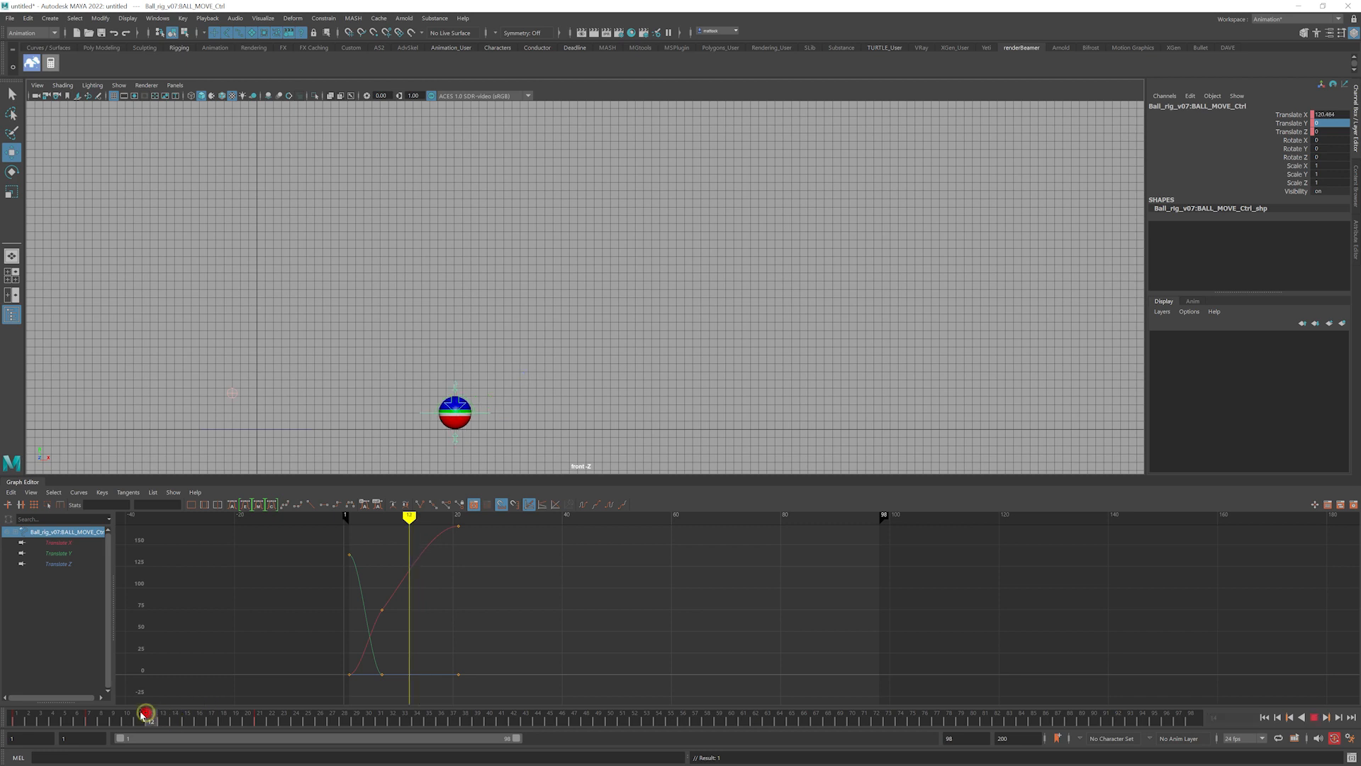
pyautogui.hotkey('alt', 'v')
pyautogui.click(172, 719)
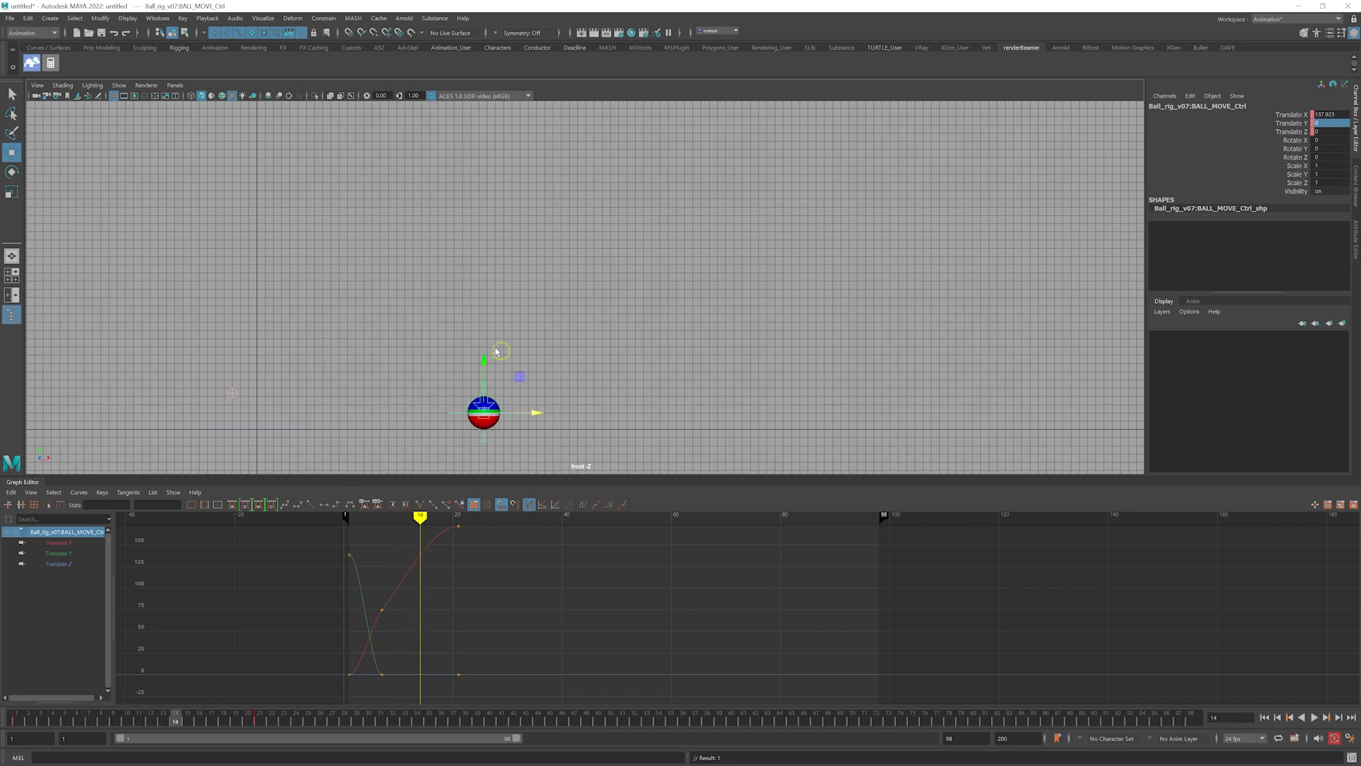
pyautogui.moveTo(483, 364); pyautogui.dragTo(475, 215)
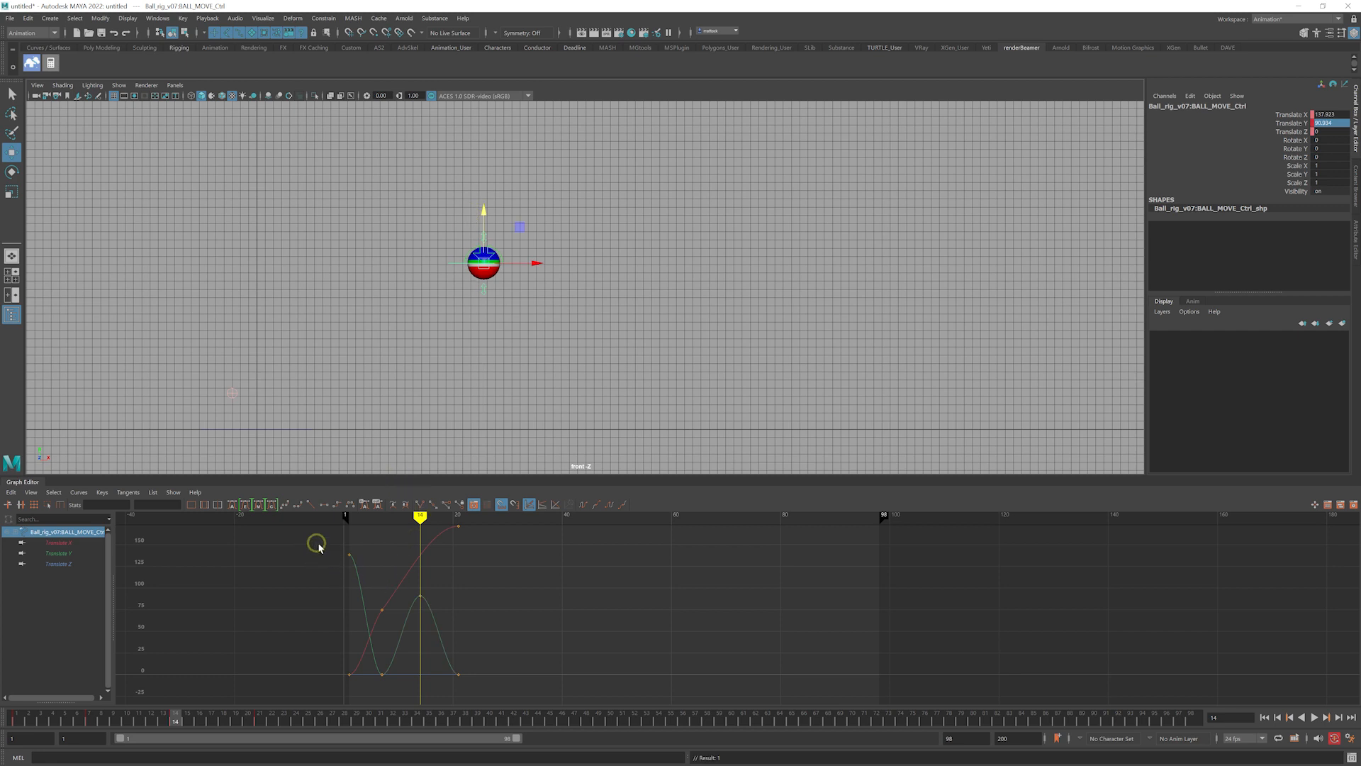
# Check the curves and scrub the first bounce, then pull the ball back at frame 14 to a Translate X of about 123.5
pyautogui.scroll(5, 375, 598)
pyautogui.keyDown('alt'); pyautogui.moveTo(370, 600); pyautogui.dragTo(593, 589, button='middle'); pyautogui.keyUp('alt')
pyautogui.keyDown('alt'); pyautogui.moveTo(515, 594); pyautogui.dragTo(723, 597, button='middle'); pyautogui.keyUp('alt')
pyautogui.keyDown('alt'); pyautogui.moveTo(723, 598); pyautogui.dragTo(523, 596, button='right'); pyautogui.keyUp('alt')
pyautogui.keyDown('alt'); pyautogui.moveTo(523, 596); pyautogui.dragTo(509, 589, button='middle'); pyautogui.keyUp('alt')
pyautogui.keyDown('alt'); pyautogui.moveTo(412, 587); pyautogui.dragTo(489, 586, button='right'); pyautogui.keyUp('alt')
pyautogui.keyDown('alt'); pyautogui.moveTo(489, 585); pyautogui.dragTo(609, 592, button='middle'); pyautogui.keyUp('alt')
pyautogui.keyDown('alt'); pyautogui.moveTo(608, 593); pyautogui.dragTo(523, 567, button='right'); pyautogui.keyUp('alt')
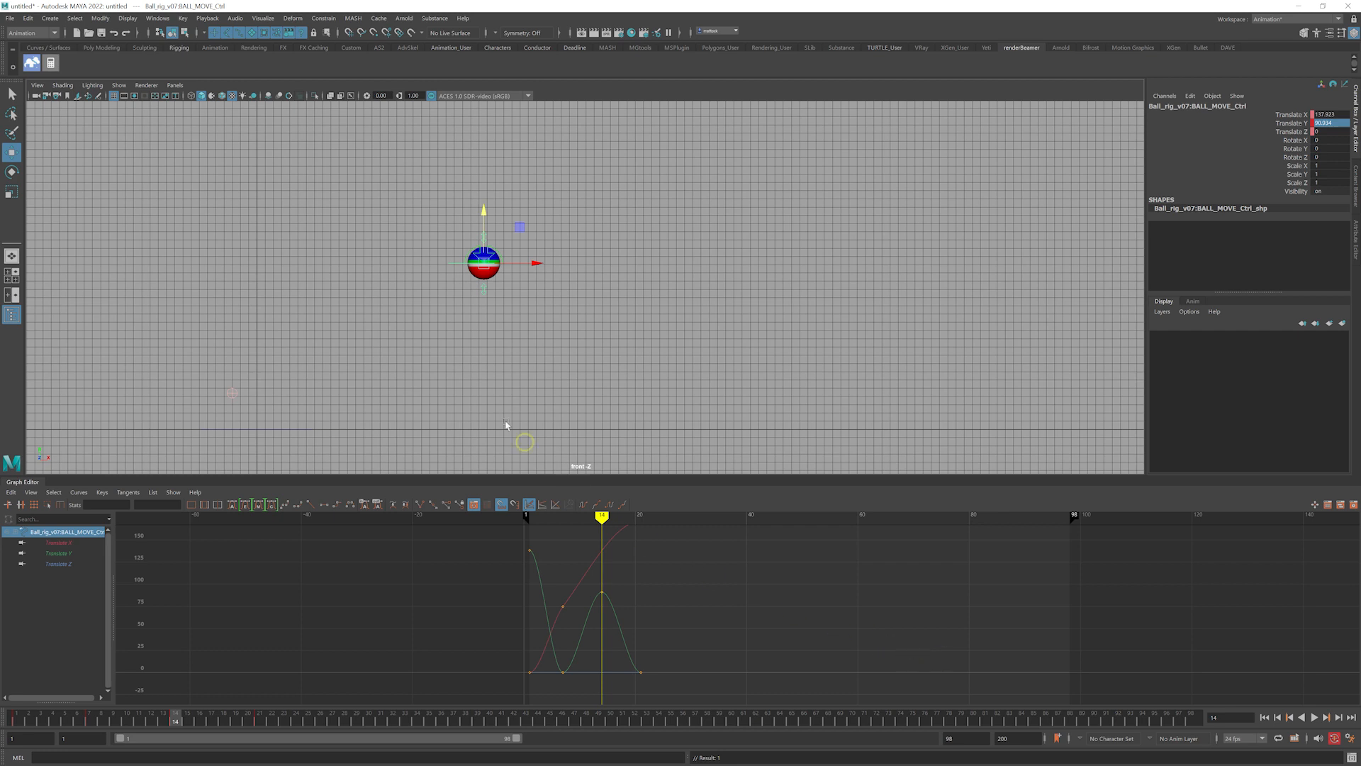
pyautogui.moveTo(147, 721); pyautogui.dragTo(174, 716)
pyautogui.moveTo(539, 271); pyautogui.dragTo(515, 268)
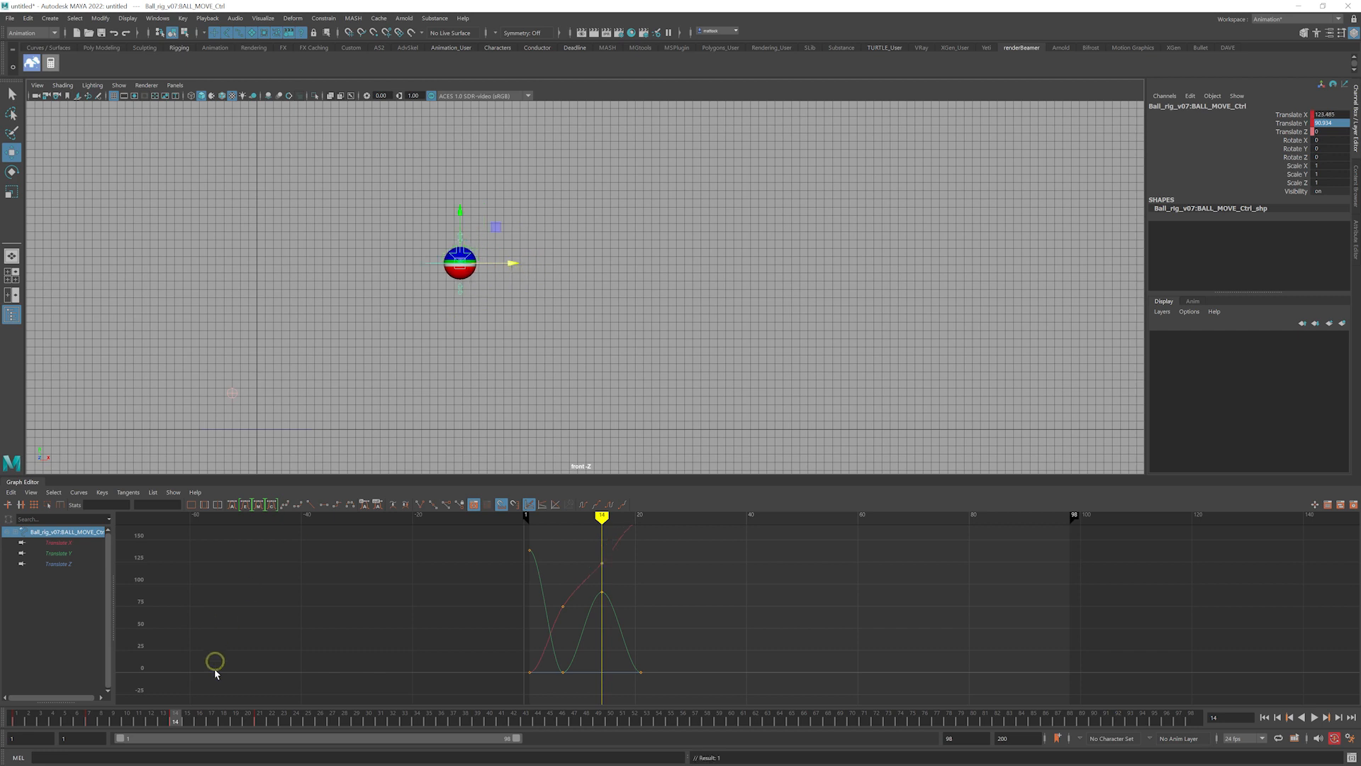
# At frame 31, move the ball along the ground to a Translate X of about 306.8
pyautogui.click(171, 719)
pyautogui.moveTo(172, 719); pyautogui.dragTo(259, 723)
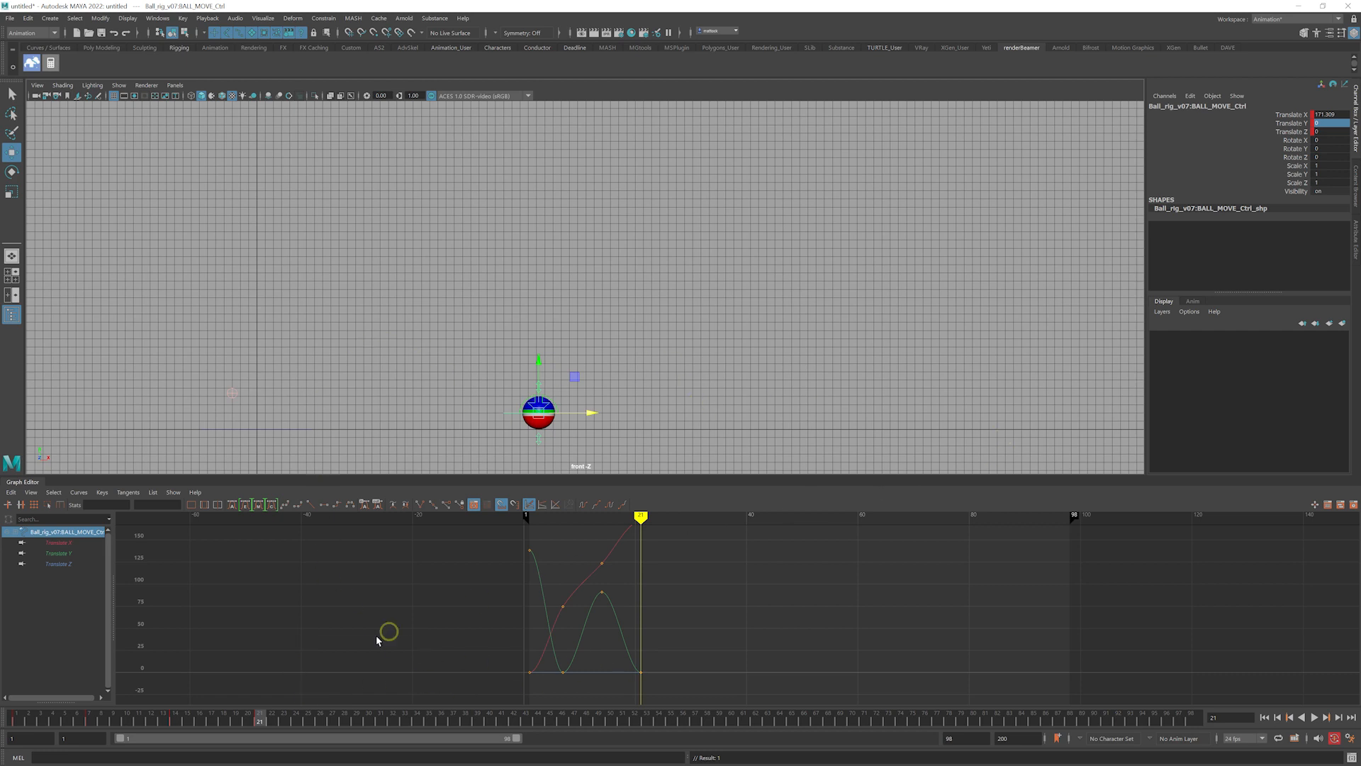
pyautogui.moveTo(260, 720); pyautogui.dragTo(381, 718)
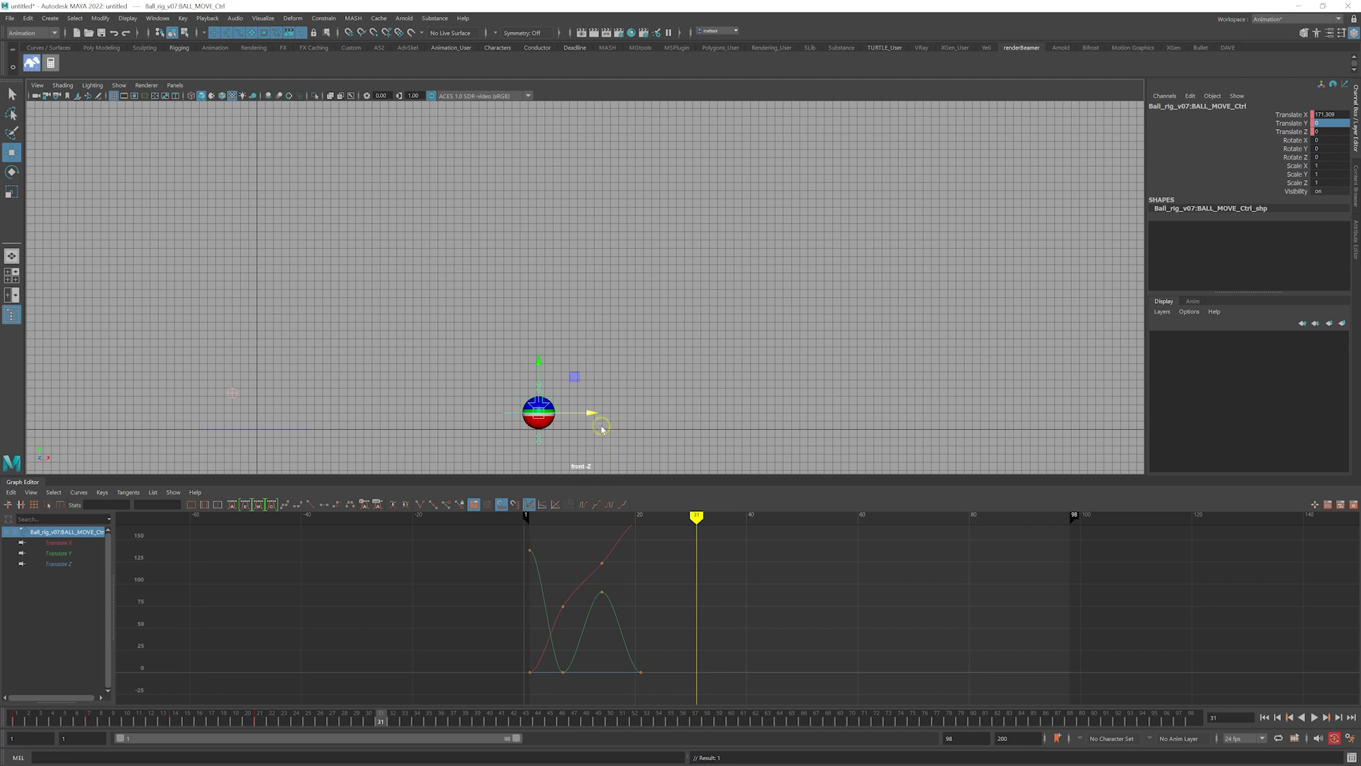
pyautogui.moveTo(601, 429); pyautogui.dragTo(824, 427)
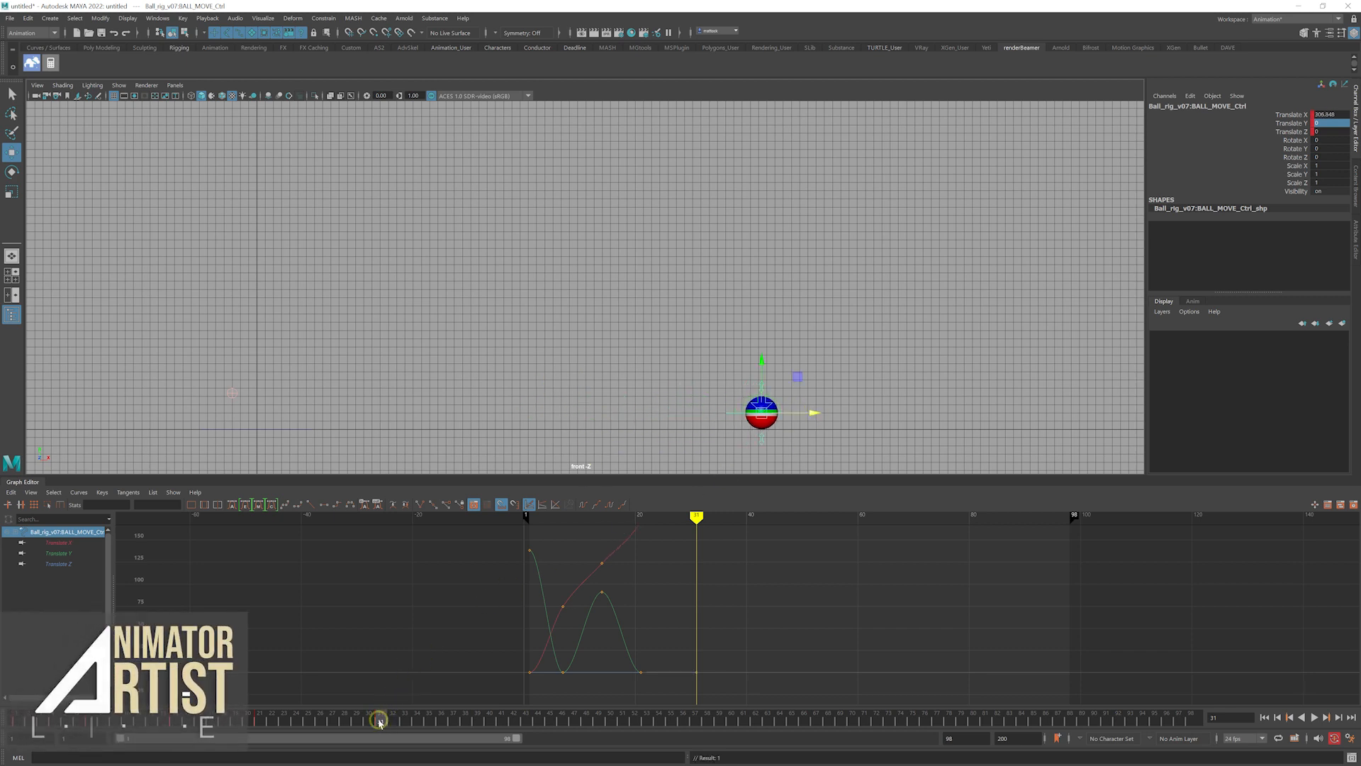
# At frame 26, raise the ball to a Translate Y of about 71 and preview the second bounce
pyautogui.moveTo(380, 721); pyautogui.dragTo(320, 719)
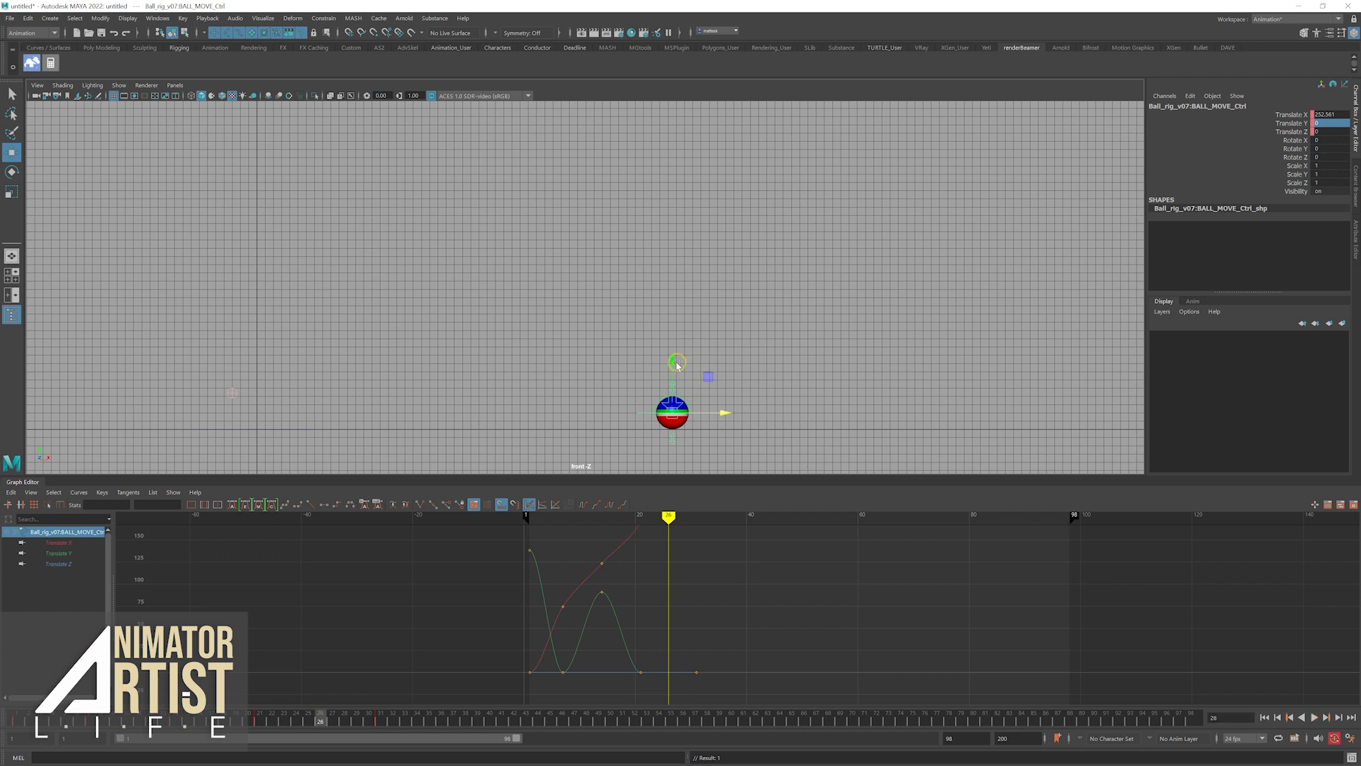
pyautogui.moveTo(677, 365); pyautogui.dragTo(677, 248)
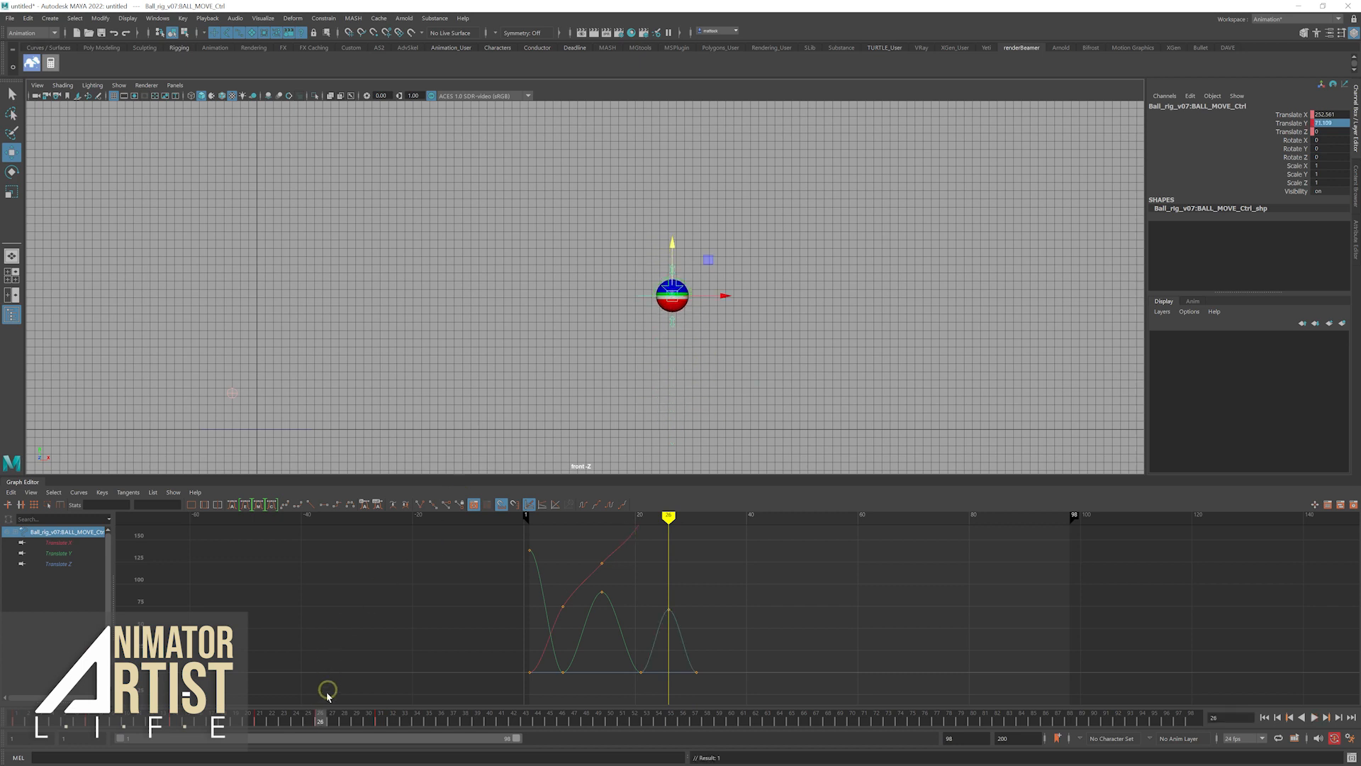
pyautogui.moveTo(320, 719); pyautogui.dragTo(392, 720)
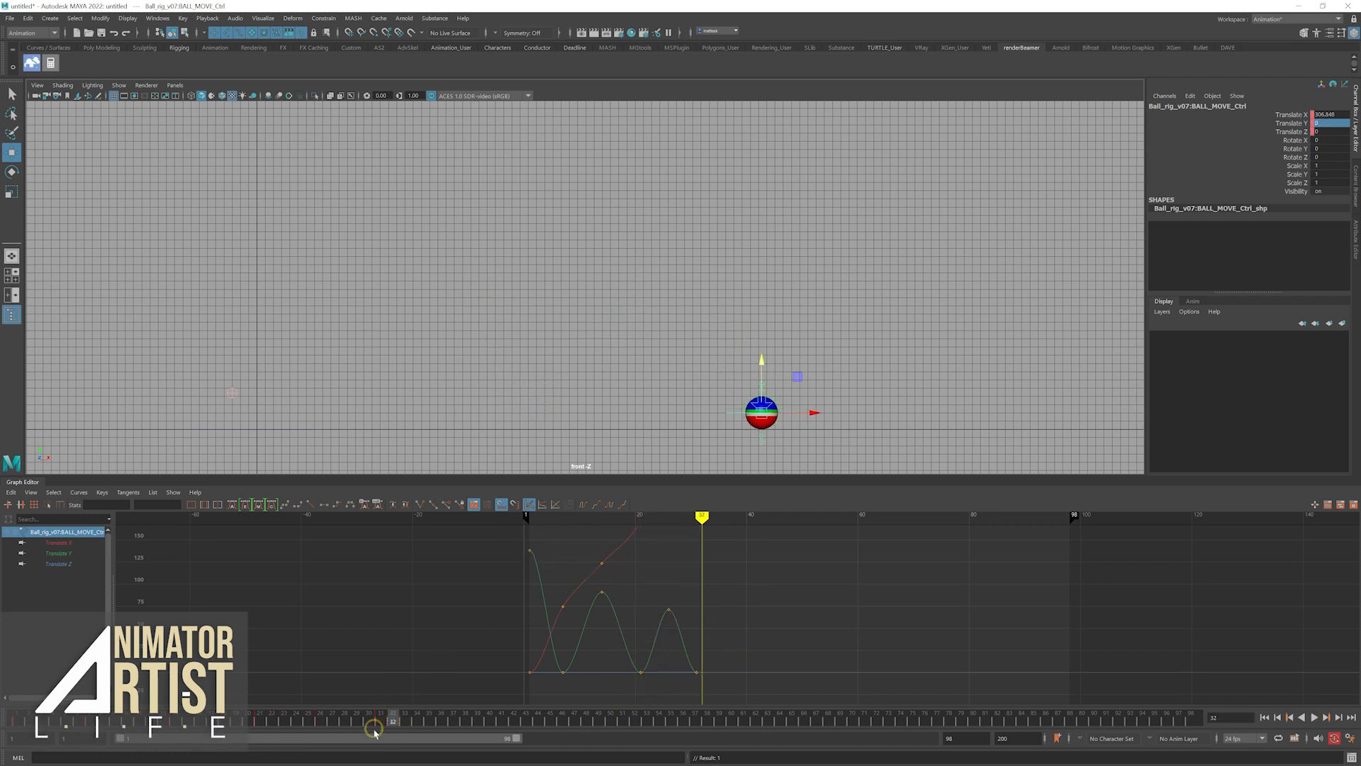
# At frame 39, move the ball along the ground to a Translate X of about 413.7 and set a key
pyautogui.moveTo(387, 721); pyautogui.dragTo(479, 720)
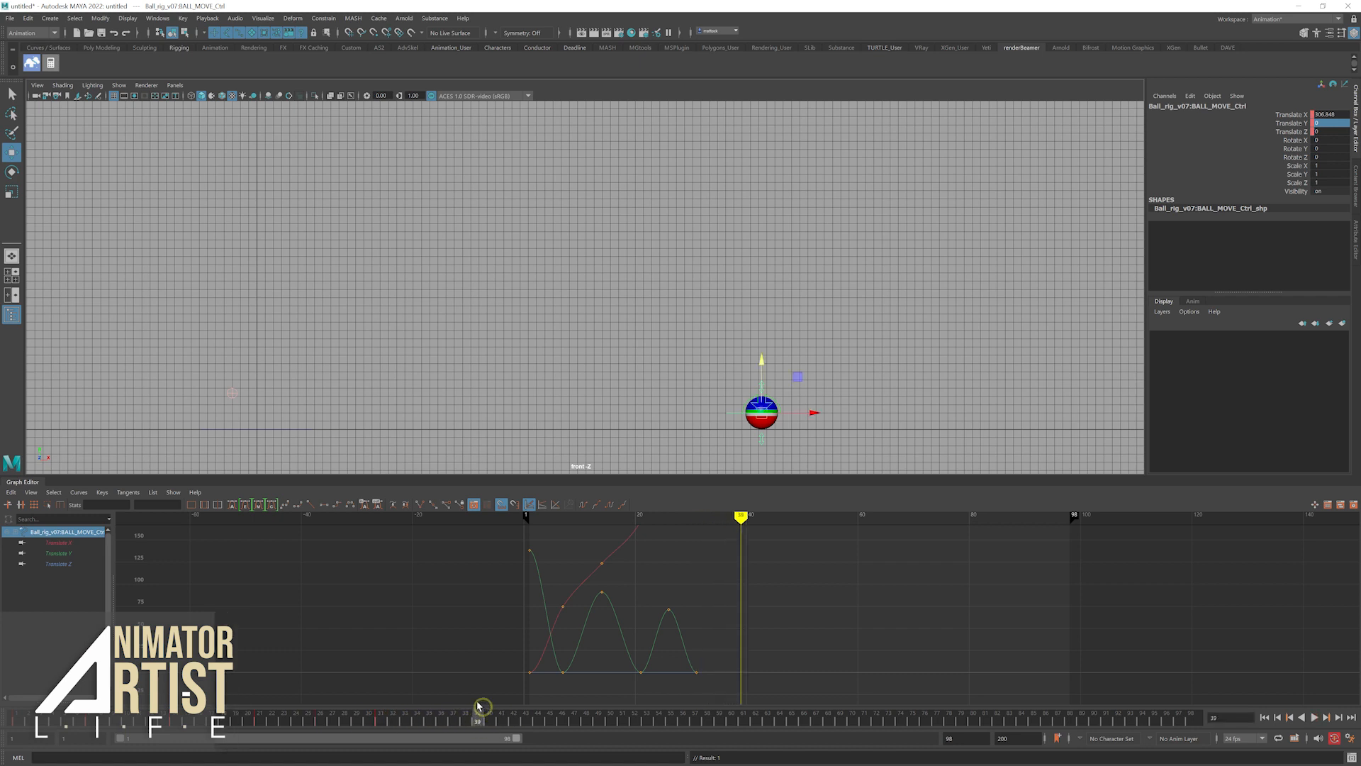
pyautogui.moveTo(814, 412); pyautogui.dragTo(992, 417)
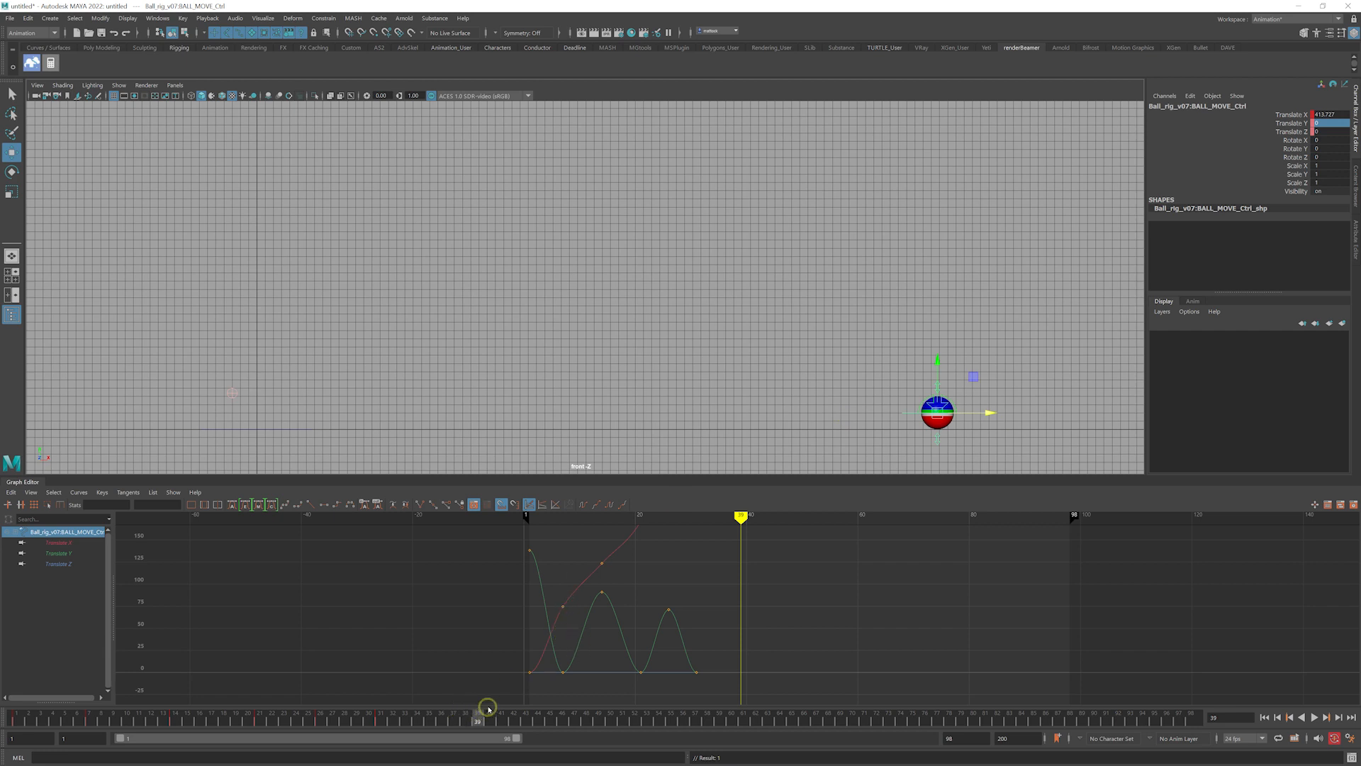
pyautogui.press('s')
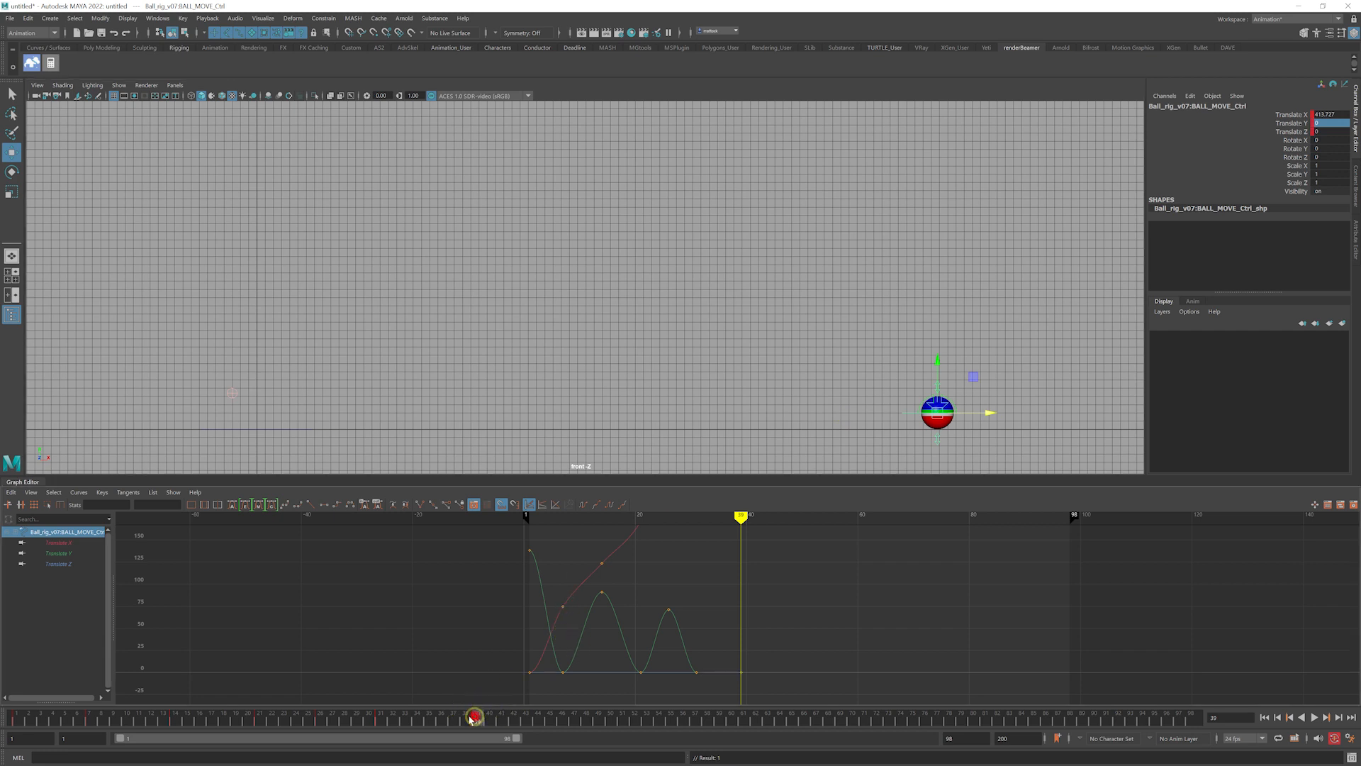
# At frame 35, raise the ball to a Translate Y of about 60, slightly lower than the previous peak
pyautogui.moveTo(473, 718); pyautogui.dragTo(429, 719)
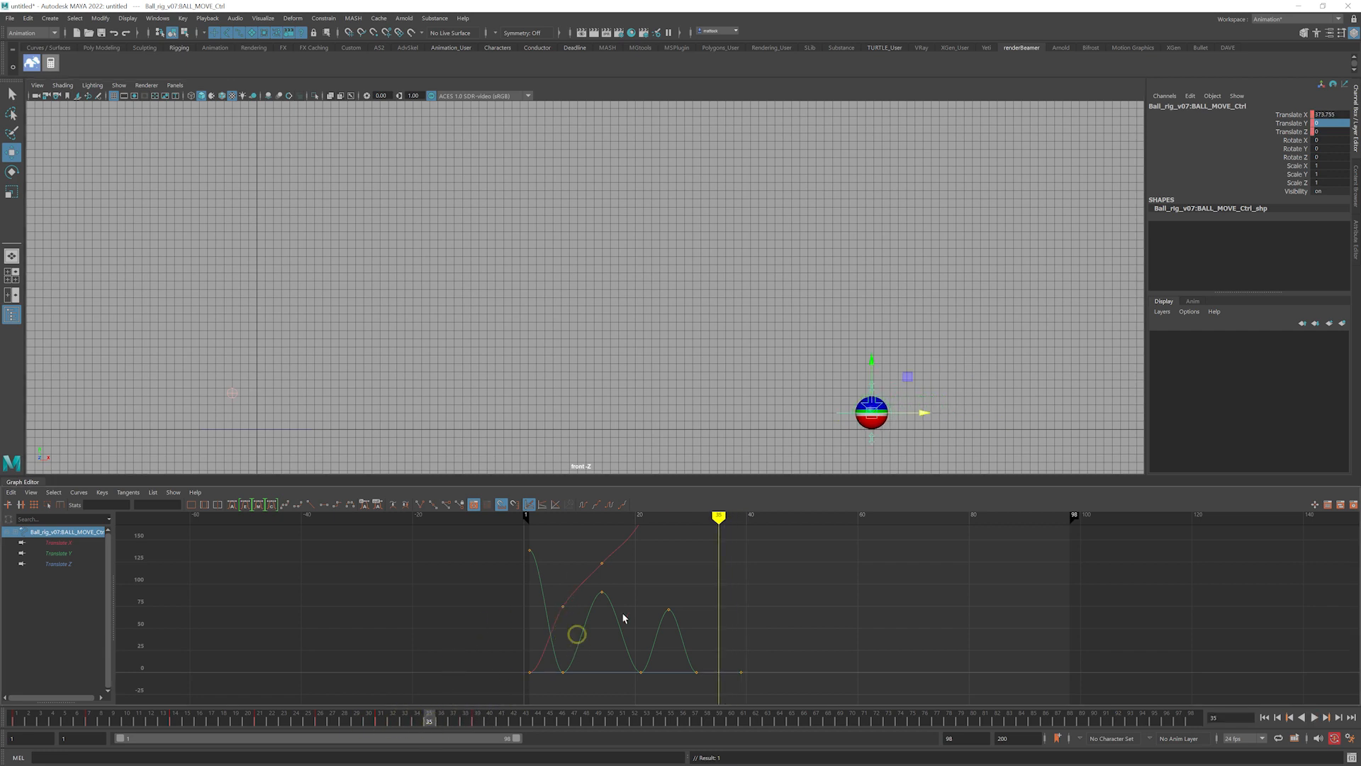
pyautogui.moveTo(431, 718)
pyautogui.mouseDown()
pyautogui.moveTo(377, 719)
pyautogui.moveTo(436, 714)
pyautogui.mouseUp()
pyautogui.moveTo(871, 354); pyautogui.dragTo(869, 236)
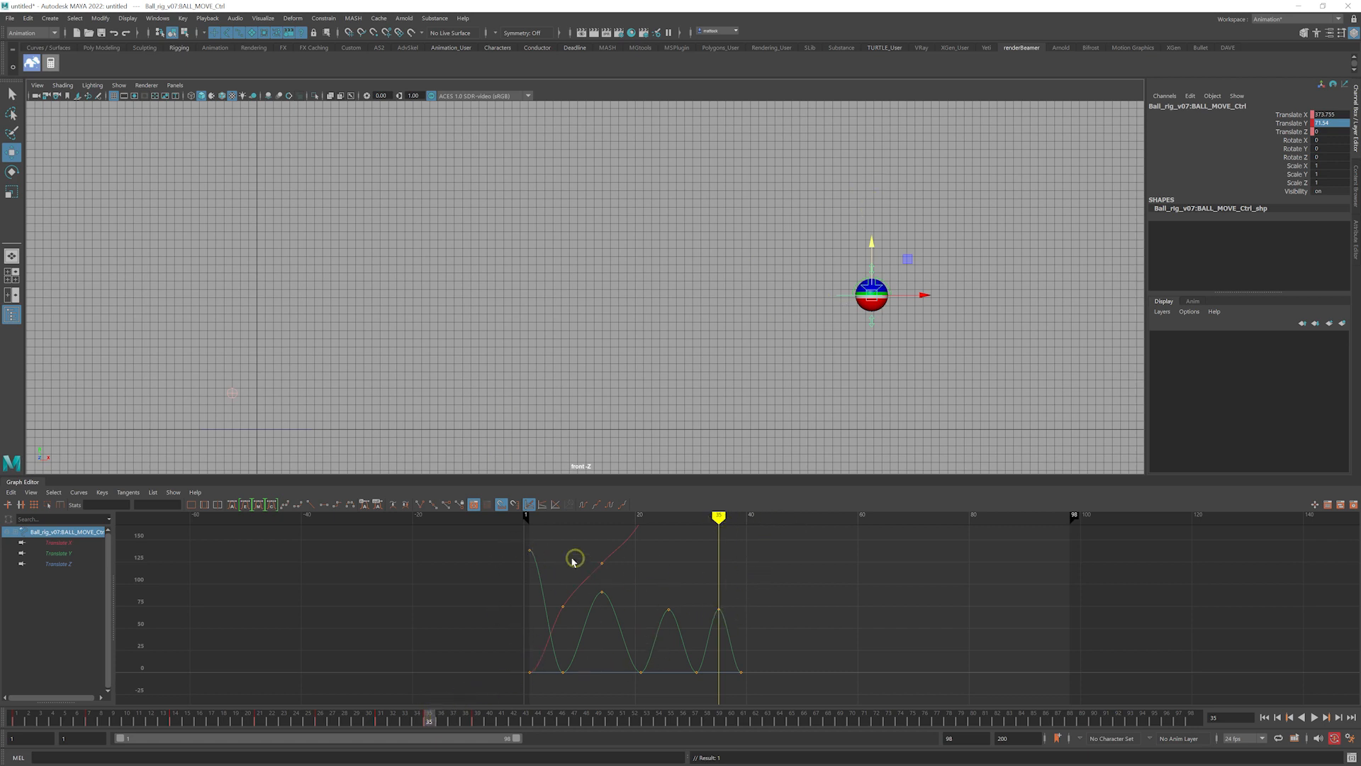
pyautogui.moveTo(874, 254); pyautogui.dragTo(874, 272)
# At frame 43, move the ball along the ground to a Translate X of about 471.9
pyautogui.moveTo(431, 716); pyautogui.dragTo(523, 716)
pyautogui.click(512, 663)
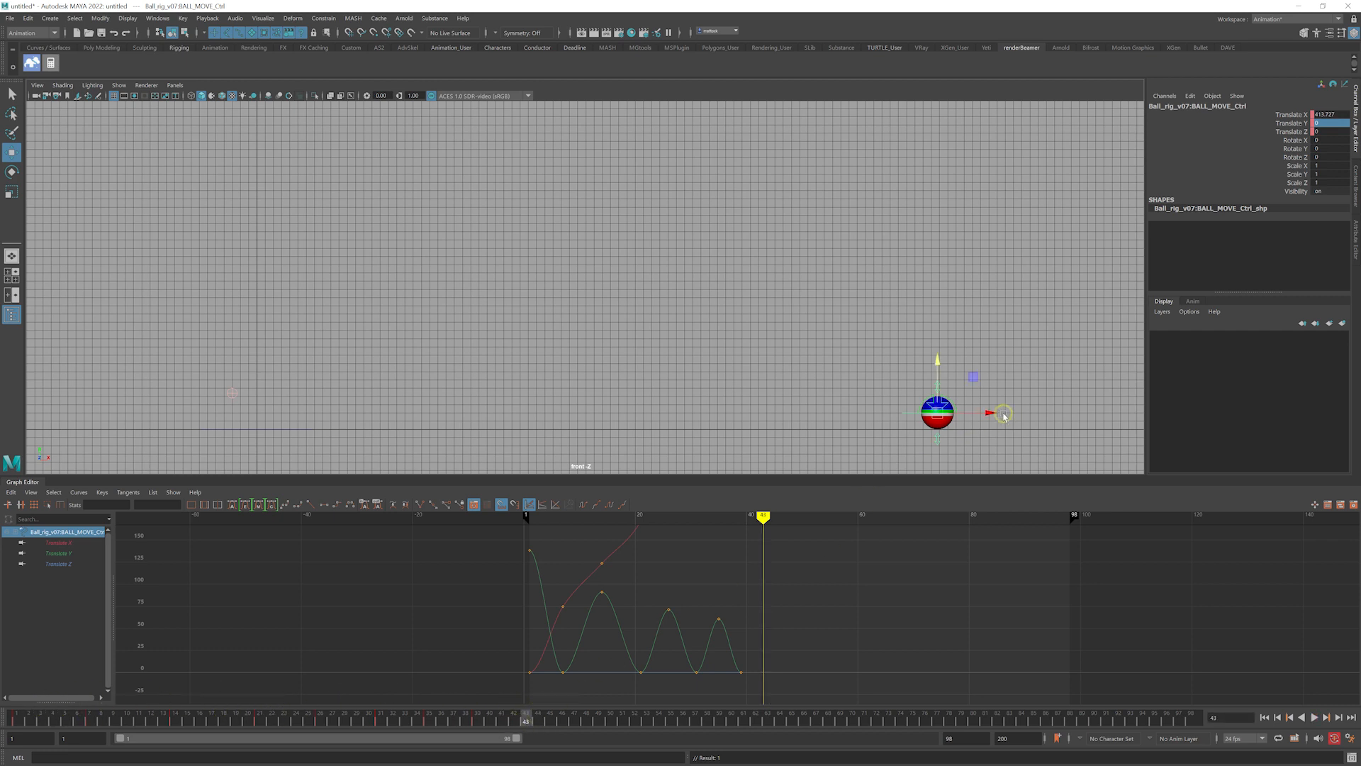
pyautogui.moveTo(993, 416); pyautogui.dragTo(1087, 415)
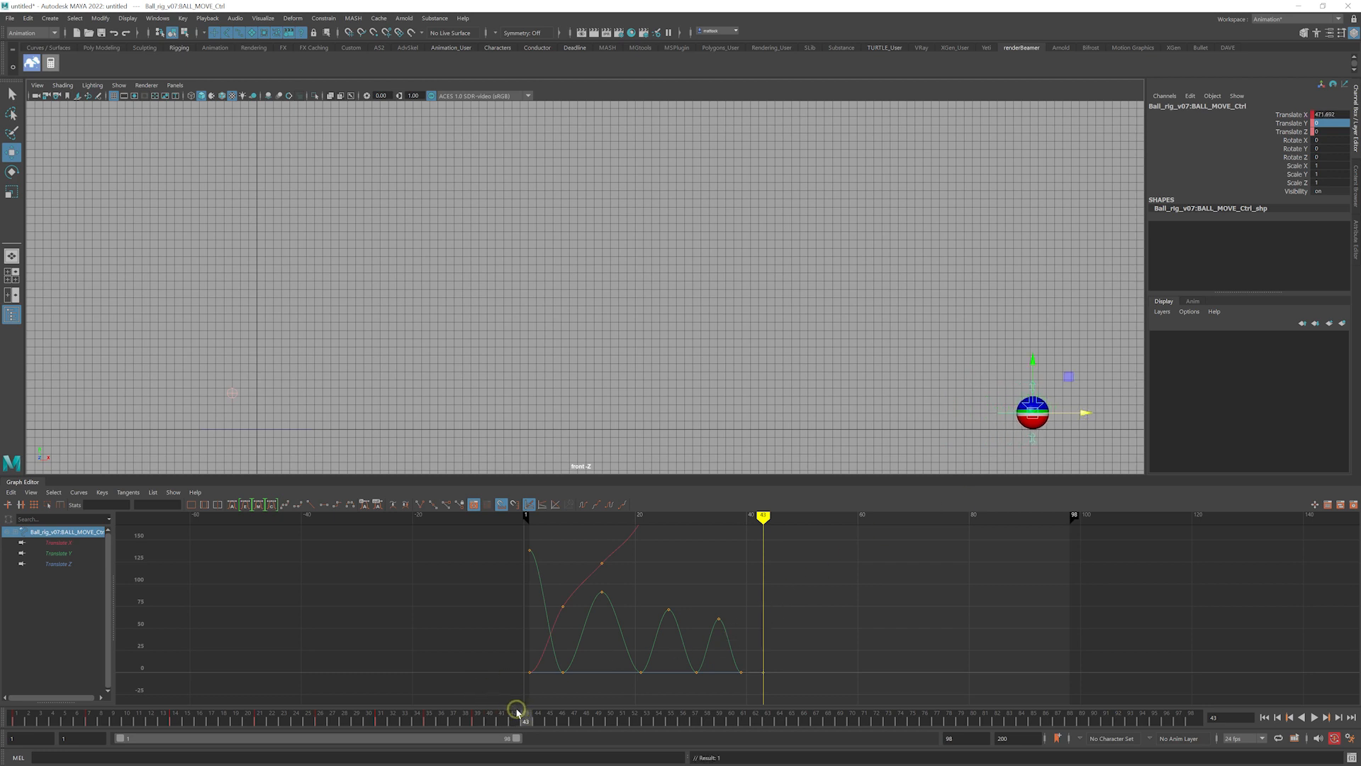
# At frame 41, lift the ball to a Translate Y of about 18 for the final small bounce
pyautogui.moveTo(523, 717); pyautogui.dragTo(502, 716)
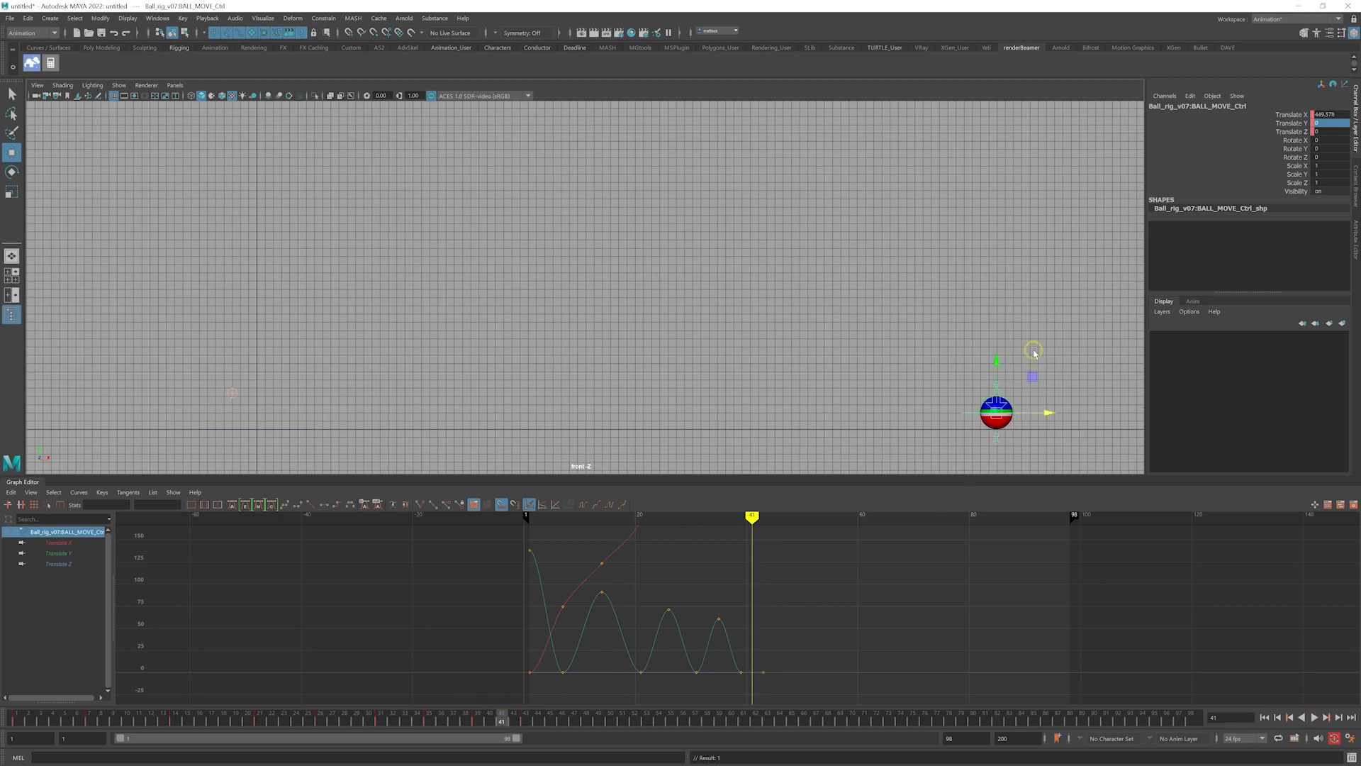
pyautogui.moveTo(997, 365); pyautogui.dragTo(989, 352)
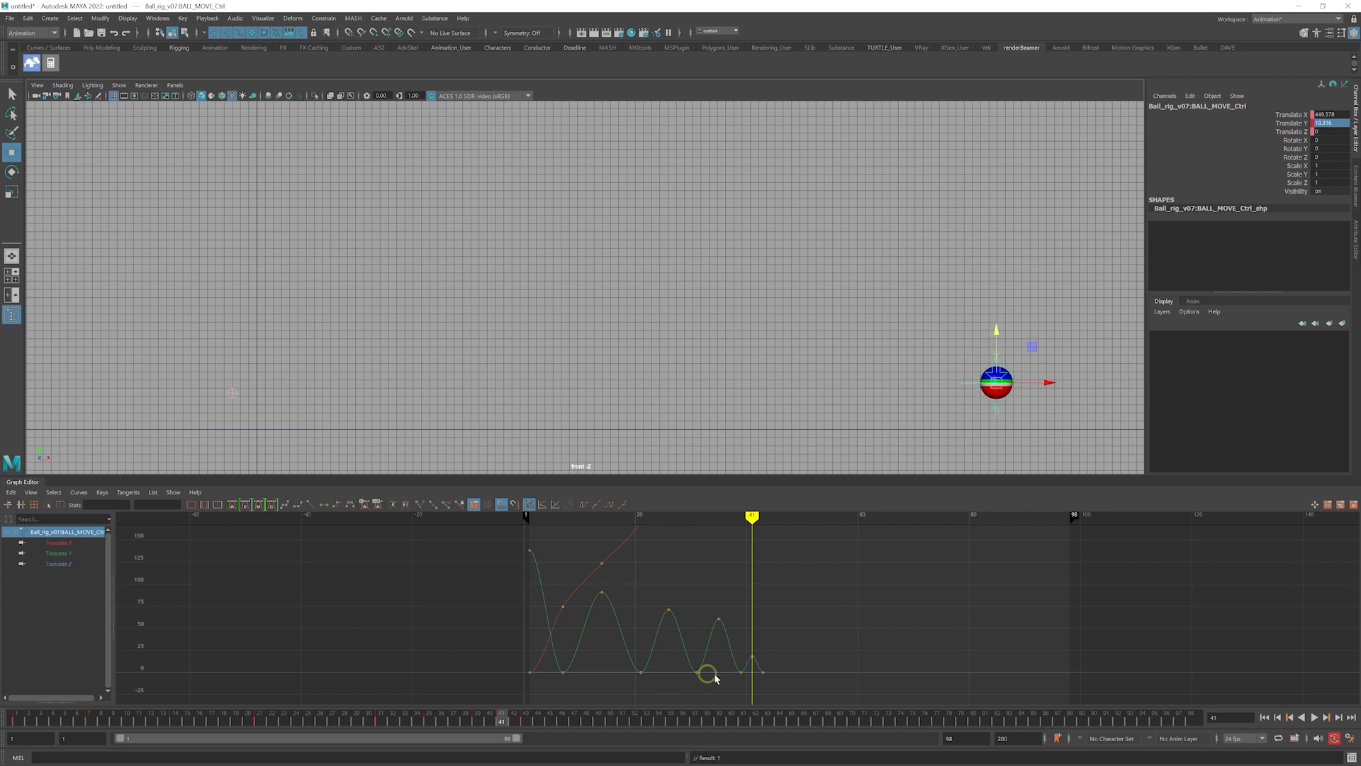
pyautogui.moveTo(739, 546)
pyautogui.mouseDown()
pyautogui.moveTo(516, 539)
pyautogui.moveTo(765, 568)
pyautogui.mouseUp()
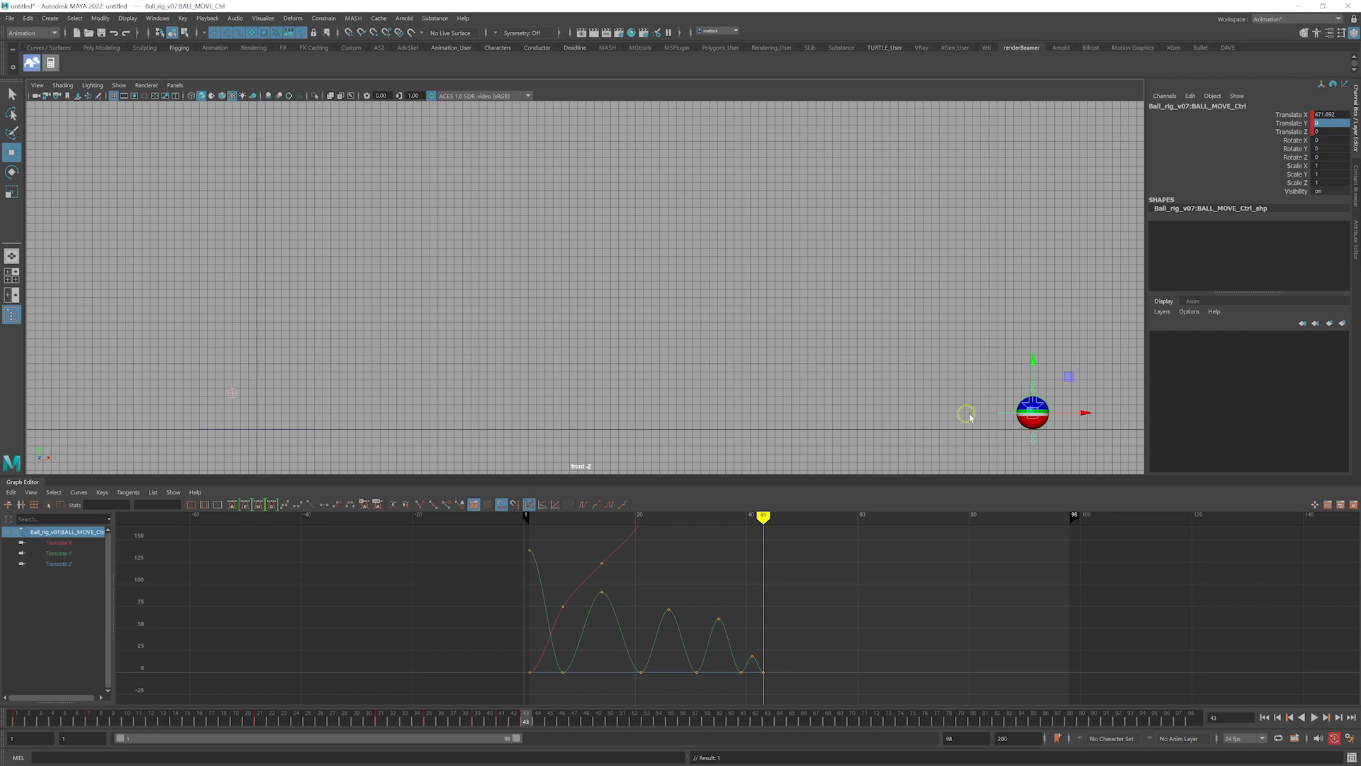
# Enlarge the Graph Editor, fit the full translation curves in view and scrub through the bounces
pyautogui.keyDown('alt'); pyautogui.moveTo(906, 399); pyautogui.dragTo(660, 368, button='middle'); pyautogui.keyUp('alt')
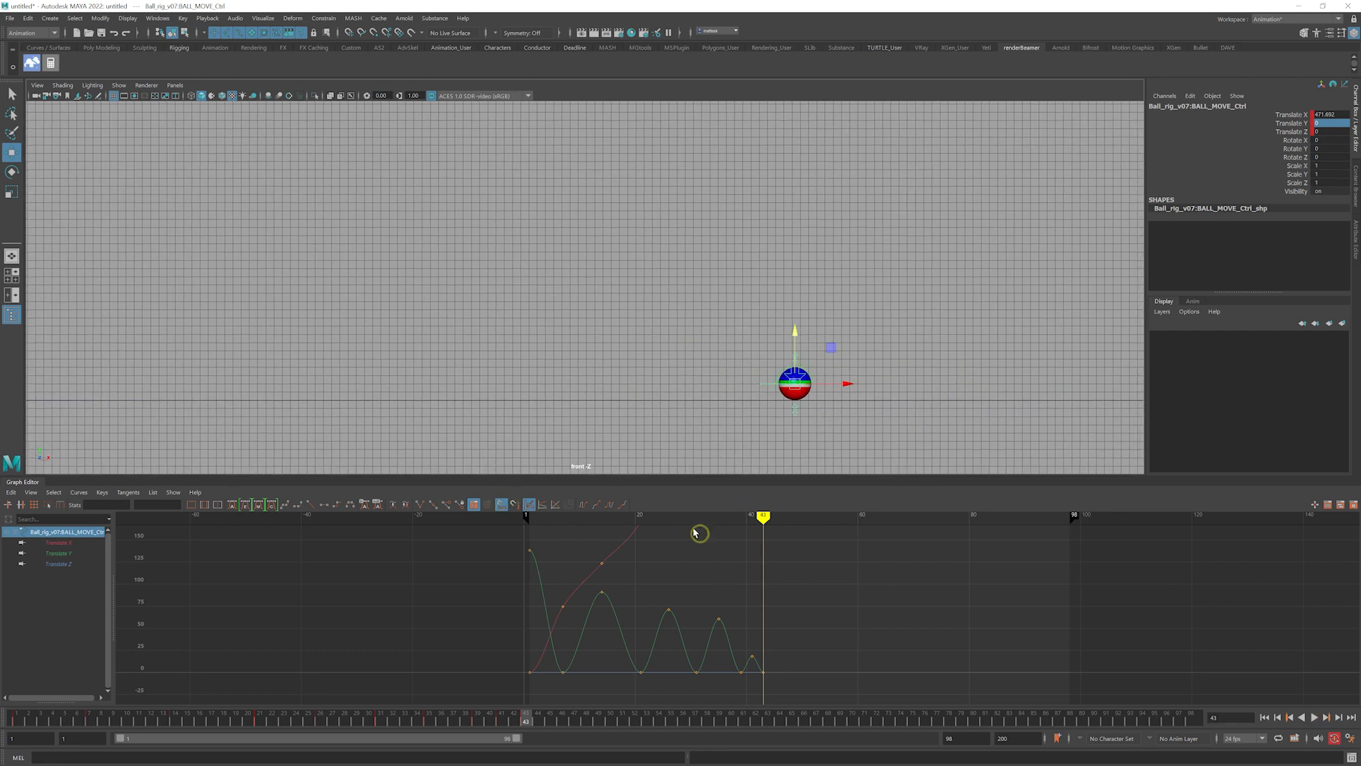
pyautogui.moveTo(658, 475); pyautogui.dragTo(656, 422)
pyautogui.keyDown('alt'); pyautogui.moveTo(603, 539); pyautogui.dragTo(664, 549, button='right'); pyautogui.keyUp('alt')
pyautogui.keyDown('alt'); pyautogui.moveTo(711, 541); pyautogui.dragTo(681, 552, button='middle'); pyautogui.keyUp('alt')
pyautogui.keyDown('alt'); pyautogui.moveTo(507, 550); pyautogui.dragTo(517, 570, button='middle'); pyautogui.keyUp('alt')
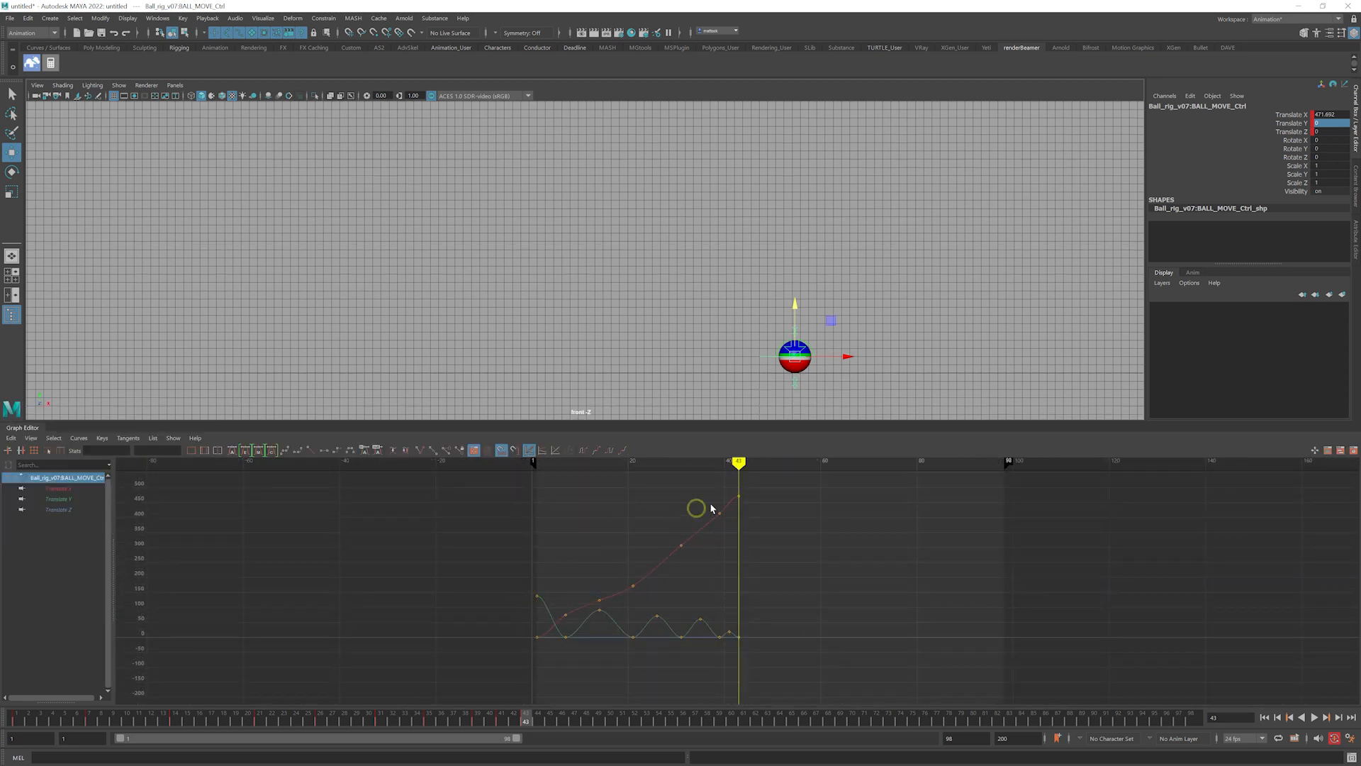
pyautogui.moveTo(706, 475)
pyautogui.mouseDown()
pyautogui.moveTo(568, 480)
pyautogui.moveTo(608, 479)
pyautogui.mouseUp()
pyautogui.keyDown('alt'); pyautogui.moveTo(569, 562); pyautogui.dragTo(705, 512, button='right'); pyautogui.keyUp('alt')
# Isolate the move control's Translate Y curve in the Graph Editor and frame all its keys
pyautogui.click(60, 498)
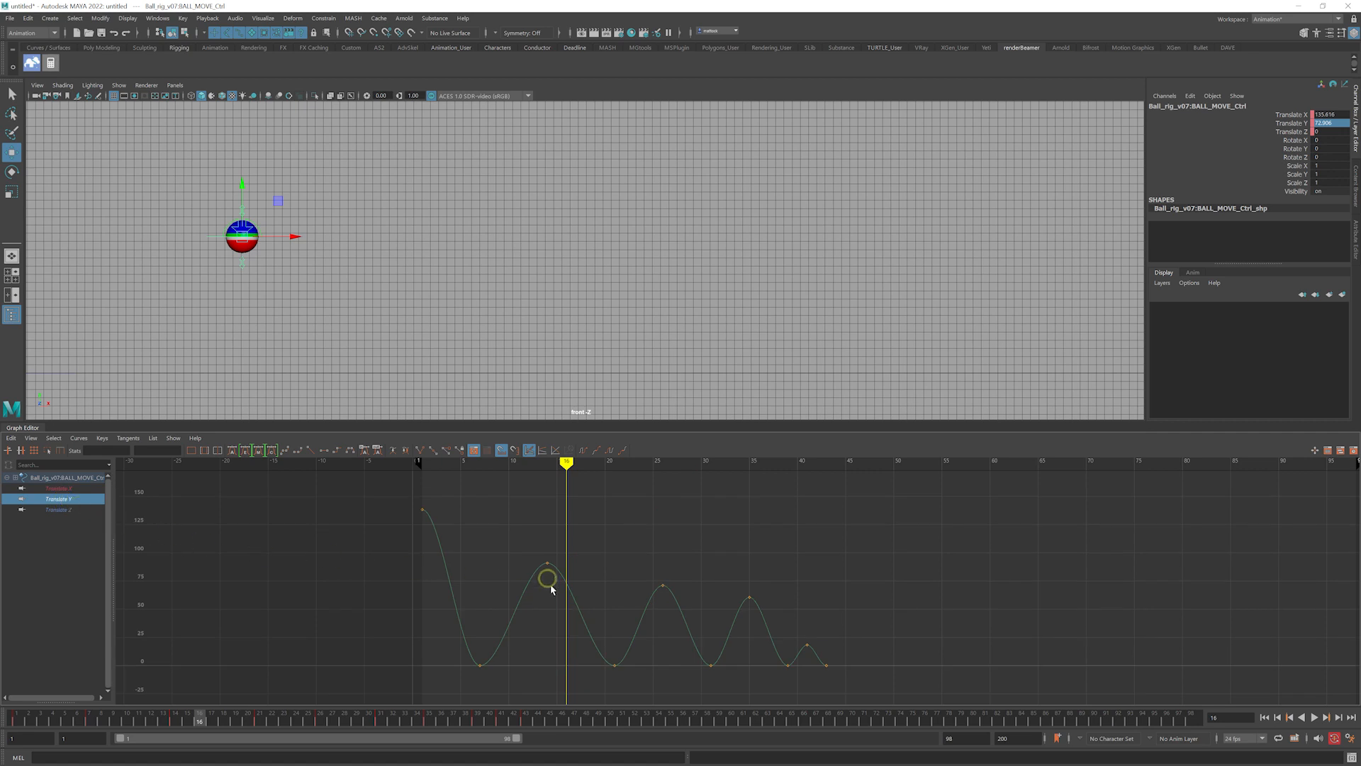
pyautogui.press('f')
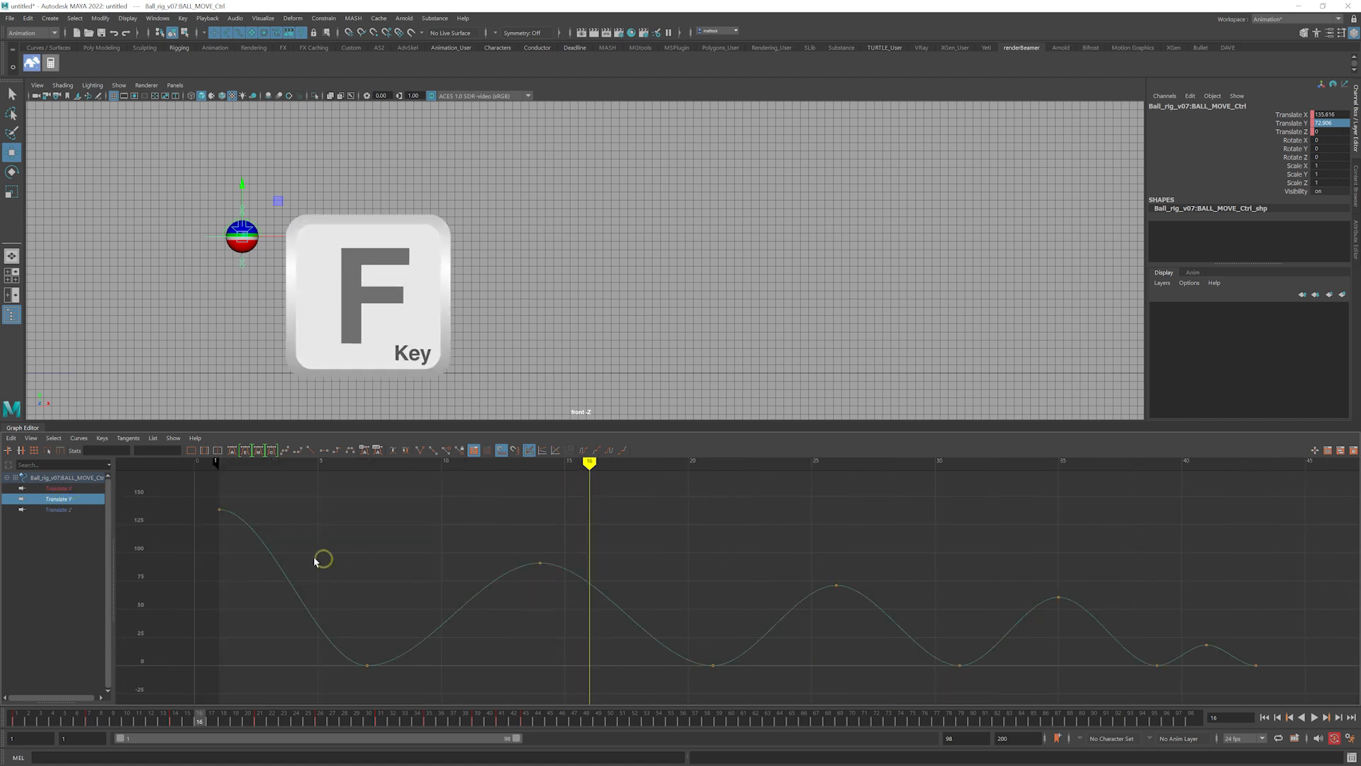
pyautogui.scroll(-5, 888, 555)
pyautogui.scroll(3, 893, 556)
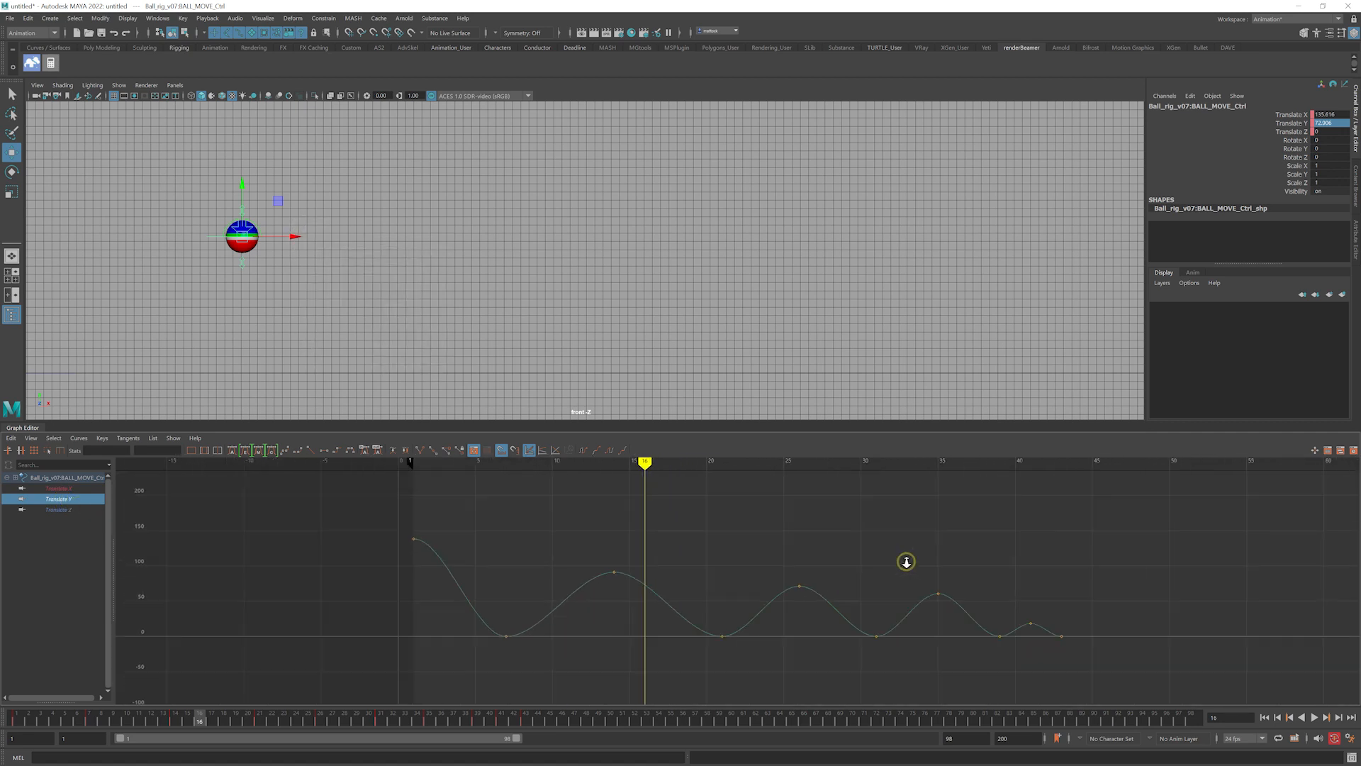
pyautogui.scroll(-1, 905, 560)
# Raise the Translate Y key at frame 14 to about 125.5, moving it only vertically in the Graph Editor
pyautogui.moveTo(621, 465); pyautogui.dragTo(578, 474)
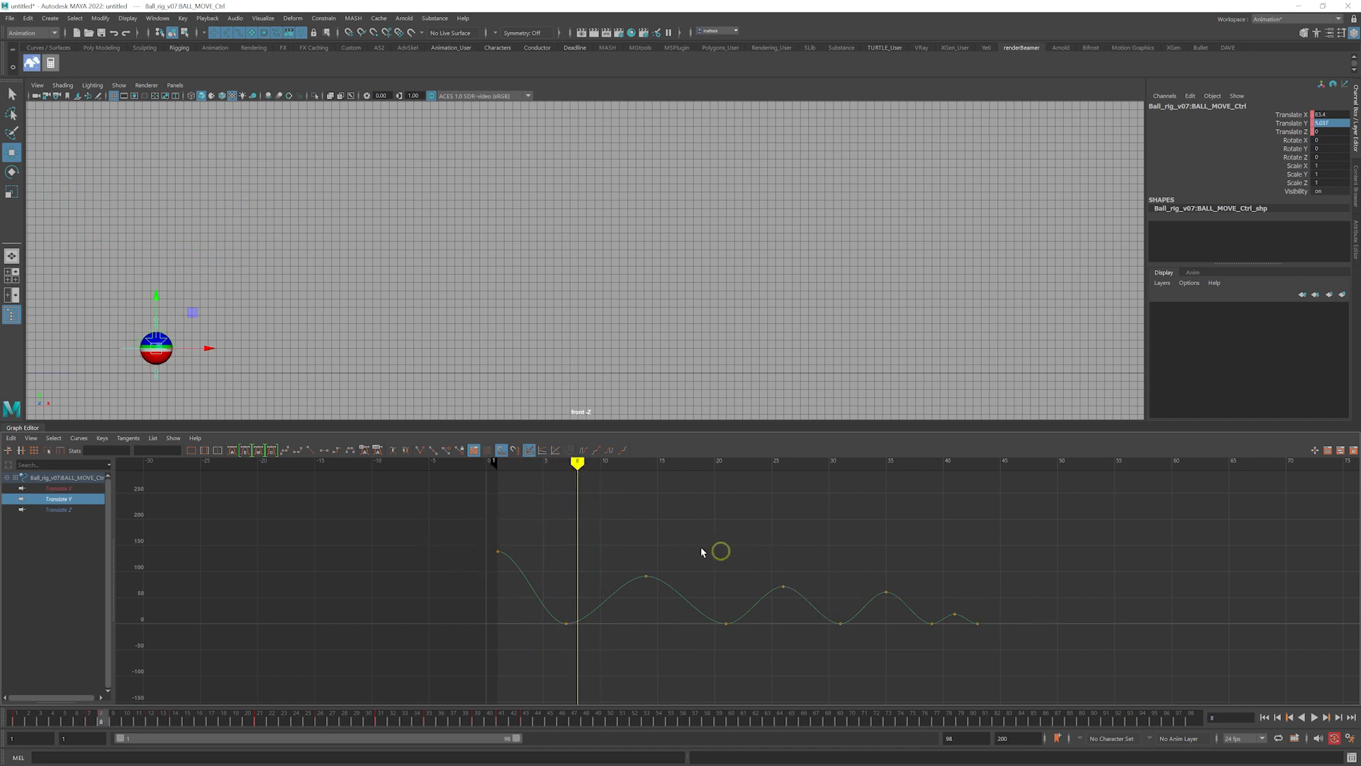
pyautogui.moveTo(567, 479)
pyautogui.mouseDown()
pyautogui.moveTo(652, 508)
pyautogui.moveTo(645, 470)
pyautogui.mouseUp()
pyautogui.moveTo(631, 543); pyautogui.dragTo(664, 596)
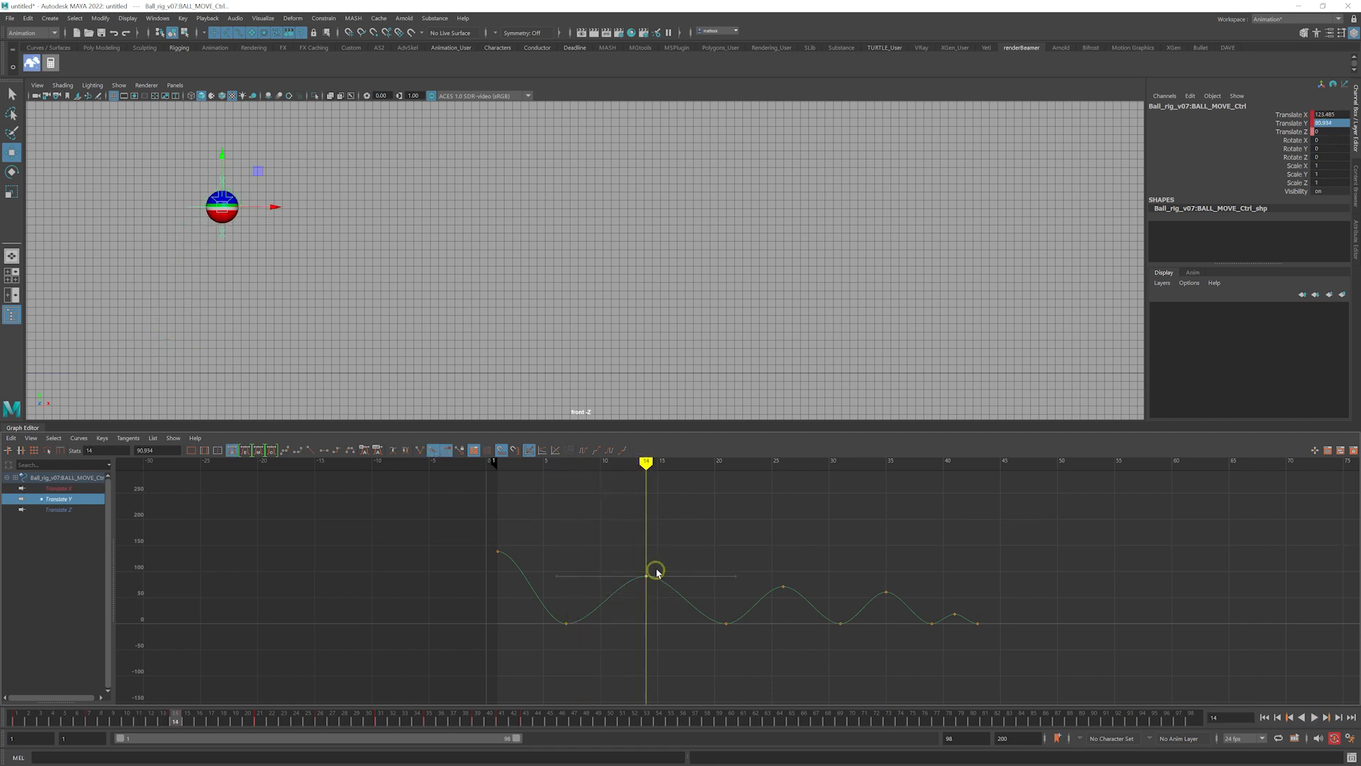
pyautogui.keyDown('shift'); pyautogui.moveTo(655, 565); pyautogui.dragTo(653, 559, button='middle'); pyautogui.keyUp('shift')
pyautogui.moveTo(619, 543); pyautogui.dragTo(662, 592)
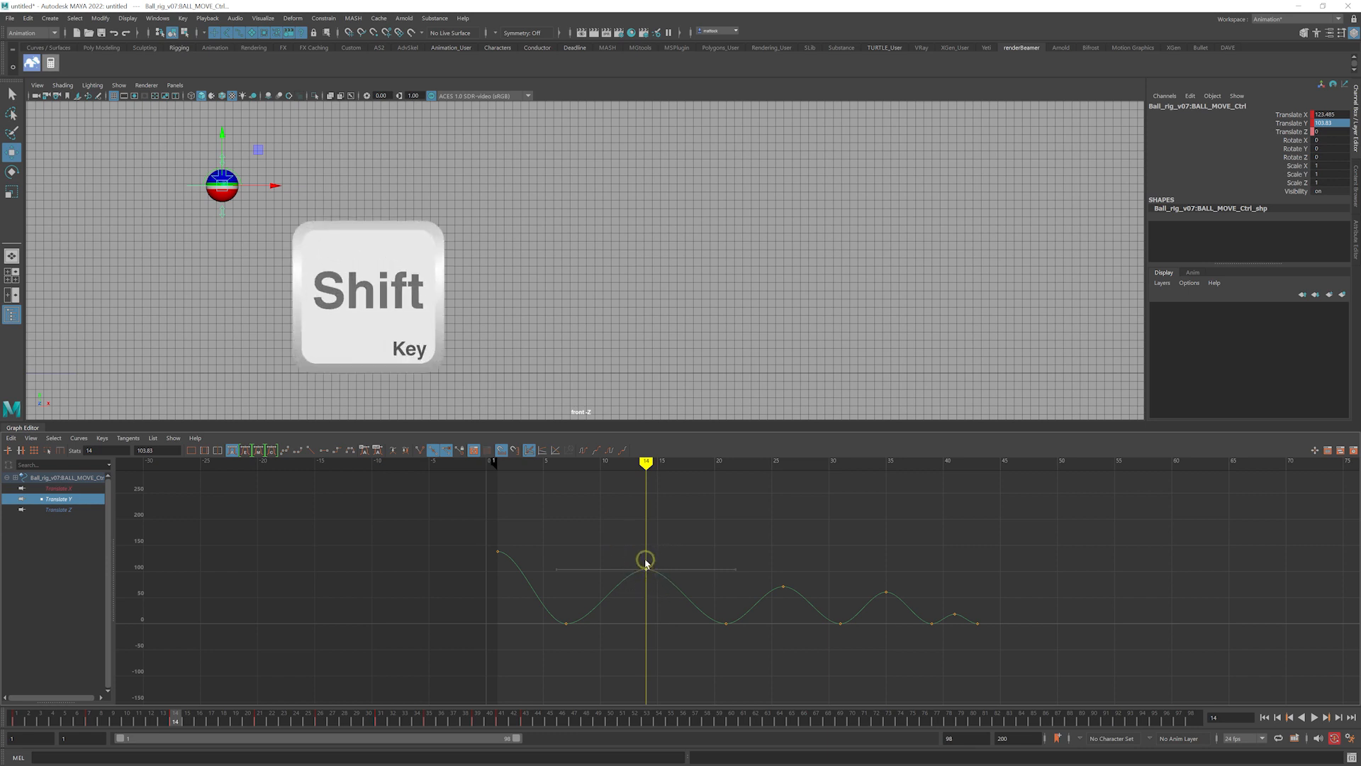
pyautogui.moveTo(653, 578)
pyautogui.keyDown('shift'); pyautogui.mouseDown(button='middle')
pyautogui.moveTo(638, 556)
pyautogui.moveTo(680, 567)
pyautogui.moveTo(577, 525)
pyautogui.moveTo(659, 550)
pyautogui.moveTo(647, 564)
pyautogui.moveTo(638, 522)
pyautogui.moveTo(641, 558)
pyautogui.mouseUp(button='middle'); pyautogui.keyUp('shift')
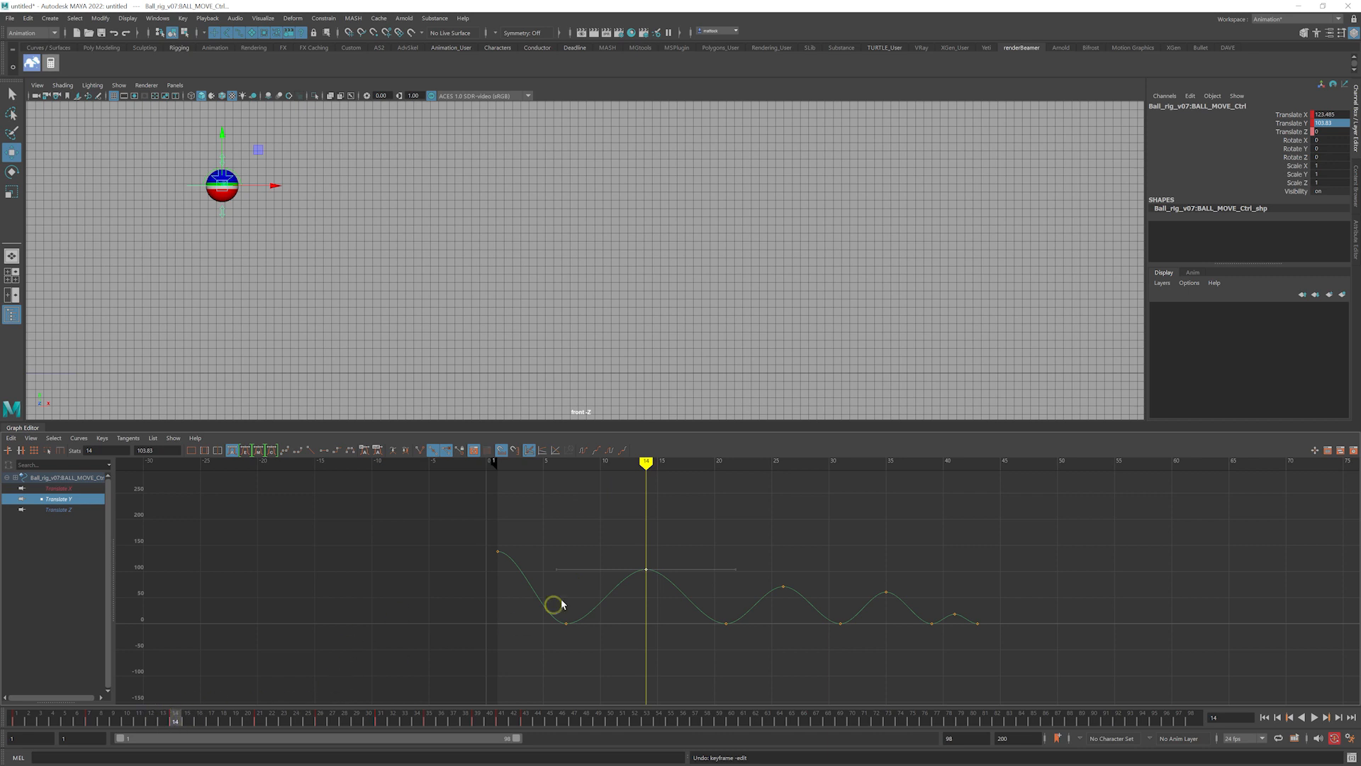
pyautogui.keyDown('shift'); pyautogui.moveTo(648, 578); pyautogui.dragTo(663, 568, button='middle'); pyautogui.keyUp('shift')
# Raise the Translate Y key at frame 26 to about 88.8, then preview the revised bounces through frame 43
pyautogui.moveTo(801, 567); pyautogui.dragTo(779, 599)
pyautogui.keyDown('shift'); pyautogui.moveTo(782, 583); pyautogui.dragTo(836, 602, button='middle'); pyautogui.keyUp('shift')
pyautogui.keyDown('alt'); pyautogui.keyDown('shift'); pyautogui.moveTo(836, 601); pyautogui.dragTo(644, 571, button='right'); pyautogui.keyUp('shift'); pyautogui.keyUp('alt')
pyautogui.keyDown('alt'); pyautogui.keyDown('shift'); pyautogui.moveTo(643, 571); pyautogui.dragTo(673, 582, button='middle'); pyautogui.keyUp('shift'); pyautogui.keyUp('alt')
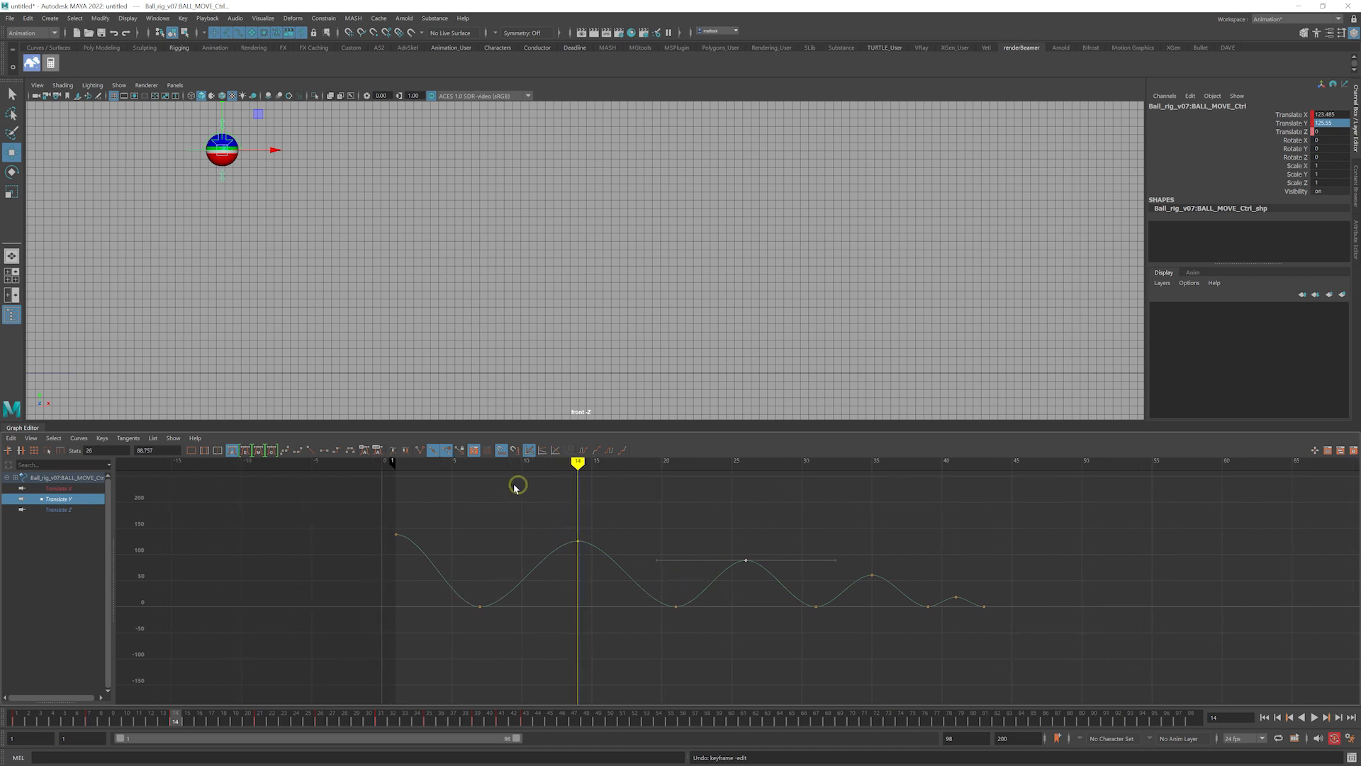
pyautogui.moveTo(497, 478)
pyautogui.mouseDown()
pyautogui.moveTo(408, 490)
pyautogui.moveTo(984, 557)
pyautogui.mouseUp()
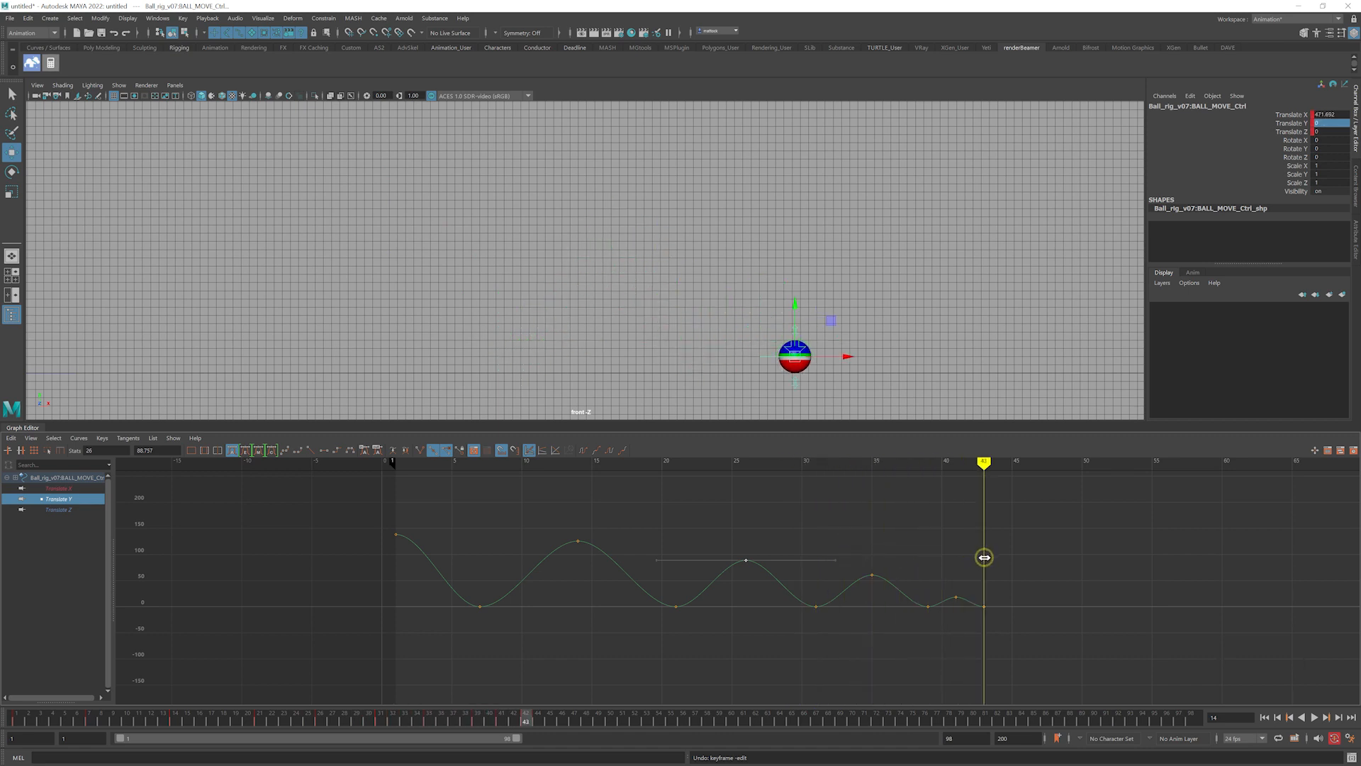
pyautogui.keyDown('alt'); pyautogui.moveTo(862, 528); pyautogui.dragTo(945, 553, button='middle'); pyautogui.keyUp('alt')
pyautogui.scroll(-4, 940, 548)
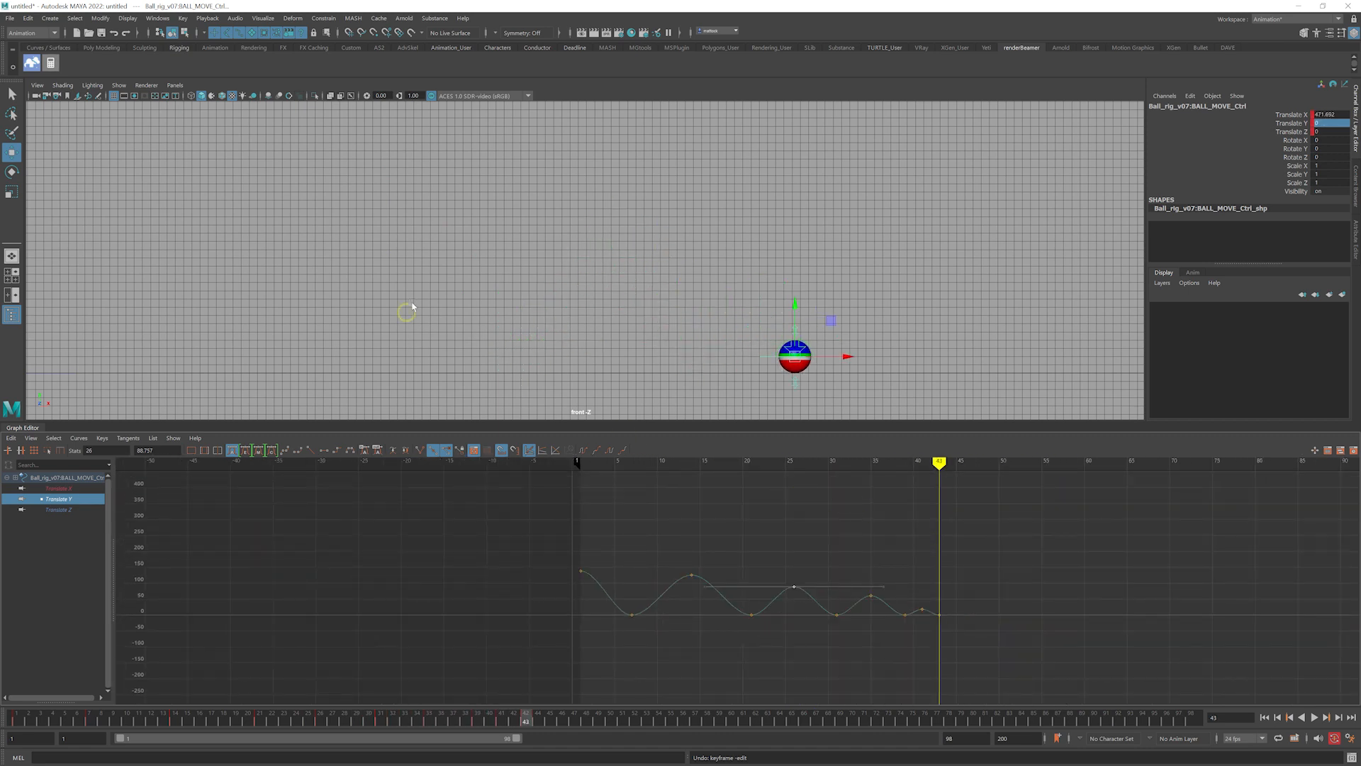
# Play back the bounce animation from frame 2 and scrub to frame 9 to check the contact with the ground
pyautogui.moveTo(648, 462); pyautogui.dragTo(587, 464)
pyautogui.moveTo(589, 330)
pyautogui.keyDown('alt'); pyautogui.mouseDown(button='middle')
pyautogui.moveTo(695, 355)
pyautogui.moveTo(701, 369)
pyautogui.mouseUp(button='middle'); pyautogui.keyUp('alt')
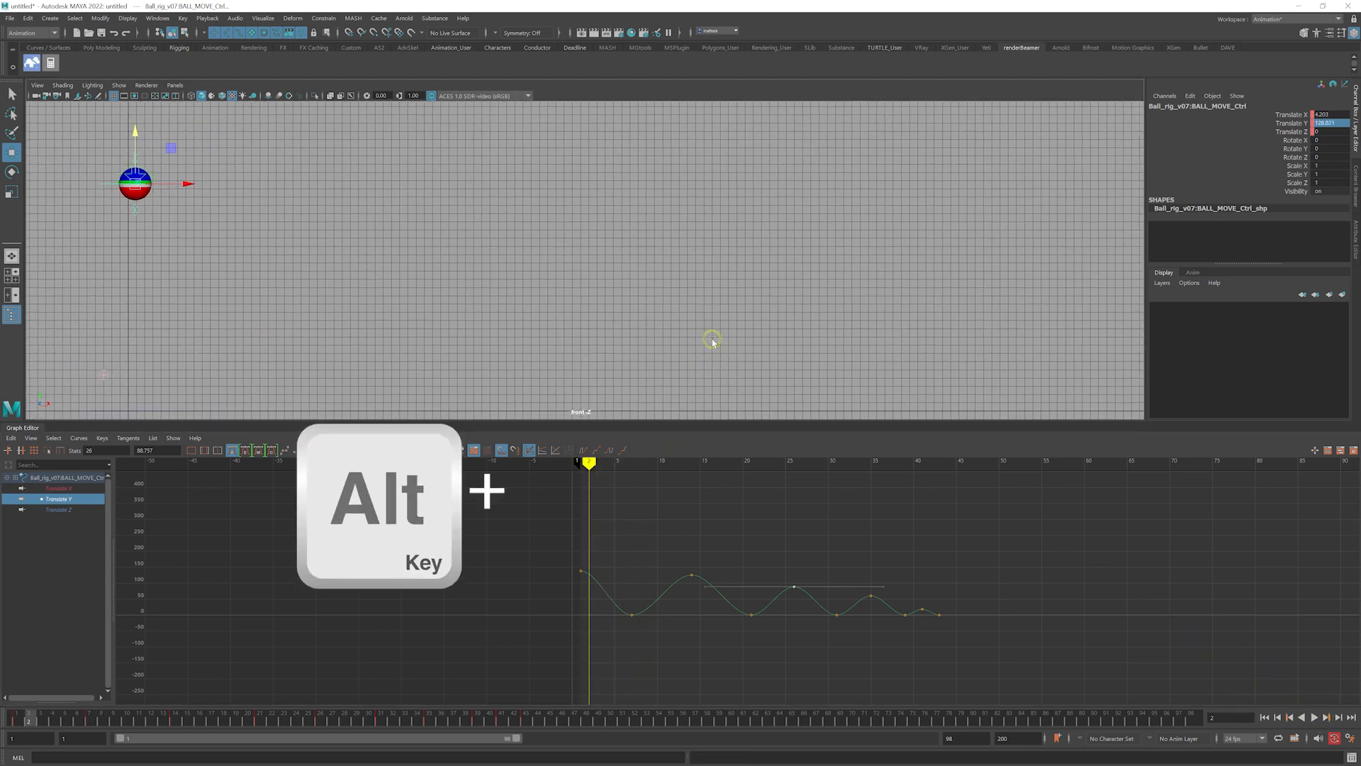
pyautogui.hotkey('alt', 'v')
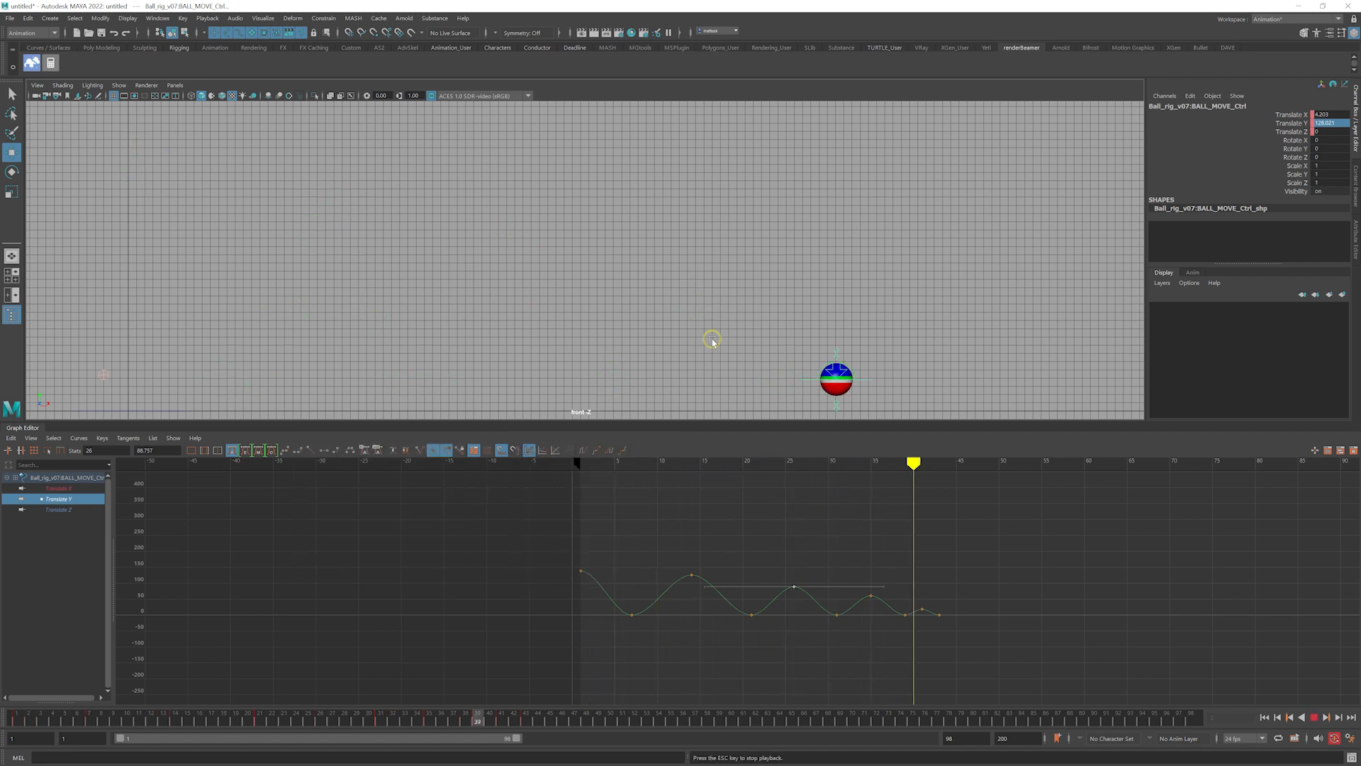
pyautogui.hotkey('alt', 'v')
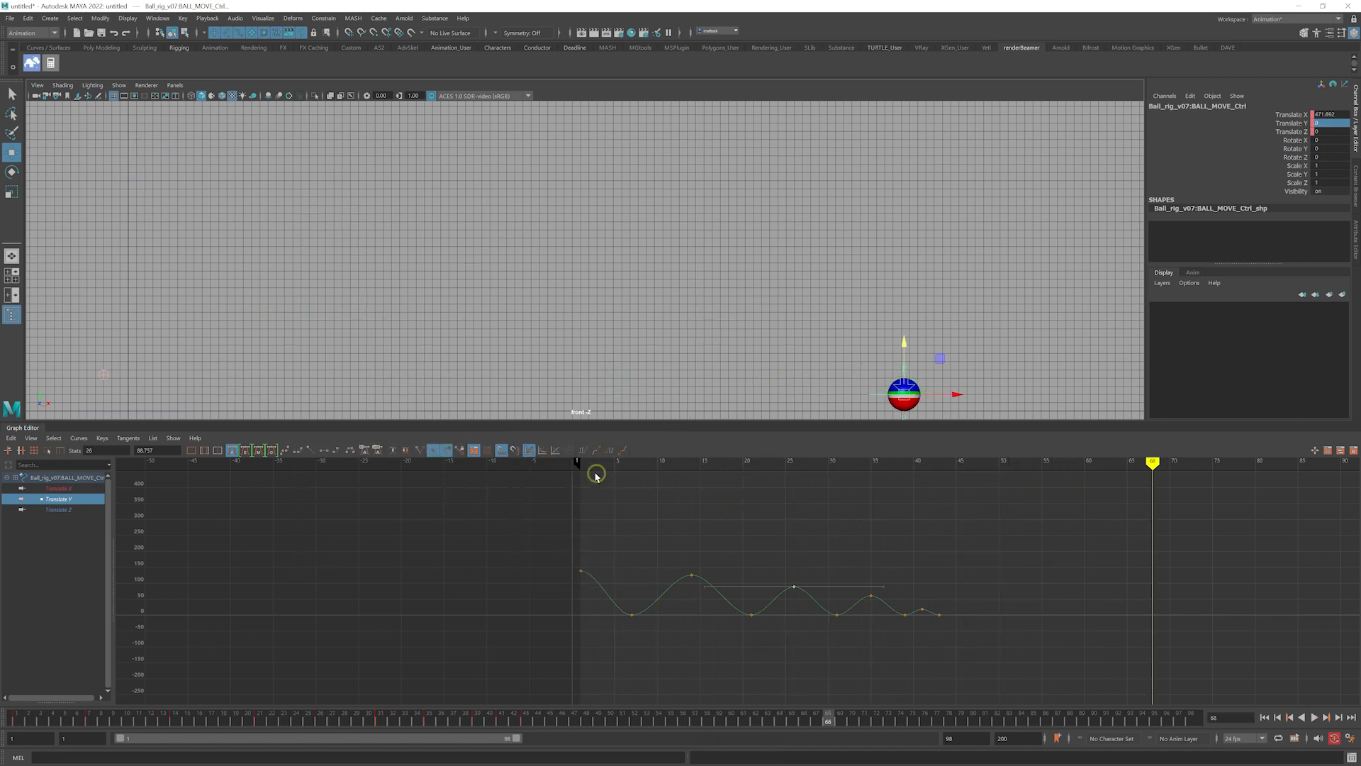
pyautogui.moveTo(675, 465)
pyautogui.mouseDown()
pyautogui.moveTo(610, 461)
pyautogui.moveTo(691, 489)
pyautogui.mouseUp()
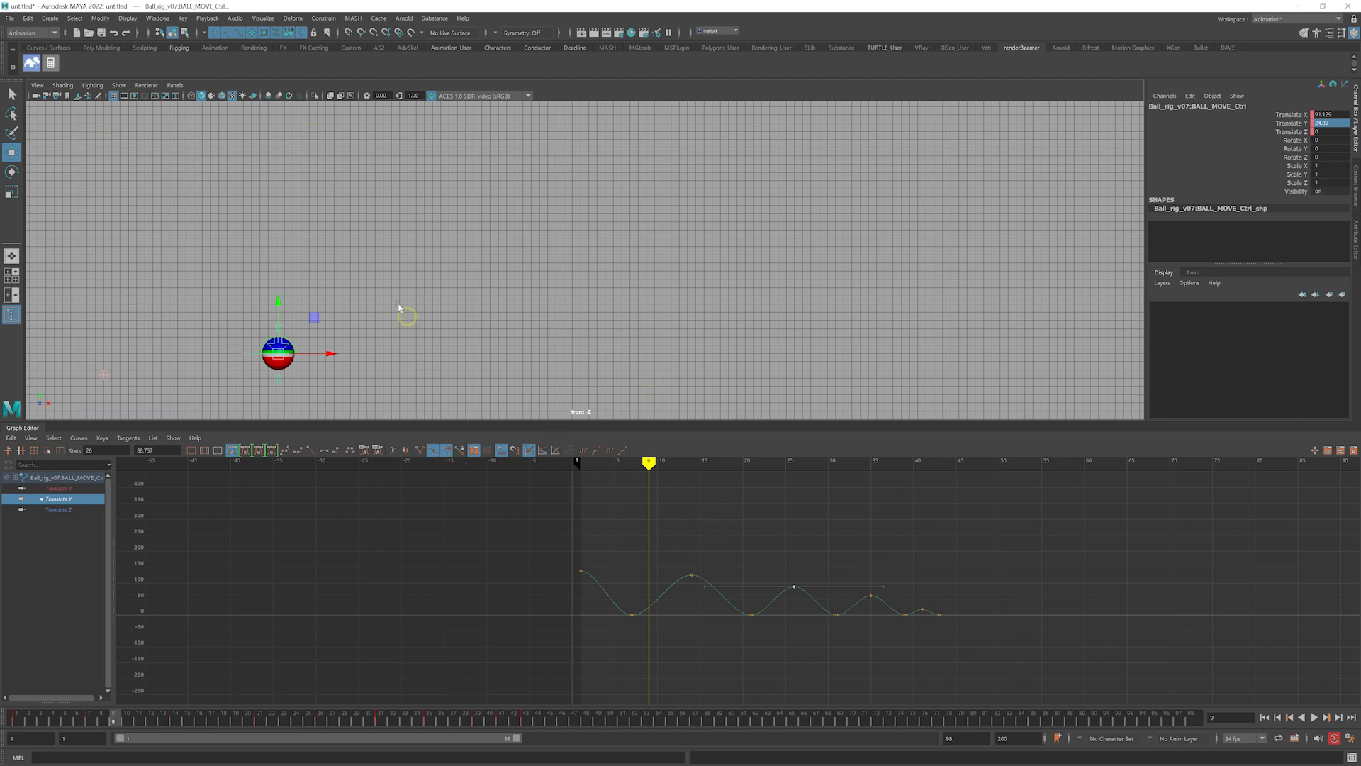
pyautogui.keyDown('alt'); pyautogui.moveTo(399, 309); pyautogui.dragTo(547, 405, button='middle'); pyautogui.keyUp('alt')
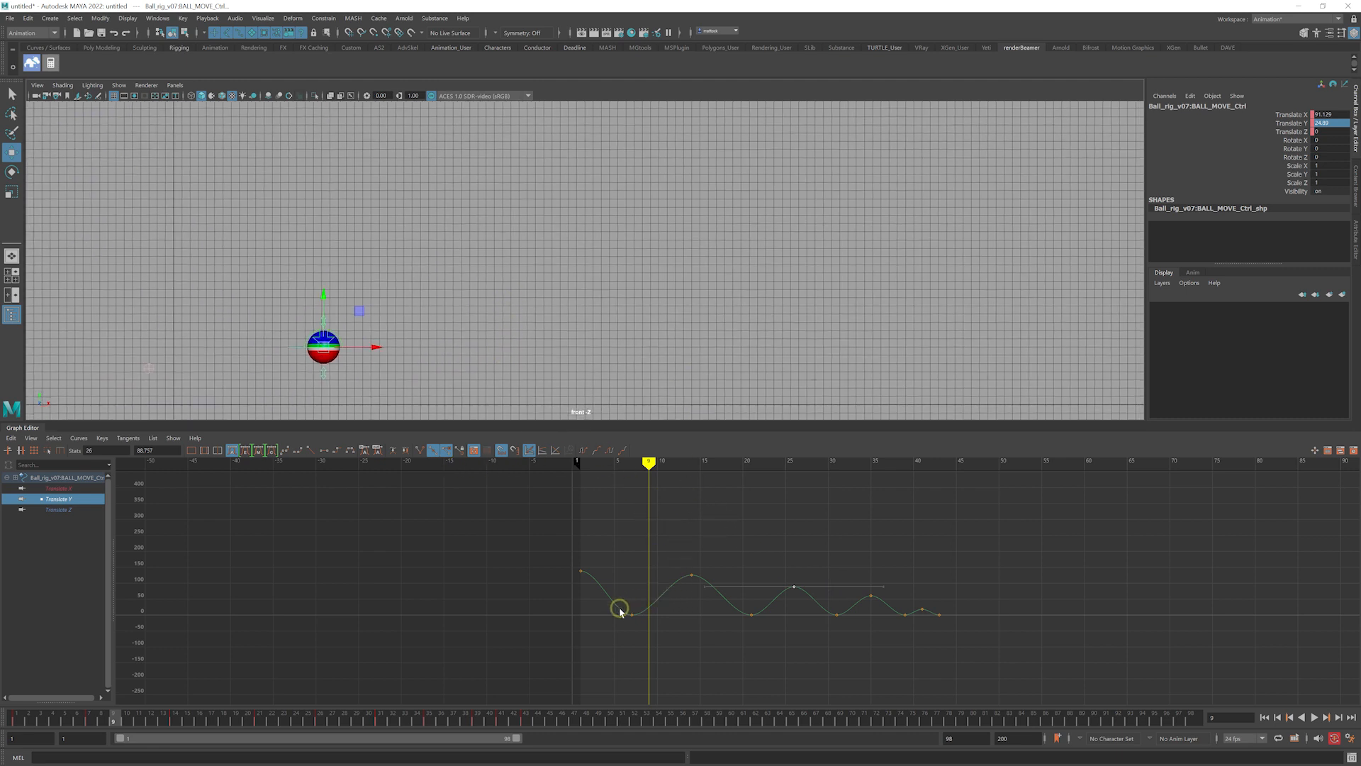
# Select all ground-contact keys on the Translate Y curve and break their tangents
pyautogui.moveTo(607, 608); pyautogui.dragTo(935, 619)
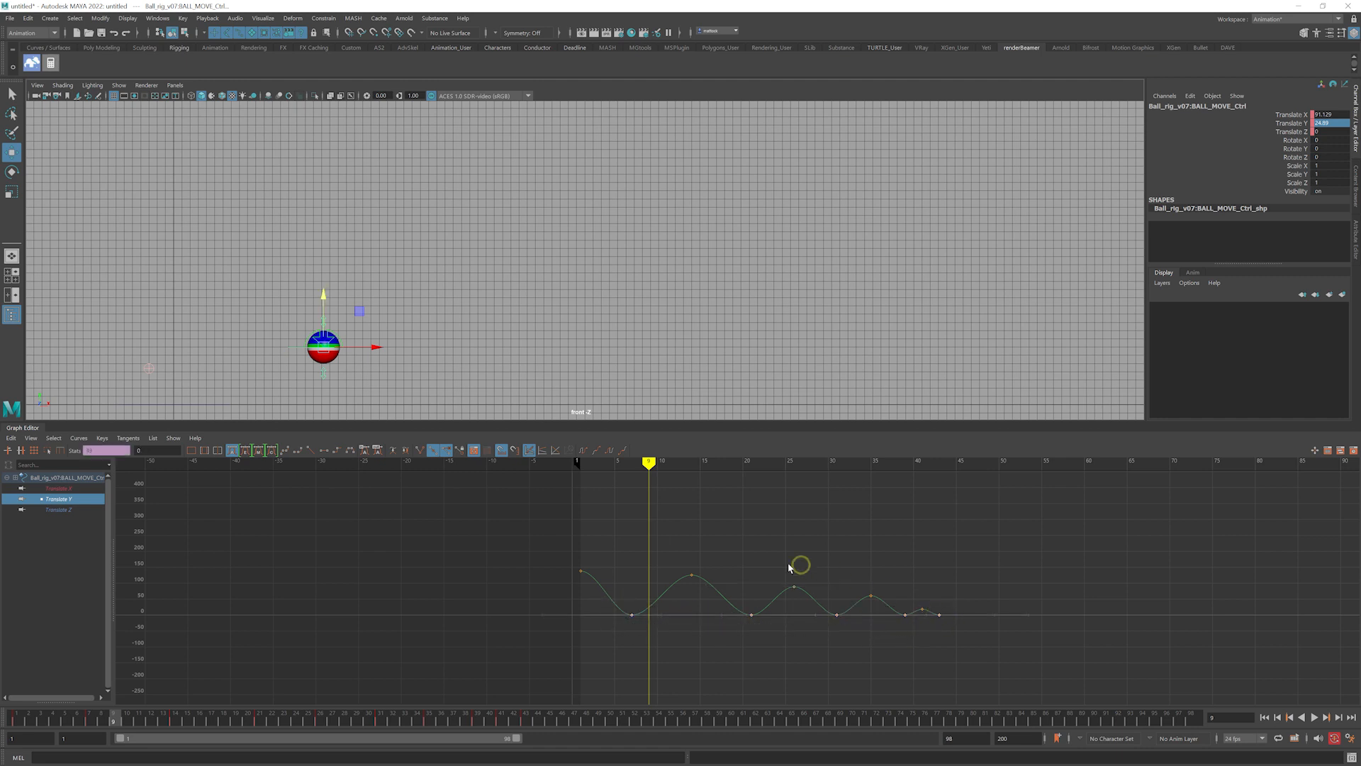
pyautogui.scroll(5, 794, 565)
pyautogui.keyDown('alt'); pyautogui.moveTo(759, 568); pyautogui.dragTo(794, 516, button='middle'); pyautogui.keyUp('alt')
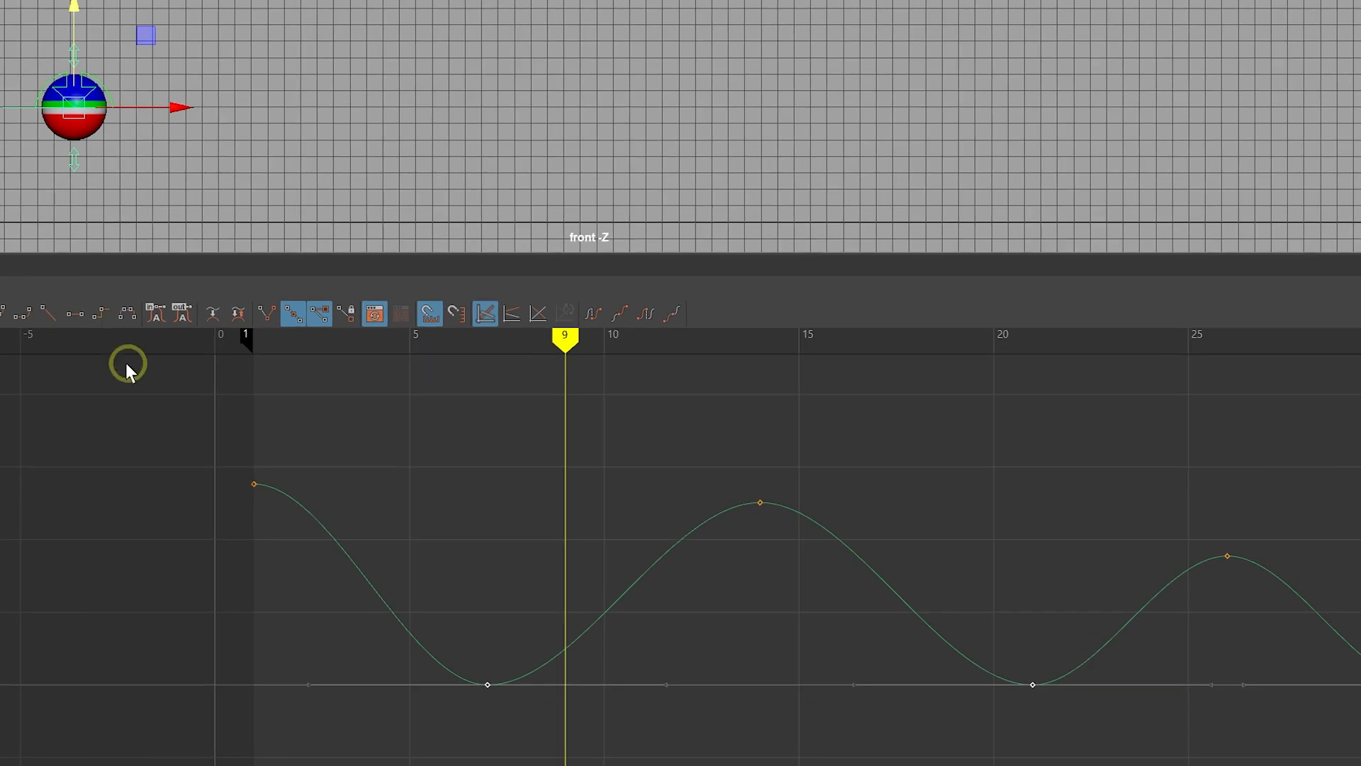
pyautogui.click(266, 312)
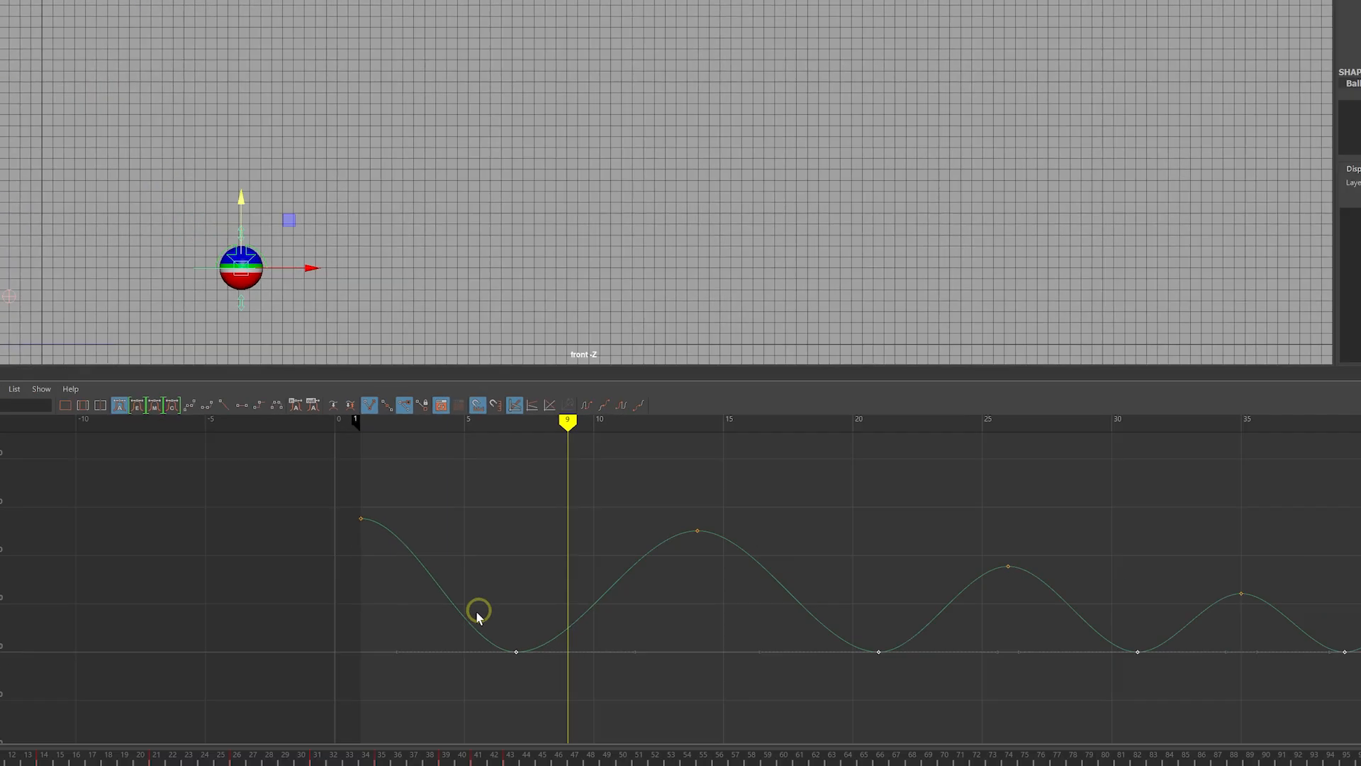
# Pull both tangent handles of the frame 7 Translate Y key steeply upward to form a sharp V-shaped contact
pyautogui.moveTo(261, 654); pyautogui.dragTo(273, 658)
pyautogui.moveTo(422, 623); pyautogui.dragTo(451, 656)
pyautogui.moveTo(438, 634); pyautogui.dragTo(509, 584, button='middle')
pyautogui.moveTo(631, 608); pyautogui.dragTo(611, 641)
pyautogui.moveTo(610, 641); pyautogui.dragTo(539, 579, button='middle')
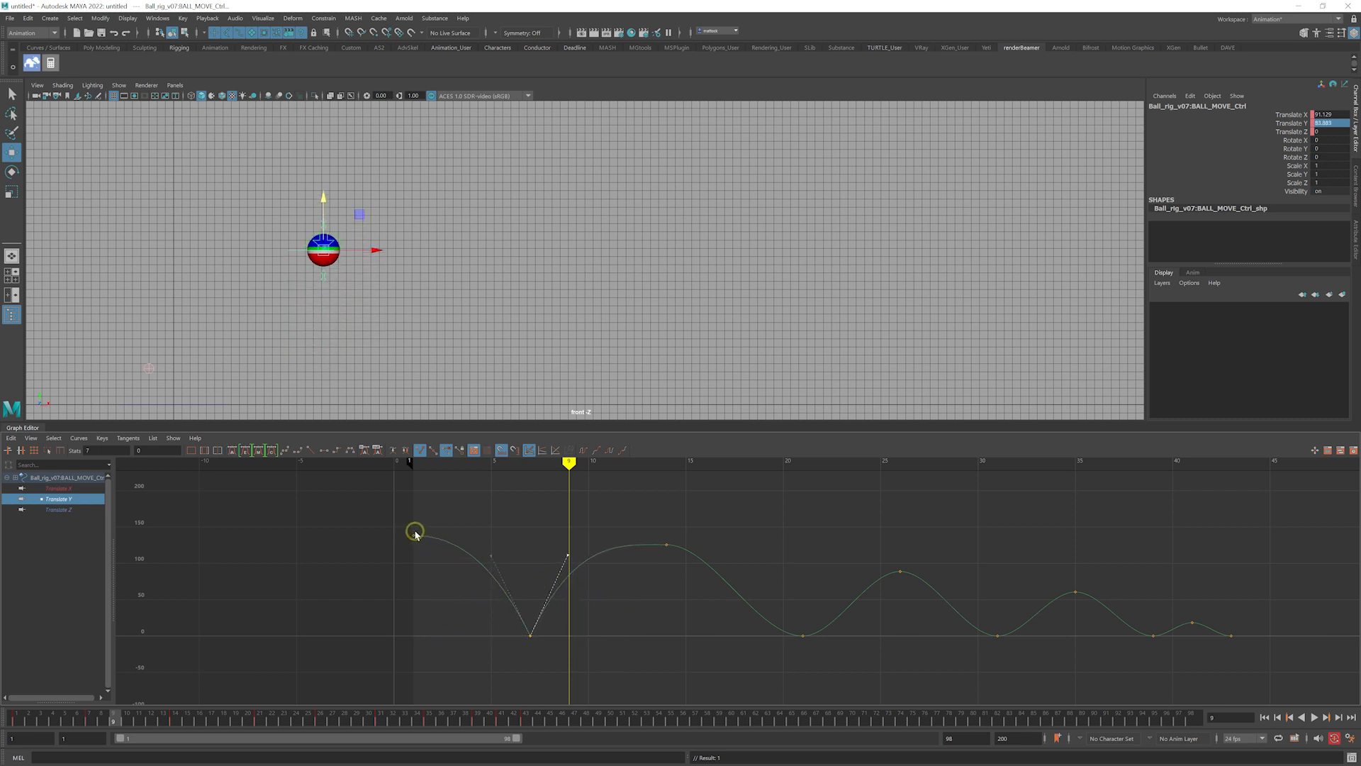
# Check the arcs in the reference image Ball bounce along frames-01.png and move it out of the way
pyautogui.moveTo(1360, 195); pyautogui.dragTo(906, 161)
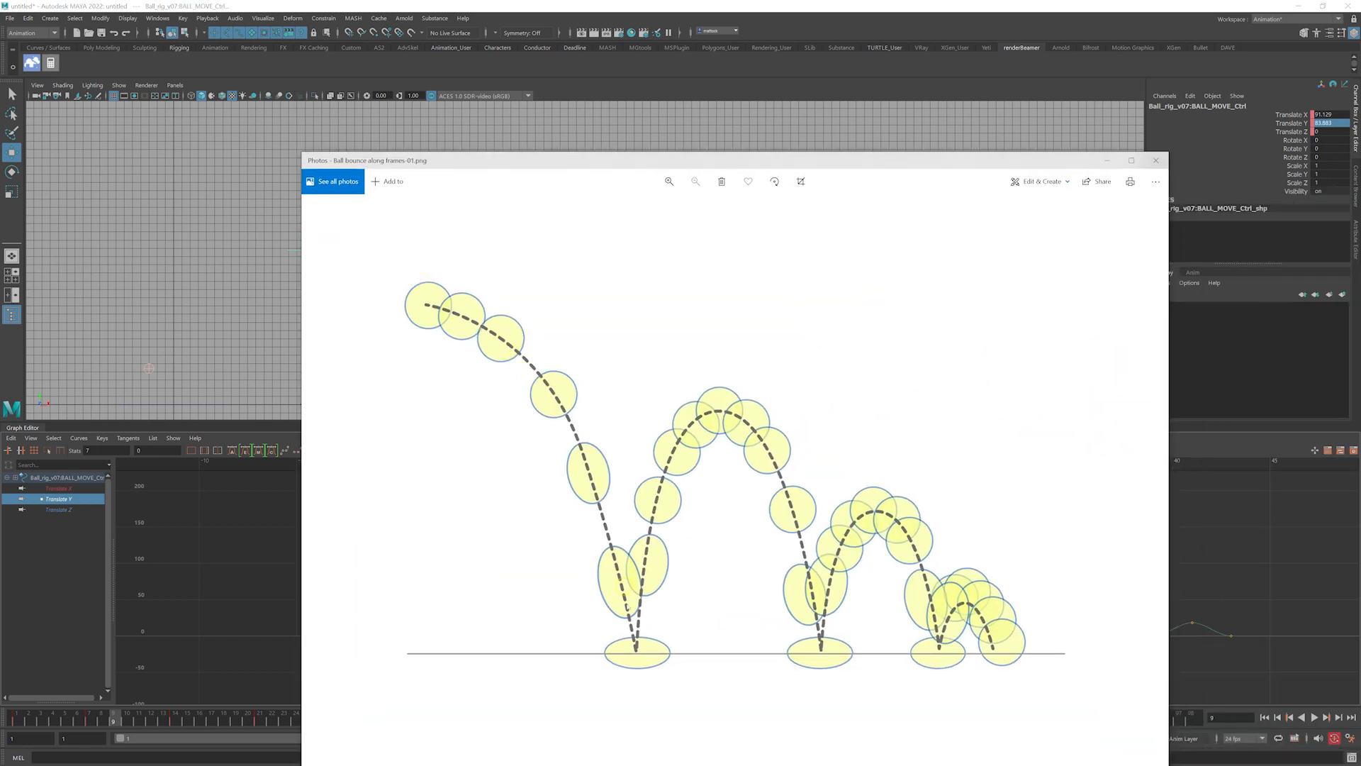
pyautogui.click(914, 156)
pyautogui.moveTo(460, 163); pyautogui.dragTo(1360, 212)
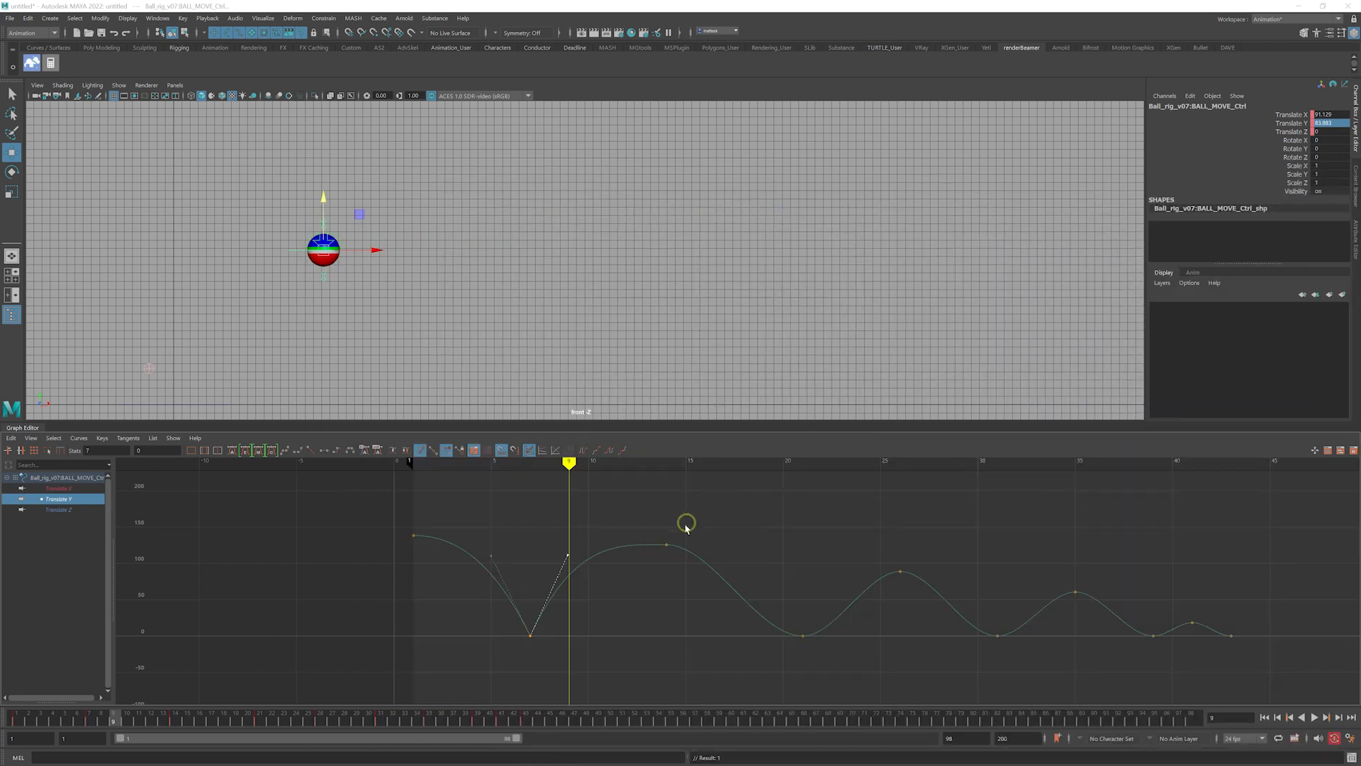
# Raise the incoming and outgoing tangent handles of the frame 21 Translate Y key to sharpen that contact
pyautogui.moveTo(774, 604); pyautogui.dragTo(813, 657)
pyautogui.moveTo(706, 616); pyautogui.dragTo(776, 574, button='middle')
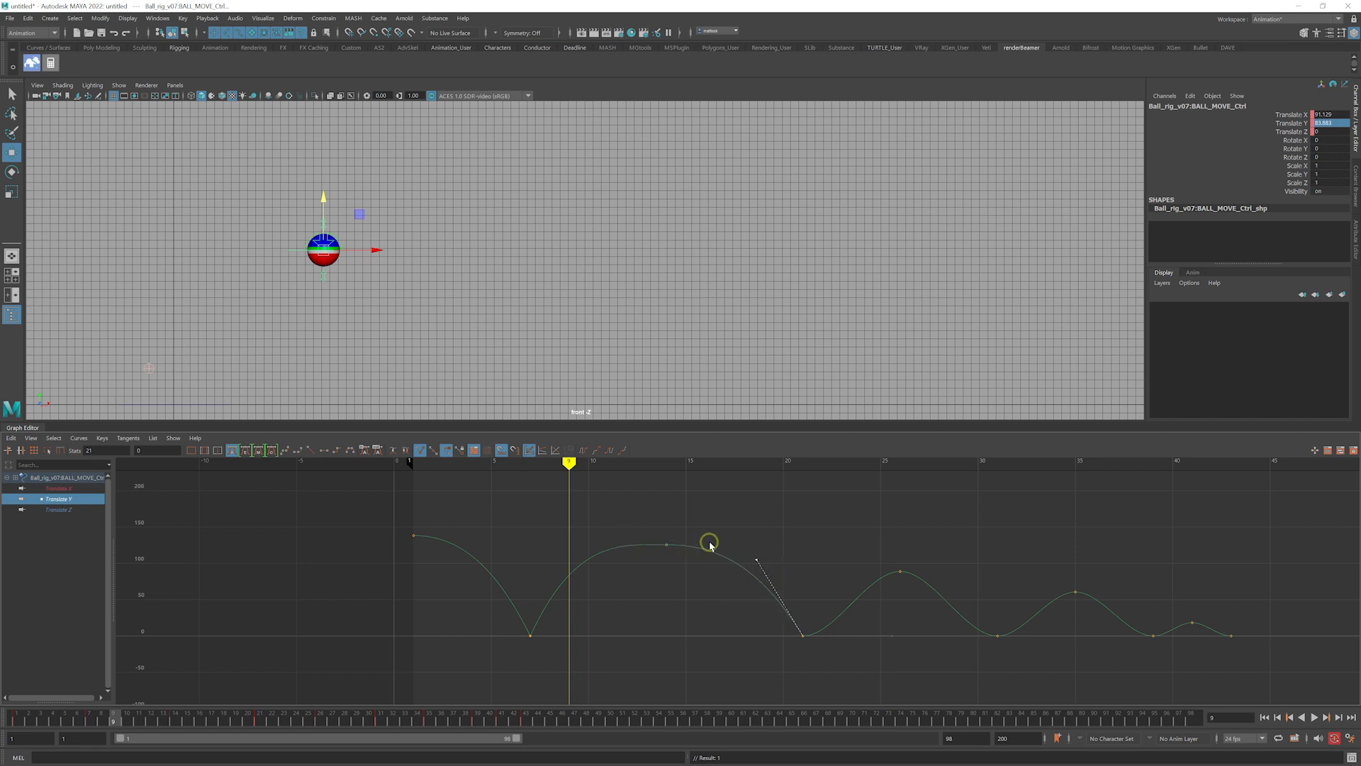
pyautogui.moveTo(888, 635); pyautogui.dragTo(817, 599)
# Raise the incoming and outgoing tangent handles of the frame 31 Translate Y key into a sharp V
pyautogui.moveTo(964, 630); pyautogui.dragTo(1004, 650)
pyautogui.moveTo(907, 632); pyautogui.dragTo(939, 641)
pyautogui.keyDown('alt'); pyautogui.moveTo(910, 617); pyautogui.dragTo(686, 580, button='middle'); pyautogui.keyUp('alt')
pyautogui.keyDown('alt'); pyautogui.moveTo(627, 585); pyautogui.dragTo(653, 588, button='right'); pyautogui.keyUp('alt')
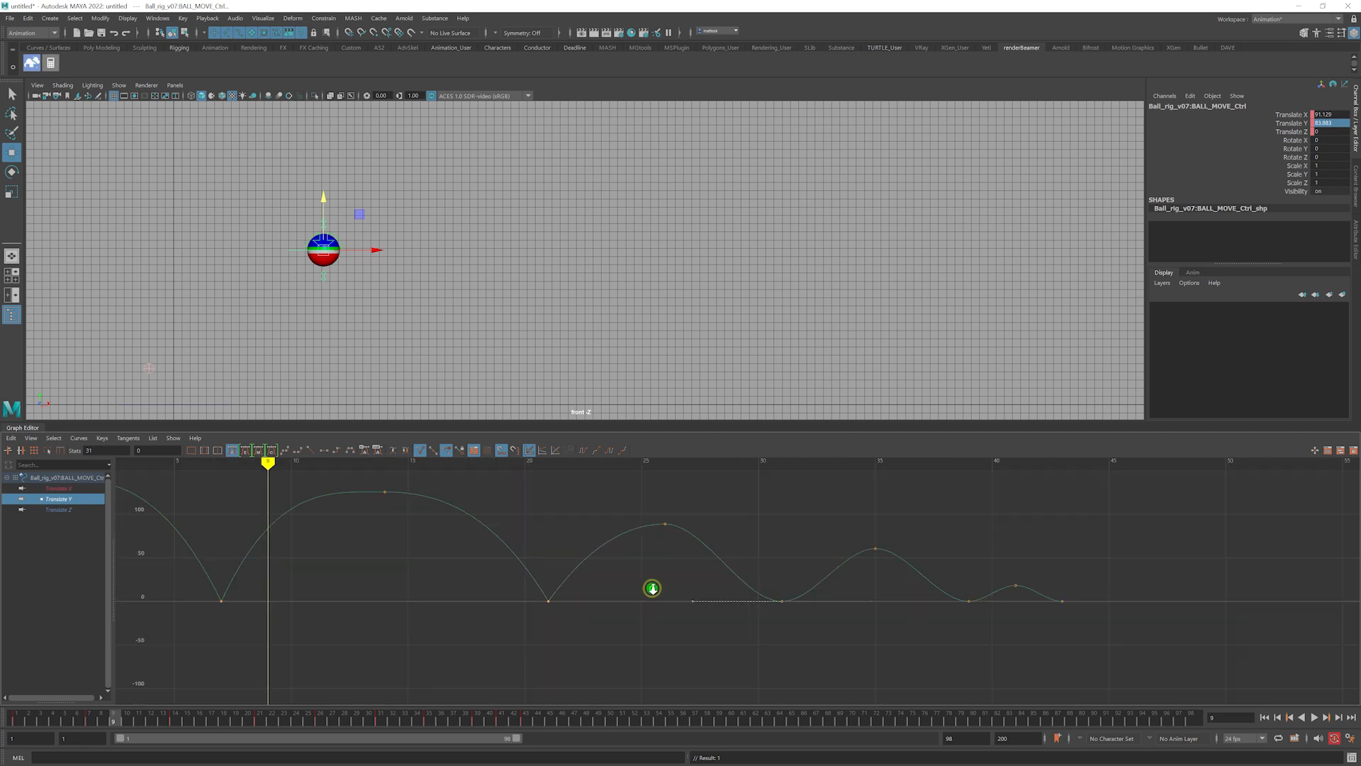
pyautogui.scroll(4, 653, 588)
pyautogui.moveTo(730, 622); pyautogui.dragTo(792, 550, button='middle')
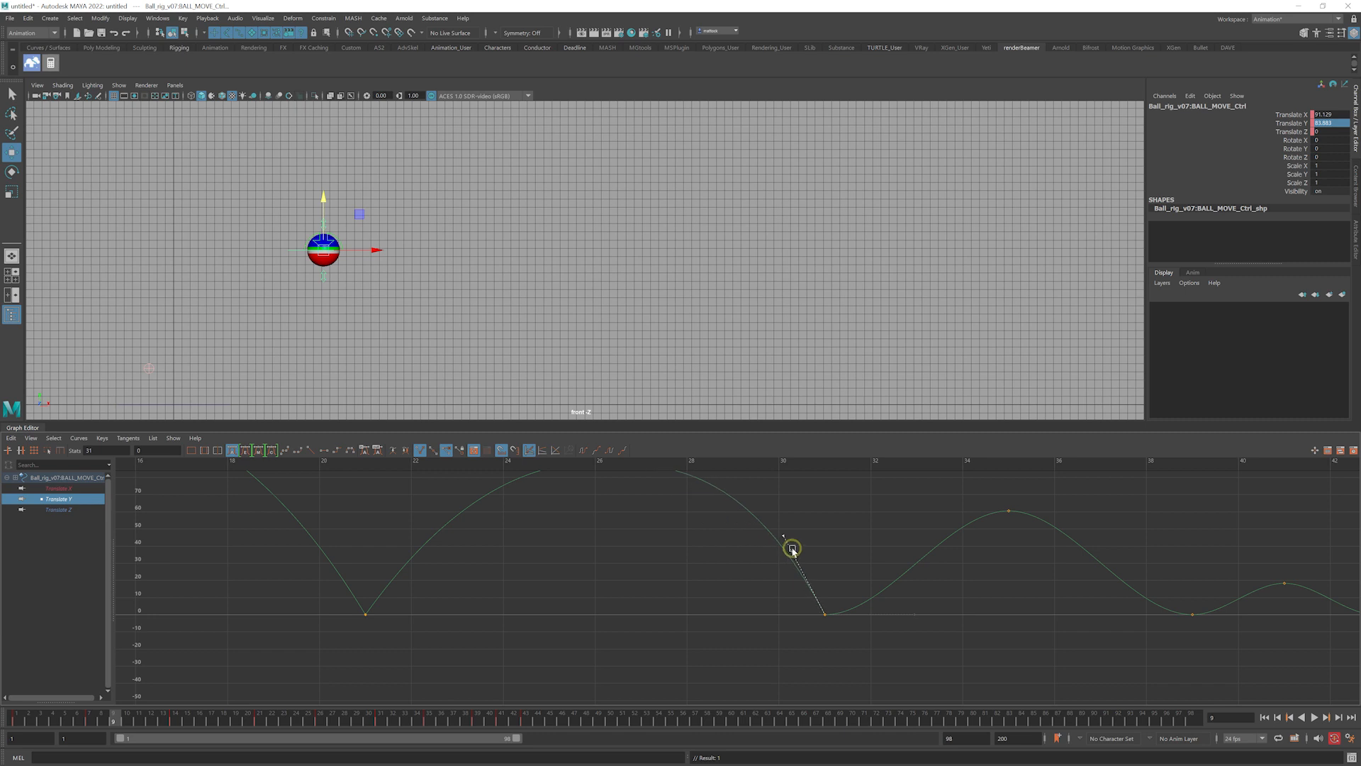
pyautogui.keyDown('alt'); pyautogui.moveTo(857, 540); pyautogui.dragTo(814, 523, button='right'); pyautogui.keyUp('alt')
pyautogui.keyDown('alt'); pyautogui.moveTo(814, 522); pyautogui.dragTo(809, 541, button='middle'); pyautogui.keyUp('alt')
pyautogui.scroll(5, 773, 594)
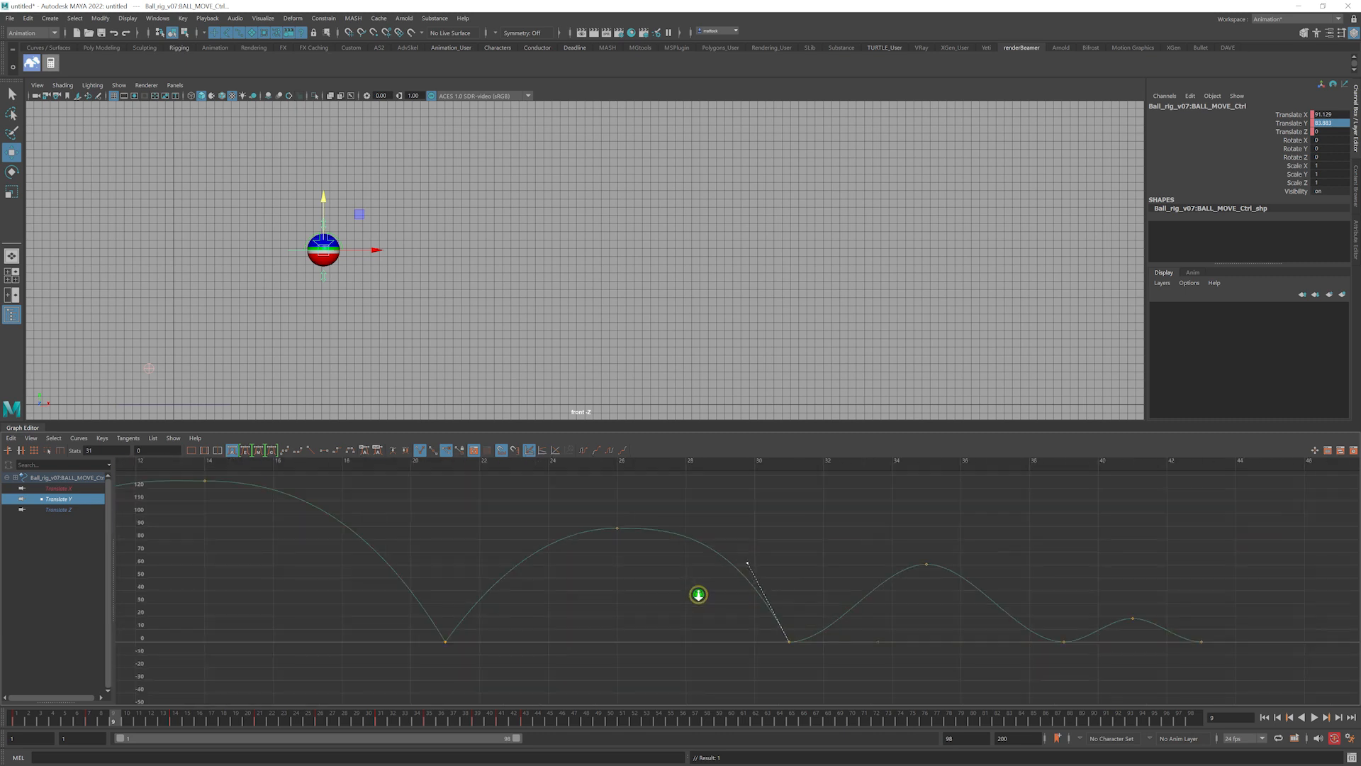
pyautogui.moveTo(807, 633); pyautogui.dragTo(808, 621)
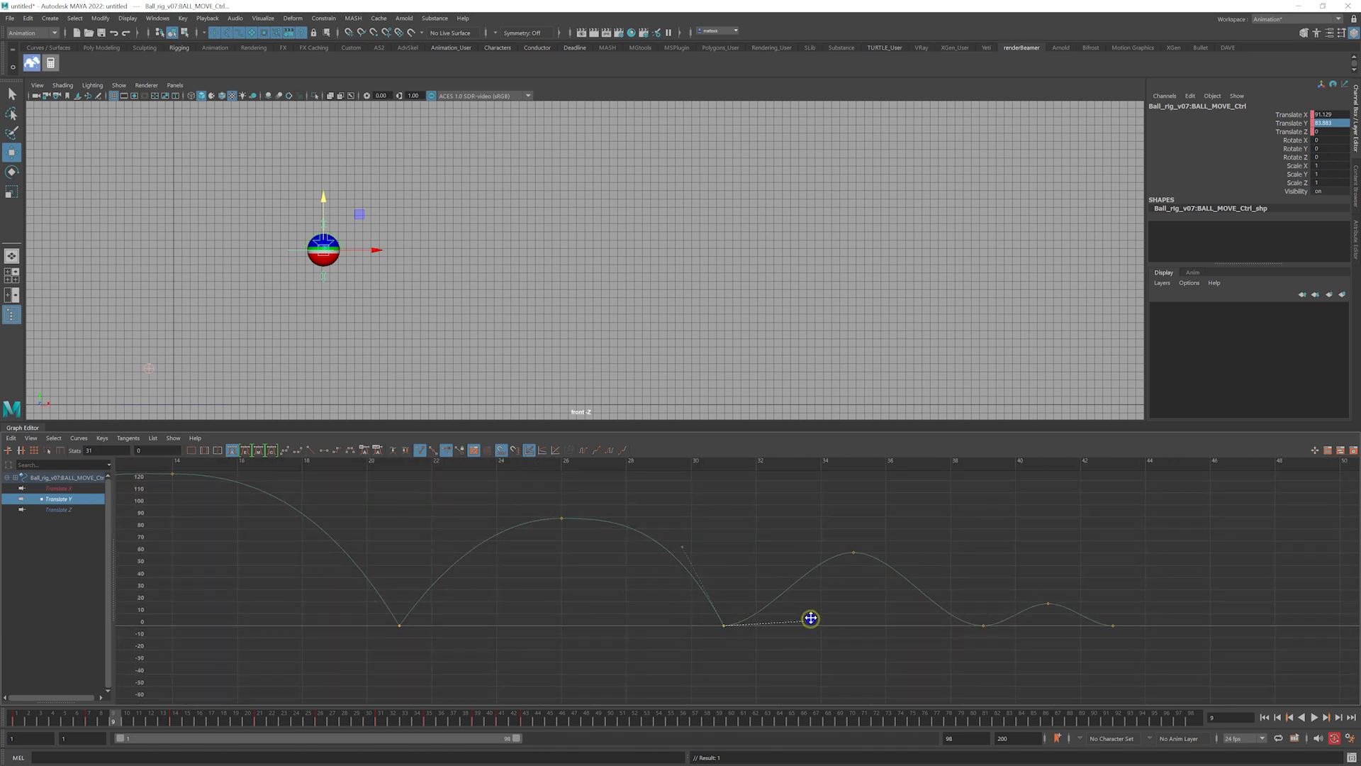
pyautogui.moveTo(809, 621); pyautogui.dragTo(754, 560, button='middle')
# Raise both tangent handles of the frame 39 Translate Y key to sharpen the contact before the smallest bounce
pyautogui.moveTo(1004, 609); pyautogui.dragTo(911, 646)
pyautogui.moveTo(891, 628); pyautogui.dragTo(940, 574, button='middle')
pyautogui.moveTo(1051, 623); pyautogui.dragTo(1085, 651)
pyautogui.moveTo(1068, 611); pyautogui.dragTo(1012, 589, button='middle')
# Raise the incoming tangent handle of the final Translate Y key at frame 43 and frame the whole curve
pyautogui.moveTo(1131, 611); pyautogui.dragTo(1084, 647)
pyautogui.click(1023, 625)
pyautogui.moveTo(1020, 627); pyautogui.dragTo(1069, 593, button='middle')
pyautogui.keyDown('alt'); pyautogui.moveTo(1070, 544); pyautogui.dragTo(910, 538, button='right'); pyautogui.keyUp('alt')
pyautogui.press('a')
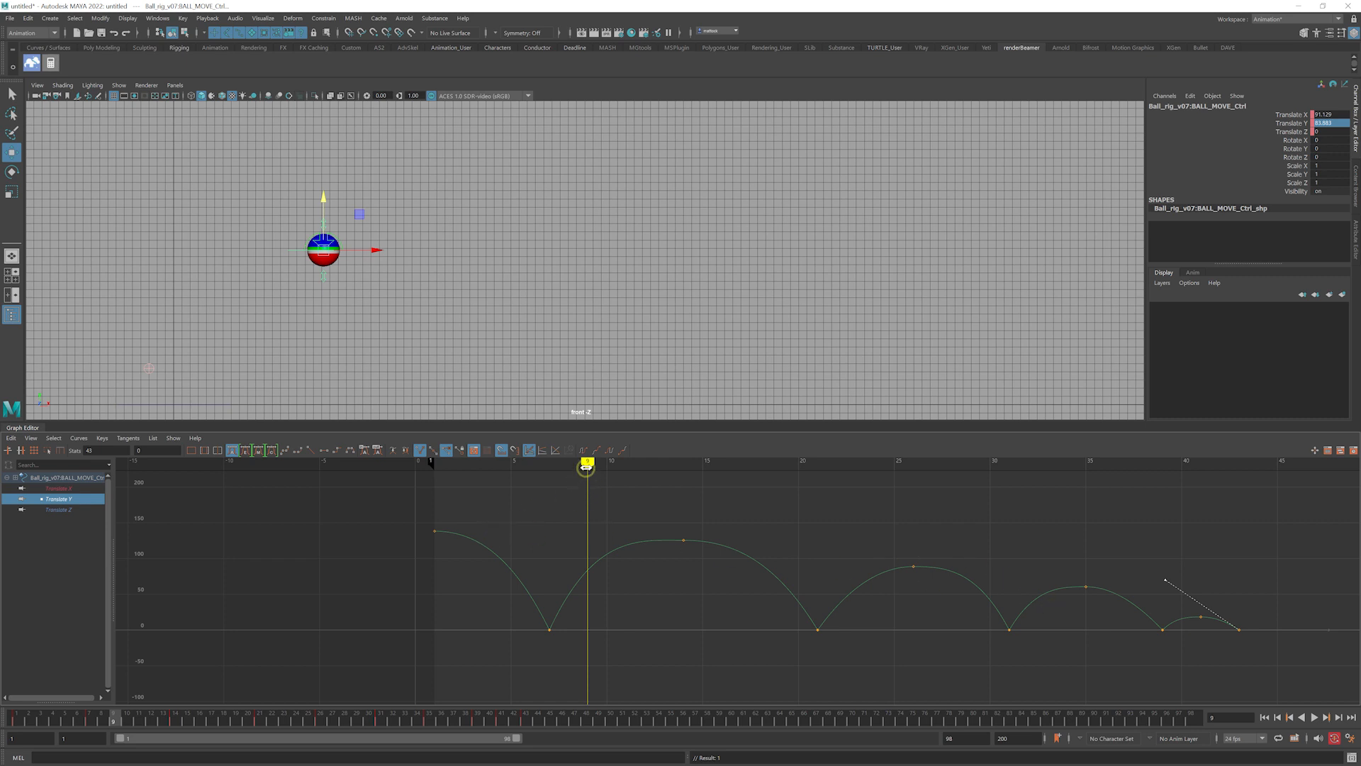
# Raise the first Translate Y key at frame 1 to about 168 so the ball starts higher
pyautogui.moveTo(587, 466); pyautogui.dragTo(450, 466)
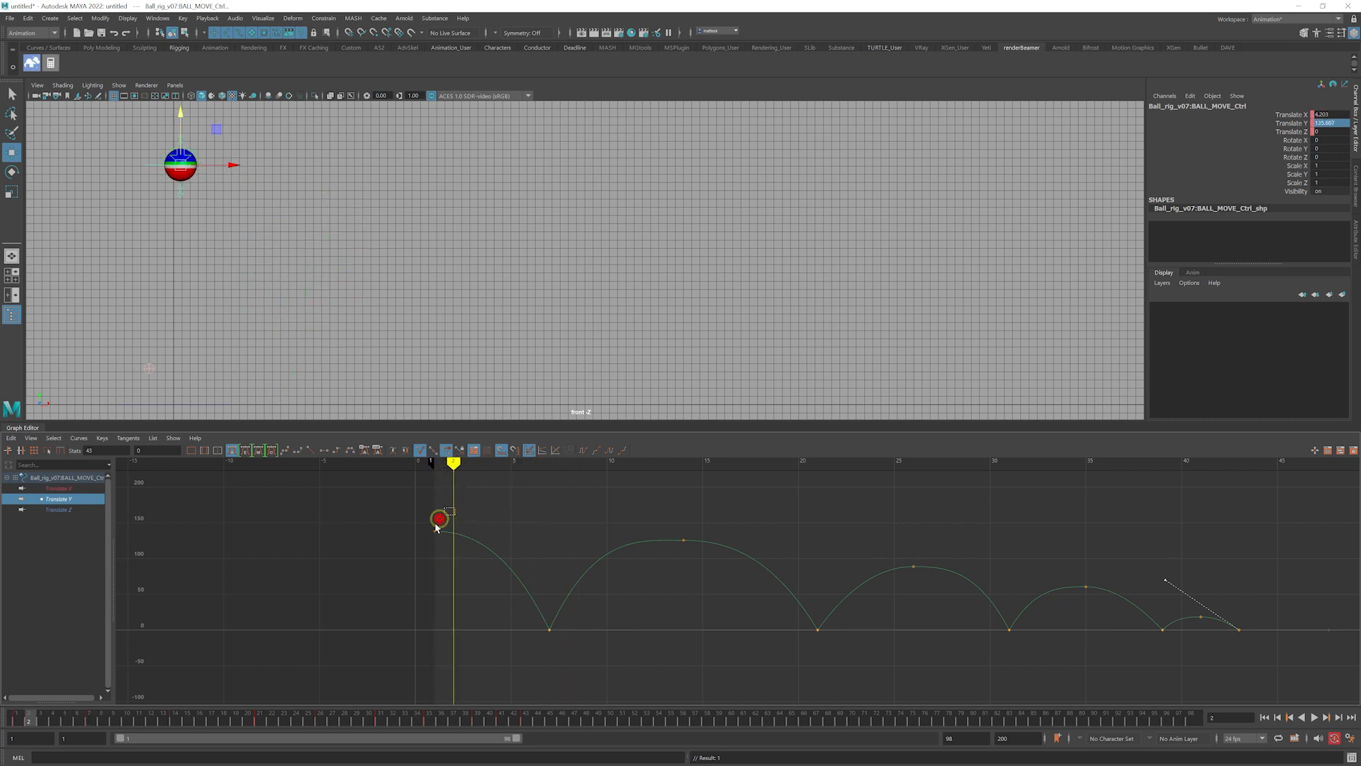
pyautogui.moveTo(436, 527); pyautogui.dragTo(454, 509)
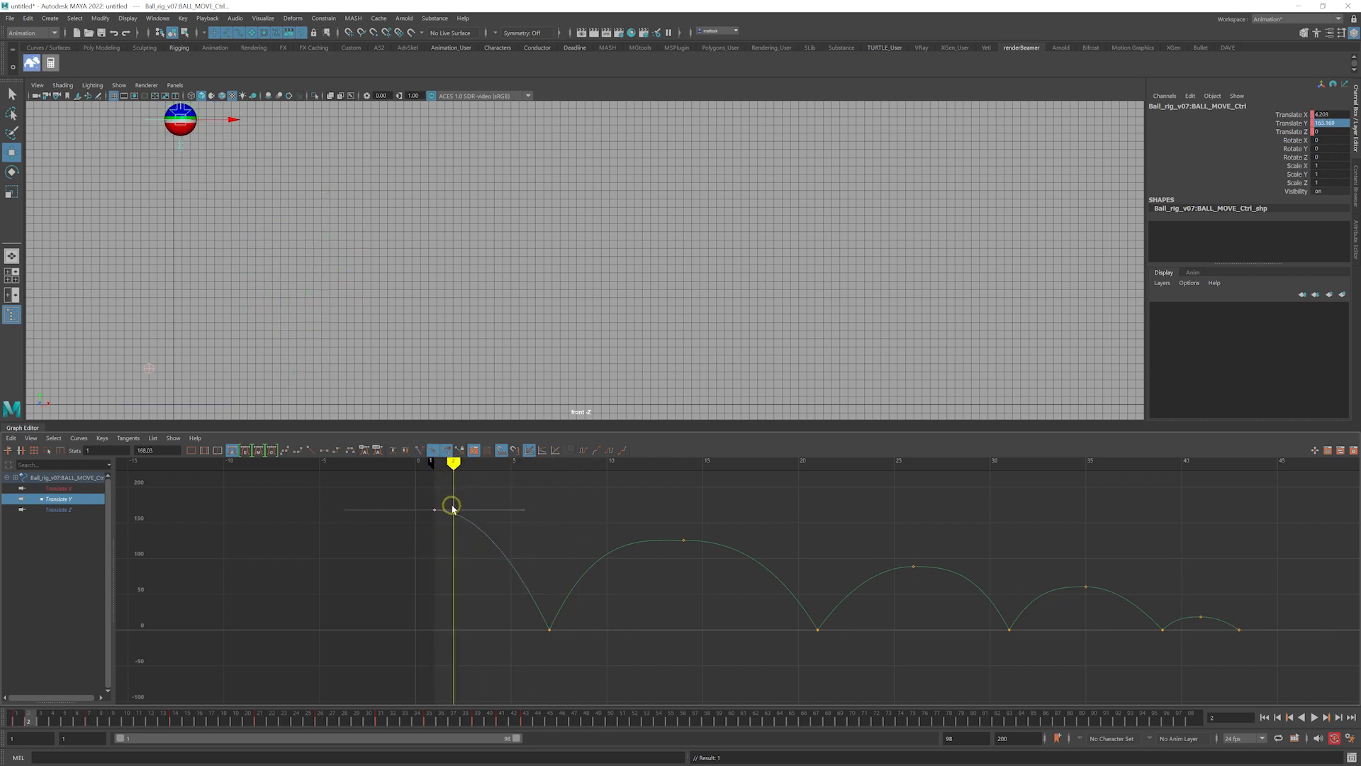
pyautogui.keyDown('alt'); pyautogui.moveTo(494, 388); pyautogui.dragTo(505, 395, button='middle'); pyautogui.keyUp('alt')
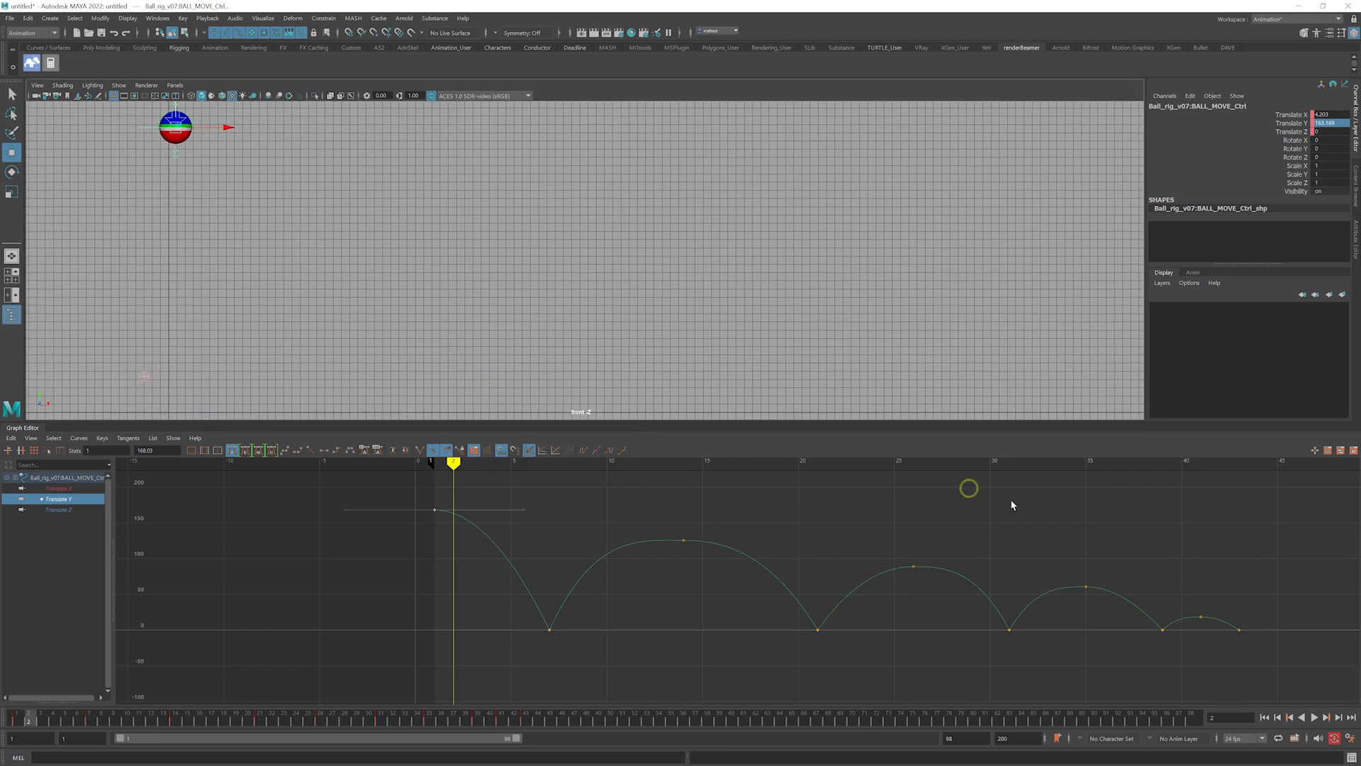
# Play back the reshaped bounces and scrub between frames 26 and 31 to examine the ball's ground contact
pyautogui.click(1314, 717)
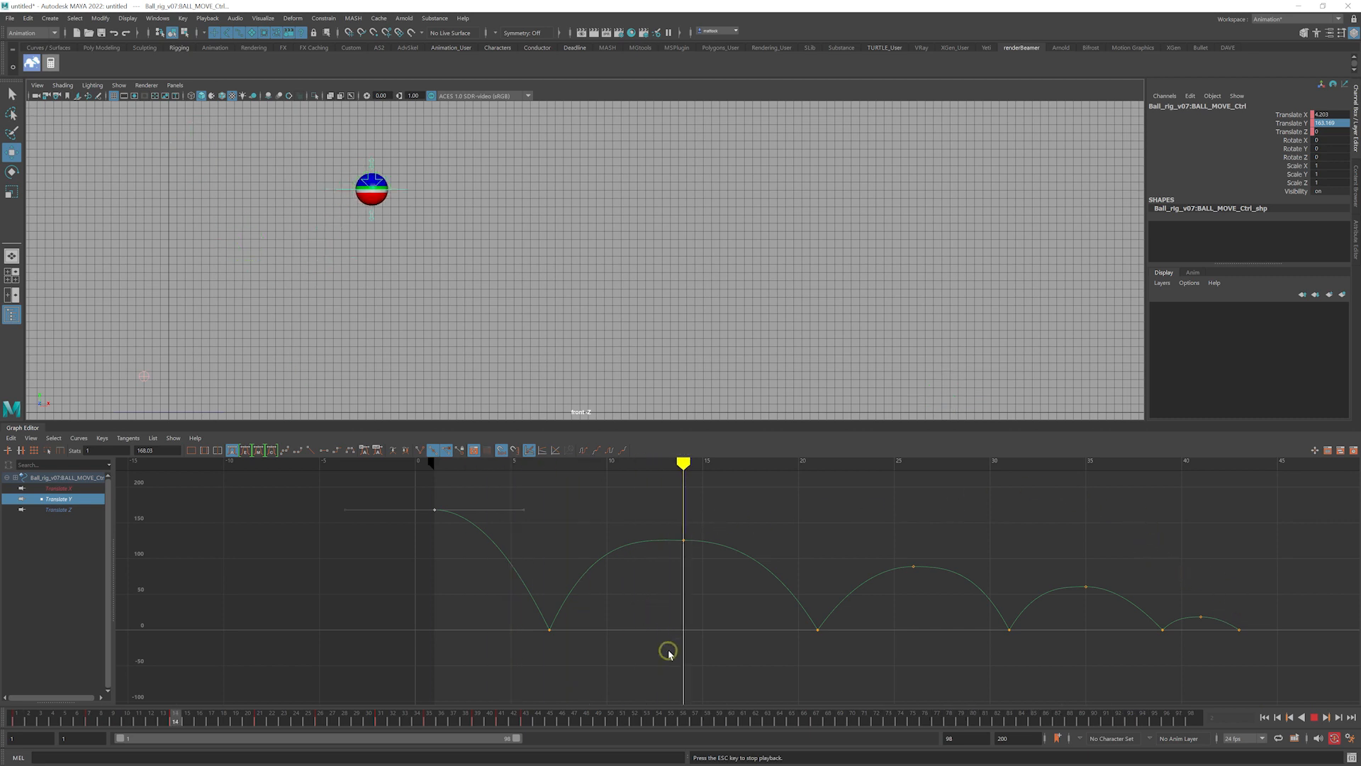
pyautogui.click(1314, 717)
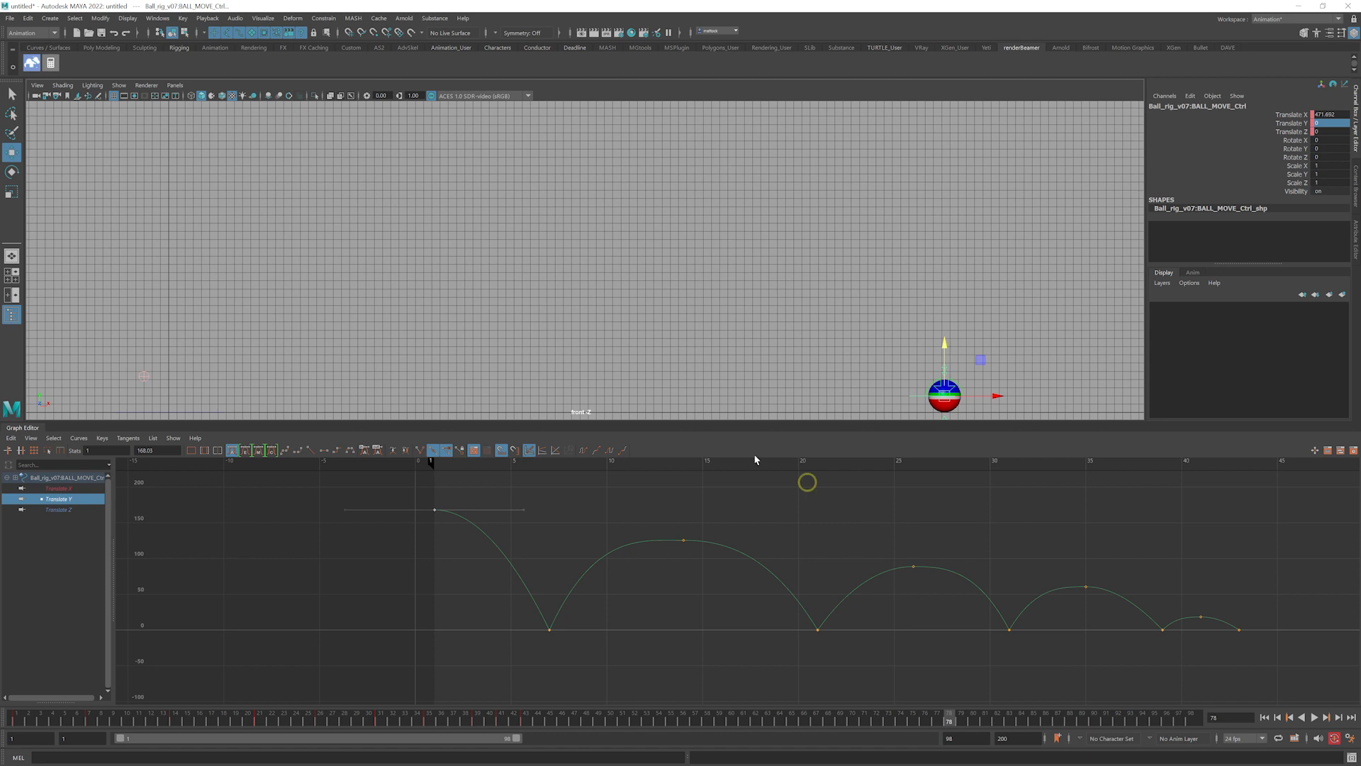
pyautogui.click(61, 718)
pyautogui.hotkey('alt', 'v')
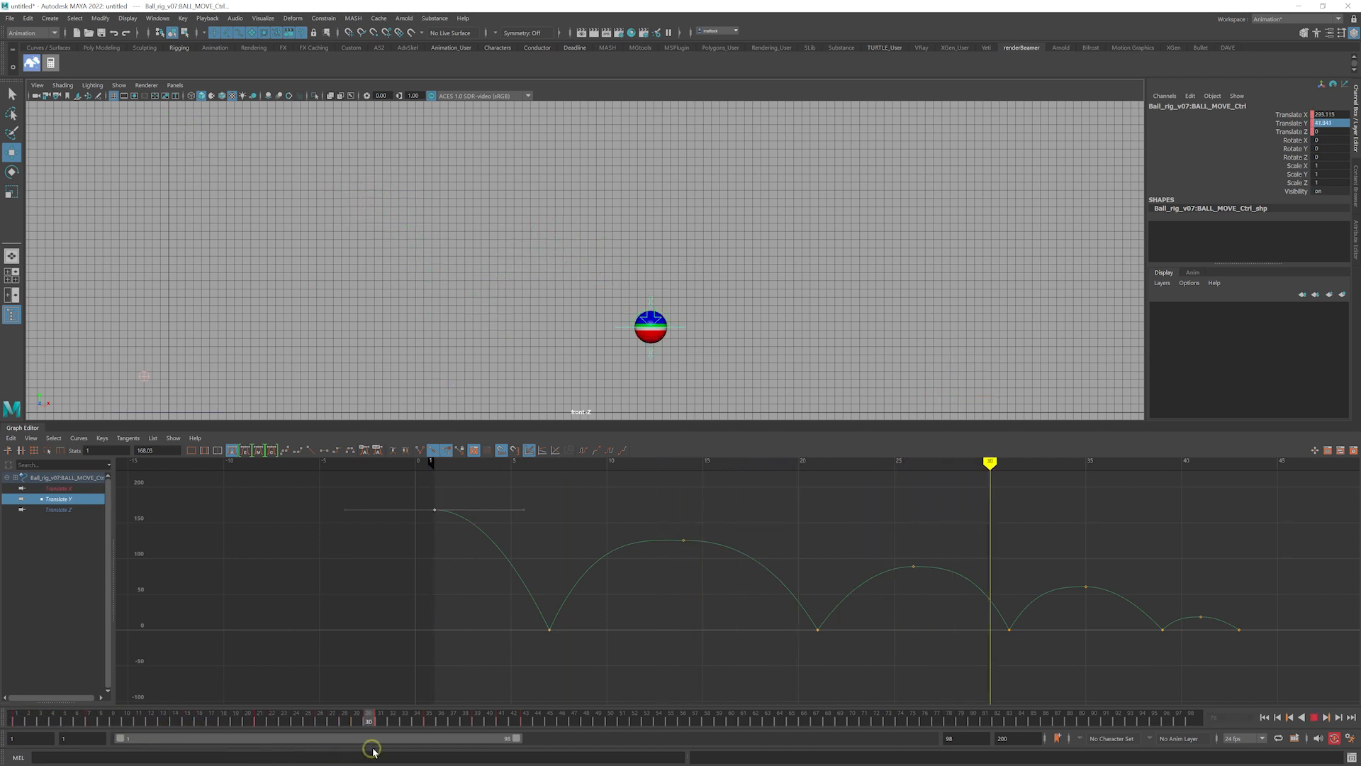
pyautogui.moveTo(373, 749); pyautogui.dragTo(353, 745)
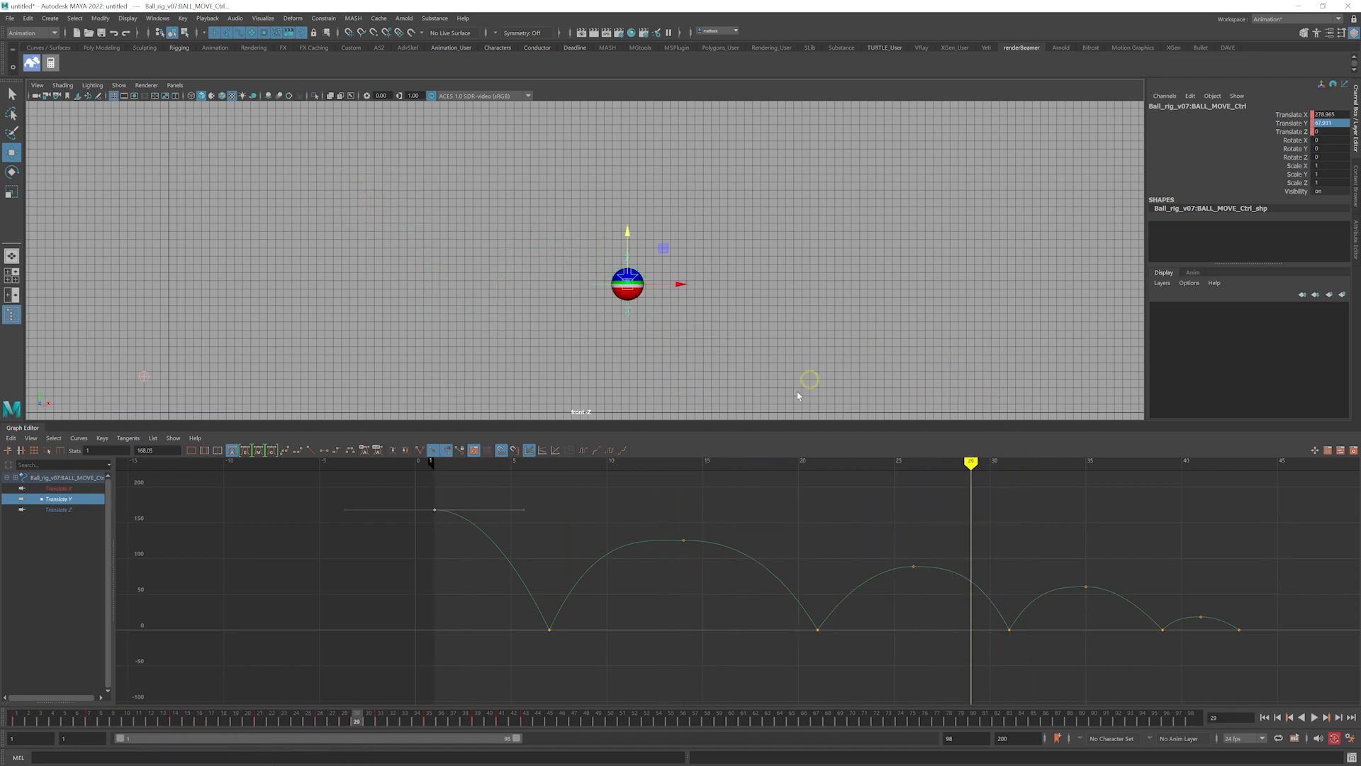
pyautogui.moveTo(966, 490)
pyautogui.mouseDown()
pyautogui.moveTo(805, 477)
pyautogui.moveTo(914, 485)
pyautogui.mouseUp()
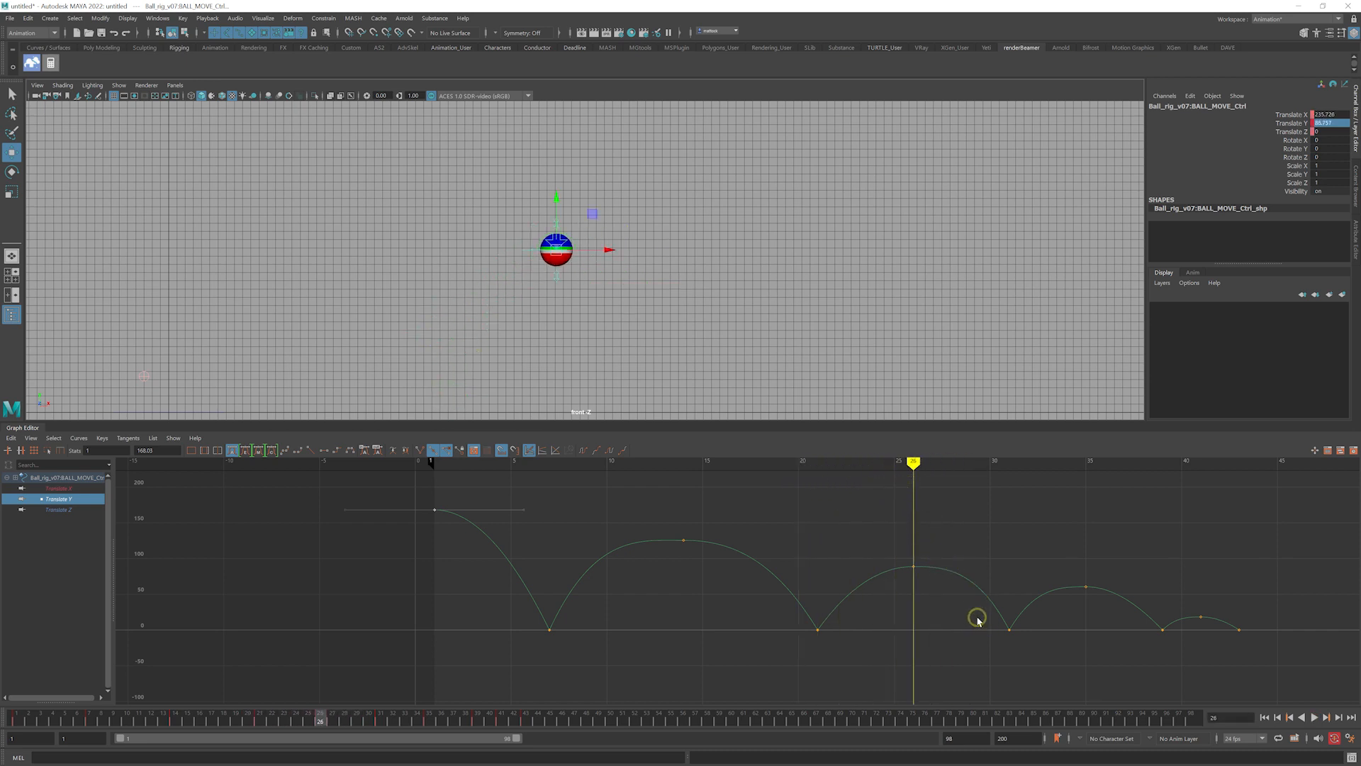
pyautogui.moveTo(978, 620); pyautogui.dragTo(1045, 624)
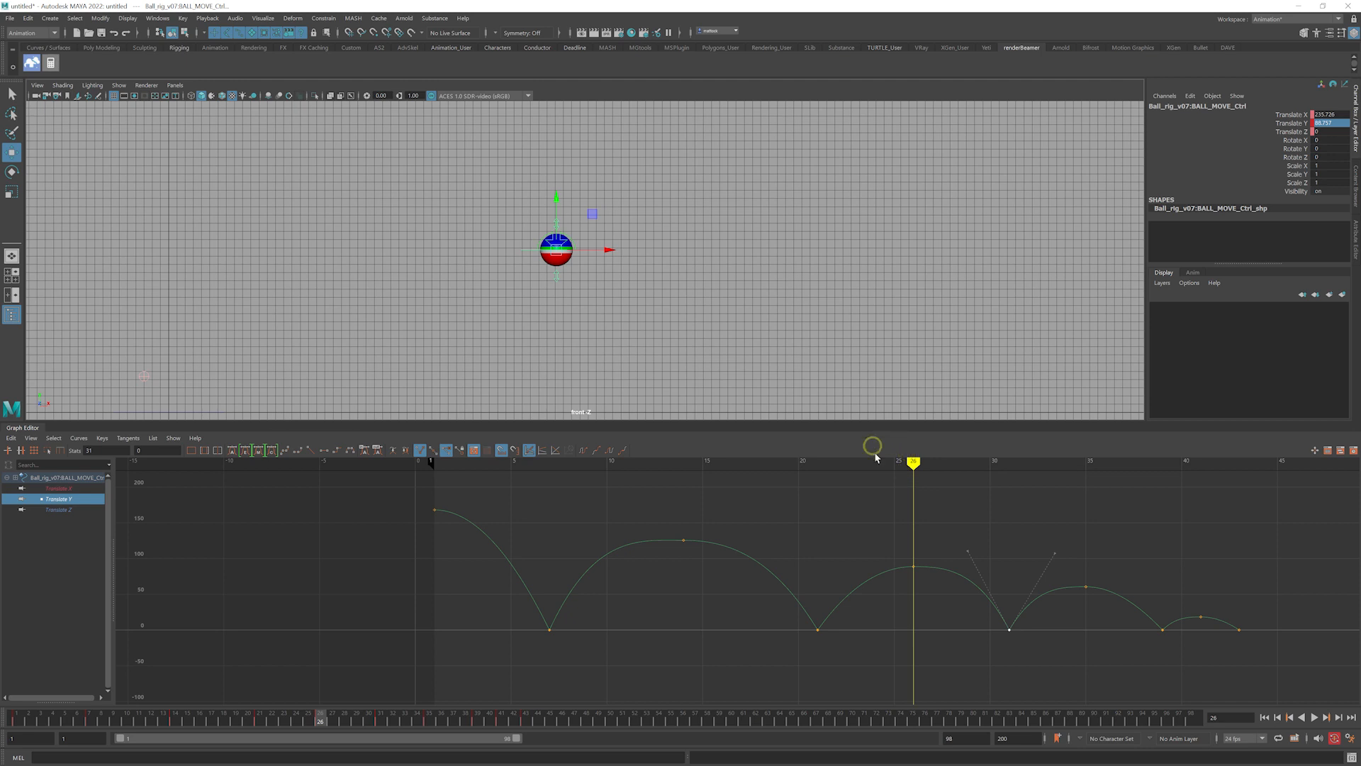
pyautogui.moveTo(918, 465)
pyautogui.mouseDown()
pyautogui.moveTo(738, 471)
pyautogui.moveTo(1010, 486)
pyautogui.mouseUp()
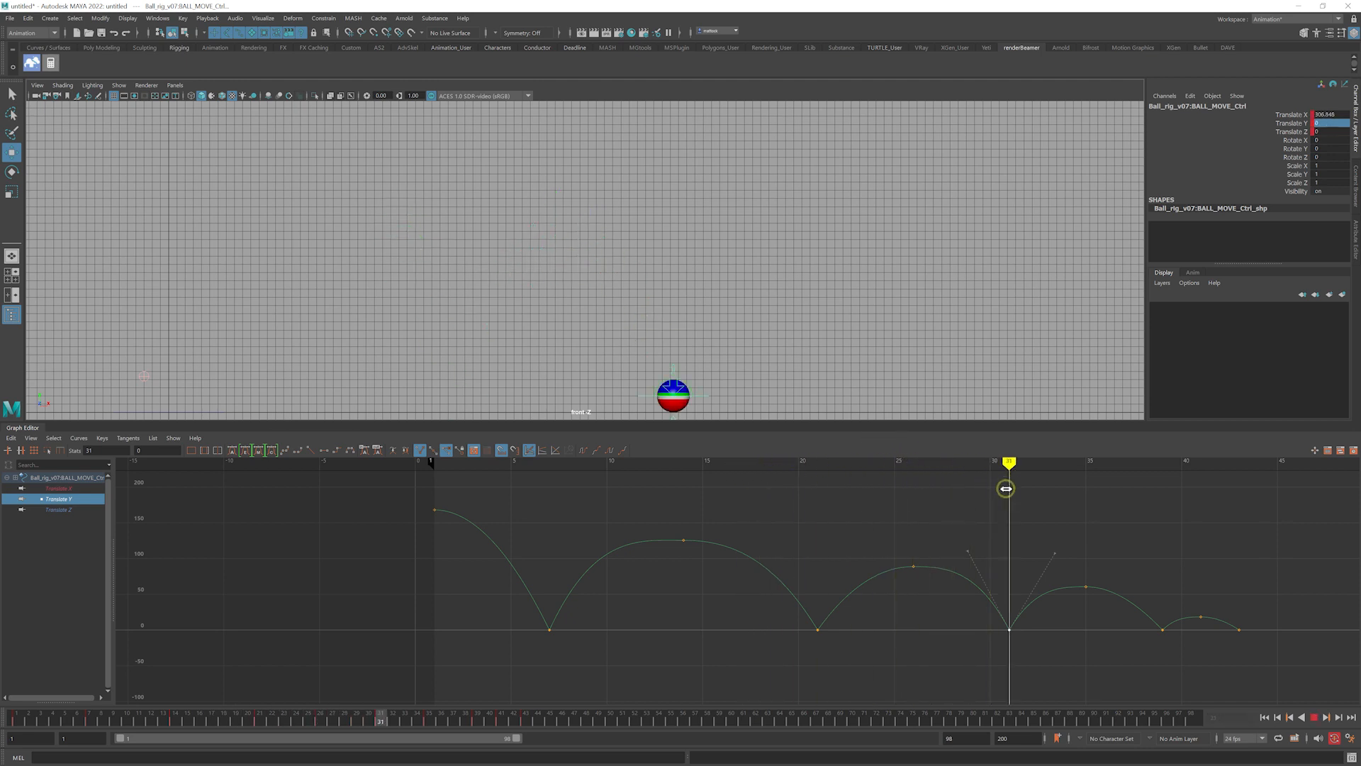
pyautogui.keyDown('alt'); pyautogui.moveTo(974, 533); pyautogui.dragTo(913, 532, button='right'); pyautogui.keyUp('alt')
pyautogui.keyDown('alt'); pyautogui.moveTo(714, 517); pyautogui.dragTo(694, 522, button='middle'); pyautogui.keyUp('alt')
pyautogui.keyDown('alt'); pyautogui.moveTo(694, 522); pyautogui.dragTo(705, 530, button='right'); pyautogui.keyUp('alt')
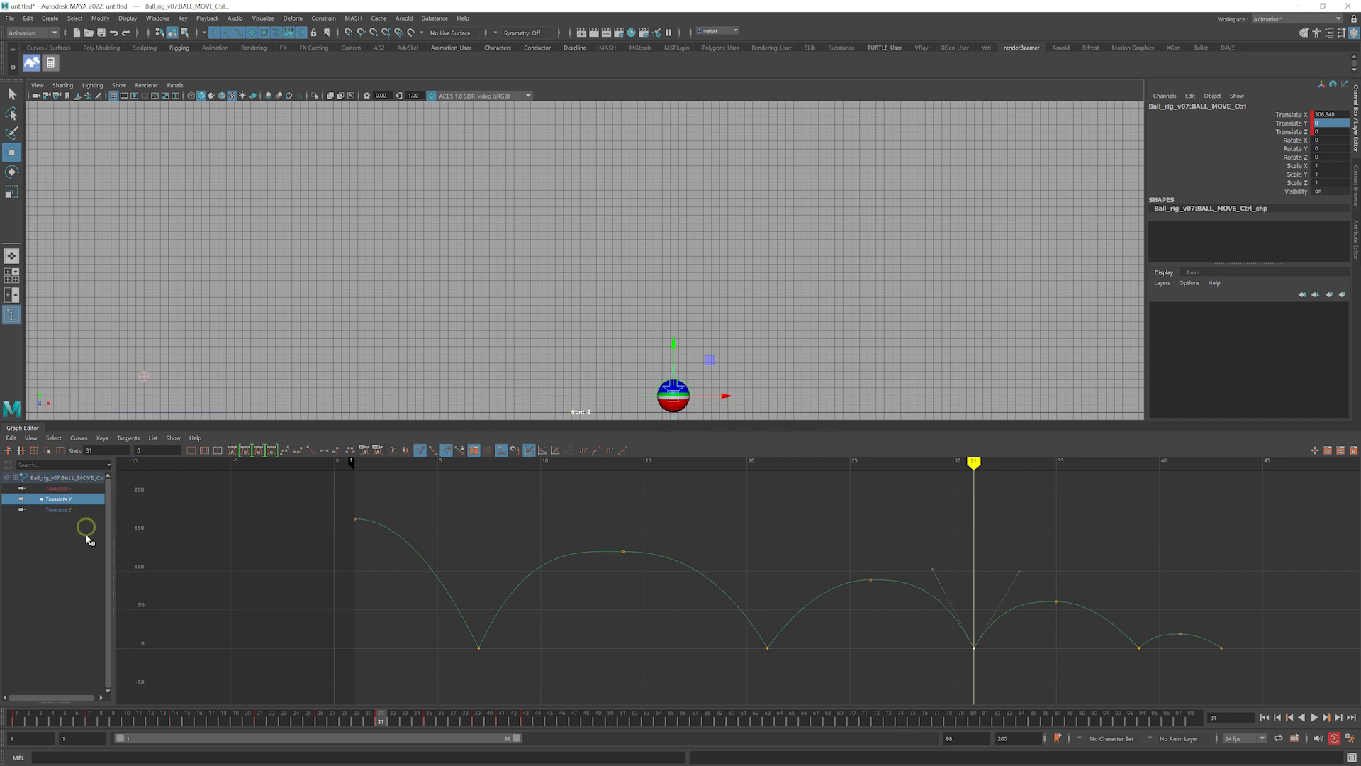
# Examine the Translate X curve alone and then together with the control's other translation curves
pyautogui.click(64, 489)
pyautogui.click(304, 575)
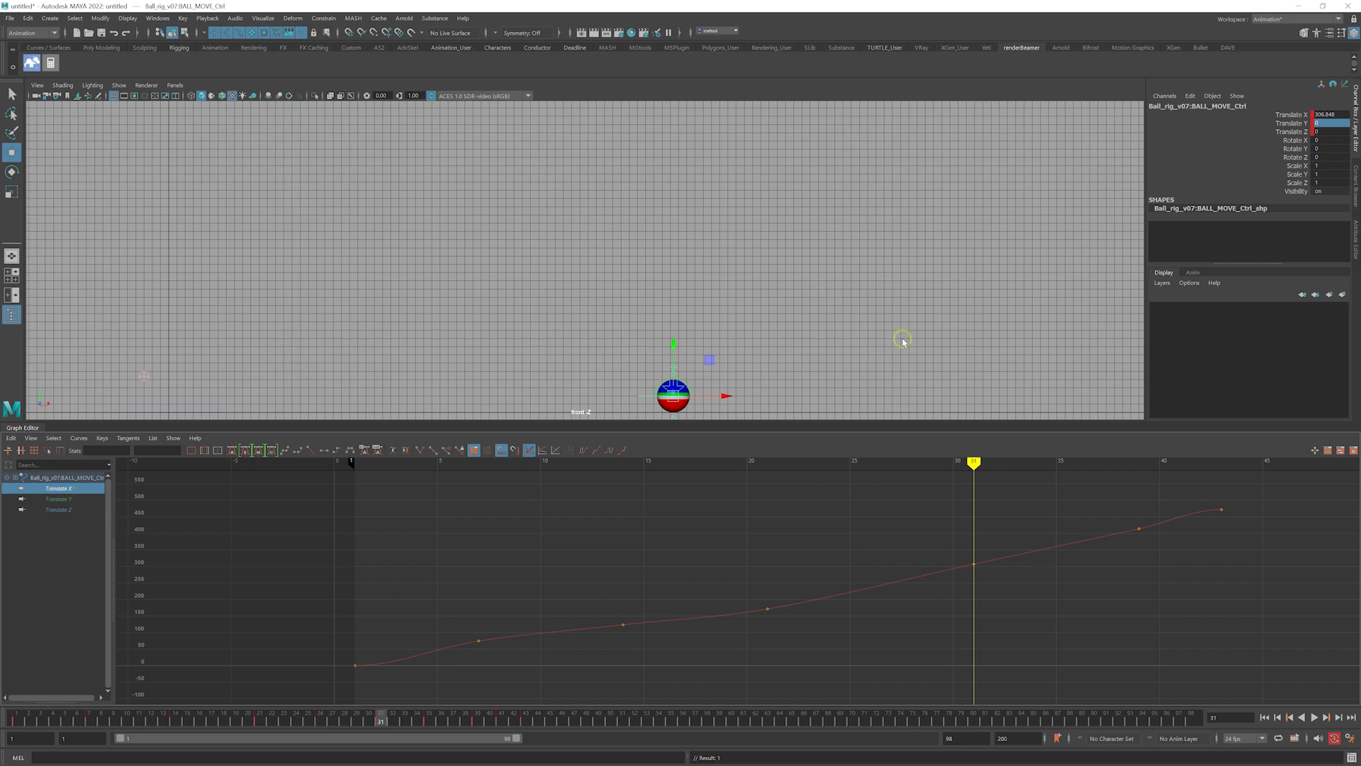
pyautogui.scroll(-6, 689, 539)
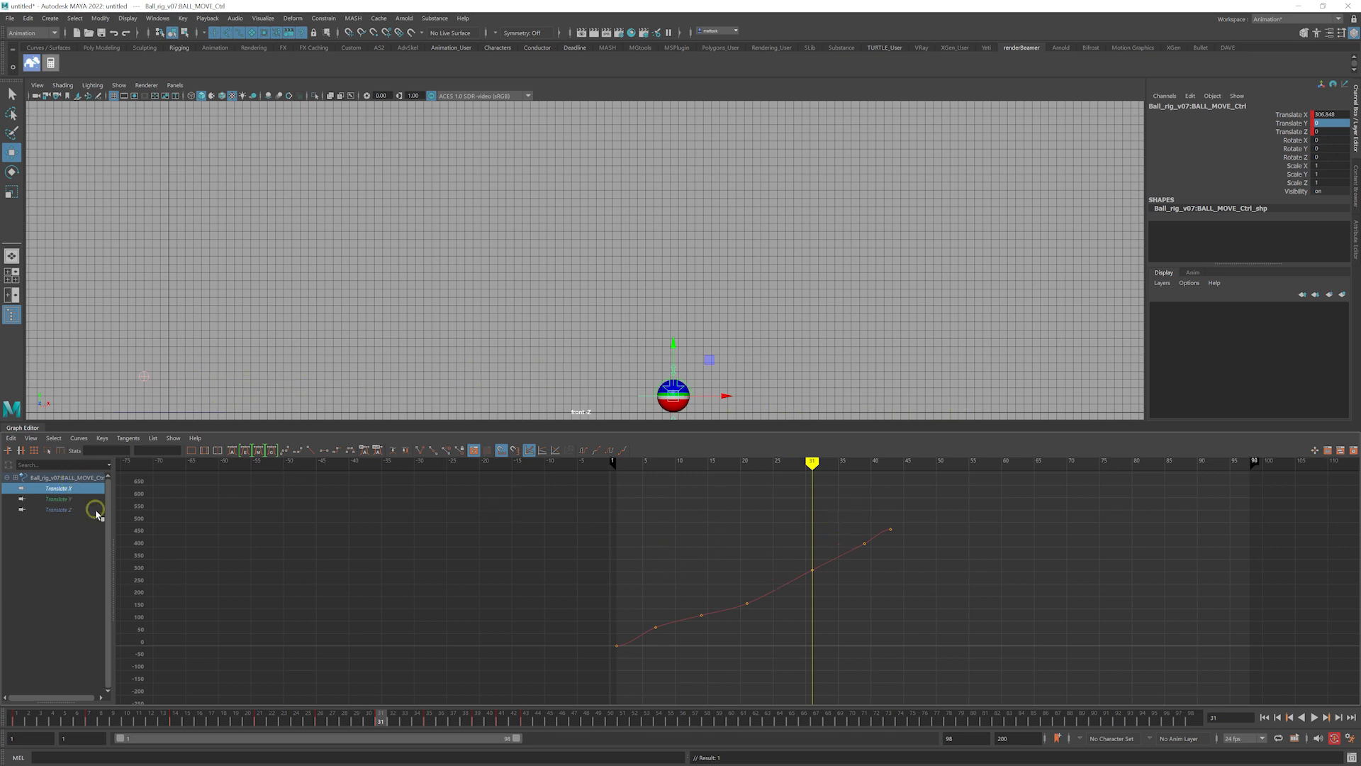
pyautogui.click(78, 478)
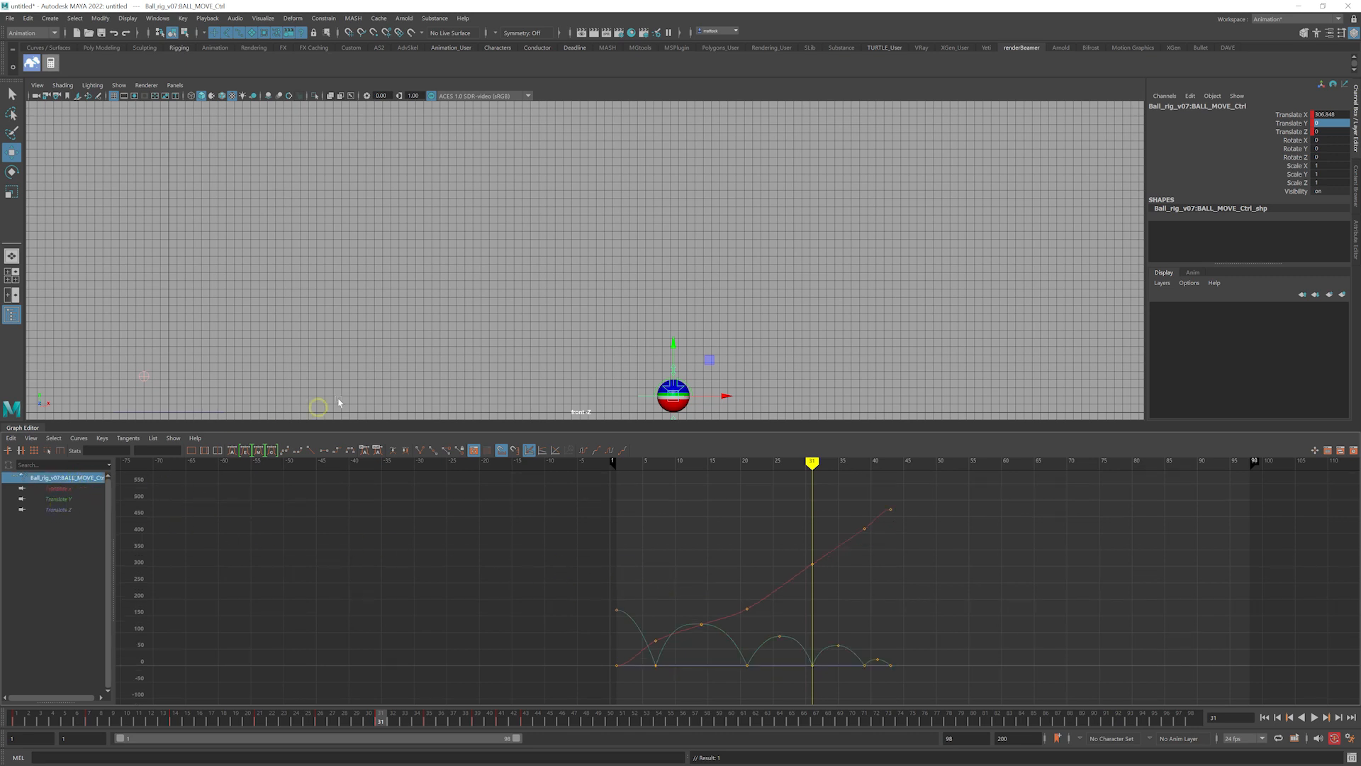
pyautogui.scroll(6, 630, 553)
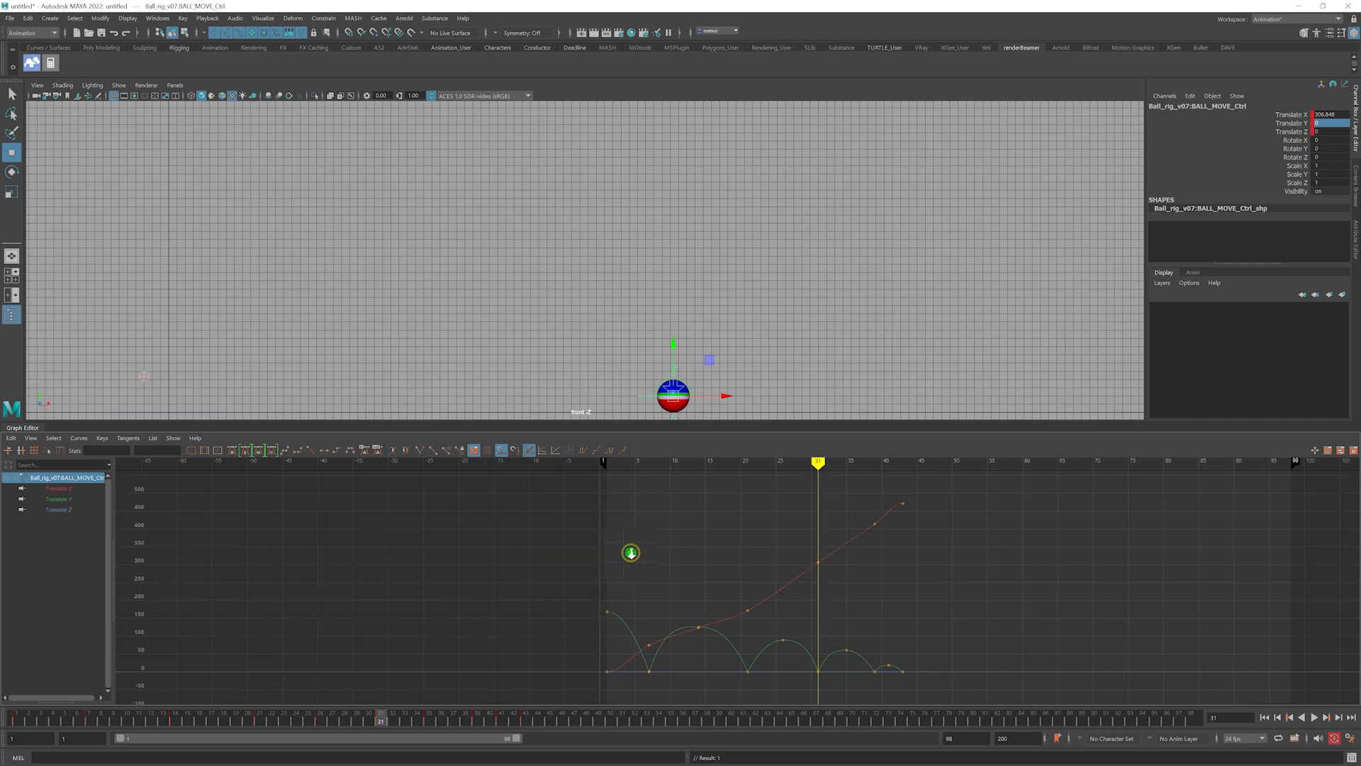
pyautogui.keyDown('alt'); pyautogui.moveTo(621, 537); pyautogui.dragTo(565, 532, button='middle'); pyautogui.keyUp('alt')
pyautogui.scroll(-5, 689, 534)
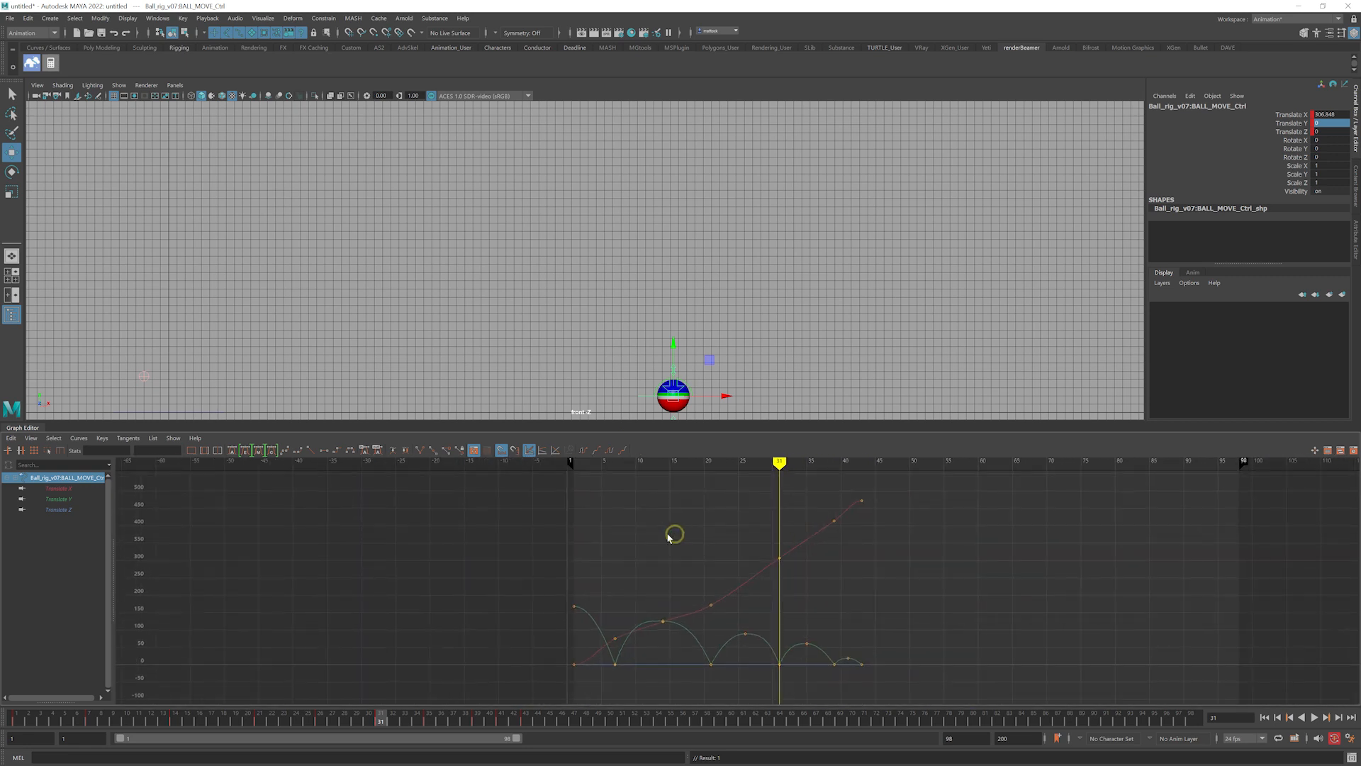
# Delete every Translate X key between the first key at frame 1 and the last key at frame 43
pyautogui.click(62, 489)
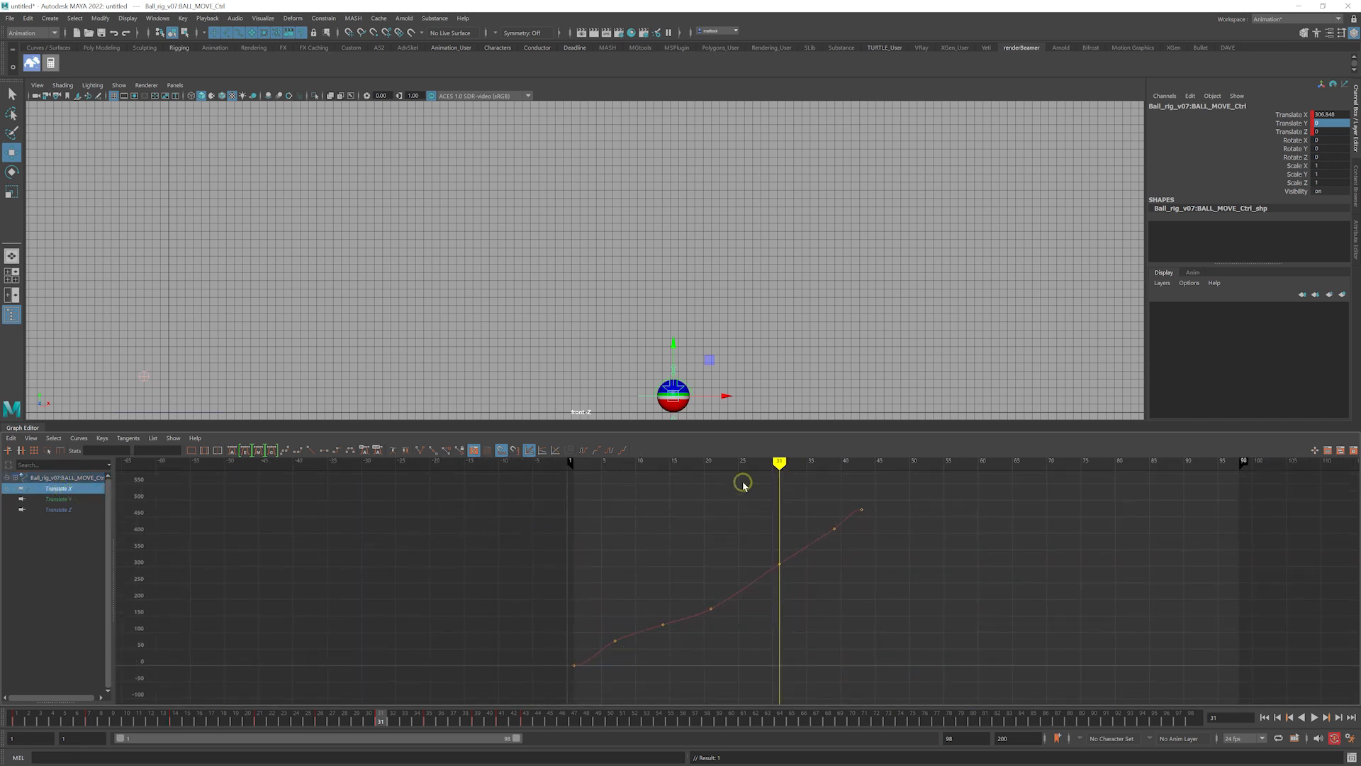
pyautogui.moveTo(780, 480); pyautogui.dragTo(606, 647)
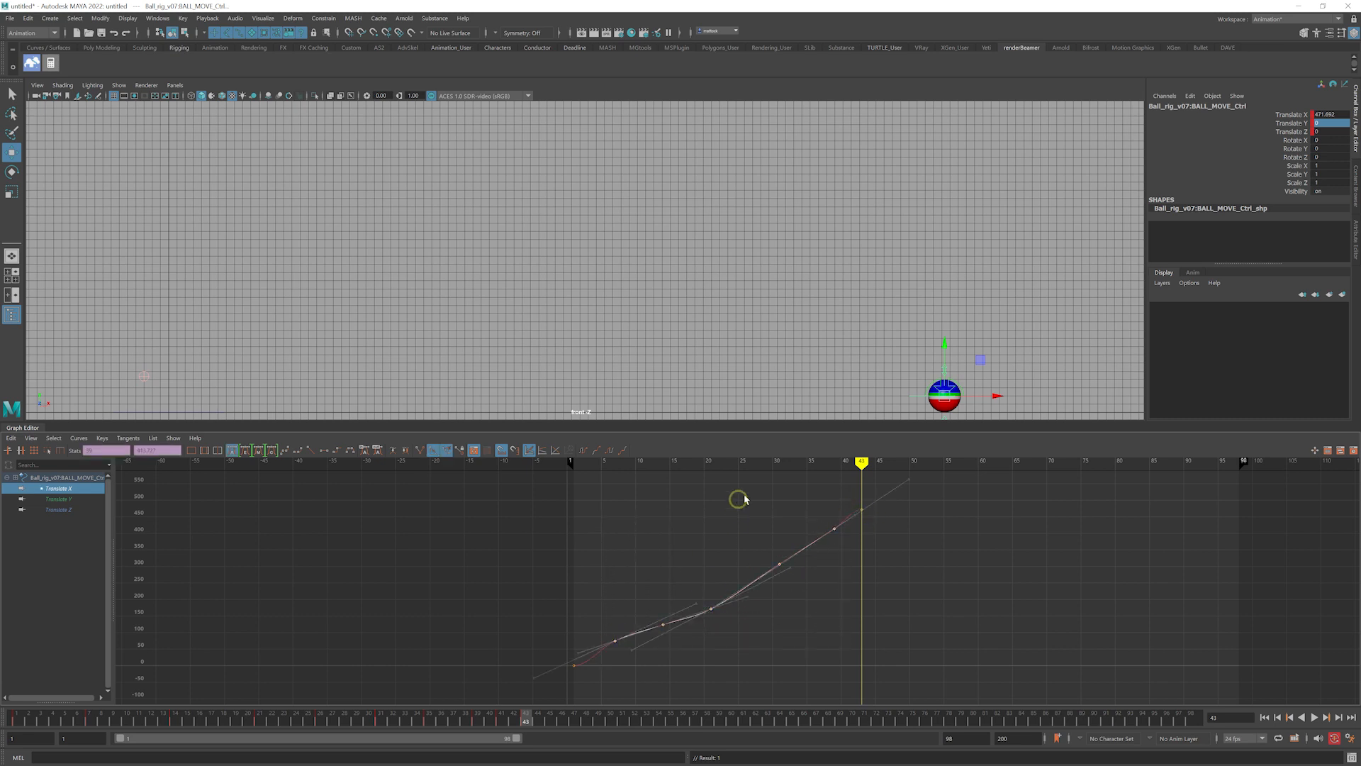
pyautogui.moveTo(850, 463); pyautogui.dragTo(712, 490)
pyautogui.press('Delete')
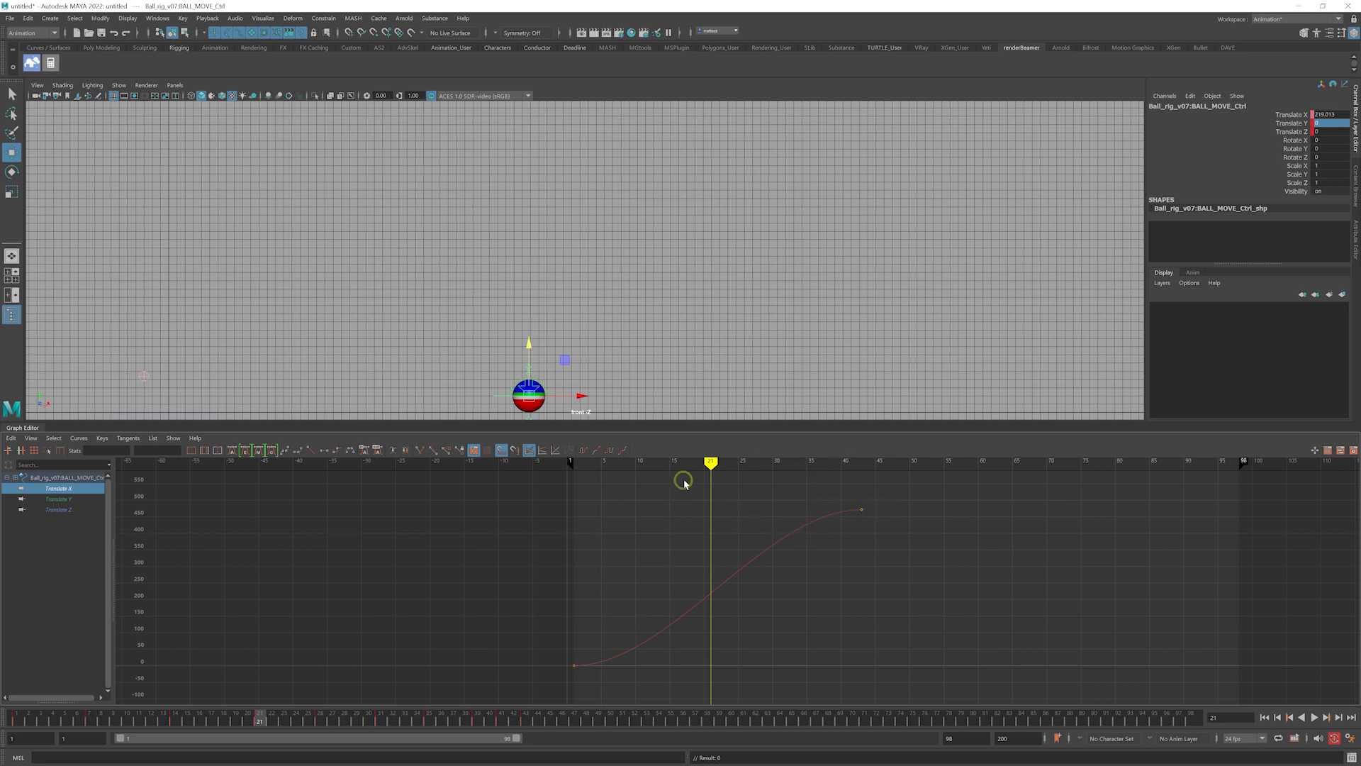
# Give the two remaining Translate X keys linear tangents and play back the ball's forward travel
pyautogui.moveTo(684, 483); pyautogui.dragTo(862, 485)
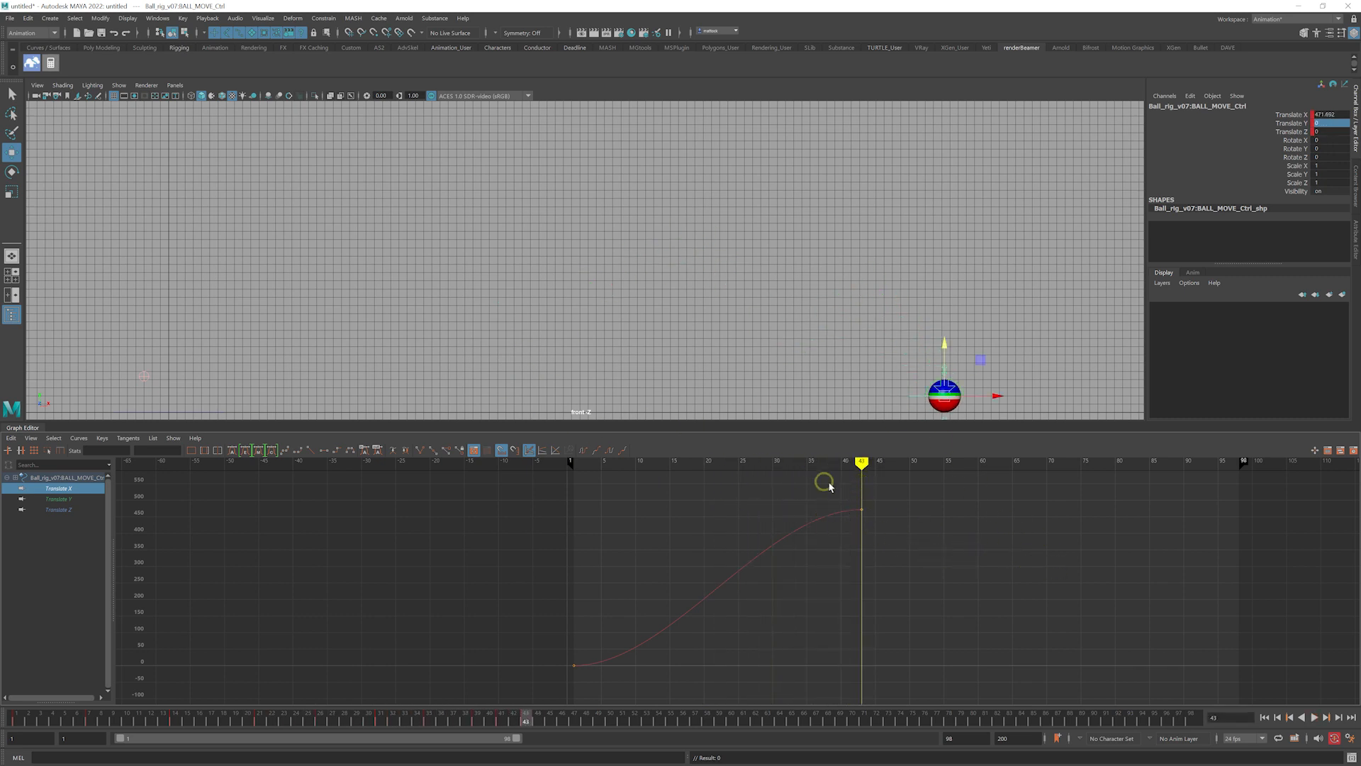
pyautogui.moveTo(892, 496); pyautogui.dragTo(564, 674)
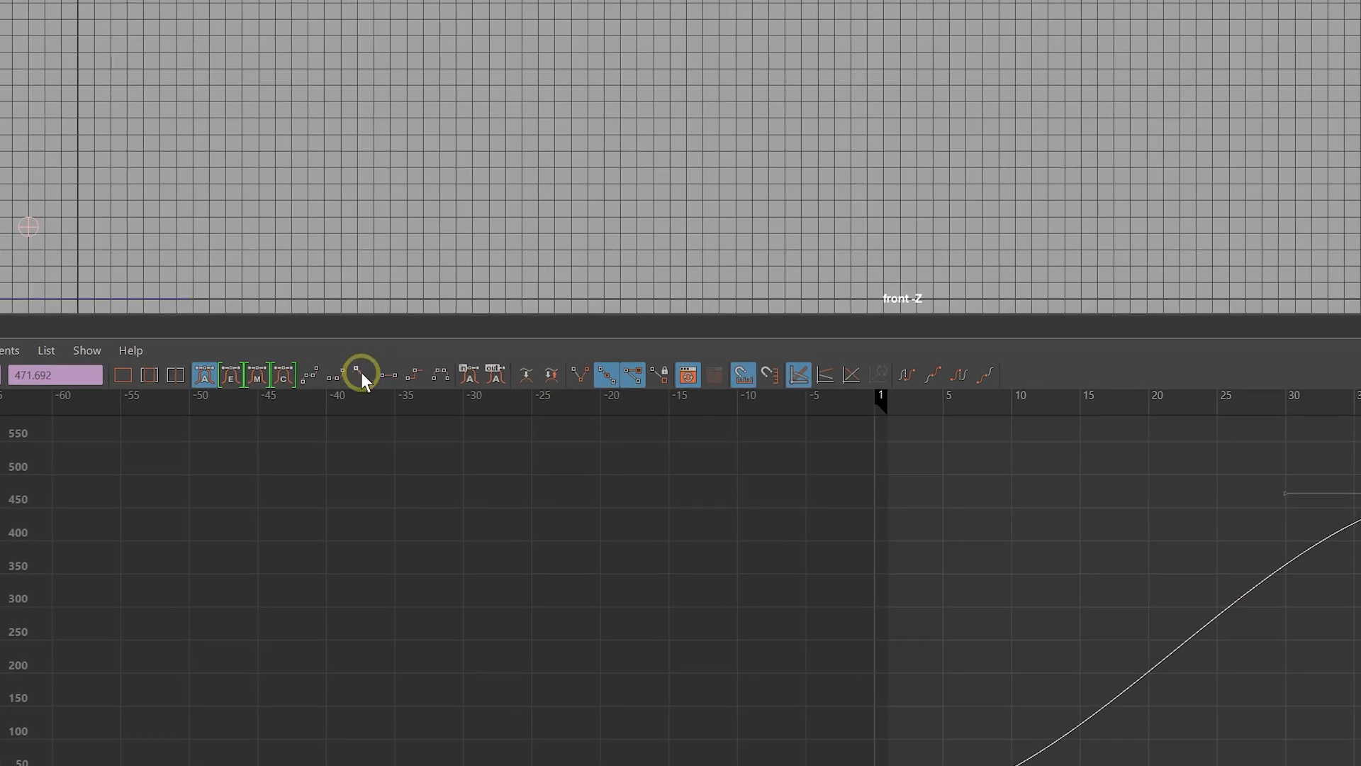
pyautogui.click(362, 372)
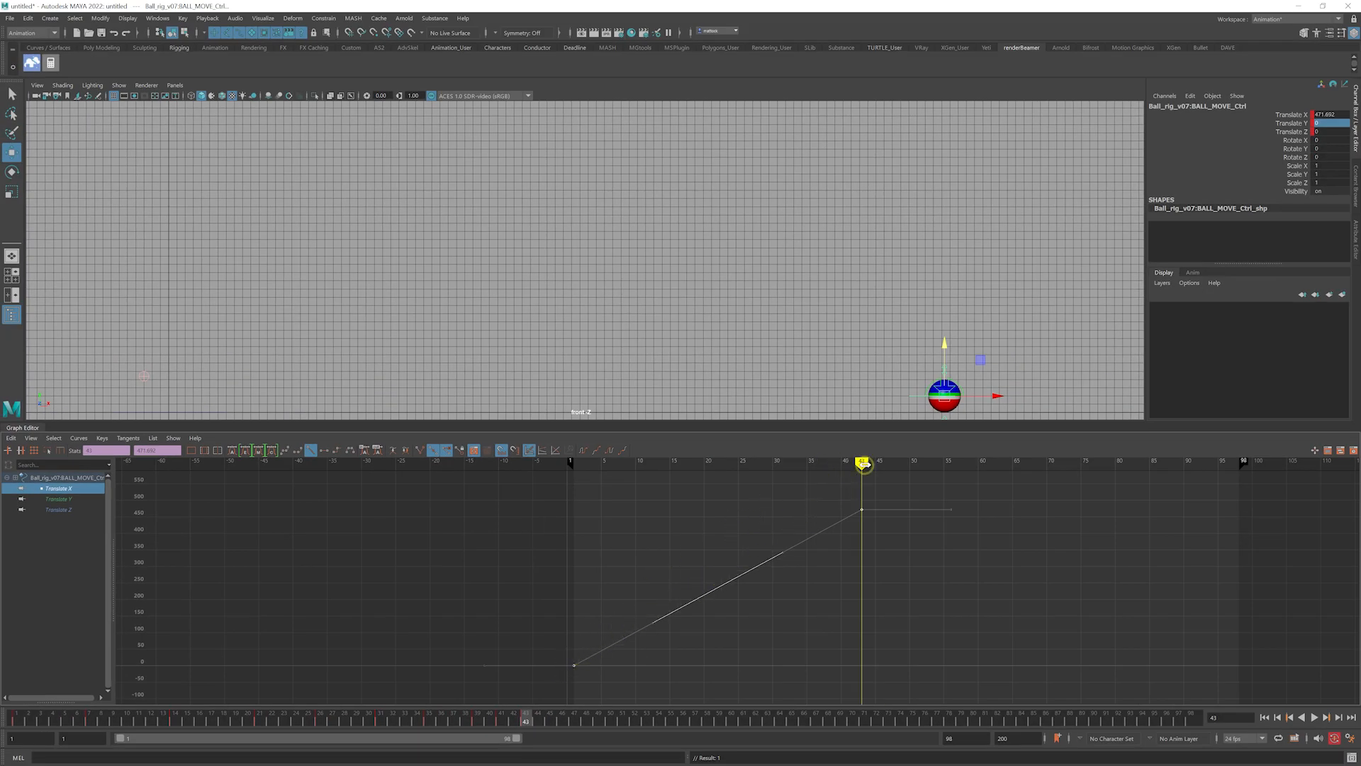
pyautogui.moveTo(863, 464); pyautogui.dragTo(580, 497)
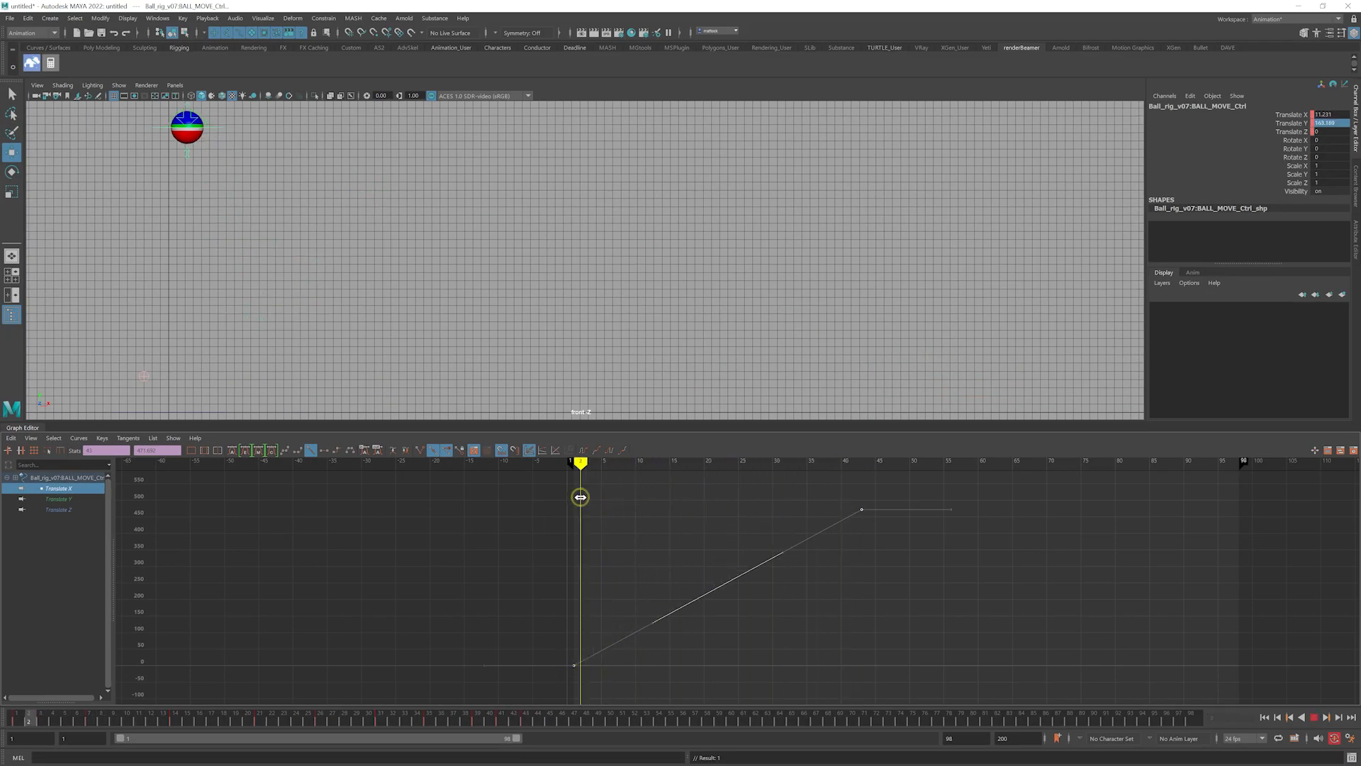
pyautogui.hotkey('alt', 'v')
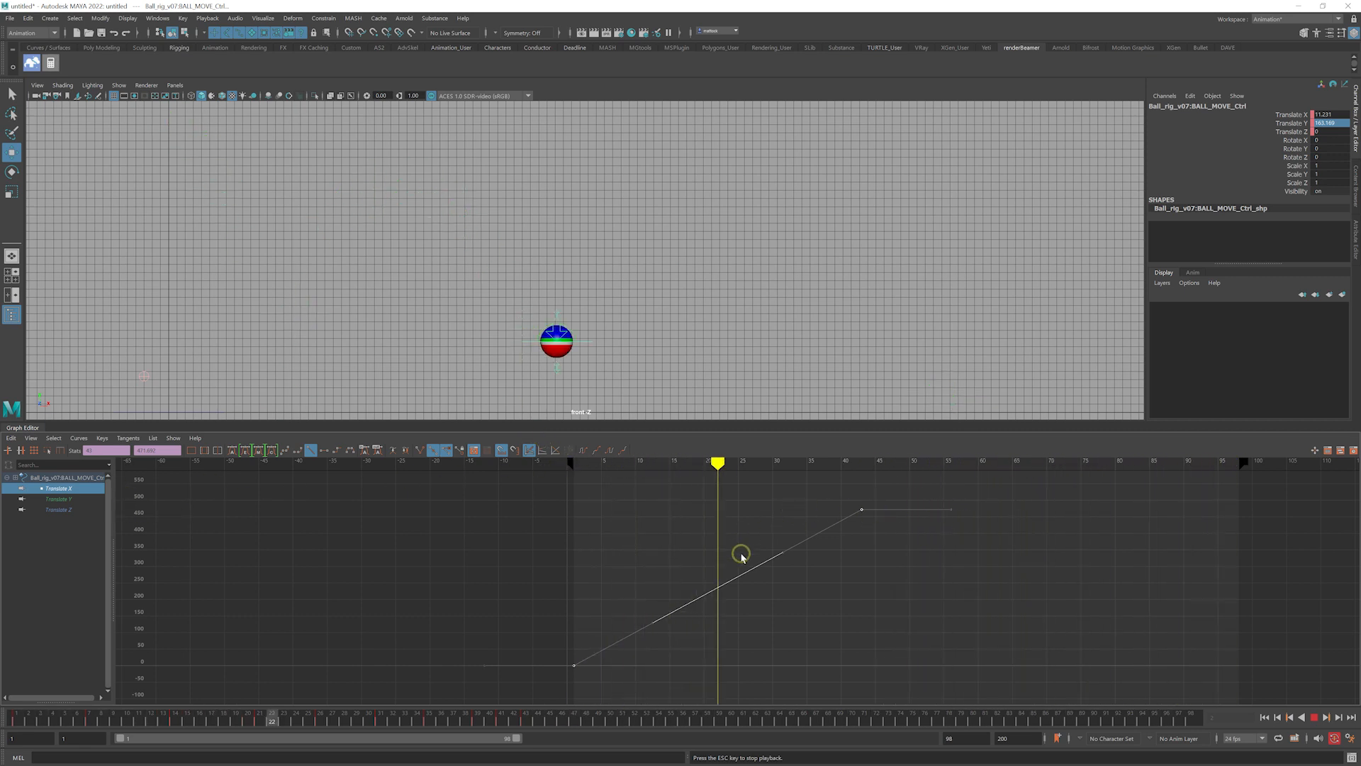
pyautogui.press('Escape')
# Try flat tangents on the final Translate X key at frame 43, scrub the motion, and undo the tangent change
pyautogui.moveTo(863, 464)
pyautogui.mouseDown()
pyautogui.moveTo(827, 464)
pyautogui.moveTo(877, 520)
pyautogui.mouseUp()
pyautogui.click(873, 521)
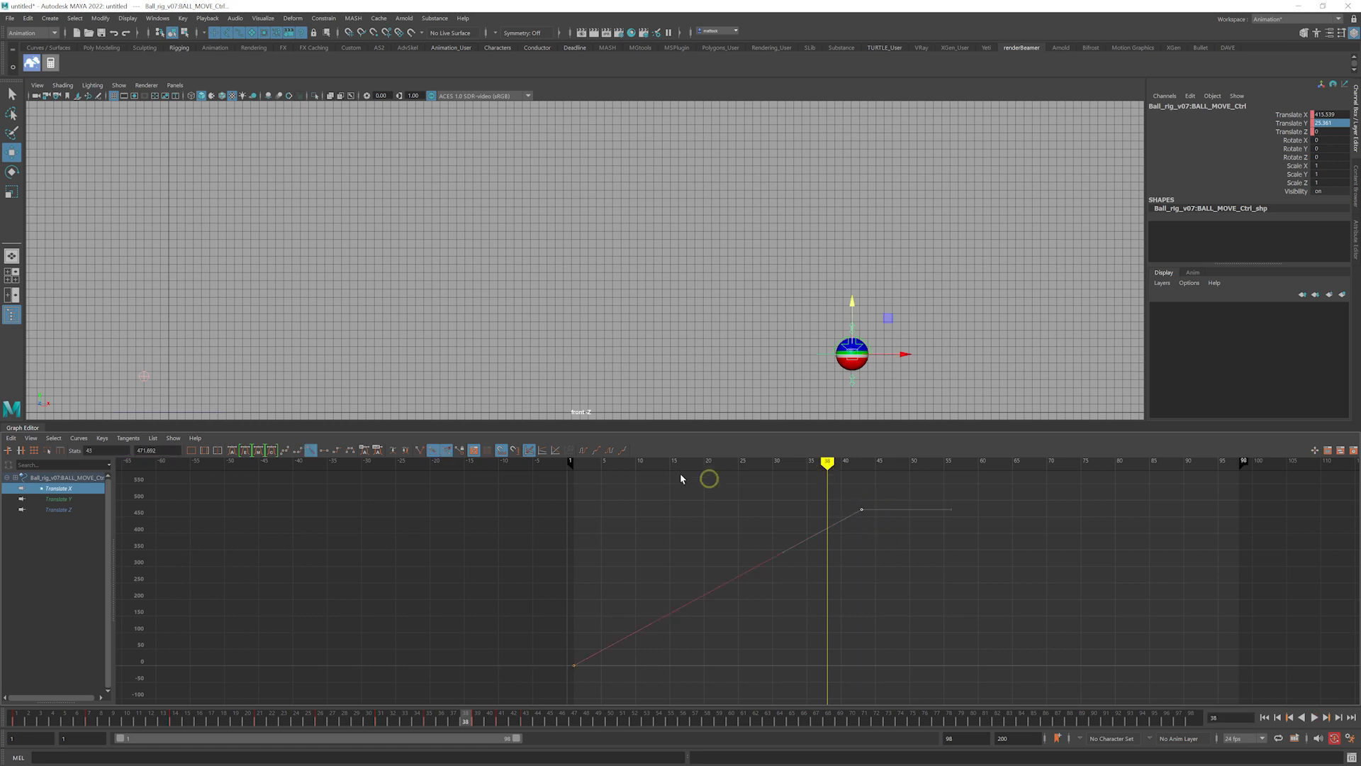
pyautogui.click(324, 449)
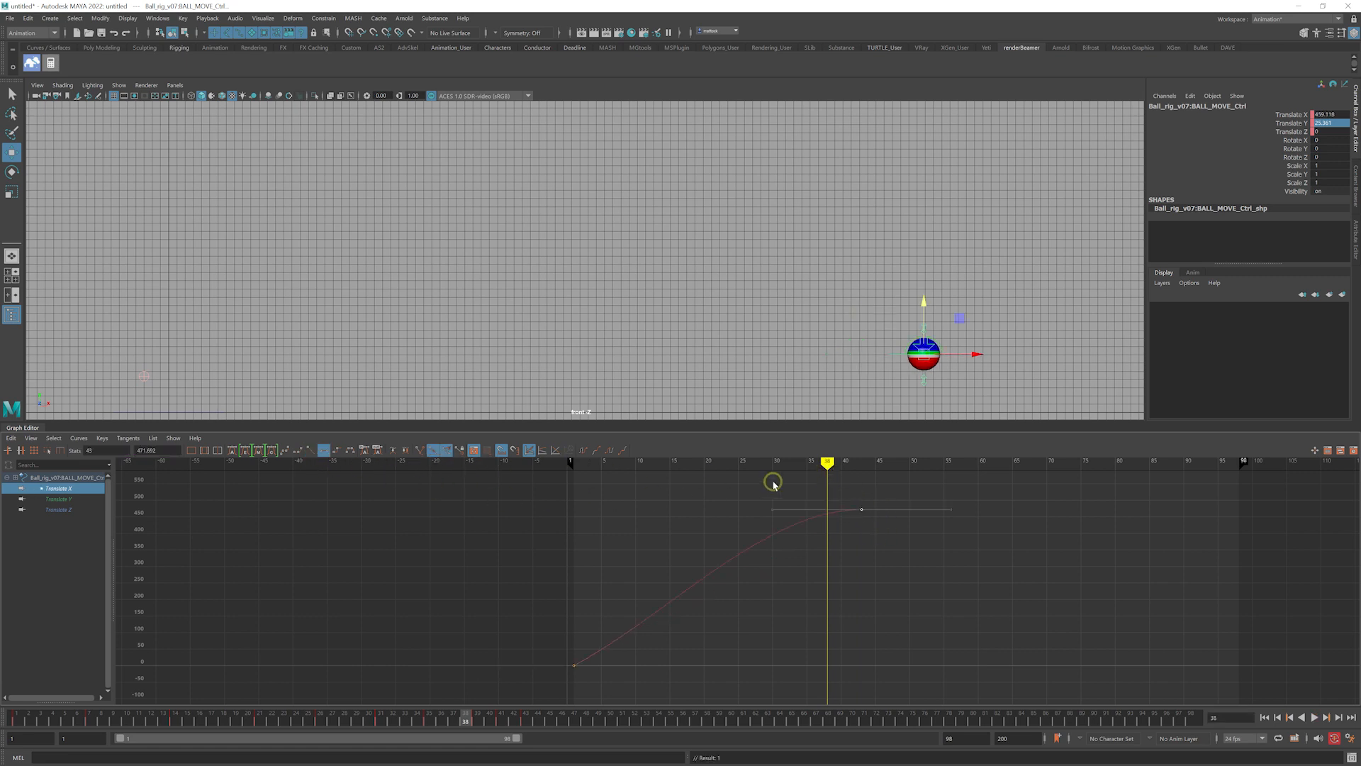
pyautogui.moveTo(824, 479)
pyautogui.mouseDown()
pyautogui.moveTo(720, 471)
pyautogui.moveTo(532, 532)
pyautogui.moveTo(714, 492)
pyautogui.moveTo(847, 485)
pyautogui.moveTo(720, 492)
pyautogui.moveTo(827, 492)
pyautogui.mouseUp()
pyautogui.hotkey('ctrl', 'z')
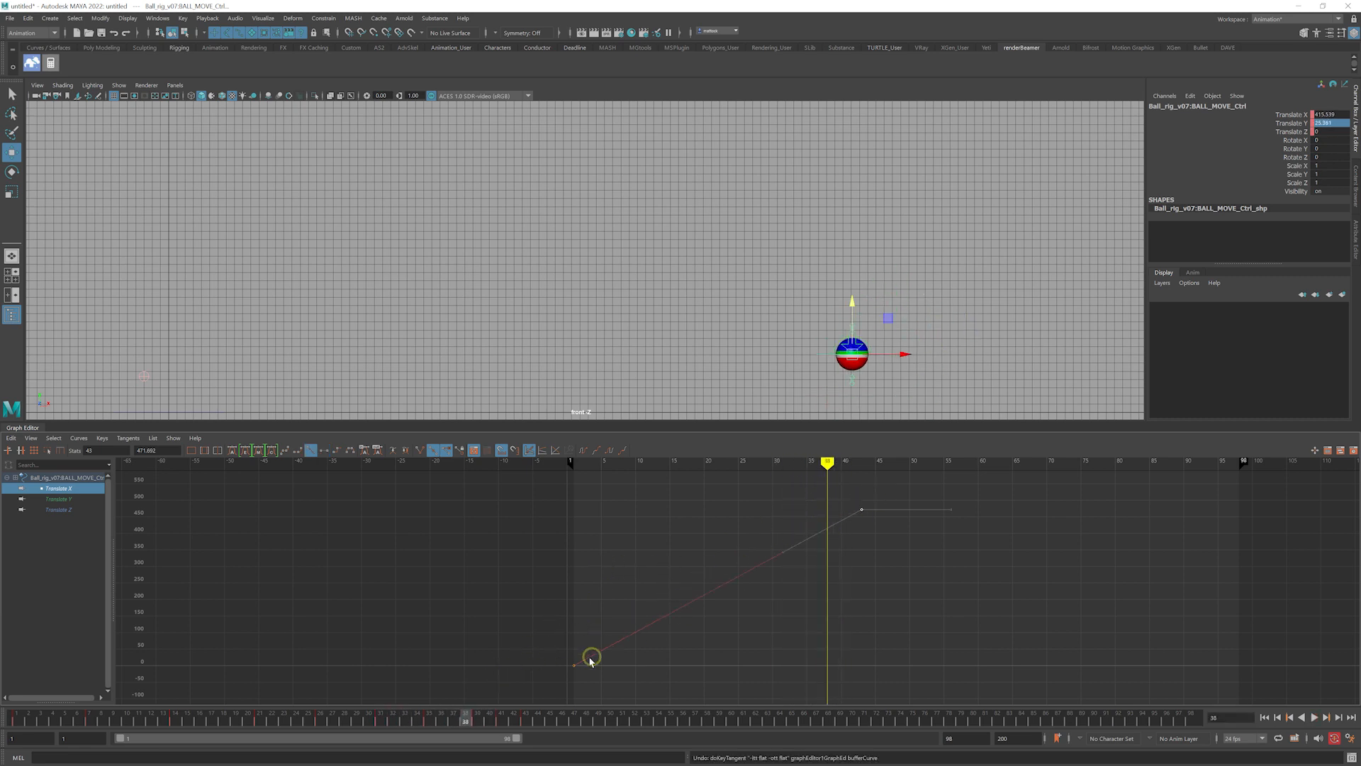
# Compare the Translate X and Translate Y curves together over the full bounce sequence, up to frame 43
pyautogui.click(71, 501)
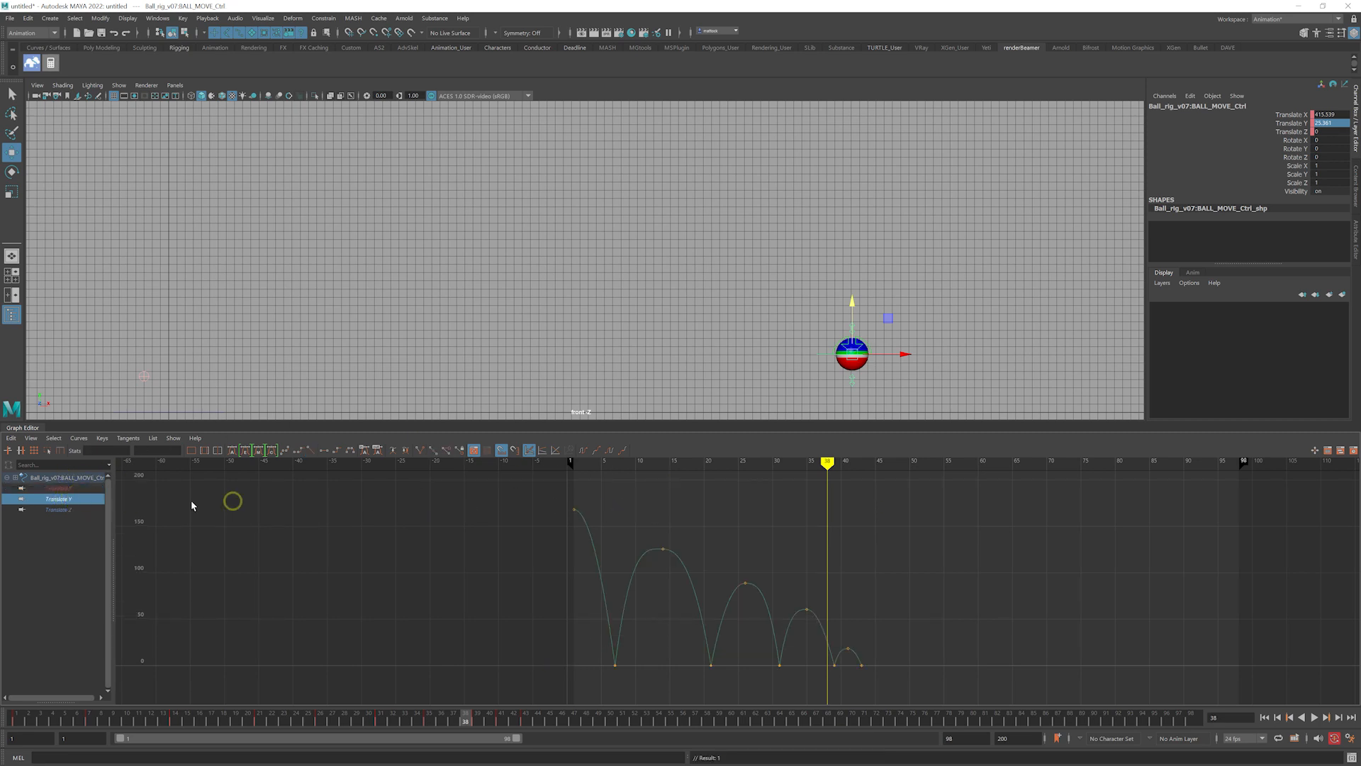
pyautogui.keyDown('shift'); pyautogui.click(70, 491); pyautogui.keyUp('shift')
pyautogui.keyDown('alt'); pyautogui.keyDown('shift'); pyautogui.moveTo(713, 567); pyautogui.dragTo(704, 555, button='middle'); pyautogui.keyUp('shift'); pyautogui.keyUp('alt')
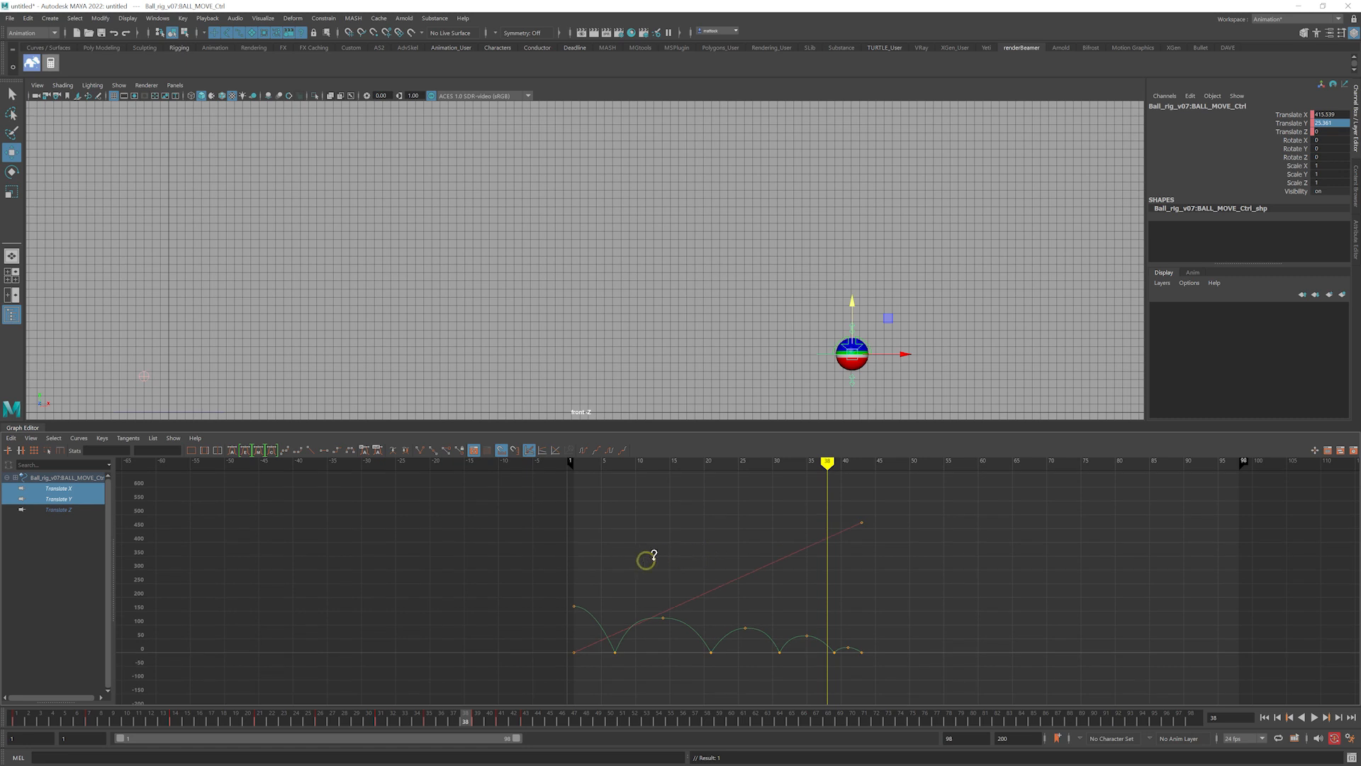
pyautogui.keyDown('alt'); pyautogui.keyDown('shift'); pyautogui.moveTo(649, 557); pyautogui.dragTo(736, 540, button='right'); pyautogui.keyUp('shift'); pyautogui.keyUp('alt')
pyautogui.keyDown('alt'); pyautogui.keyDown('shift'); pyautogui.moveTo(736, 540); pyautogui.dragTo(706, 545, button='middle'); pyautogui.keyUp('shift'); pyautogui.keyUp('alt')
pyautogui.keyDown('alt'); pyautogui.keyDown('shift'); pyautogui.moveTo(702, 546); pyautogui.dragTo(653, 553, button='right'); pyautogui.keyUp('shift'); pyautogui.keyUp('alt')
pyautogui.keyDown('alt'); pyautogui.moveTo(667, 554); pyautogui.dragTo(674, 537, button='middle'); pyautogui.keyUp('alt')
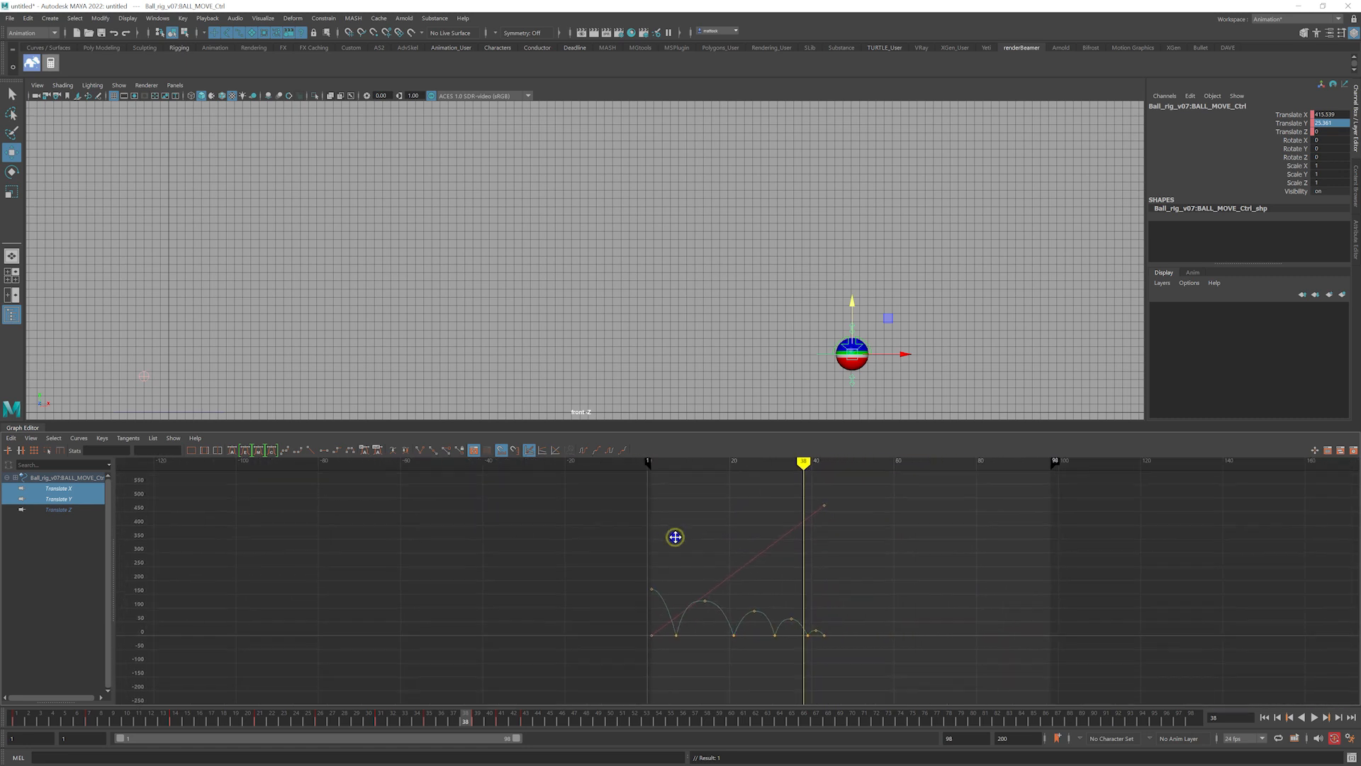
pyautogui.keyDown('alt'); pyautogui.moveTo(629, 557); pyautogui.dragTo(704, 553, button='right'); pyautogui.keyUp('alt')
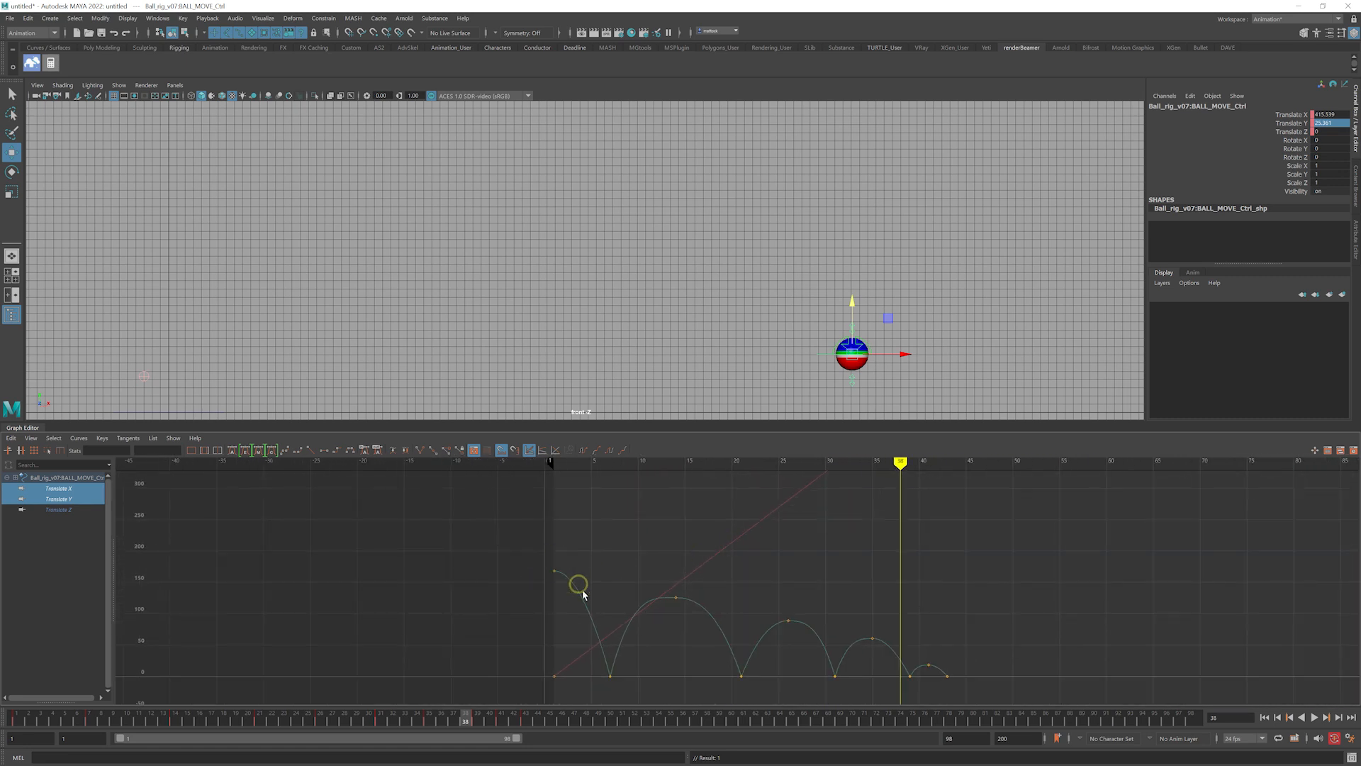
pyautogui.keyDown('alt'); pyautogui.moveTo(835, 557); pyautogui.dragTo(889, 569, button='right'); pyautogui.keyUp('alt')
pyautogui.moveTo(839, 462); pyautogui.dragTo(859, 462)
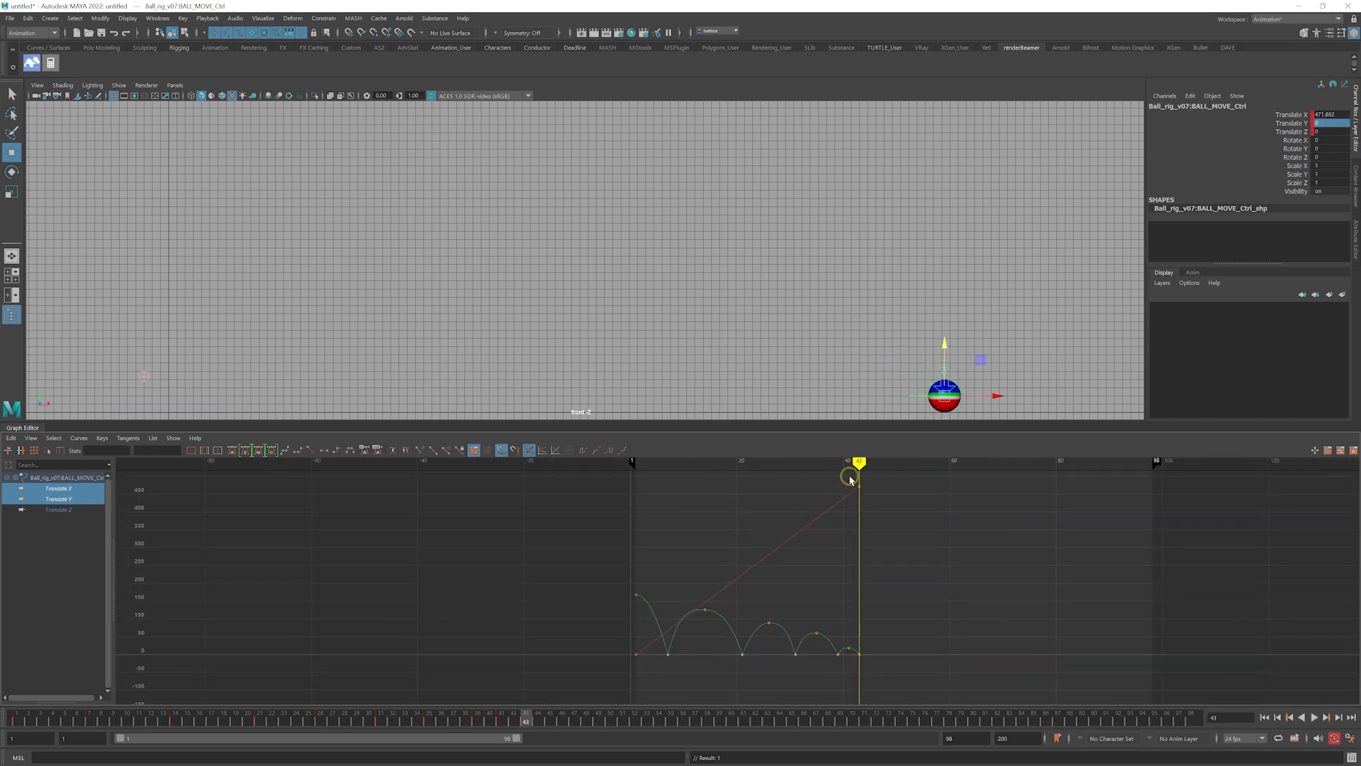
# Raise the Translate Y peak key of the first bounce at frame 14 to about 139
pyautogui.scroll(4, 682, 545)
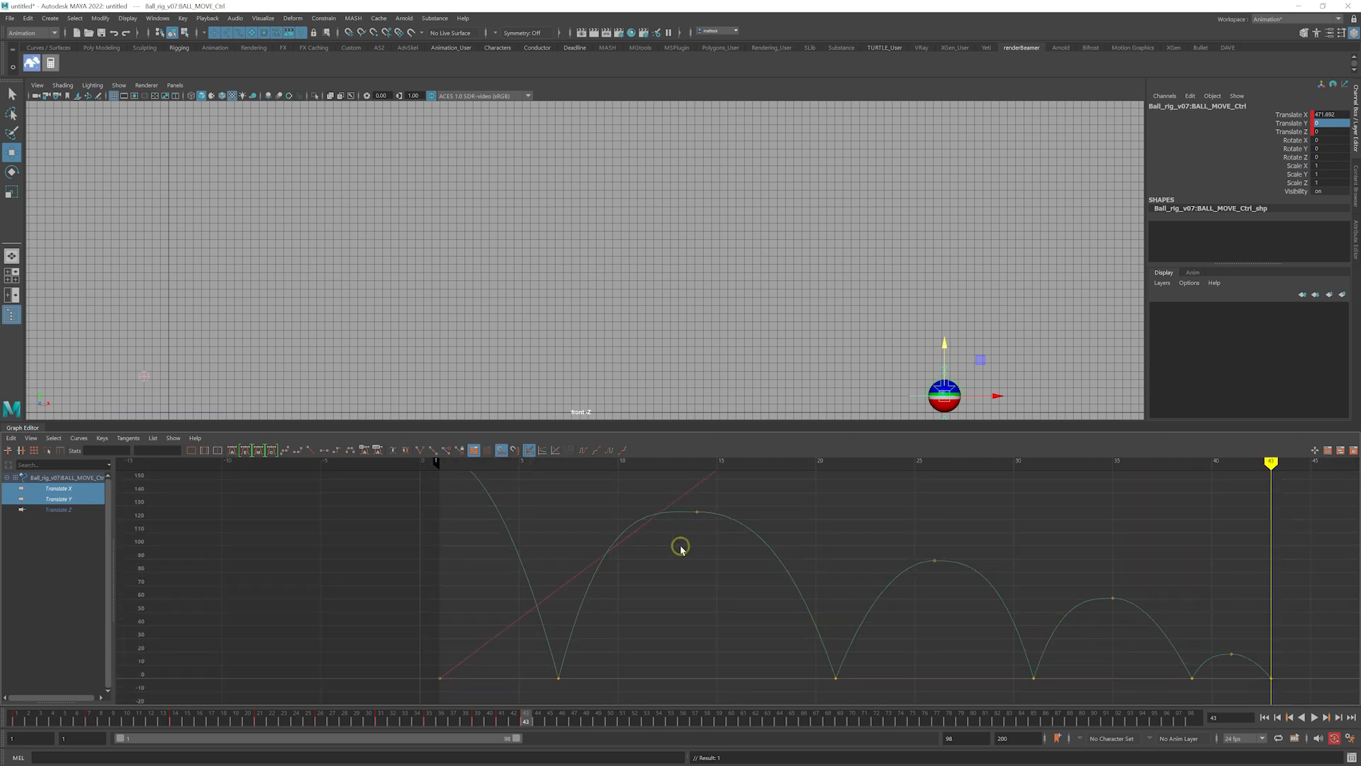
pyautogui.scroll(-2, 724, 572)
pyautogui.scroll(3, 682, 555)
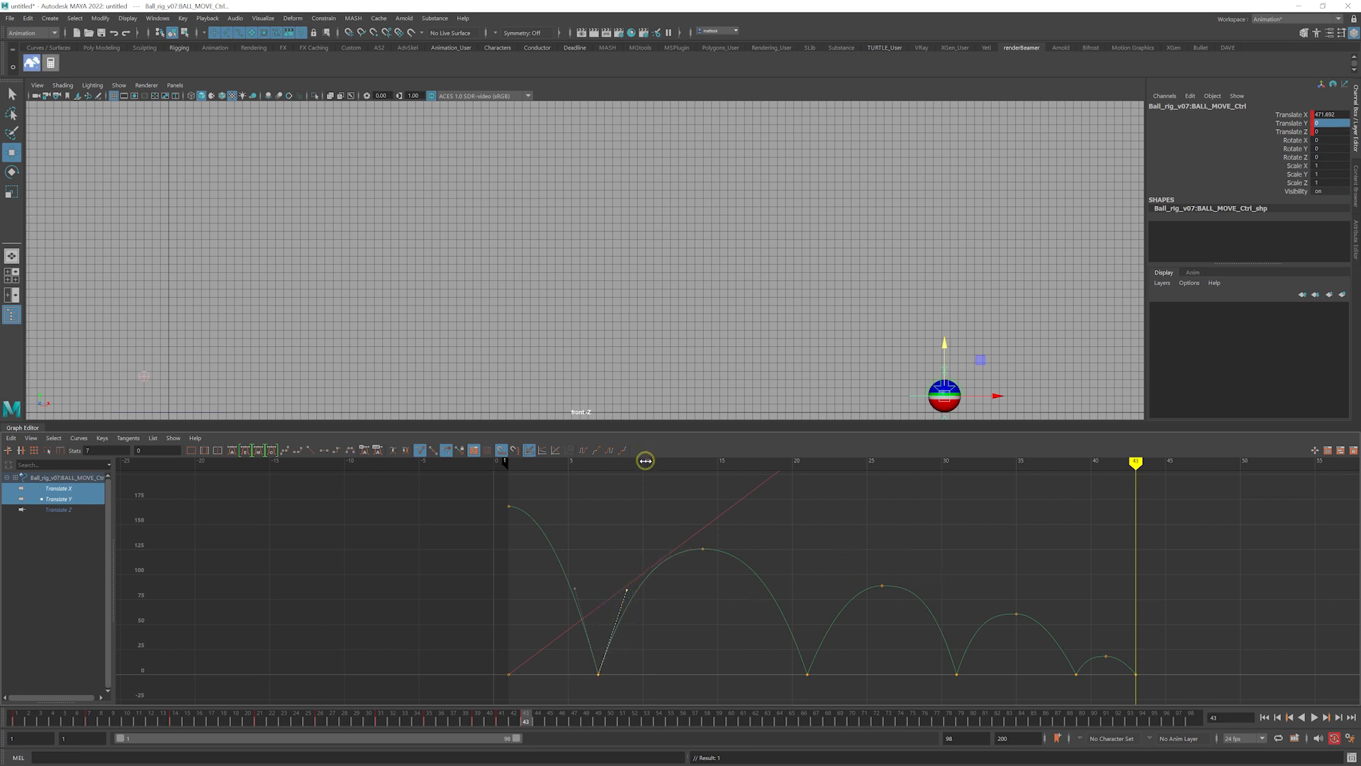
pyautogui.moveTo(645, 461); pyautogui.dragTo(698, 498)
pyautogui.moveTo(706, 584)
pyautogui.keyDown('alt'); pyautogui.mouseDown(button='middle')
pyautogui.moveTo(715, 603)
pyautogui.moveTo(711, 550)
pyautogui.moveTo(714, 584)
pyautogui.mouseUp(button='middle'); pyautogui.keyUp('alt')
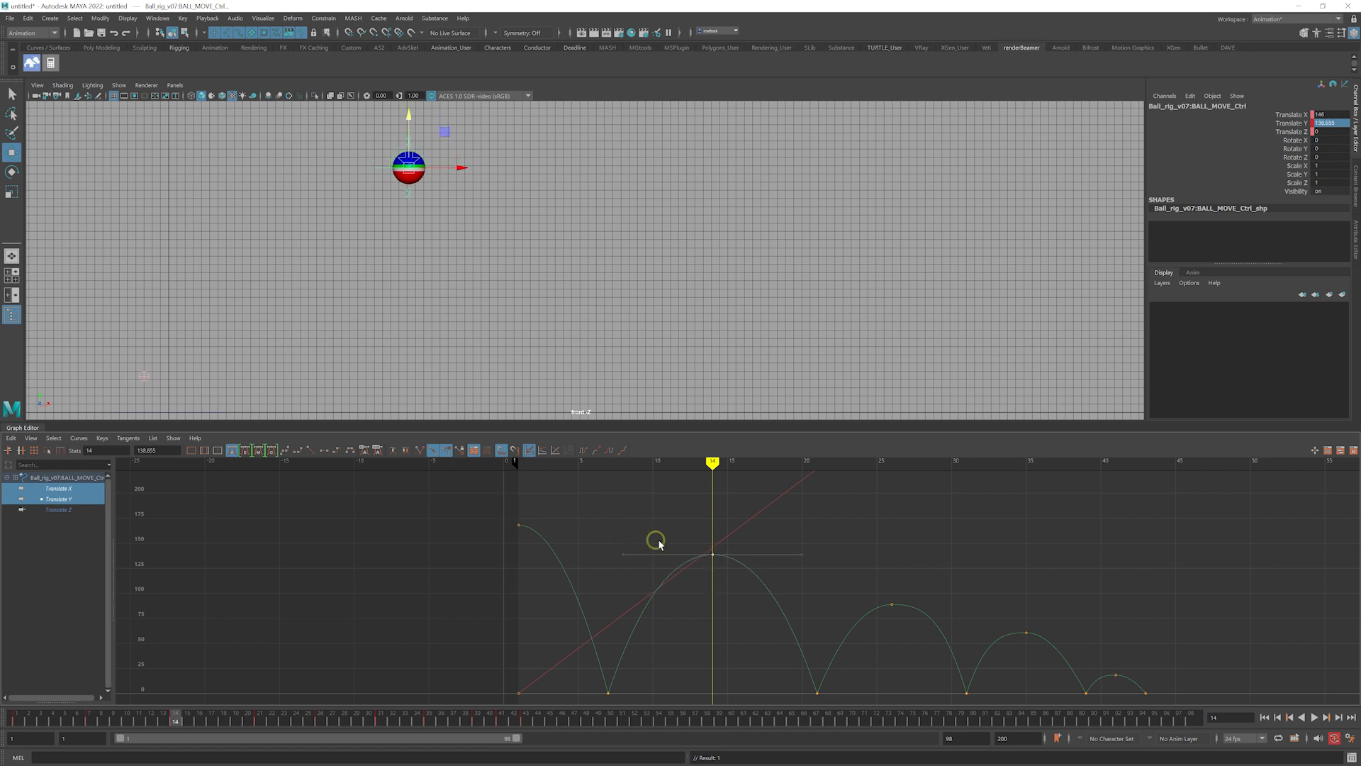
# Raise the Translate Y peak key of the final small bounce at frame 41 to about 19
pyautogui.keyDown('alt'); pyautogui.moveTo(994, 602); pyautogui.dragTo(905, 582, button='middle'); pyautogui.keyUp('alt')
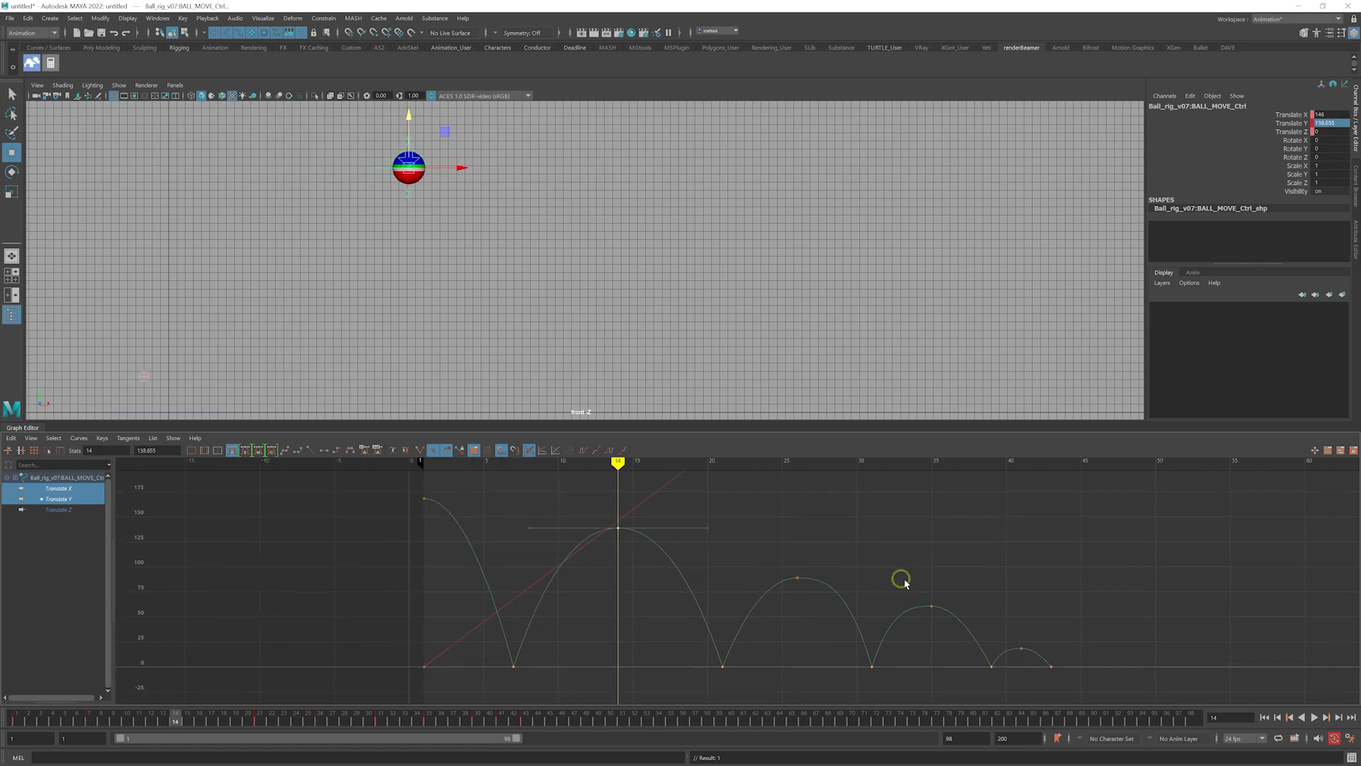
pyautogui.moveTo(873, 461); pyautogui.dragTo(1026, 514)
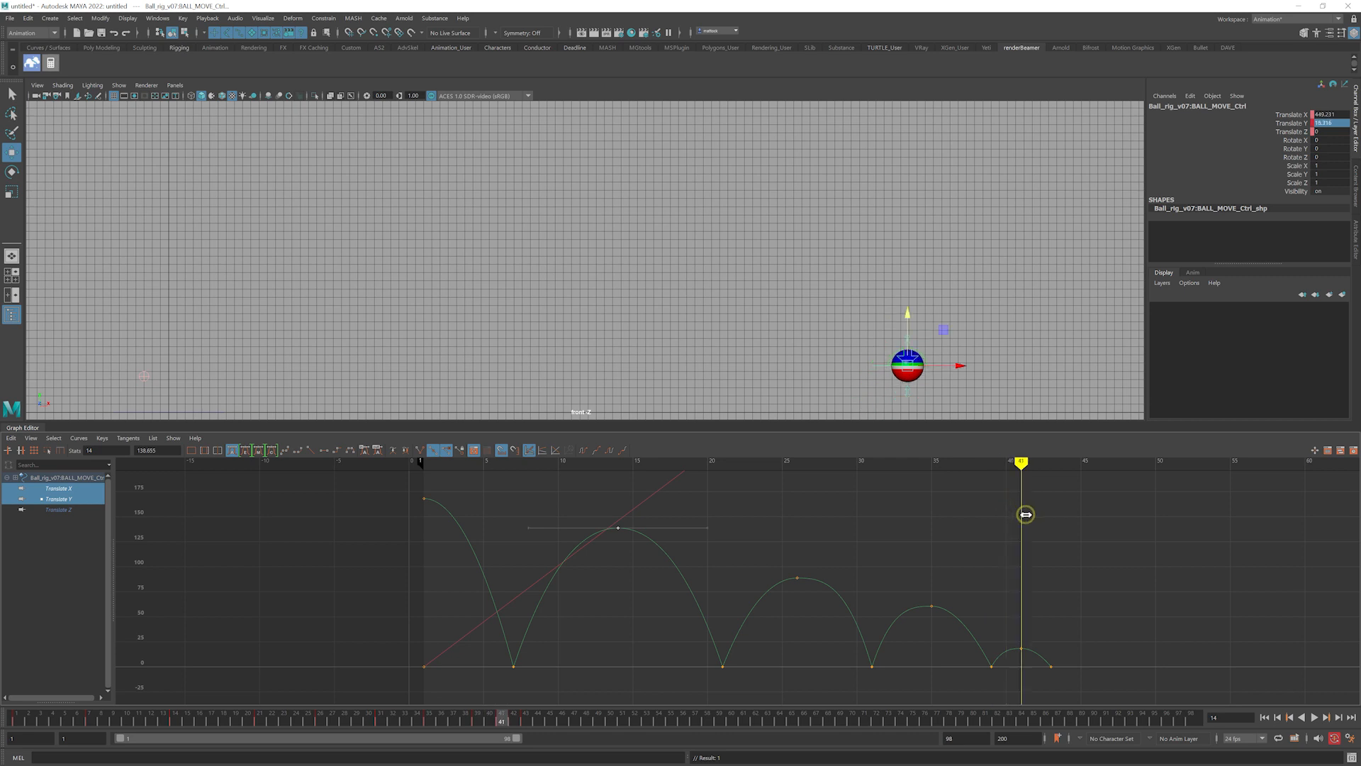
pyautogui.moveTo(1026, 642); pyautogui.dragTo(1022, 629, button='middle')
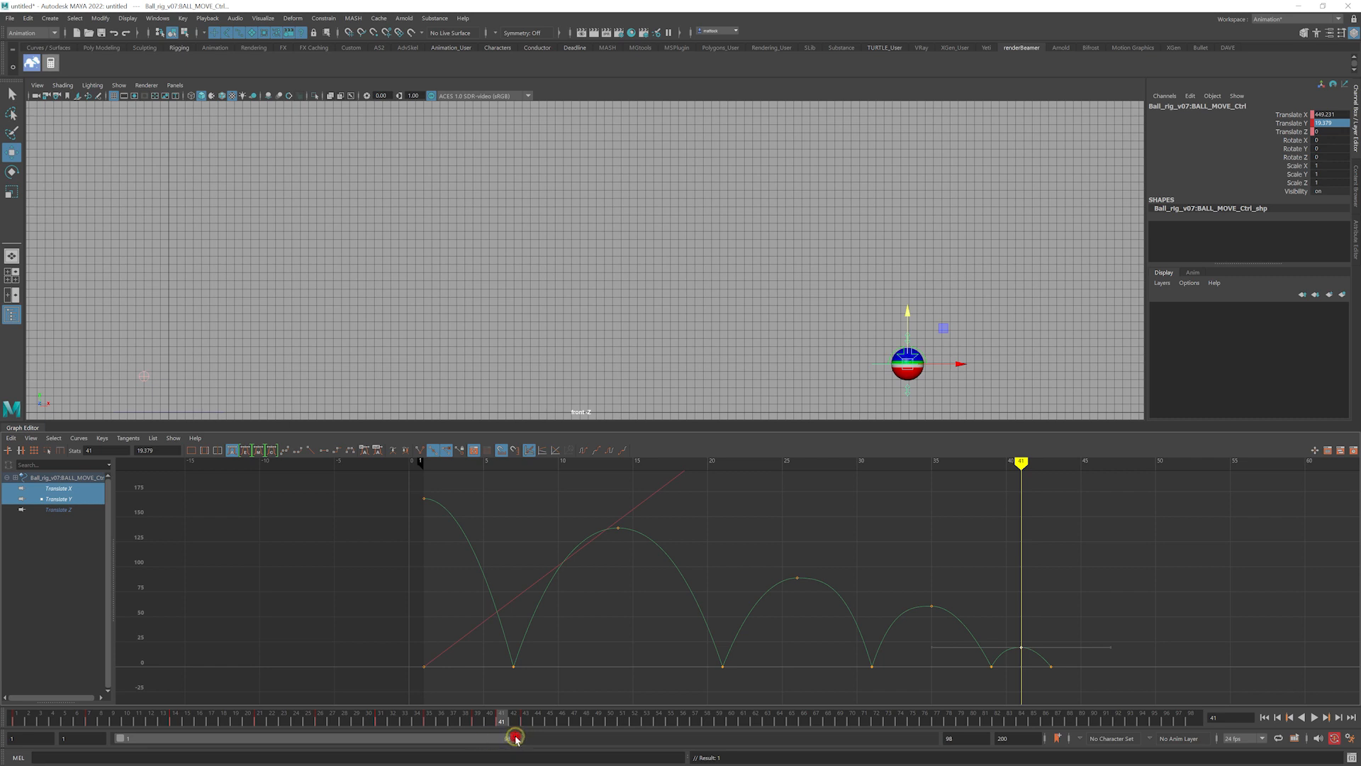
# Shorten the playback range to end at frame 61 and play back the bounces from the start
pyautogui.moveTo(515, 739); pyautogui.dragTo(392, 745)
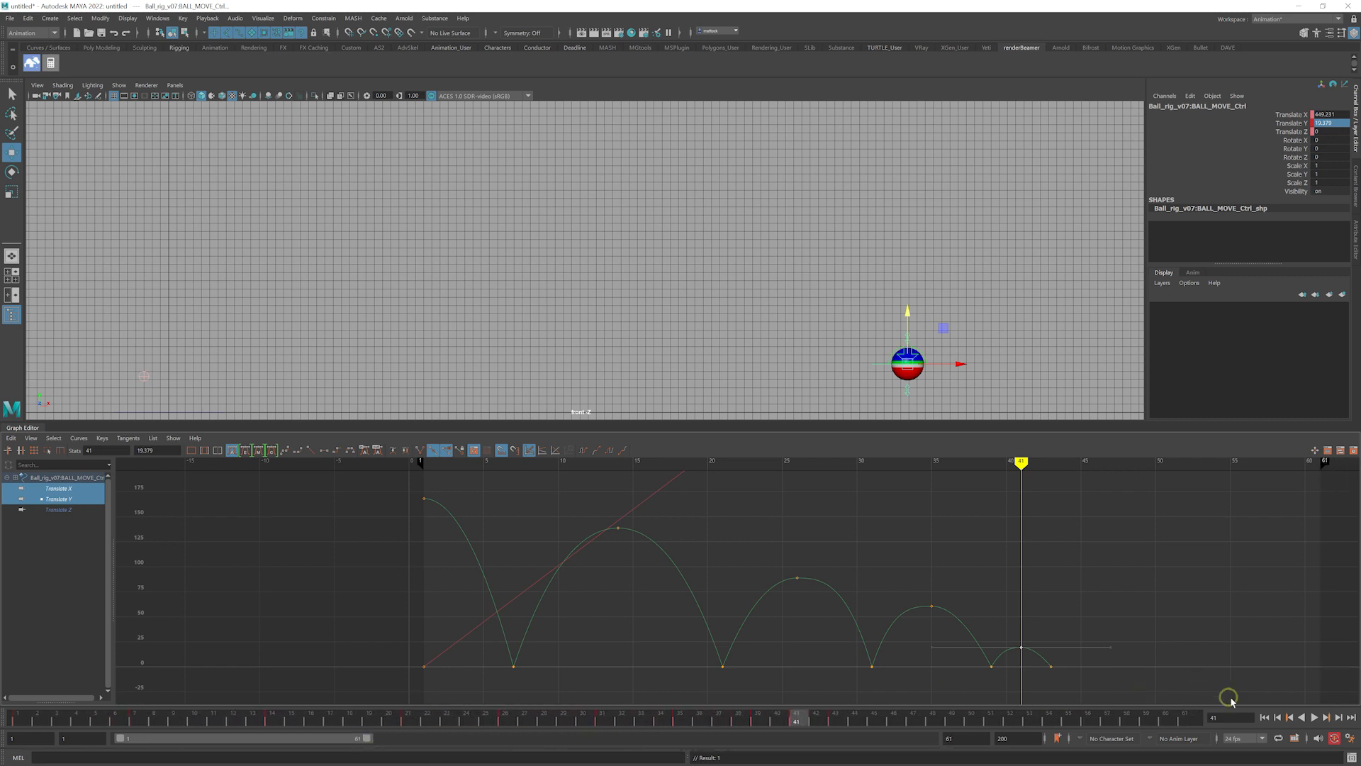
pyautogui.click(1264, 716)
pyautogui.click(1314, 717)
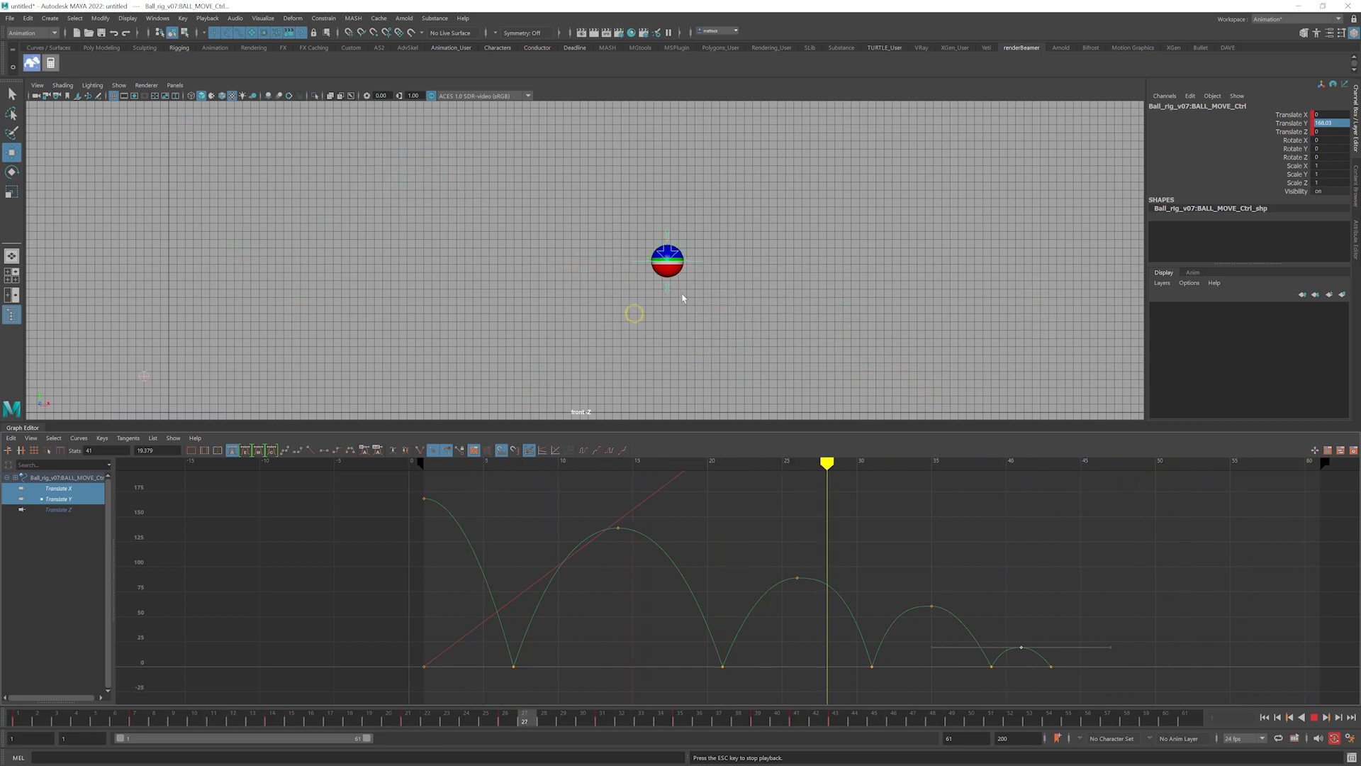
pyautogui.scroll(-5, 847, 543)
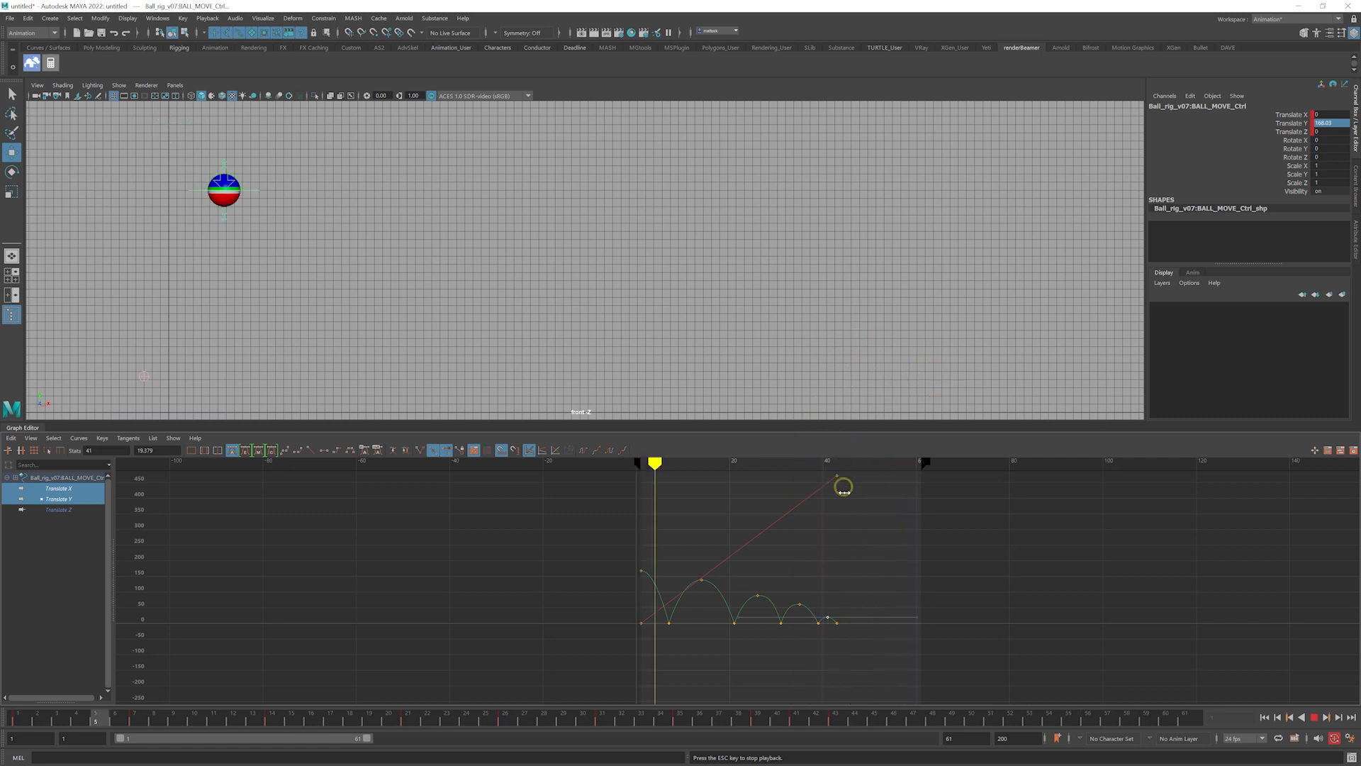
pyautogui.scroll(3, 732, 544)
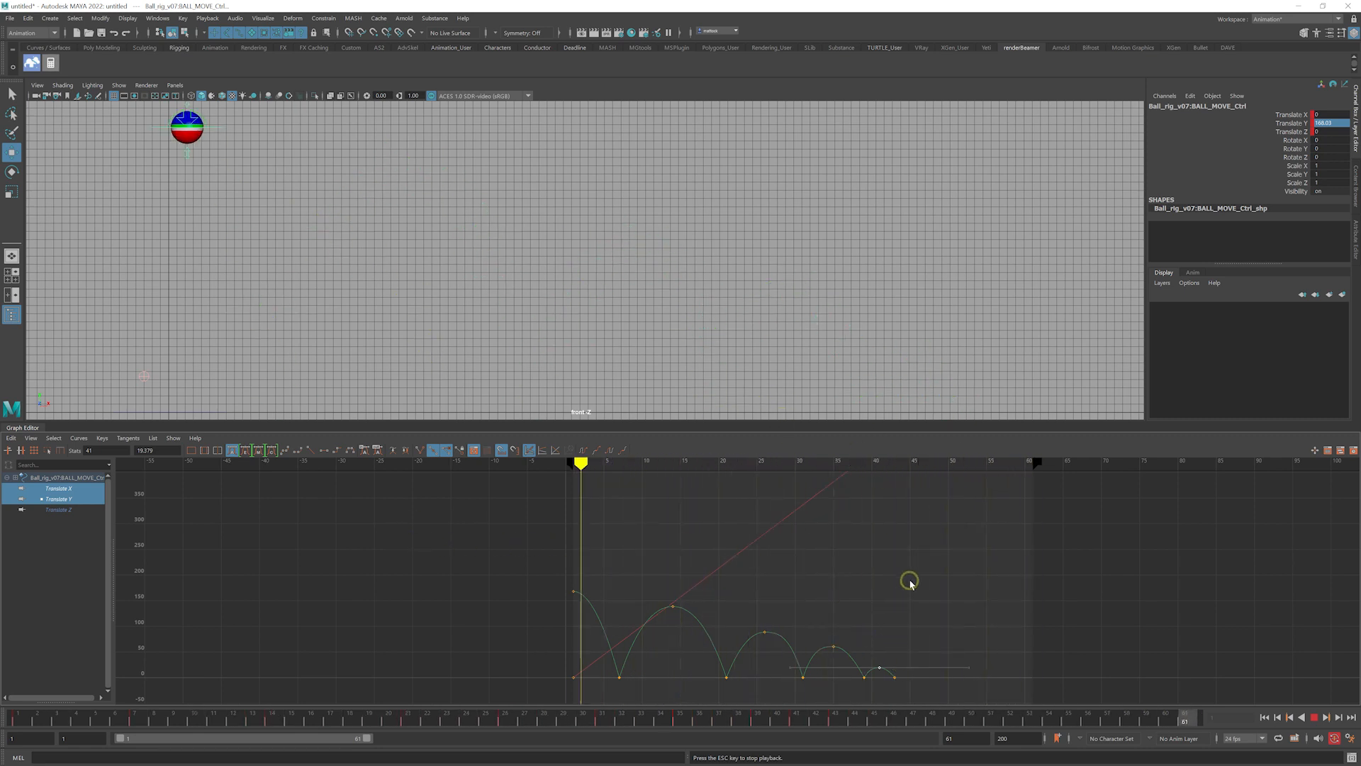
pyautogui.moveTo(825, 463); pyautogui.dragTo(900, 465)
# Examine the bouncing ball from the side in the perspective view while the animation plays
pyautogui.press('space')
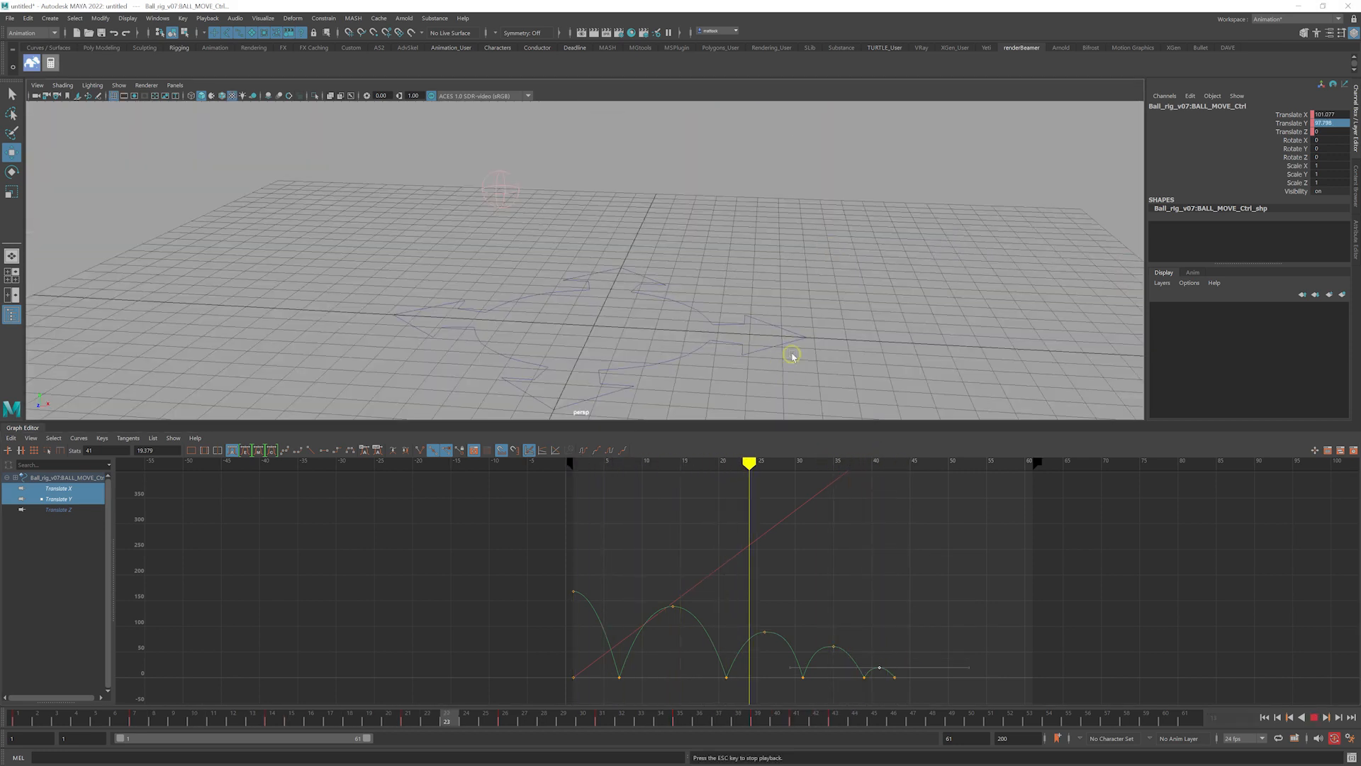
pyautogui.keyDown('alt'); pyautogui.moveTo(722, 329); pyautogui.dragTo(606, 305); pyautogui.keyUp('alt')
pyautogui.moveTo(807, 468); pyautogui.dragTo(917, 472)
pyautogui.keyDown('alt'); pyautogui.moveTo(937, 494); pyautogui.dragTo(916, 502, button='right'); pyautogui.keyUp('alt')
pyautogui.keyDown('alt'); pyautogui.moveTo(713, 288); pyautogui.dragTo(610, 289, button='right'); pyautogui.keyUp('alt')
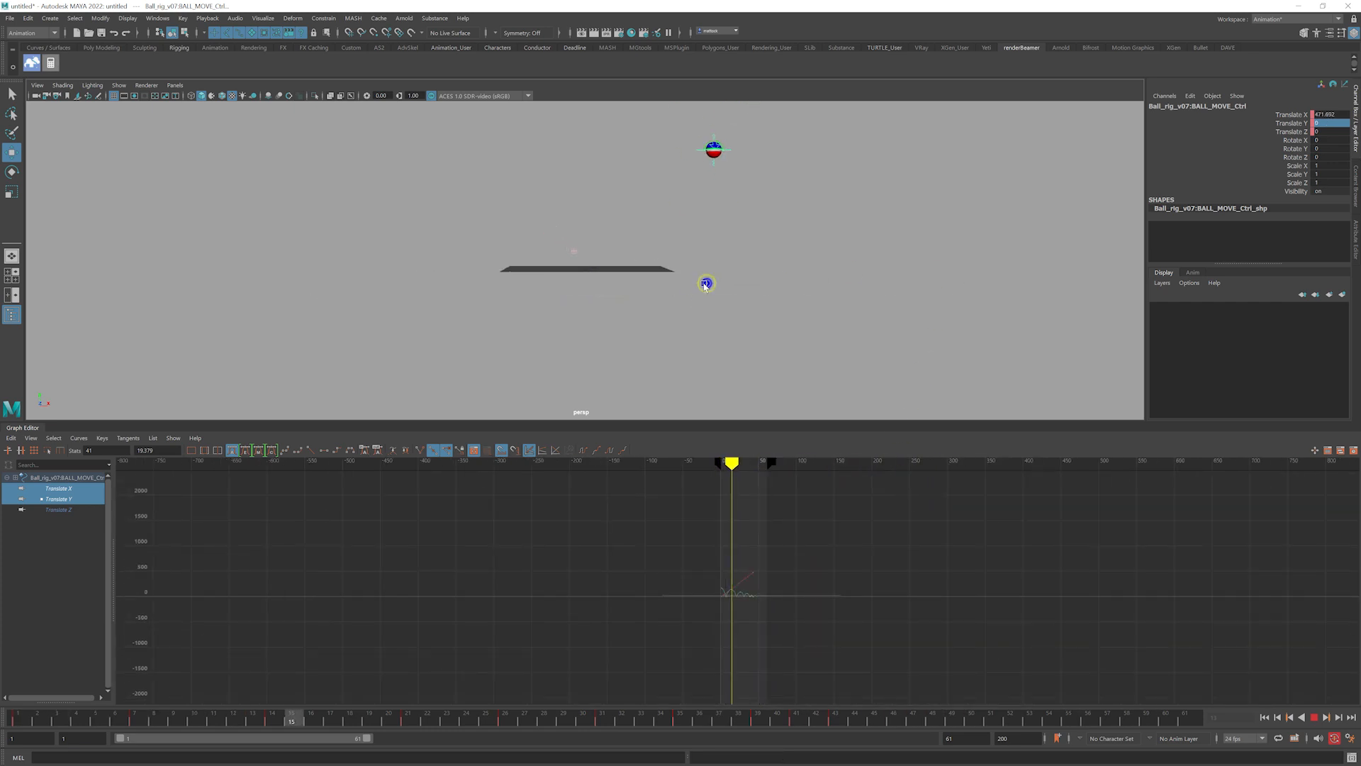
pyautogui.keyDown('alt'); pyautogui.moveTo(706, 284); pyautogui.dragTo(603, 331, button='middle'); pyautogui.keyUp('alt')
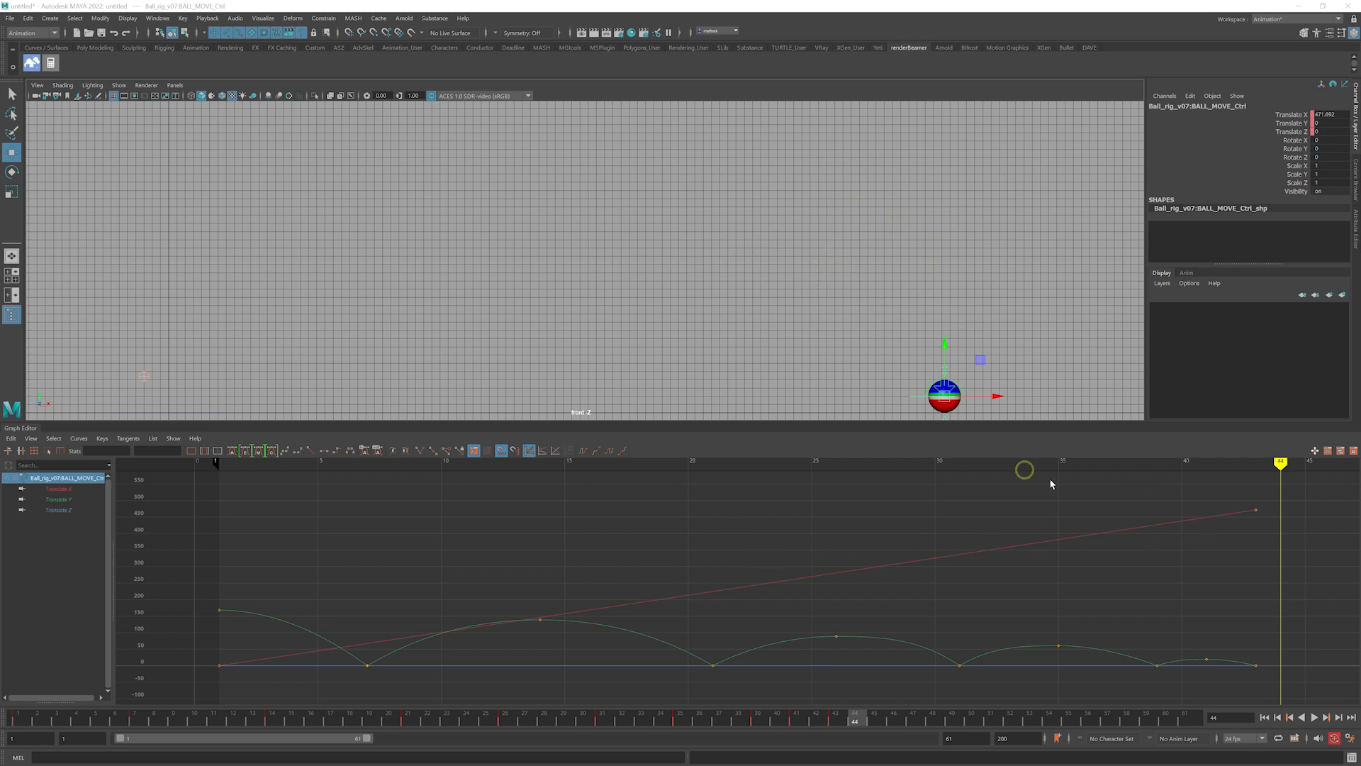
# Extend the forward travel past the last bounce by moving the ball to Translate X of about 641 at frame 60
pyautogui.scroll(-5, 1018, 560)
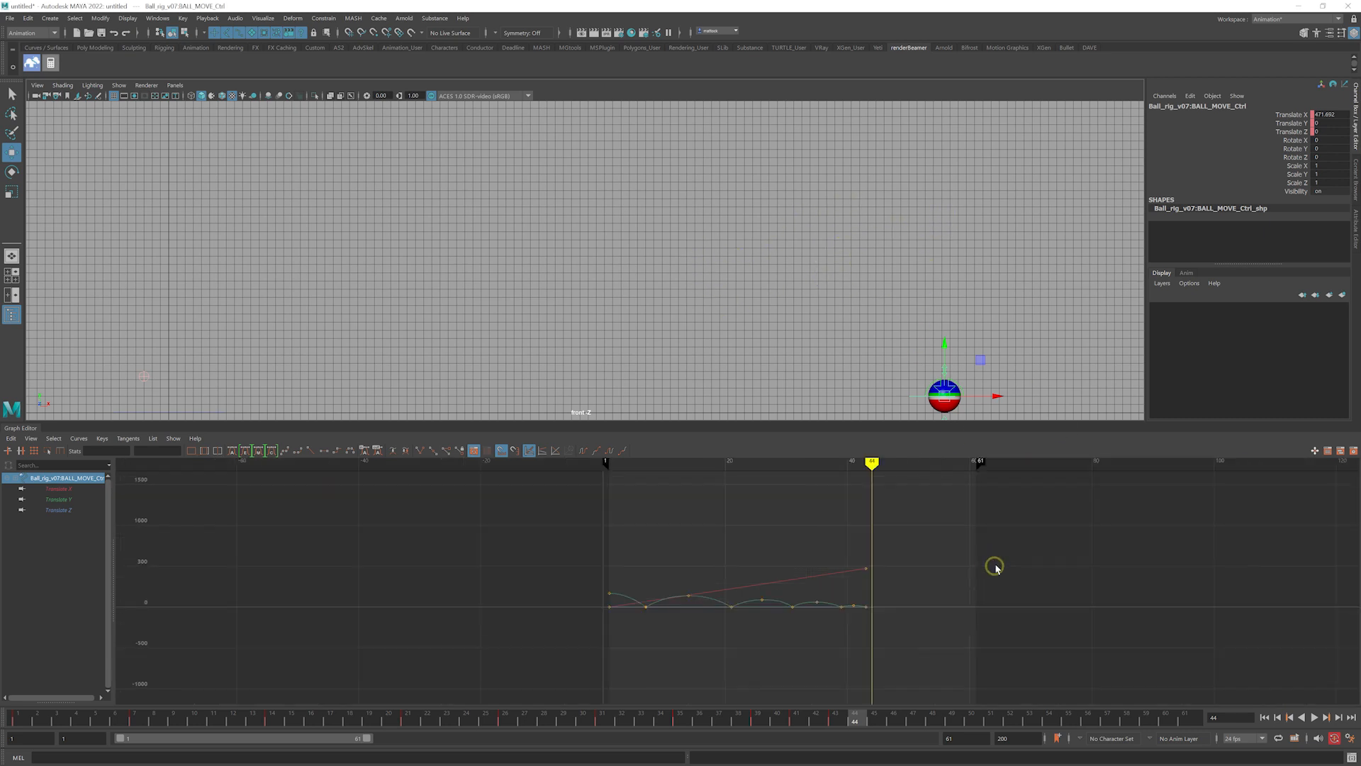
pyautogui.keyDown('alt'); pyautogui.moveTo(993, 565); pyautogui.dragTo(885, 564, button='middle'); pyautogui.keyUp('alt')
pyautogui.scroll(6, 730, 554)
pyautogui.keyDown('alt'); pyautogui.moveTo(766, 548); pyautogui.dragTo(800, 549, button='middle'); pyautogui.keyUp('alt')
pyautogui.keyDown('alt'); pyautogui.moveTo(816, 555); pyautogui.dragTo(794, 559, button='right'); pyautogui.keyUp('alt')
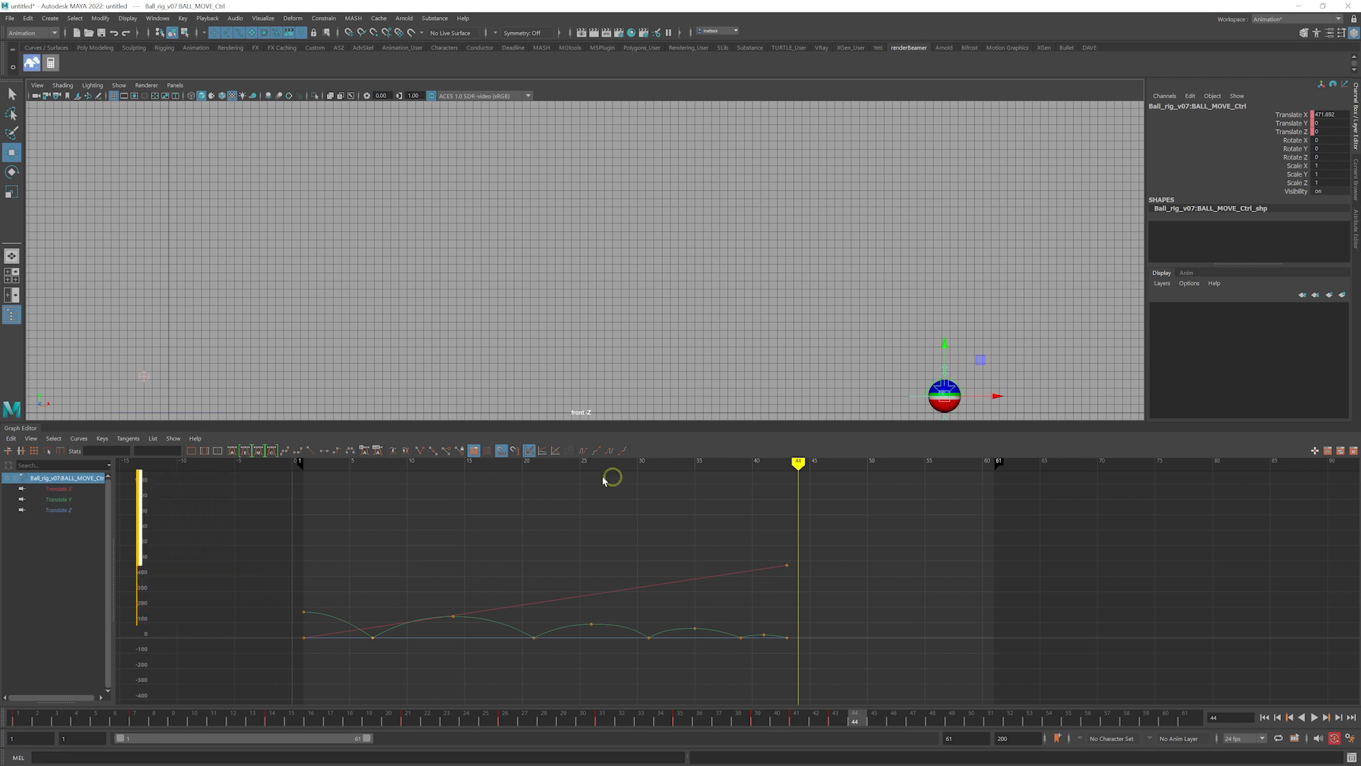
pyautogui.moveTo(555, 463)
pyautogui.mouseDown()
pyautogui.moveTo(285, 462)
pyautogui.moveTo(780, 486)
pyautogui.mouseUp()
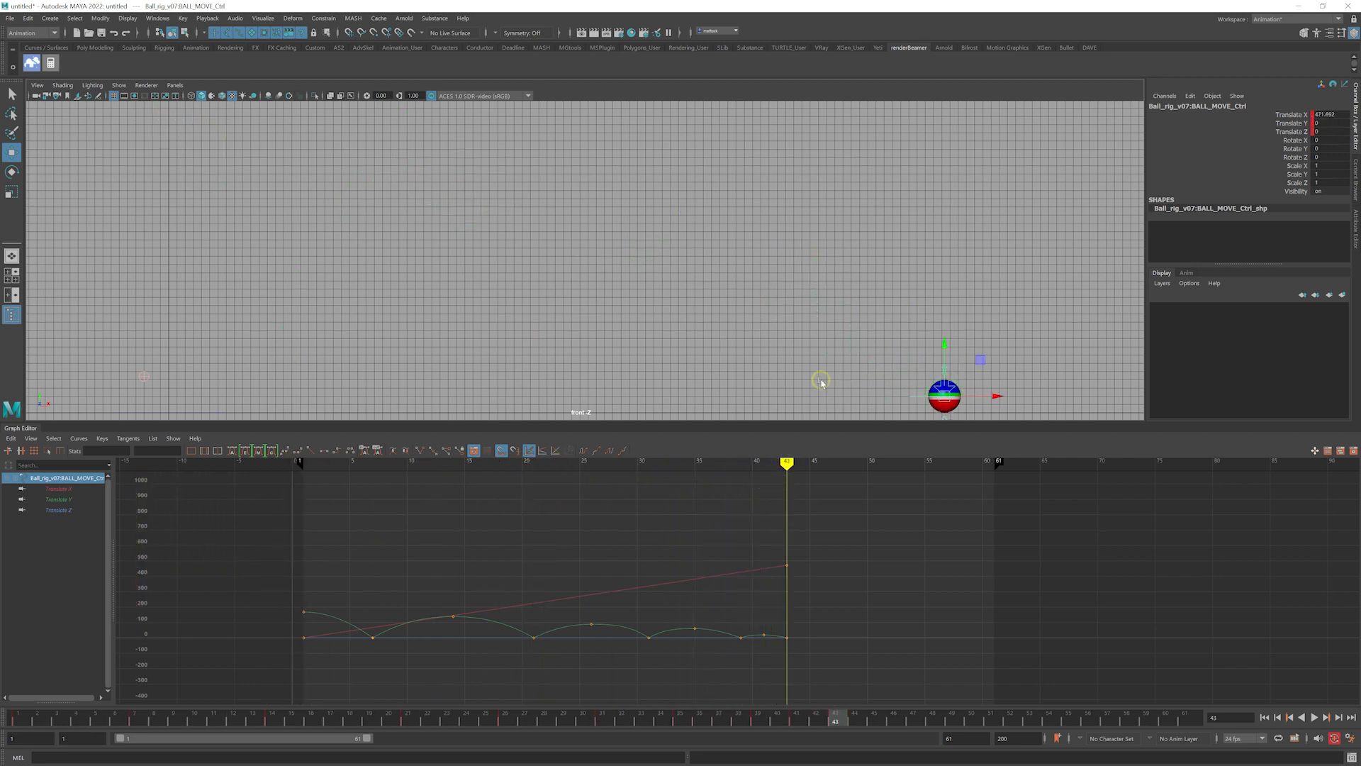
pyautogui.keyDown('alt'); pyautogui.moveTo(941, 401); pyautogui.dragTo(713, 349, button='middle'); pyautogui.keyUp('alt')
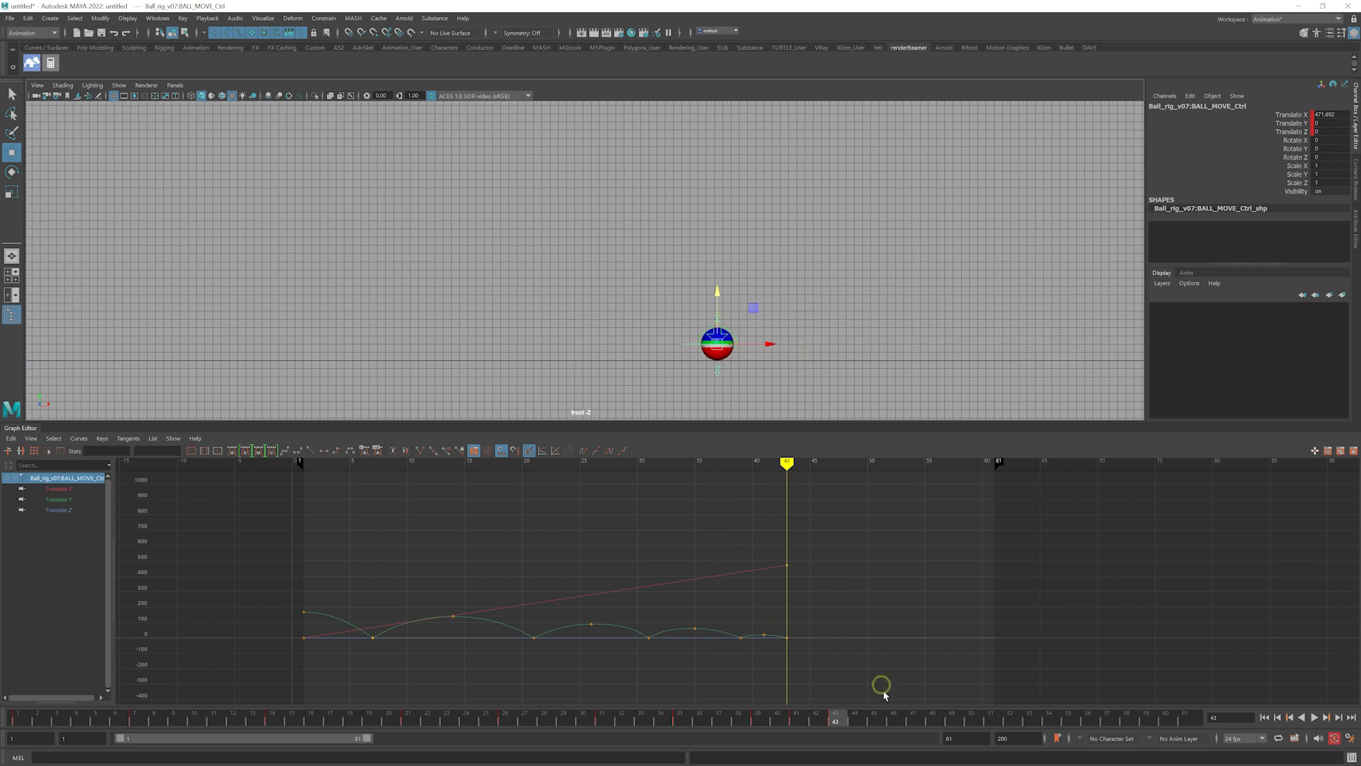
pyautogui.moveTo(834, 721)
pyautogui.mouseDown()
pyautogui.moveTo(645, 719)
pyautogui.moveTo(1163, 721)
pyautogui.mouseUp()
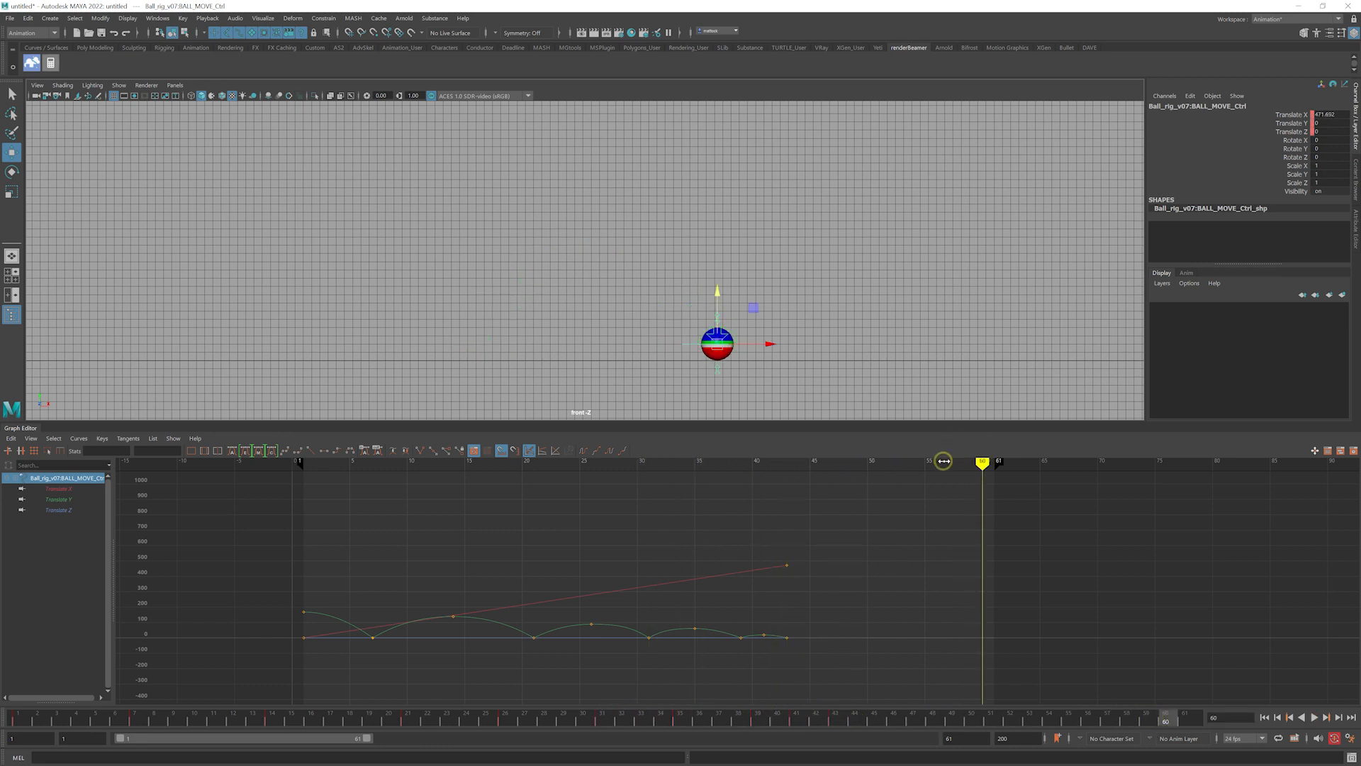
pyautogui.moveTo(772, 345); pyautogui.dragTo(1028, 353)
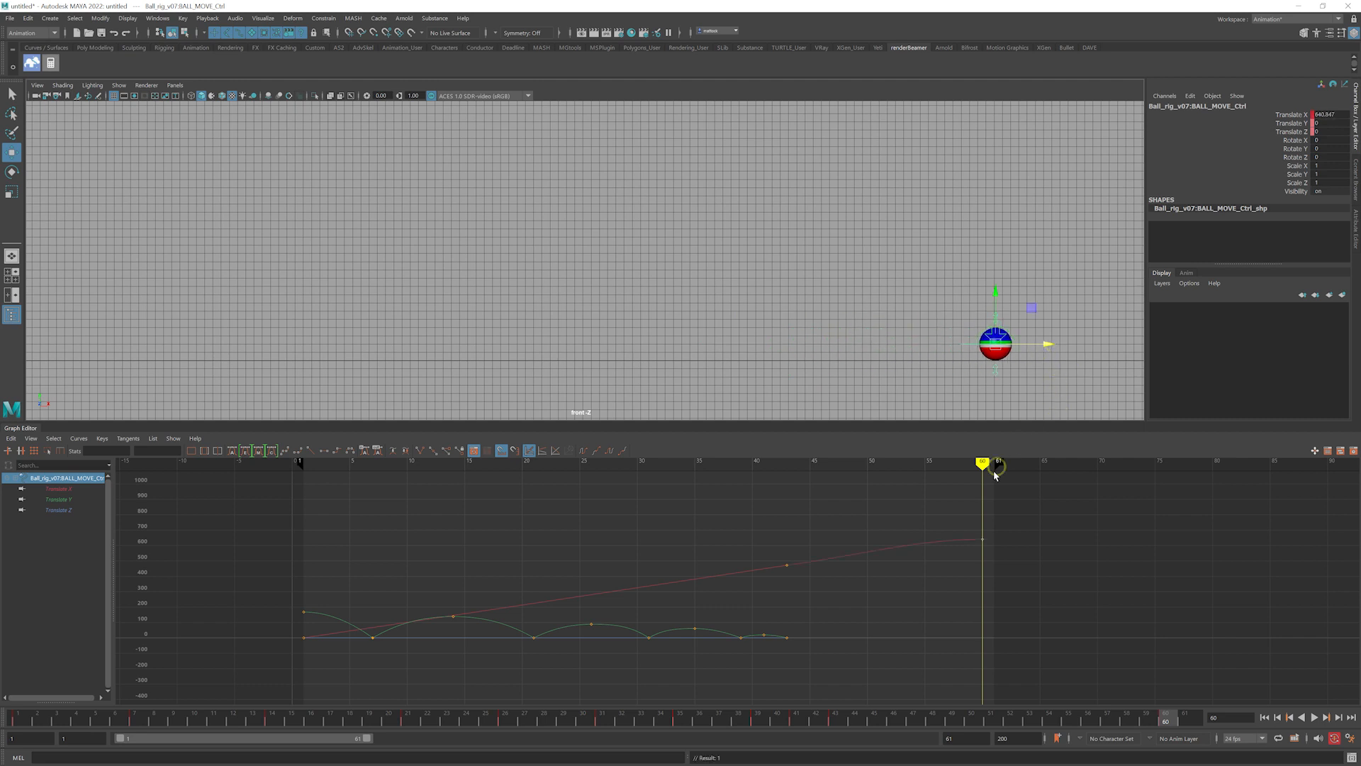
# Scrub back through the timeline and play the animation to check the forward travel after the last bounce
pyautogui.scroll(3, 905, 530)
pyautogui.keyDown('alt'); pyautogui.moveTo(934, 540); pyautogui.dragTo(798, 559, button='middle'); pyautogui.keyUp('alt')
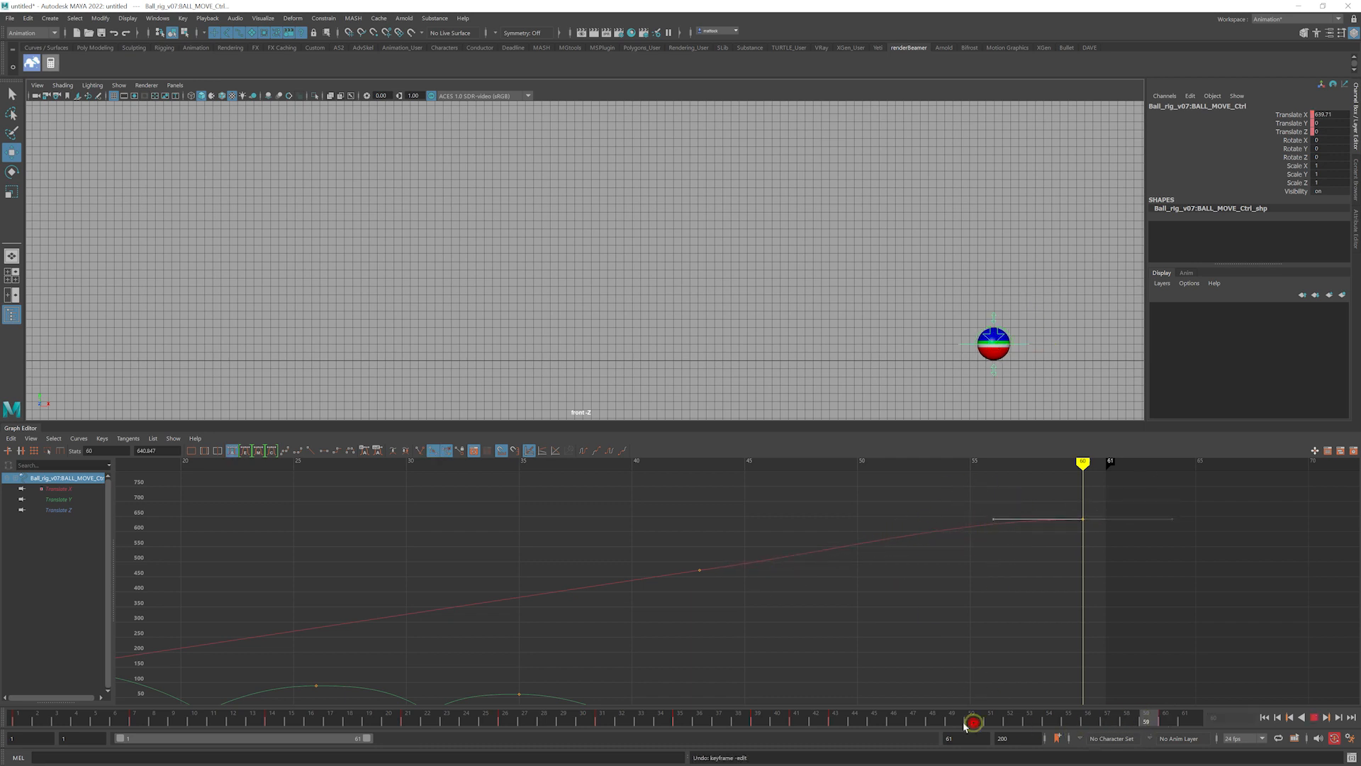
pyautogui.moveTo(969, 720); pyautogui.dragTo(368, 707)
pyautogui.hotkey('alt', 'v')
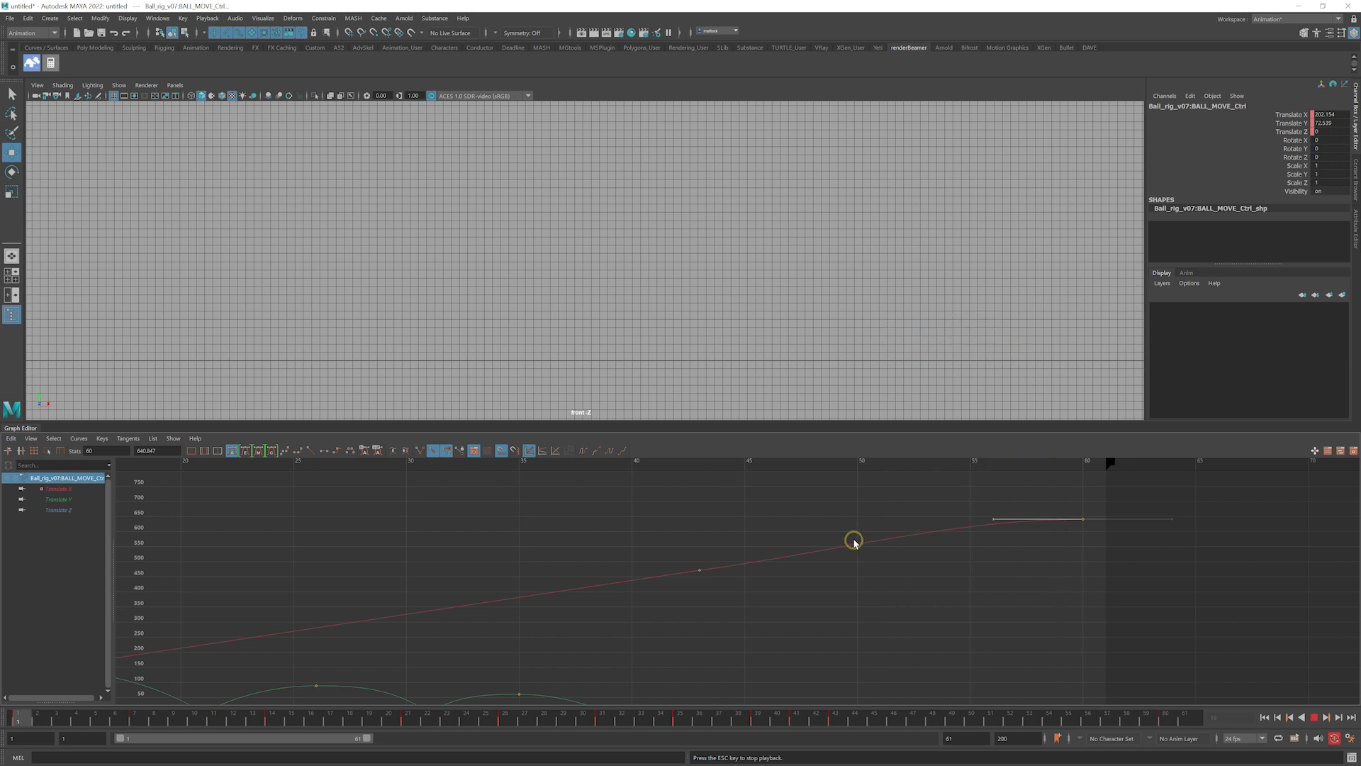
pyautogui.press('Escape')
# Extend the playback range to end at frame 100 and go to frame 60
pyautogui.press('a')
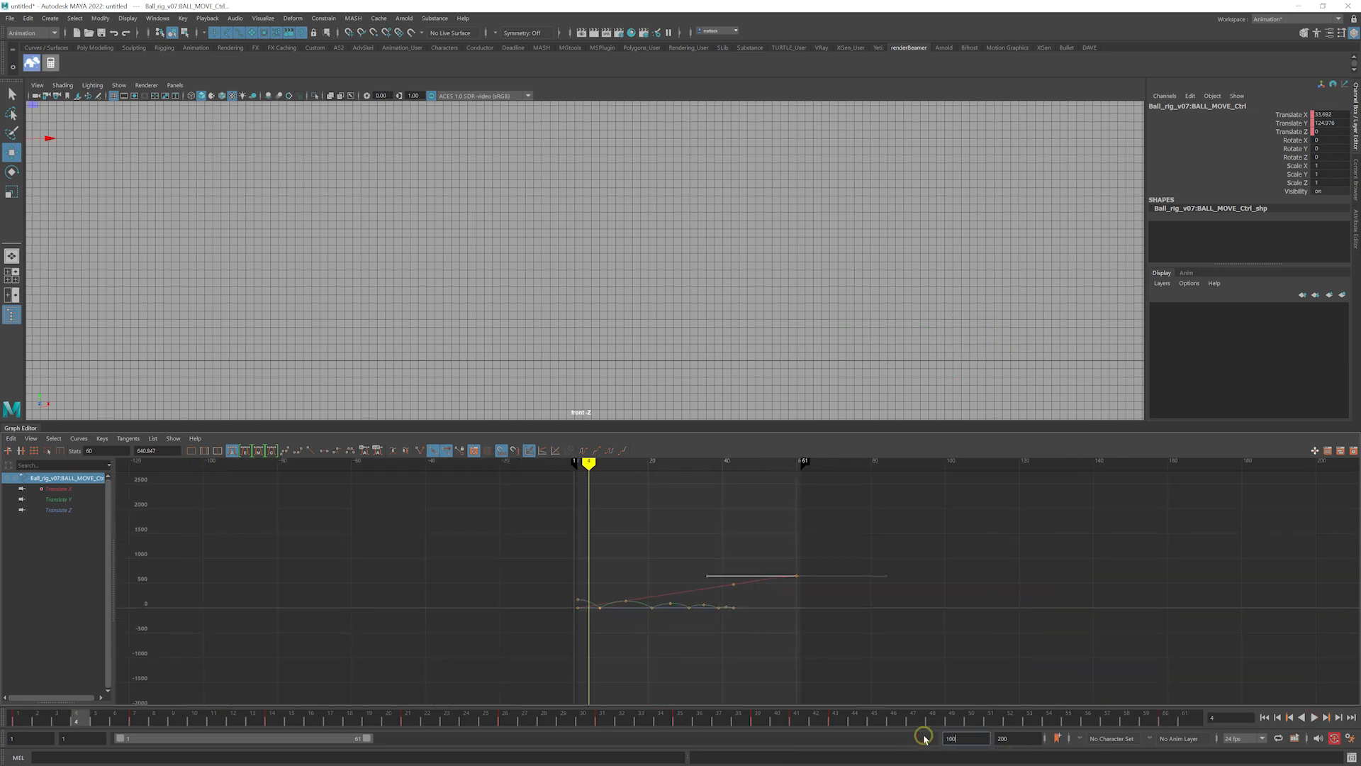
pyautogui.press('Return')
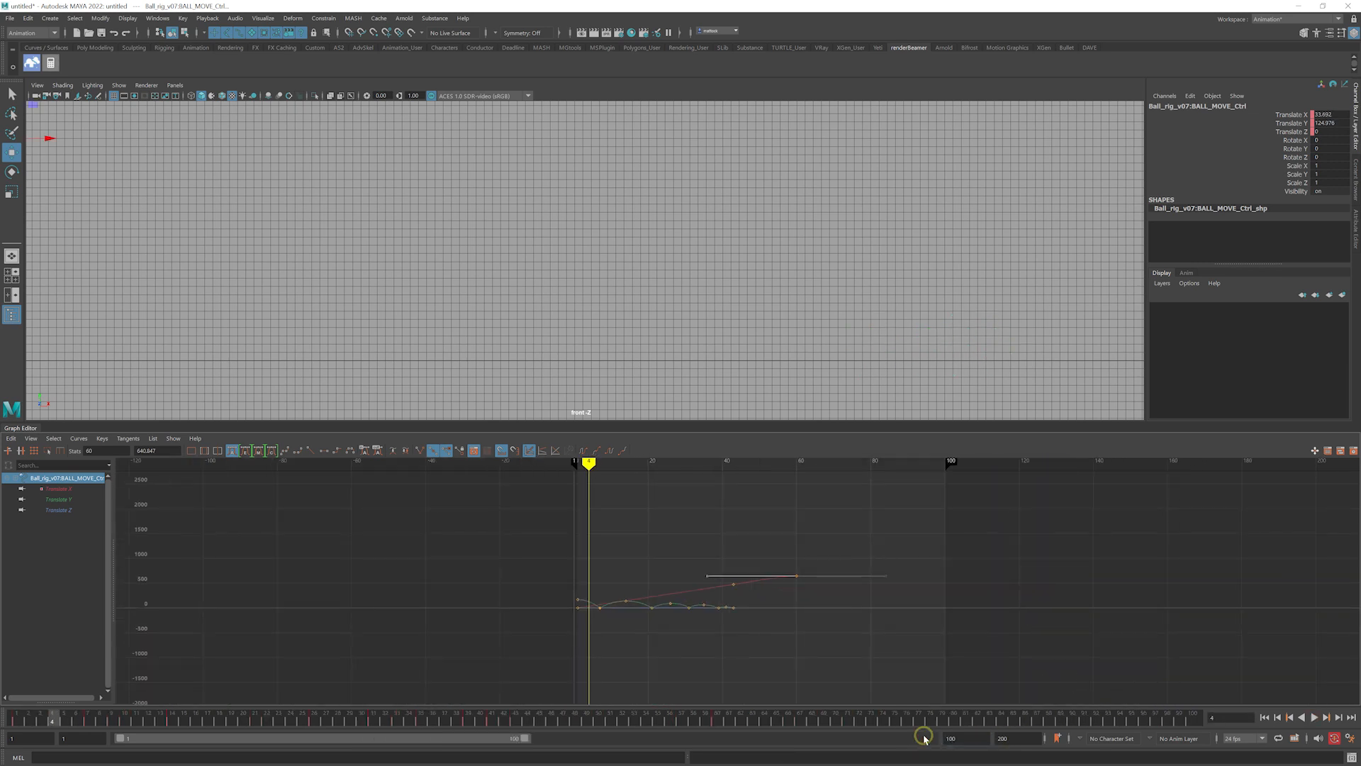
pyautogui.click(714, 721)
pyautogui.press('a')
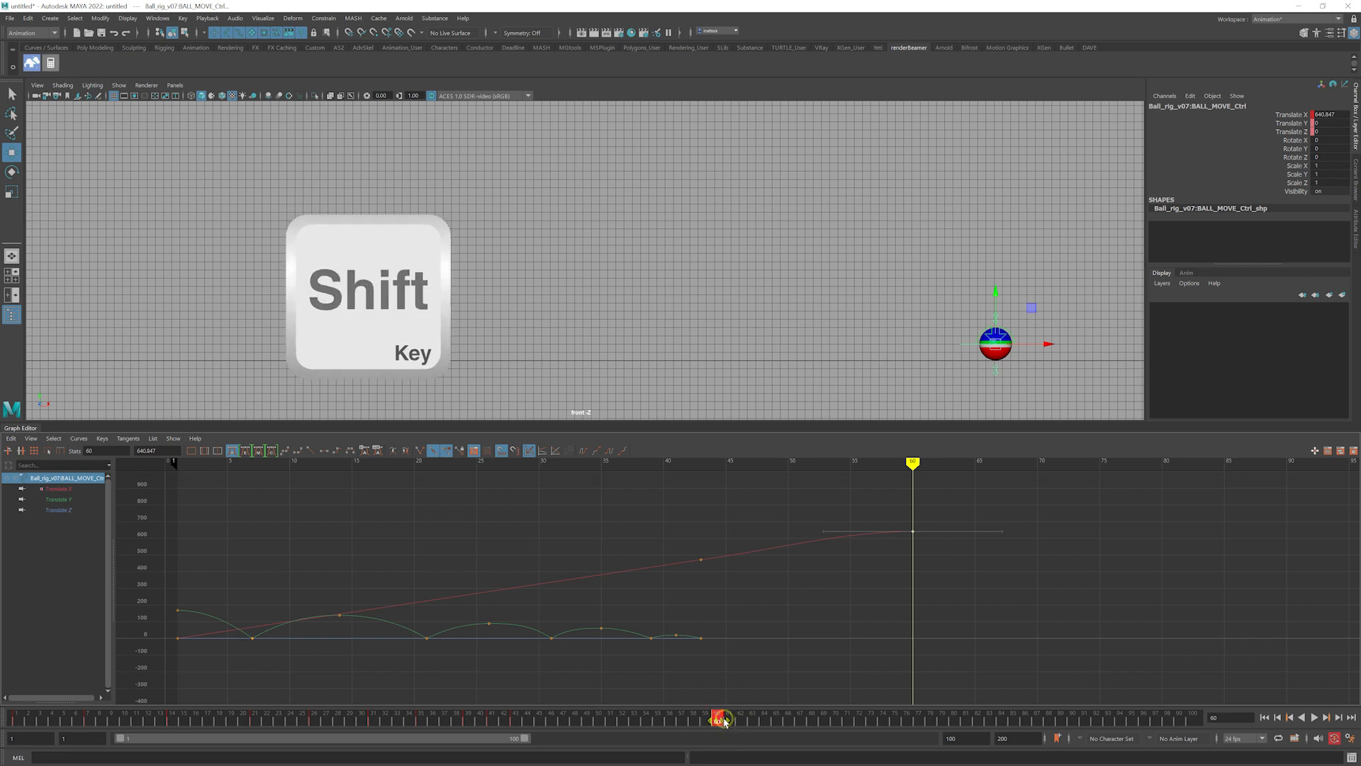
# Move the final Translate X key to frame 80, keeping its value
pyautogui.click(836, 720)
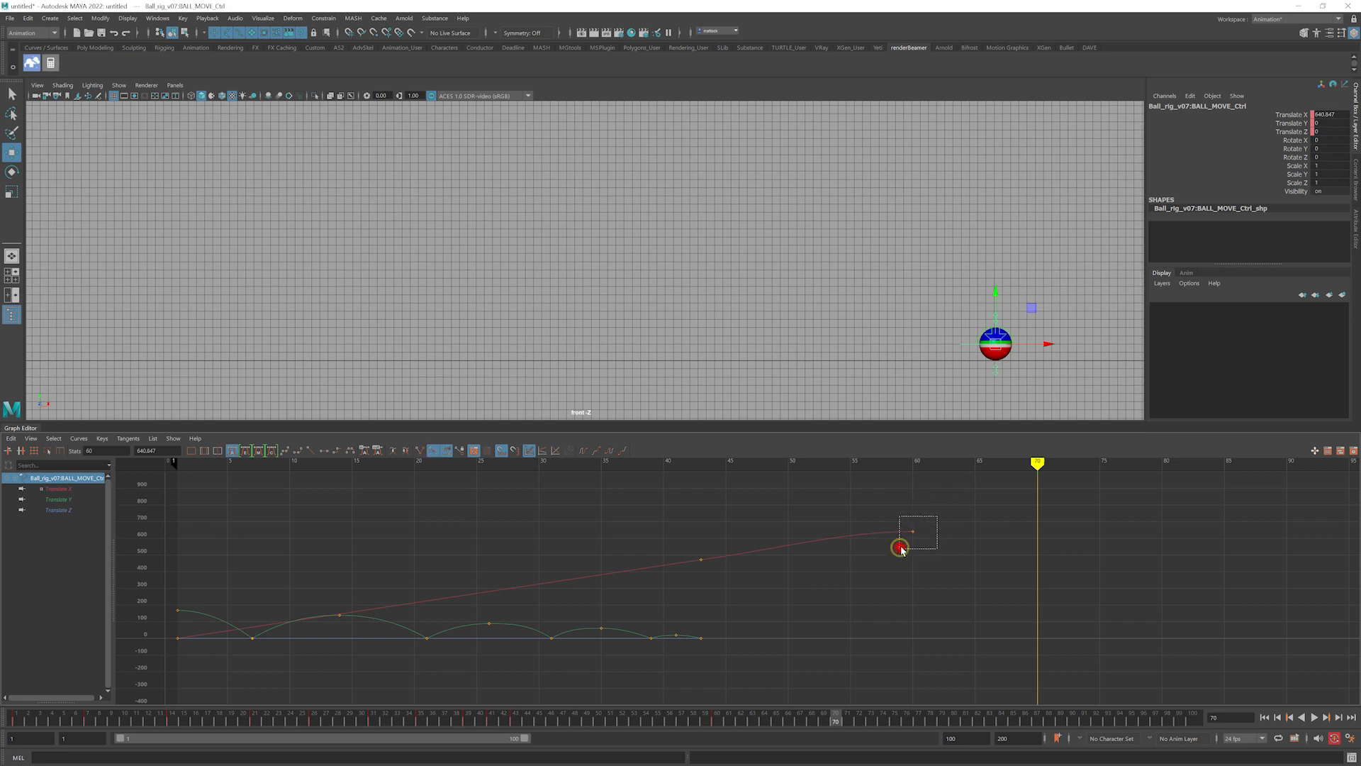
pyautogui.moveTo(900, 548); pyautogui.dragTo(902, 548)
pyautogui.keyDown('shift'); pyautogui.moveTo(902, 549); pyautogui.dragTo(1085, 545, button='middle'); pyautogui.keyUp('shift')
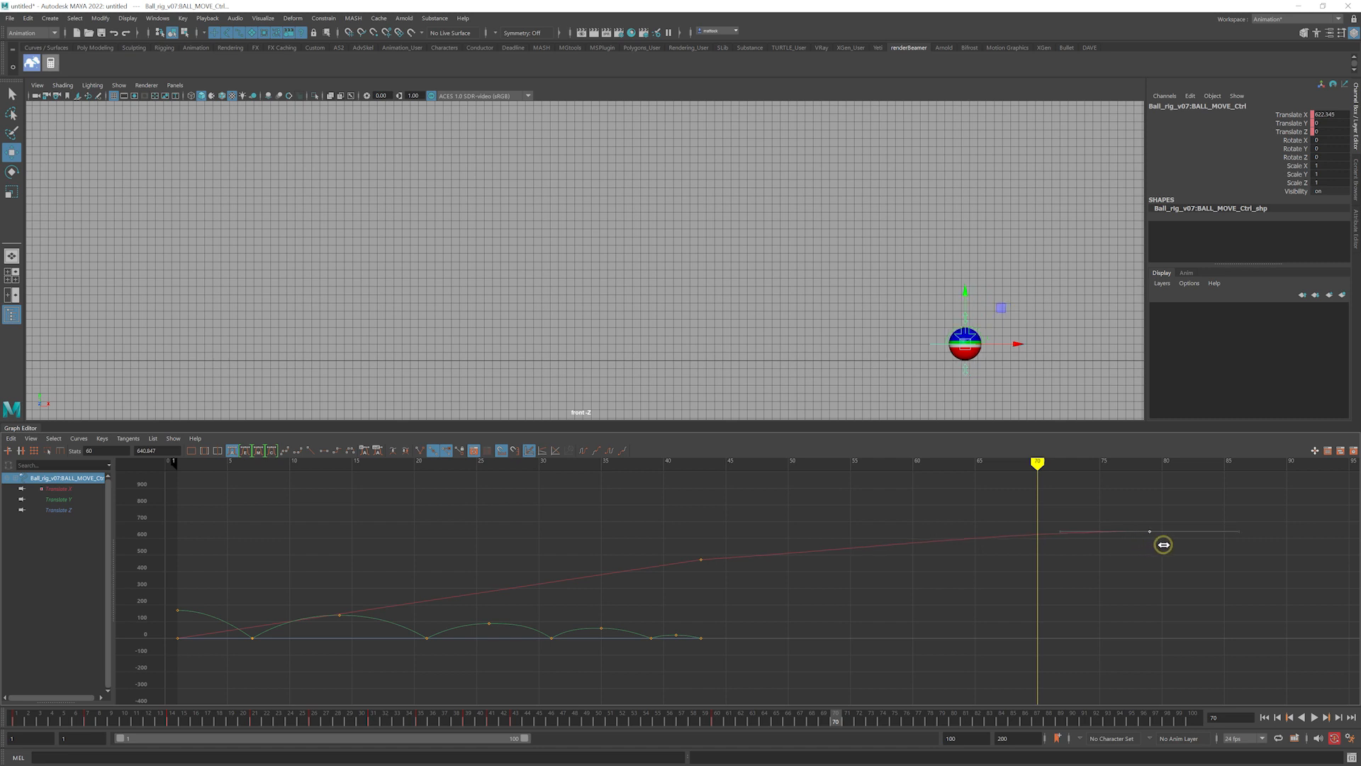
# Scrub back to frame 11 and play the animation to check the longer slow-down
pyautogui.moveTo(1037, 480)
pyautogui.mouseDown()
pyautogui.moveTo(911, 474)
pyautogui.moveTo(602, 517)
pyautogui.moveTo(1064, 502)
pyautogui.moveTo(290, 516)
pyautogui.mouseUp()
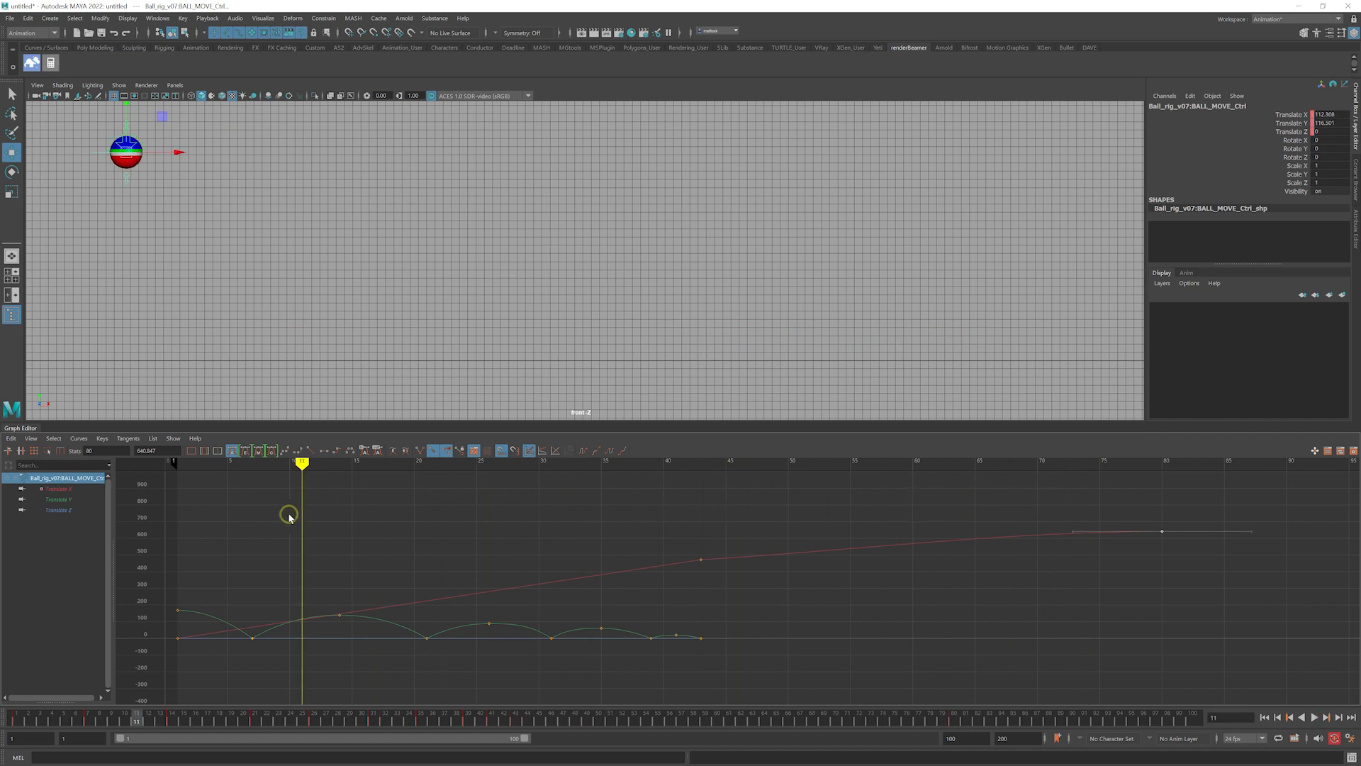
pyautogui.hotkey('alt', 'v')
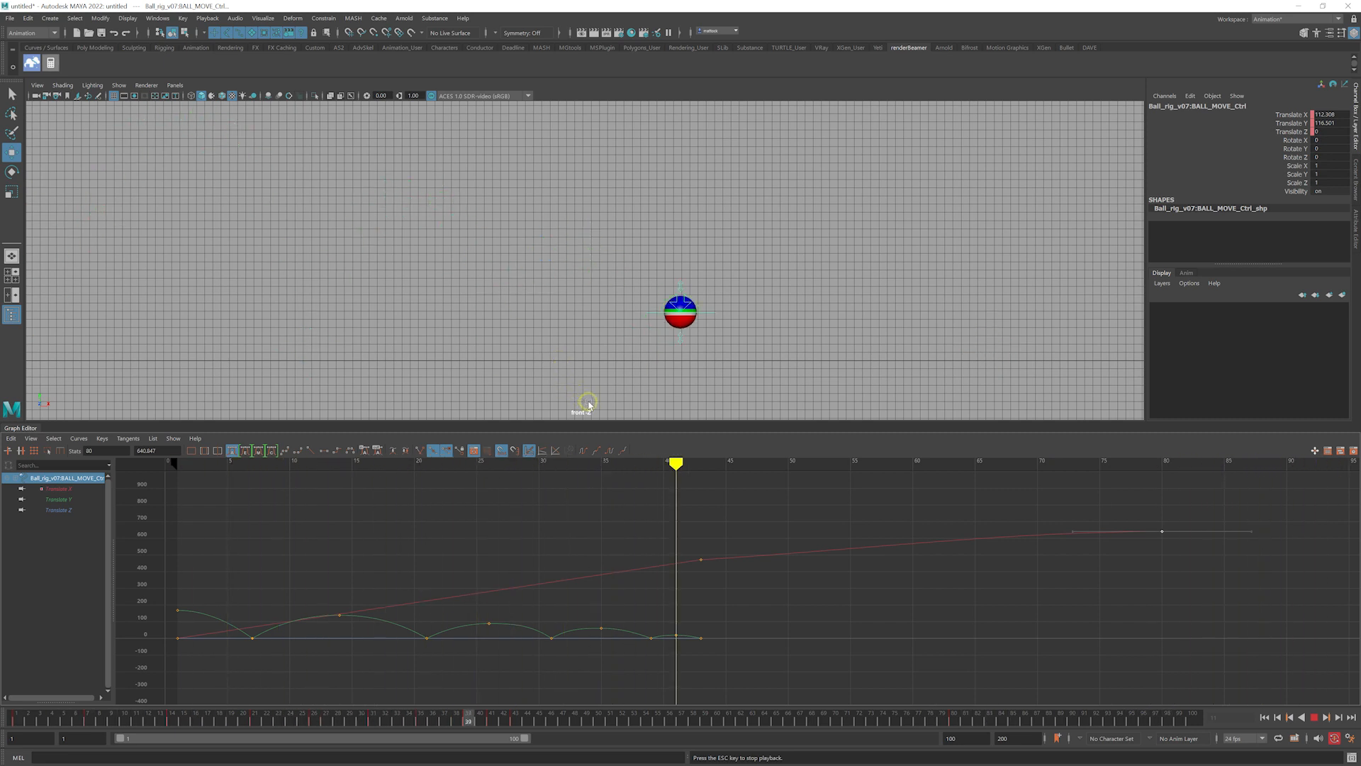
pyautogui.press('Escape')
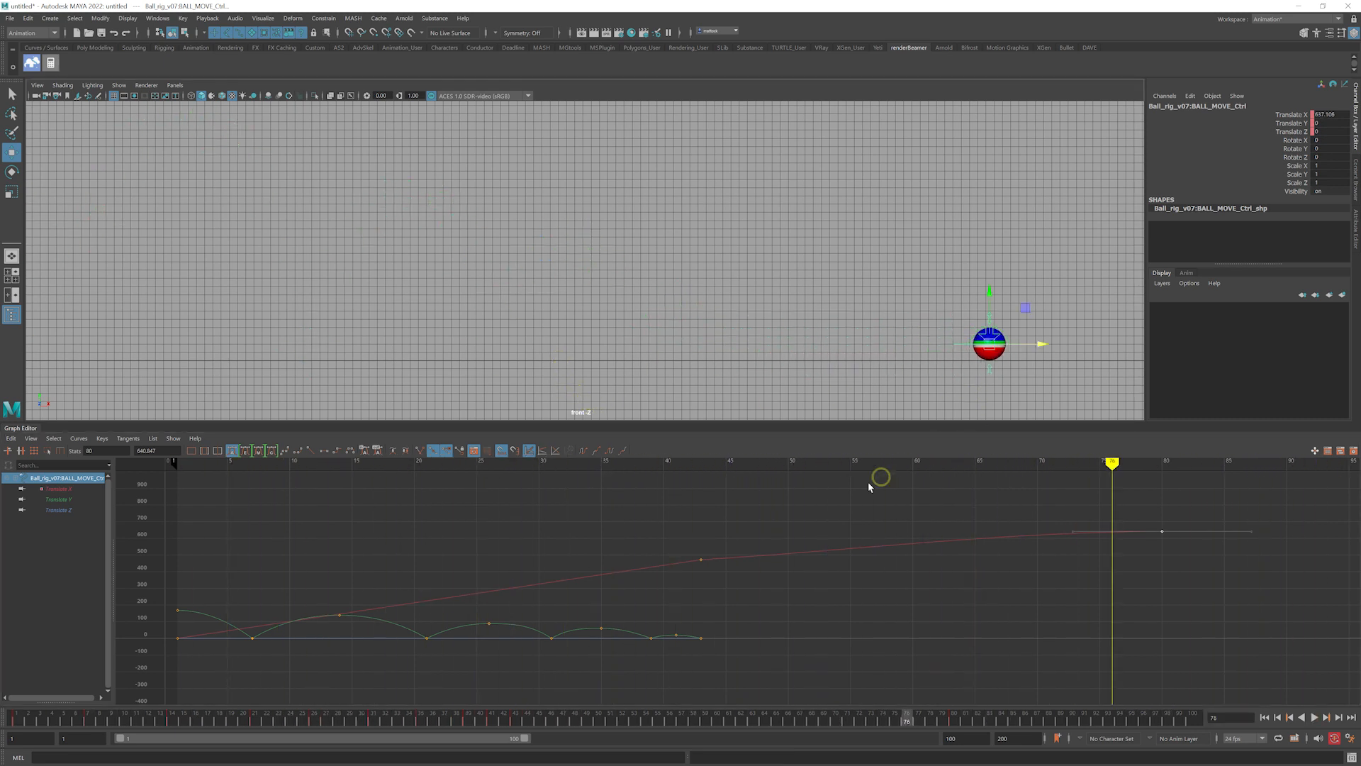
# Select the Translate X key at the kink in the curve and go to its frame, 43
pyautogui.keyDown('alt'); pyautogui.moveTo(664, 573); pyautogui.dragTo(688, 587, button='right'); pyautogui.keyUp('alt')
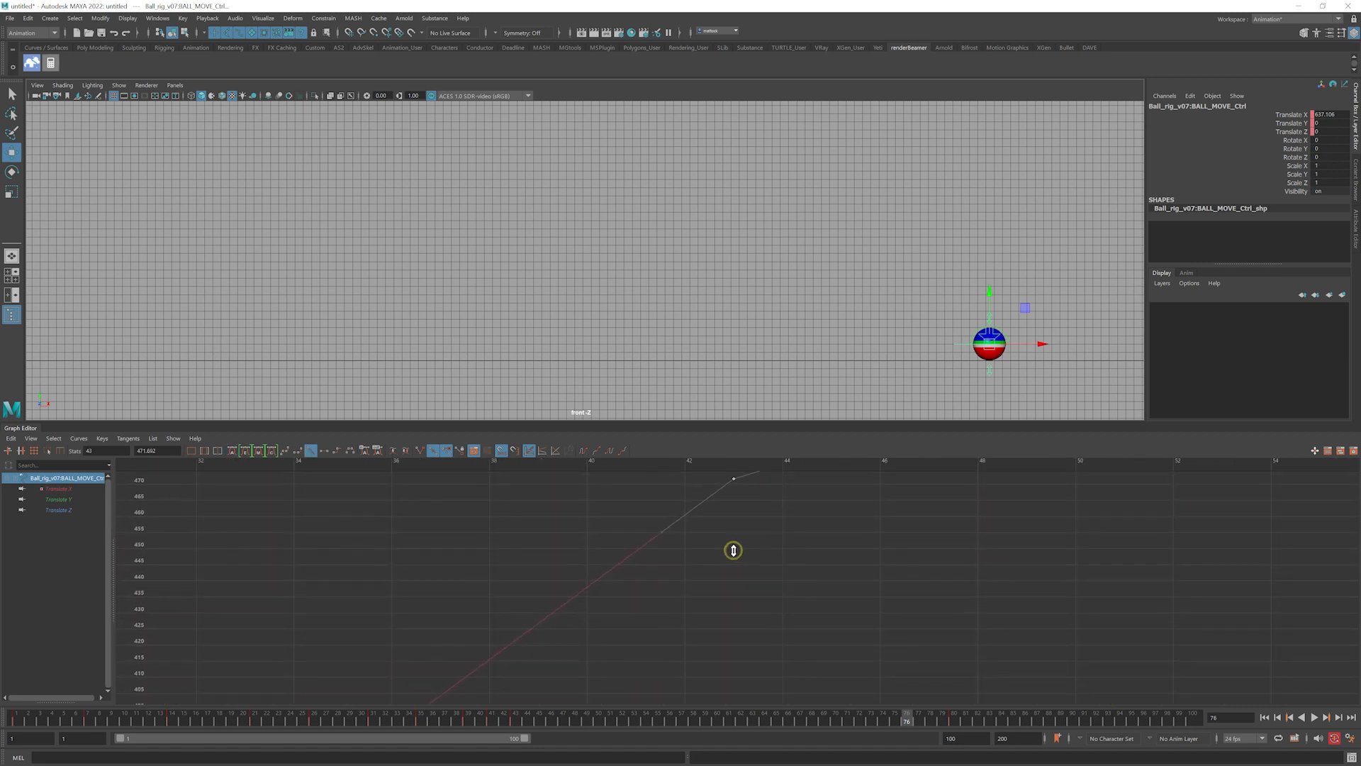
pyautogui.keyDown('alt'); pyautogui.moveTo(736, 581); pyautogui.dragTo(732, 642, button='middle'); pyautogui.keyUp('alt')
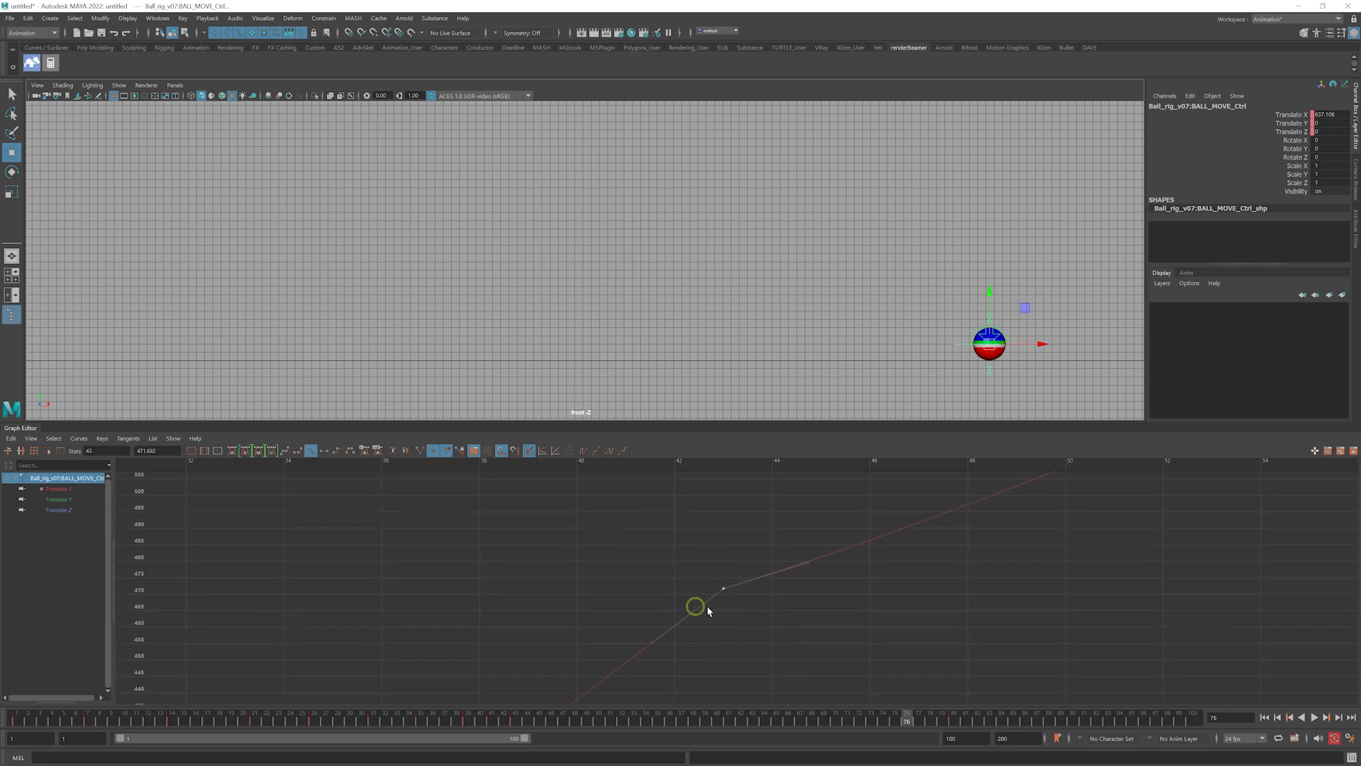
pyautogui.keyDown('alt'); pyautogui.moveTo(911, 567); pyautogui.dragTo(787, 532, button='right'); pyautogui.keyUp('alt')
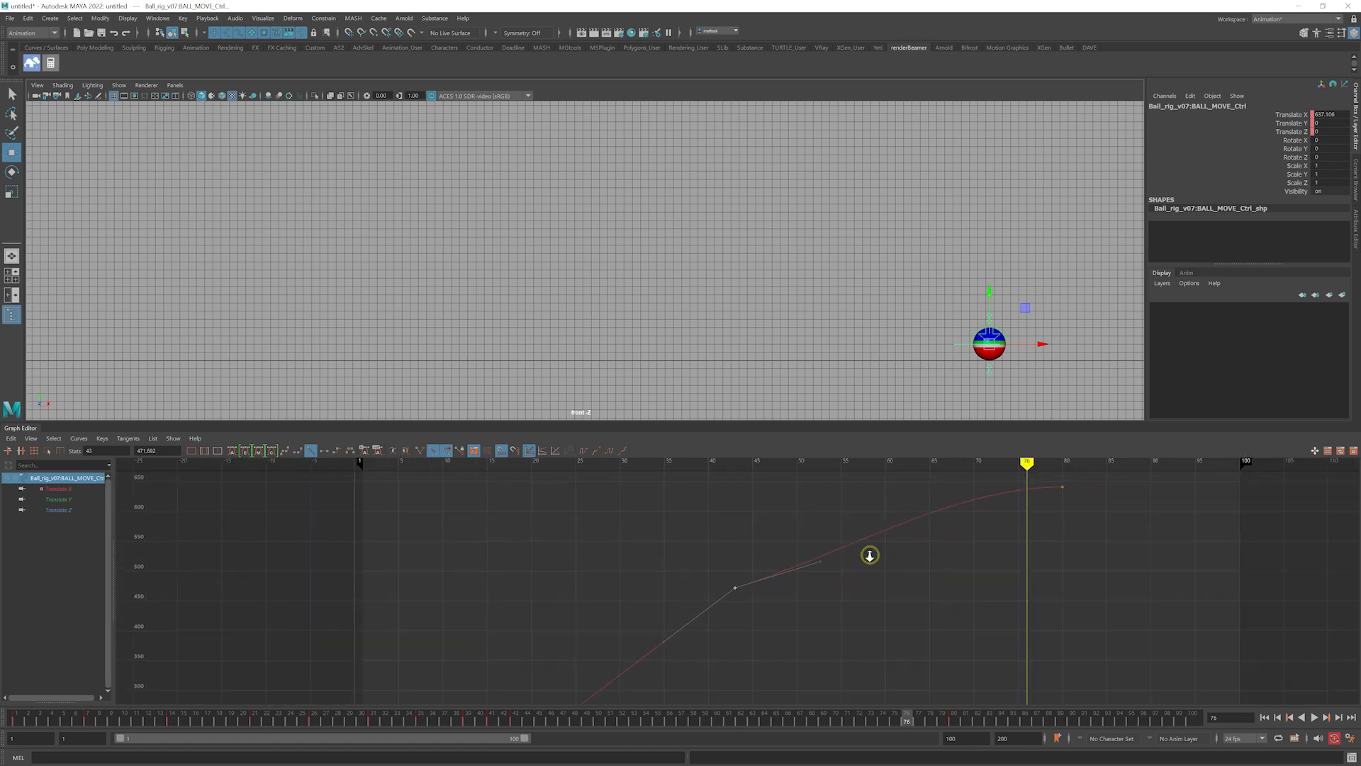
pyautogui.click(727, 466)
pyautogui.moveTo(702, 588); pyautogui.dragTo(751, 638)
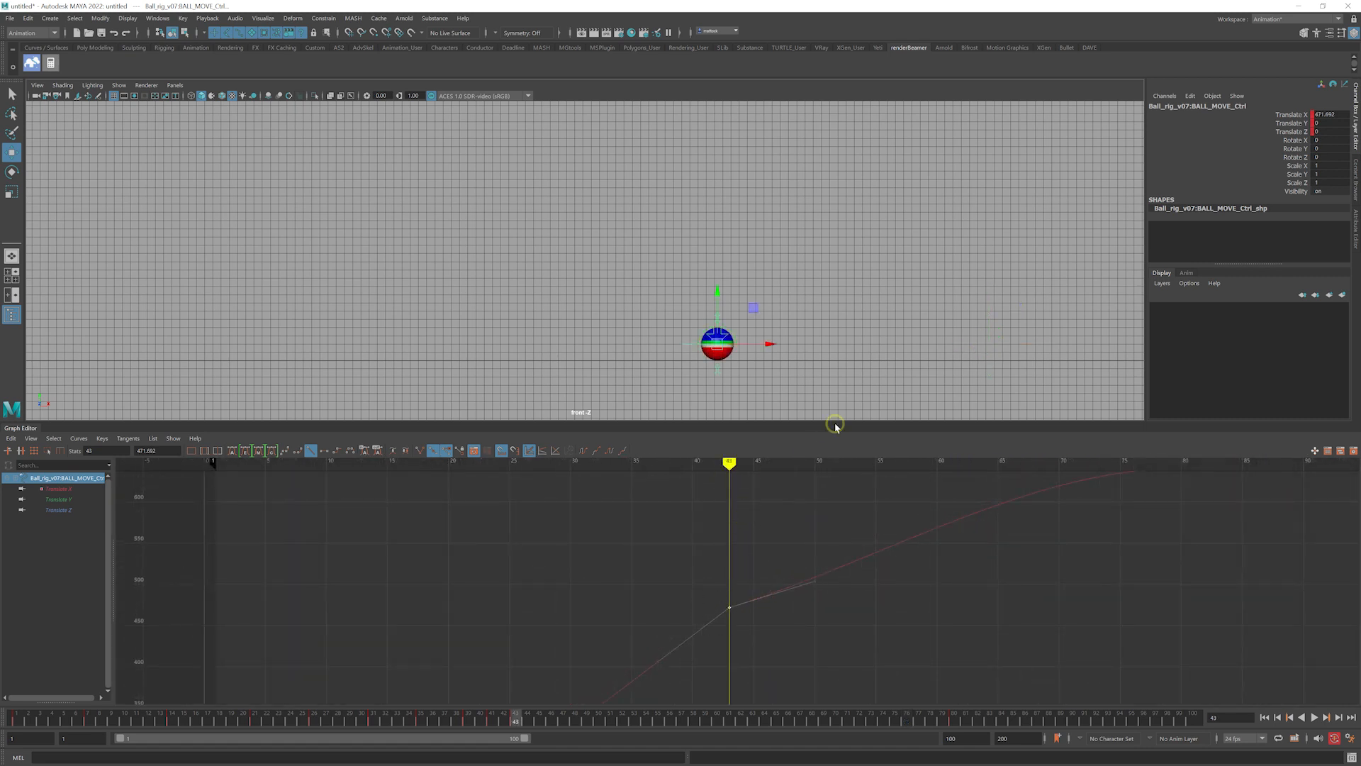
# Break the tangents of the Translate X key at frame 43
pyautogui.click(322, 451)
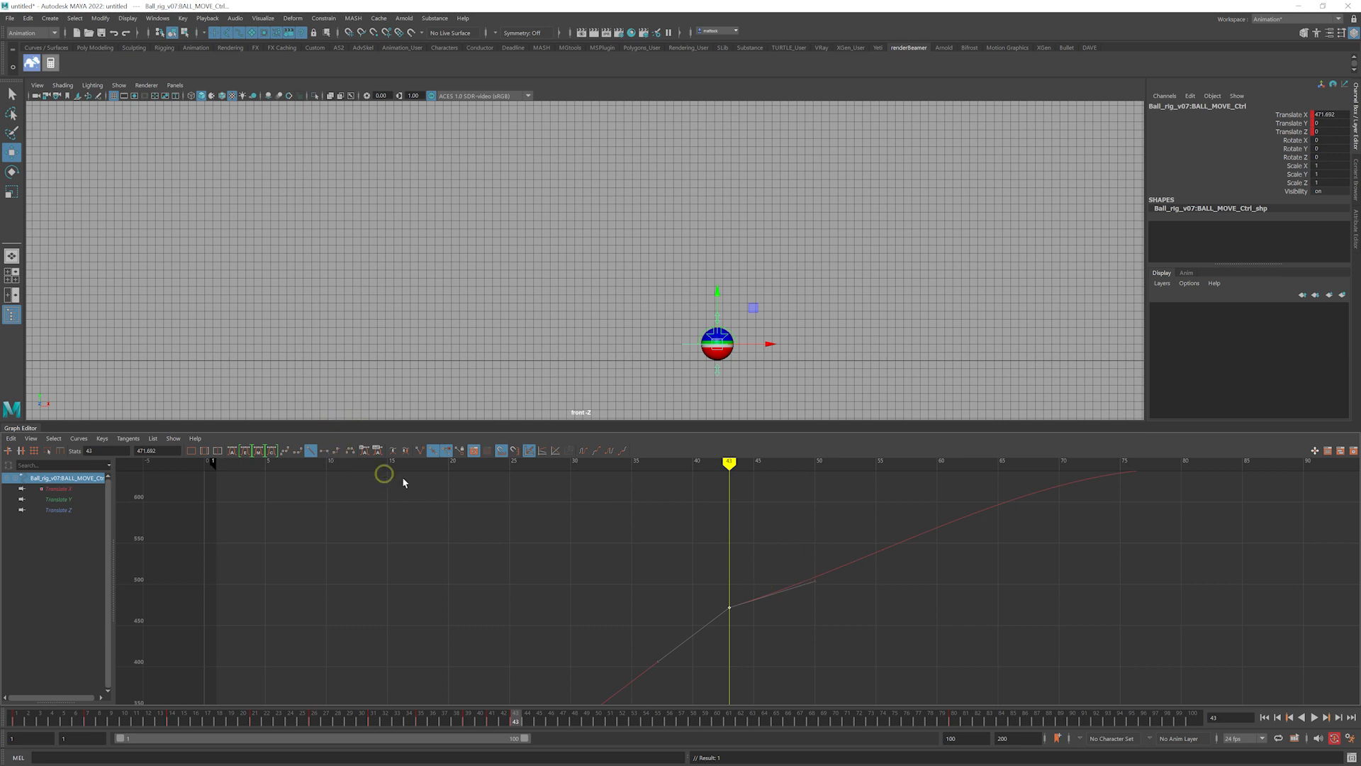
pyautogui.keyDown('alt'); pyautogui.moveTo(823, 577); pyautogui.dragTo(742, 577, button='right'); pyautogui.keyUp('alt')
pyautogui.keyDown('alt'); pyautogui.moveTo(742, 577); pyautogui.dragTo(775, 563, button='middle'); pyautogui.keyUp('alt')
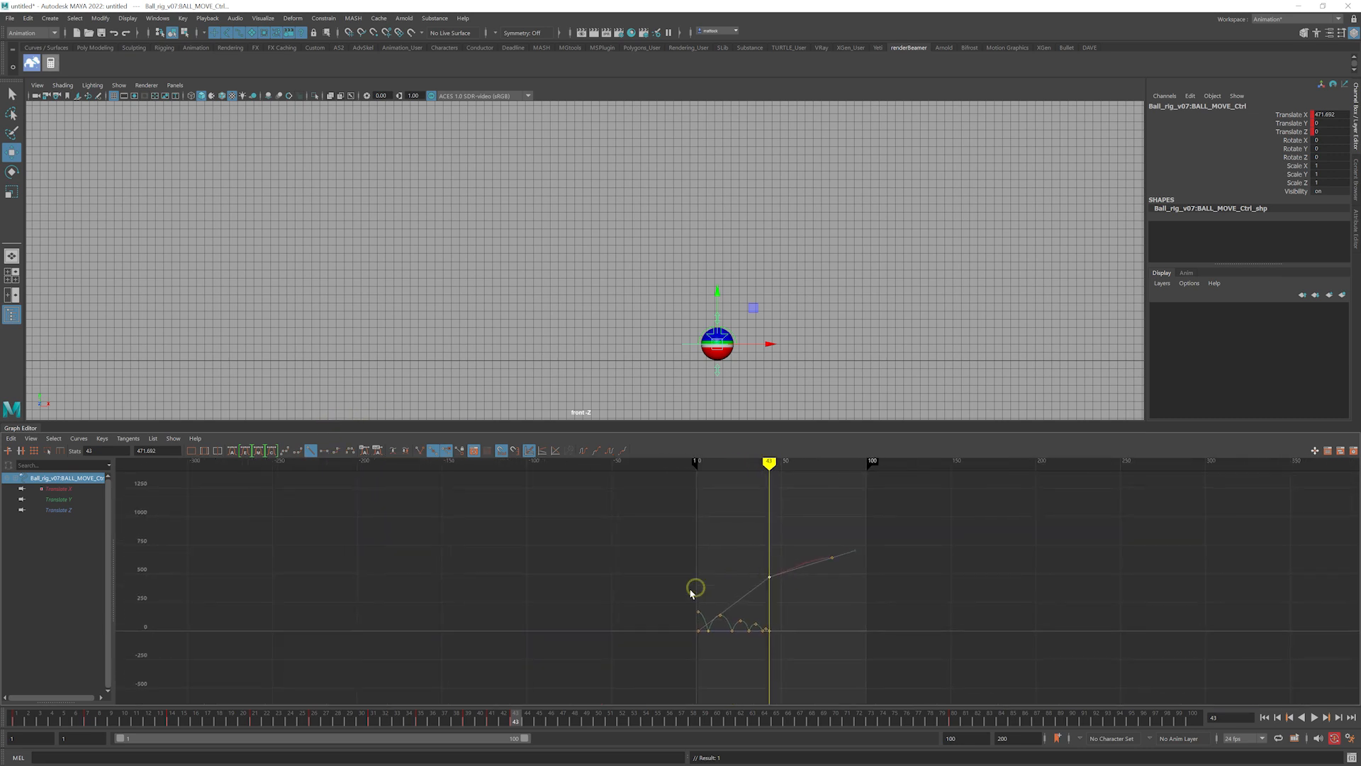
pyautogui.keyDown('alt'); pyautogui.moveTo(627, 614); pyautogui.dragTo(709, 575, button='right'); pyautogui.keyUp('alt')
pyautogui.keyDown('alt'); pyautogui.moveTo(703, 572); pyautogui.dragTo(521, 614, button='middle'); pyautogui.keyUp('alt')
pyautogui.keyDown('alt'); pyautogui.moveTo(695, 553); pyautogui.dragTo(537, 604, button='middle'); pyautogui.keyUp('alt')
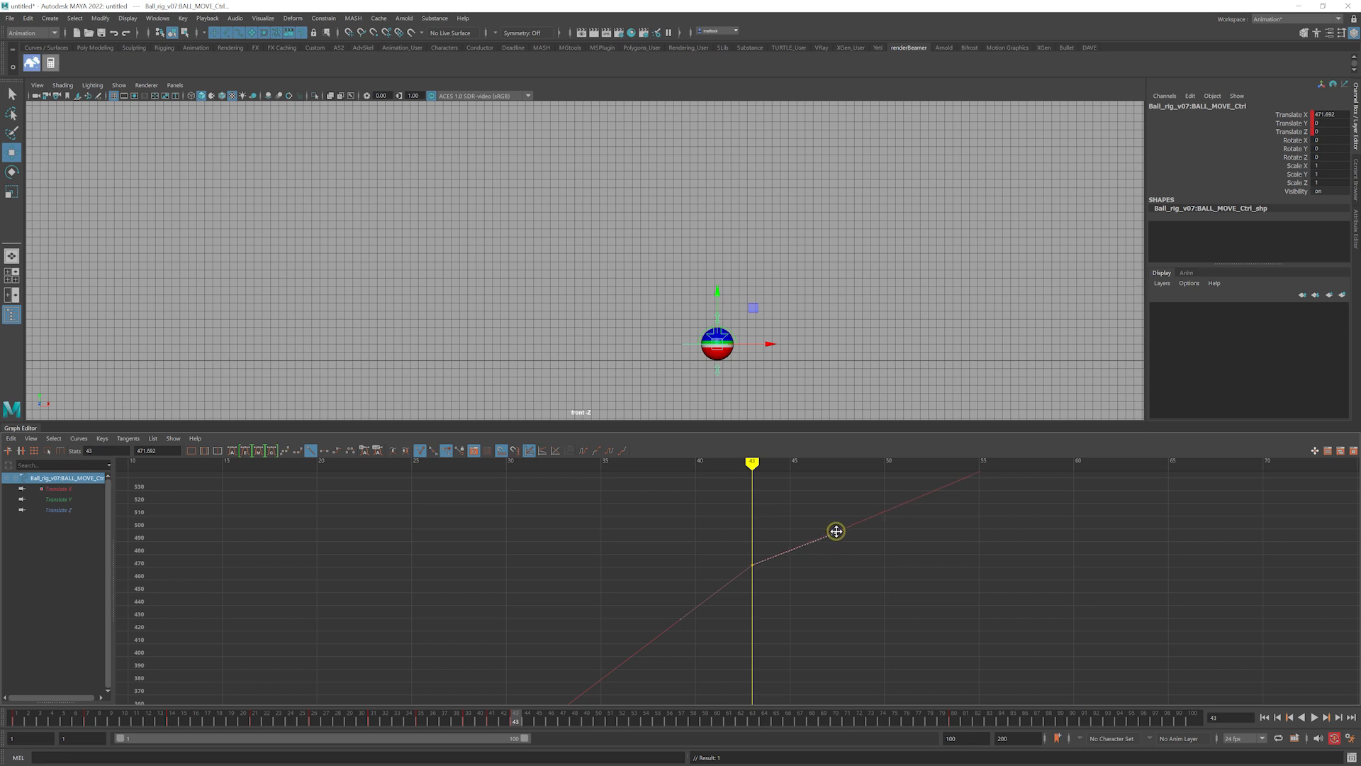
# Angle the outgoing tangent of the frame 43 Translate X key to continue the incoming line's slope smoothly
pyautogui.scroll(4, 803, 528)
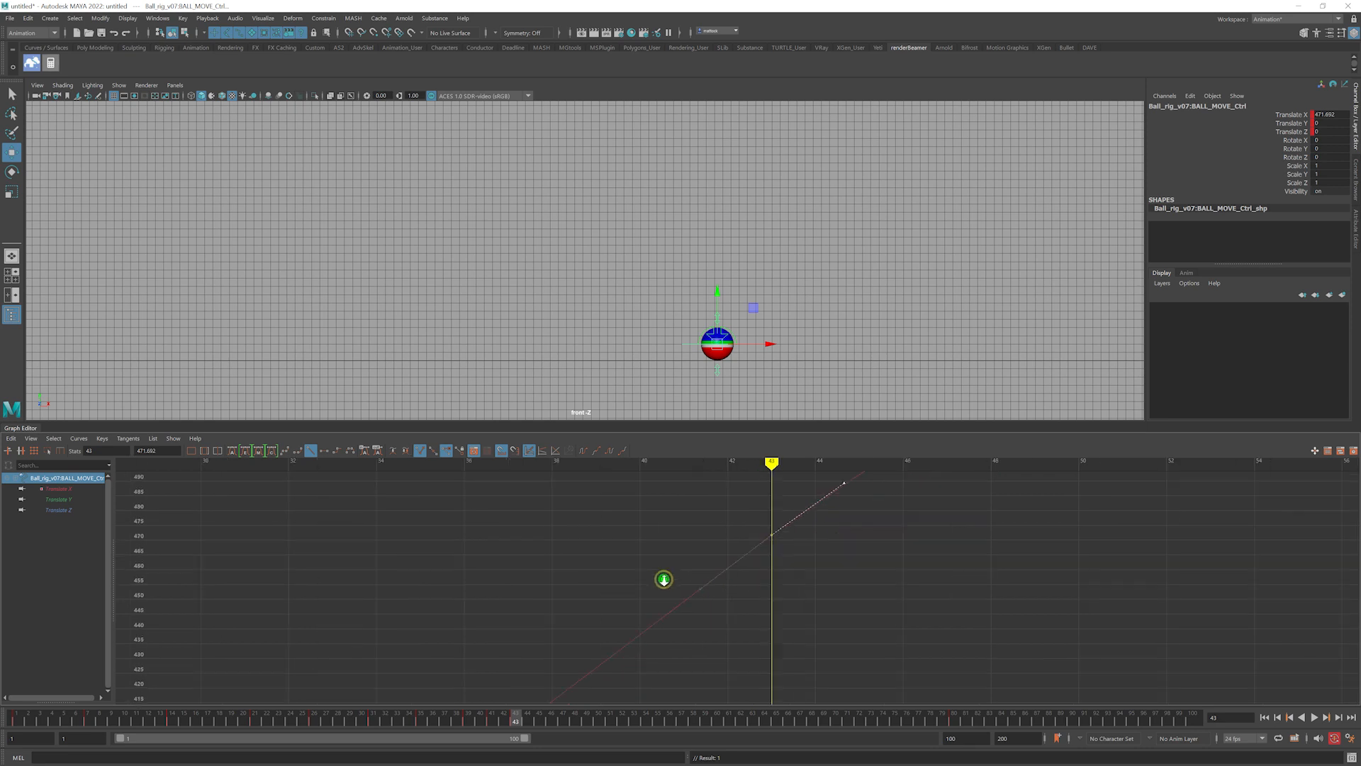
pyautogui.scroll(5, 539, 608)
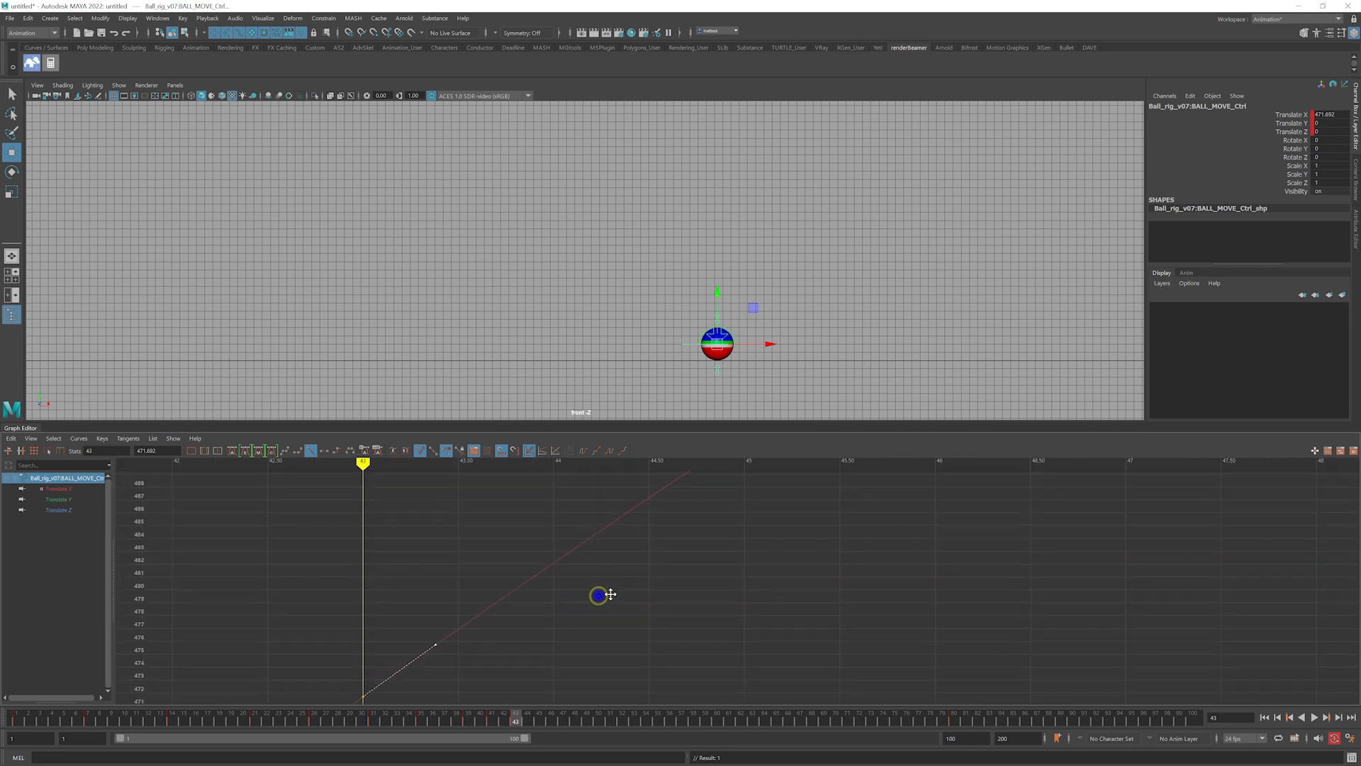
pyautogui.scroll(-15, 892, 554)
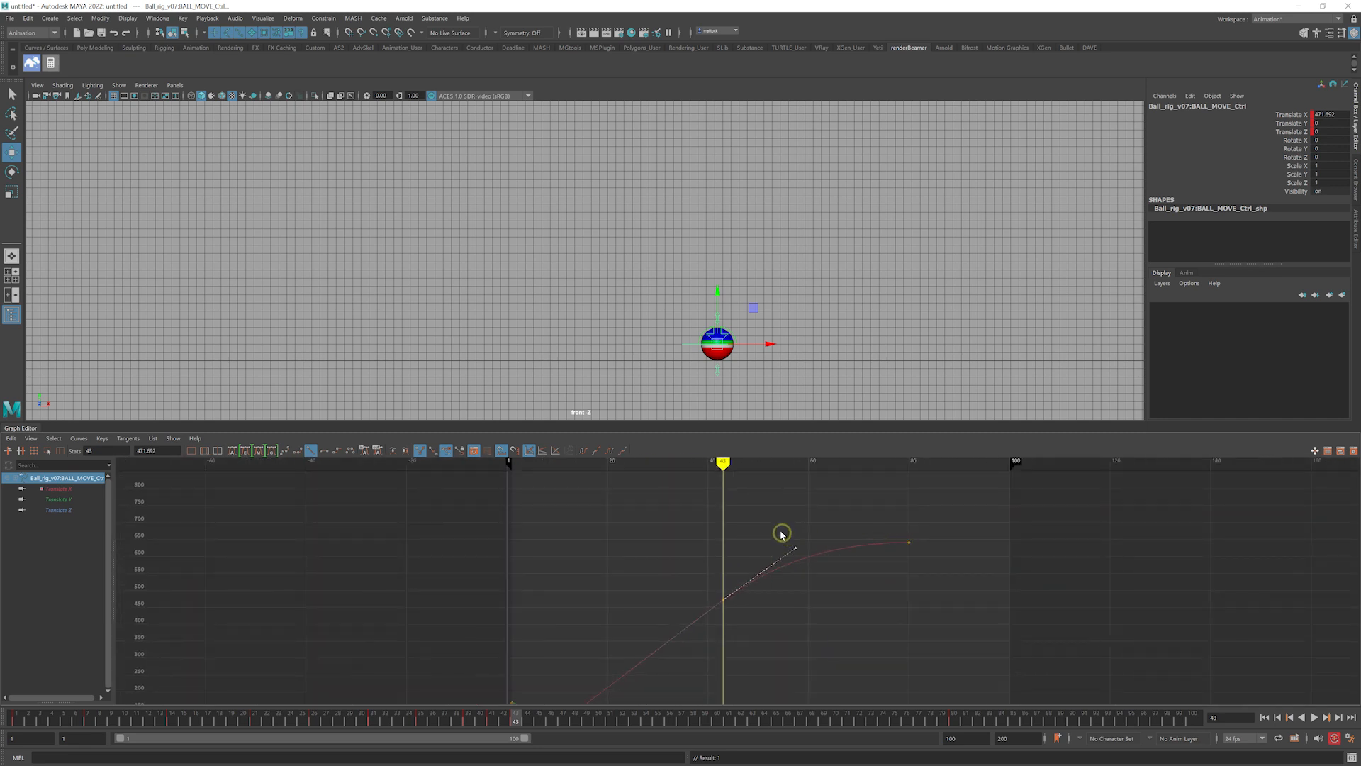
pyautogui.scroll(4, 771, 567)
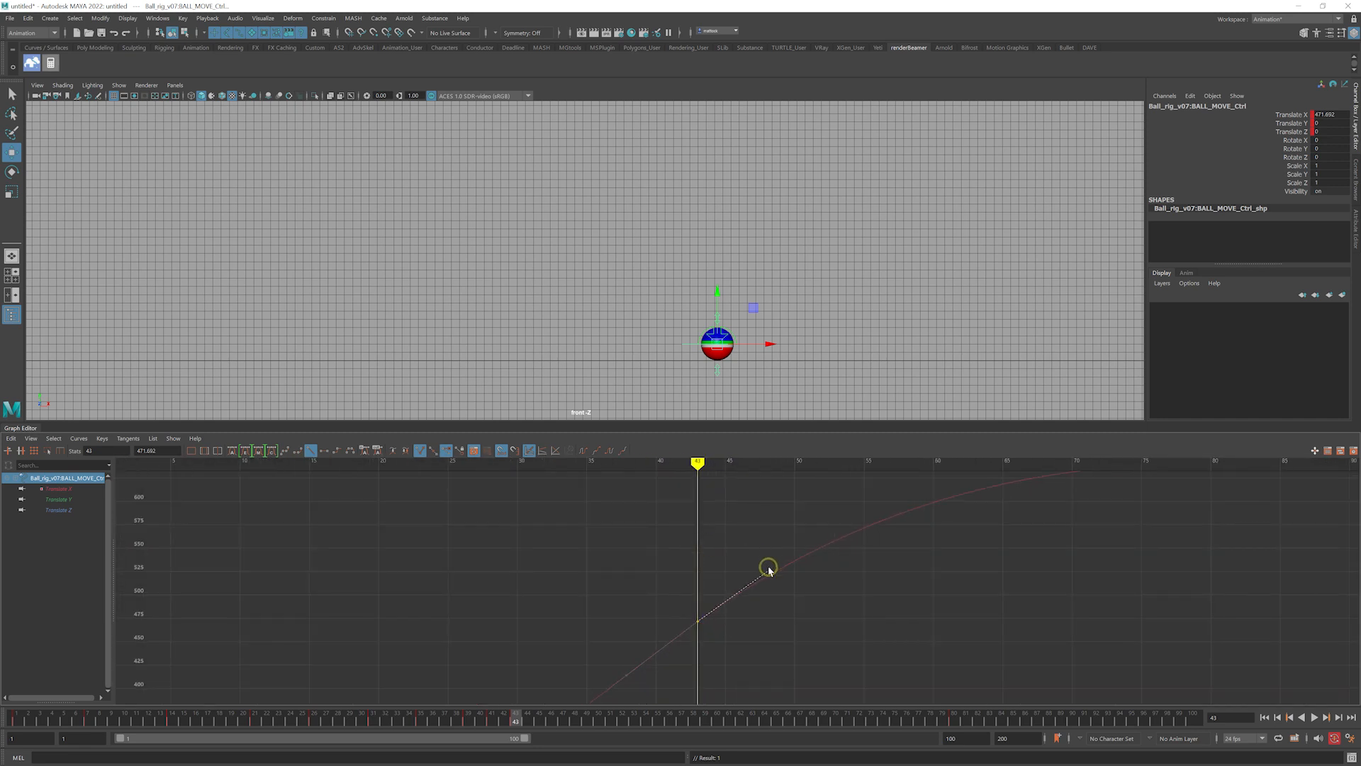
pyautogui.keyDown('alt'); pyautogui.moveTo(714, 619); pyautogui.dragTo(705, 578, button='middle'); pyautogui.keyUp('alt')
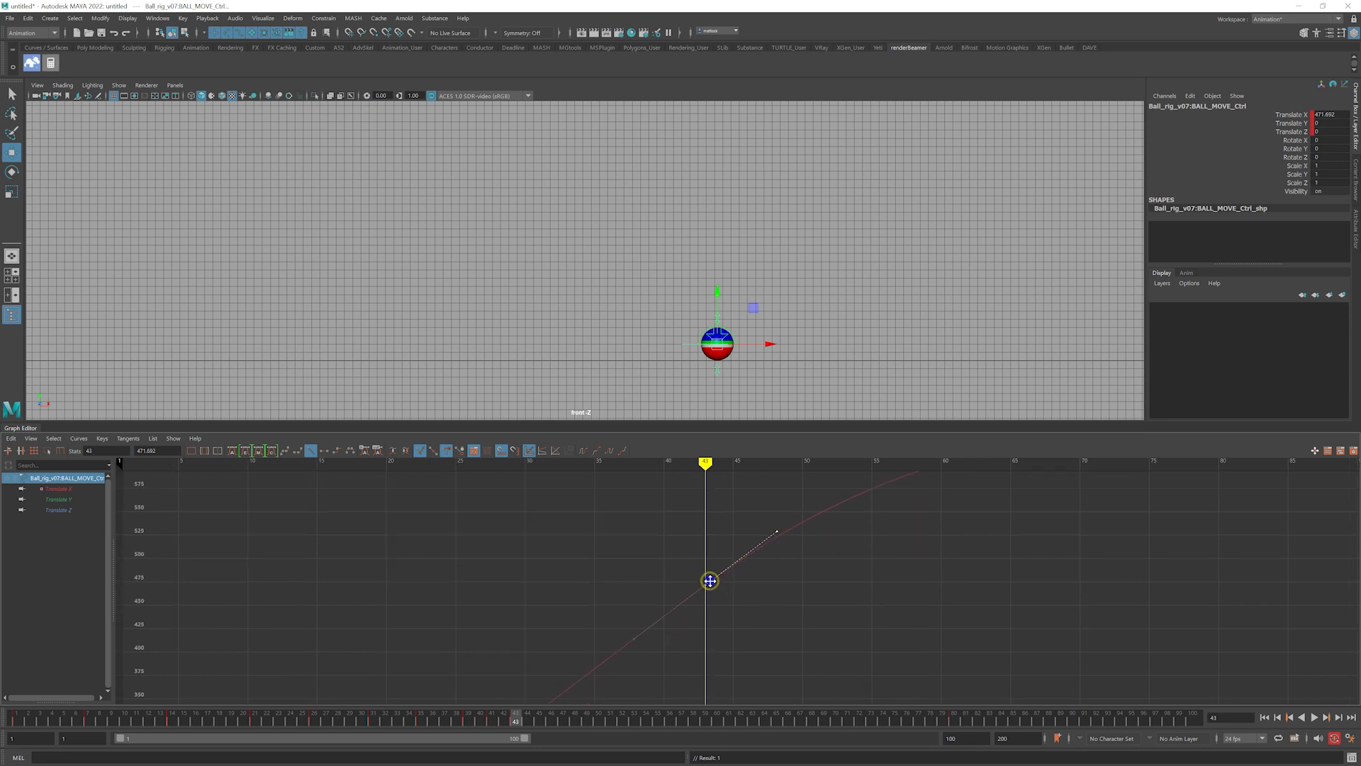
pyautogui.keyDown('alt'); pyautogui.moveTo(892, 554); pyautogui.dragTo(845, 556, button='right'); pyautogui.keyUp('alt')
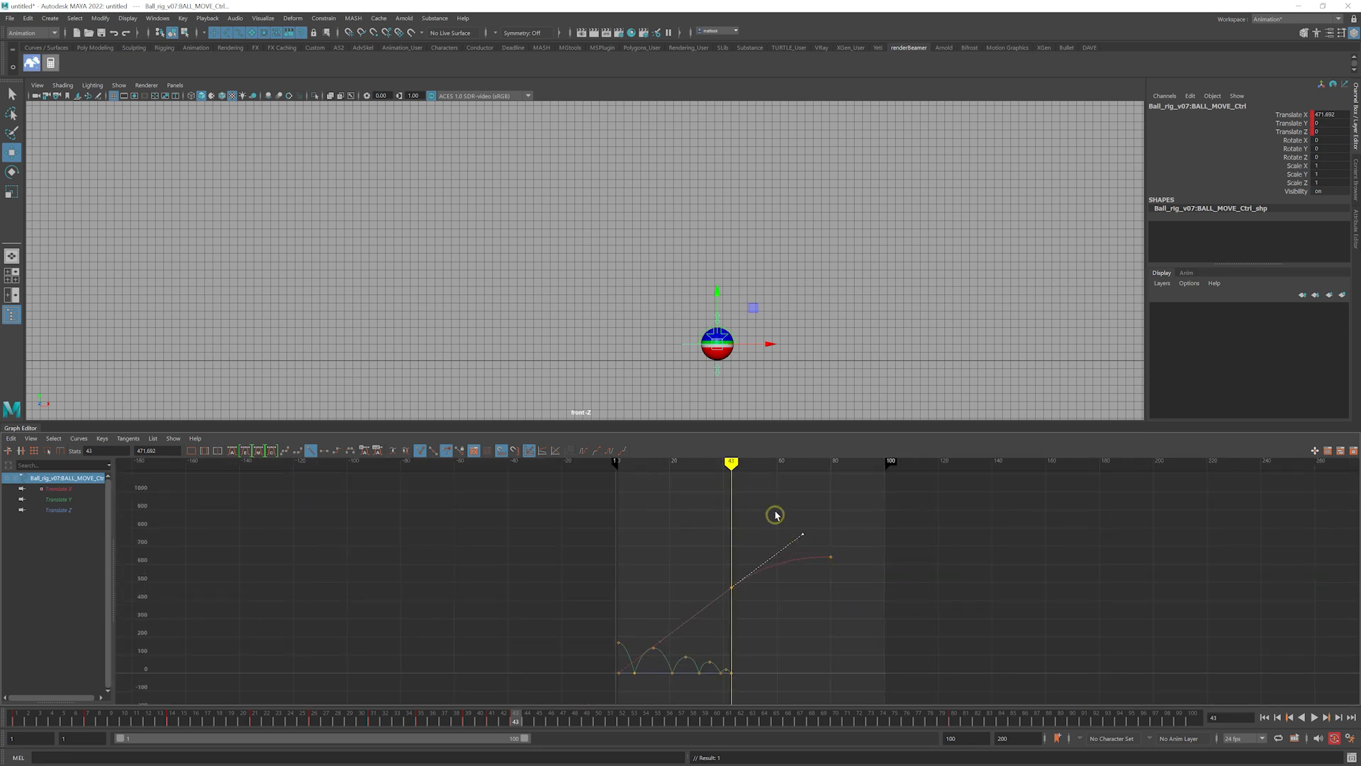
# Select the final Translate X key at frame 80 and play the animation from an early frame to check the smoothed slow-down
pyautogui.moveTo(720, 448); pyautogui.dragTo(669, 461)
pyautogui.click(739, 553)
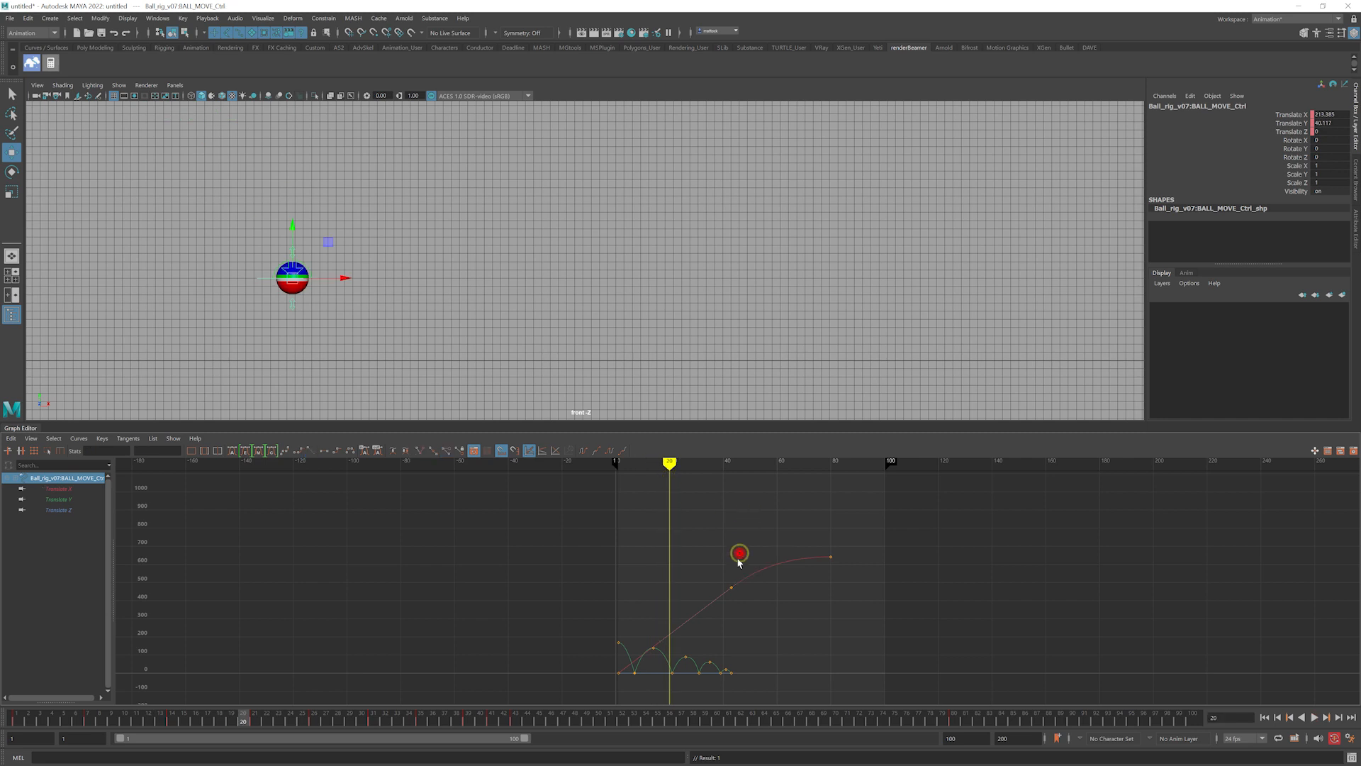
pyautogui.keyDown('alt'); pyautogui.moveTo(670, 604); pyautogui.dragTo(583, 563, button='right'); pyautogui.keyUp('alt')
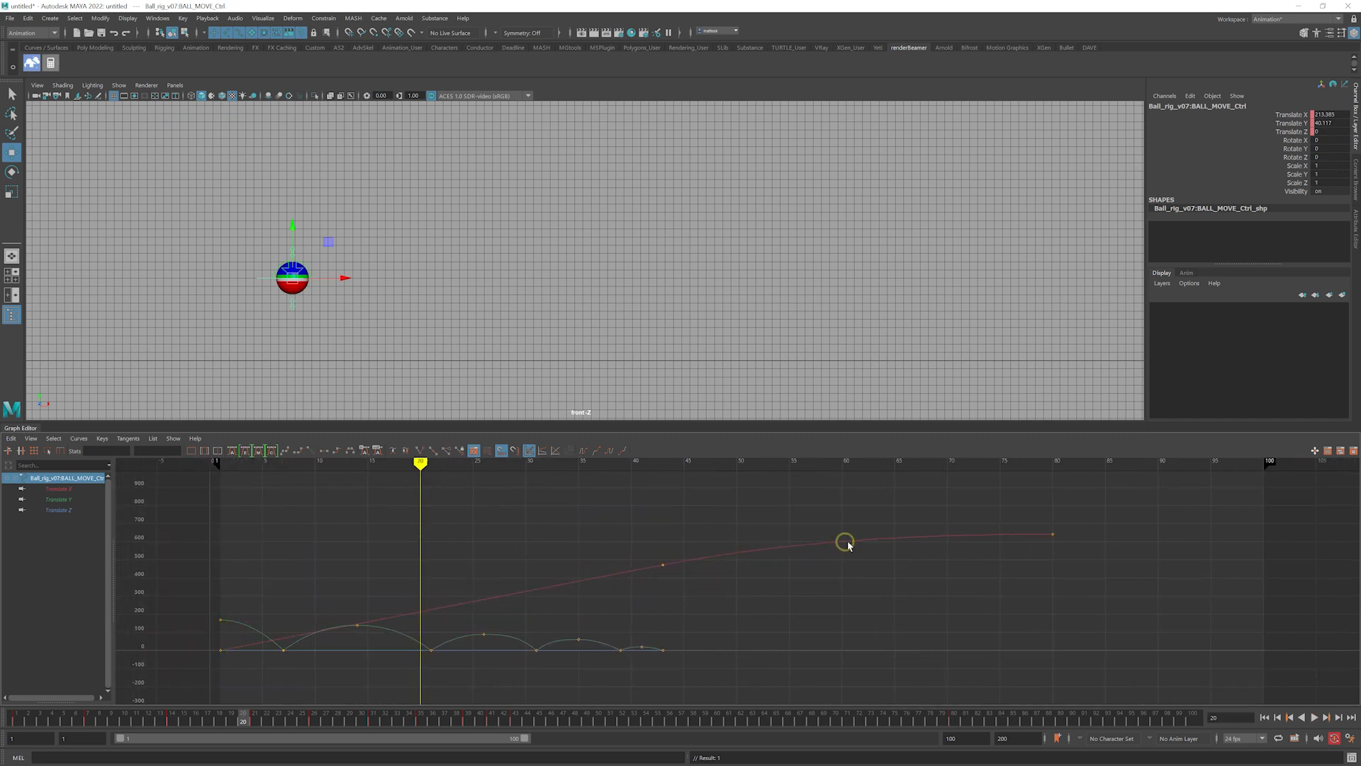
pyautogui.moveTo(631, 457); pyautogui.dragTo(293, 461)
pyautogui.click(1052, 534)
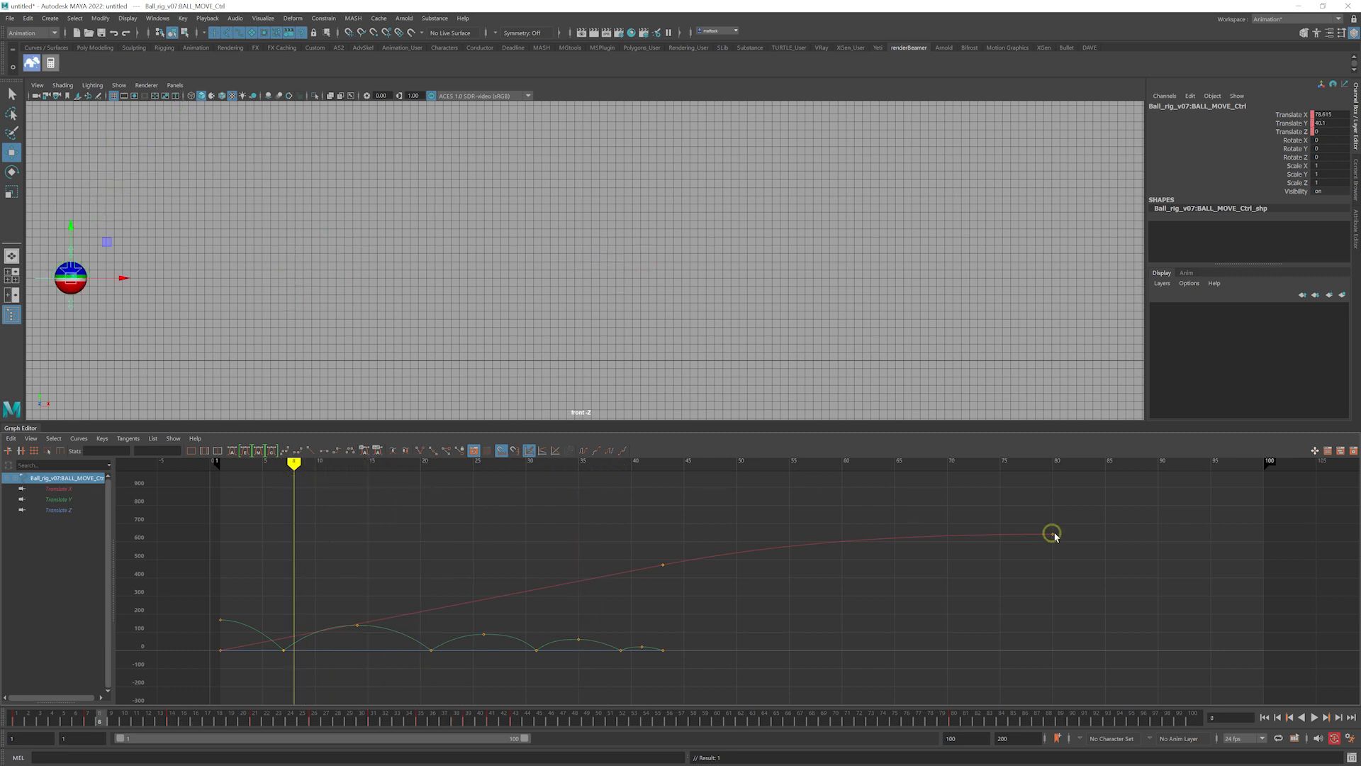
pyautogui.moveTo(1035, 513); pyautogui.dragTo(1092, 576)
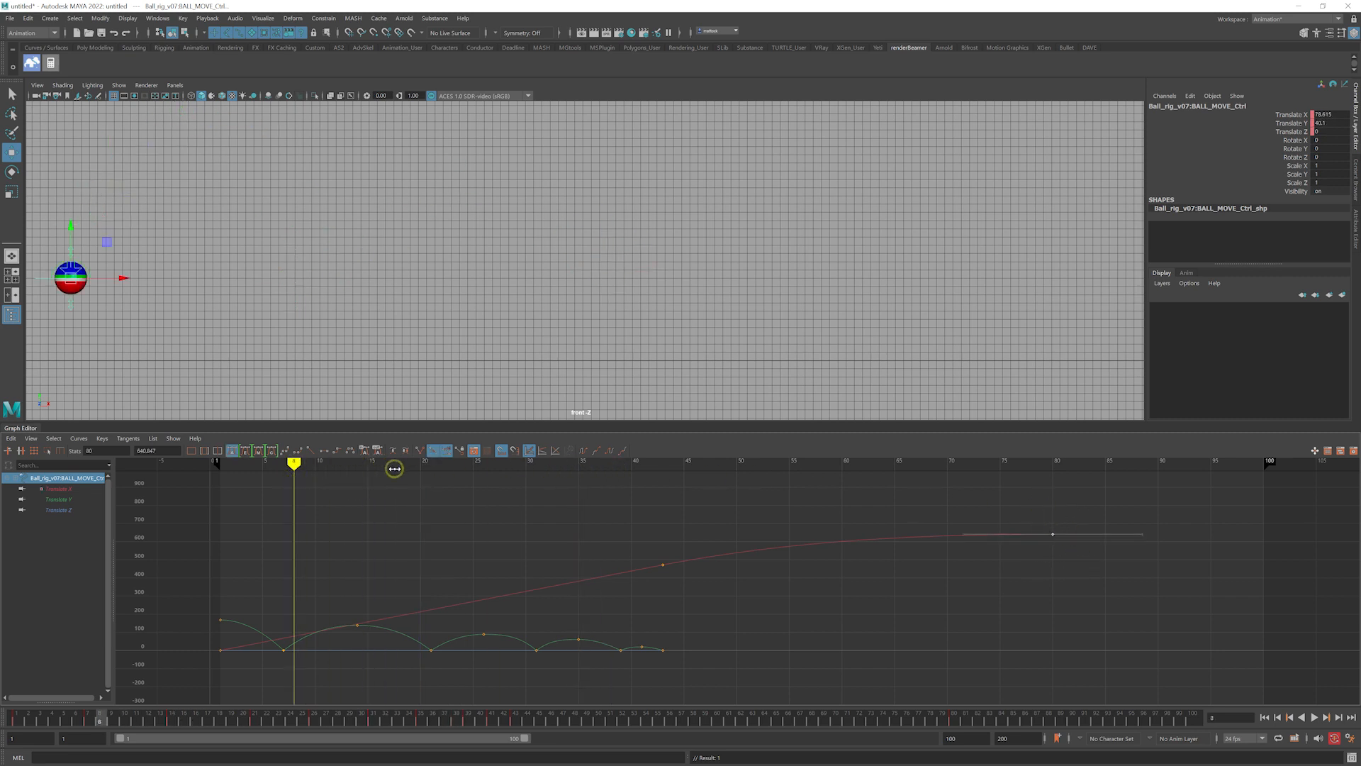
pyautogui.moveTo(390, 466); pyautogui.dragTo(326, 470)
pyautogui.hotkey('alt', 'v')
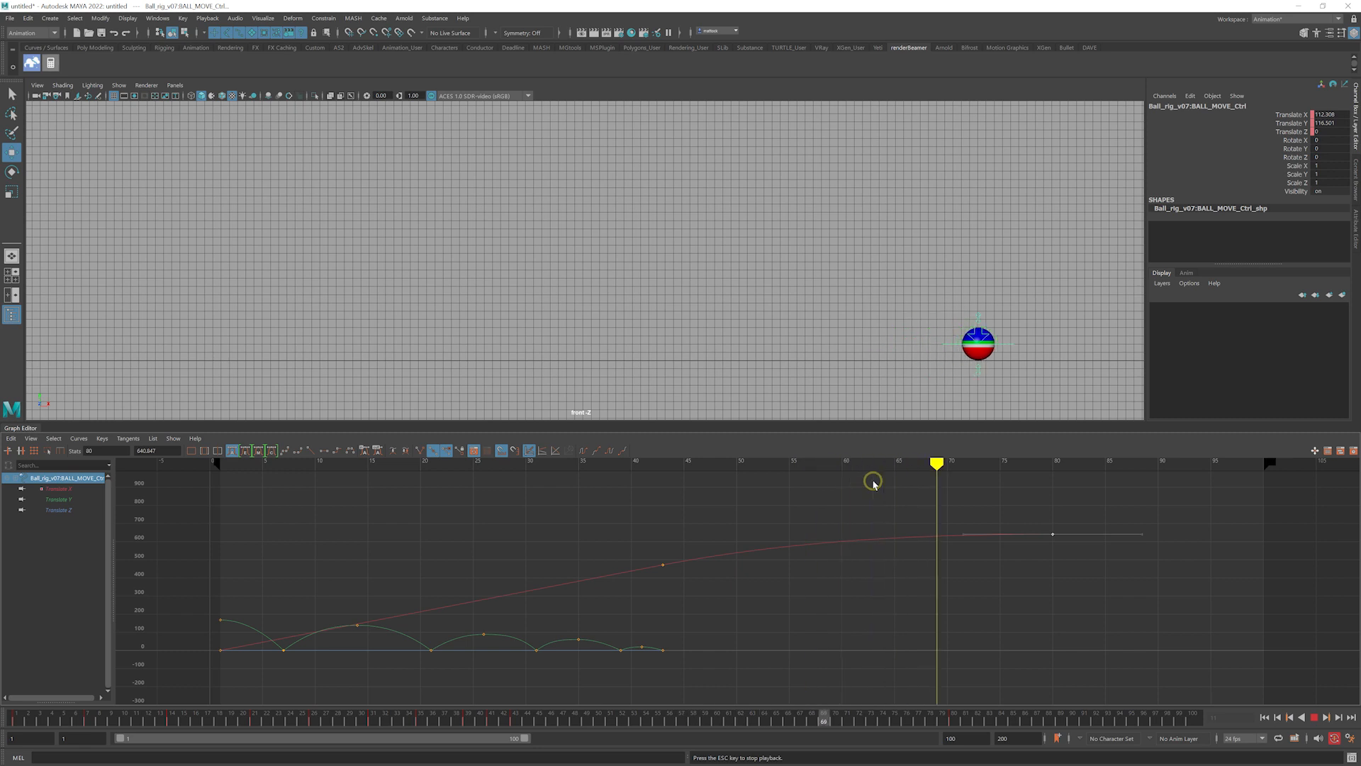
pyautogui.press('Escape')
# Deselect the ball's move control and zoom in on the ball in the front view
pyautogui.keyDown('alt'); pyautogui.moveTo(910, 529); pyautogui.dragTo(860, 534, button='right'); pyautogui.keyUp('alt')
pyautogui.keyDown('alt'); pyautogui.moveTo(860, 535); pyautogui.dragTo(778, 547, button='middle'); pyautogui.keyUp('alt')
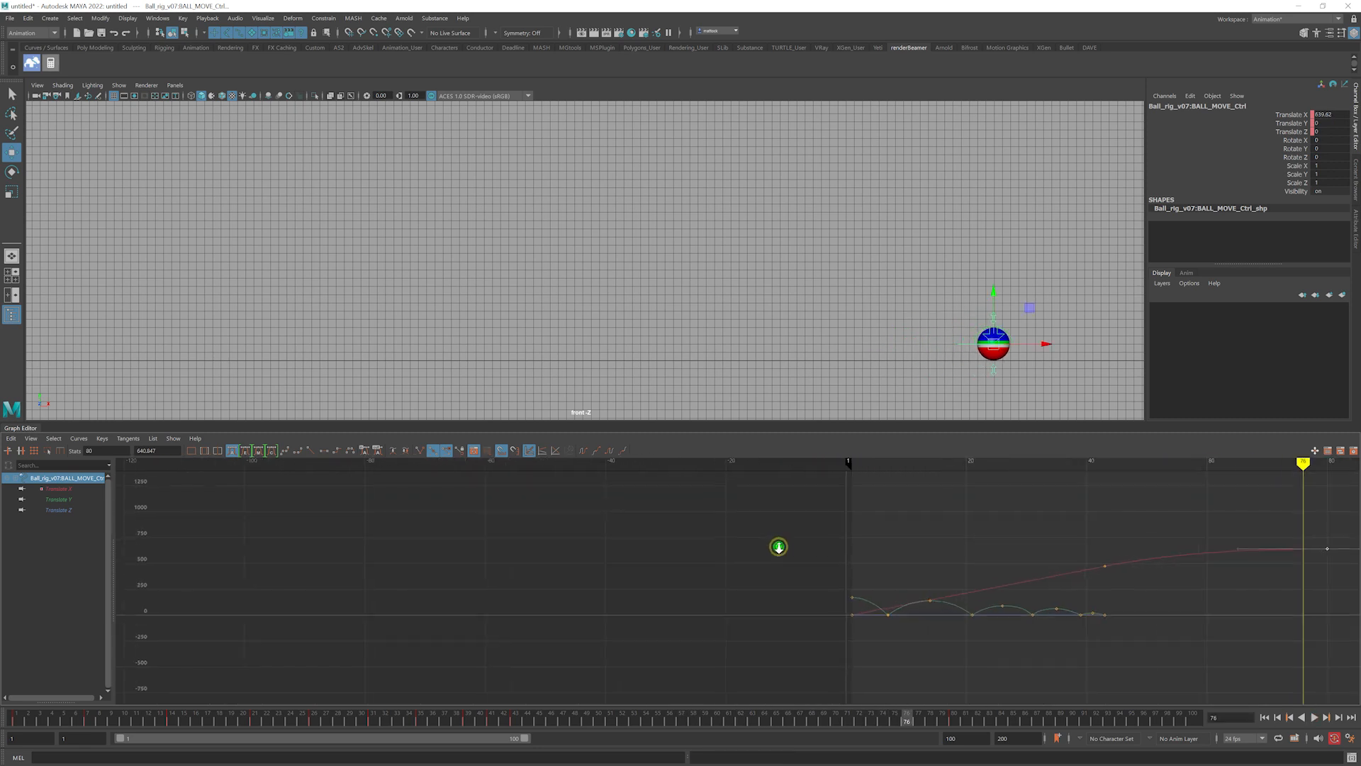
pyautogui.keyDown('alt'); pyautogui.moveTo(777, 547); pyautogui.dragTo(792, 541, button='right'); pyautogui.keyUp('alt')
pyautogui.keyDown('alt'); pyautogui.moveTo(792, 541); pyautogui.dragTo(447, 544, button='middle'); pyautogui.keyUp('alt')
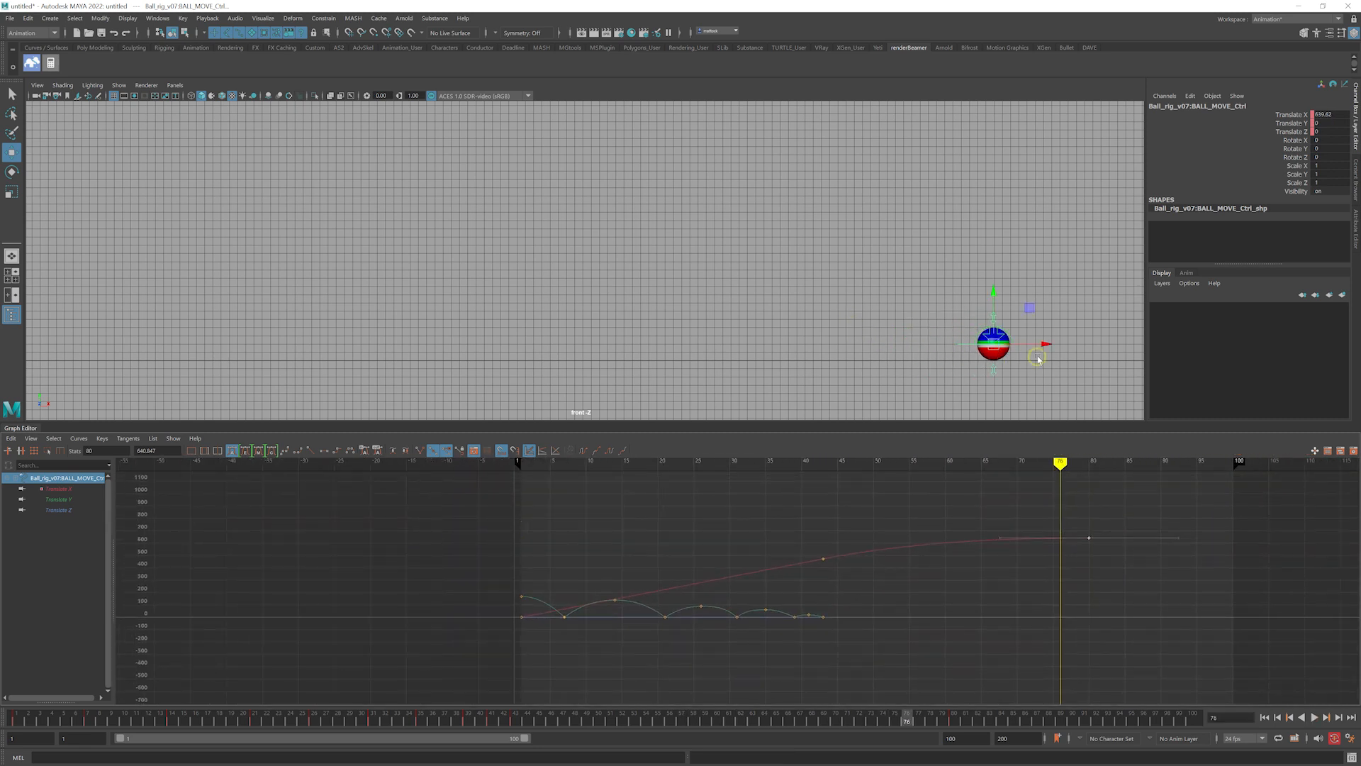
pyautogui.keyDown('alt'); pyautogui.moveTo(905, 337); pyautogui.dragTo(817, 332, button='middle'); pyautogui.keyUp('alt')
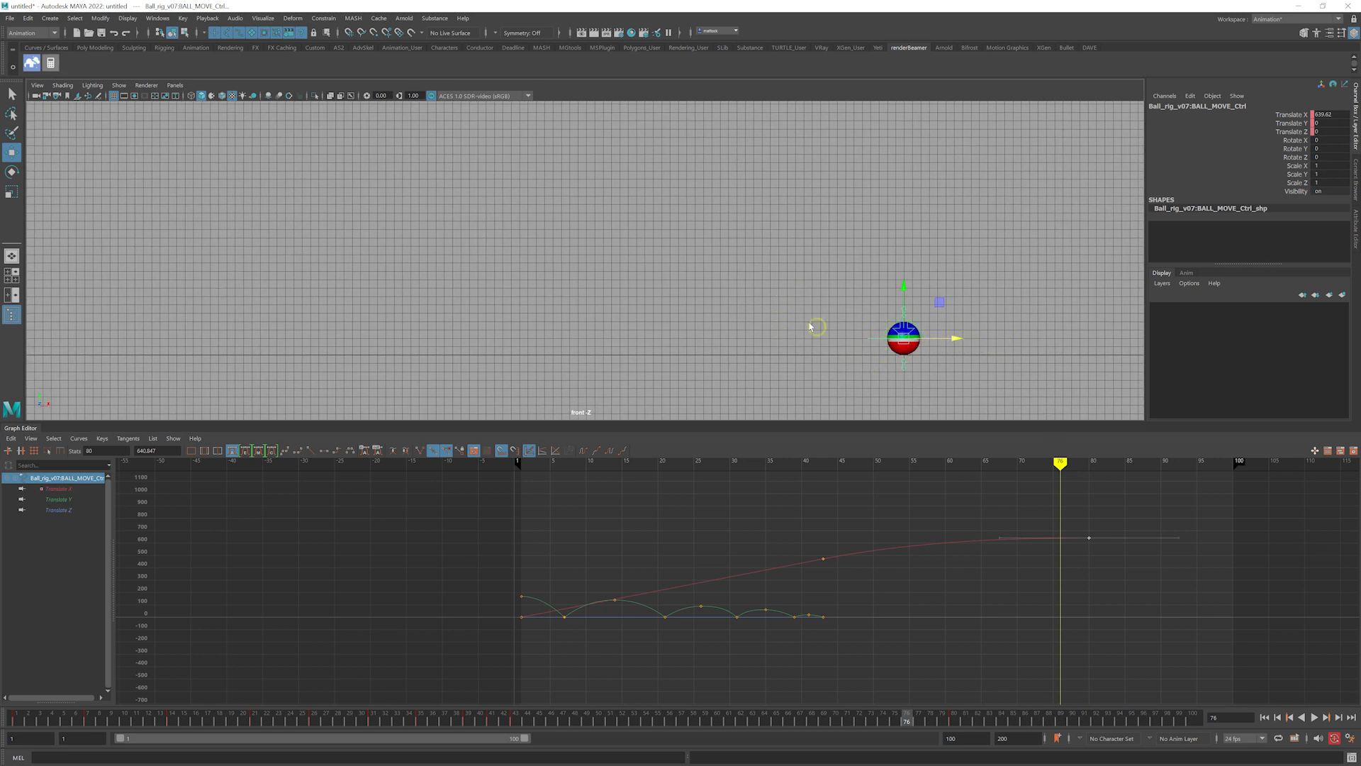
pyautogui.click(787, 307)
pyautogui.keyDown('alt'); pyautogui.moveTo(822, 324); pyautogui.dragTo(870, 359, button='right'); pyautogui.keyUp('alt')
pyautogui.keyDown('alt'); pyautogui.moveTo(711, 348); pyautogui.dragTo(905, 376, button='right'); pyautogui.keyUp('alt')
pyautogui.keyDown('alt'); pyautogui.moveTo(905, 377); pyautogui.dragTo(479, 300, button='middle'); pyautogui.keyUp('alt')
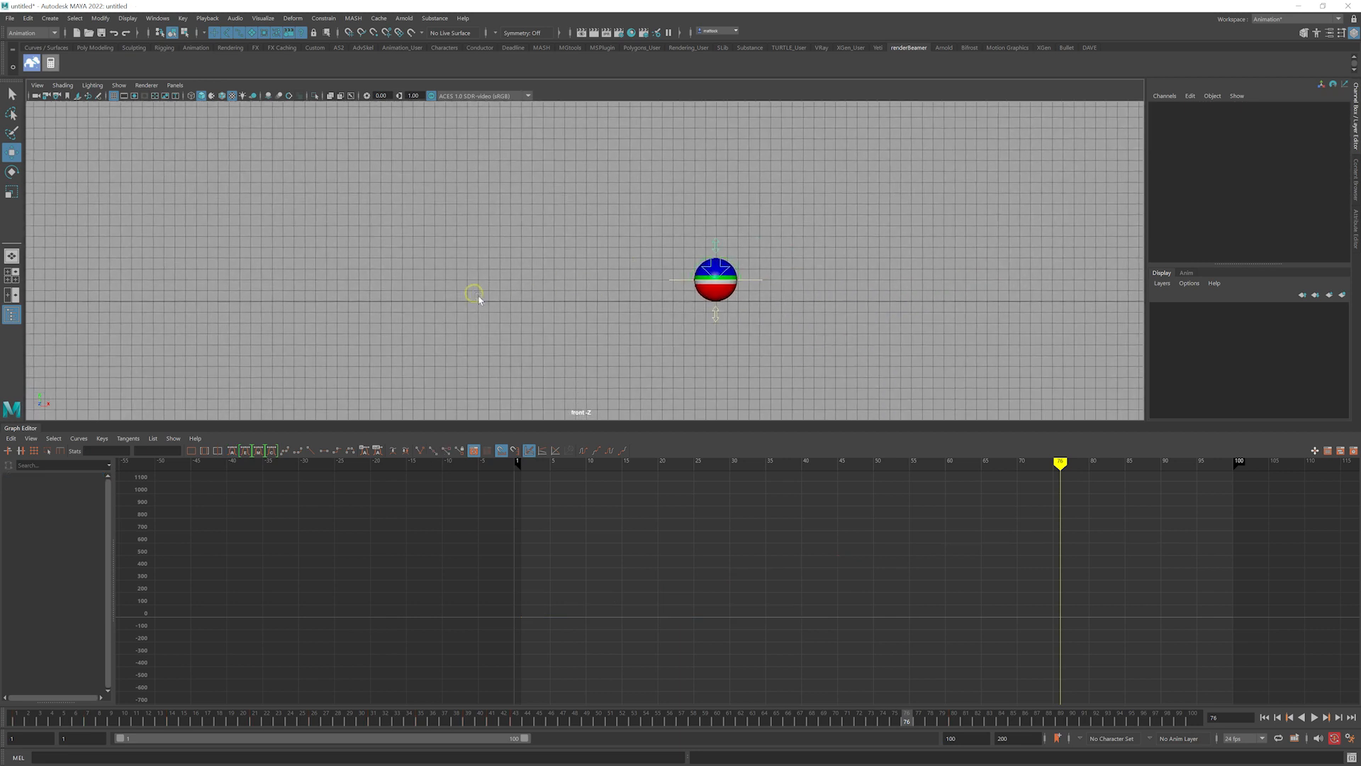
pyautogui.keyDown('alt'); pyautogui.moveTo(479, 300); pyautogui.dragTo(720, 295, button='right'); pyautogui.keyUp('alt')
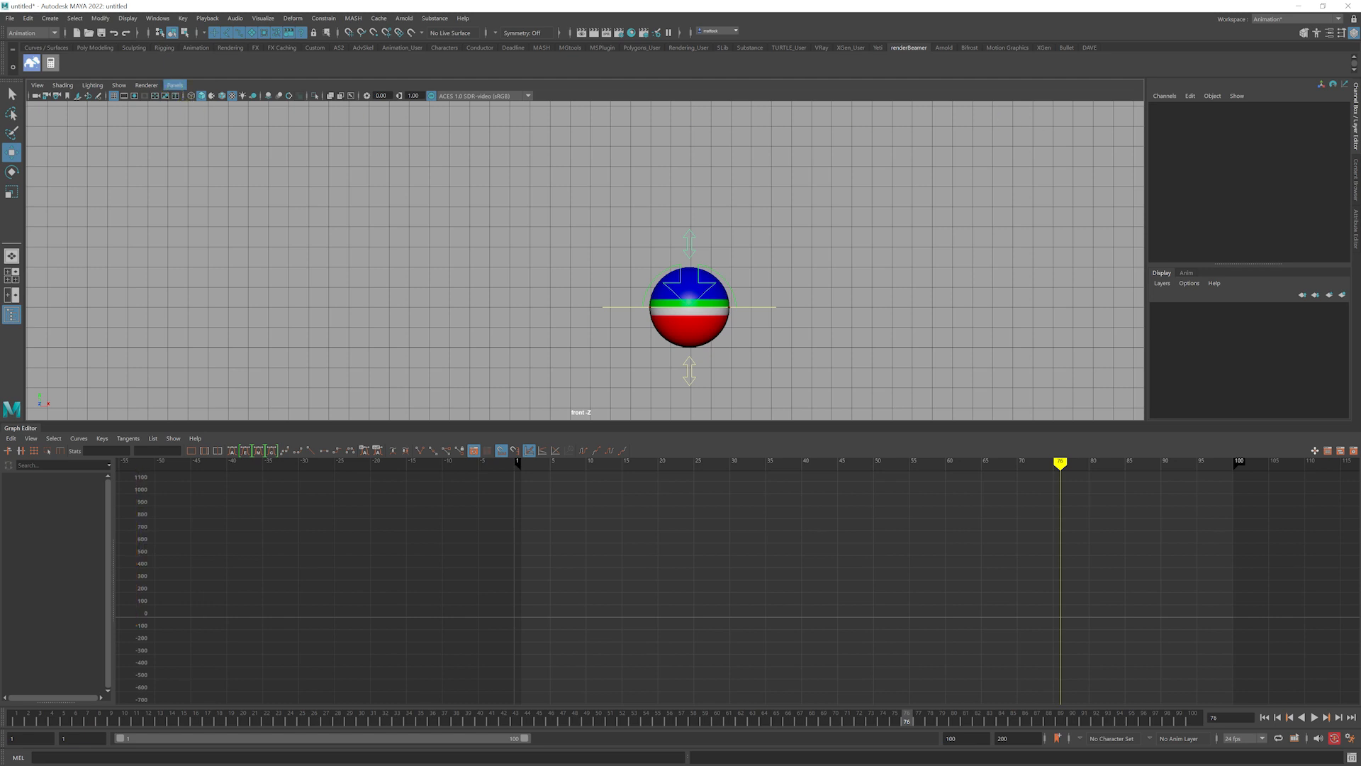
# Switch the viewport to the perspective camera and bring the ball into a close-up view
pyautogui.click(266, 98)
pyautogui.keyDown('alt'); pyautogui.moveTo(823, 333); pyautogui.dragTo(333, 288, button='middle'); pyautogui.keyUp('alt')
pyautogui.keyDown('alt'); pyautogui.moveTo(326, 325); pyautogui.dragTo(560, 337, button='right'); pyautogui.keyUp('alt')
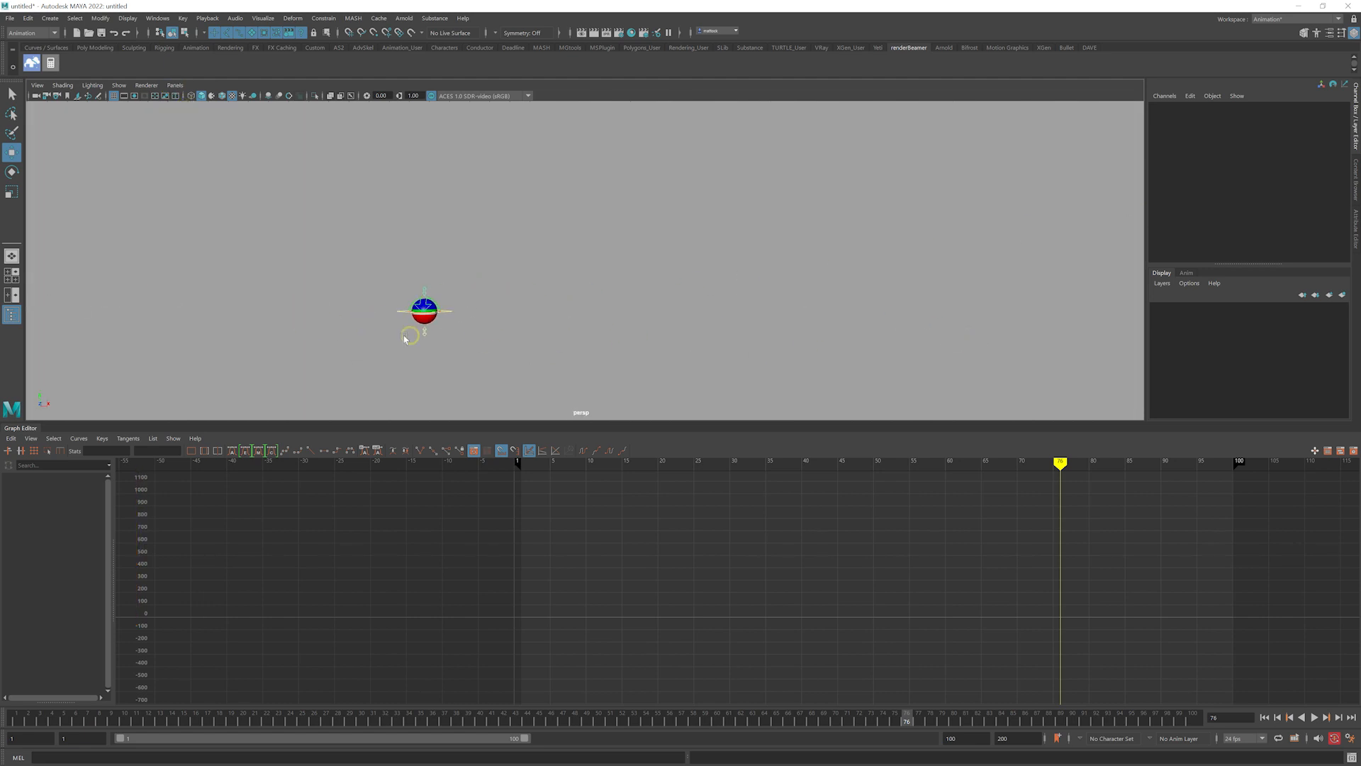
pyautogui.keyDown('alt'); pyautogui.moveTo(414, 337); pyautogui.dragTo(631, 340, button='right'); pyautogui.keyUp('alt')
pyautogui.keyDown('alt'); pyautogui.moveTo(464, 309); pyautogui.dragTo(749, 306, button='middle'); pyautogui.keyUp('alt')
pyautogui.keyDown('alt'); pyautogui.moveTo(434, 298); pyautogui.dragTo(640, 340, button='right'); pyautogui.keyUp('alt')
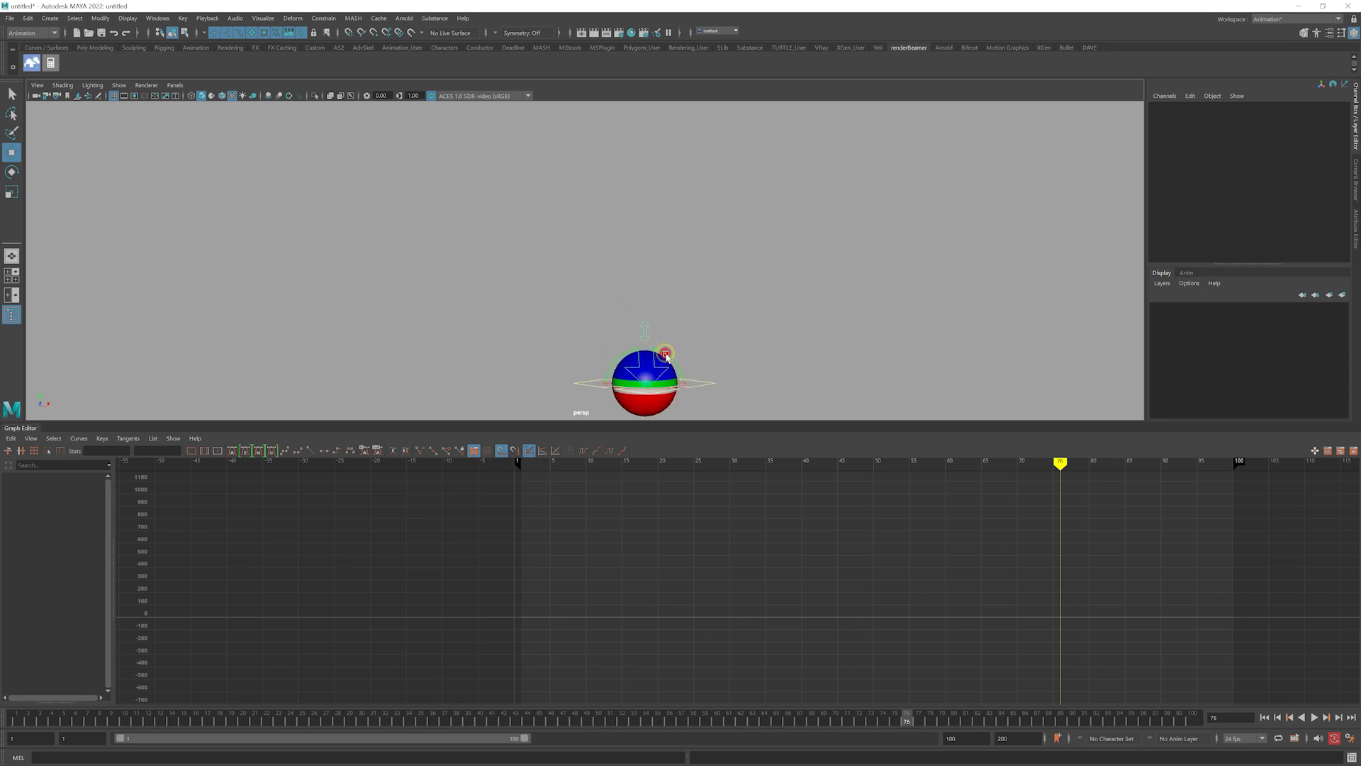
# Select the ball's rotate control and frame the ball up close from an angled perspective view
pyautogui.click(666, 354)
pyautogui.keyDown('alt'); pyautogui.moveTo(600, 355); pyautogui.dragTo(542, 314, button='middle'); pyautogui.keyUp('alt')
pyautogui.keyDown('alt'); pyautogui.moveTo(454, 312); pyautogui.dragTo(610, 323, button='right'); pyautogui.keyUp('alt')
pyautogui.keyDown('alt'); pyautogui.moveTo(631, 397); pyautogui.dragTo(526, 307, button='middle'); pyautogui.keyUp('alt')
pyautogui.keyDown('alt'); pyautogui.moveTo(567, 310); pyautogui.dragTo(549, 268); pyautogui.keyUp('alt')
pyautogui.press('f')
pyautogui.keyDown('alt'); pyautogui.moveTo(787, 277); pyautogui.dragTo(645, 284, button='right'); pyautogui.keyUp('alt')
pyautogui.keyDown('alt'); pyautogui.moveTo(593, 306); pyautogui.dragTo(592, 355); pyautogui.keyUp('alt')
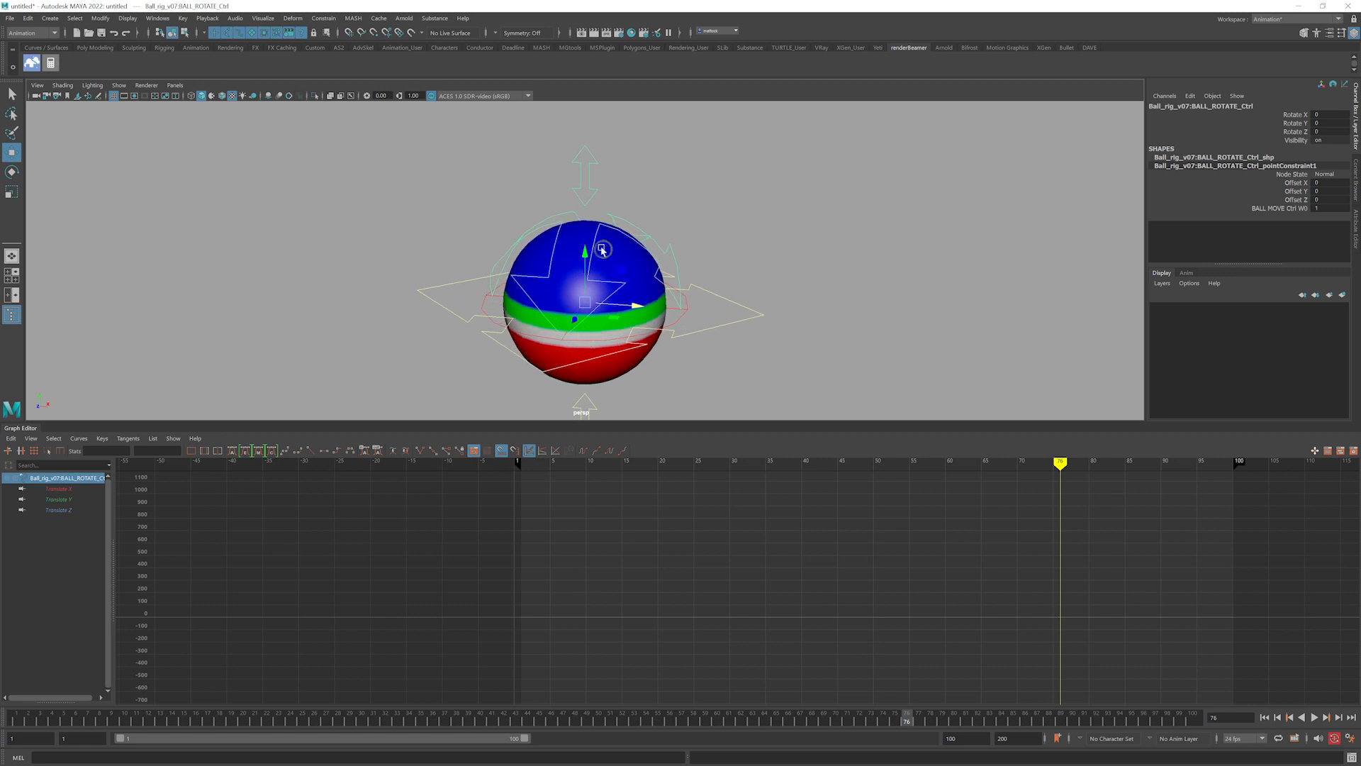
# Try rotating the ball freely with its rotate control, and undo the rotation
pyautogui.press('e')
pyautogui.moveTo(564, 281); pyautogui.dragTo(599, 273)
pyautogui.hotkey('ctrl', 'z')
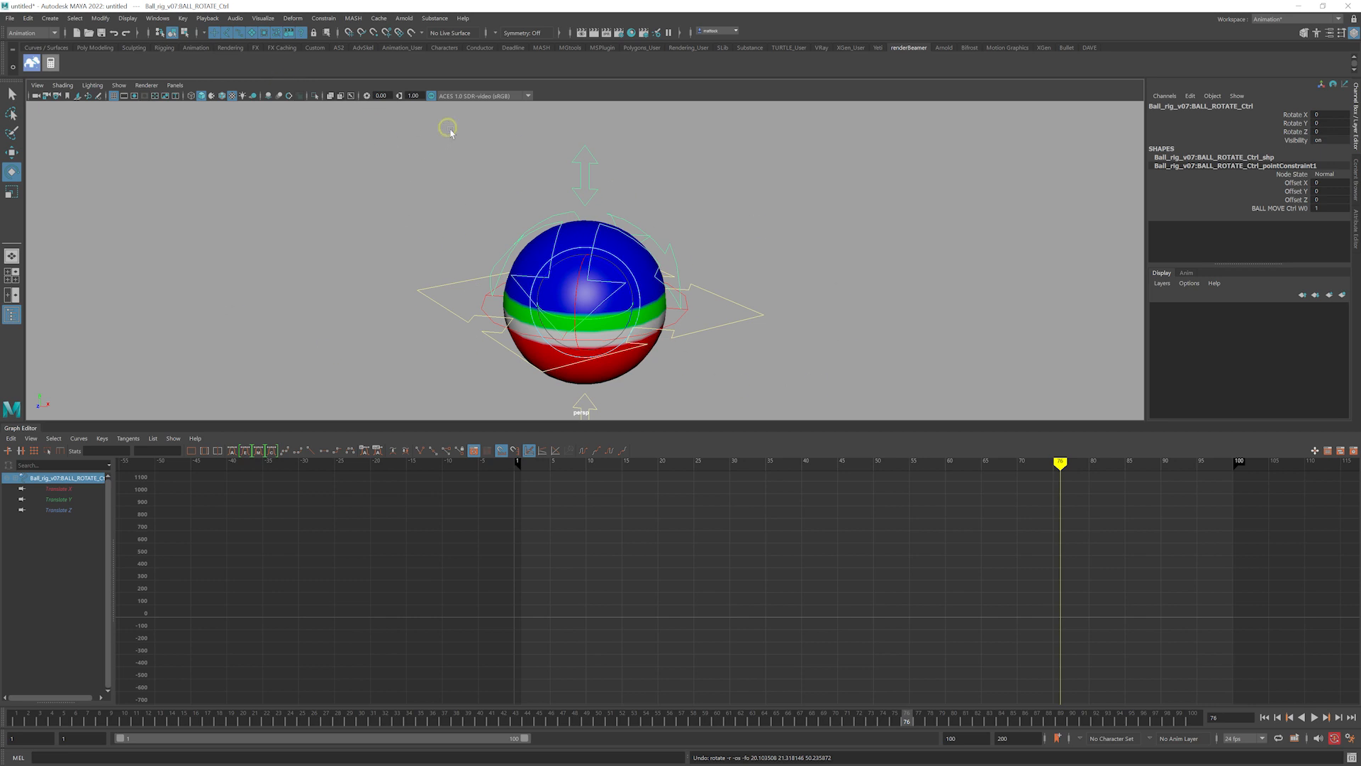
# Switch to the front view and keep the ball's rotate control selected there
pyautogui.press('space')
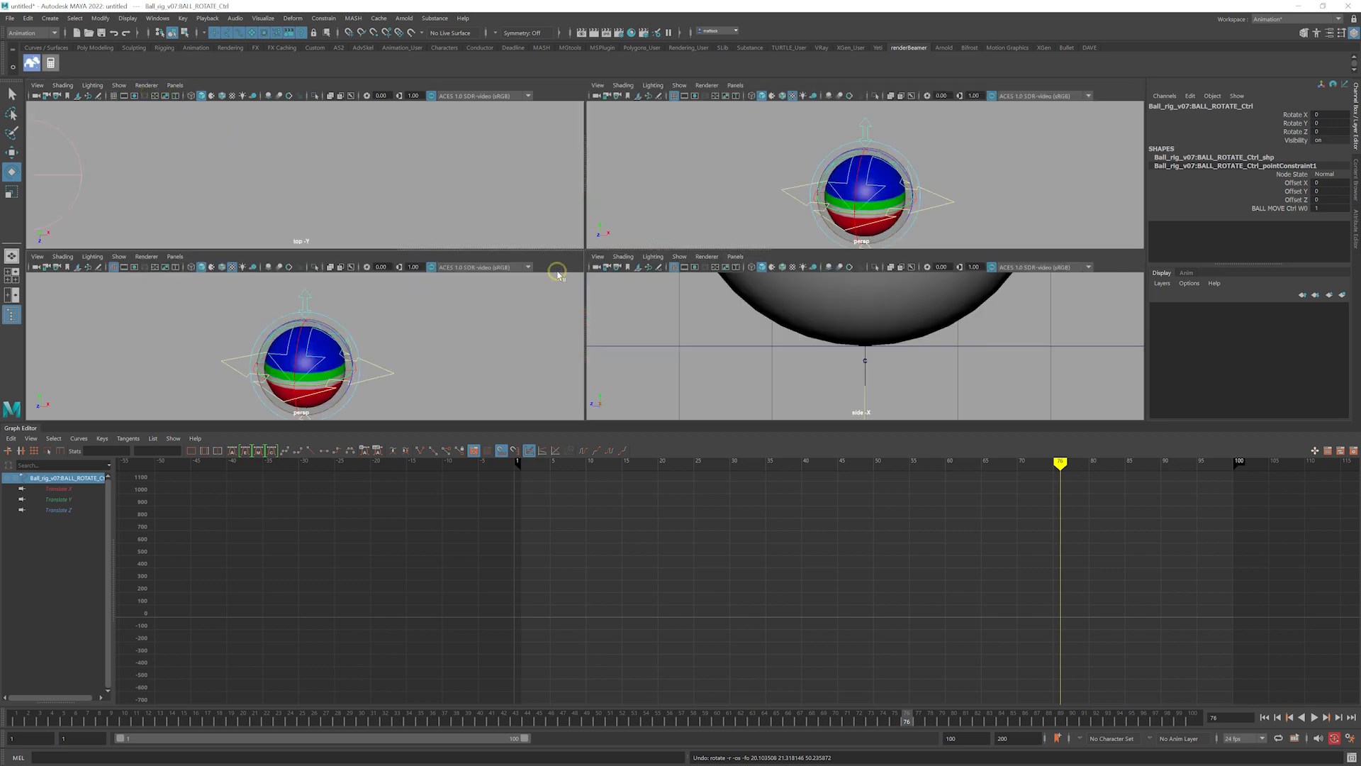
pyautogui.press('space')
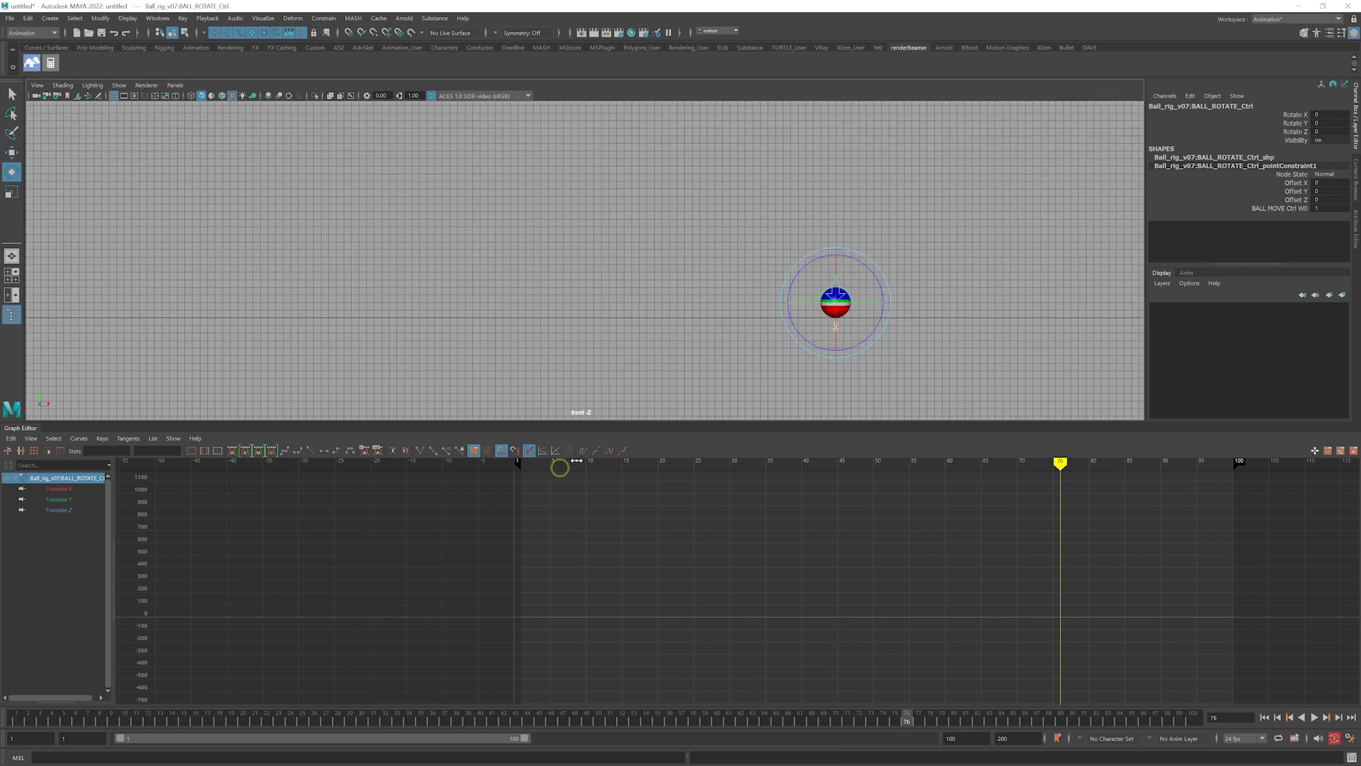
pyautogui.click(758, 339)
pyautogui.click(849, 295)
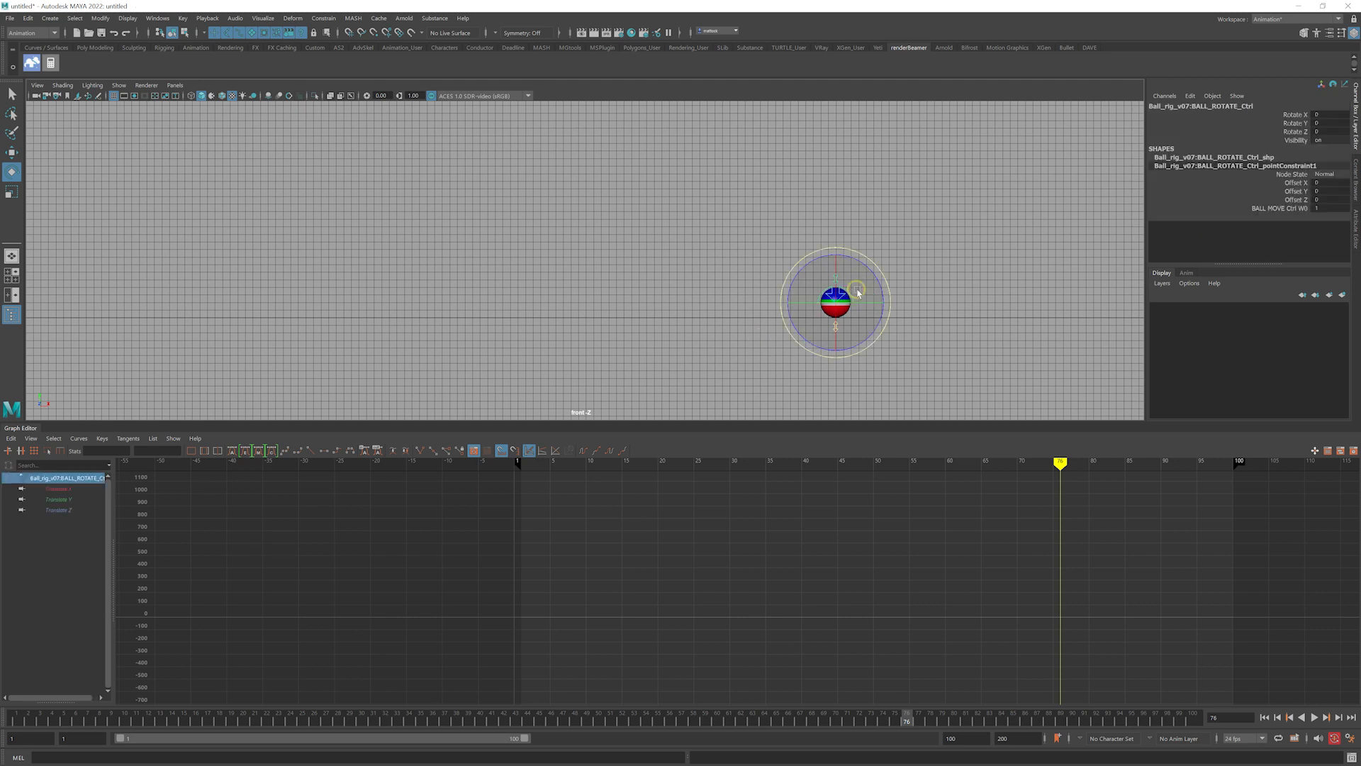
pyautogui.click(923, 305)
pyautogui.click(852, 295)
# Key the rotate control's rotation channels at frame 1
pyautogui.moveTo(52, 717); pyautogui.dragTo(3, 721)
pyautogui.keyDown('alt'); pyautogui.moveTo(368, 277); pyautogui.dragTo(679, 258, button='middle'); pyautogui.keyUp('alt')
pyautogui.keyDown('alt'); pyautogui.moveTo(319, 311); pyautogui.dragTo(607, 319, button='middle'); pyautogui.keyUp('alt')
pyautogui.keyDown('alt'); pyautogui.moveTo(607, 319); pyautogui.dragTo(581, 291, button='right'); pyautogui.keyUp('alt')
pyautogui.keyDown('alt'); pyautogui.moveTo(581, 291); pyautogui.dragTo(693, 281, button='middle'); pyautogui.keyUp('alt')
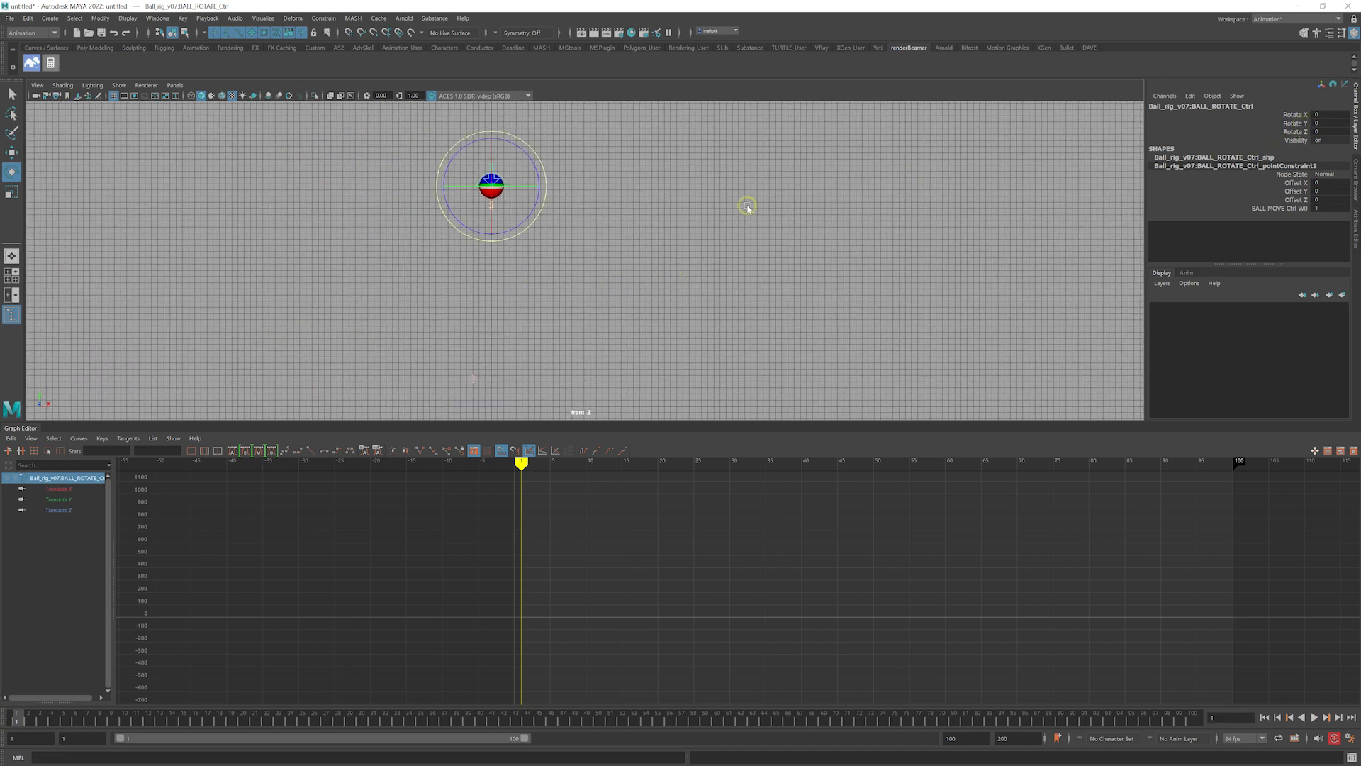
pyautogui.hotkey('shift', 'e')
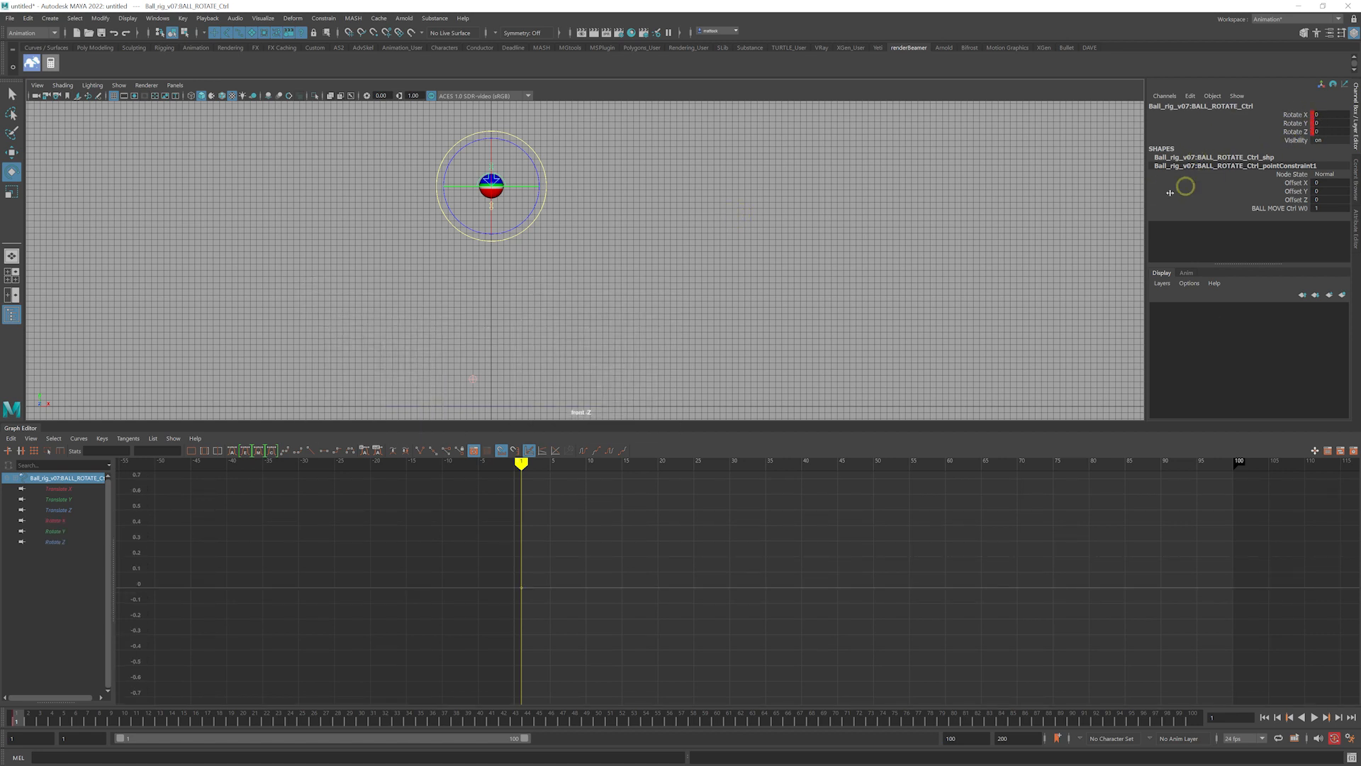
# Try rotating the ball around Z and then freely at frame 1, undoing each rotation
pyautogui.keyDown('alt'); pyautogui.moveTo(513, 360); pyautogui.dragTo(561, 291, button='middle'); pyautogui.keyUp('alt')
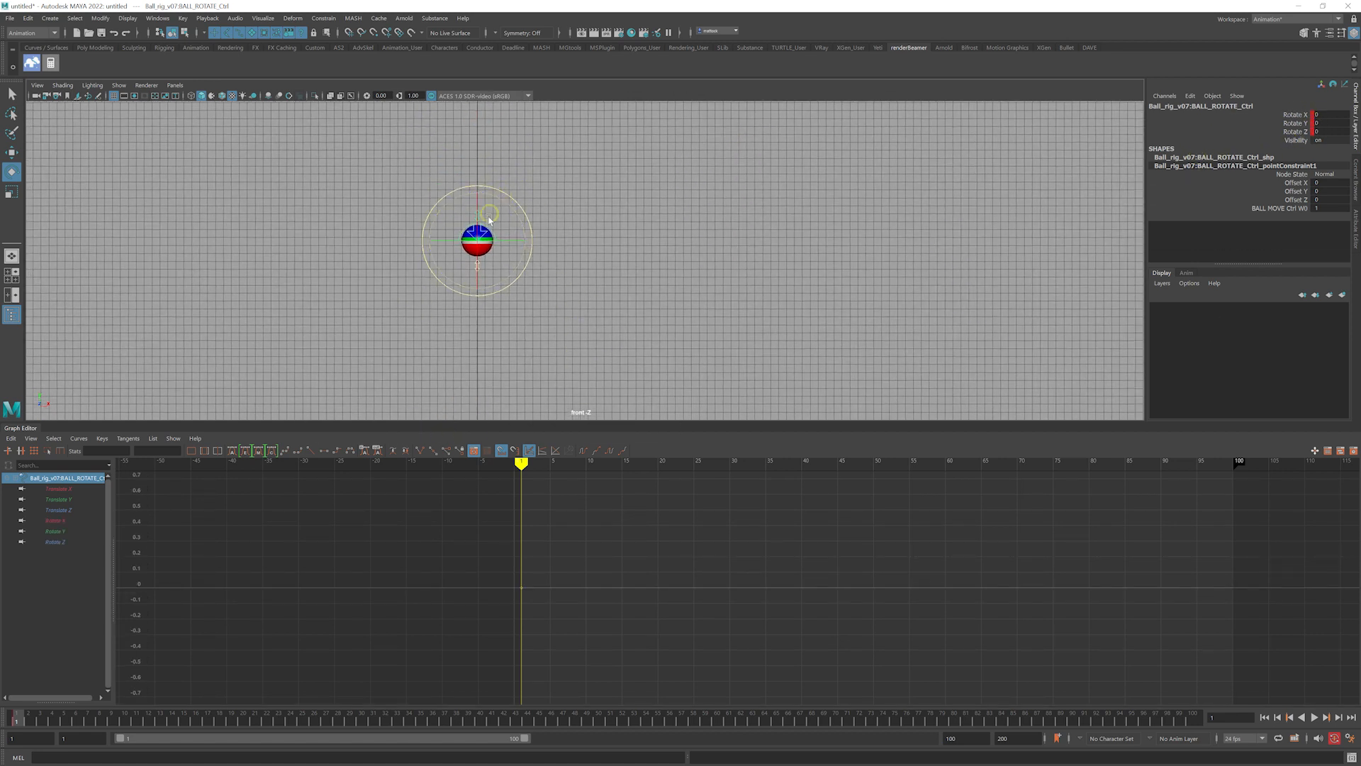
pyautogui.scroll(2, 525, 216)
pyautogui.moveTo(475, 199); pyautogui.dragTo(502, 258)
pyautogui.hotkey('ctrl', 'z')
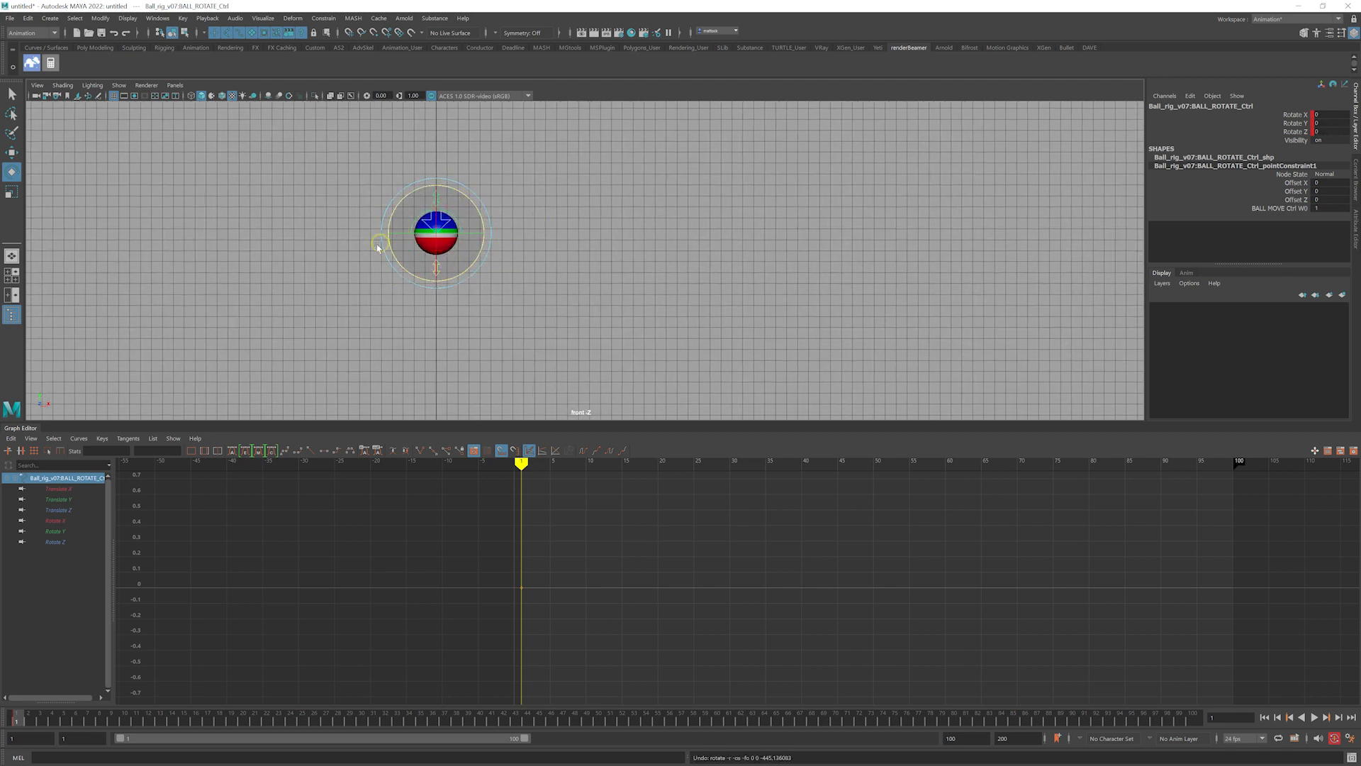
pyautogui.moveTo(449, 215); pyautogui.dragTo(471, 191)
pyautogui.hotkey('ctrl', 'z')
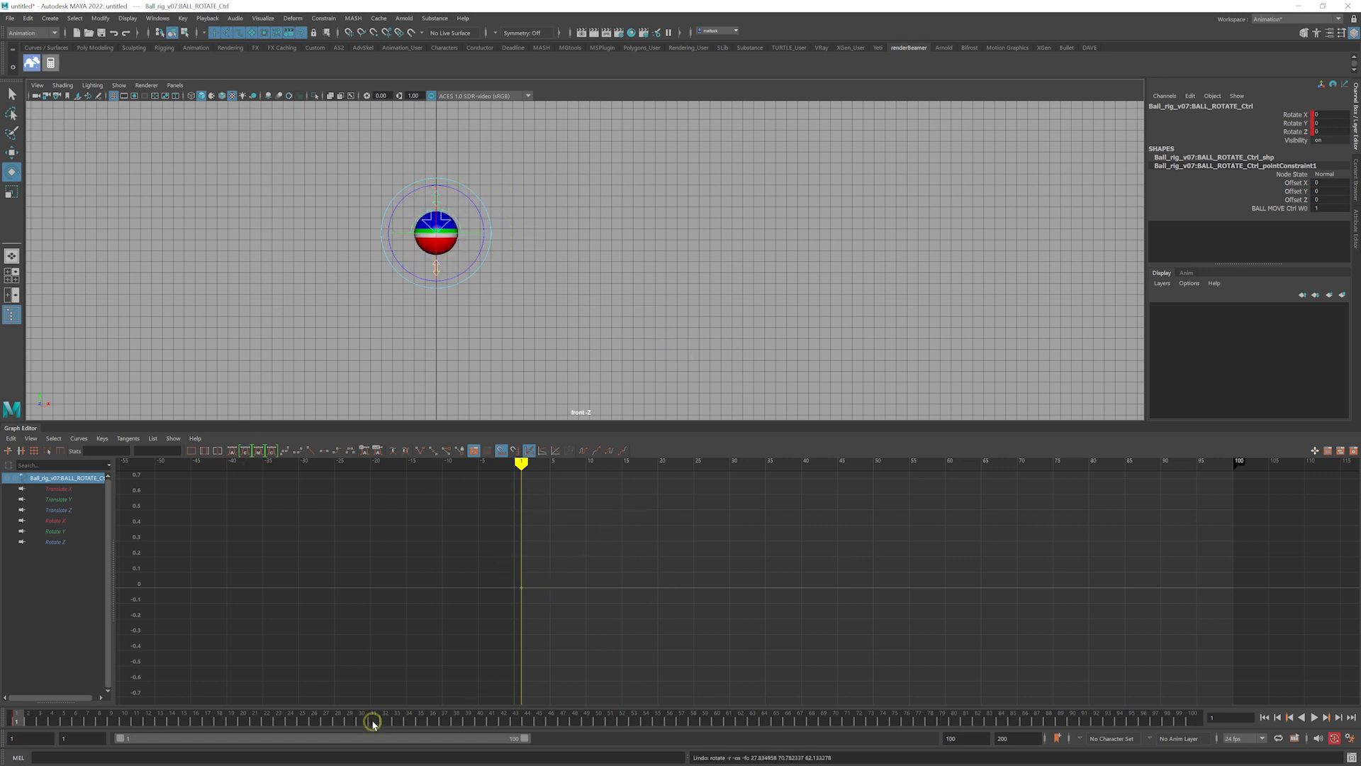
# Examine the move control's translation curves and scrub to frame 43, where the last bounce lands
pyautogui.moveTo(373, 724); pyautogui.dragTo(732, 720)
pyautogui.scroll(-3, 865, 295)
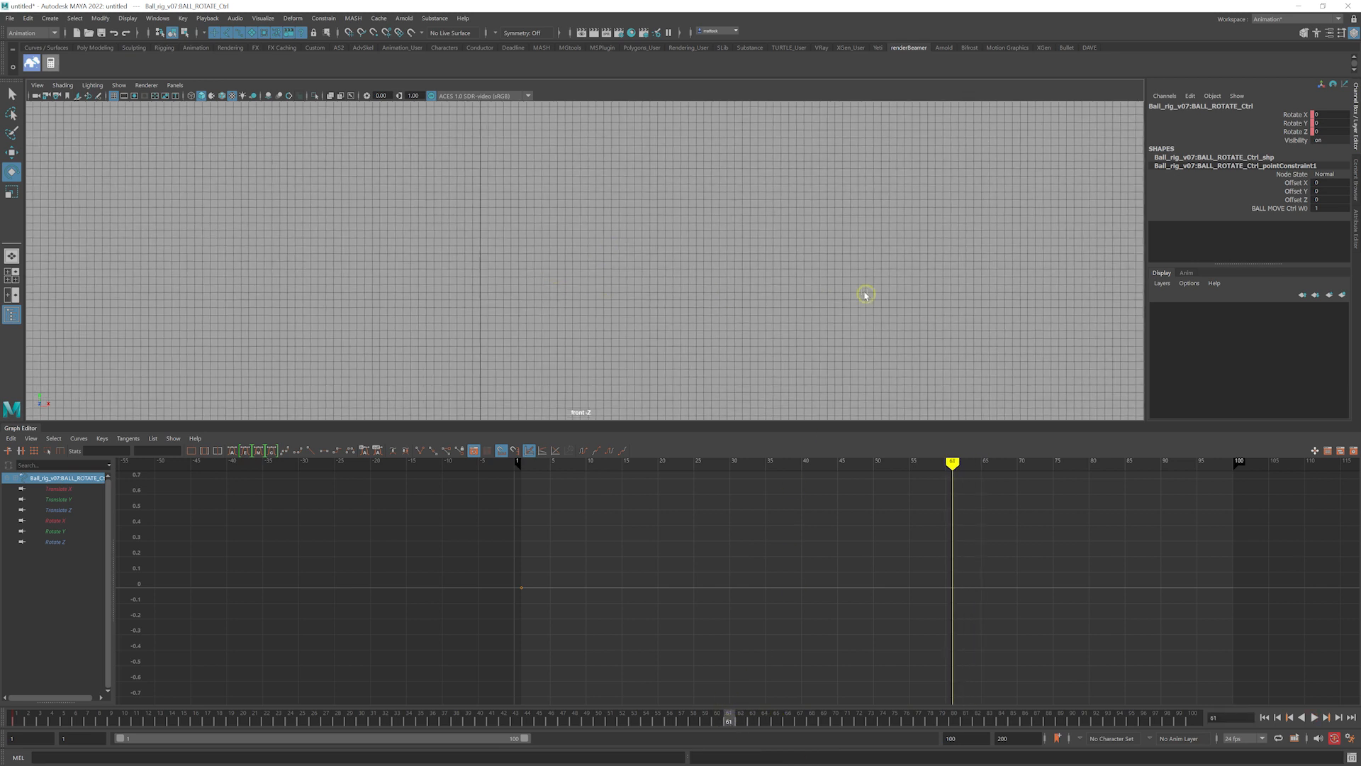
pyautogui.keyDown('alt'); pyautogui.moveTo(865, 295); pyautogui.dragTo(422, 207, button='middle'); pyautogui.keyUp('alt')
pyautogui.keyDown('alt'); pyautogui.moveTo(423, 207); pyautogui.dragTo(844, 293, button='right'); pyautogui.keyUp('alt')
pyautogui.keyDown('alt'); pyautogui.moveTo(844, 294); pyautogui.dragTo(615, 277, button='middle'); pyautogui.keyUp('alt')
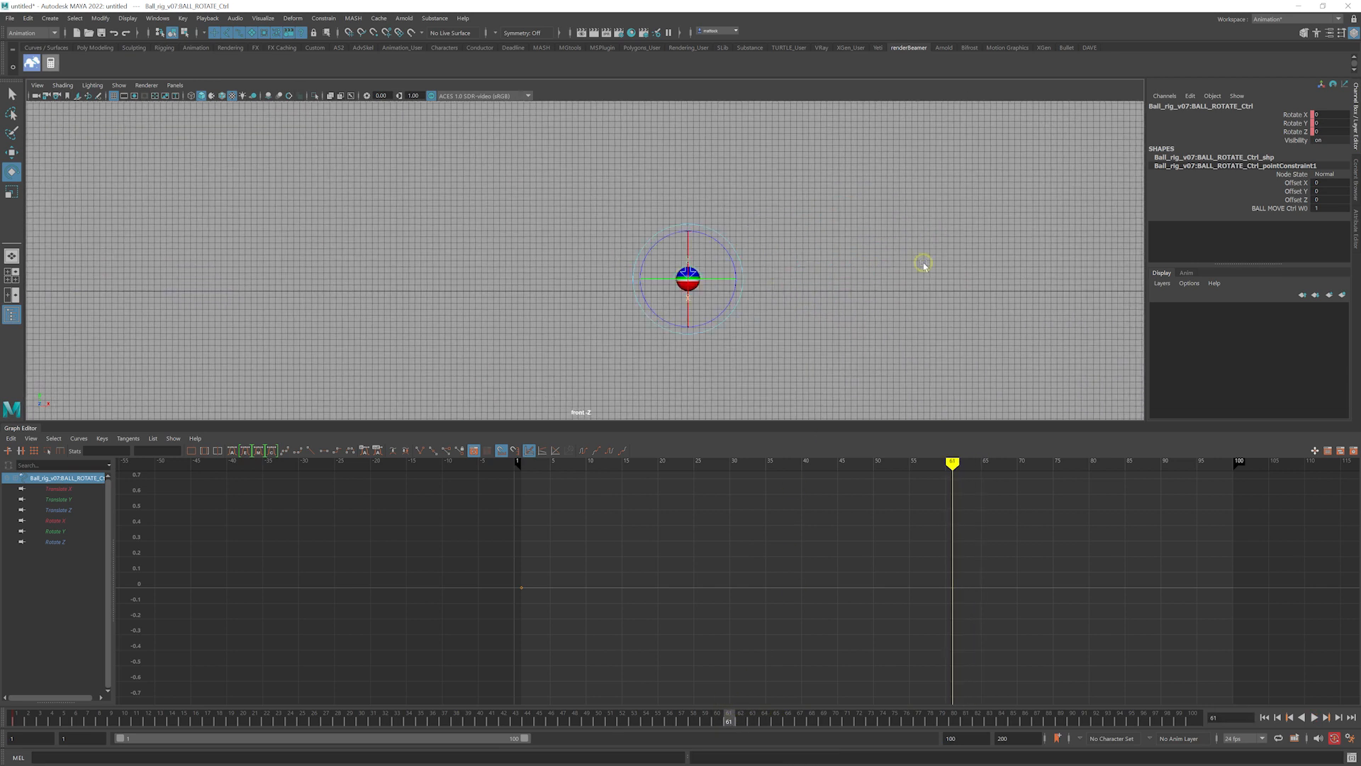
pyautogui.click(738, 279)
pyautogui.moveTo(710, 277); pyautogui.dragTo(865, 355)
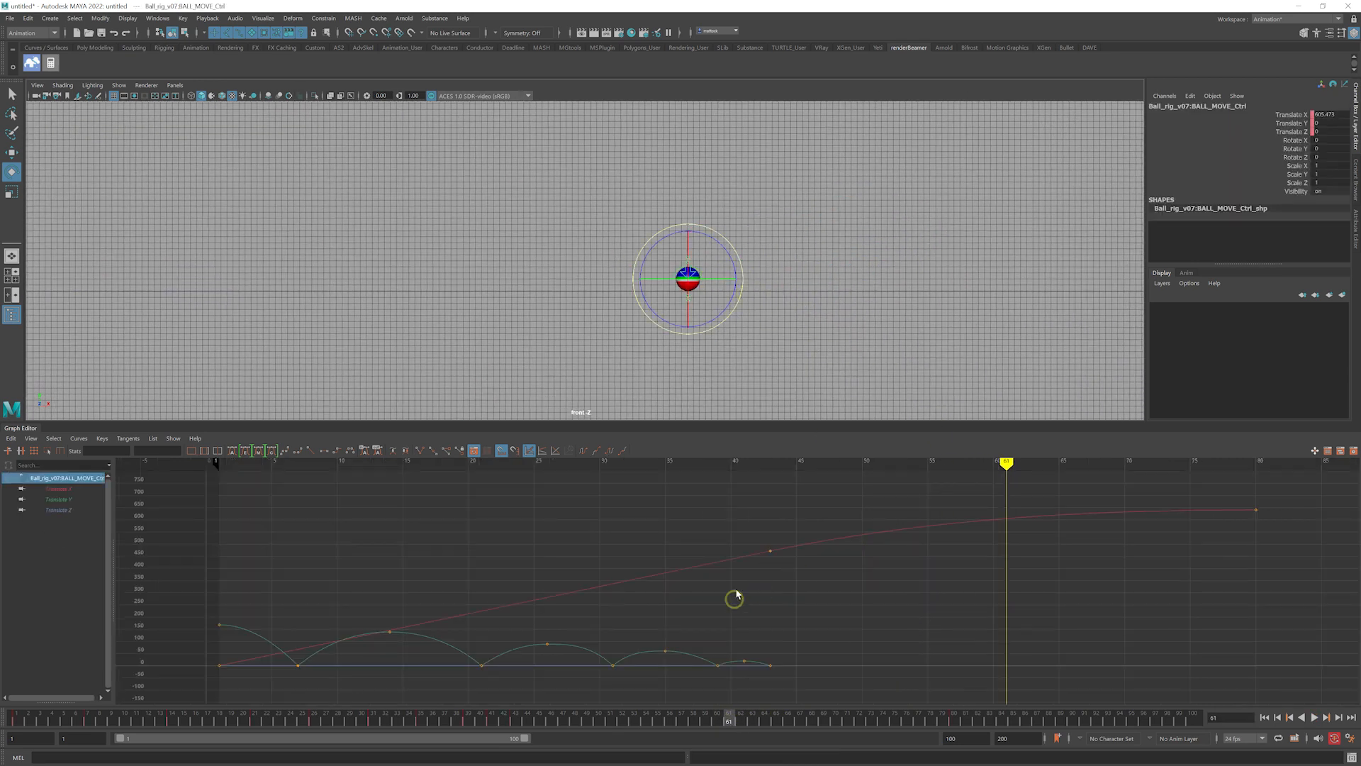
pyautogui.moveTo(734, 470); pyautogui.dragTo(767, 470)
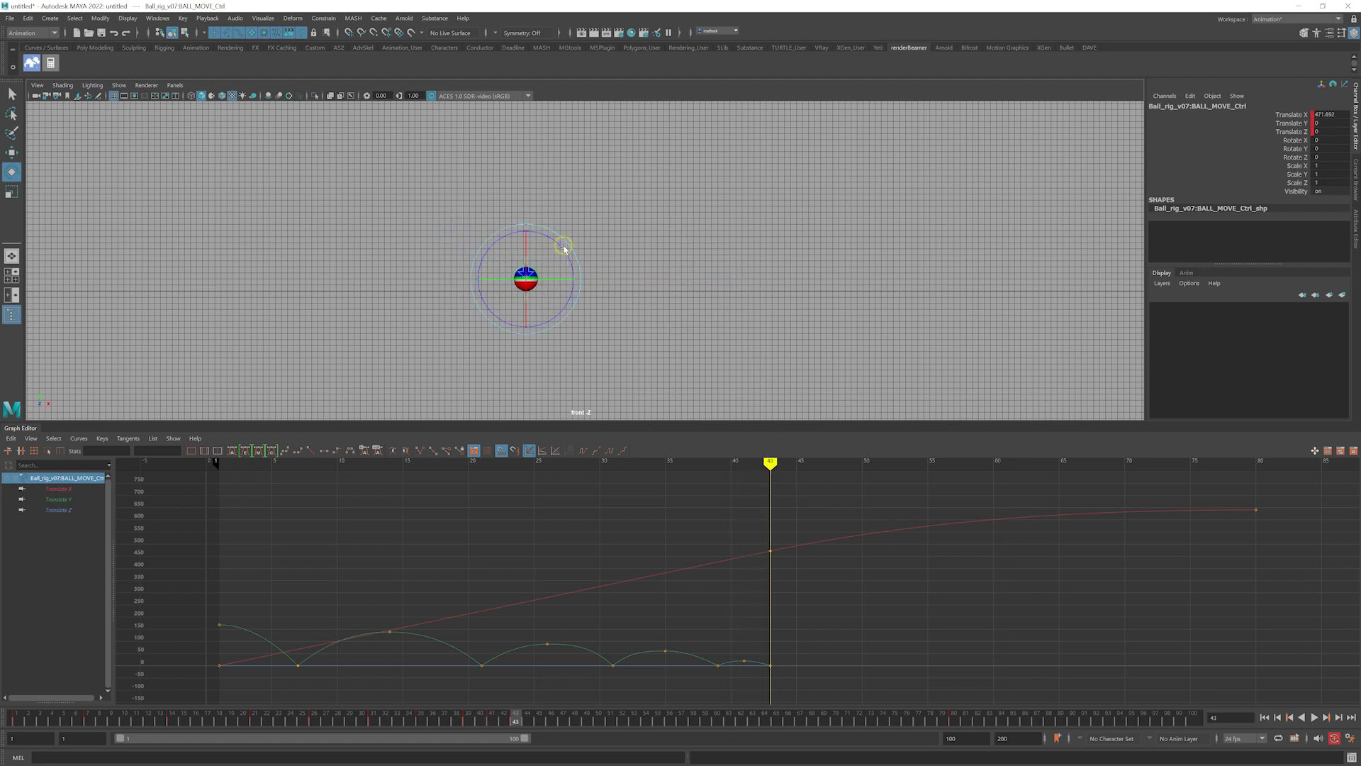
# Try spinning the ball around Z with the move control at frame 43, and undo both rotations
pyautogui.moveTo(565, 248); pyautogui.dragTo(443, 313)
pyautogui.moveTo(546, 250); pyautogui.dragTo(496, 271)
pyautogui.keyDown('alt'); pyautogui.moveTo(724, 295); pyautogui.dragTo(892, 290, button='middle'); pyautogui.keyUp('alt')
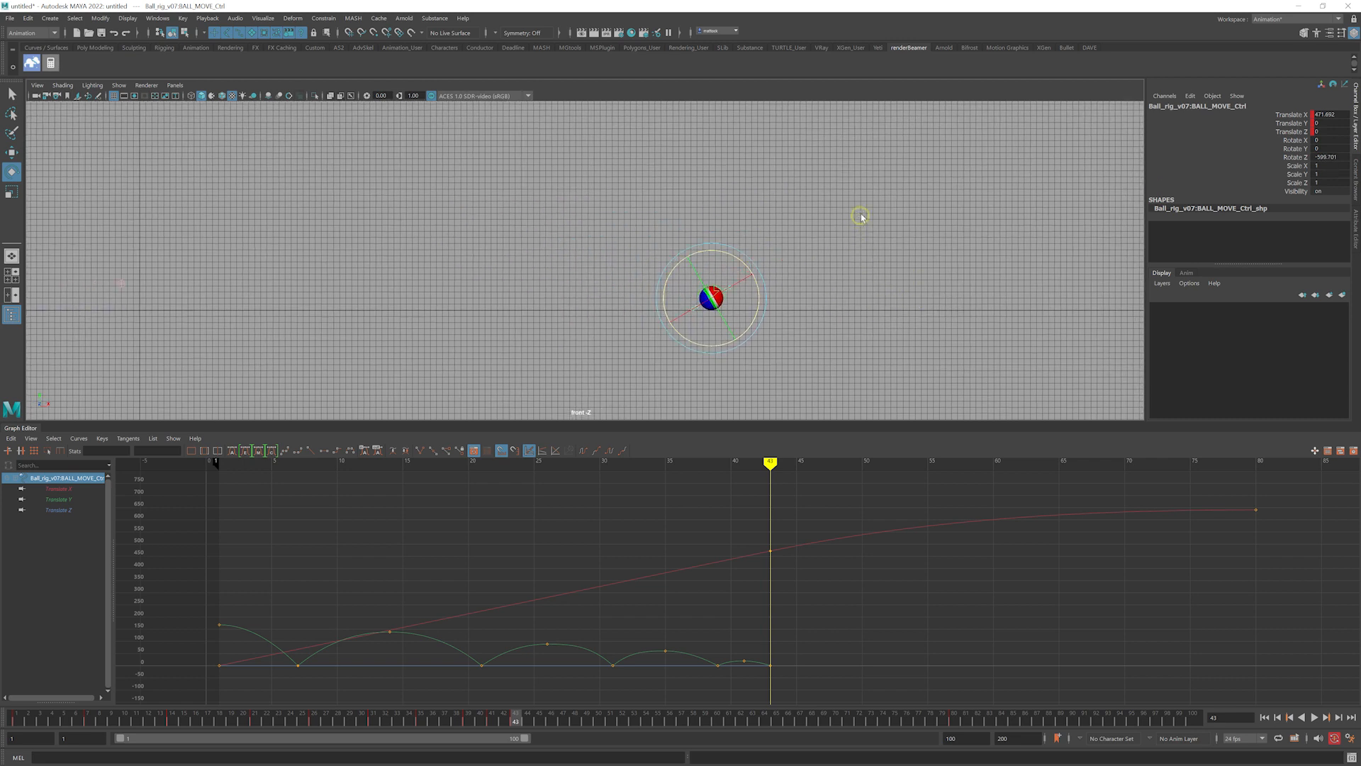
pyautogui.hotkey('ctrl', 'z')
pyautogui.hotkey('ctrl', 'z')
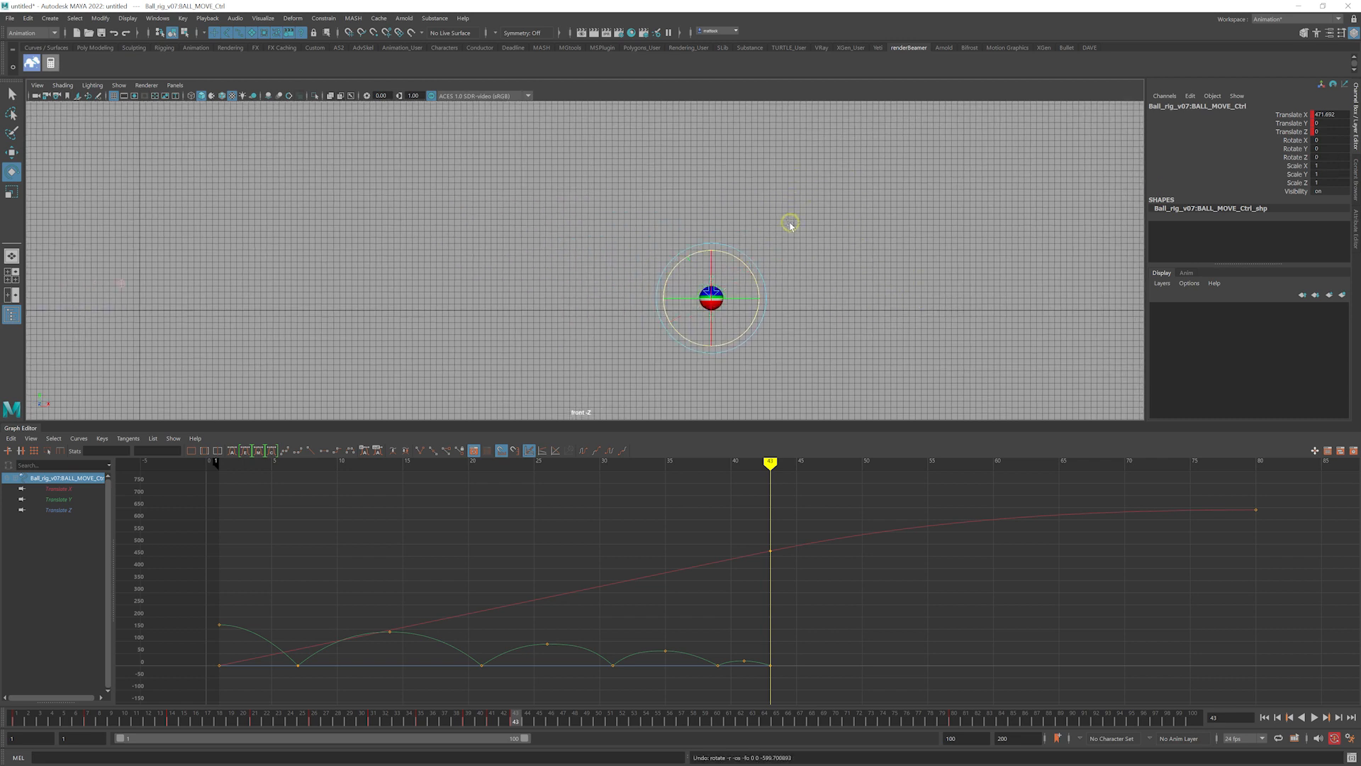
# Select the ball's rotate control and, at frame 43, spin it clockwise to a Rotate Z of about -754
pyautogui.click(456, 176)
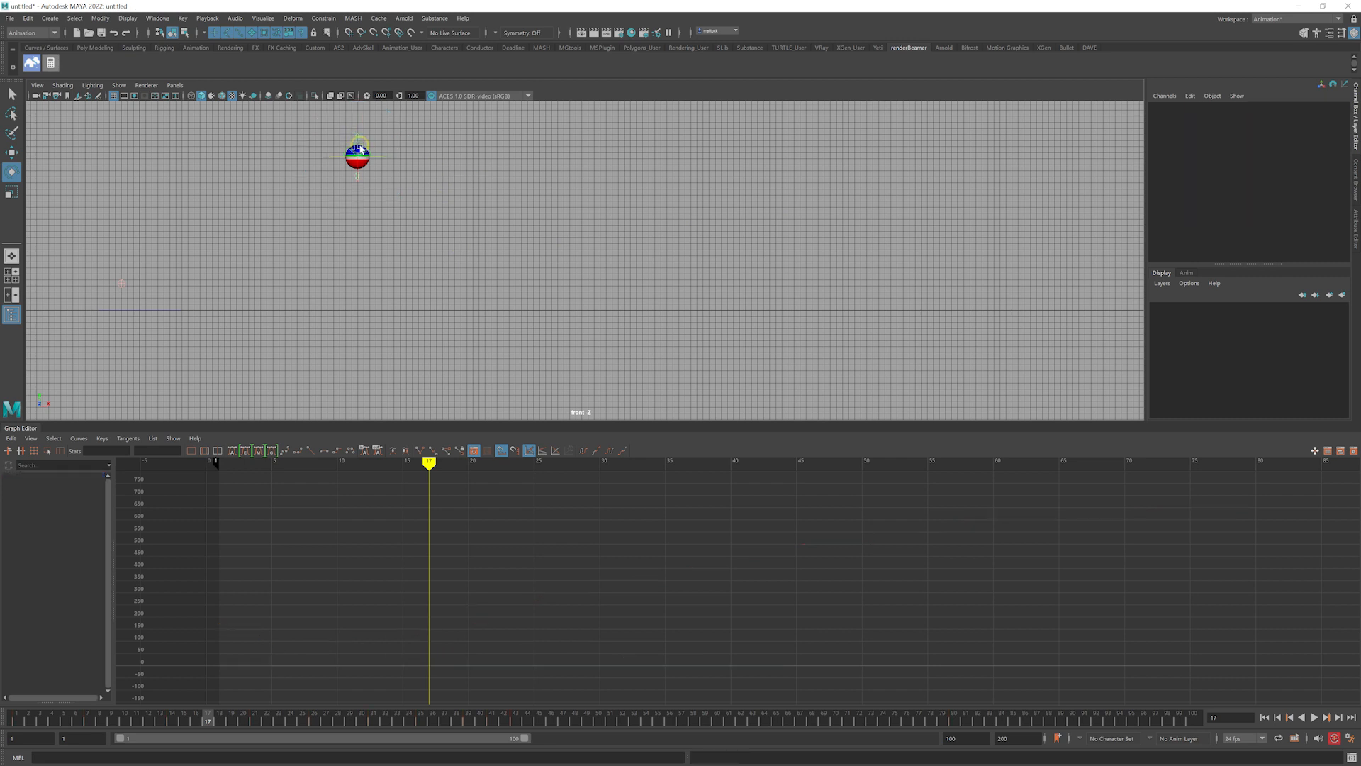
pyautogui.click(361, 149)
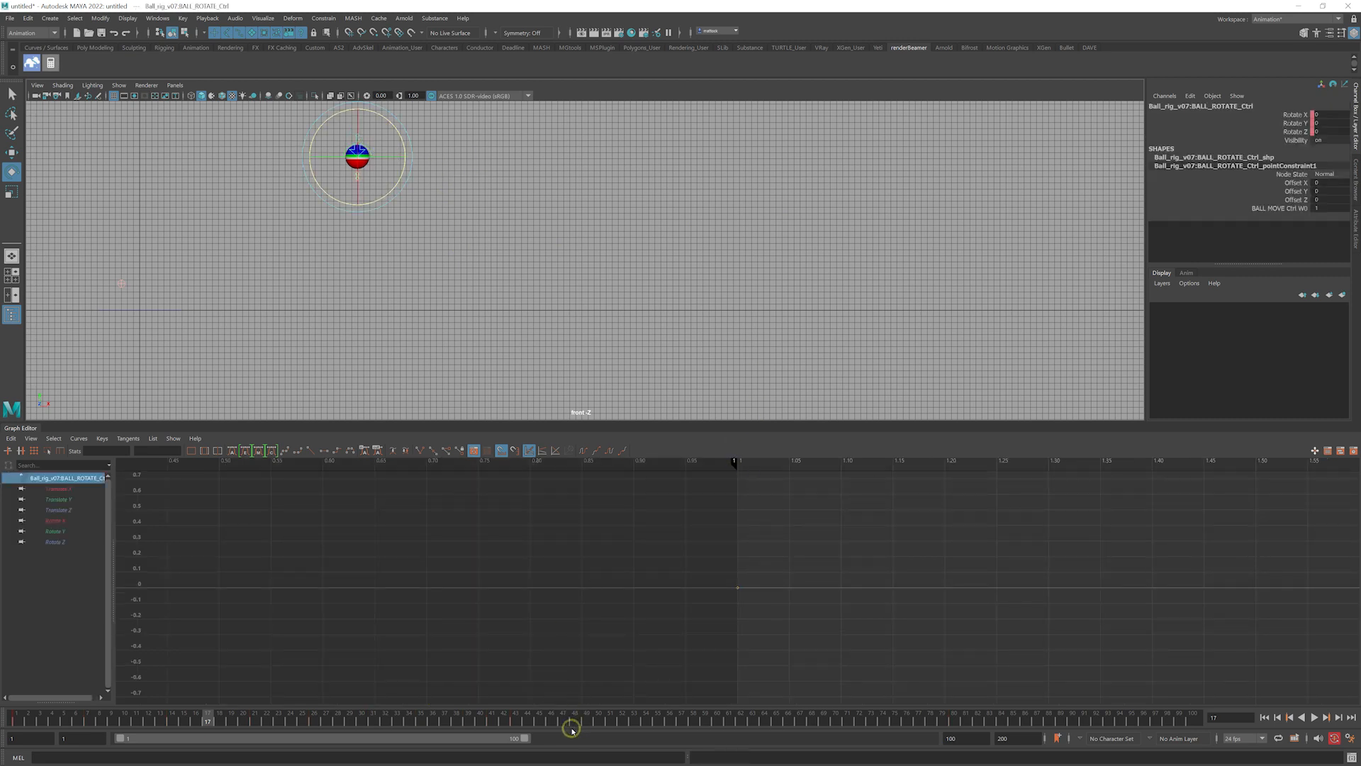
pyautogui.click(516, 719)
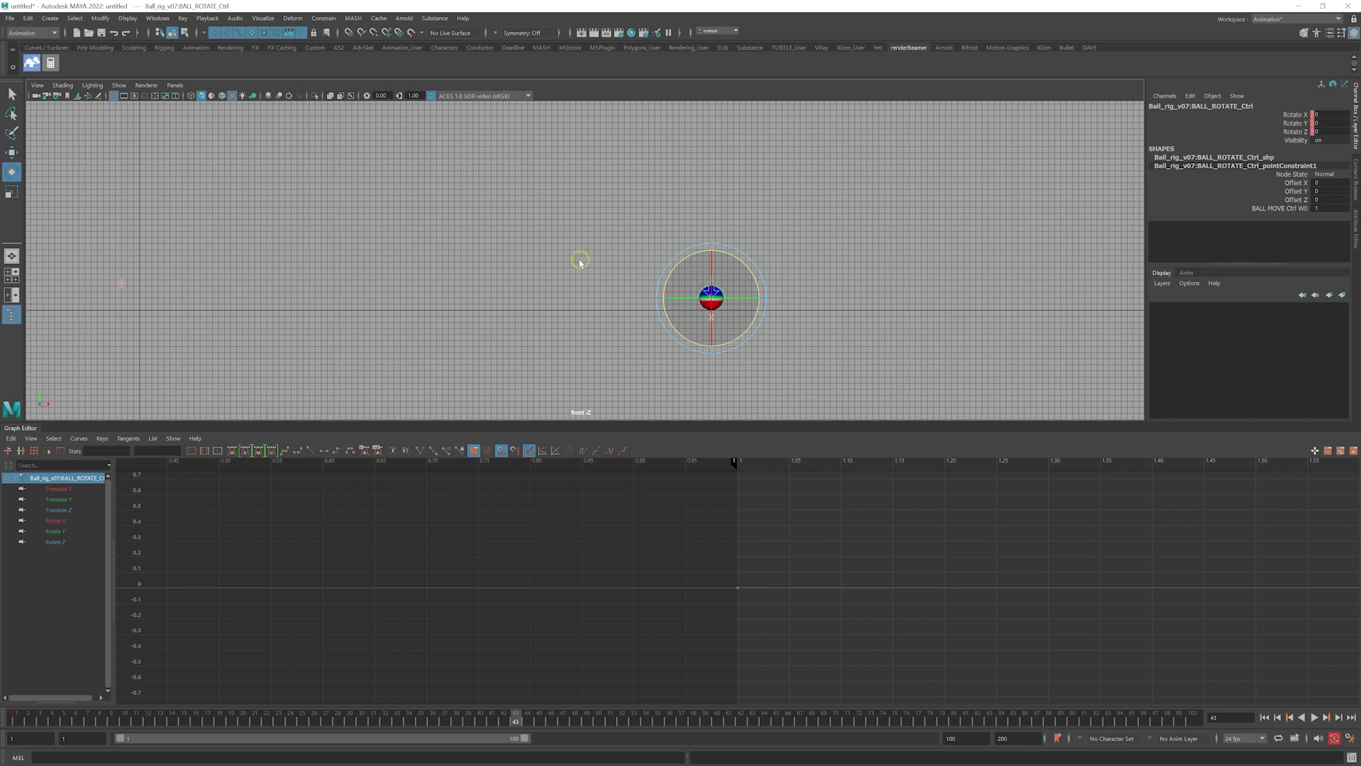
pyautogui.scroll(2, 579, 259)
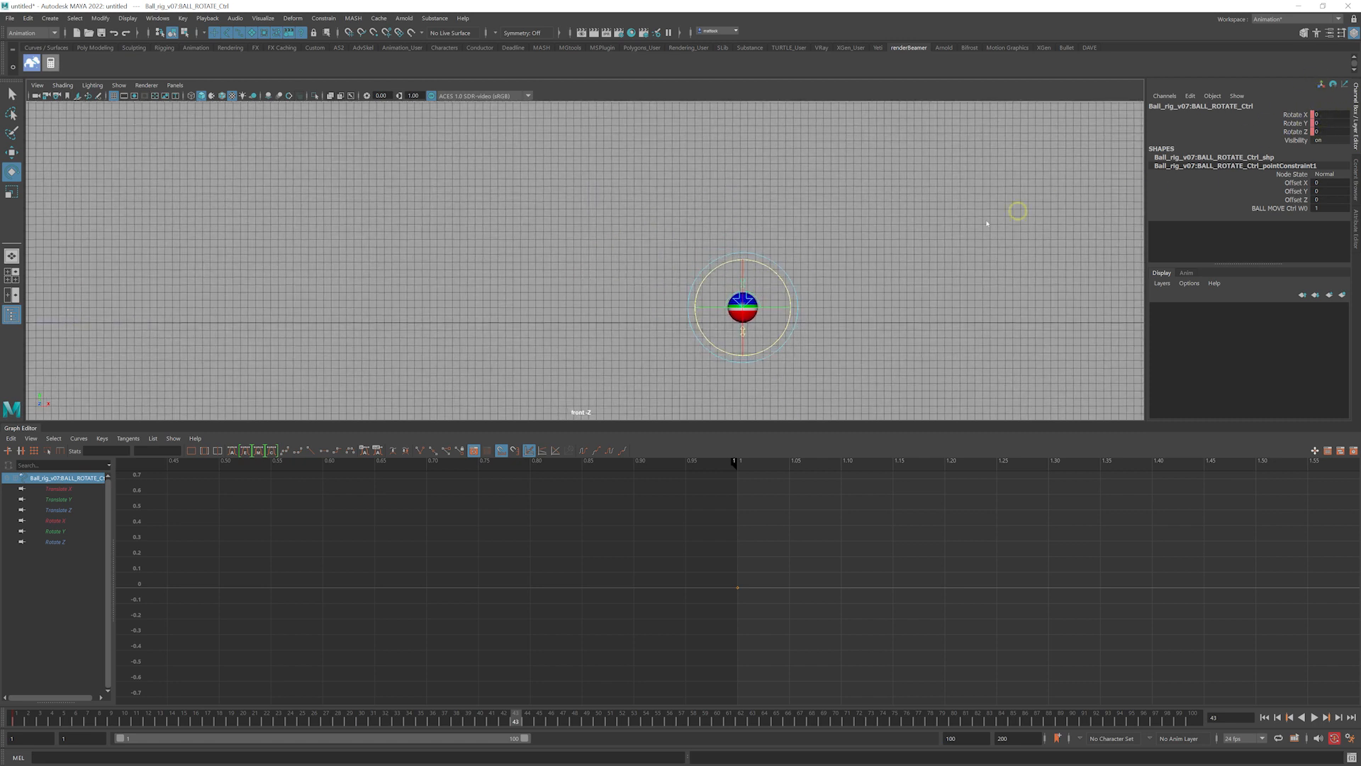
pyautogui.moveTo(775, 275); pyautogui.dragTo(801, 305)
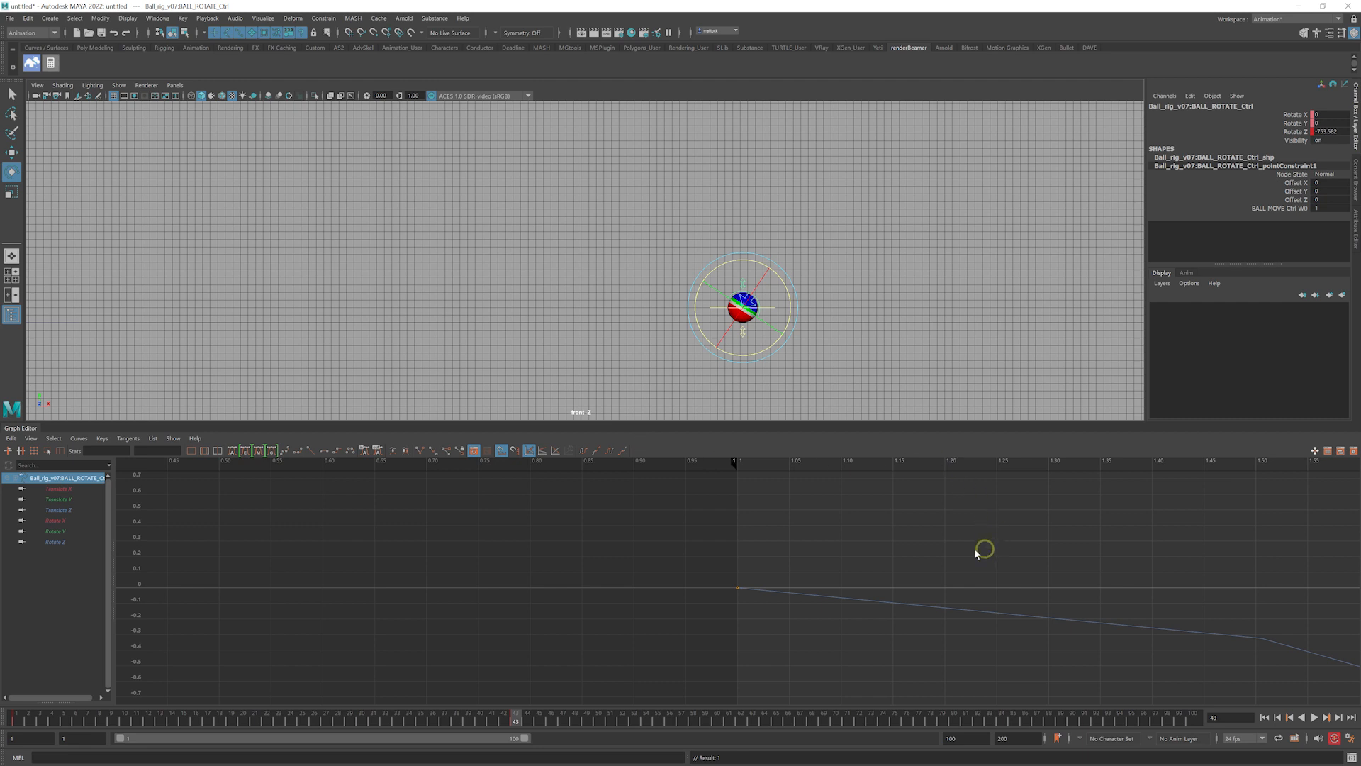
# Examine the full Rotate Z curve between frames 1 and 43 in the Graph Editor
pyautogui.keyDown('alt'); pyautogui.moveTo(950, 550); pyautogui.dragTo(556, 500, button='middle'); pyautogui.keyUp('alt')
pyautogui.keyDown('alt'); pyautogui.keyDown('shift'); pyautogui.moveTo(960, 566); pyautogui.dragTo(855, 588, button='right'); pyautogui.keyUp('shift'); pyautogui.keyUp('alt')
pyautogui.keyDown('alt'); pyautogui.keyDown('shift'); pyautogui.moveTo(860, 586); pyautogui.dragTo(672, 526, button='middle'); pyautogui.keyUp('shift'); pyautogui.keyUp('alt')
pyautogui.keyDown('alt'); pyautogui.keyDown('shift'); pyautogui.moveTo(725, 547); pyautogui.dragTo(734, 588, button='right'); pyautogui.keyUp('shift'); pyautogui.keyUp('alt')
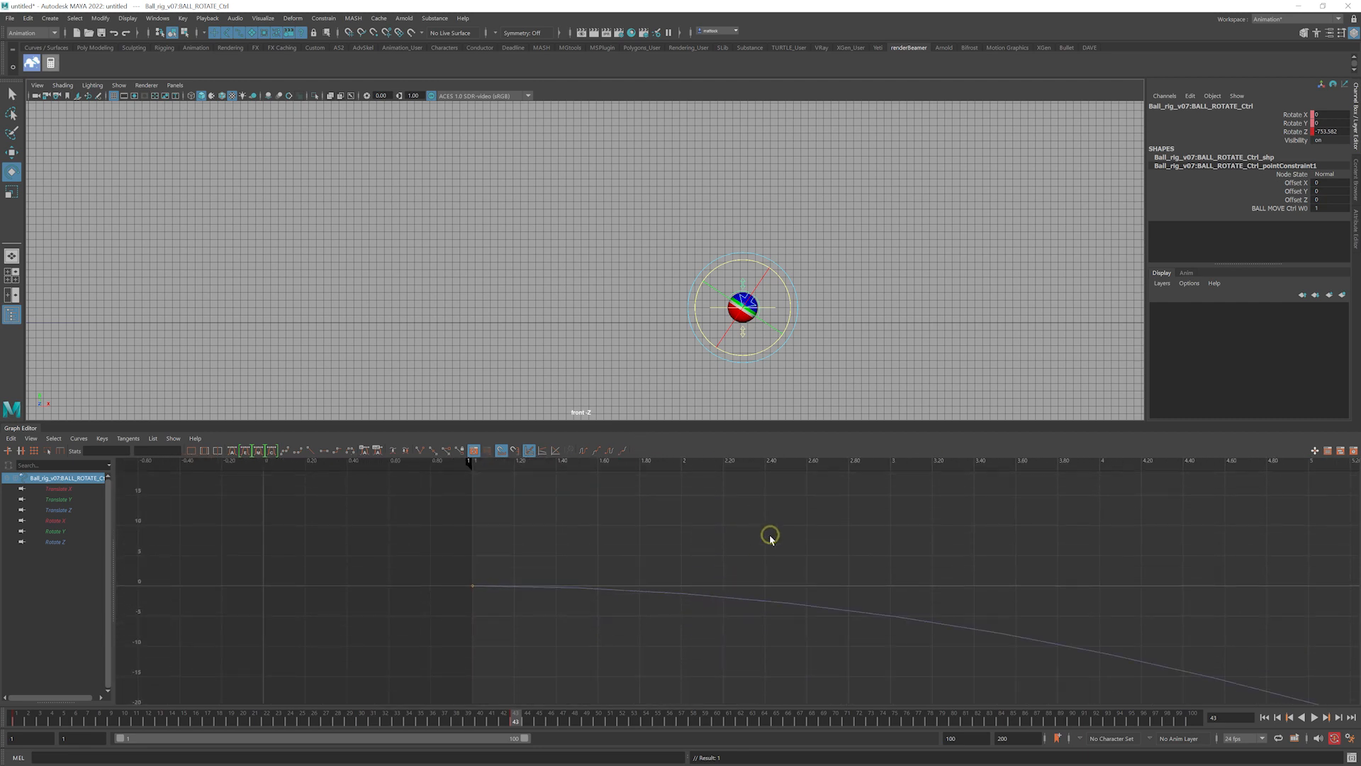
pyautogui.hotkey('shift', 'f')
pyautogui.keyDown('alt'); pyautogui.moveTo(927, 556); pyautogui.dragTo(854, 578, button='right'); pyautogui.keyUp('alt')
pyautogui.keyDown('alt'); pyautogui.moveTo(872, 276); pyautogui.dragTo(809, 354, button='right'); pyautogui.keyUp('alt')
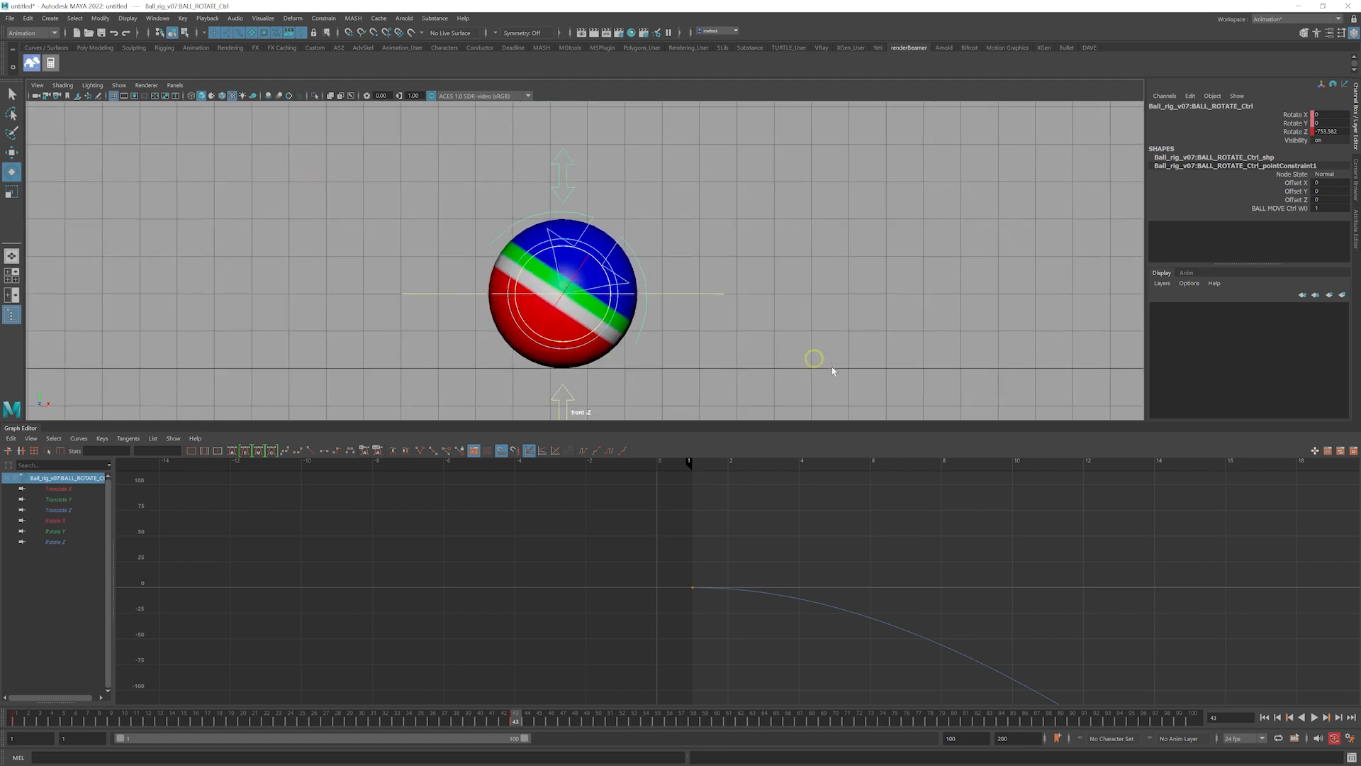
pyautogui.keyDown('alt'); pyautogui.moveTo(1006, 558); pyautogui.dragTo(837, 588, button='right'); pyautogui.keyUp('alt')
pyautogui.keyDown('alt'); pyautogui.moveTo(661, 563); pyautogui.dragTo(745, 576, button='right'); pyautogui.keyUp('alt')
pyautogui.keyDown('alt'); pyautogui.moveTo(745, 565); pyautogui.dragTo(595, 509, button='middle'); pyautogui.keyUp('alt')
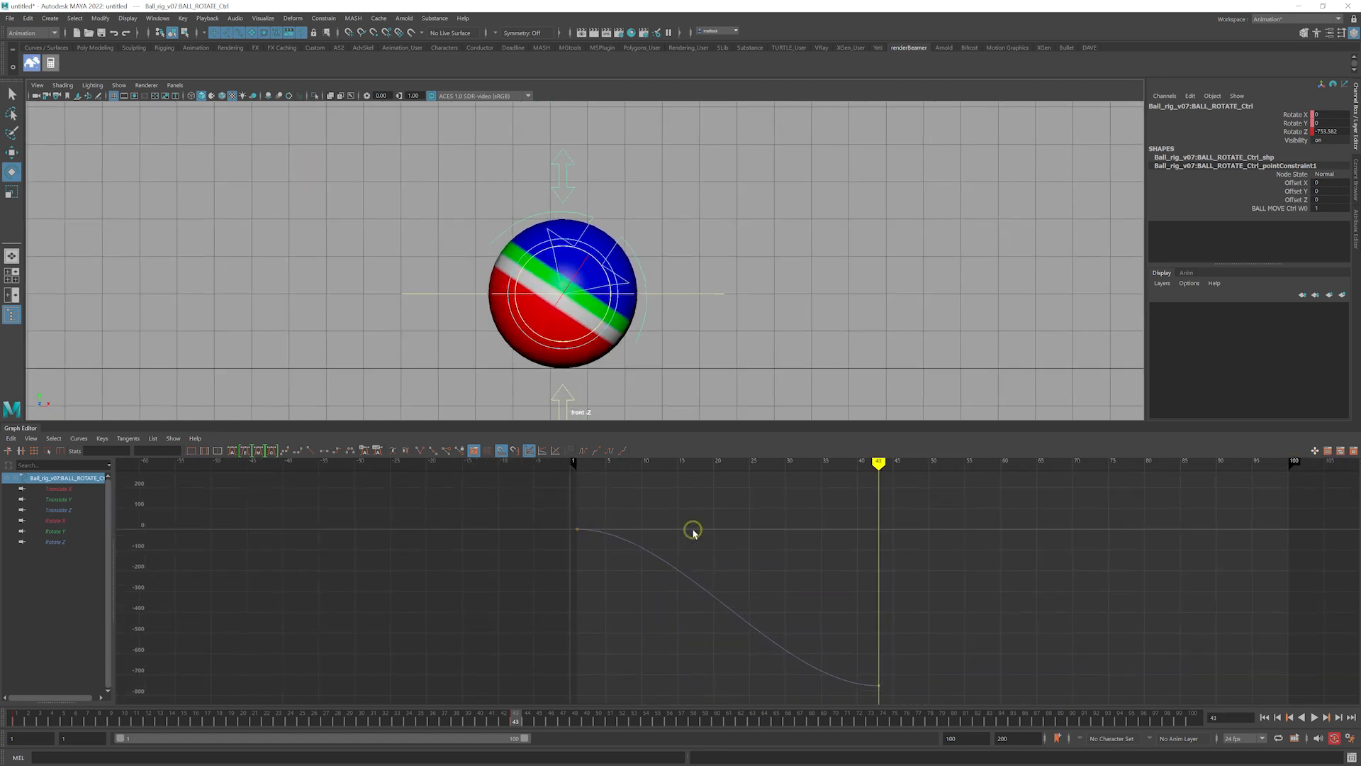
# Play the animation from frame 1 in the front view to check the ball's spin during the bounces
pyautogui.keyDown('alt'); pyautogui.moveTo(844, 256); pyautogui.dragTo(319, 243, button='right'); pyautogui.keyUp('alt')
pyautogui.keyDown('alt'); pyautogui.moveTo(914, 231); pyautogui.dragTo(486, 237, button='right'); pyautogui.keyUp('alt')
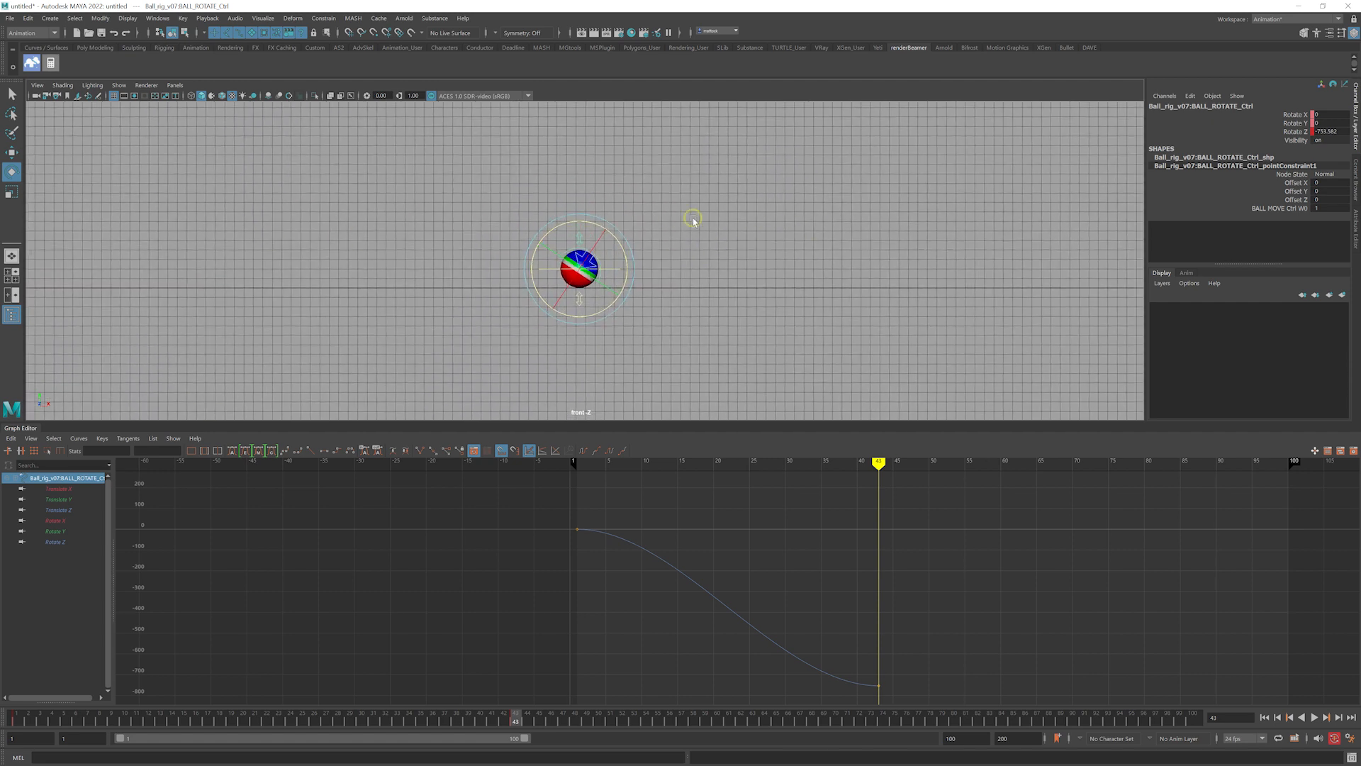
pyautogui.moveTo(693, 241)
pyautogui.keyDown('alt'); pyautogui.mouseDown(button='middle')
pyautogui.moveTo(742, 316)
pyautogui.moveTo(826, 363)
pyautogui.mouseUp(button='middle'); pyautogui.keyUp('alt')
pyautogui.moveTo(636, 467)
pyautogui.mouseDown()
pyautogui.moveTo(556, 465)
pyautogui.moveTo(576, 465)
pyautogui.mouseUp()
pyautogui.keyDown('alt'); pyautogui.moveTo(560, 283); pyautogui.dragTo(697, 334, button='middle'); pyautogui.keyUp('alt')
pyautogui.hotkey('alt', 'v')
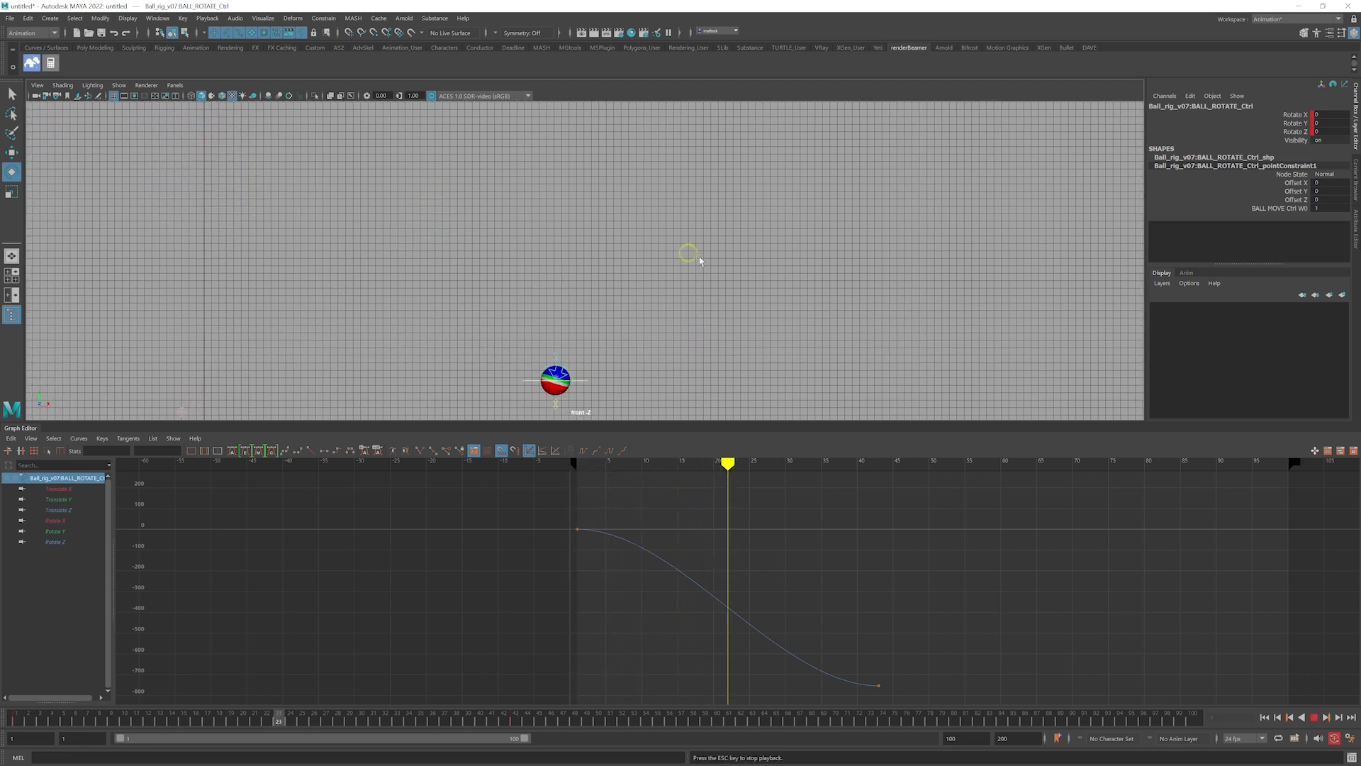
pyautogui.keyDown('alt'); pyautogui.moveTo(827, 334); pyautogui.dragTo(745, 240, button='middle'); pyautogui.keyUp('alt')
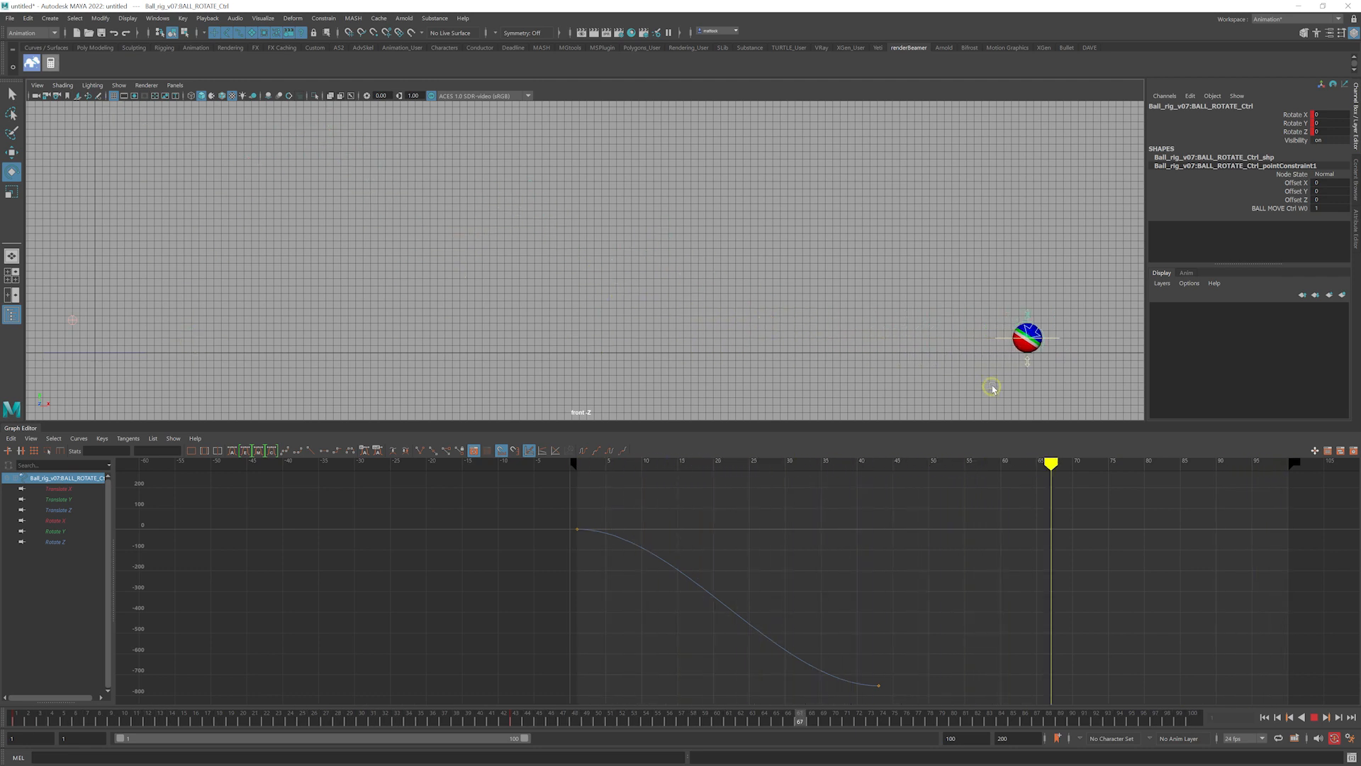
pyautogui.hotkey('alt', 'v')
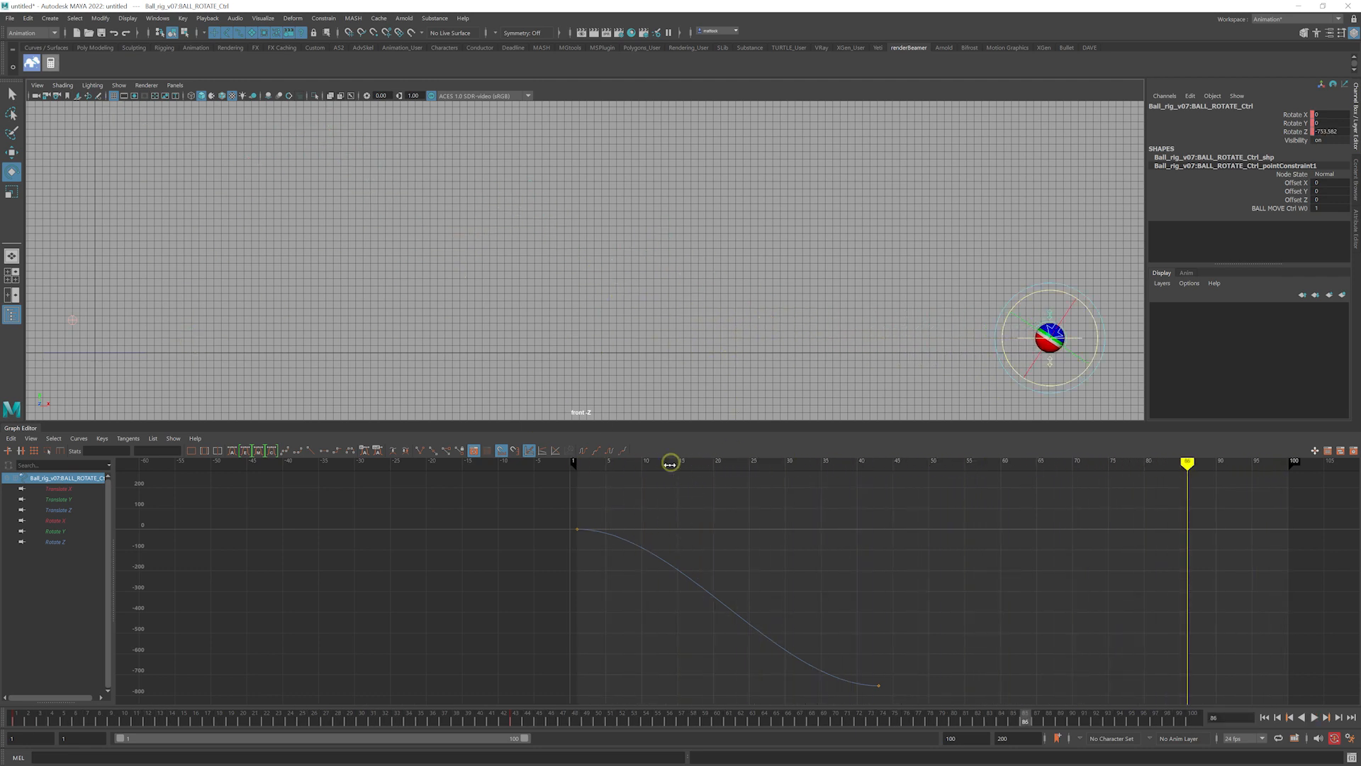
# At frame 80, rotate the ball further clockwise to a Rotate Z of about -931 and key it
pyautogui.moveTo(656, 462); pyautogui.dragTo(878, 523)
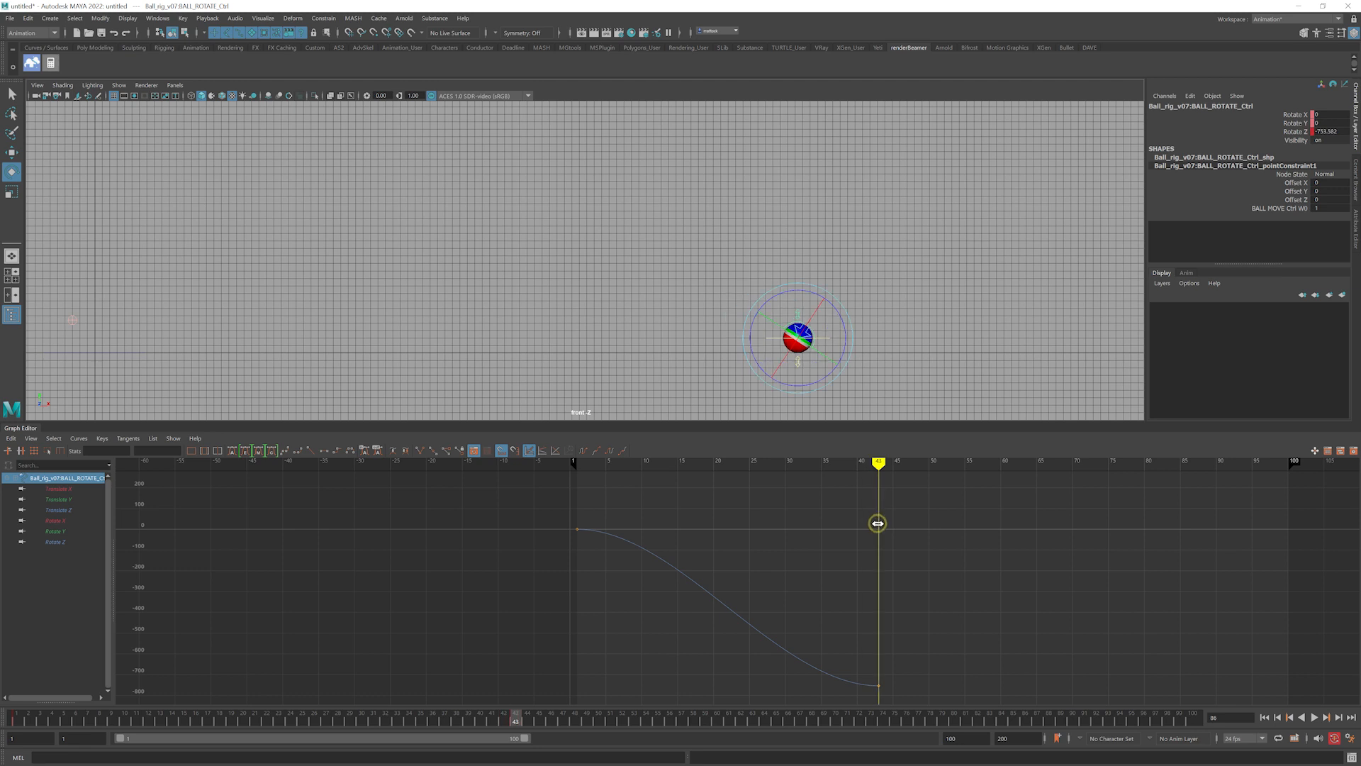
pyautogui.keyDown('alt'); pyautogui.moveTo(796, 549); pyautogui.dragTo(667, 512, button='middle'); pyautogui.keyUp('alt')
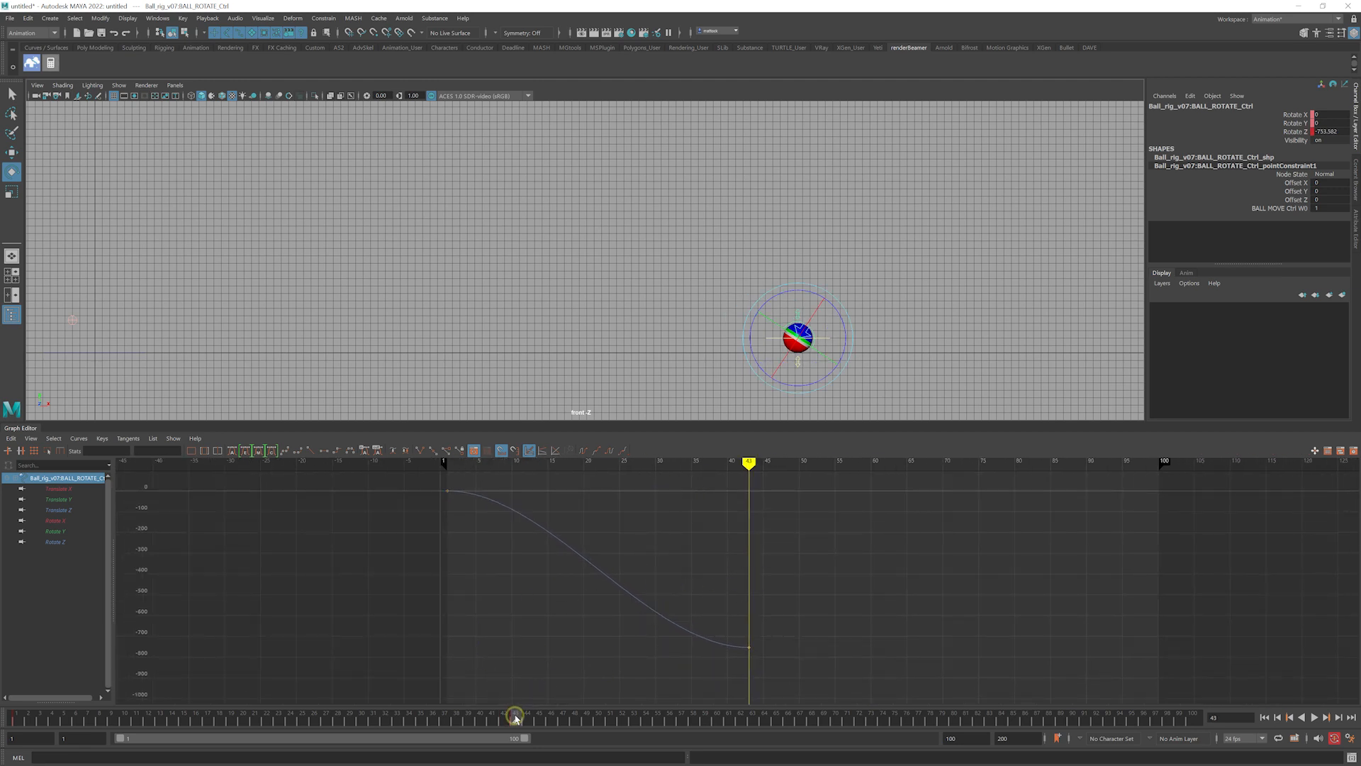
pyautogui.moveTo(515, 718); pyautogui.dragTo(954, 719)
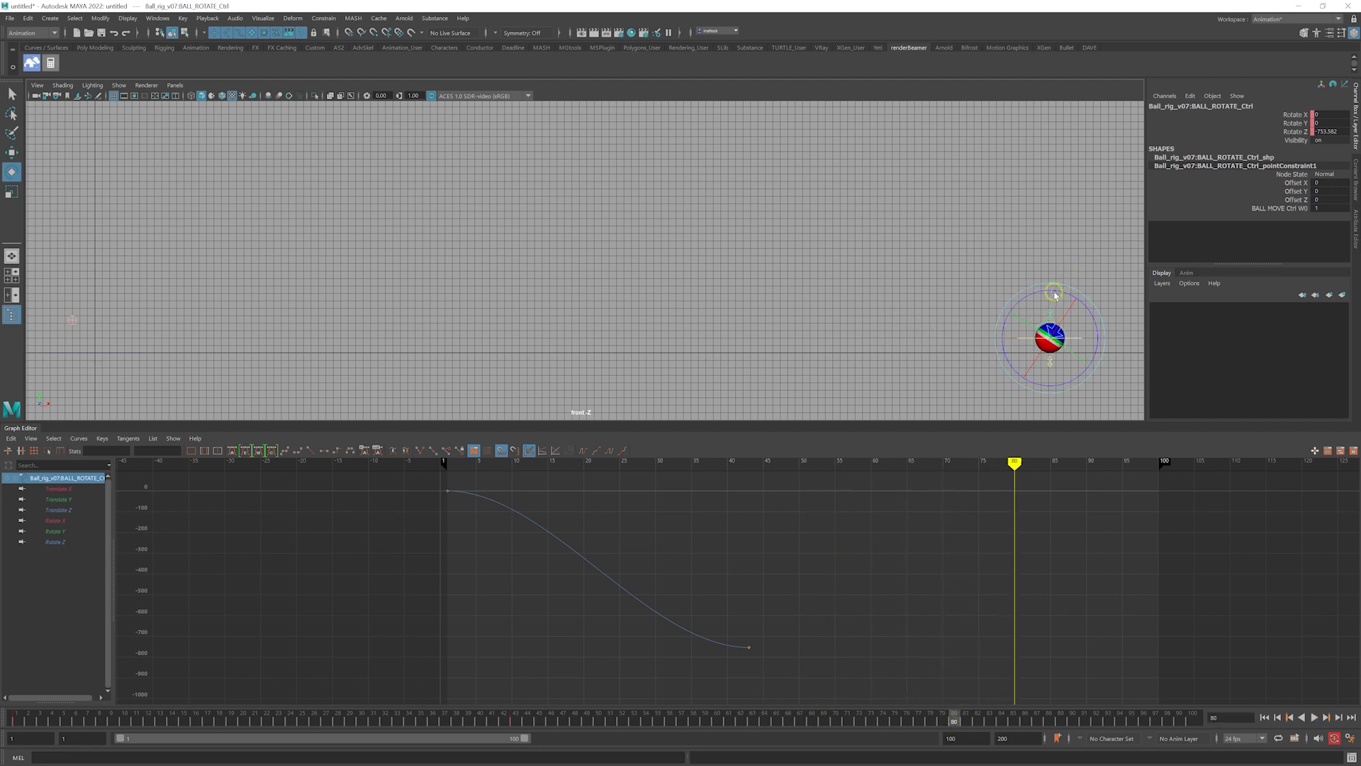
pyautogui.moveTo(1055, 295); pyautogui.dragTo(1044, 381)
pyautogui.press('s')
pyautogui.keyDown('alt'); pyautogui.moveTo(873, 613); pyautogui.dragTo(856, 592, button='middle'); pyautogui.keyUp('alt')
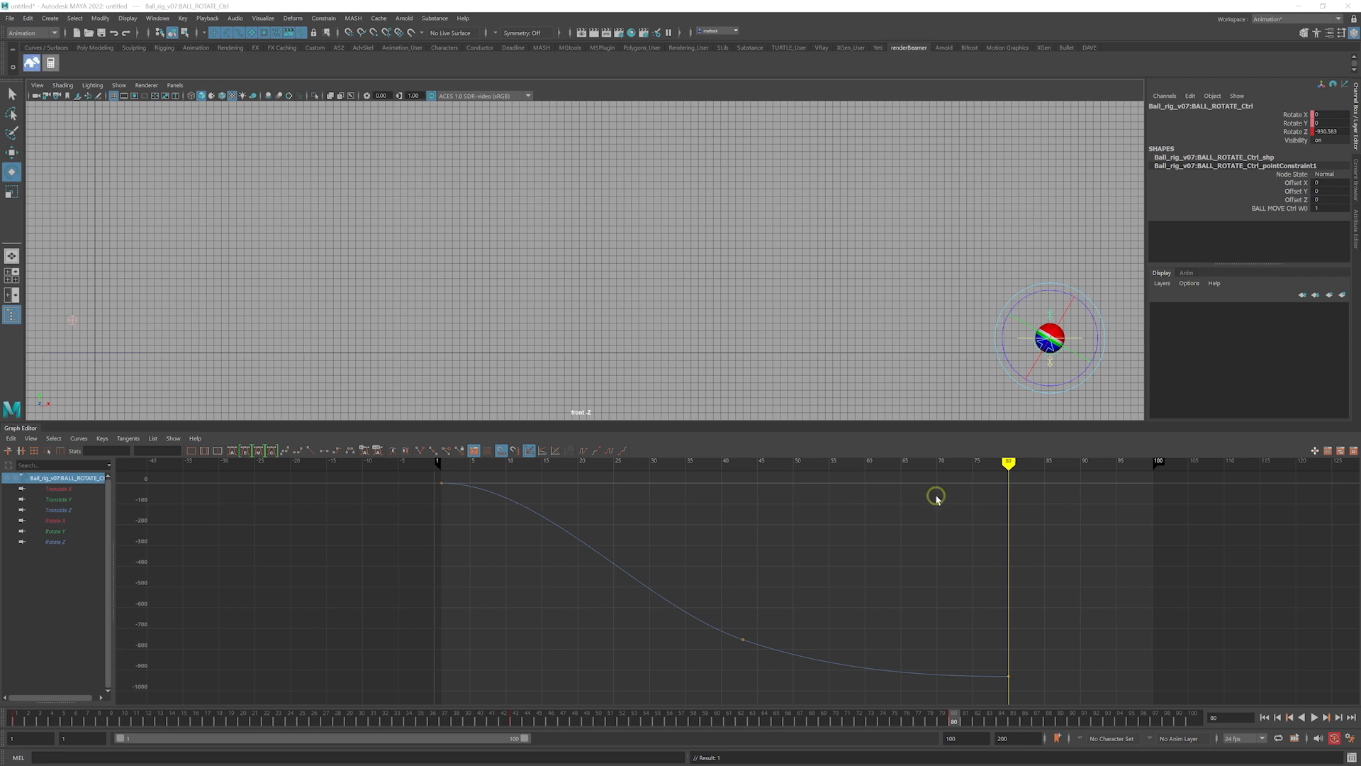
# Lower the Rotate Z key at frame 80 to about -985 and preview the ball's final roll
pyautogui.moveTo(742, 470); pyautogui.dragTo(1010, 475)
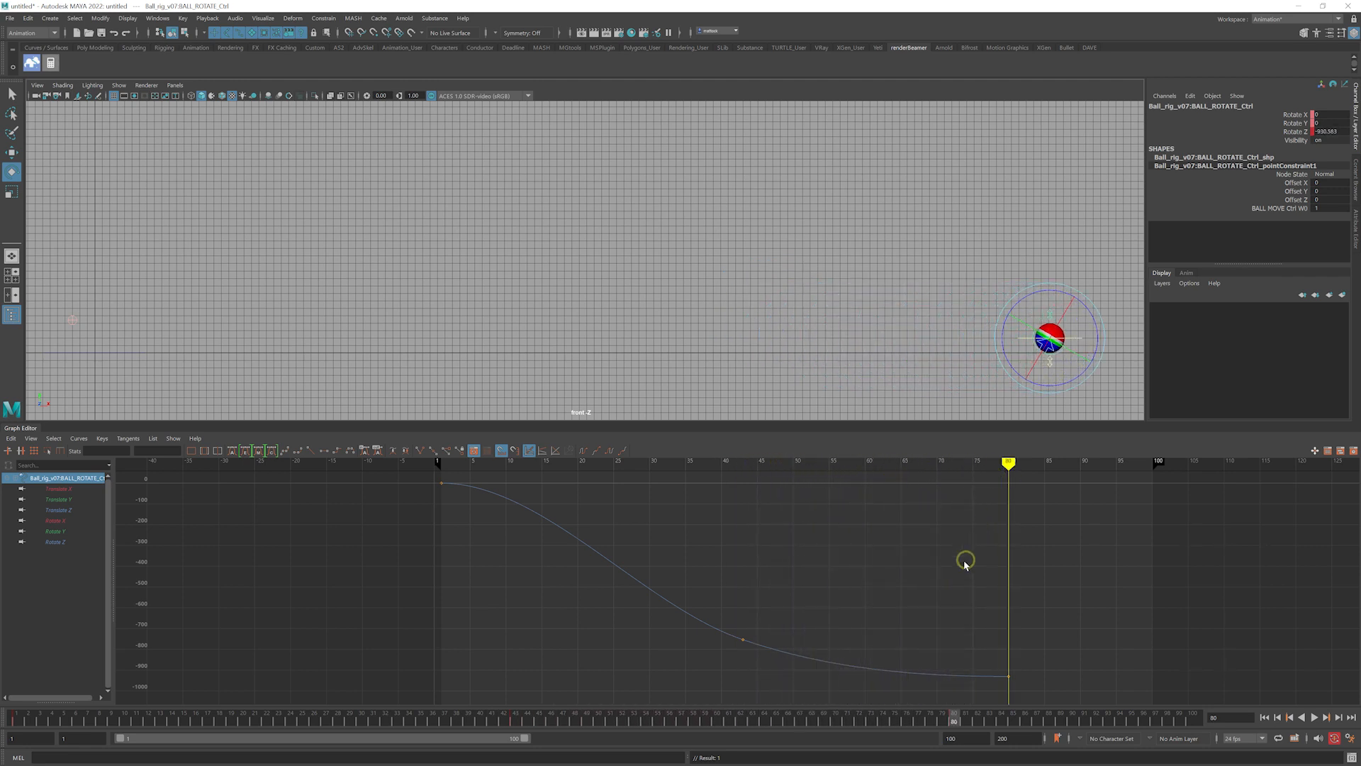
pyautogui.keyDown('alt'); pyautogui.moveTo(942, 572); pyautogui.dragTo(885, 536, button='middle'); pyautogui.keyUp('alt')
pyautogui.moveTo(974, 612); pyautogui.dragTo(921, 654)
pyautogui.keyDown('shift'); pyautogui.moveTo(959, 654); pyautogui.dragTo(959, 668, button='middle'); pyautogui.keyUp('shift')
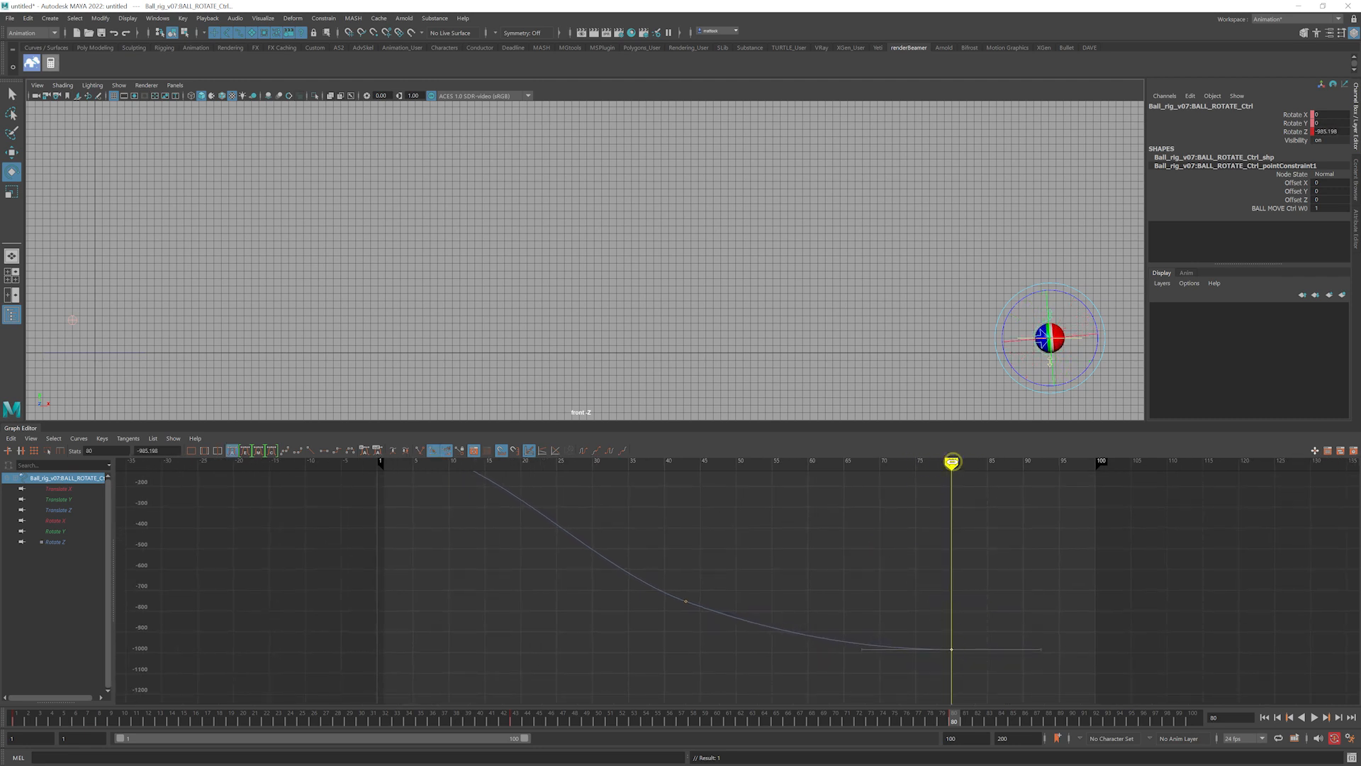
pyautogui.moveTo(952, 461); pyautogui.dragTo(791, 485)
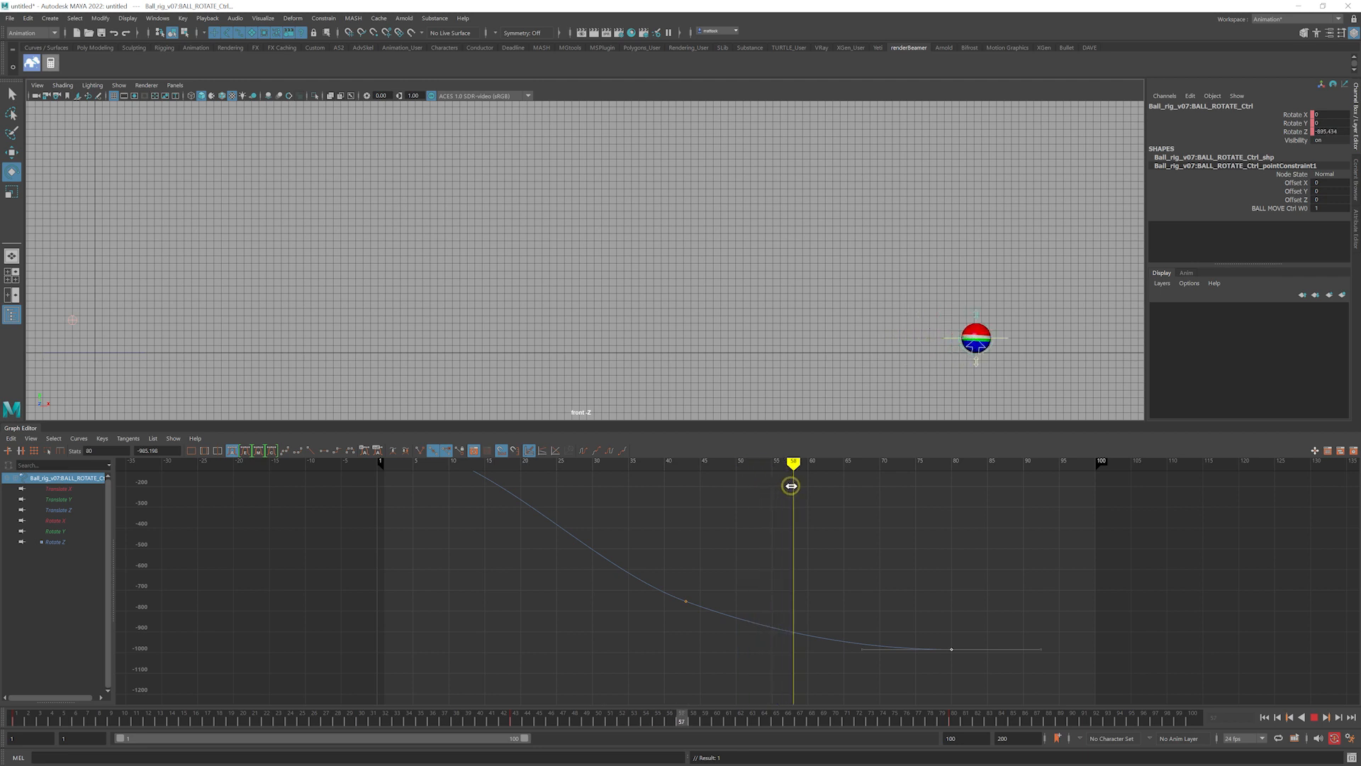
# Scrub the ball's final roll and lower the Rotate Z key at frame 80 to about -1012.5
pyautogui.keyDown('alt'); pyautogui.moveTo(794, 386); pyautogui.dragTo(921, 385, button='right'); pyautogui.keyUp('alt')
pyautogui.keyDown('alt'); pyautogui.moveTo(921, 386); pyautogui.dragTo(414, 292, button='middle'); pyautogui.keyUp('alt')
pyautogui.keyDown('alt'); pyautogui.moveTo(414, 292); pyautogui.dragTo(652, 349, button='right'); pyautogui.keyUp('alt')
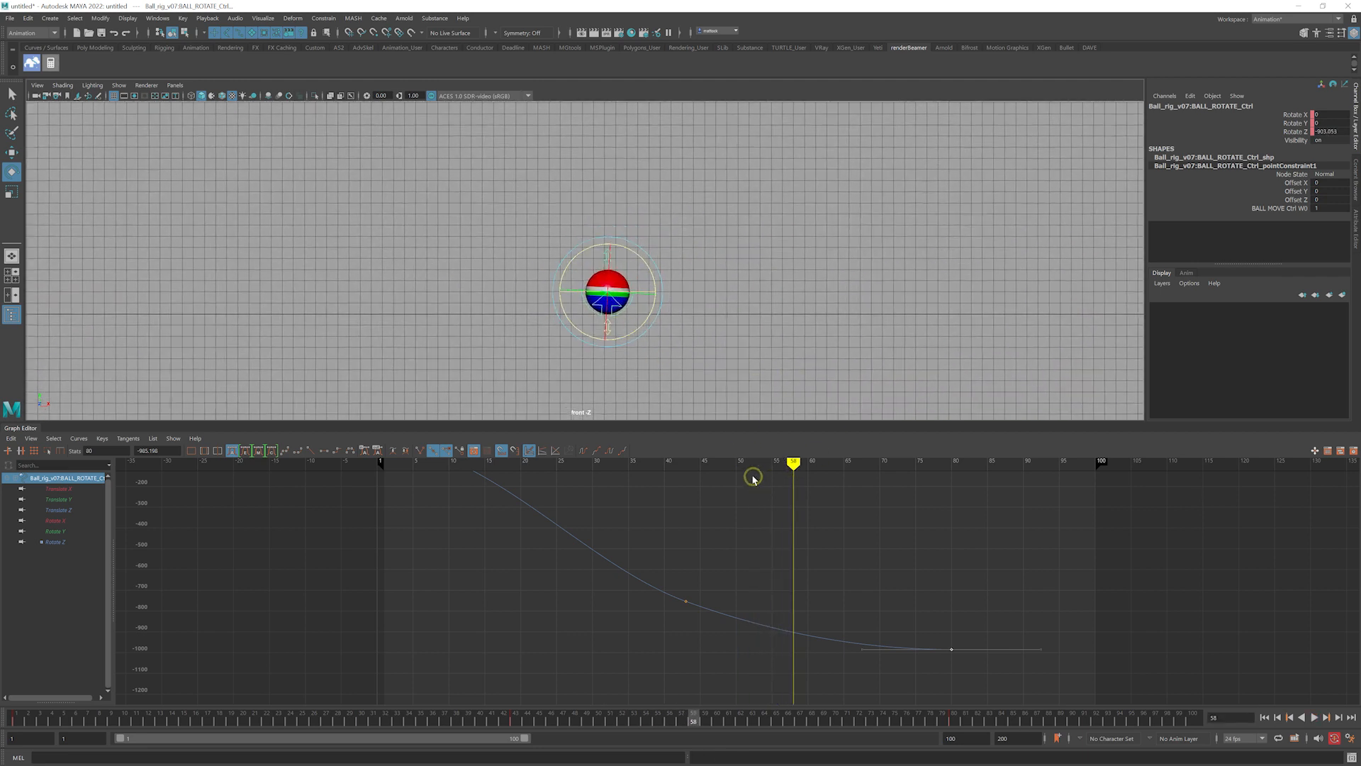
pyautogui.moveTo(753, 480); pyautogui.dragTo(927, 499)
pyautogui.moveTo(939, 501); pyautogui.dragTo(944, 507)
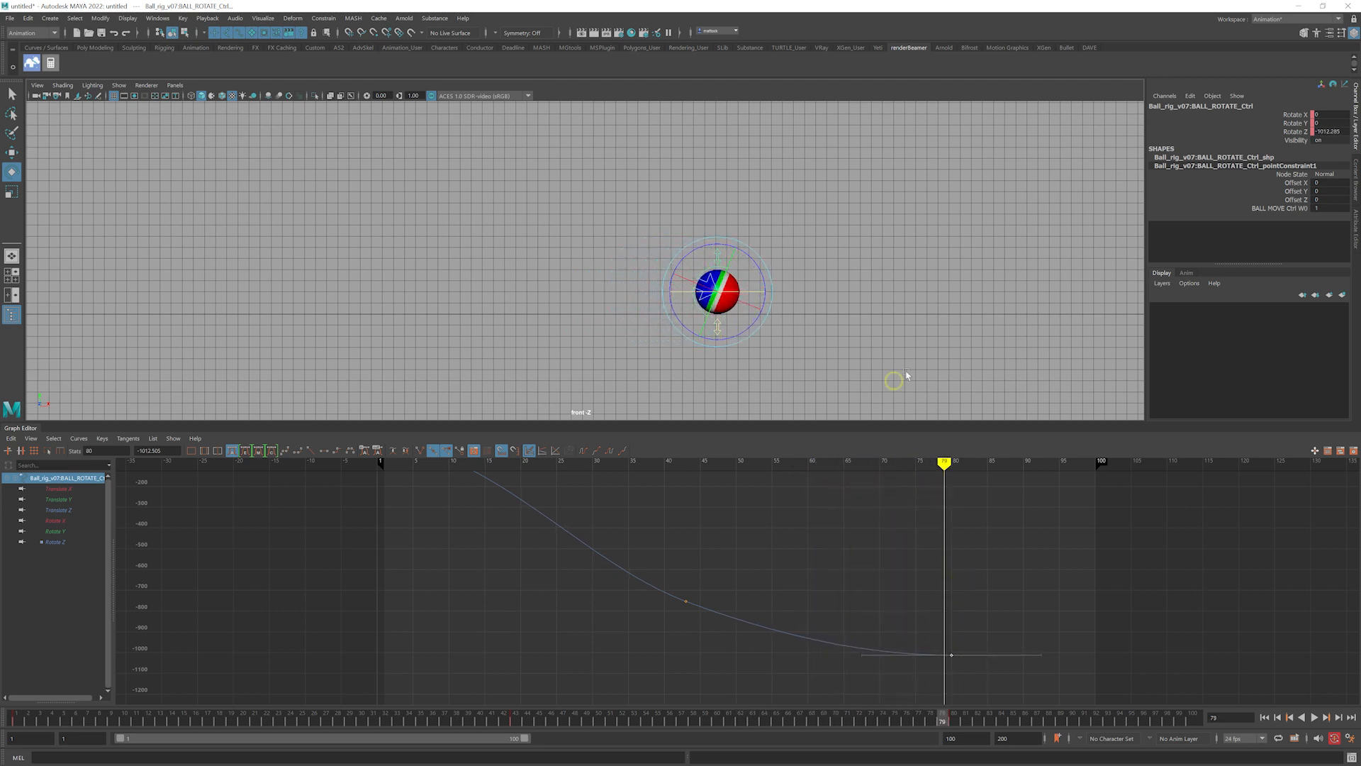
# Play the animation from frame 1 in the front view with the ball deselected to check its roll to a stop
pyautogui.keyDown('alt'); pyautogui.moveTo(936, 312); pyautogui.dragTo(719, 274, button='right'); pyautogui.keyUp('alt')
pyautogui.keyDown('alt'); pyautogui.moveTo(719, 273); pyautogui.dragTo(933, 328, button='middle'); pyautogui.keyUp('alt')
pyautogui.keyDown('alt'); pyautogui.moveTo(933, 328); pyautogui.dragTo(730, 310, button='right'); pyautogui.keyUp('alt')
pyautogui.keyDown('alt'); pyautogui.moveTo(729, 310); pyautogui.dragTo(801, 316, button='middle'); pyautogui.keyUp('alt')
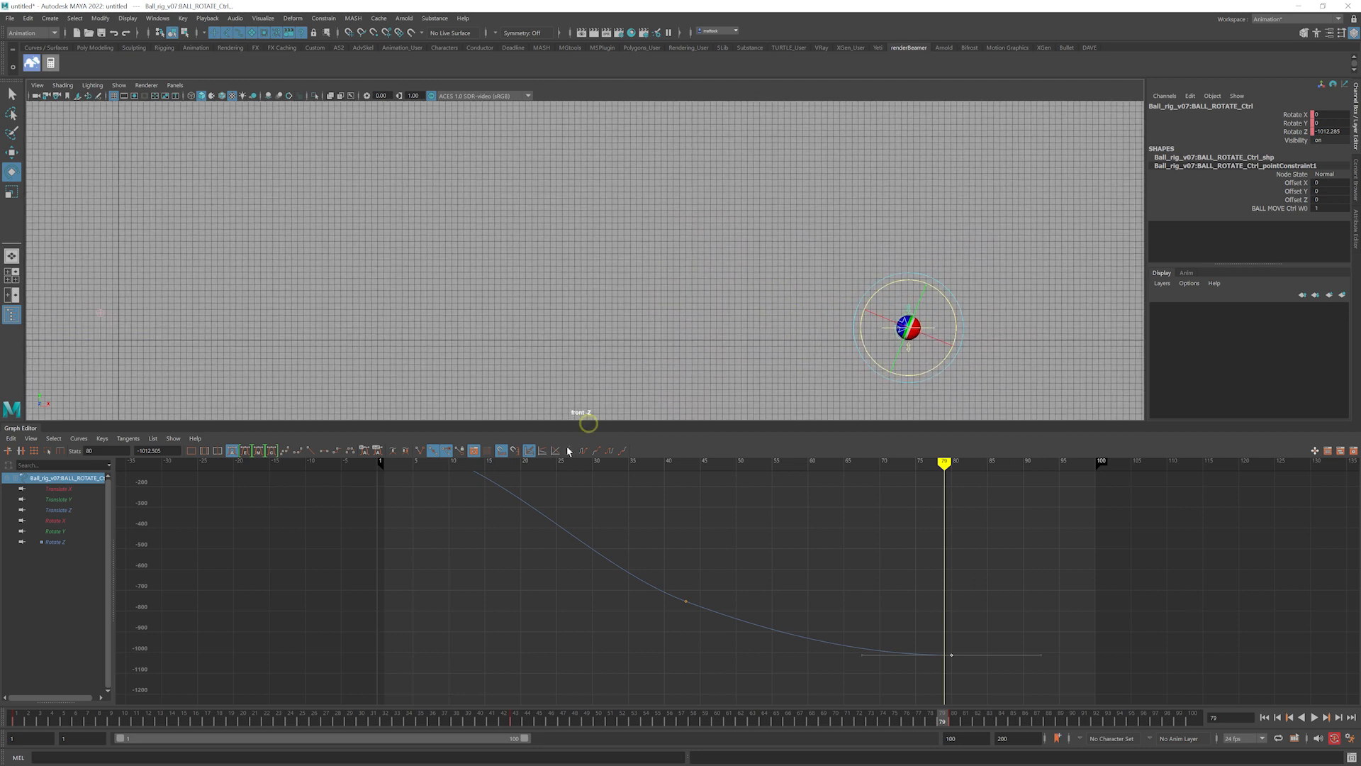
pyautogui.moveTo(554, 477); pyautogui.dragTo(234, 483)
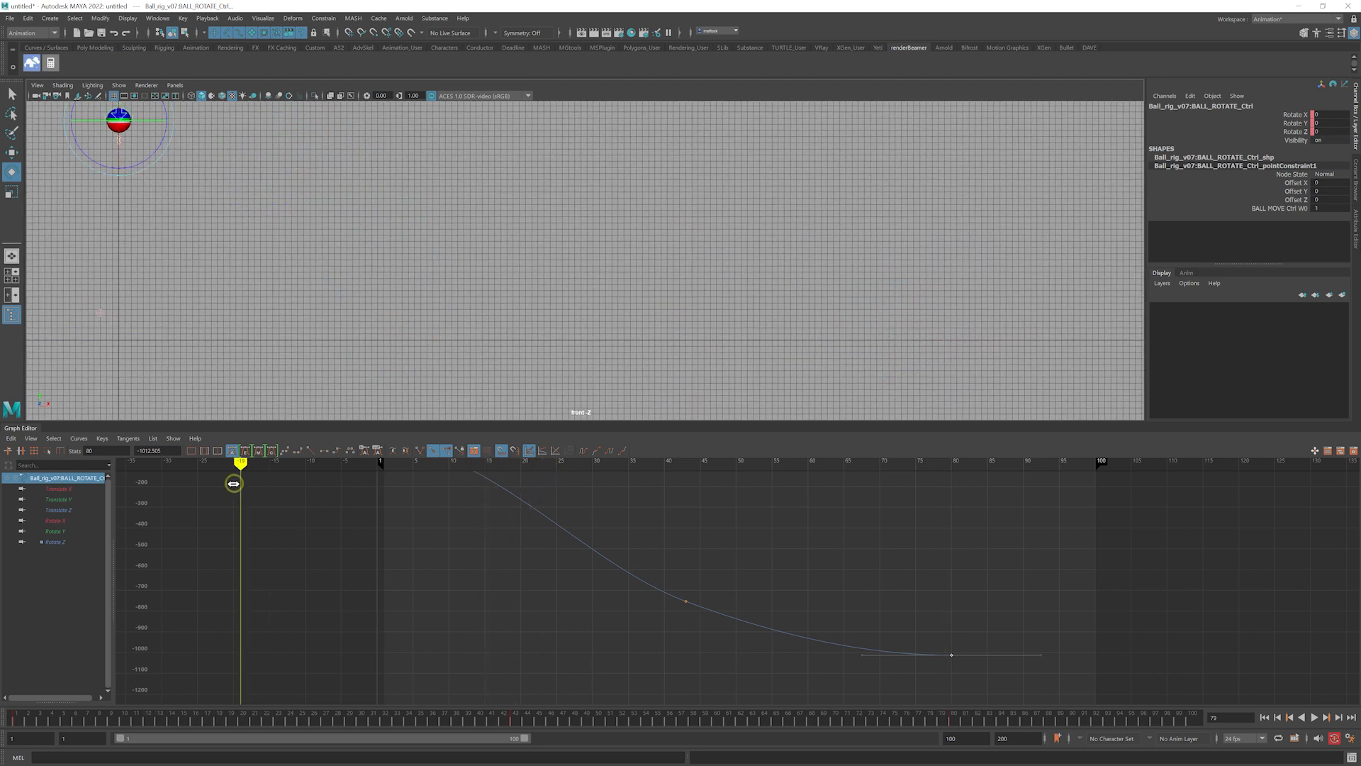
pyautogui.keyDown('alt'); pyautogui.moveTo(504, 312); pyautogui.dragTo(569, 336, button='middle'); pyautogui.keyUp('alt')
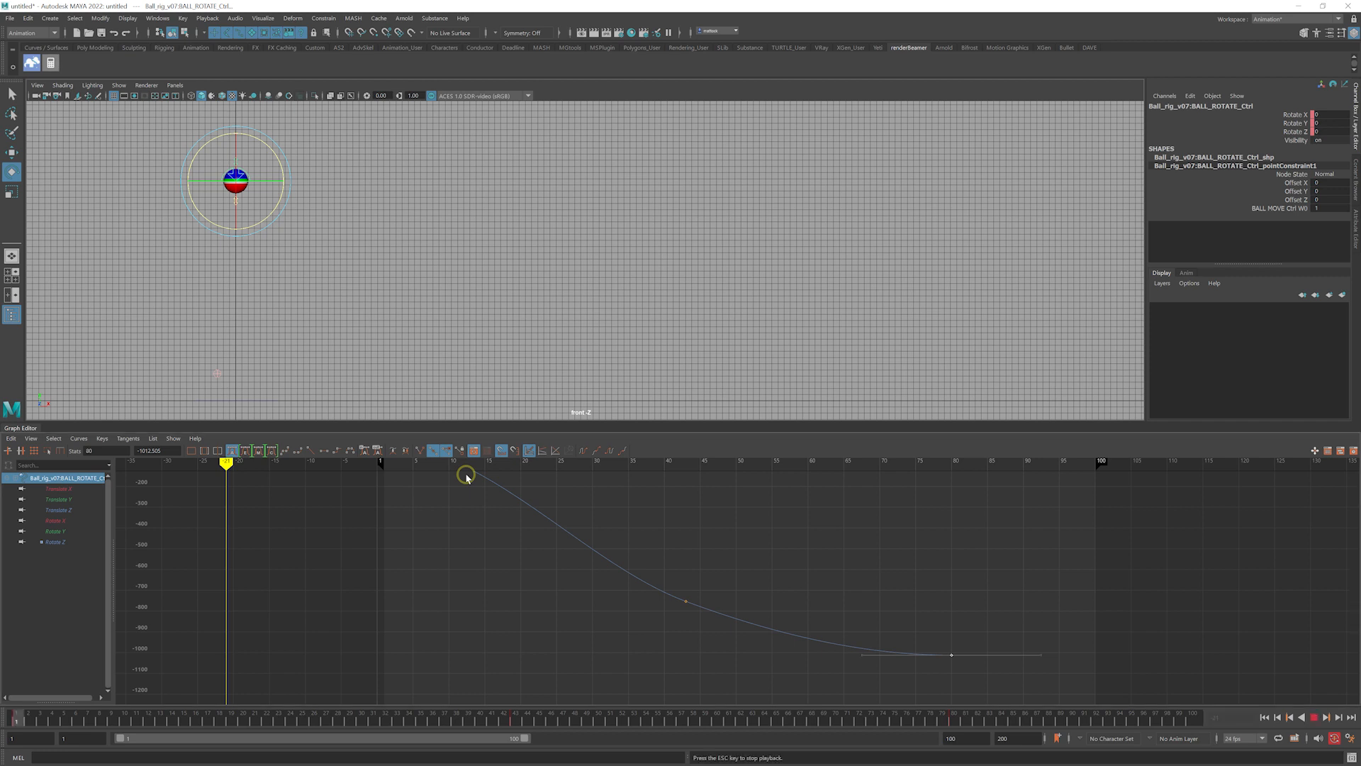
pyautogui.hotkey('alt', 'v')
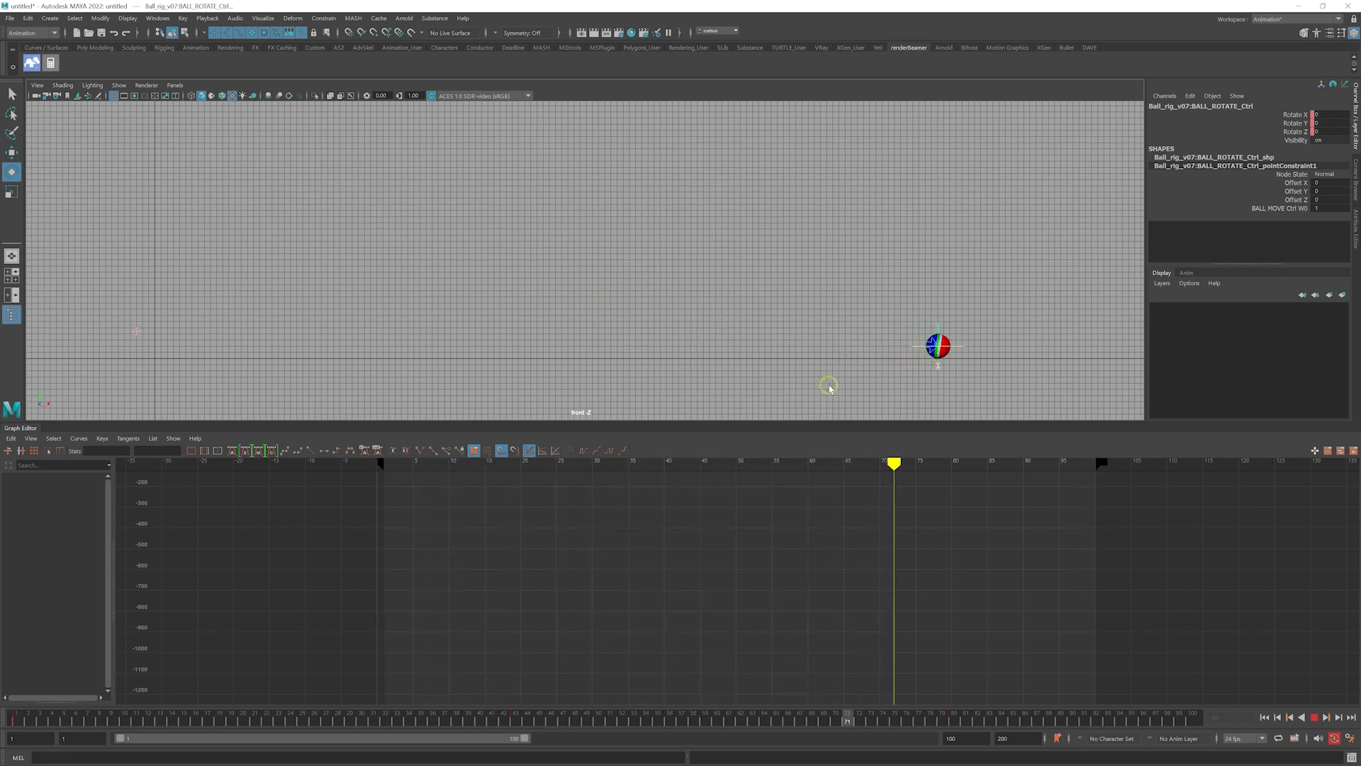
pyautogui.click(858, 356)
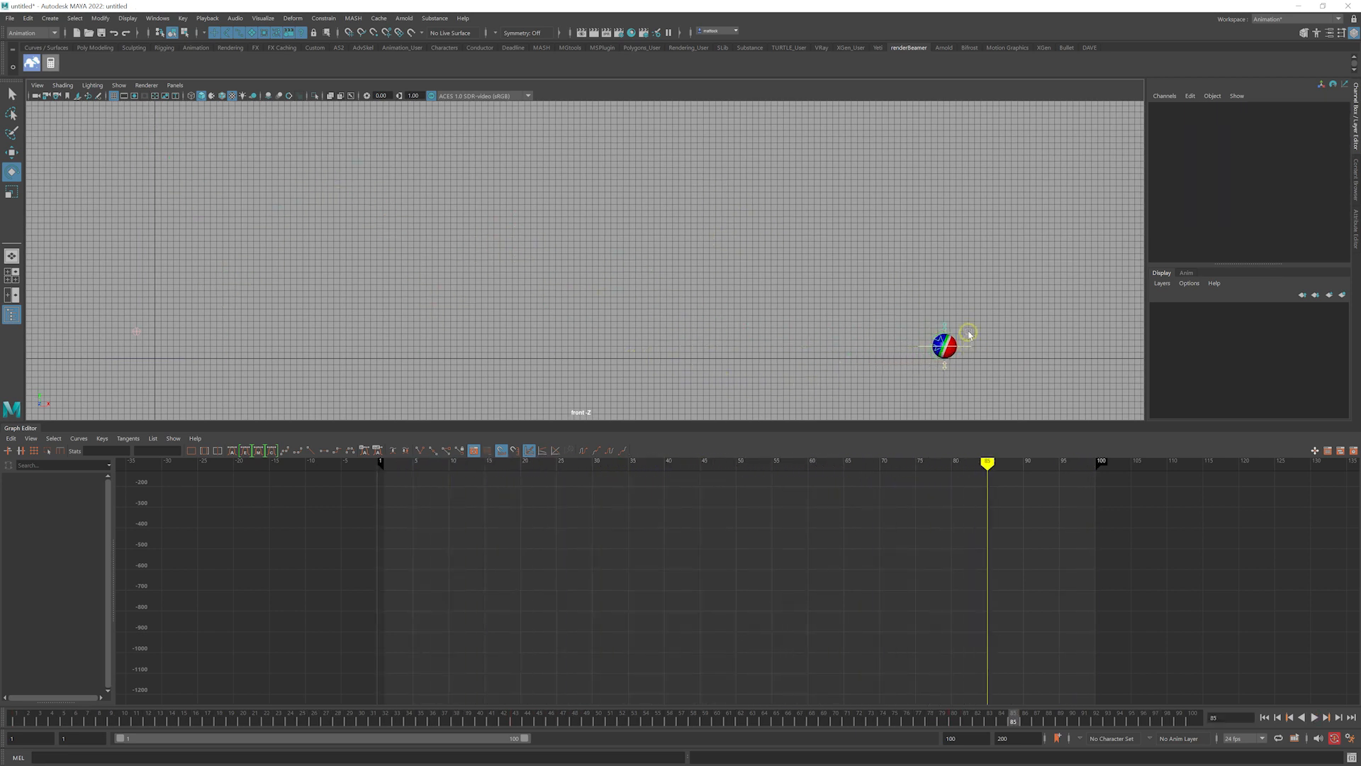
# Select the ball's rotate control and steepen its Rotate Z curve's tangent at frame 1
pyautogui.keyDown('alt'); pyautogui.moveTo(910, 319); pyautogui.dragTo(923, 324, button='right'); pyautogui.keyUp('alt')
pyautogui.keyDown('alt'); pyautogui.moveTo(924, 324); pyautogui.dragTo(784, 282, button='middle'); pyautogui.keyUp('alt')
pyautogui.keyDown('alt'); pyautogui.moveTo(784, 282); pyautogui.dragTo(934, 333, button='right'); pyautogui.keyUp('alt')
pyautogui.keyDown('alt'); pyautogui.moveTo(934, 334); pyautogui.dragTo(874, 310, button='middle'); pyautogui.keyUp('alt')
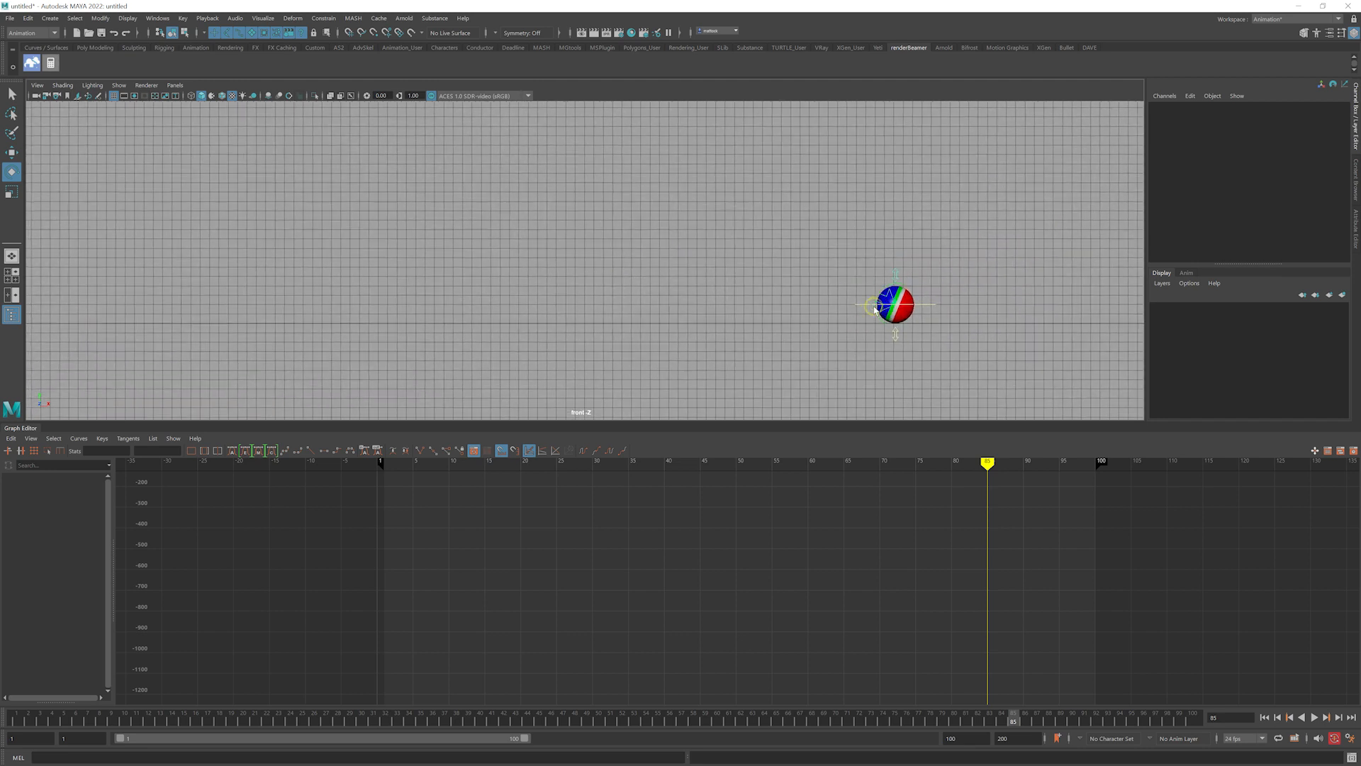
pyautogui.click(891, 293)
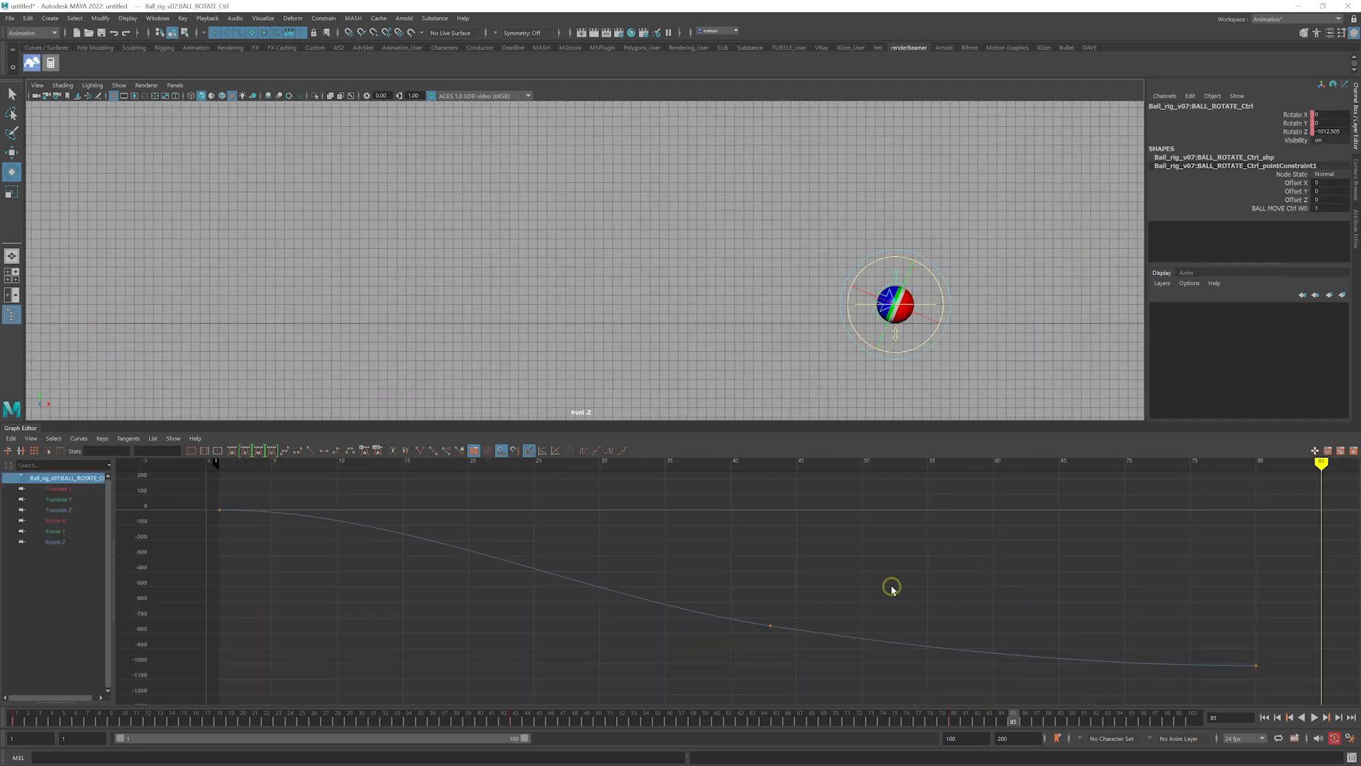
pyautogui.keyDown('alt'); pyautogui.keyDown('shift'); pyautogui.moveTo(915, 572); pyautogui.dragTo(856, 570, button='right'); pyautogui.keyUp('shift'); pyautogui.keyUp('alt')
pyautogui.keyDown('alt'); pyautogui.moveTo(661, 581); pyautogui.dragTo(738, 583, button='right'); pyautogui.keyUp('alt')
pyautogui.keyDown('alt'); pyautogui.moveTo(737, 583); pyautogui.dragTo(788, 551, button='middle'); pyautogui.keyUp('alt')
pyautogui.keyDown('alt'); pyautogui.keyDown('shift'); pyautogui.moveTo(822, 552); pyautogui.dragTo(829, 594, button='right'); pyautogui.keyUp('shift'); pyautogui.keyUp('alt')
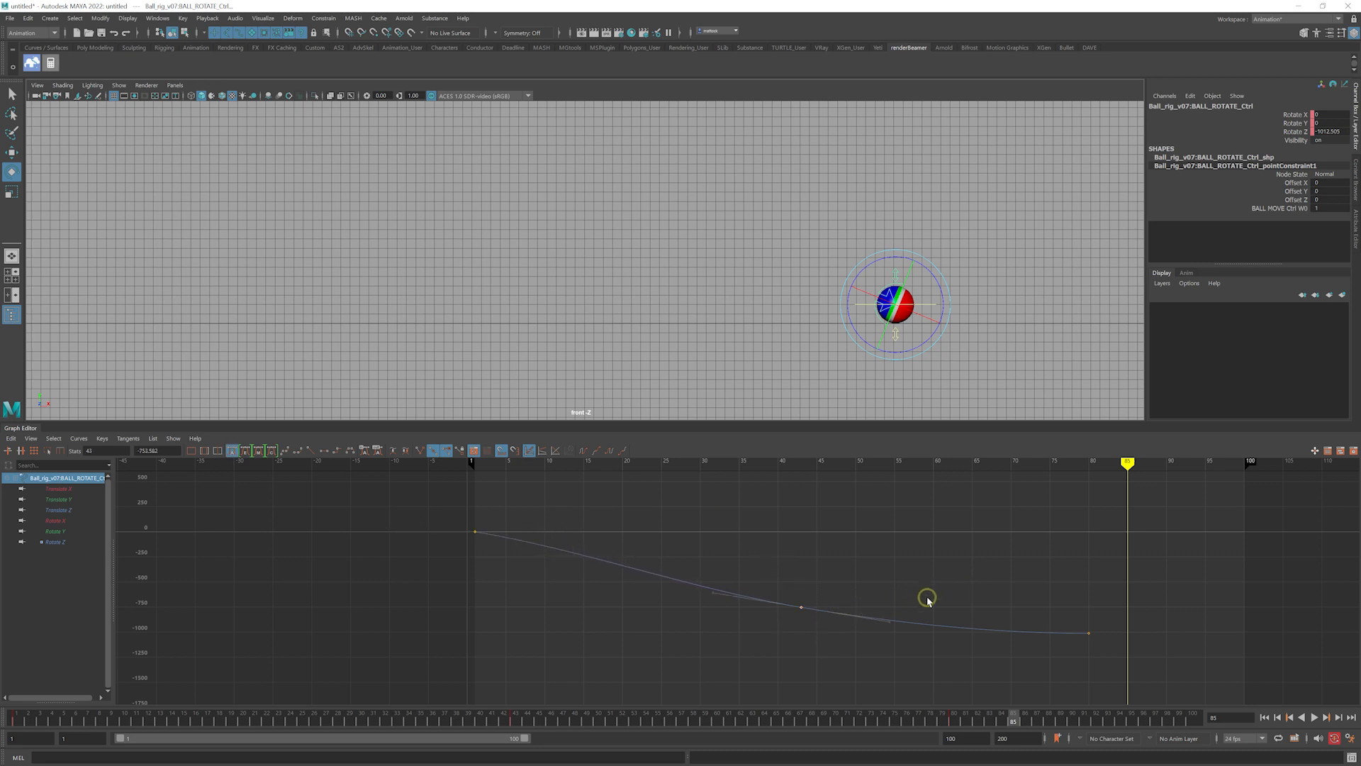
# Lower the Rotate Z key at frame 80 to about -1058 and play the animation from the start to check the spin
pyautogui.click(1082, 462)
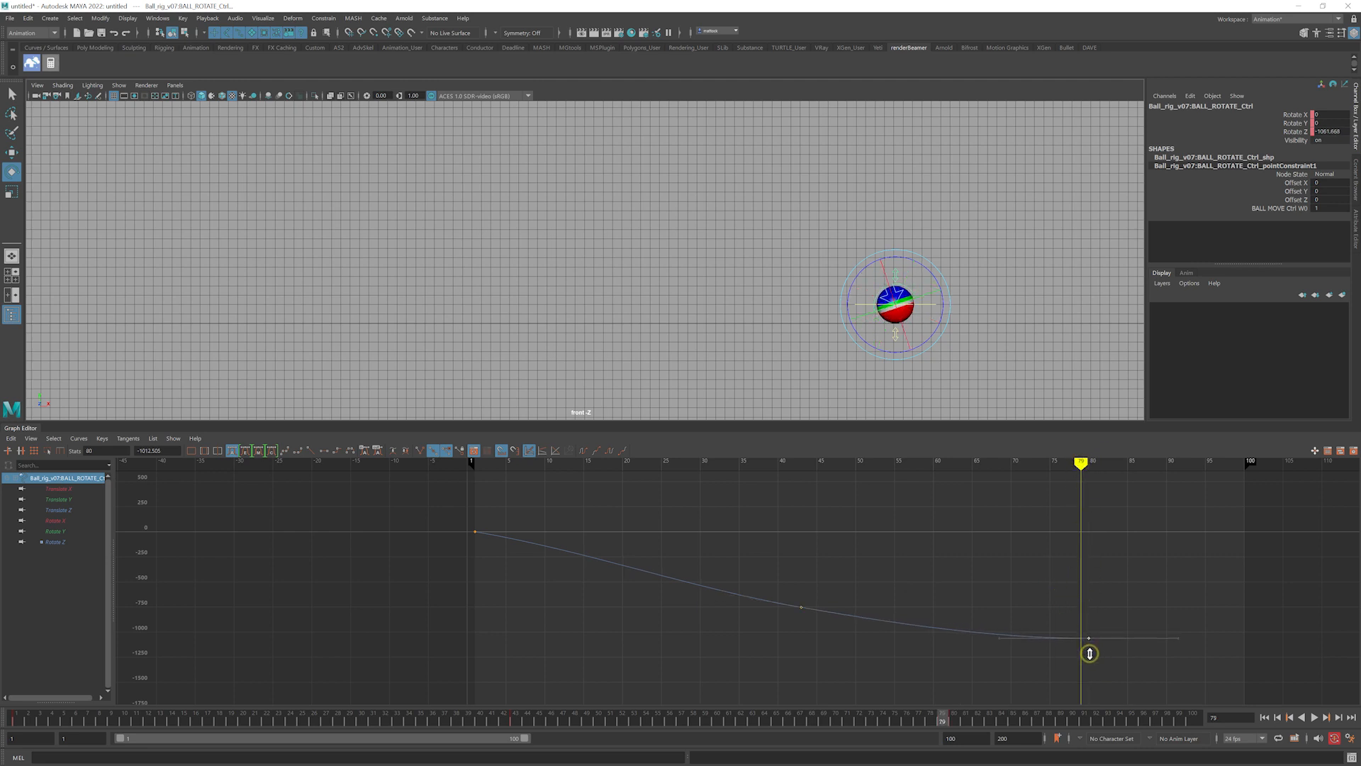
pyautogui.moveTo(1094, 461); pyautogui.dragTo(468, 469)
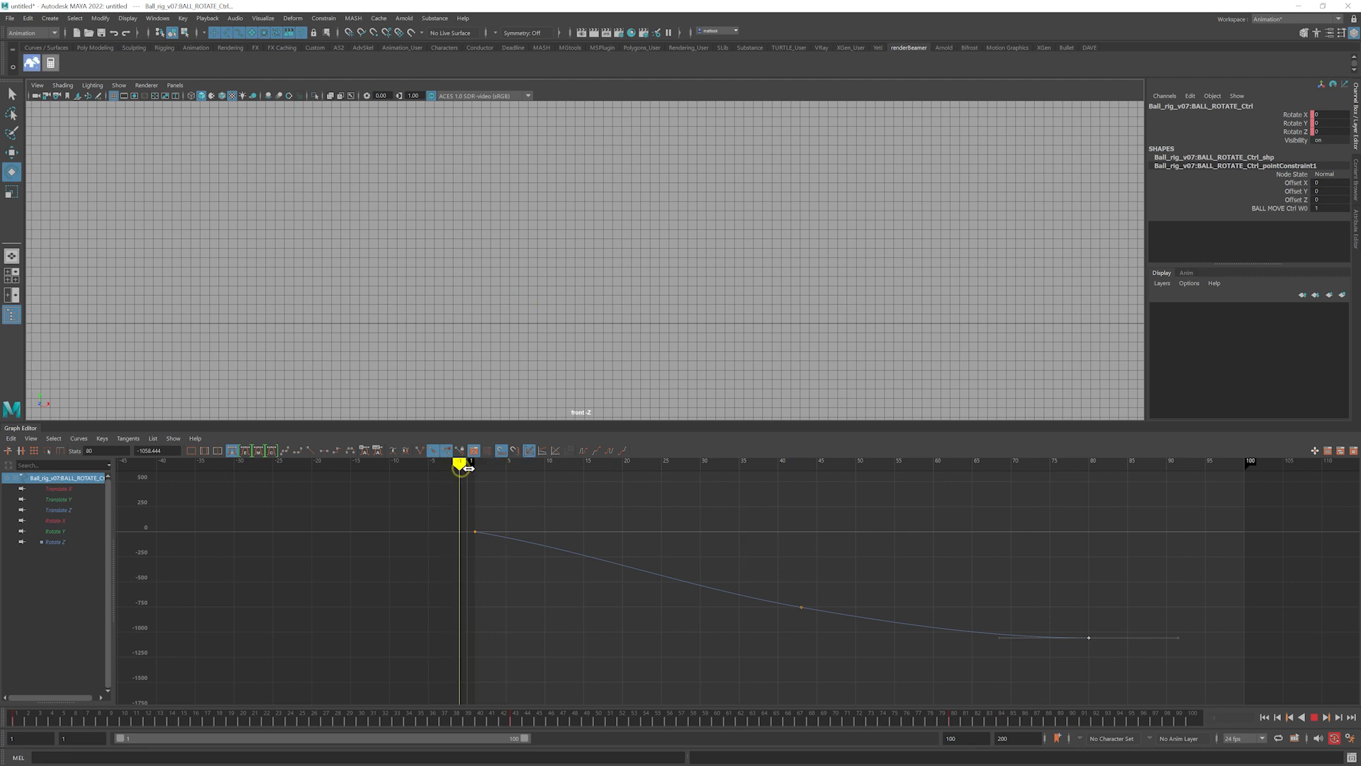
pyautogui.scroll(-2, 704, 391)
pyautogui.keyDown('alt'); pyautogui.moveTo(618, 316); pyautogui.dragTo(751, 397, button='middle'); pyautogui.keyUp('alt')
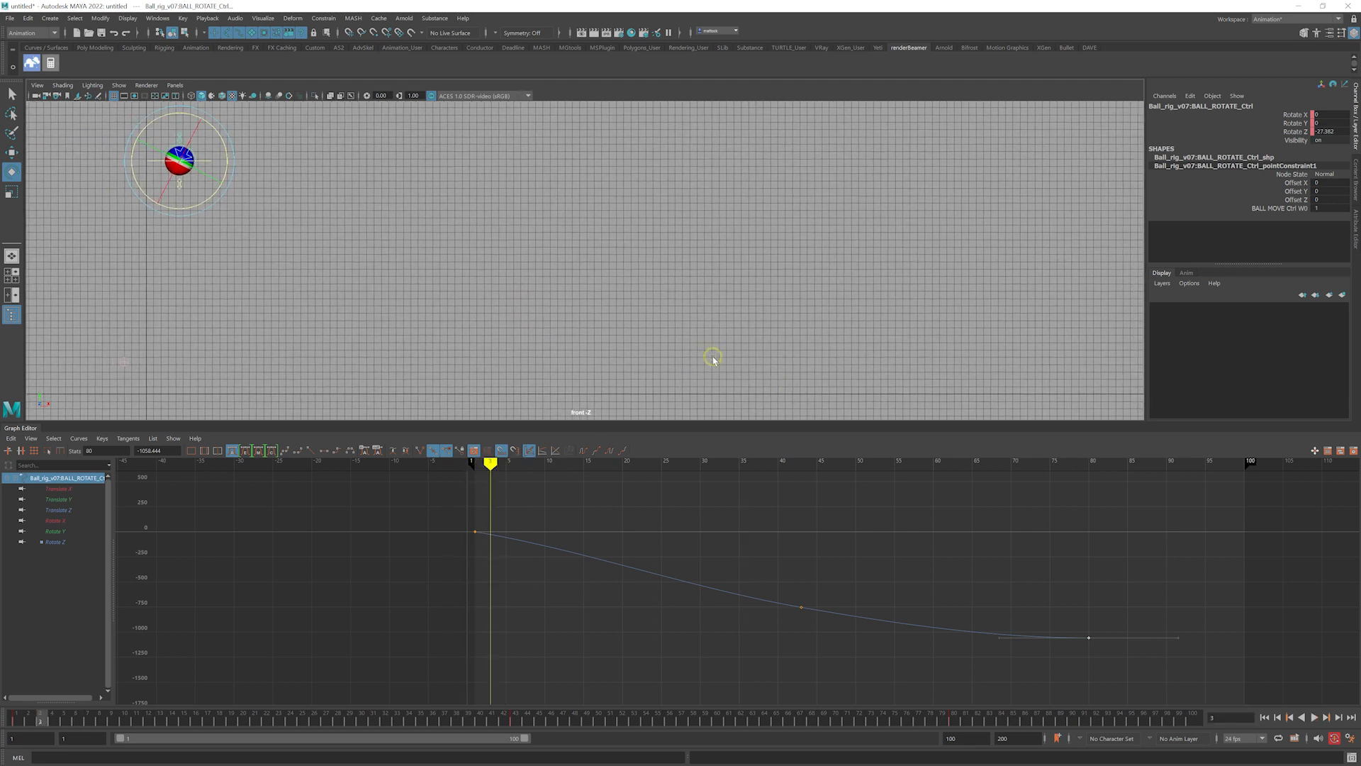
pyautogui.hotkey('alt', 'v')
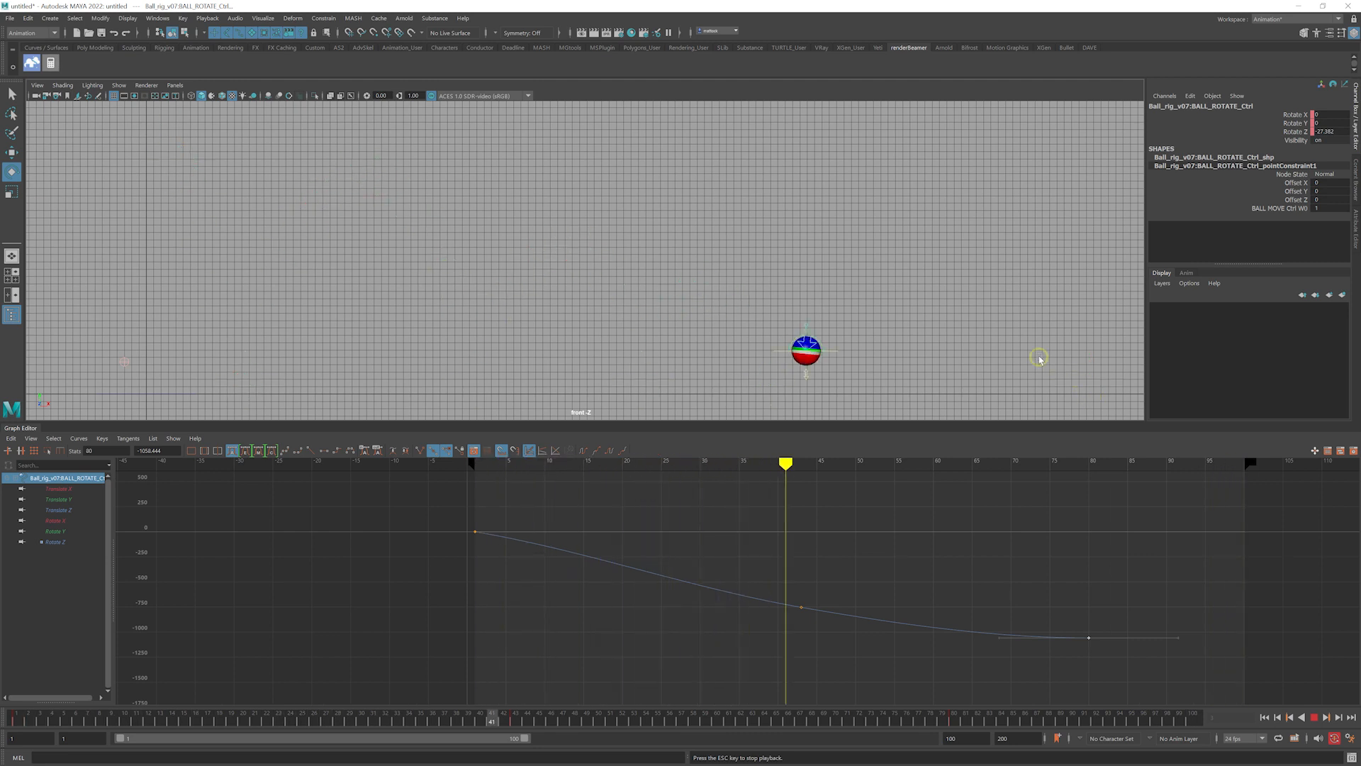
pyautogui.press('Escape')
pyautogui.keyDown('alt'); pyautogui.moveTo(653, 349); pyautogui.dragTo(662, 296, button='middle'); pyautogui.keyUp('alt')
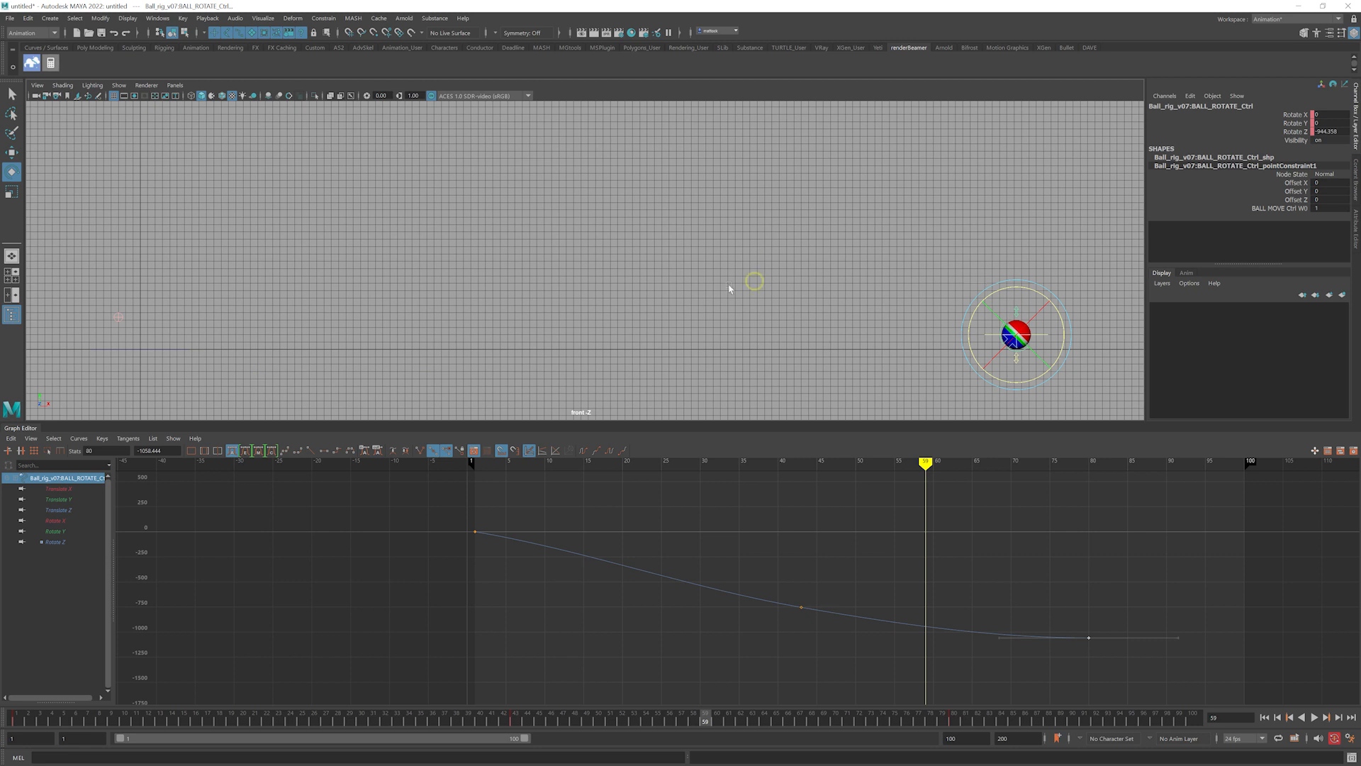
# At frame 43, rotate the ball freely off its single axis to a Rotate X of about -91 and Rotate Y of about 43, and key it
pyautogui.moveTo(537, 465); pyautogui.dragTo(476, 468)
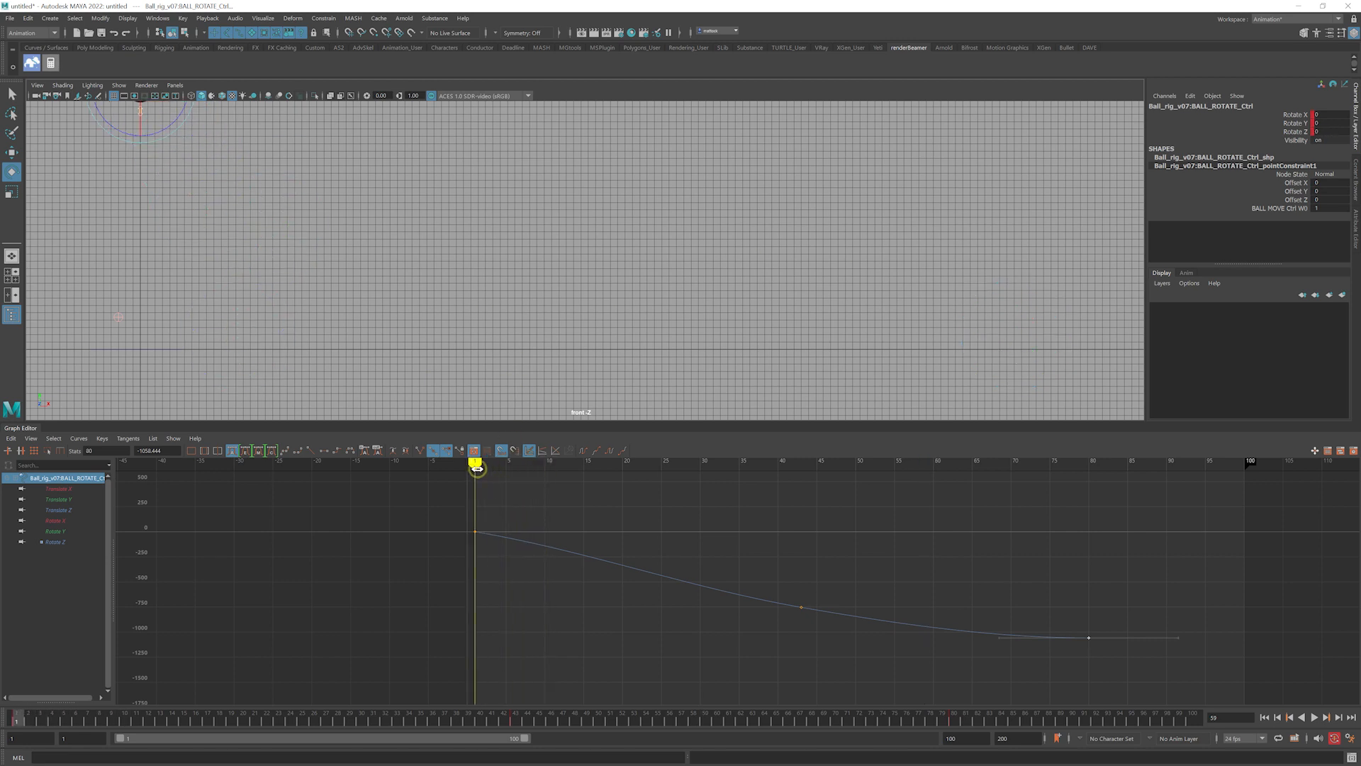
pyautogui.keyDown('alt'); pyautogui.moveTo(569, 323); pyautogui.dragTo(616, 345, button='middle'); pyautogui.keyUp('alt')
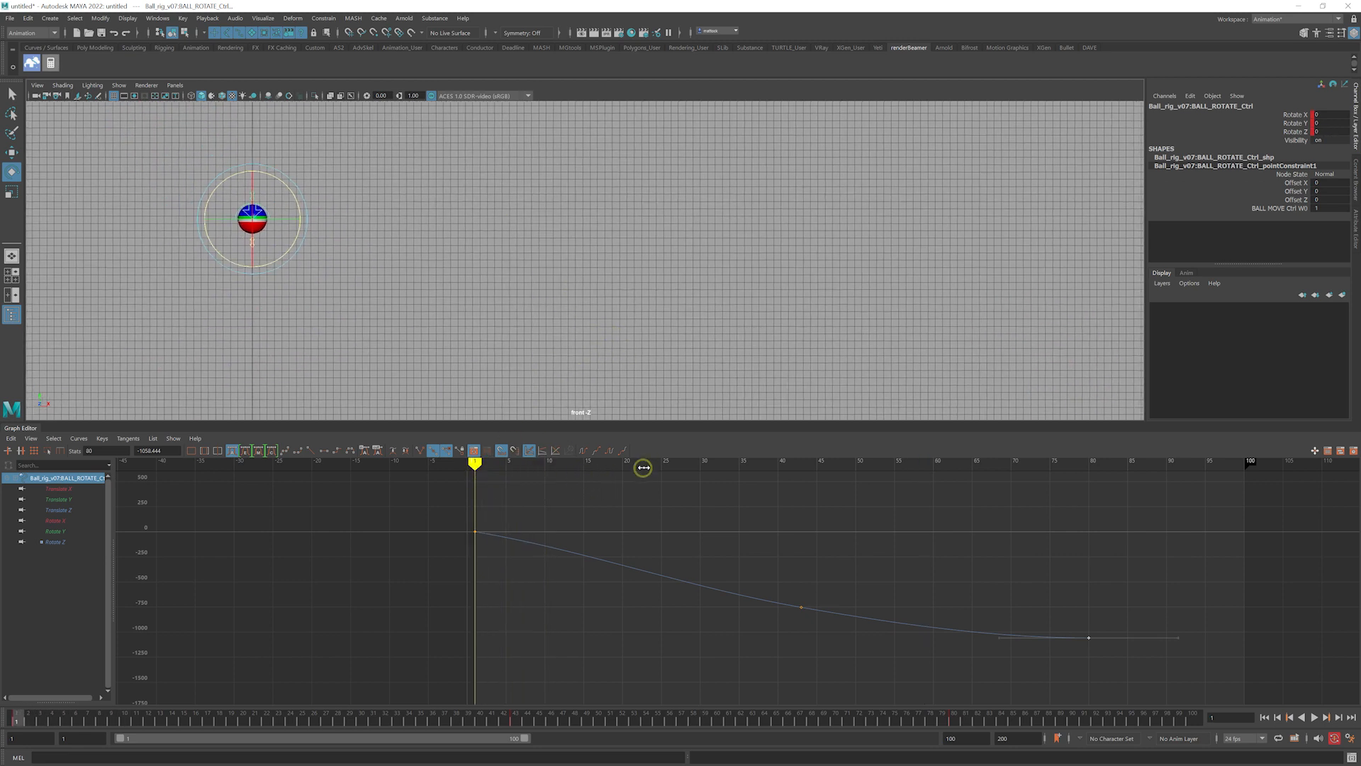
pyautogui.moveTo(643, 467); pyautogui.dragTo(790, 493)
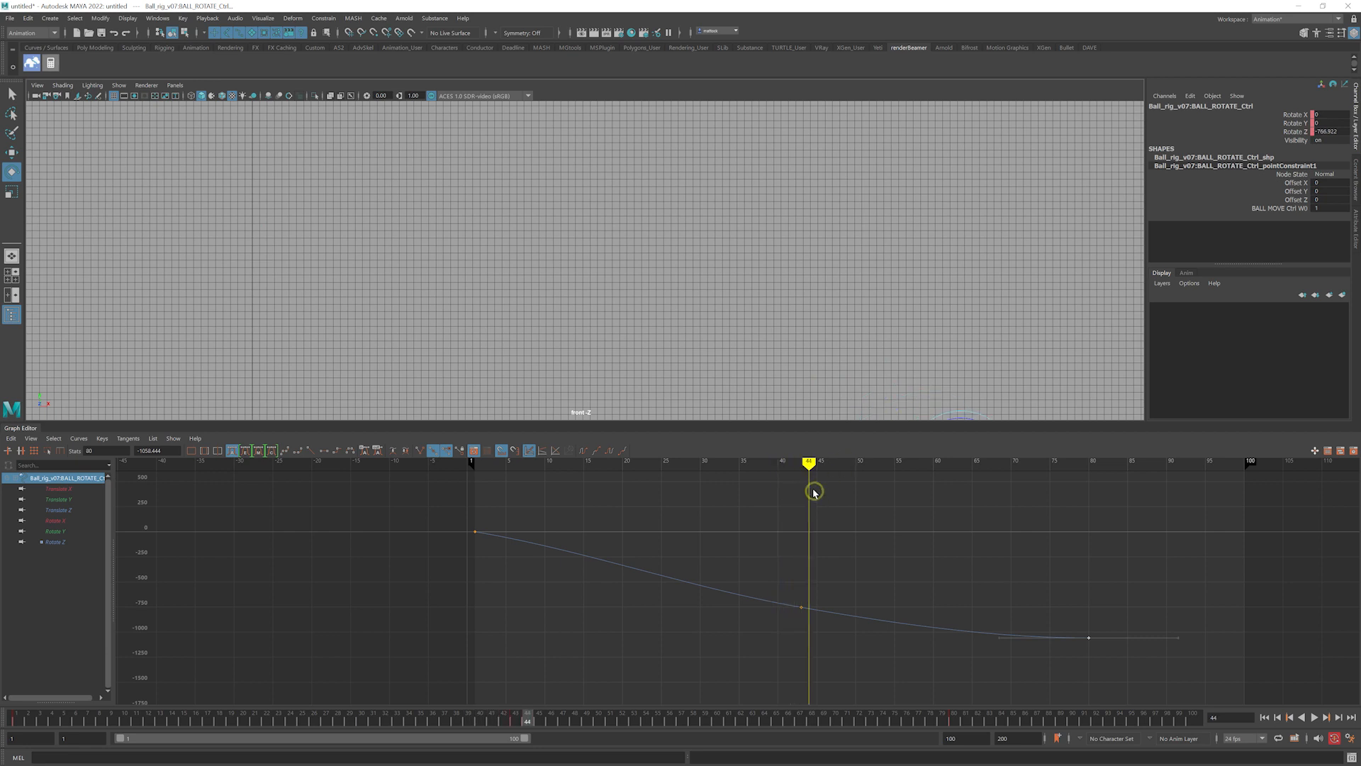
pyautogui.keyDown('alt'); pyautogui.moveTo(865, 315); pyautogui.dragTo(709, 151, button='middle'); pyautogui.keyUp('alt')
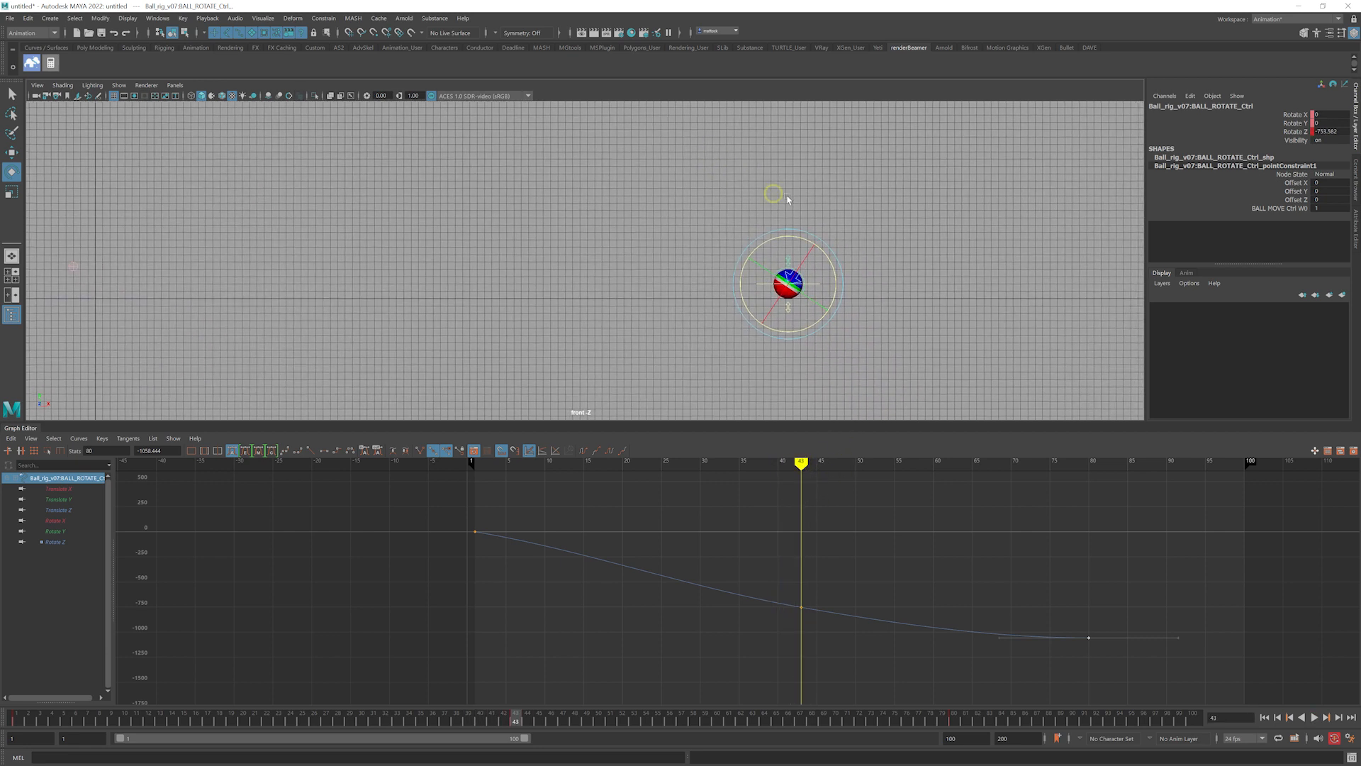
pyautogui.keyDown('alt'); pyautogui.moveTo(735, 272); pyautogui.dragTo(840, 291, button='right'); pyautogui.keyUp('alt')
pyautogui.keyDown('alt'); pyautogui.moveTo(838, 295); pyautogui.dragTo(582, 277, button='middle'); pyautogui.keyUp('alt')
pyautogui.keyDown('alt'); pyautogui.moveTo(752, 273); pyautogui.dragTo(787, 275, button='right'); pyautogui.keyUp('alt')
pyautogui.moveTo(699, 285)
pyautogui.mouseDown()
pyautogui.moveTo(713, 278)
pyautogui.moveTo(705, 310)
pyautogui.mouseUp()
pyautogui.press('s')
pyautogui.press('s')
# At frame 80, rotate the ball freely to a Rotate X of about -154 and Rotate Y of about 40, and key it
pyautogui.moveTo(853, 468); pyautogui.dragTo(1062, 484)
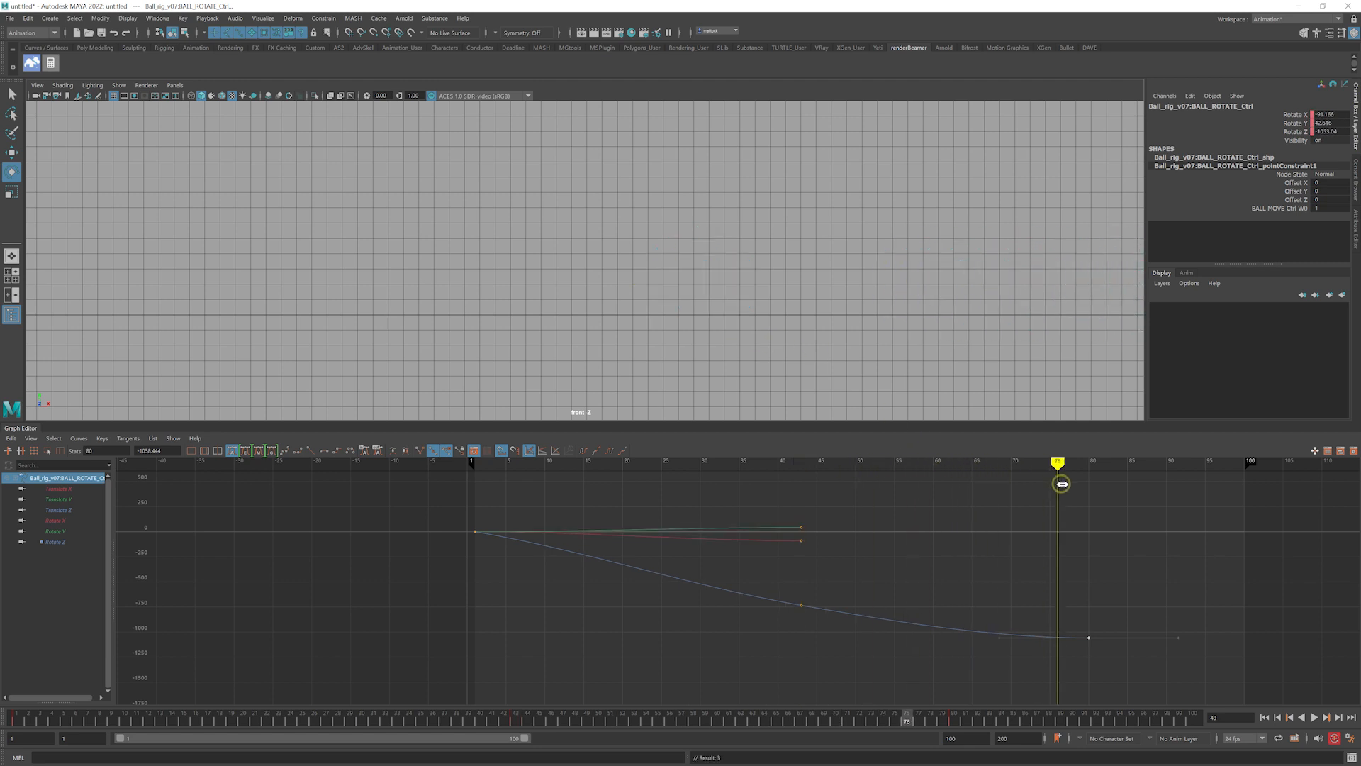
pyautogui.press('f')
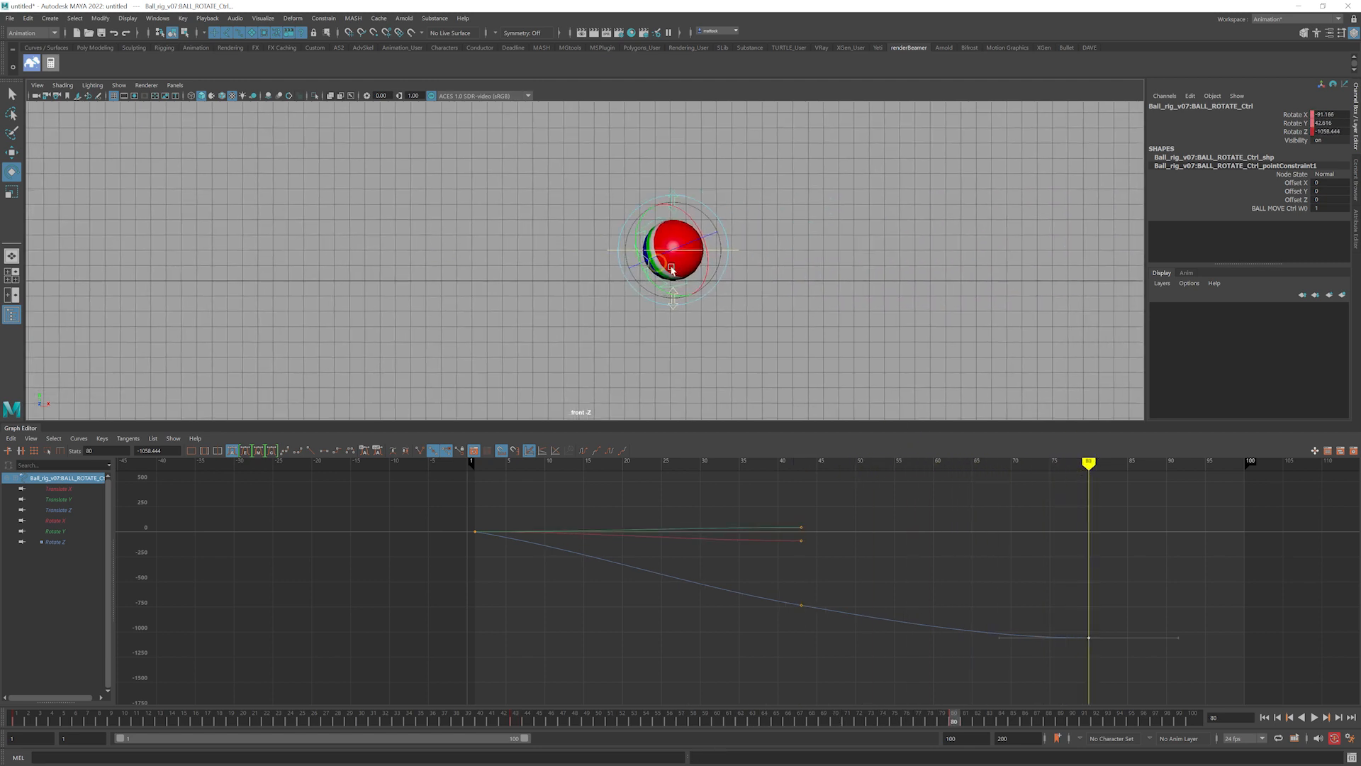
pyautogui.moveTo(853, 466); pyautogui.dragTo(1081, 498)
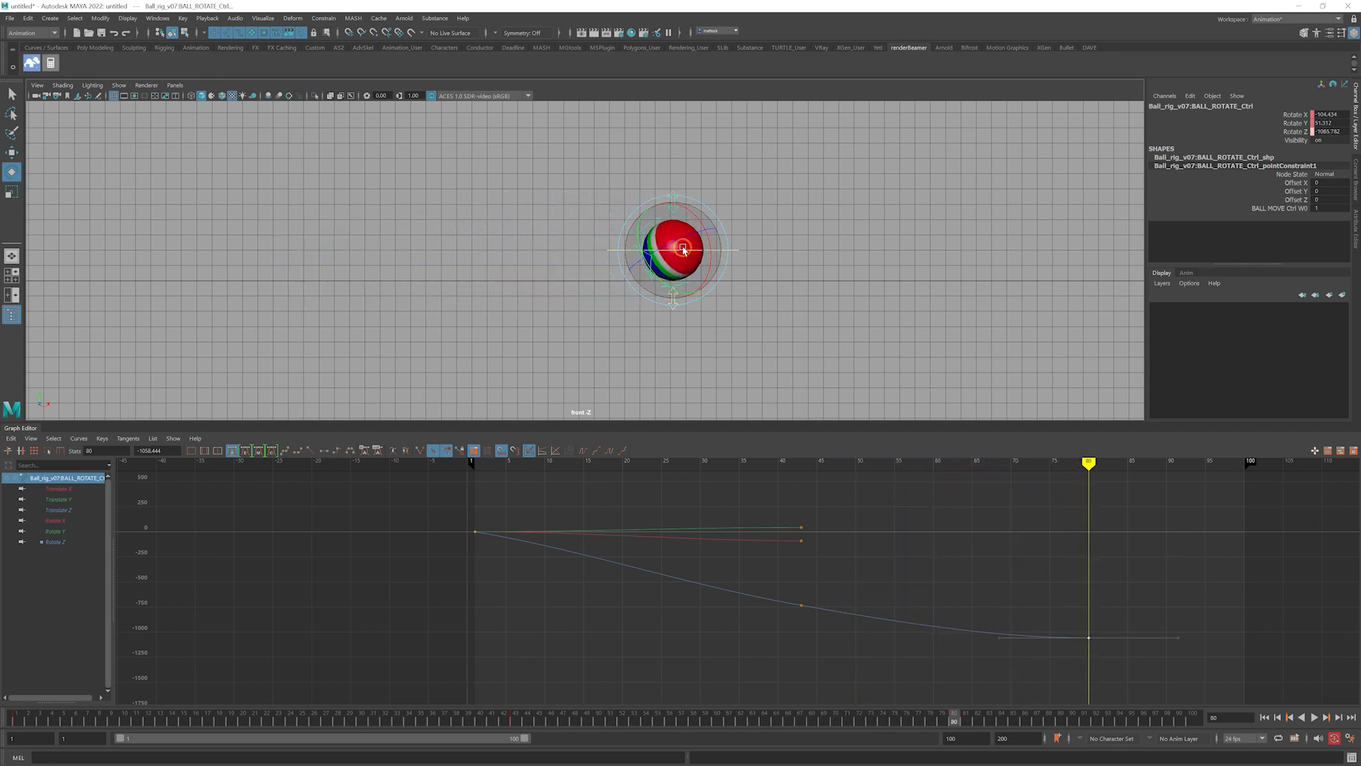
pyautogui.moveTo(673, 224); pyautogui.dragTo(929, 440)
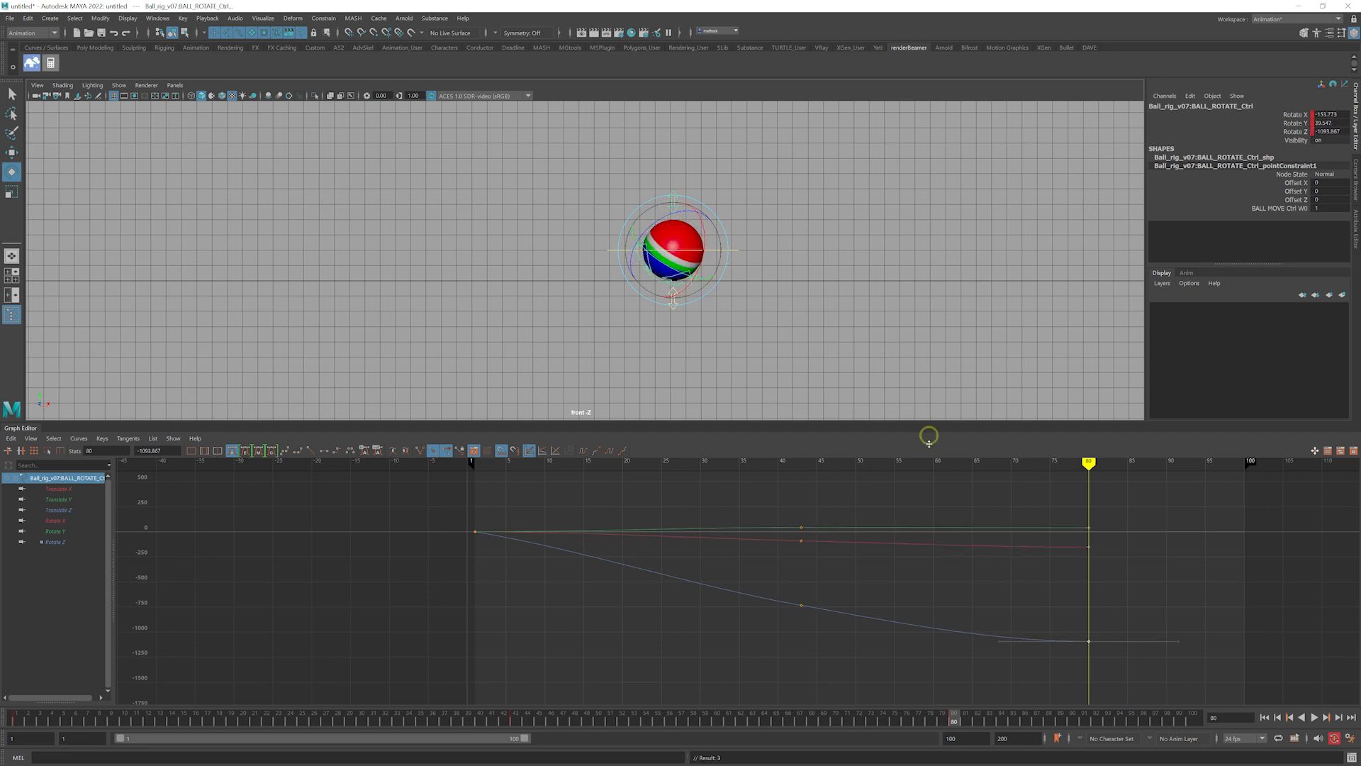
# Scrub through the bounces and the final roll to examine the ball's multi-axis rotation in the front view
pyautogui.moveTo(819, 468); pyautogui.dragTo(709, 470)
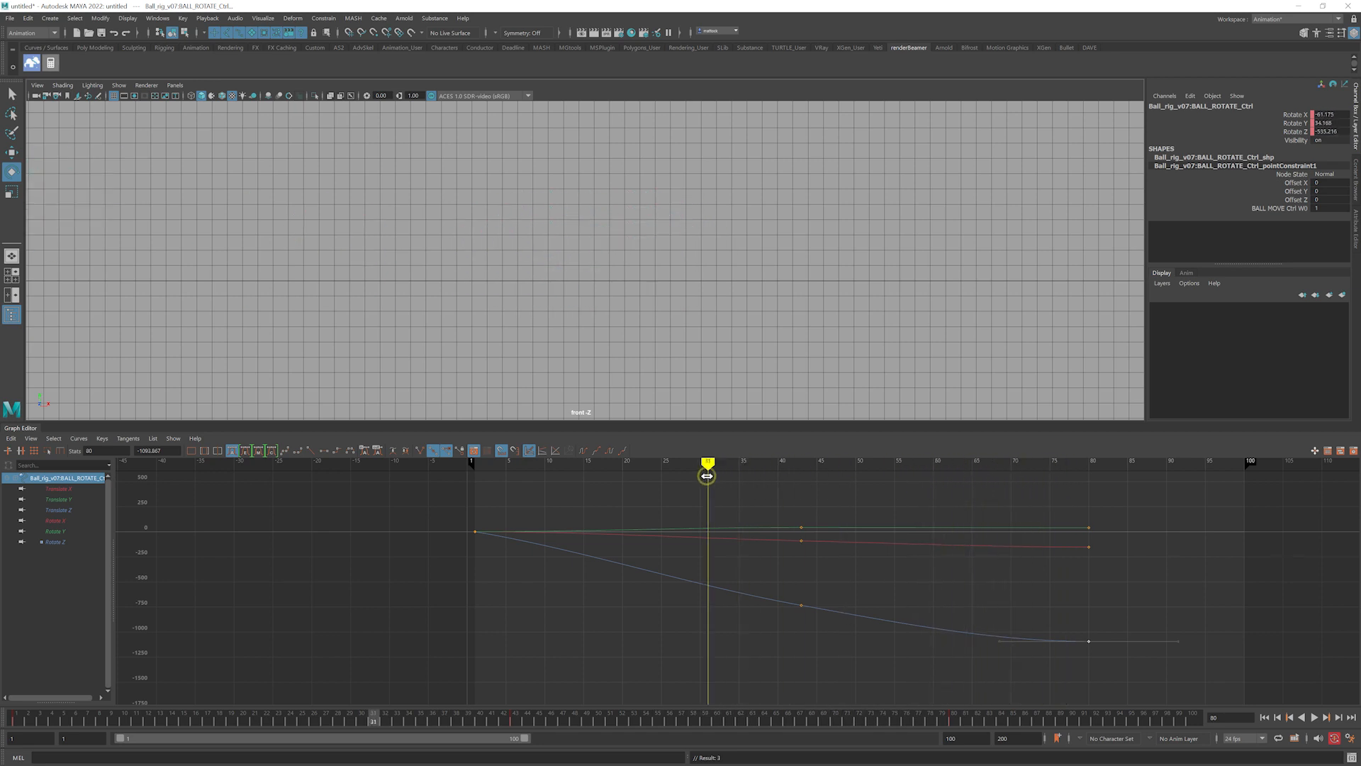
pyautogui.keyDown('alt'); pyautogui.moveTo(459, 269); pyautogui.dragTo(1013, 338, button='middle'); pyautogui.keyUp('alt')
pyautogui.keyDown('alt'); pyautogui.moveTo(1013, 338); pyautogui.dragTo(690, 432, button='right'); pyautogui.keyUp('alt')
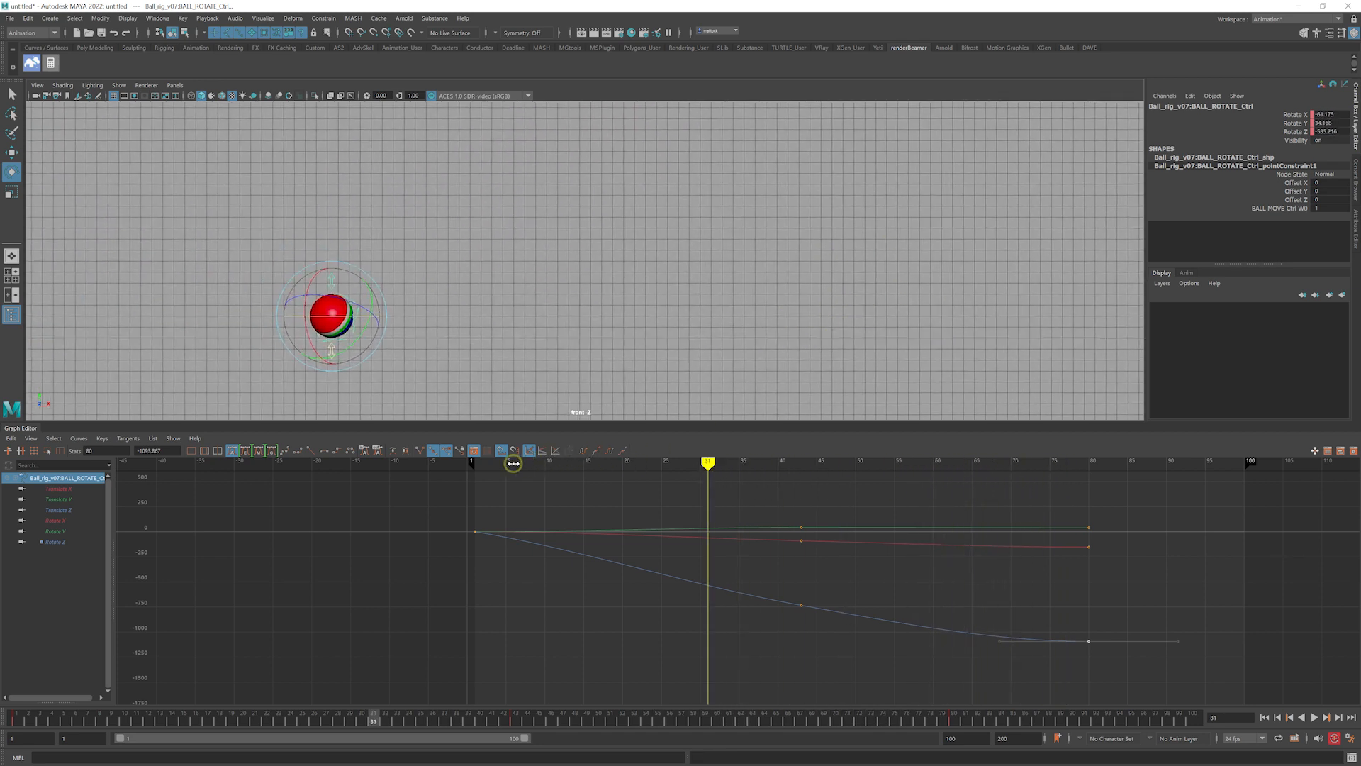
pyautogui.moveTo(513, 463); pyautogui.dragTo(576, 462)
pyautogui.keyDown('alt'); pyautogui.moveTo(567, 241); pyautogui.dragTo(900, 352, button='middle'); pyautogui.keyUp('alt')
pyautogui.keyDown('alt'); pyautogui.moveTo(899, 352); pyautogui.dragTo(681, 330, button='right'); pyautogui.keyUp('alt')
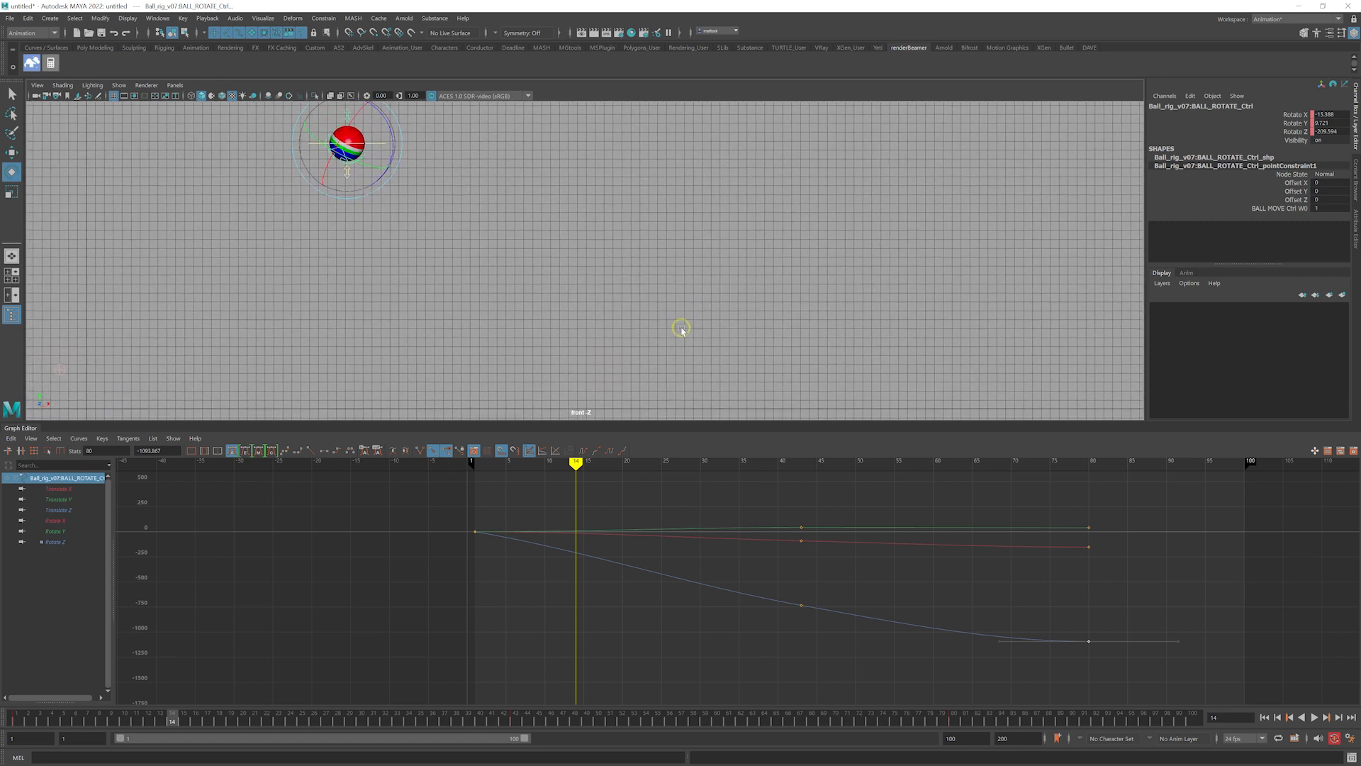
pyautogui.moveTo(581, 480); pyautogui.dragTo(970, 508)
pyautogui.keyDown('alt'); pyautogui.moveTo(939, 309); pyautogui.dragTo(709, 276, button='middle'); pyautogui.keyUp('alt')
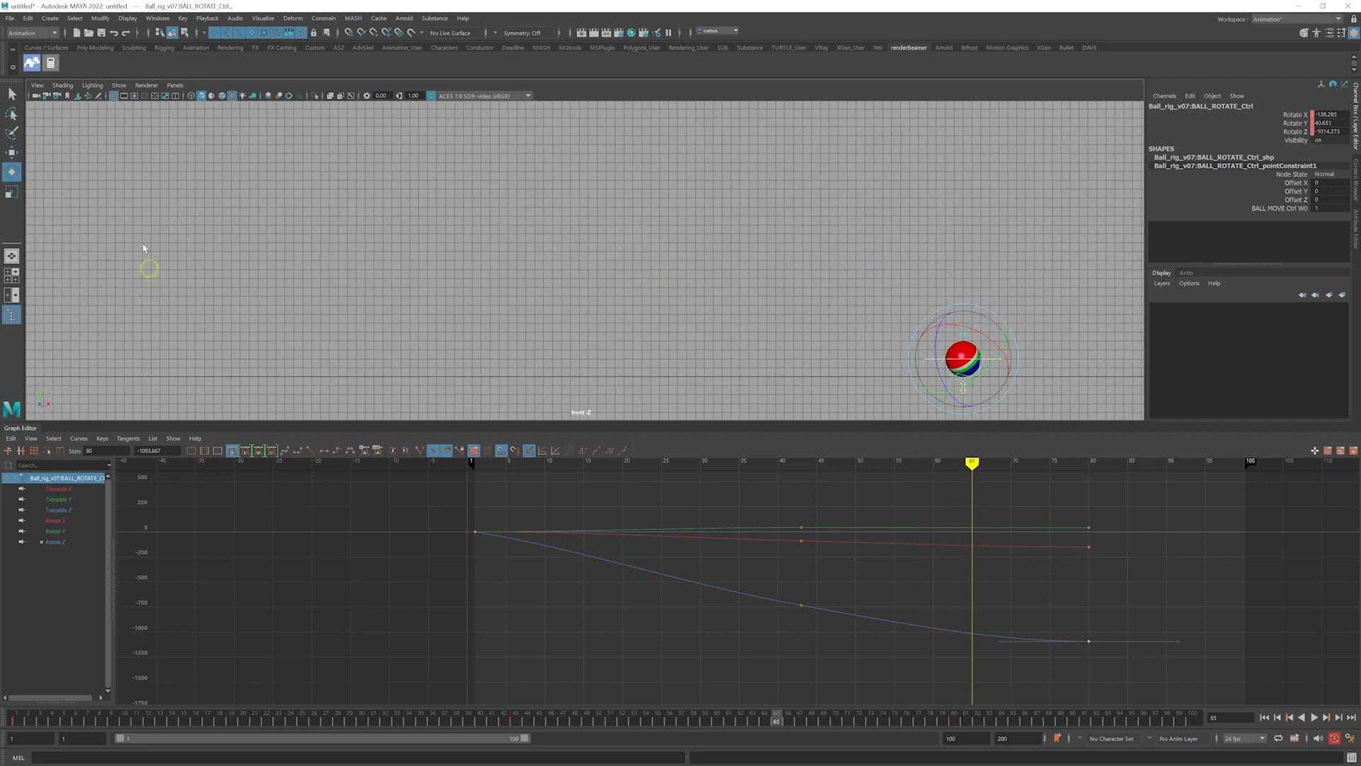
pyautogui.keyDown('alt'); pyautogui.moveTo(673, 357); pyautogui.dragTo(726, 352, button='middle'); pyautogui.keyUp('alt')
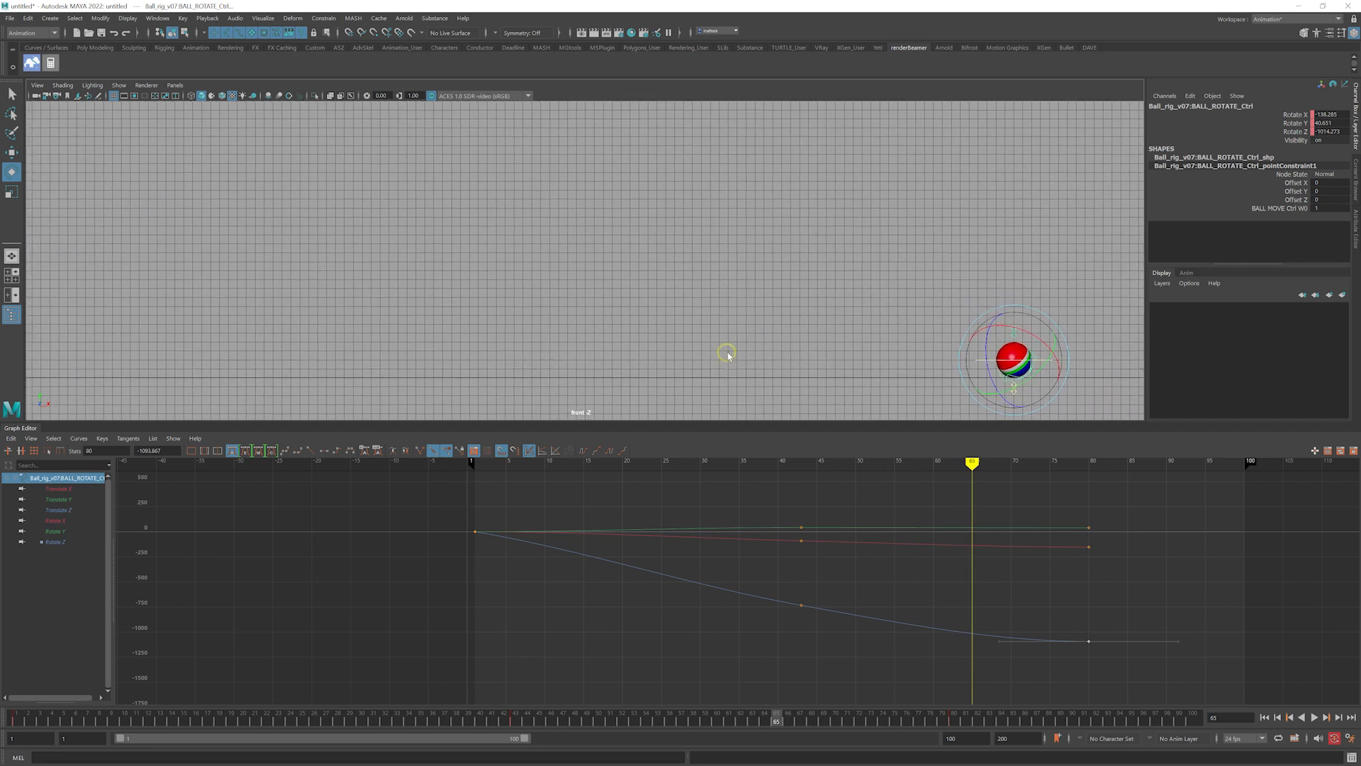
# Deselect the rotate control, return to frame 1 and shrink the Graph Editor to enlarge the front view
pyautogui.click(601, 333)
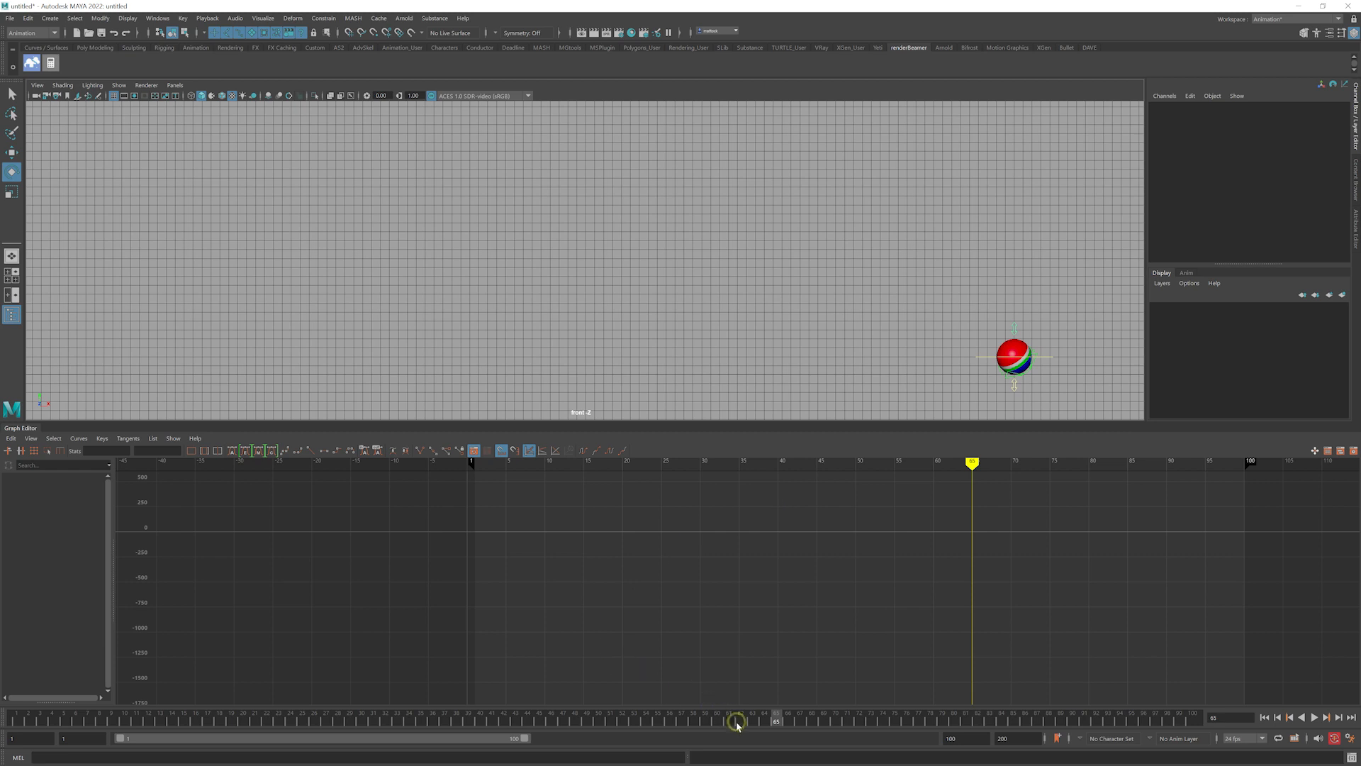
pyautogui.moveTo(735, 723); pyautogui.dragTo(2, 709)
pyautogui.keyDown('alt'); pyautogui.moveTo(566, 321); pyautogui.dragTo(739, 379, button='middle'); pyautogui.keyUp('alt')
pyautogui.keyDown('alt'); pyautogui.moveTo(739, 379); pyautogui.dragTo(757, 361, button='right'); pyautogui.keyUp('alt')
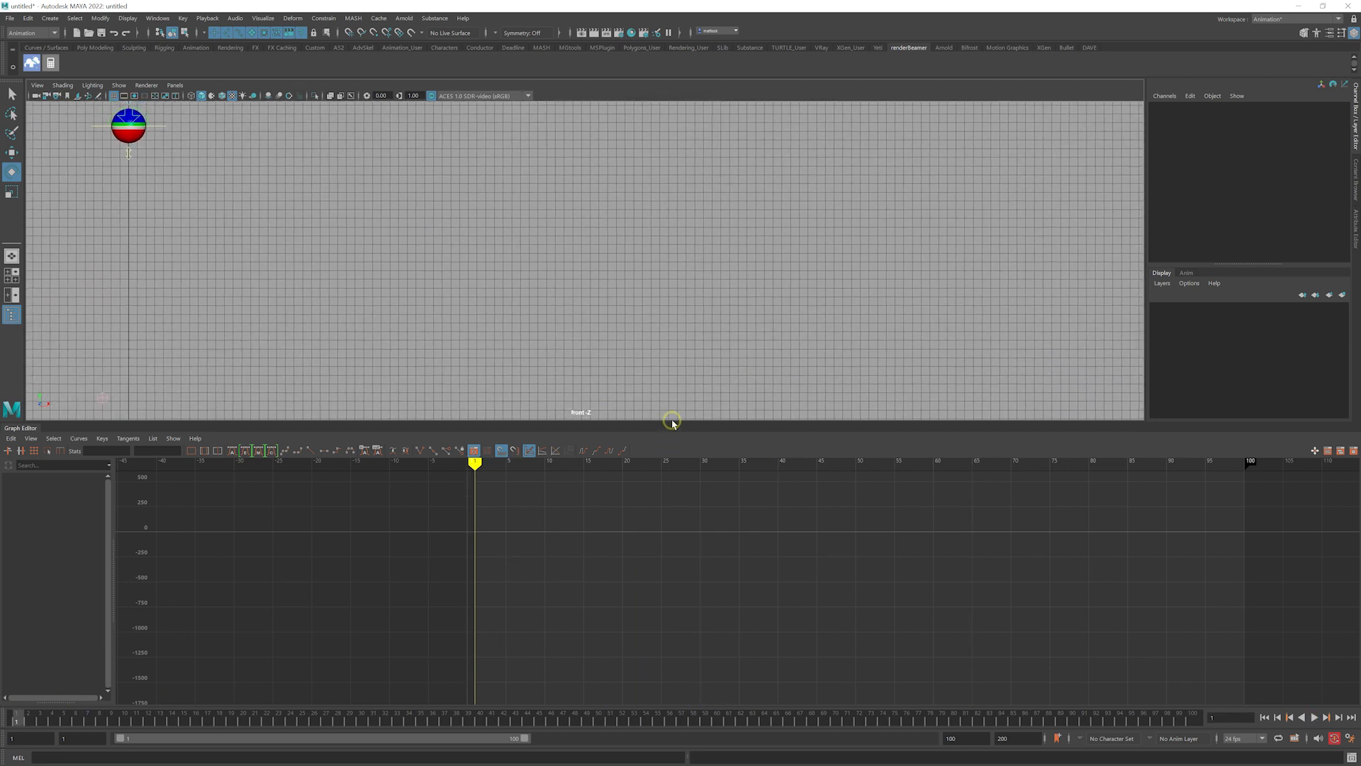
pyautogui.moveTo(664, 538); pyautogui.dragTo(665, 539)
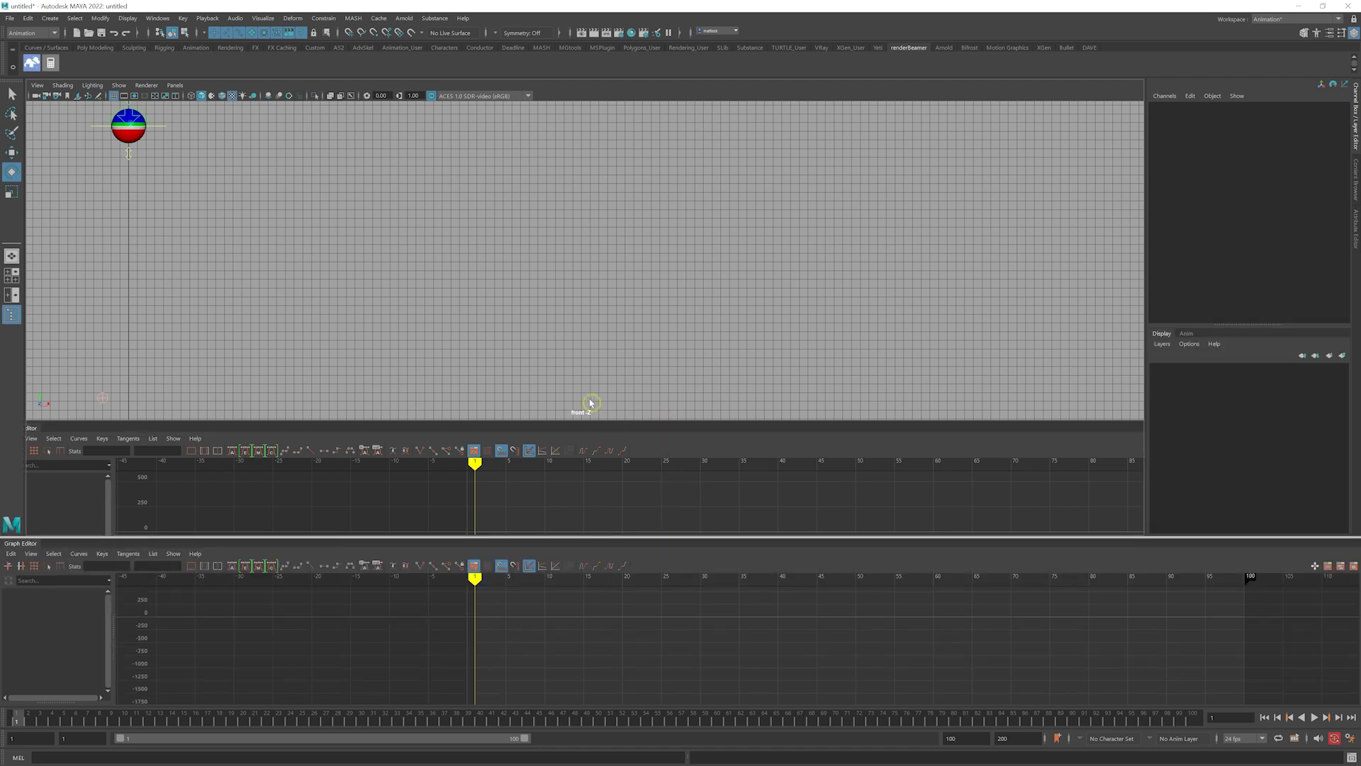
# Play the full animation in the enlarged front view and hide the grid and the rig's control curves
pyautogui.moveTo(577, 381)
pyautogui.keyDown('alt'); pyautogui.mouseDown(button='middle')
pyautogui.moveTo(660, 405)
pyautogui.moveTo(603, 390)
pyautogui.mouseUp(button='middle'); pyautogui.keyUp('alt')
pyautogui.hotkey('alt', 'v')
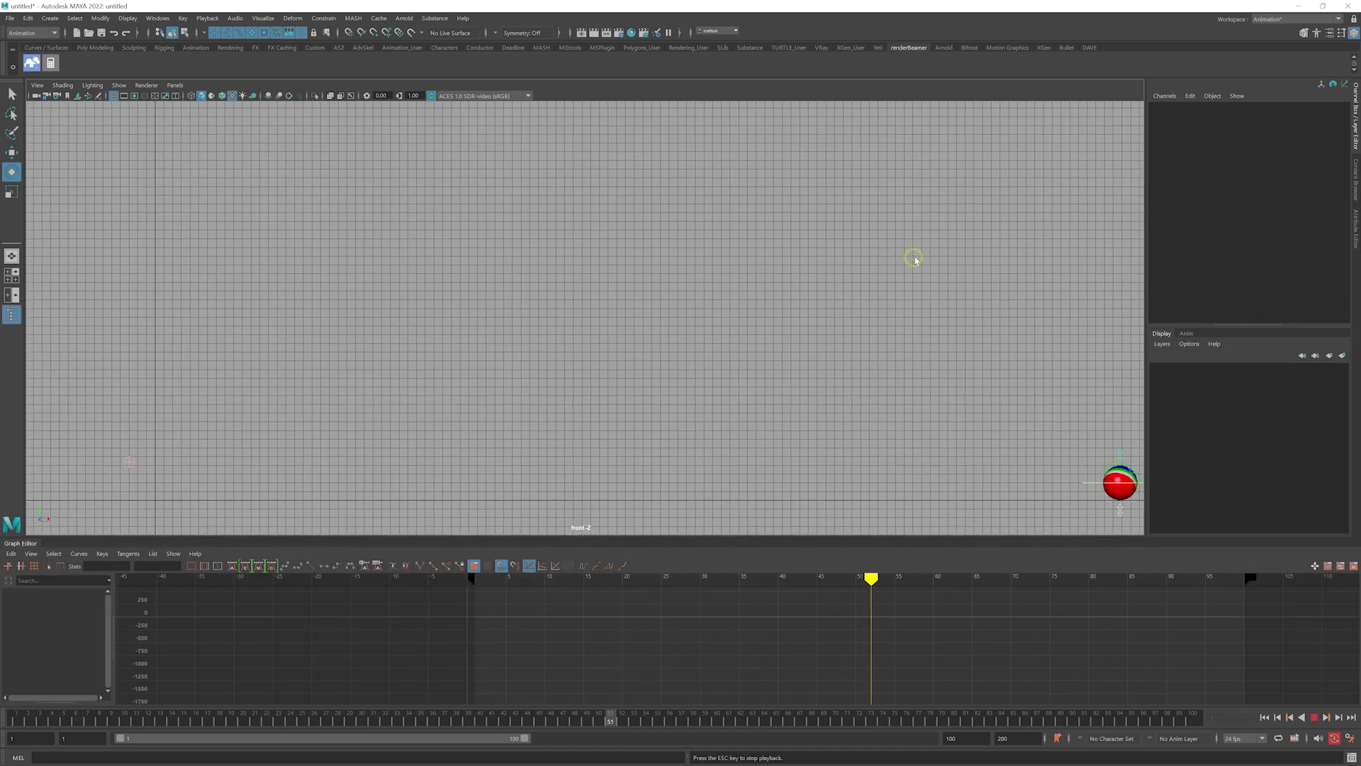
pyautogui.keyDown('alt'); pyautogui.moveTo(876, 283); pyautogui.dragTo(649, 257, button='middle'); pyautogui.keyUp('alt')
pyautogui.keyDown('alt'); pyautogui.moveTo(743, 295); pyautogui.dragTo(643, 290, button='right'); pyautogui.keyUp('alt')
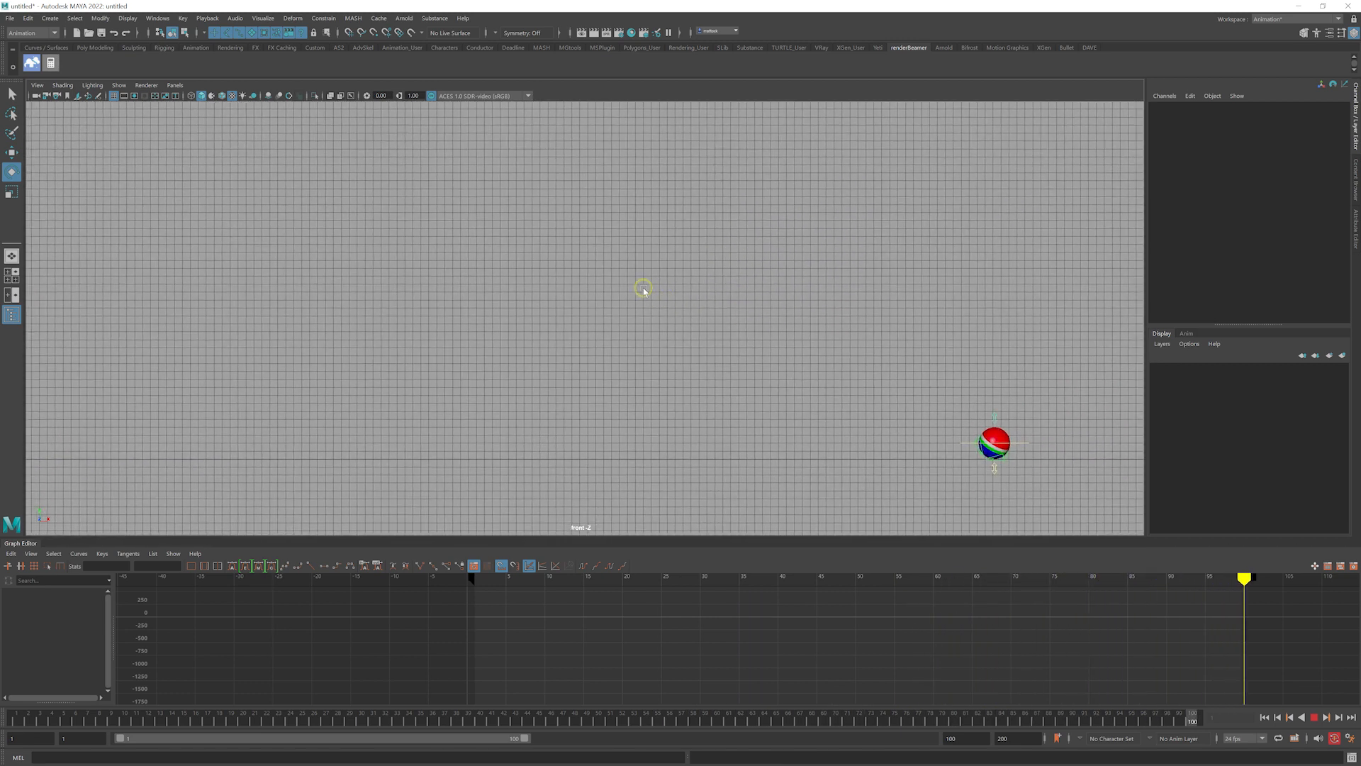
pyautogui.keyDown('alt'); pyautogui.moveTo(643, 290); pyautogui.dragTo(768, 312, button='middle'); pyautogui.keyUp('alt')
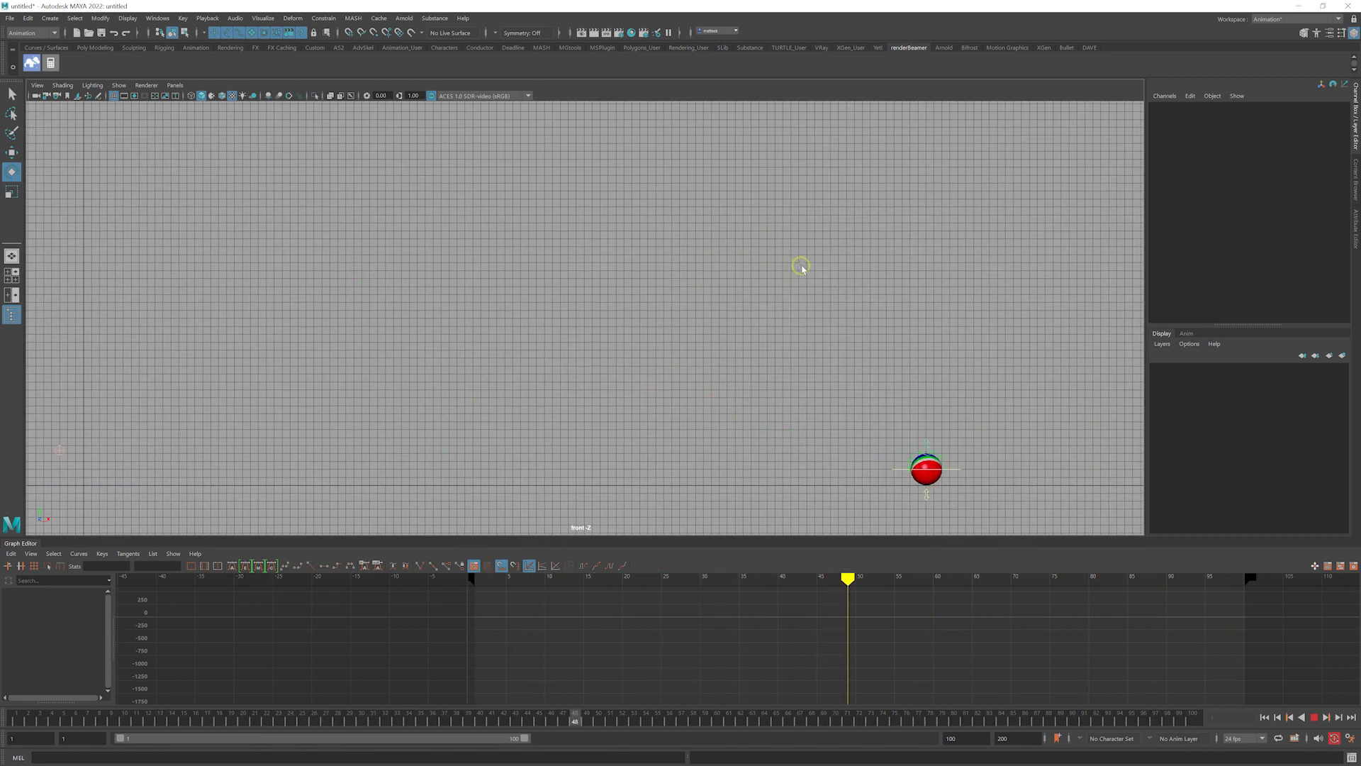
pyautogui.click(111, 96)
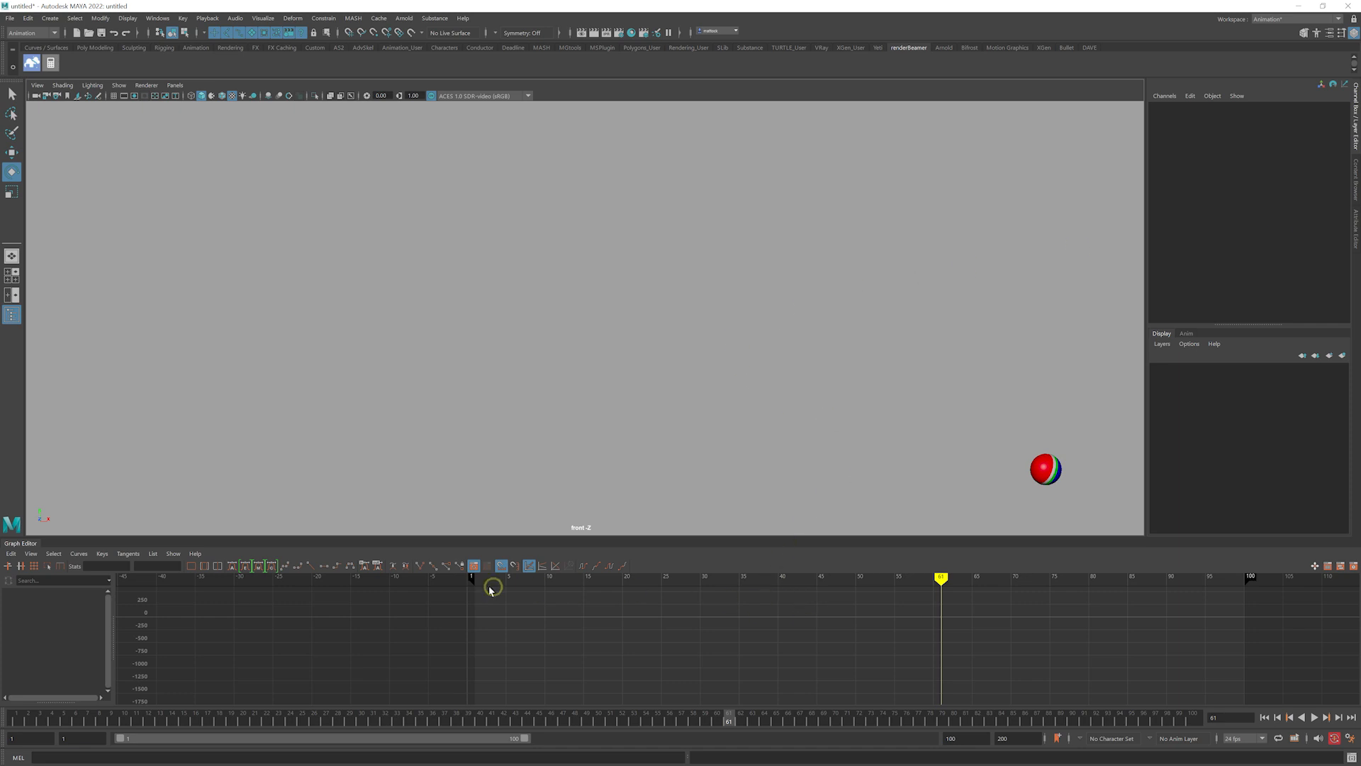
# Rewind to the first frame and replay the bouncing animation in the clean front view
pyautogui.moveTo(518, 582); pyautogui.dragTo(480, 579)
pyautogui.hotkey('alt', 'v')
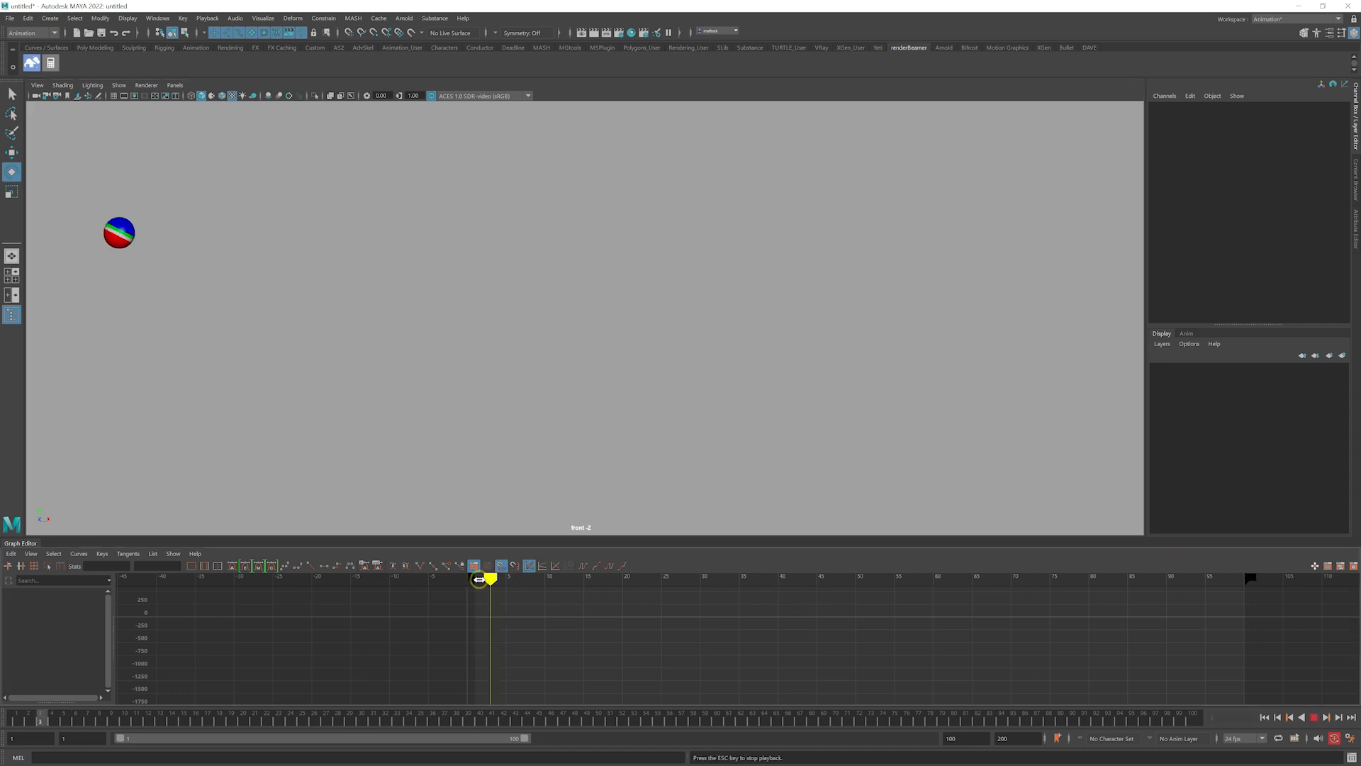
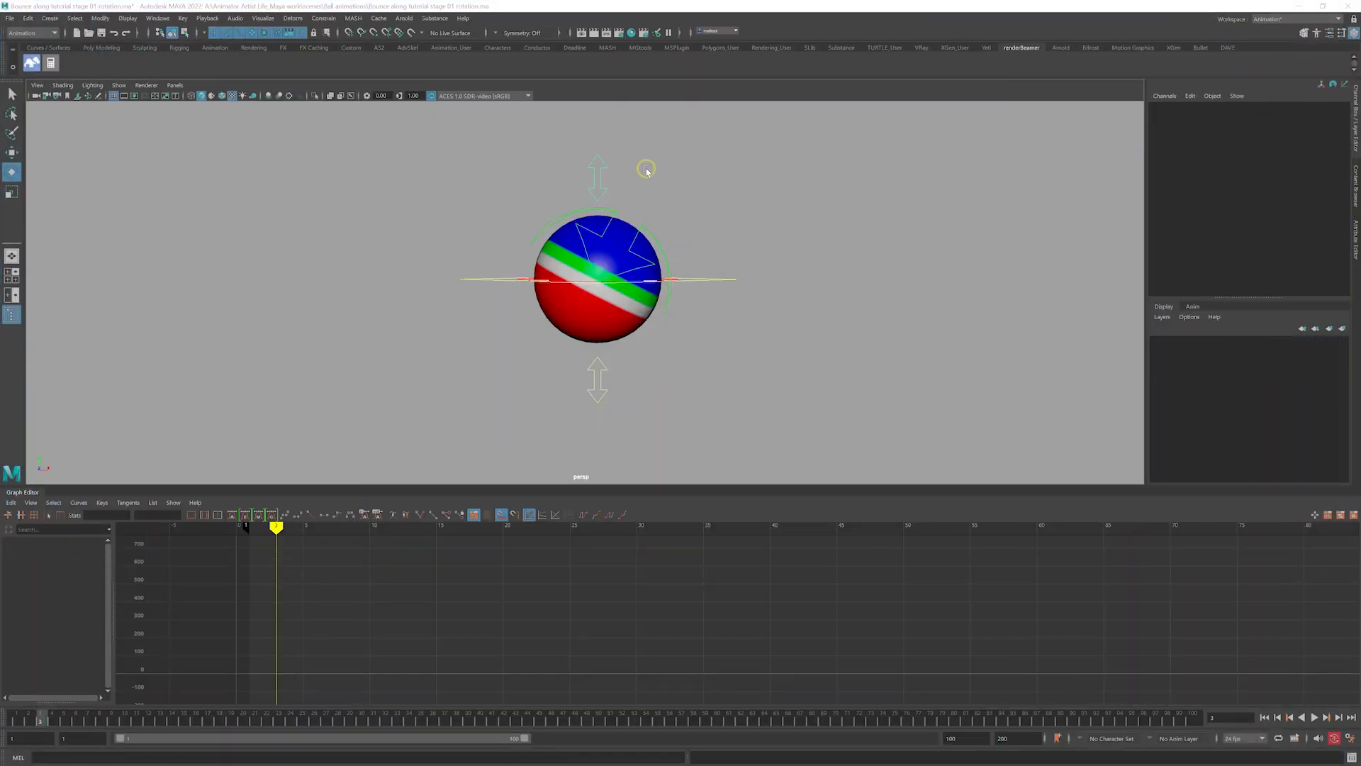
# Try moving the bottom squash-and-stretch control below the ball, undoing the change
pyautogui.moveTo(653, 144); pyautogui.dragTo(570, 182)
pyautogui.moveTo(554, 380); pyautogui.dragTo(632, 421)
pyautogui.moveTo(647, 149); pyautogui.dragTo(593, 126)
pyautogui.press('w')
pyautogui.hotkey('ctrl', 'z')
pyautogui.moveTo(622, 379); pyautogui.dragTo(578, 403)
pyautogui.moveTo(595, 382); pyautogui.dragTo(593, 407)
pyautogui.hotkey('ctrl', 'z')
pyautogui.keyDown('alt'); pyautogui.moveTo(699, 270); pyautogui.dragTo(695, 285); pyautogui.keyUp('alt')
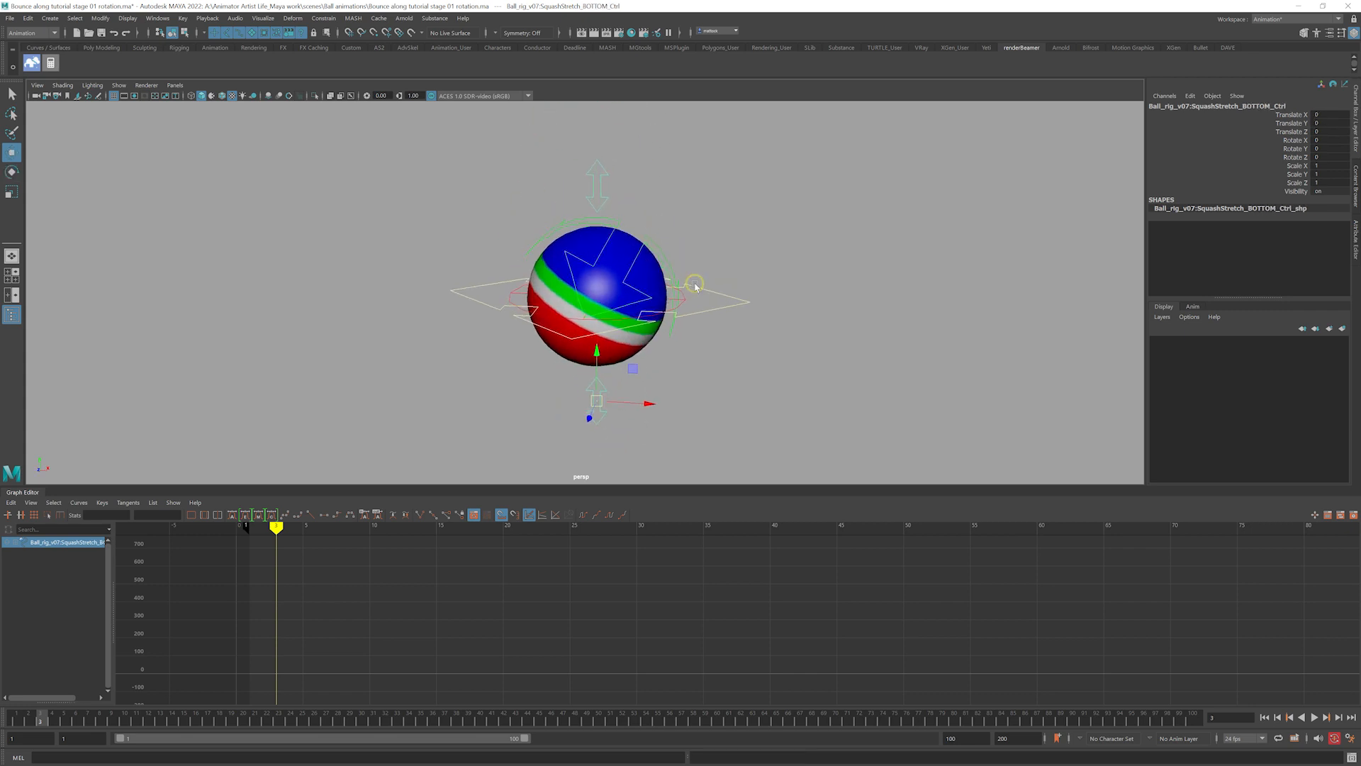
# Try stretching the ball with the top squash-and-stretch control and tilting it with the squash-stretch rotation control, undoing both changes
pyautogui.moveTo(615, 169); pyautogui.dragTo(595, 103)
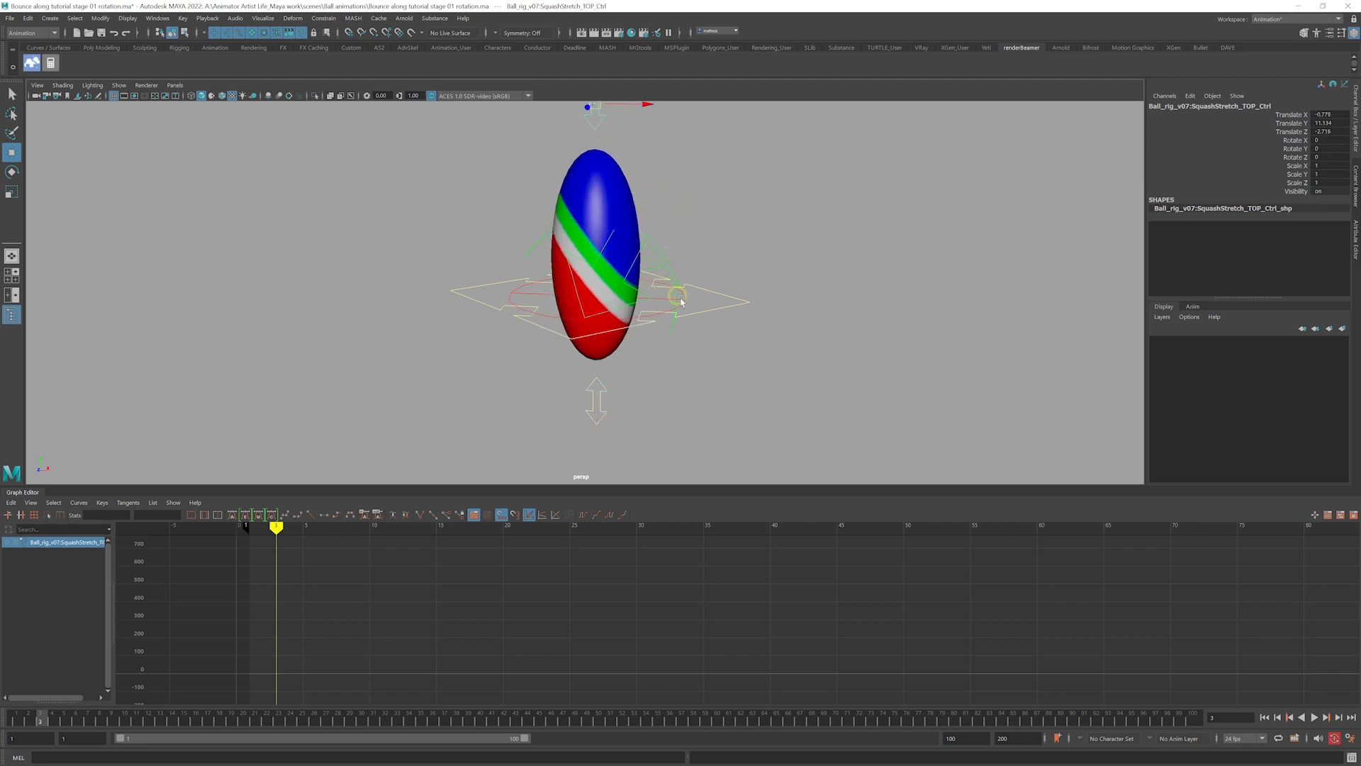
pyautogui.click(686, 301)
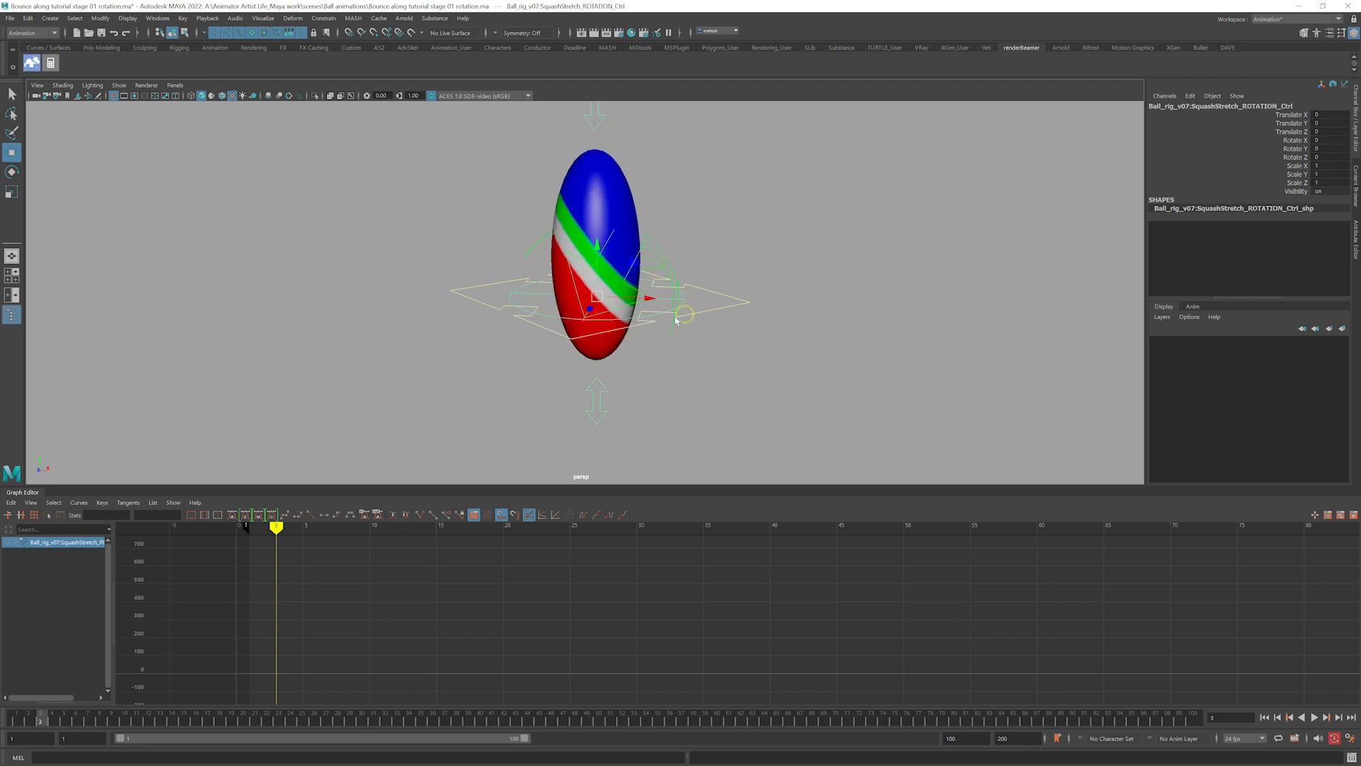
pyautogui.scroll(2, 569, 325)
pyautogui.keyDown('alt'); pyautogui.moveTo(569, 309); pyautogui.dragTo(585, 302); pyautogui.keyUp('alt')
pyautogui.scroll(-2, 616, 292)
pyautogui.keyDown('alt'); pyautogui.moveTo(645, 283); pyautogui.dragTo(652, 320, button='middle'); pyautogui.keyUp('alt')
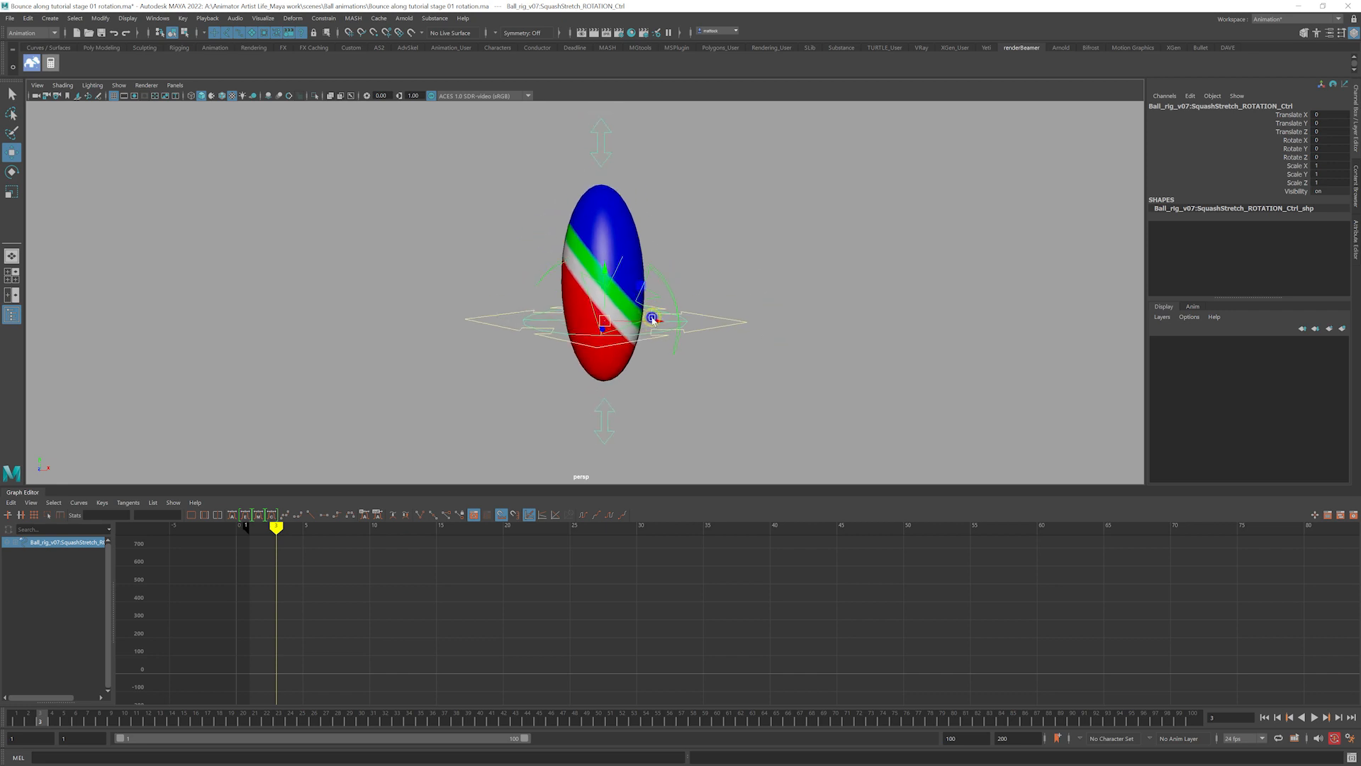
pyautogui.press('e')
pyautogui.moveTo(640, 288)
pyautogui.mouseDown()
pyautogui.moveTo(601, 278)
pyautogui.moveTo(644, 340)
pyautogui.moveTo(599, 296)
pyautogui.moveTo(620, 293)
pyautogui.mouseUp()
pyautogui.hotkey('ctrl', 'z')
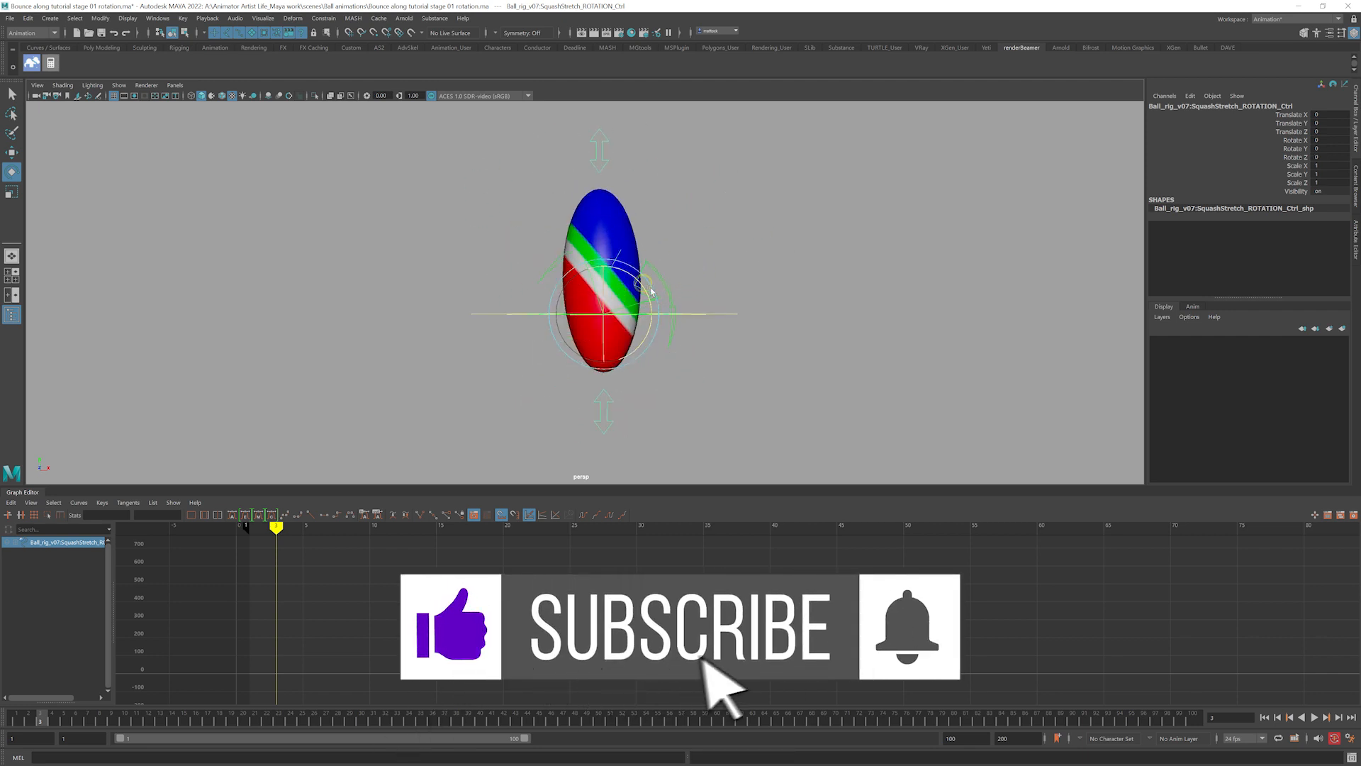
pyautogui.hotkey('ctrl', 'z')
pyautogui.hotkey('ctrl', 'z')
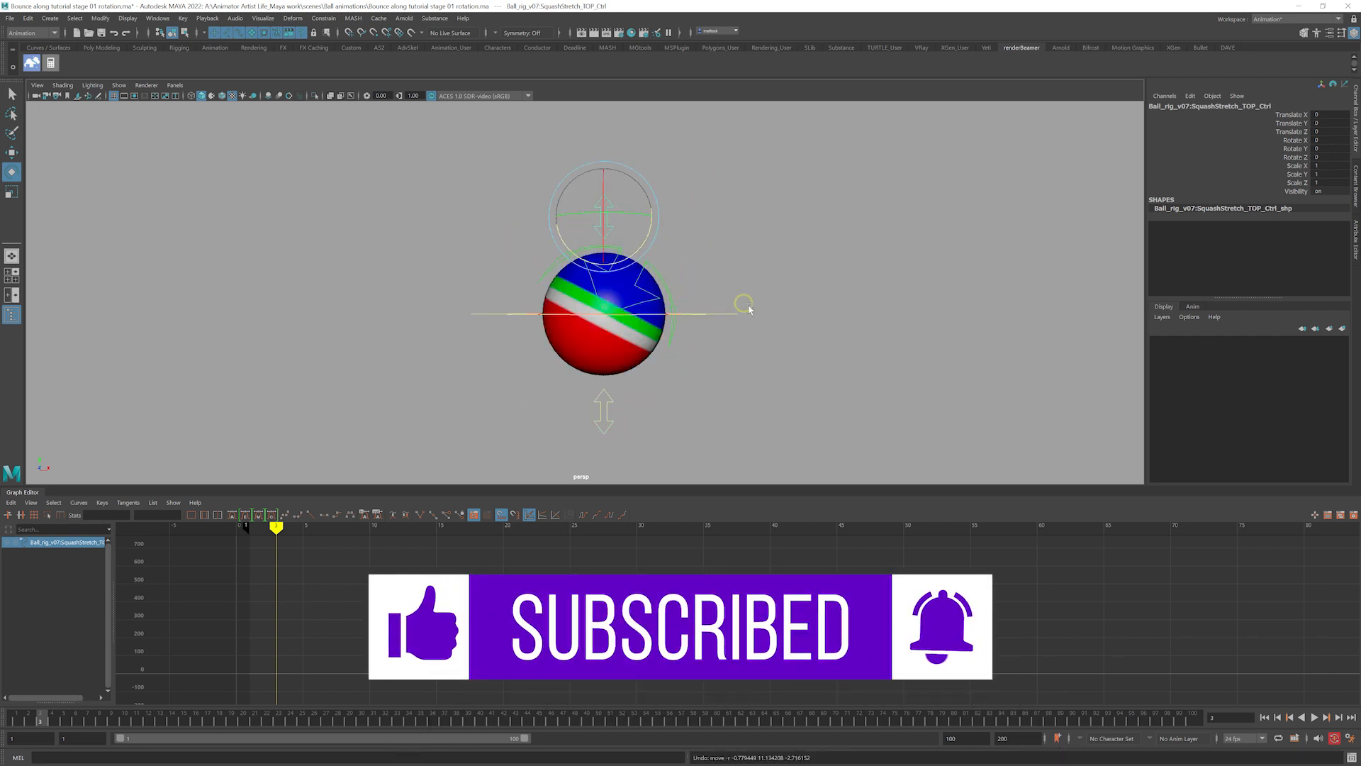
# Return to frame 1 and maximize the front view, framing the ball with room for its bounce path
pyautogui.scroll(-3, 743, 332)
pyautogui.click(12, 719)
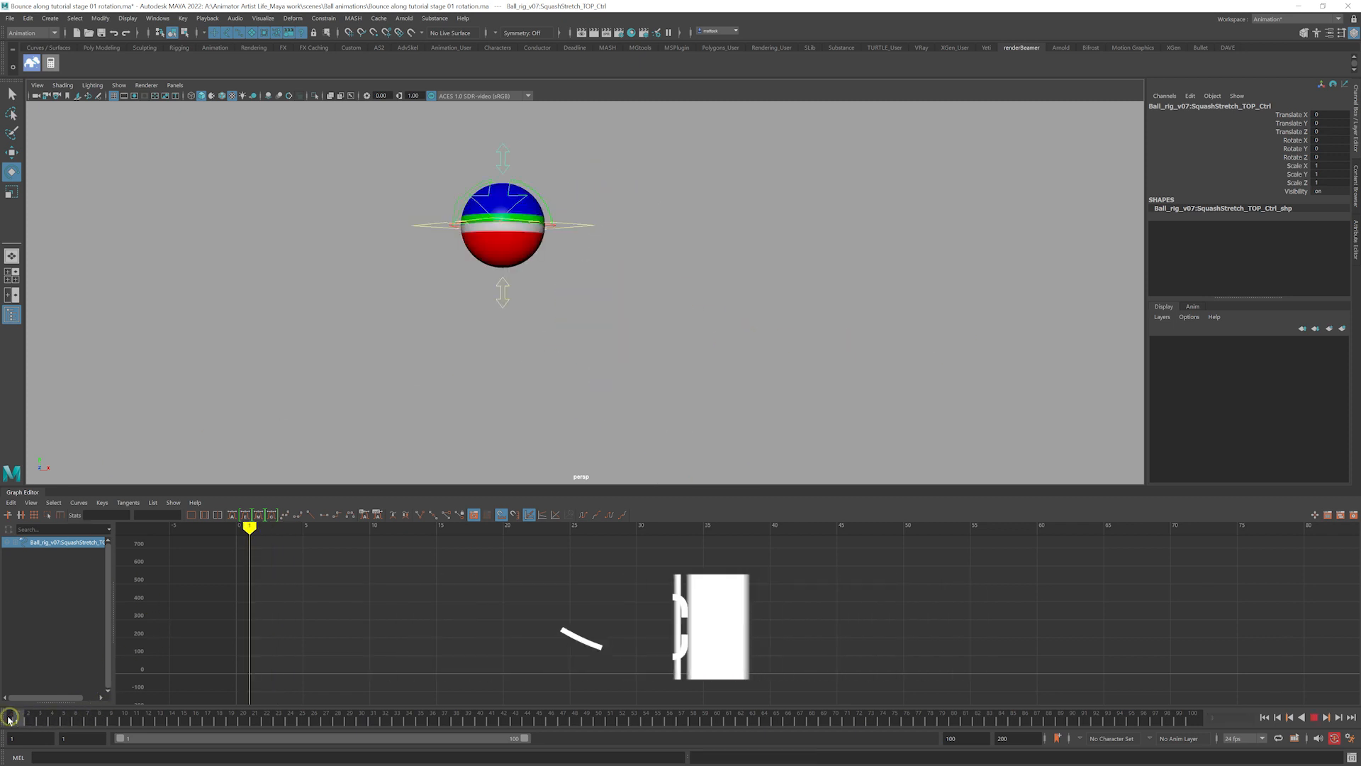
pyautogui.press('space')
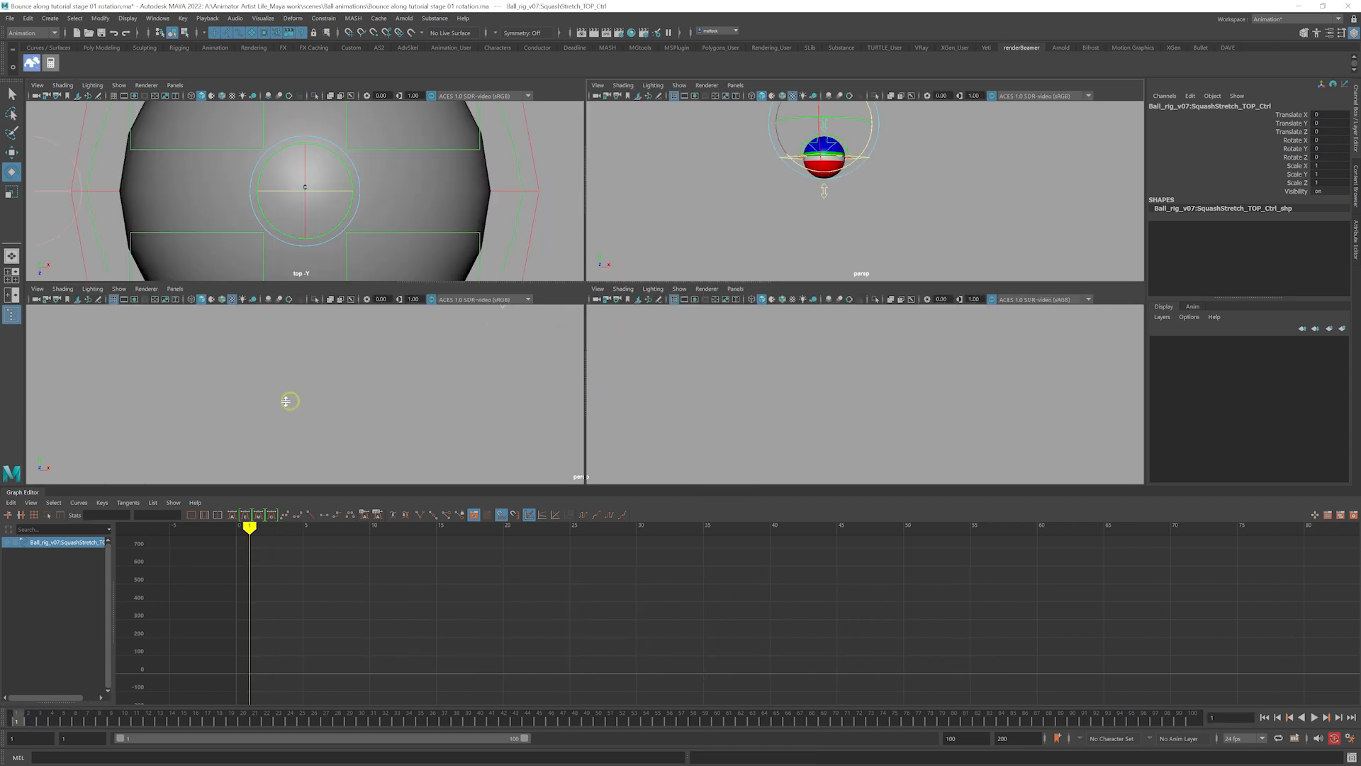
pyautogui.press('space')
pyautogui.keyDown('alt'); pyautogui.moveTo(809, 389); pyautogui.dragTo(645, 376, button='right'); pyautogui.keyUp('alt')
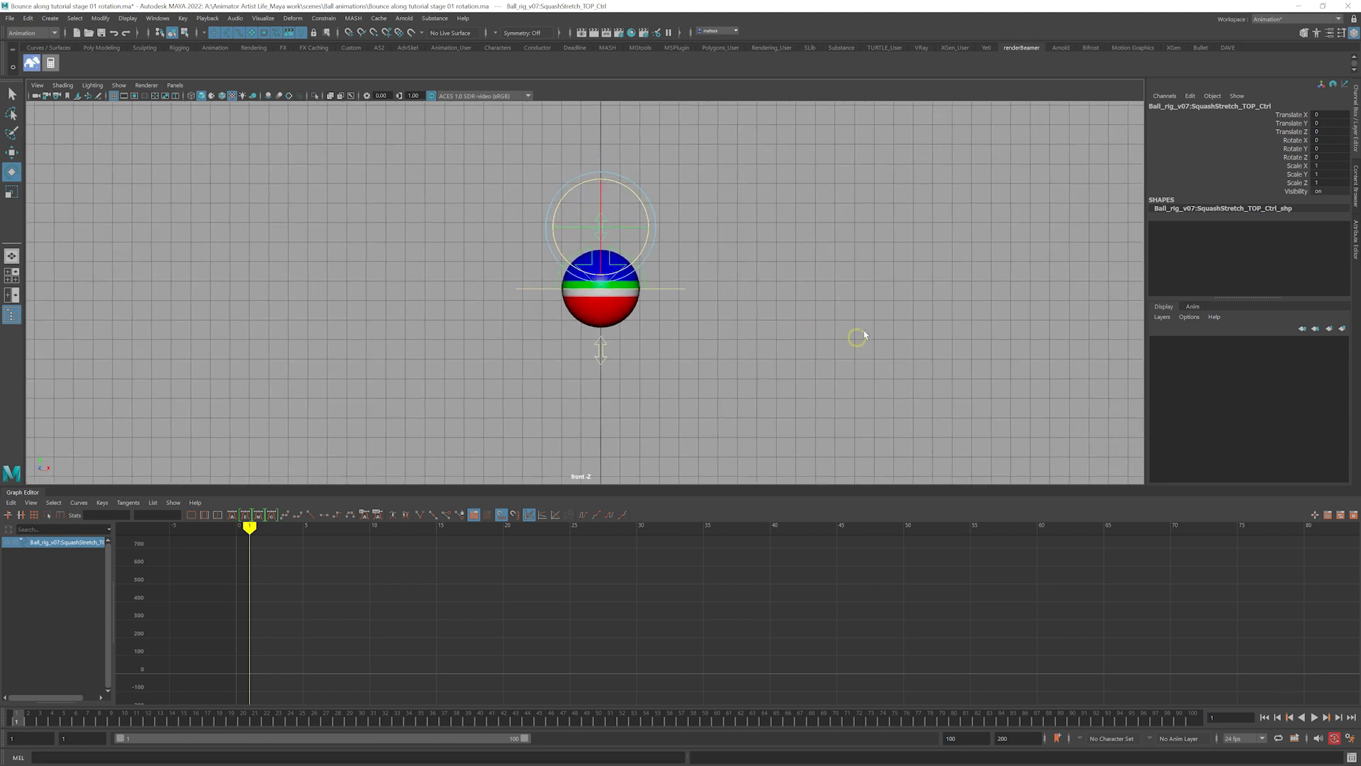
pyautogui.keyDown('alt'); pyautogui.moveTo(860, 336); pyautogui.dragTo(565, 338, button='right'); pyautogui.keyUp('alt')
pyautogui.keyDown('alt'); pyautogui.moveTo(565, 338); pyautogui.dragTo(349, 208, button='middle'); pyautogui.keyUp('alt')
pyautogui.keyDown('alt'); pyautogui.moveTo(748, 289); pyautogui.dragTo(604, 285, button='right'); pyautogui.keyUp('alt')
pyautogui.keyDown('alt'); pyautogui.moveTo(604, 285); pyautogui.dragTo(513, 231, button='middle'); pyautogui.keyUp('alt')
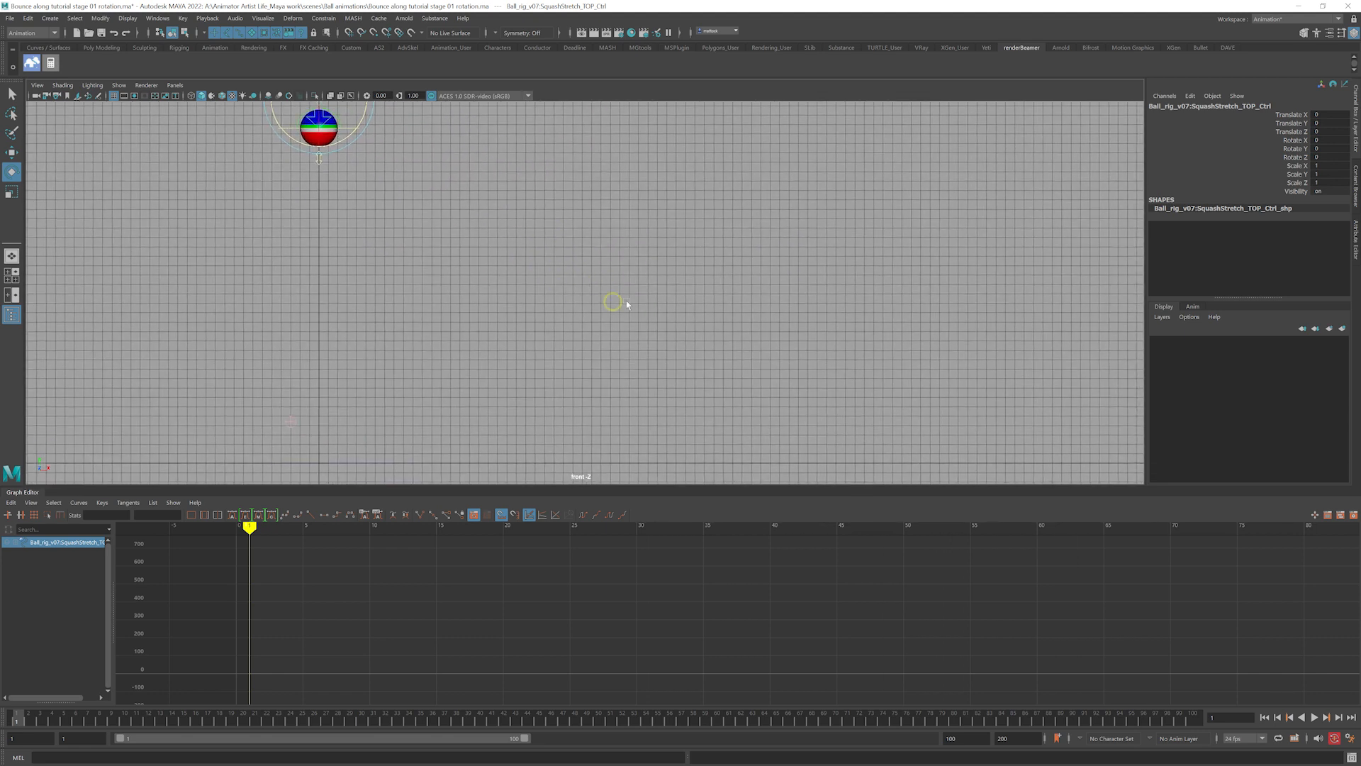
pyautogui.keyDown('alt'); pyautogui.moveTo(528, 284); pyautogui.dragTo(436, 301, button='middle'); pyautogui.keyUp('alt')
# Select the ball's move control and examine its translation curves around the first ground contact at frame 7
pyautogui.moveTo(33, 728); pyautogui.dragTo(88, 730)
pyautogui.keyDown('alt'); pyautogui.moveTo(517, 380); pyautogui.dragTo(532, 335, button='middle'); pyautogui.keyUp('alt')
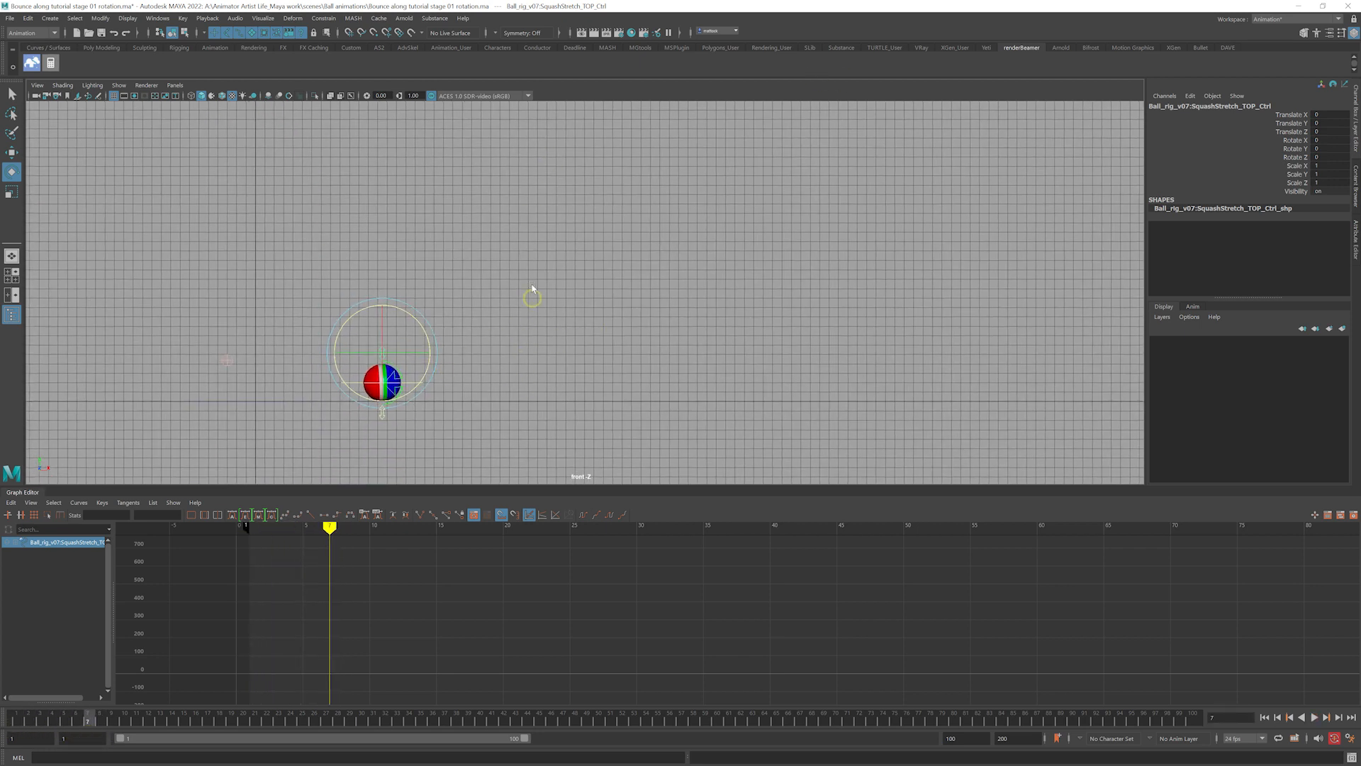
pyautogui.click(517, 341)
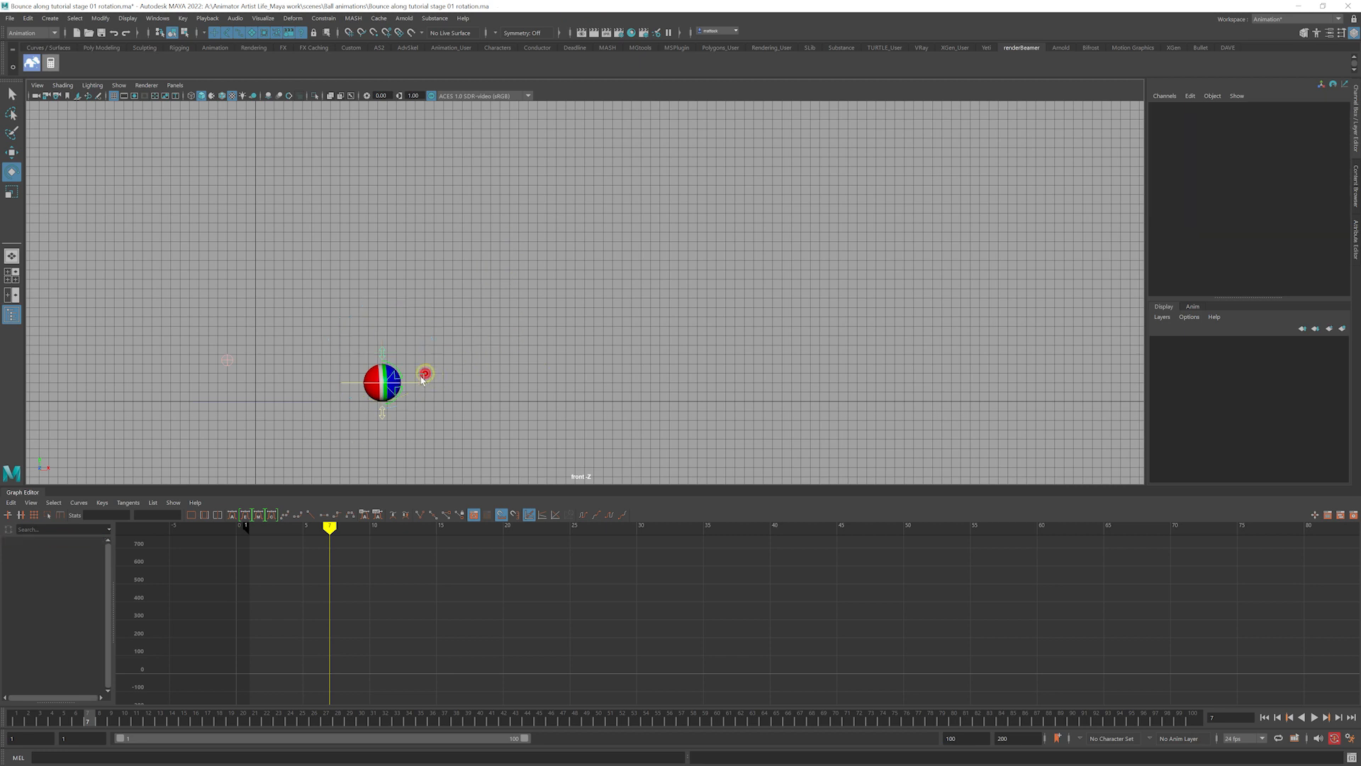
pyautogui.click(427, 377)
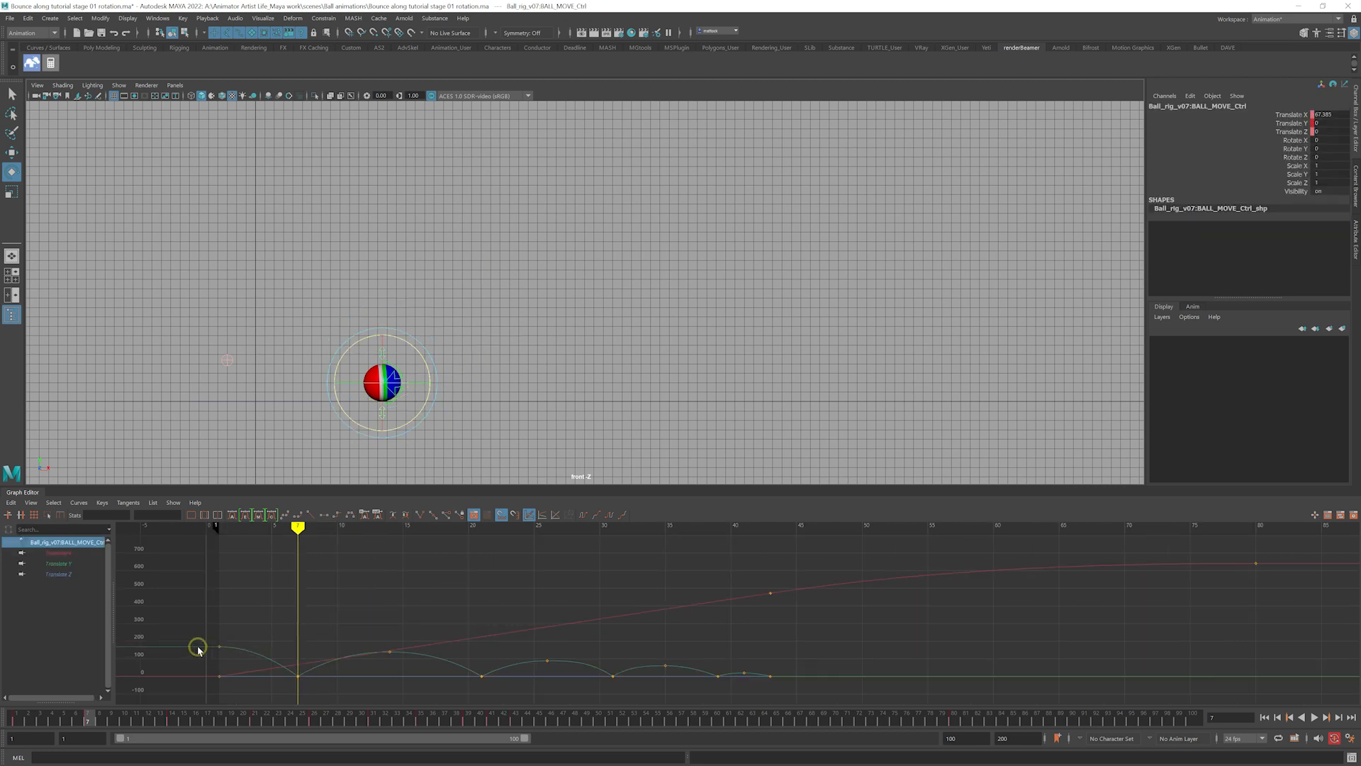
pyautogui.keyDown('alt'); pyautogui.moveTo(186, 638); pyautogui.dragTo(276, 611, button='middle'); pyautogui.keyUp('alt')
pyautogui.keyDown('alt'); pyautogui.moveTo(277, 611); pyautogui.dragTo(321, 622, button='right'); pyautogui.keyUp('alt')
pyautogui.press('a')
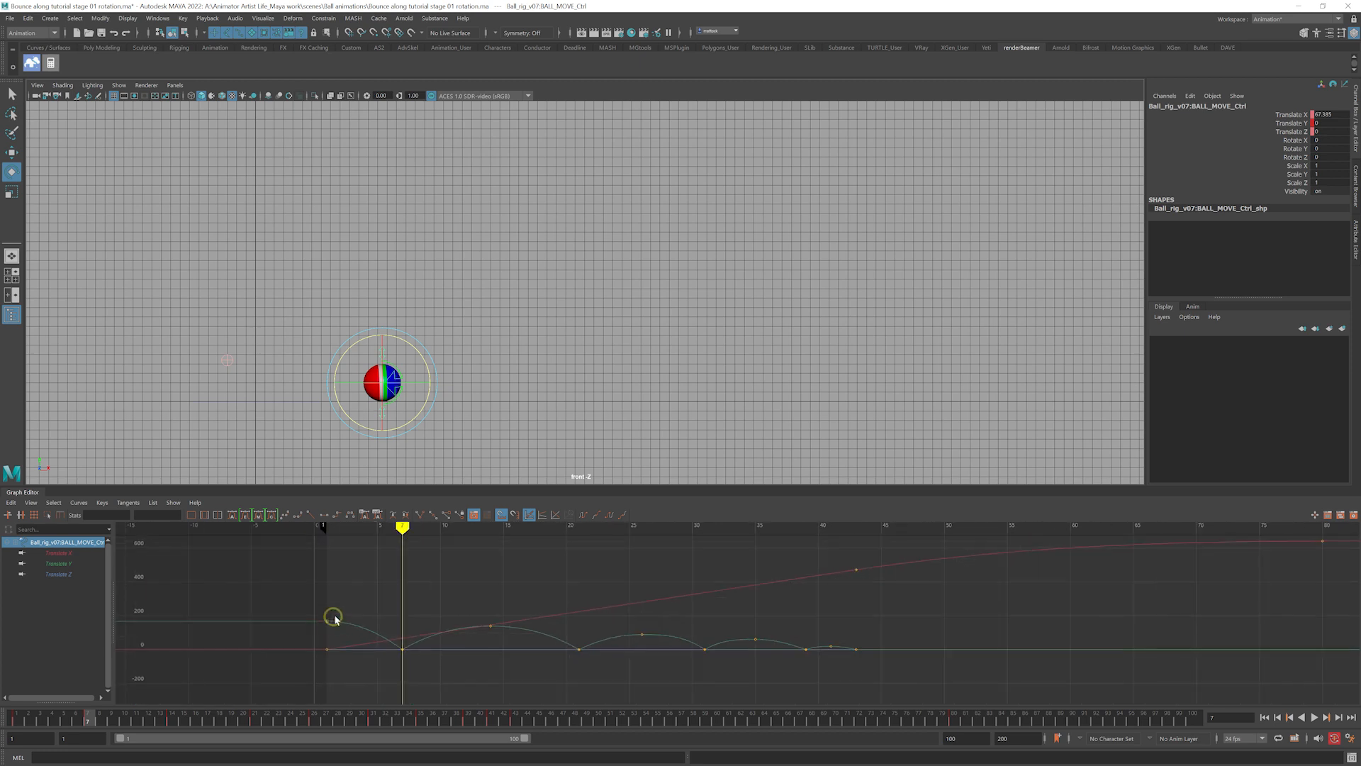
pyautogui.moveTo(413, 529)
pyautogui.mouseDown()
pyautogui.moveTo(390, 525)
pyautogui.moveTo(429, 551)
pyautogui.mouseUp()
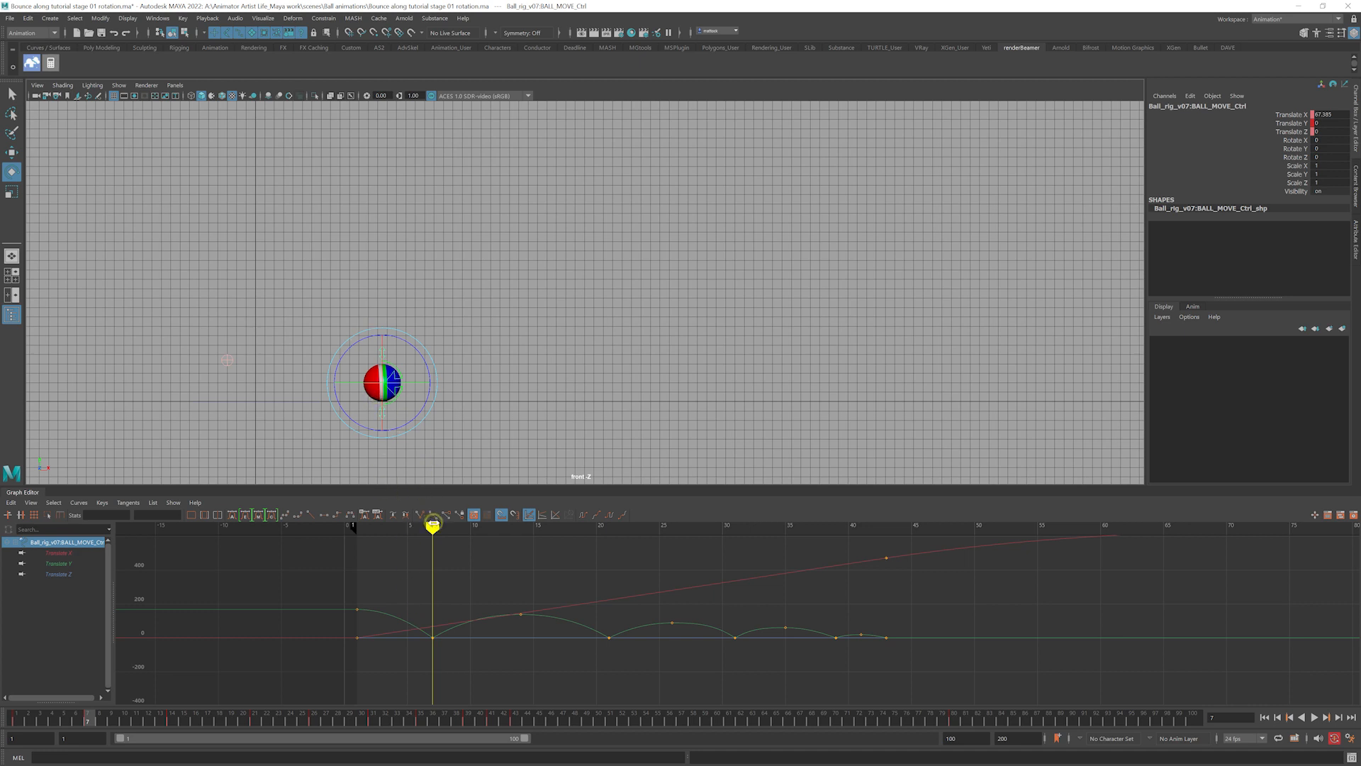
pyautogui.moveTo(432, 525)
pyautogui.mouseDown()
pyautogui.moveTo(404, 527)
pyautogui.moveTo(420, 531)
pyautogui.mouseUp()
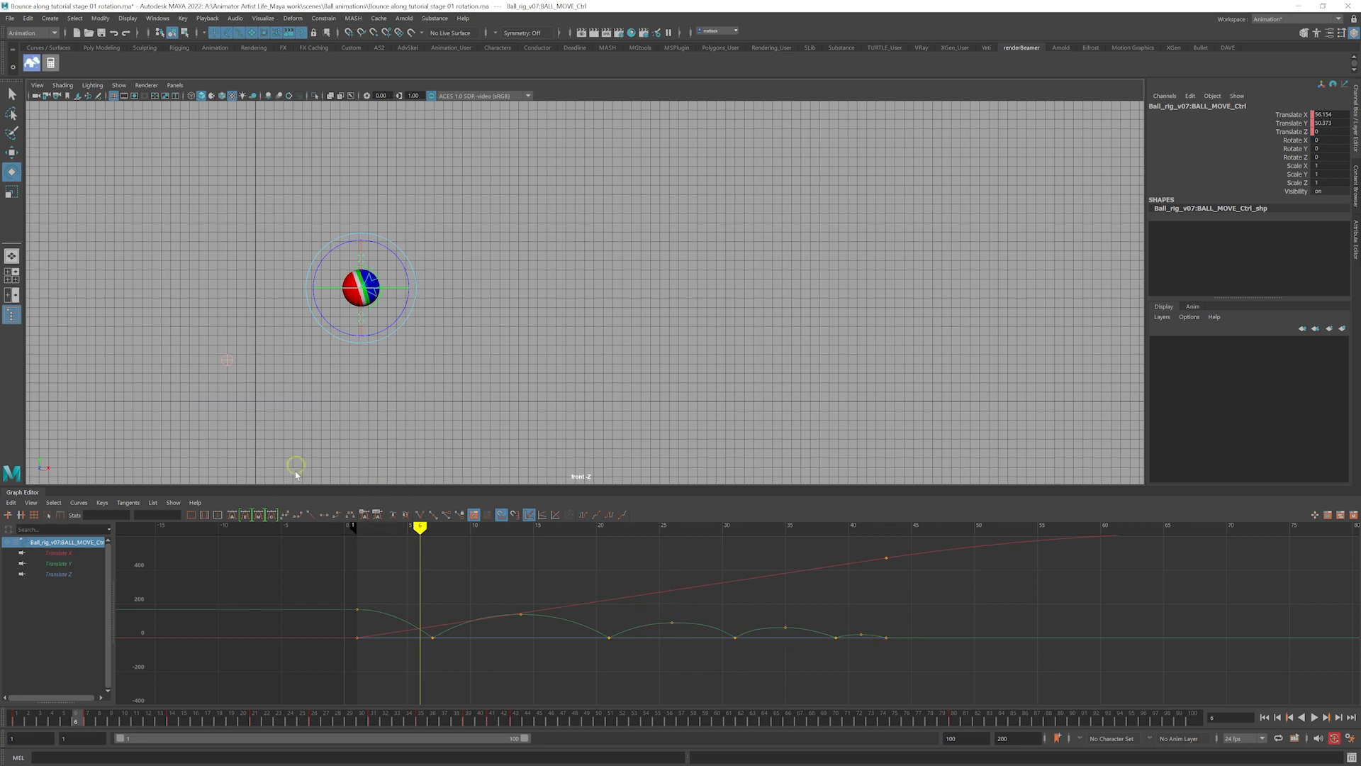
# Reselect the ball's move control, go to frame 7 and examine the bounce curves up close, leaving nothing selected
pyautogui.click(500, 326)
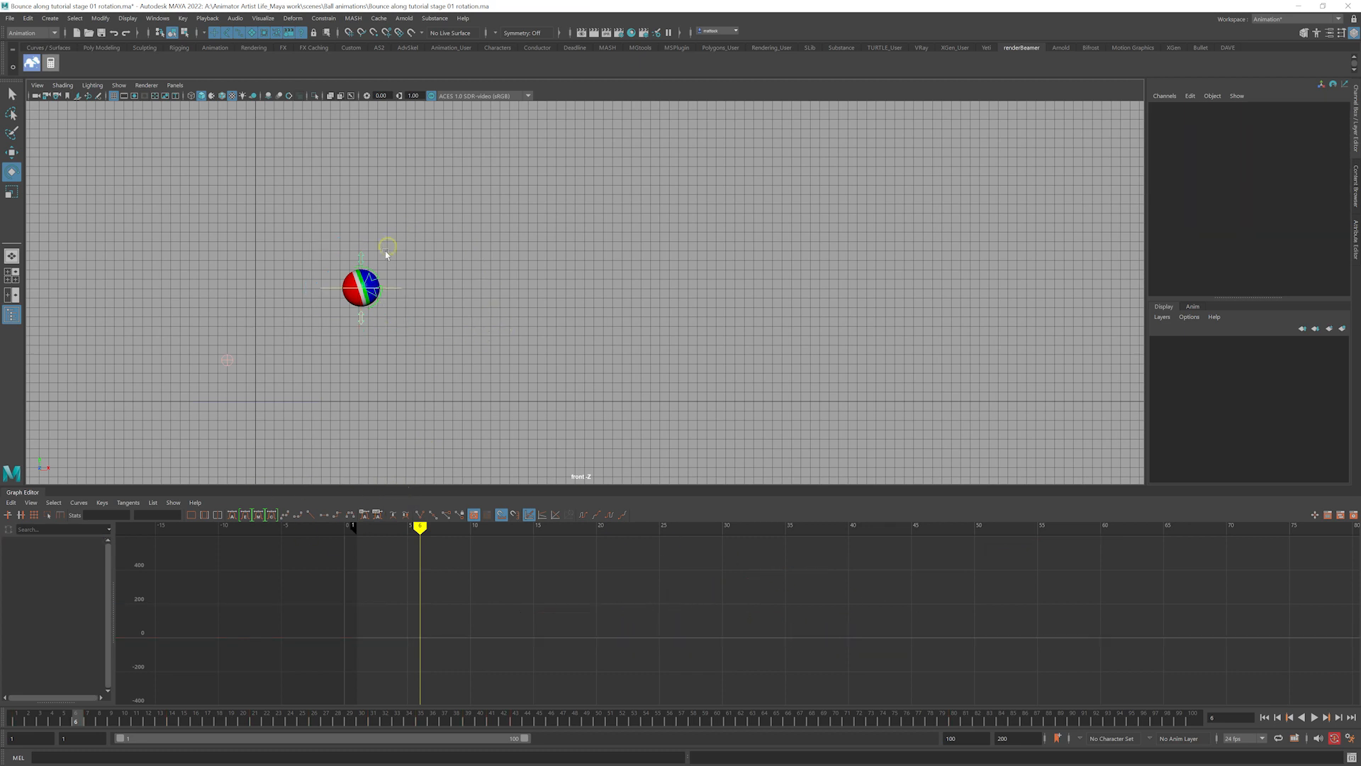
pyautogui.click(398, 291)
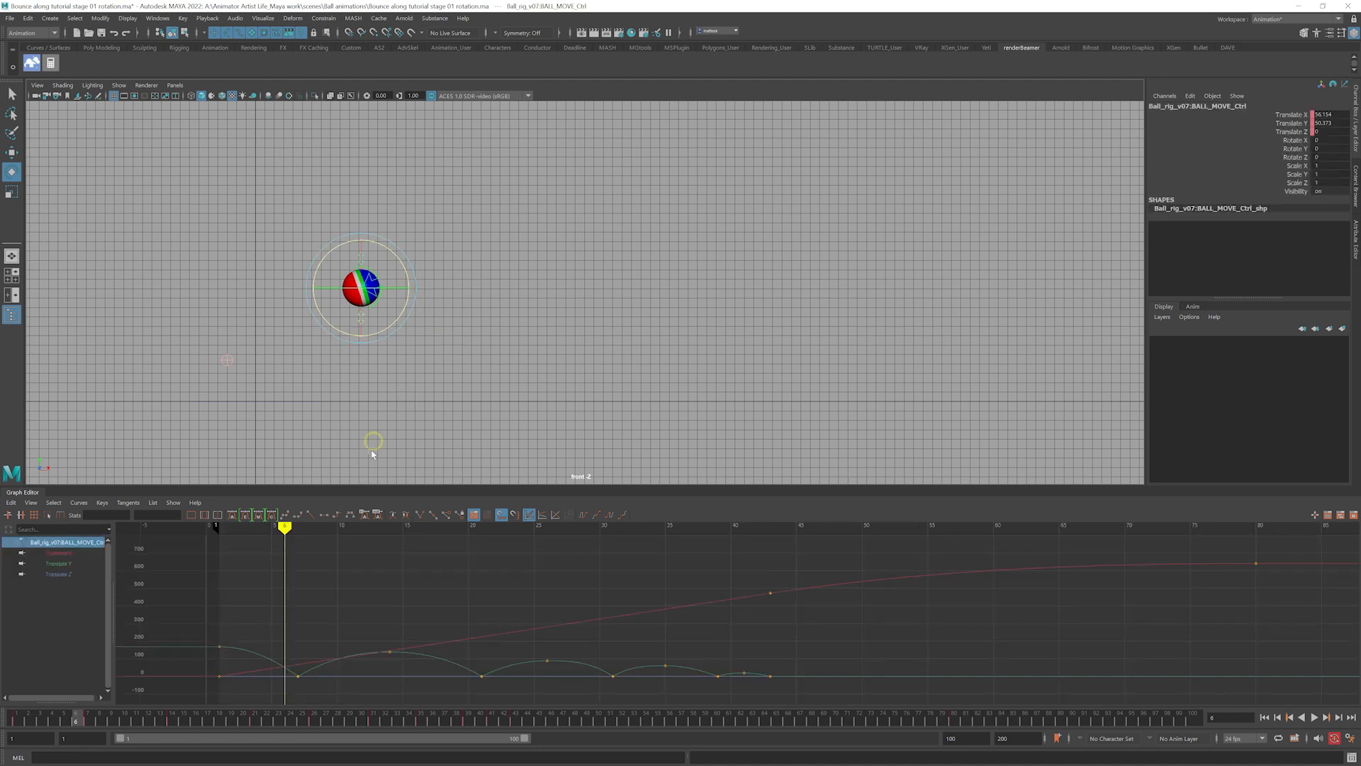
pyautogui.moveTo(256, 530)
pyautogui.mouseDown()
pyautogui.moveTo(240, 532)
pyautogui.moveTo(297, 548)
pyautogui.mouseUp()
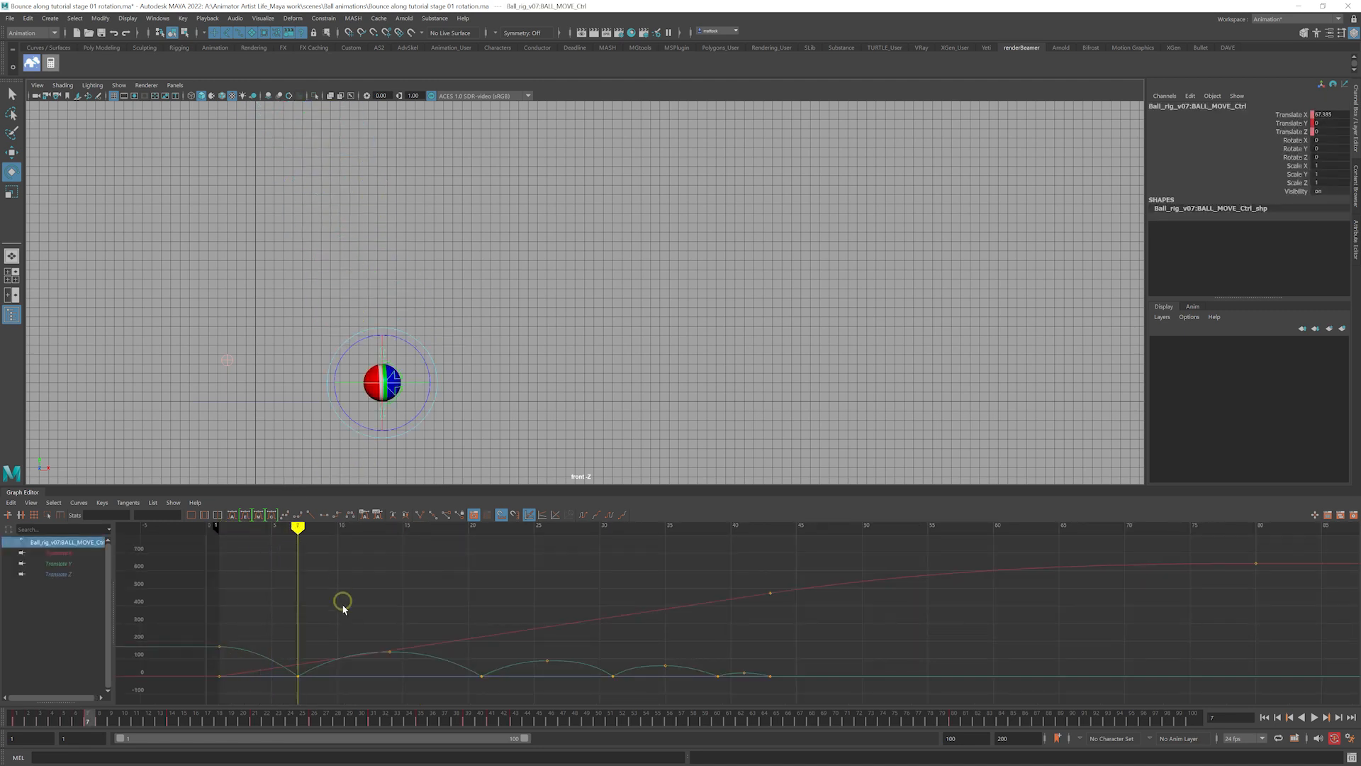
pyautogui.keyDown('alt'); pyautogui.moveTo(347, 604); pyautogui.dragTo(482, 587, button='middle'); pyautogui.keyUp('alt')
pyautogui.keyDown('alt'); pyautogui.moveTo(356, 615); pyautogui.dragTo(547, 582, button='right'); pyautogui.keyUp('alt')
pyautogui.keyDown('alt'); pyautogui.moveTo(468, 594); pyautogui.dragTo(620, 602, button='middle'); pyautogui.keyUp('alt')
pyautogui.keyDown('alt'); pyautogui.moveTo(620, 603); pyautogui.dragTo(552, 603, button='right'); pyautogui.keyUp('alt')
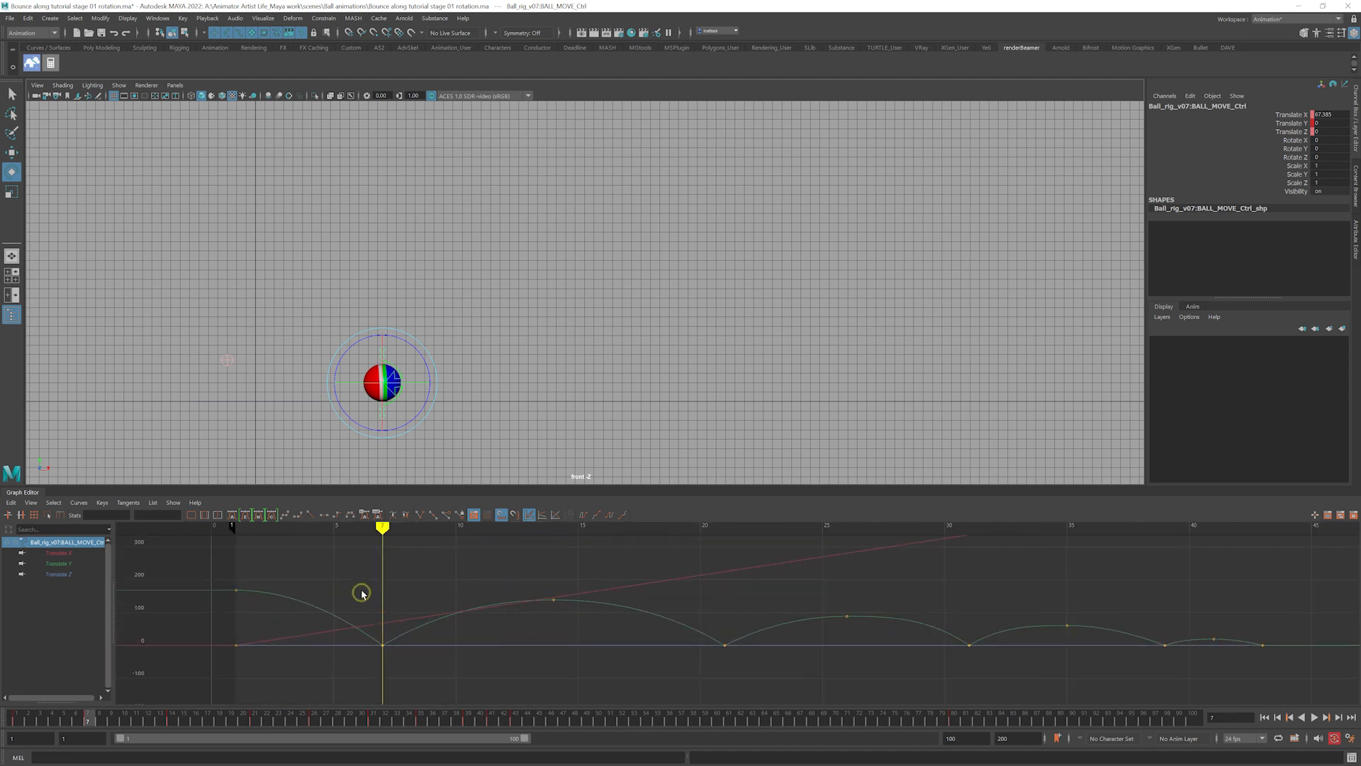
pyautogui.moveTo(361, 594); pyautogui.dragTo(411, 668)
pyautogui.click(506, 381)
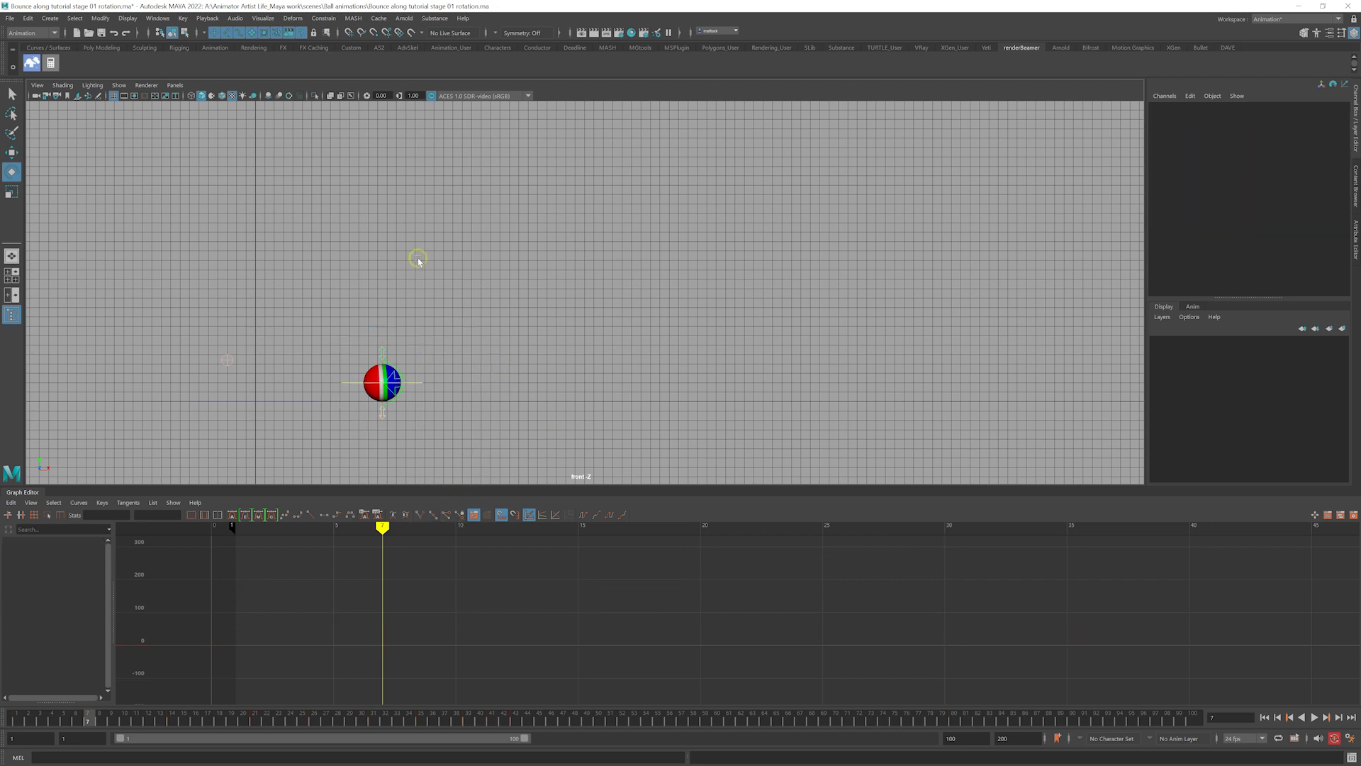
# Select both the top and bottom squash-and-stretch controls and key their translation at frame 1
pyautogui.click(381, 343)
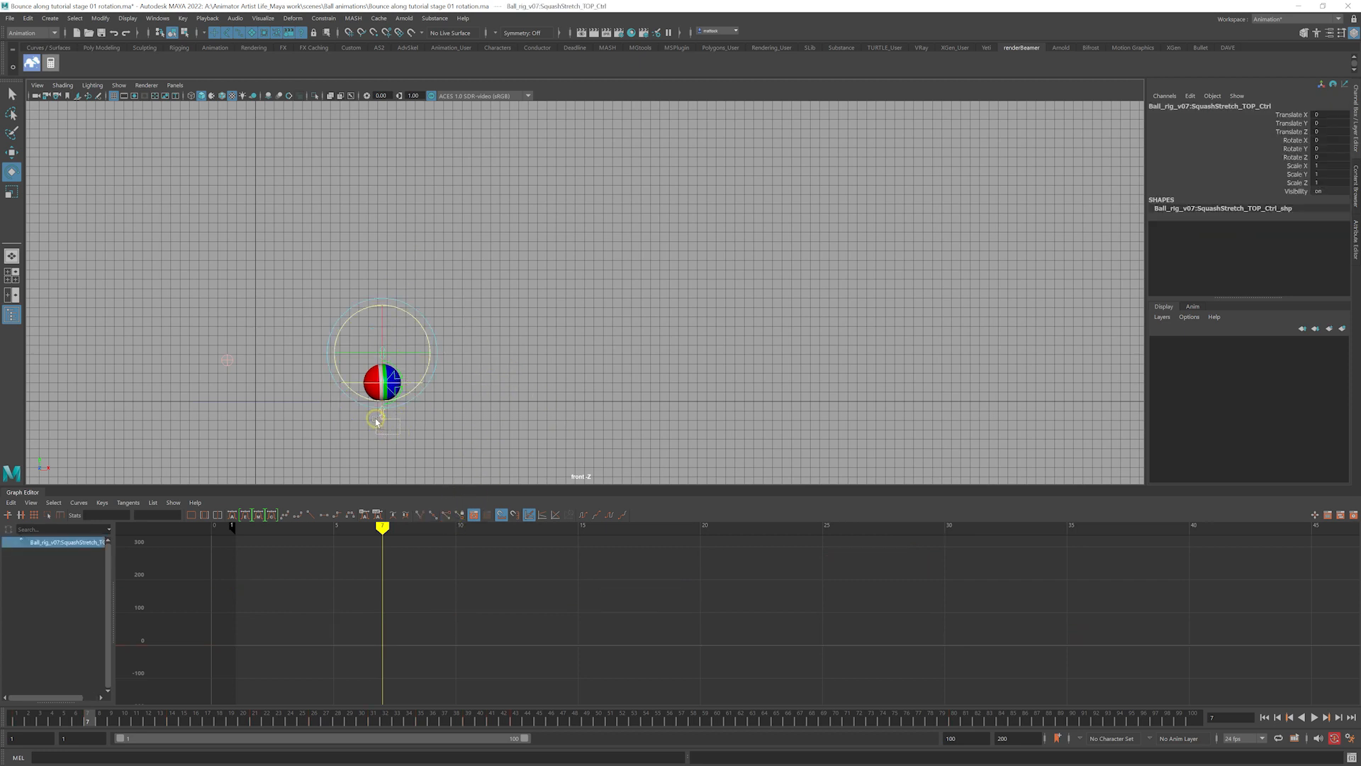
pyautogui.keyDown('shift'); pyautogui.click(377, 422); pyautogui.keyUp('shift')
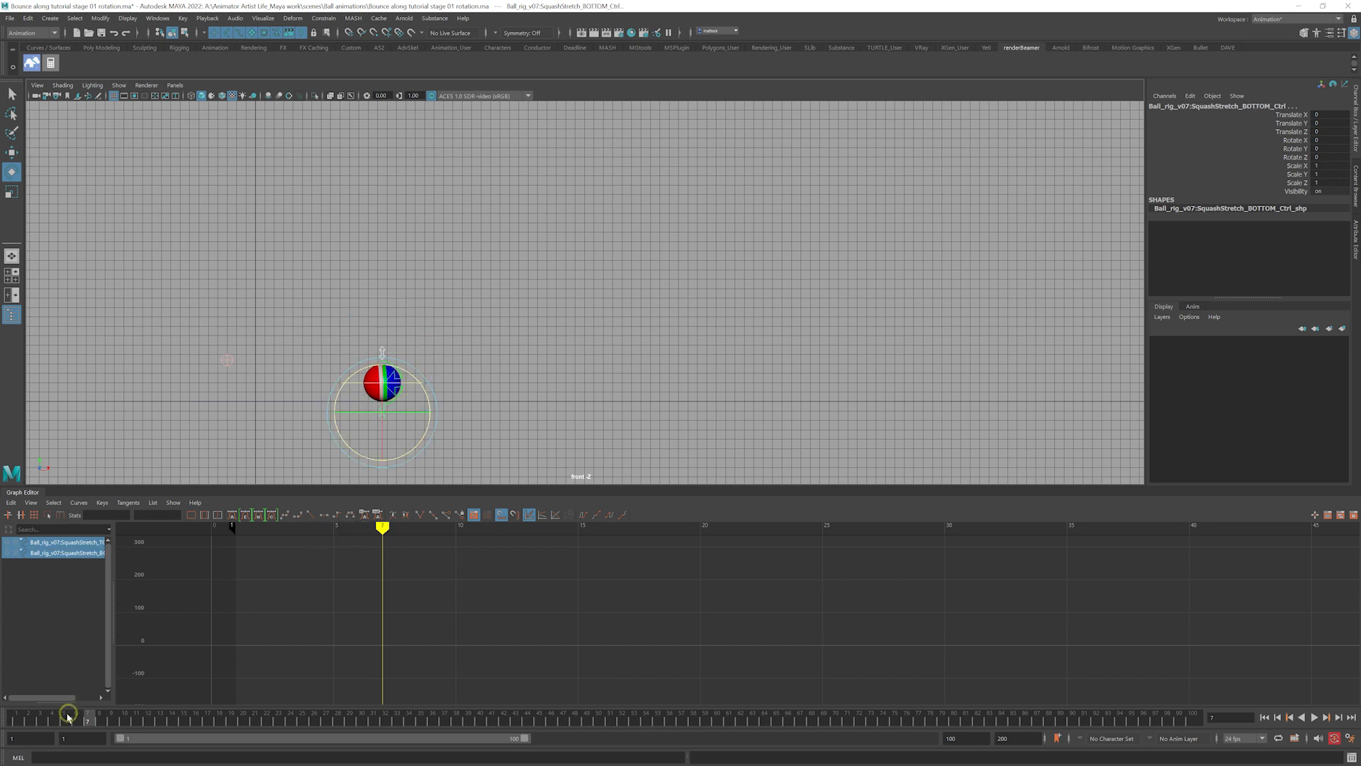
pyautogui.moveTo(65, 718); pyautogui.dragTo(15, 720)
pyautogui.keyDown('alt'); pyautogui.moveTo(468, 403); pyautogui.dragTo(428, 386, button='right'); pyautogui.keyUp('alt')
pyautogui.keyDown('alt'); pyautogui.moveTo(428, 386); pyautogui.dragTo(449, 471, button='middle'); pyautogui.keyUp('alt')
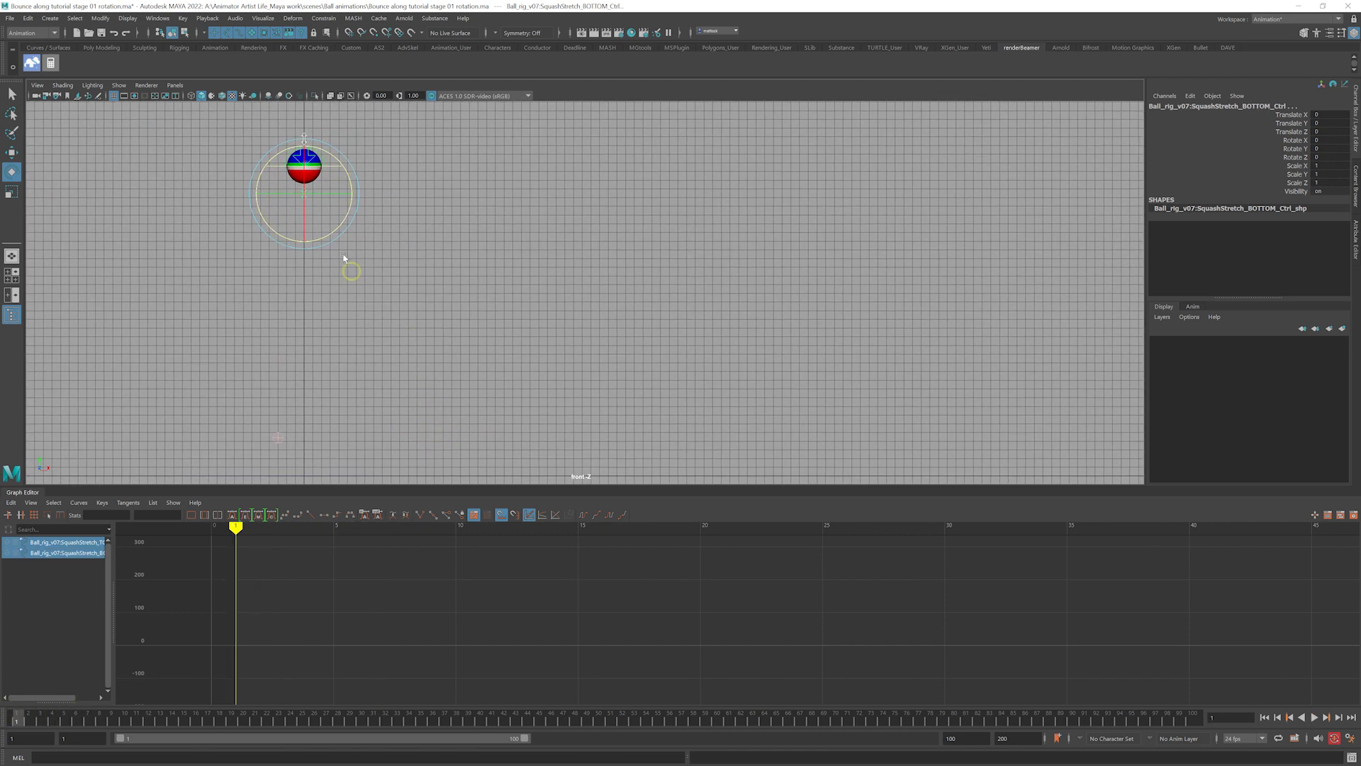
pyautogui.hotkey('shift', 'w')
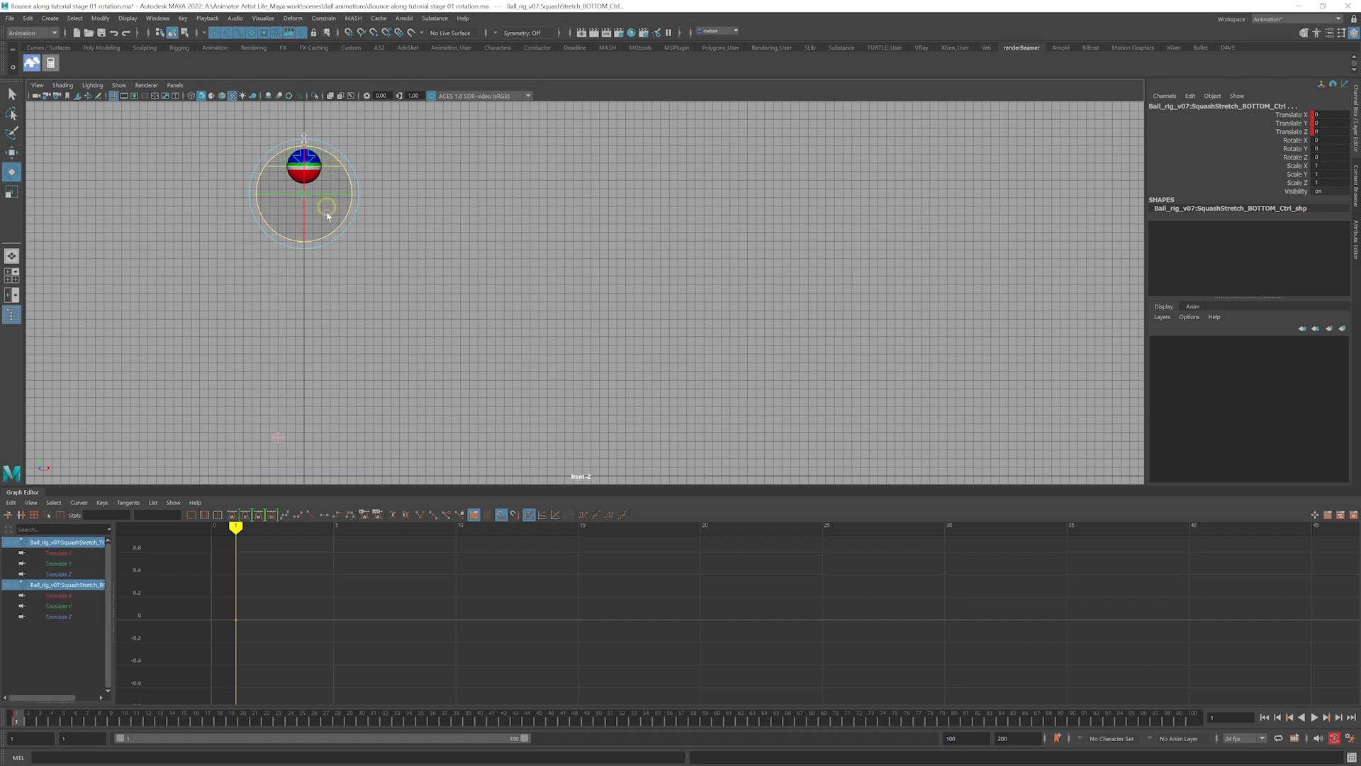
# Key the translation of both squash-and-stretch controls at frame 5 to hold the ball's round shape
pyautogui.click(29, 718)
pyautogui.moveTo(29, 721); pyautogui.dragTo(63, 718)
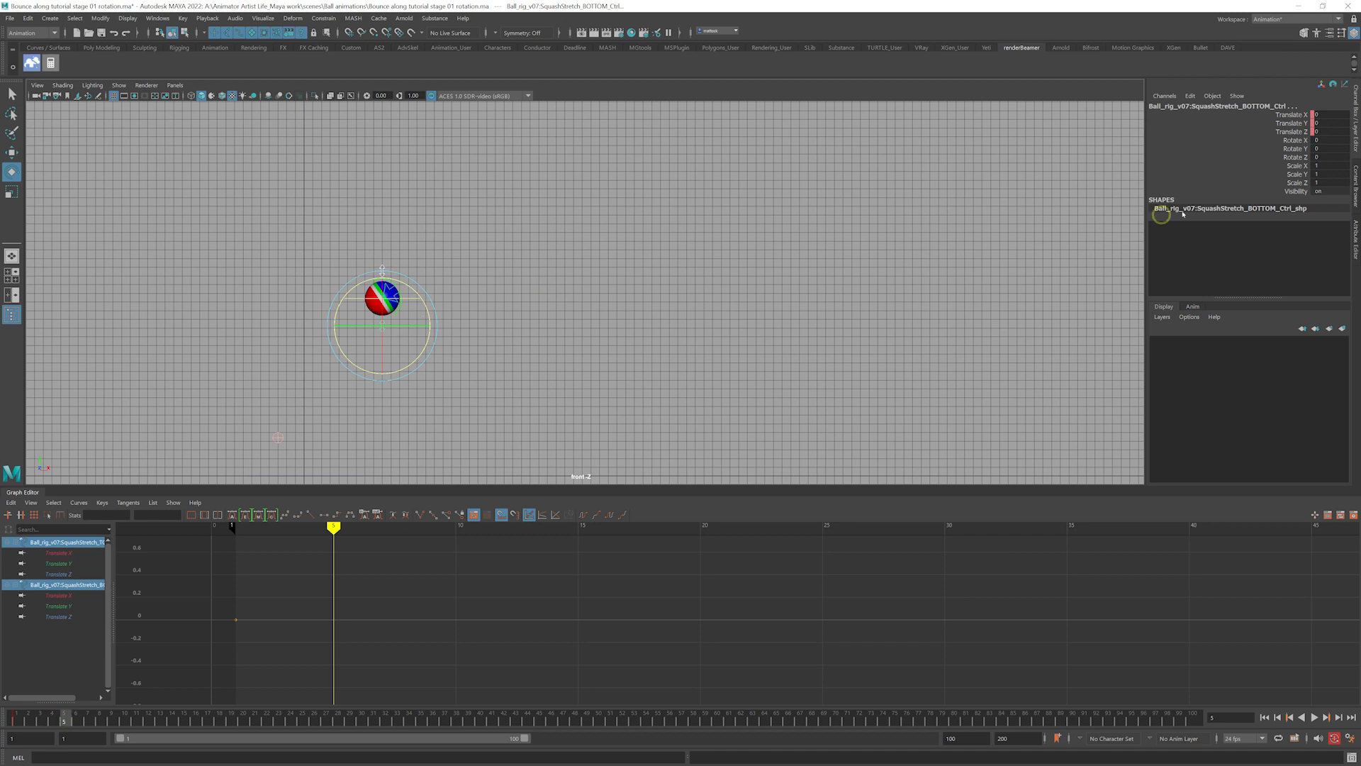
pyautogui.hotkey('shift', 'w')
pyautogui.moveTo(50, 716)
pyautogui.mouseDown()
pyautogui.moveTo(17, 718)
pyautogui.moveTo(63, 717)
pyautogui.mouseUp()
# Switch to Photos to study the squash and stretch poses in Ball bounce along frames-01.png, and return to Maya
pyautogui.hotkey('alt', 'Tab')
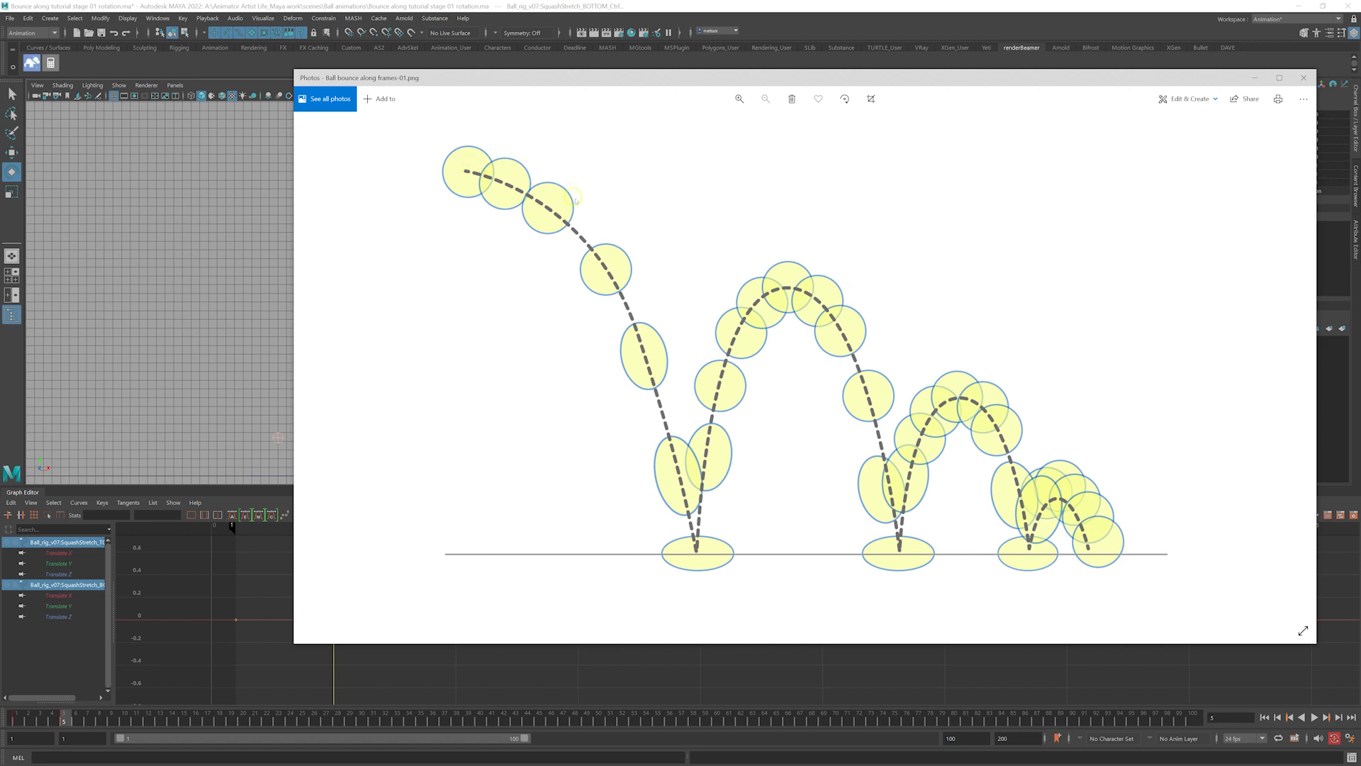
pyautogui.click(1255, 77)
pyautogui.click(292, 566)
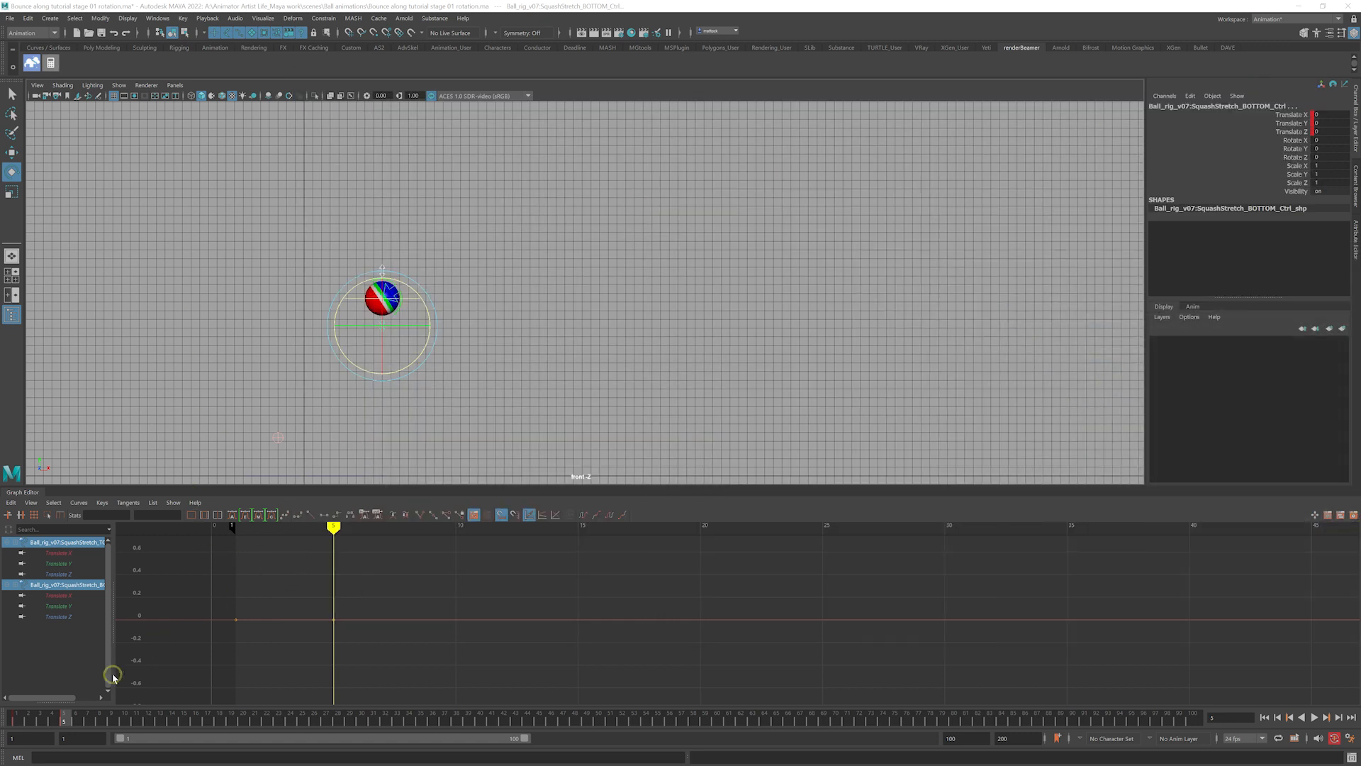
# At frame 7, lower the top squash-and-stretch control to a Translate Y of about -8 and key the squashed ball
pyautogui.moveTo(71, 717)
pyautogui.mouseDown()
pyautogui.moveTo(14, 717)
pyautogui.moveTo(99, 724)
pyautogui.moveTo(64, 723)
pyautogui.moveTo(88, 724)
pyautogui.mouseUp()
pyautogui.keyDown('alt'); pyautogui.moveTo(480, 348); pyautogui.dragTo(530, 252, button='middle'); pyautogui.keyUp('alt')
pyautogui.keyDown('alt'); pyautogui.moveTo(376, 329); pyautogui.dragTo(581, 348, button='right'); pyautogui.keyUp('alt')
pyautogui.click(455, 331)
pyautogui.press('w')
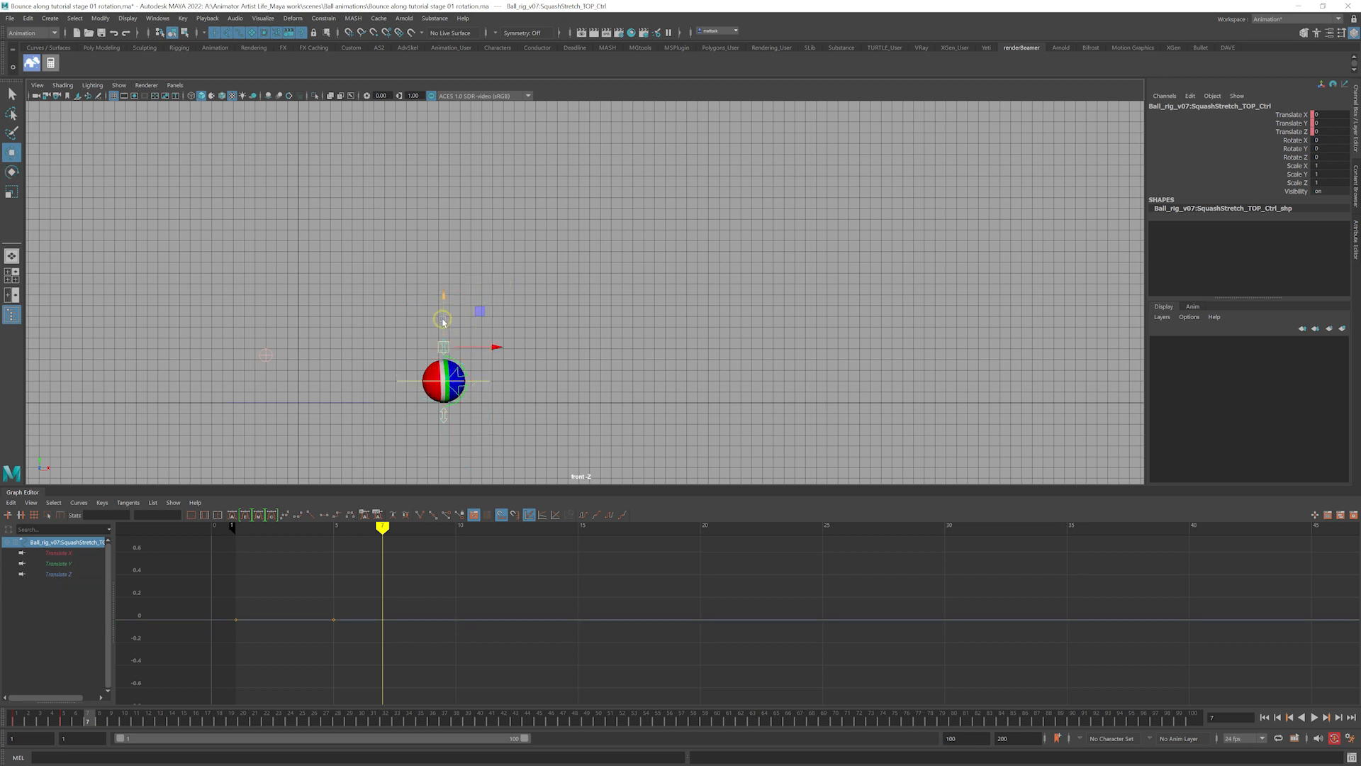
pyautogui.moveTo(442, 297); pyautogui.dragTo(439, 314)
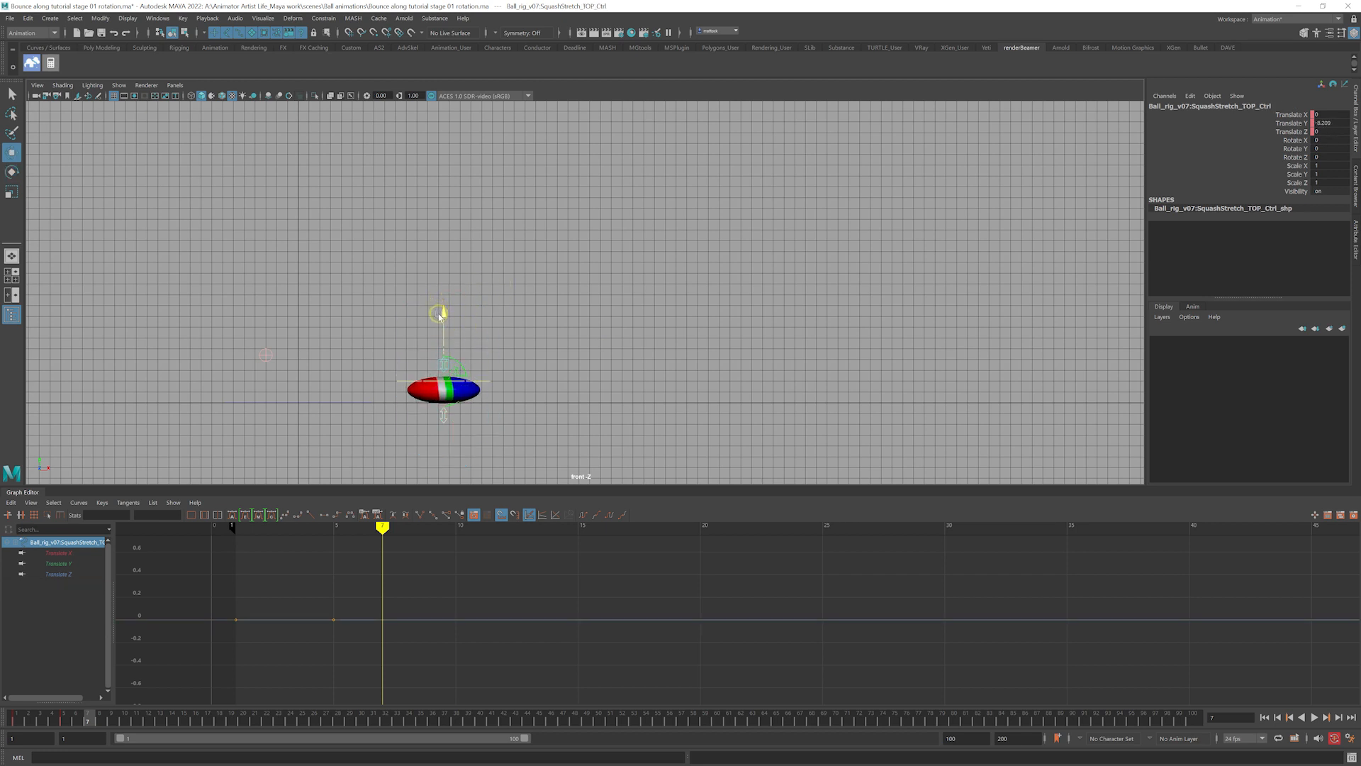
pyautogui.press('s')
# At frame 6, raise the top squash-and-stretch control and lower the bottom one to about -5.25 in Translate Y, stretching the ball vertically
pyautogui.click(83, 720)
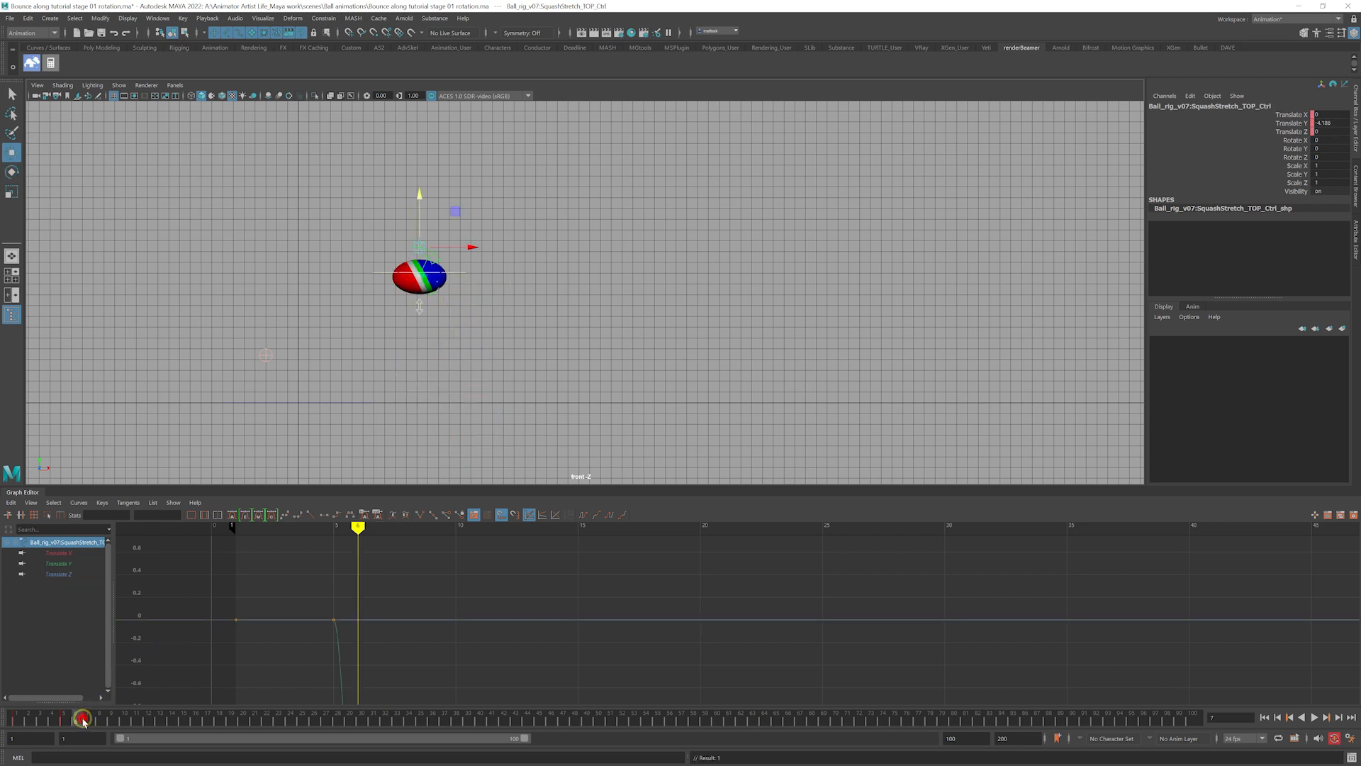
pyautogui.keyDown('alt'); pyautogui.moveTo(392, 294); pyautogui.dragTo(416, 345, button='middle'); pyautogui.keyUp('alt')
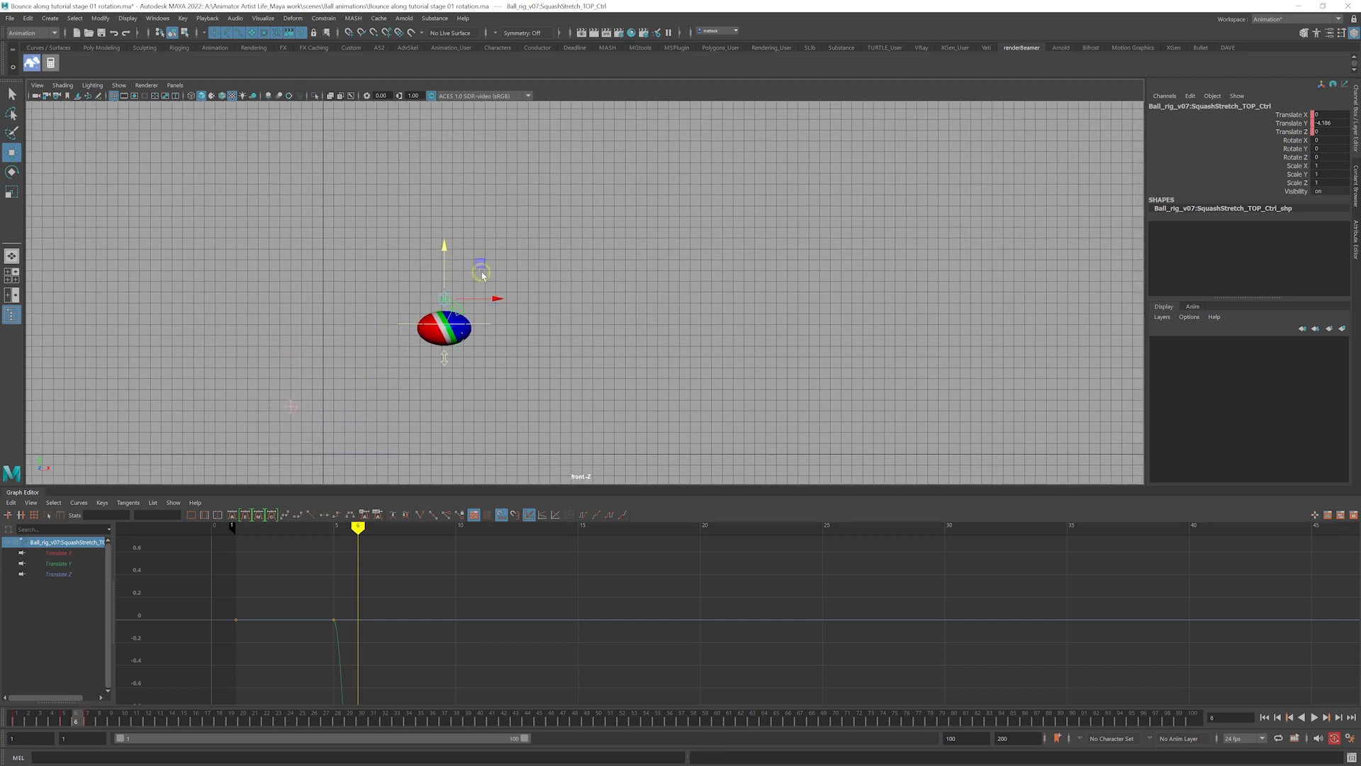
pyautogui.moveTo(443, 250); pyautogui.dragTo(443, 224)
pyautogui.click(444, 359)
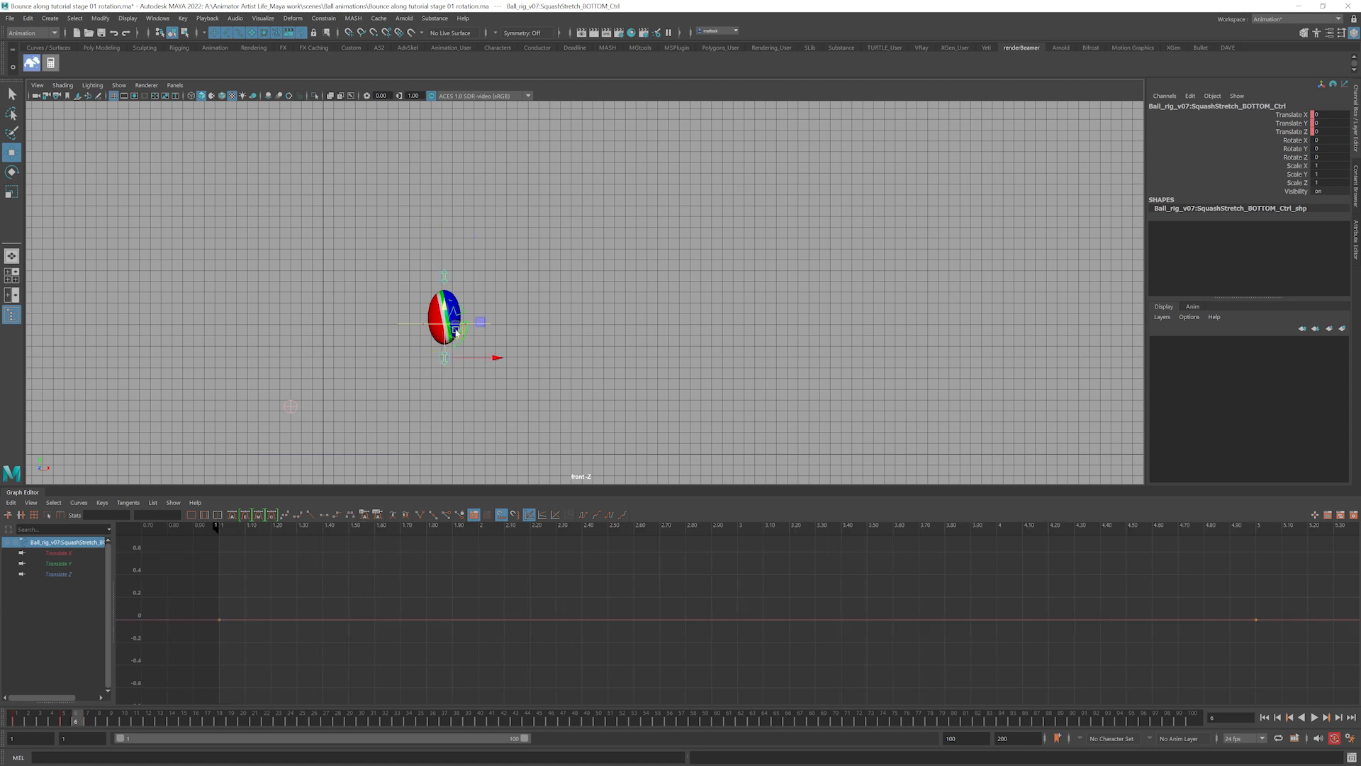
pyautogui.moveTo(446, 299); pyautogui.dragTo(445, 309)
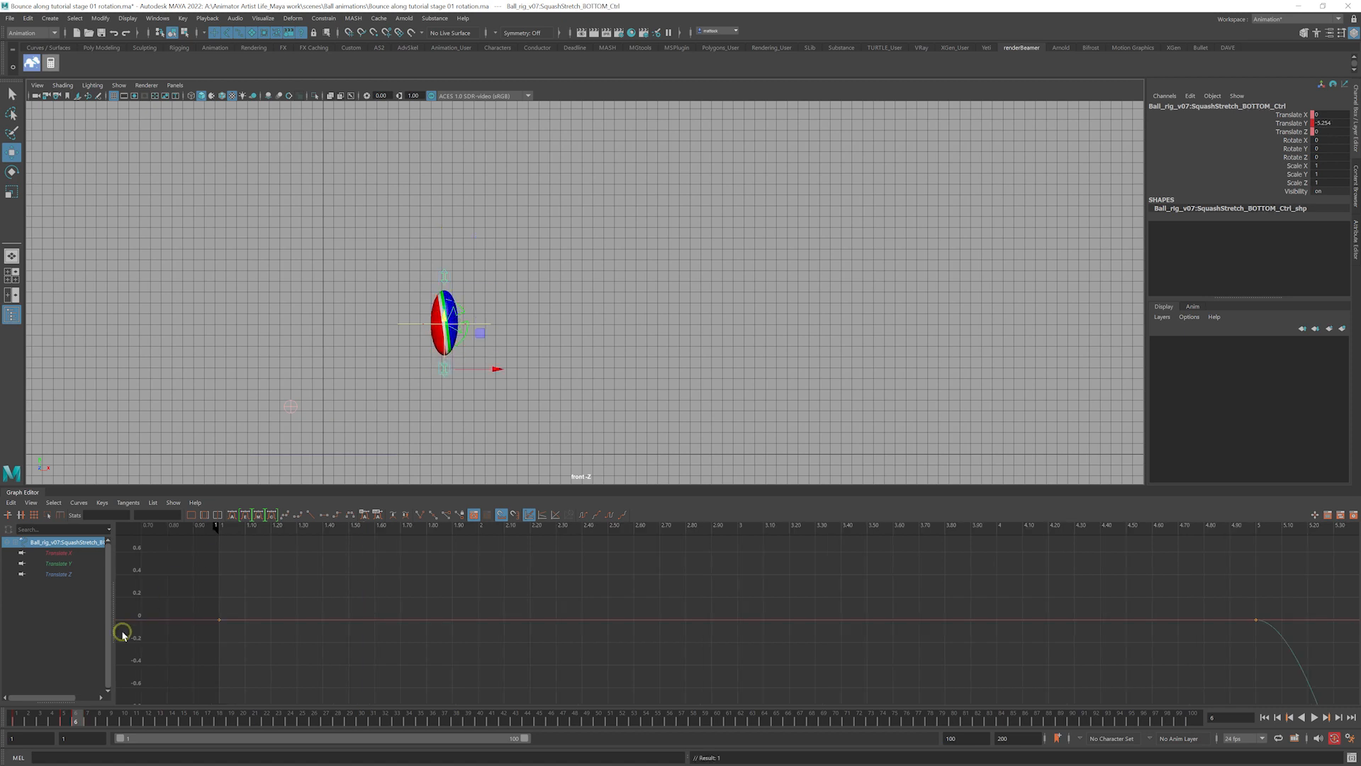
# At frame 7, reset the bottom squash-and-stretch control's Translate X, Y and Z to 0
pyautogui.hotkey('alt', 'v')
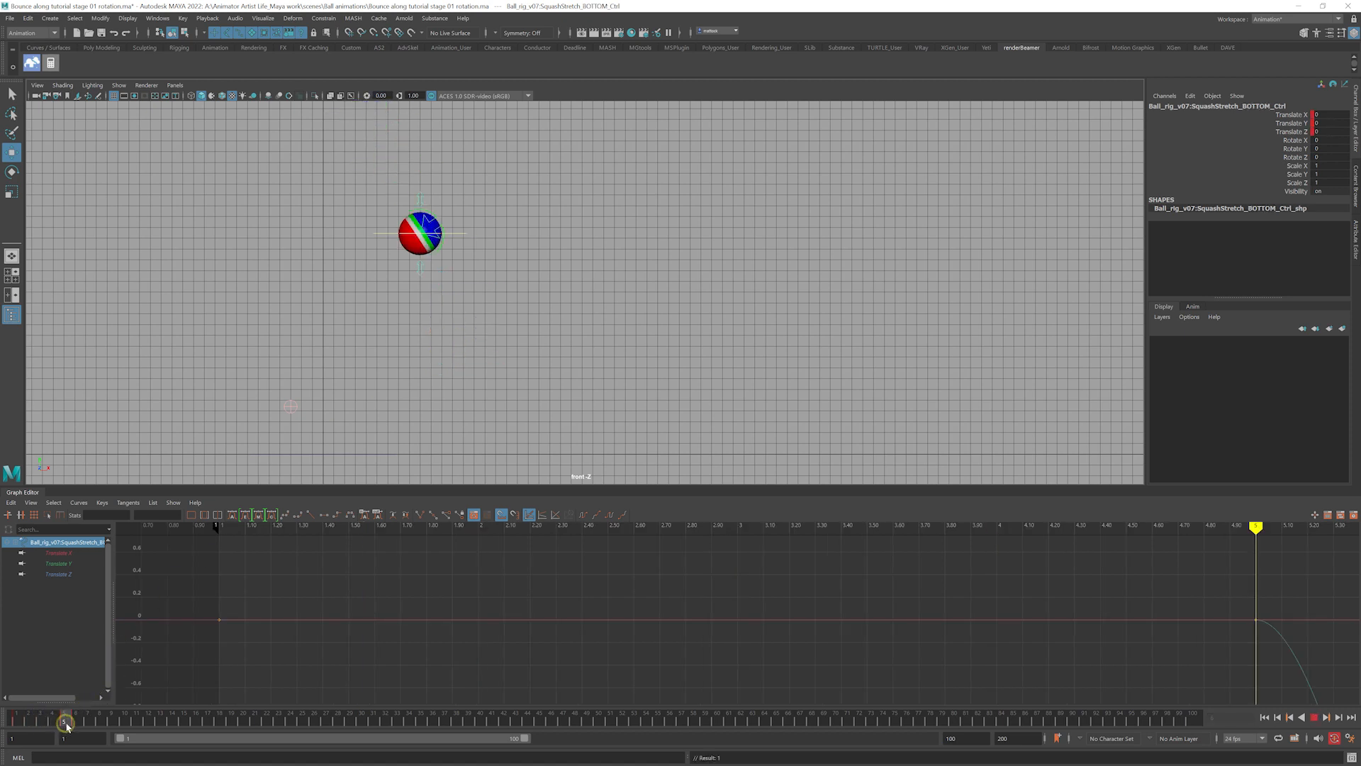
pyautogui.moveTo(81, 728); pyautogui.dragTo(88, 730)
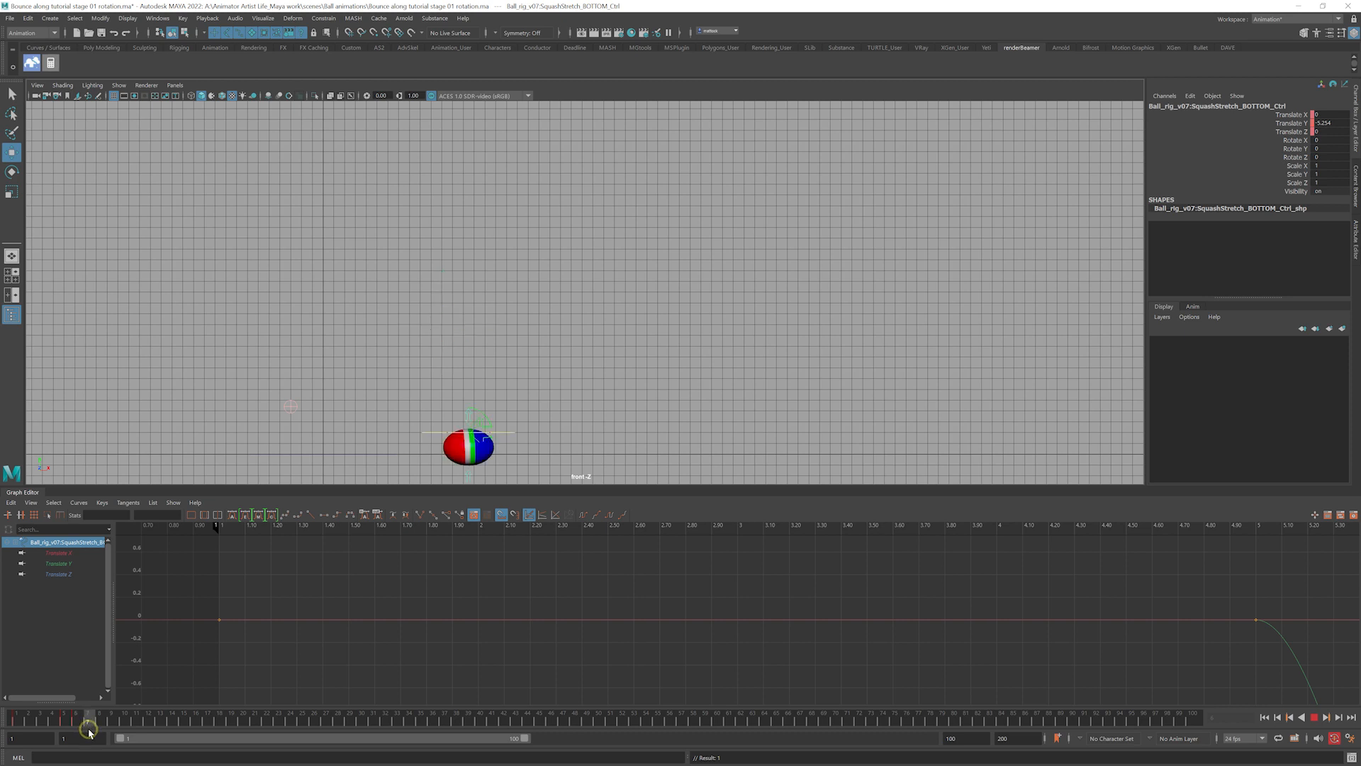
pyautogui.keyDown('alt'); pyautogui.moveTo(409, 447); pyautogui.dragTo(400, 336, button='middle'); pyautogui.keyUp('alt')
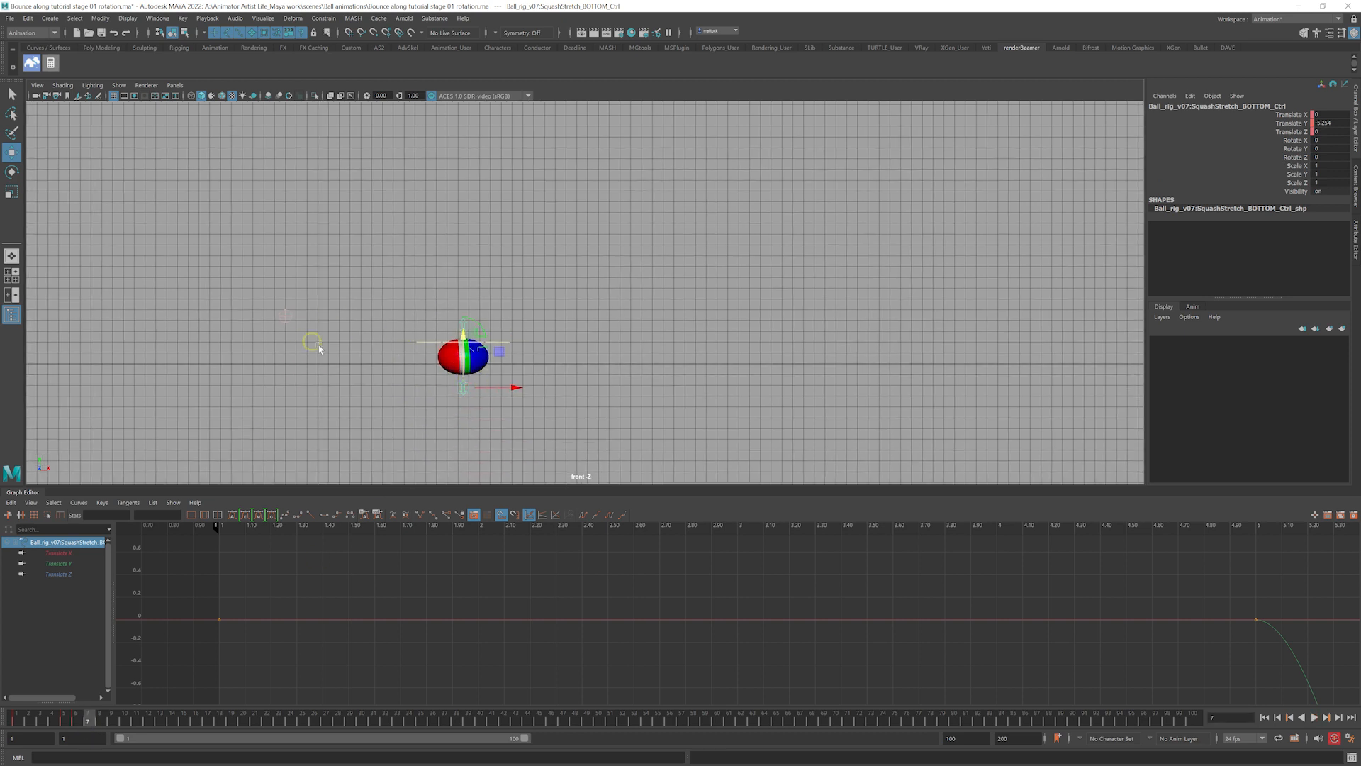
pyautogui.keyDown('alt'); pyautogui.moveTo(318, 348); pyautogui.dragTo(413, 403, button='right'); pyautogui.keyUp('alt')
pyautogui.keyDown('alt'); pyautogui.moveTo(413, 402); pyautogui.dragTo(515, 322, button='middle'); pyautogui.keyUp('alt')
pyautogui.keyDown('alt'); pyautogui.moveTo(334, 340); pyautogui.dragTo(519, 377, button='right'); pyautogui.keyUp('alt')
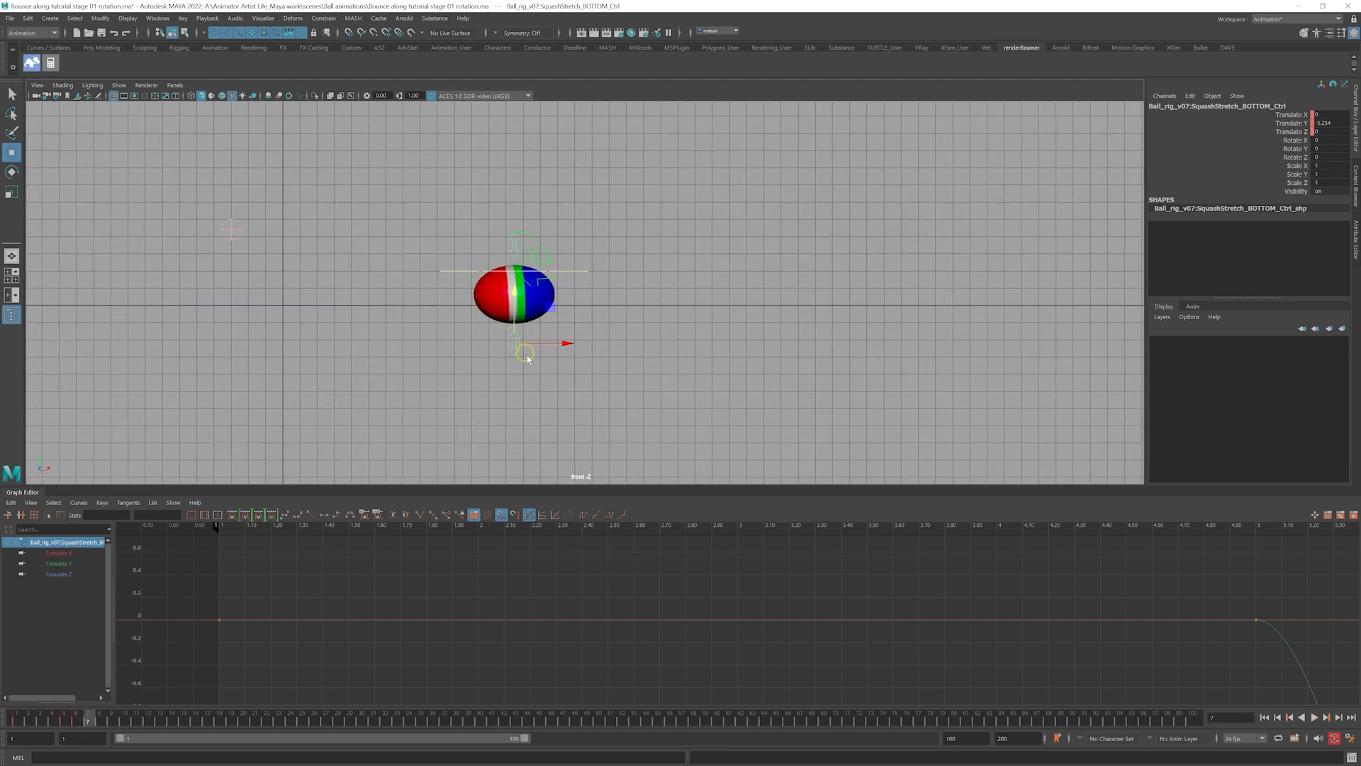
pyautogui.click(514, 364)
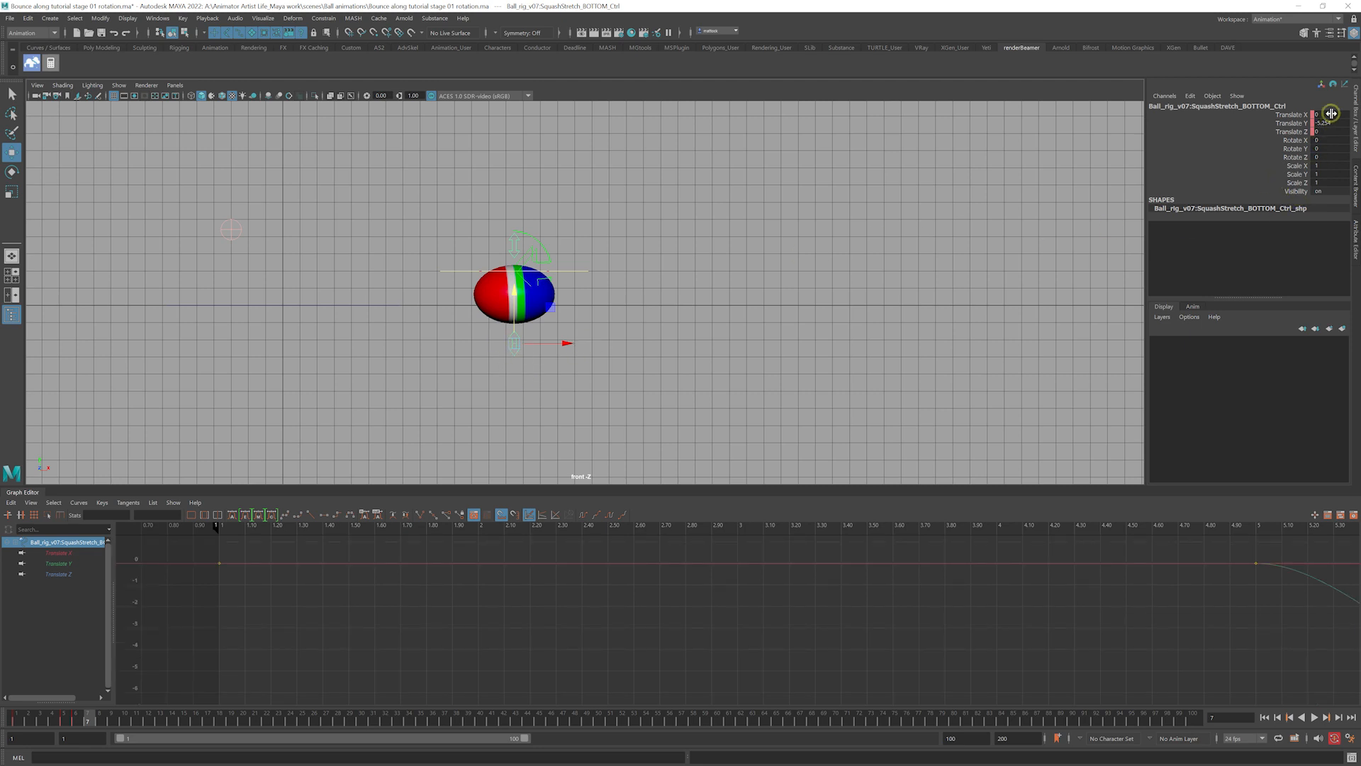
pyautogui.moveTo(1331, 114); pyautogui.dragTo(1331, 130)
pyautogui.write('0')
pyautogui.press('Return')
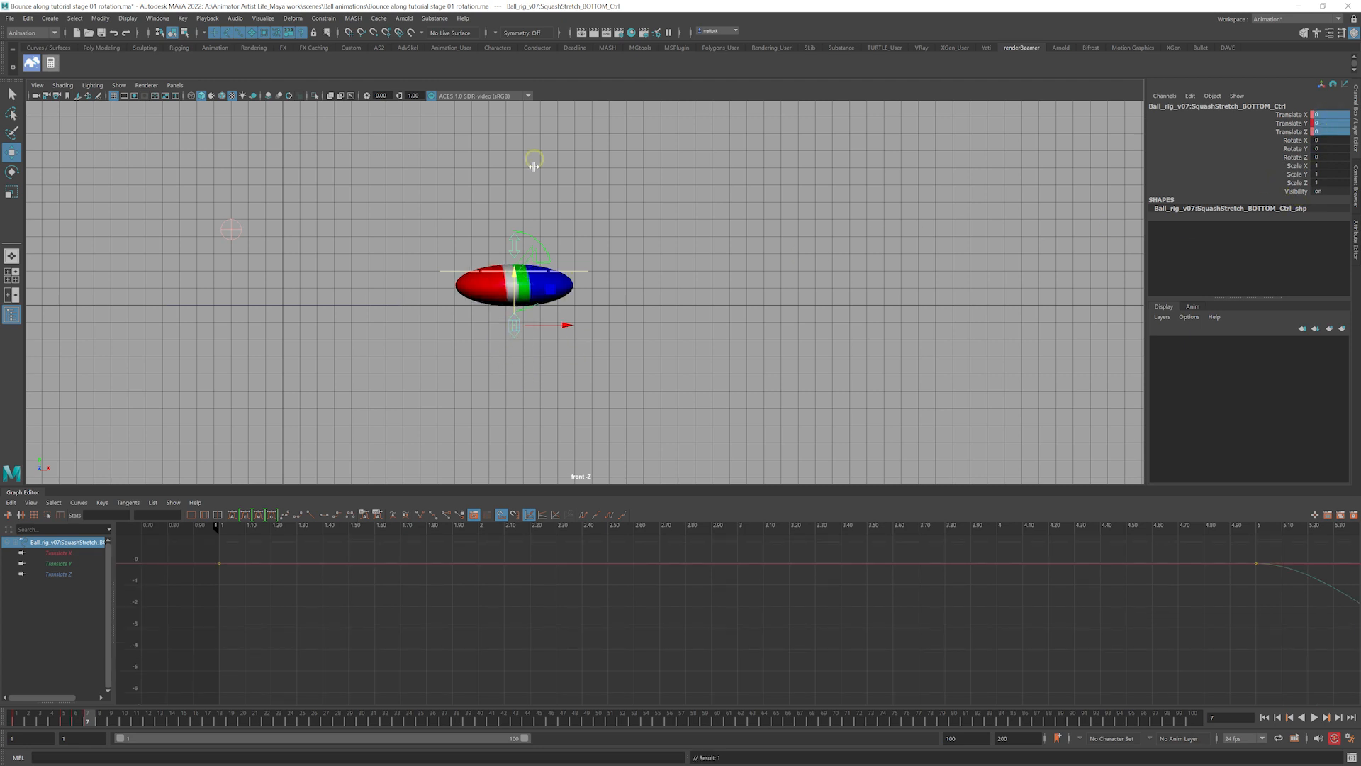
# Scrub the animation from frame 1 to frame 7 to check the stretch and squash around the first ground contact
pyautogui.keyDown('alt'); pyautogui.moveTo(635, 325); pyautogui.dragTo(489, 301, button='right'); pyautogui.keyUp('alt')
pyautogui.keyDown('alt'); pyautogui.moveTo(638, 250); pyautogui.dragTo(557, 358, button='middle'); pyautogui.keyUp('alt')
pyautogui.keyDown('alt'); pyautogui.moveTo(556, 358); pyautogui.dragTo(496, 375, button='right'); pyautogui.keyUp('alt')
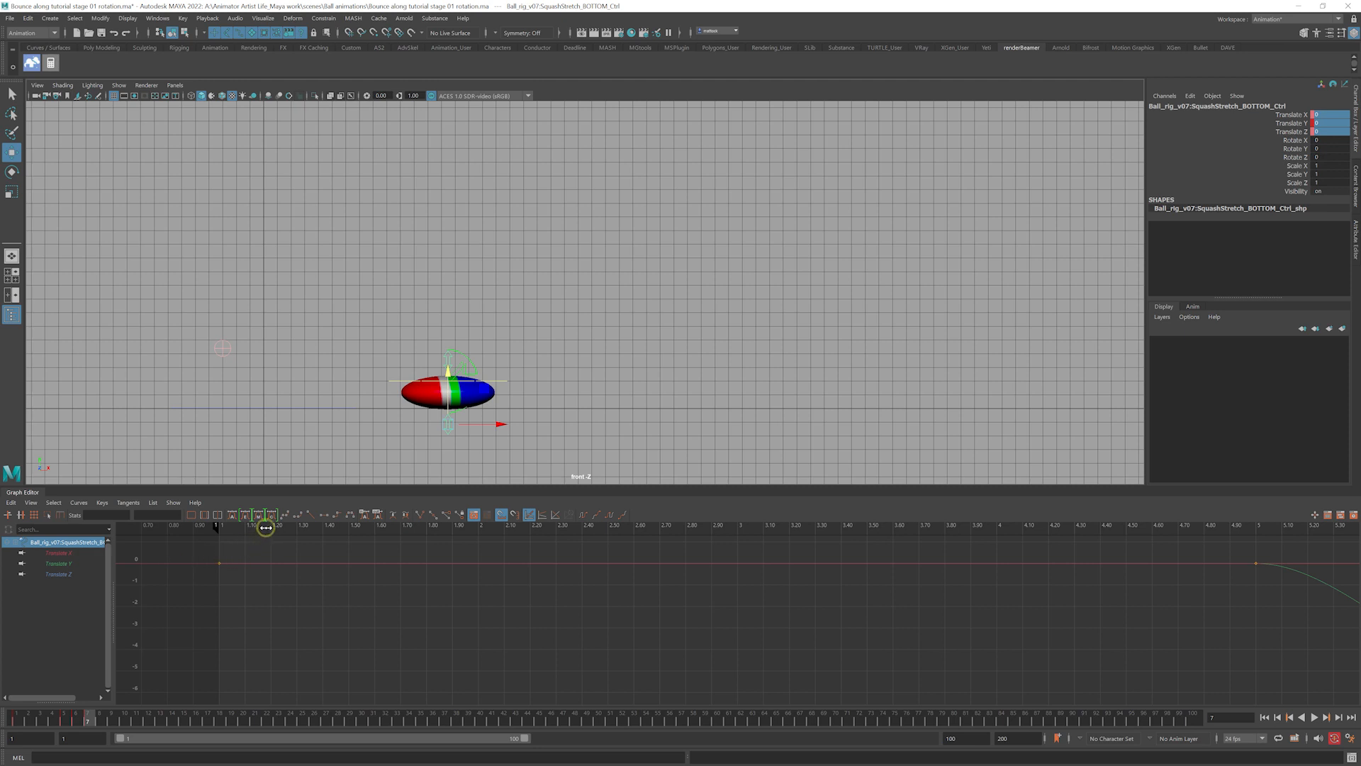
pyautogui.click(229, 530)
pyautogui.moveTo(19, 721)
pyautogui.mouseDown()
pyautogui.moveTo(86, 721)
pyautogui.moveTo(67, 729)
pyautogui.moveTo(88, 739)
pyautogui.mouseUp()
# Select the ball's main move control to bring up its translation curves at frame 7
pyautogui.click(556, 359)
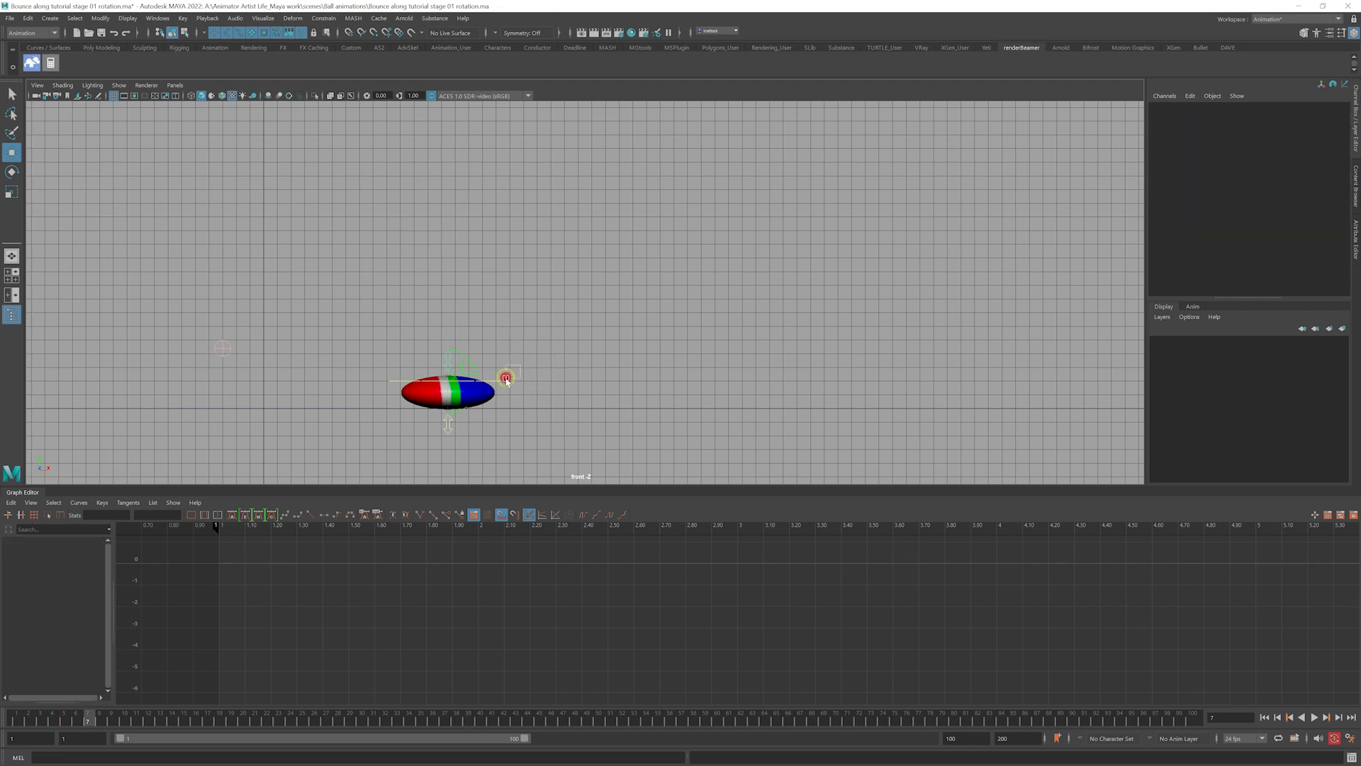
pyautogui.click(502, 381)
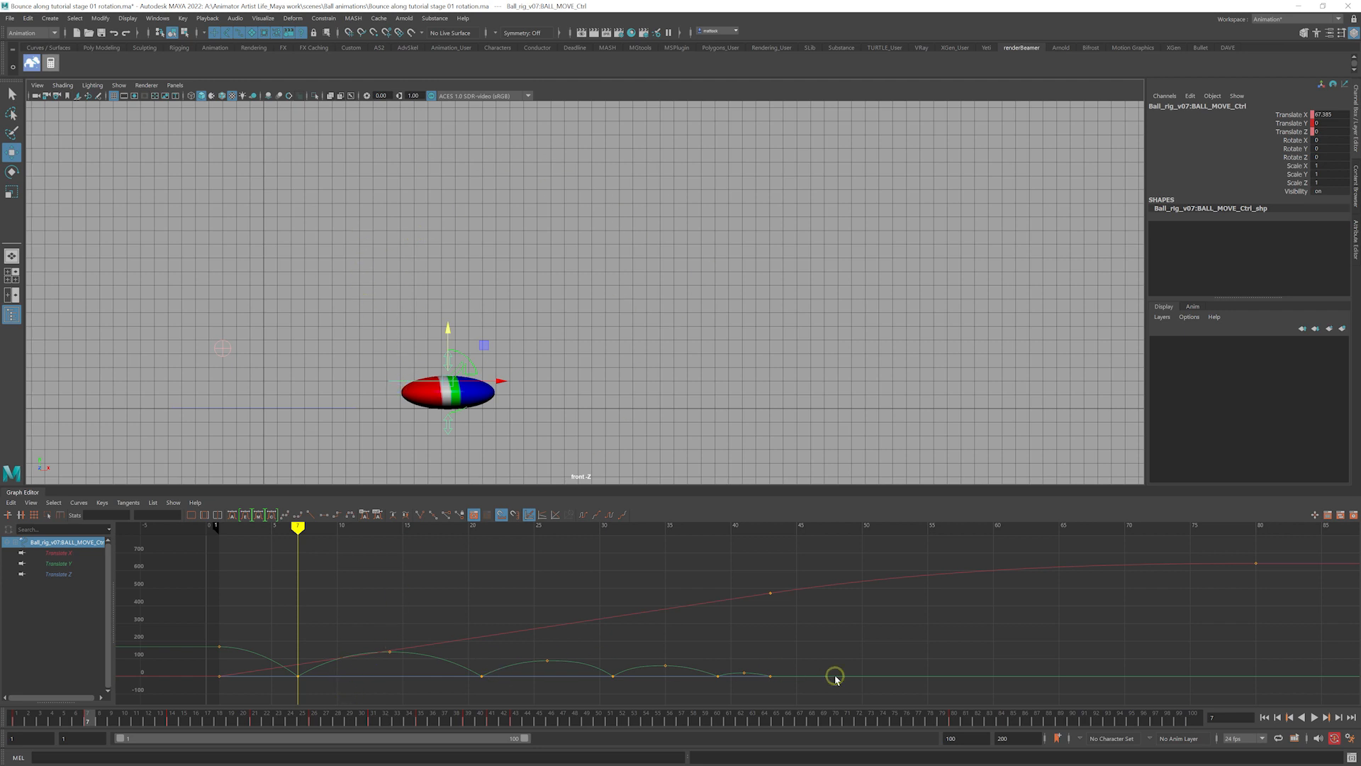
pyautogui.keyDown('alt'); pyautogui.moveTo(333, 411); pyautogui.dragTo(377, 368, button='middle'); pyautogui.keyUp('alt')
pyautogui.keyDown('alt'); pyautogui.moveTo(378, 367); pyautogui.dragTo(404, 394, button='right'); pyautogui.keyUp('alt')
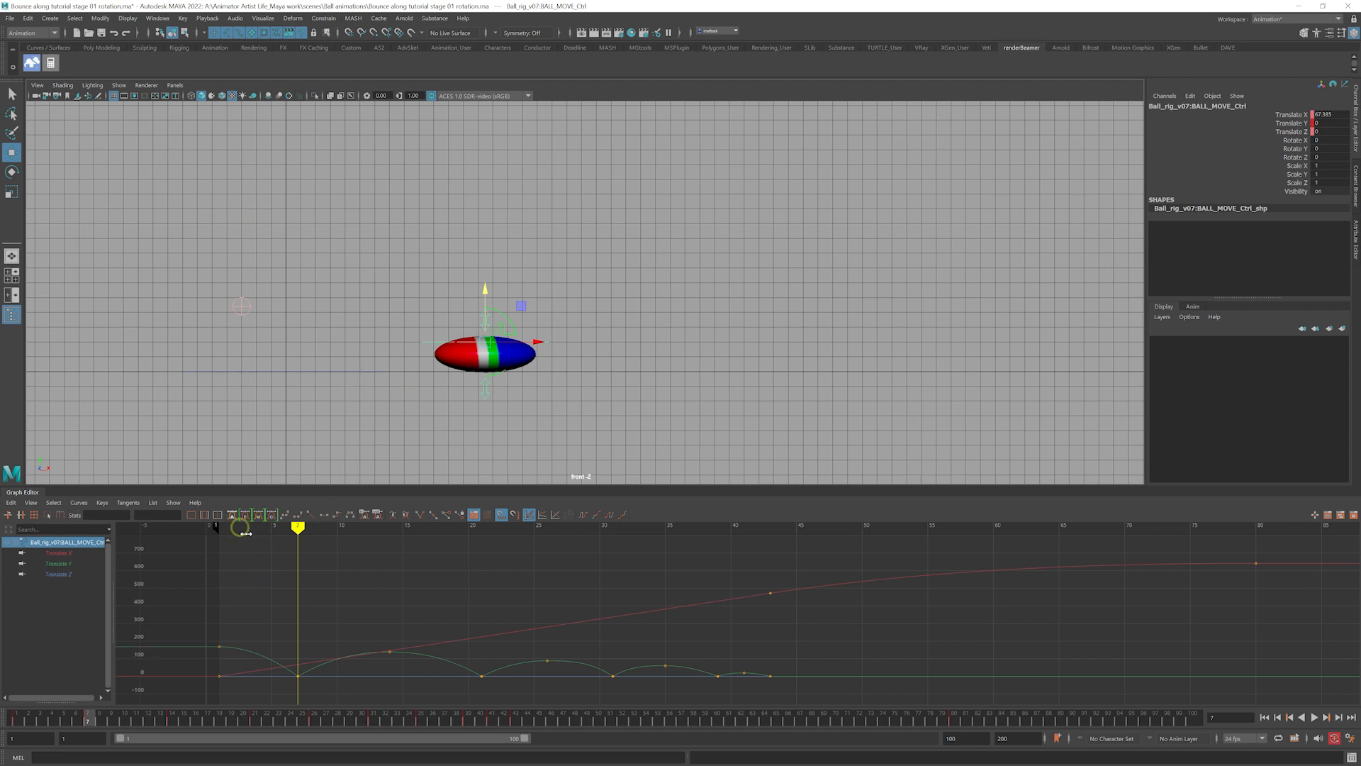
pyautogui.click(594, 308)
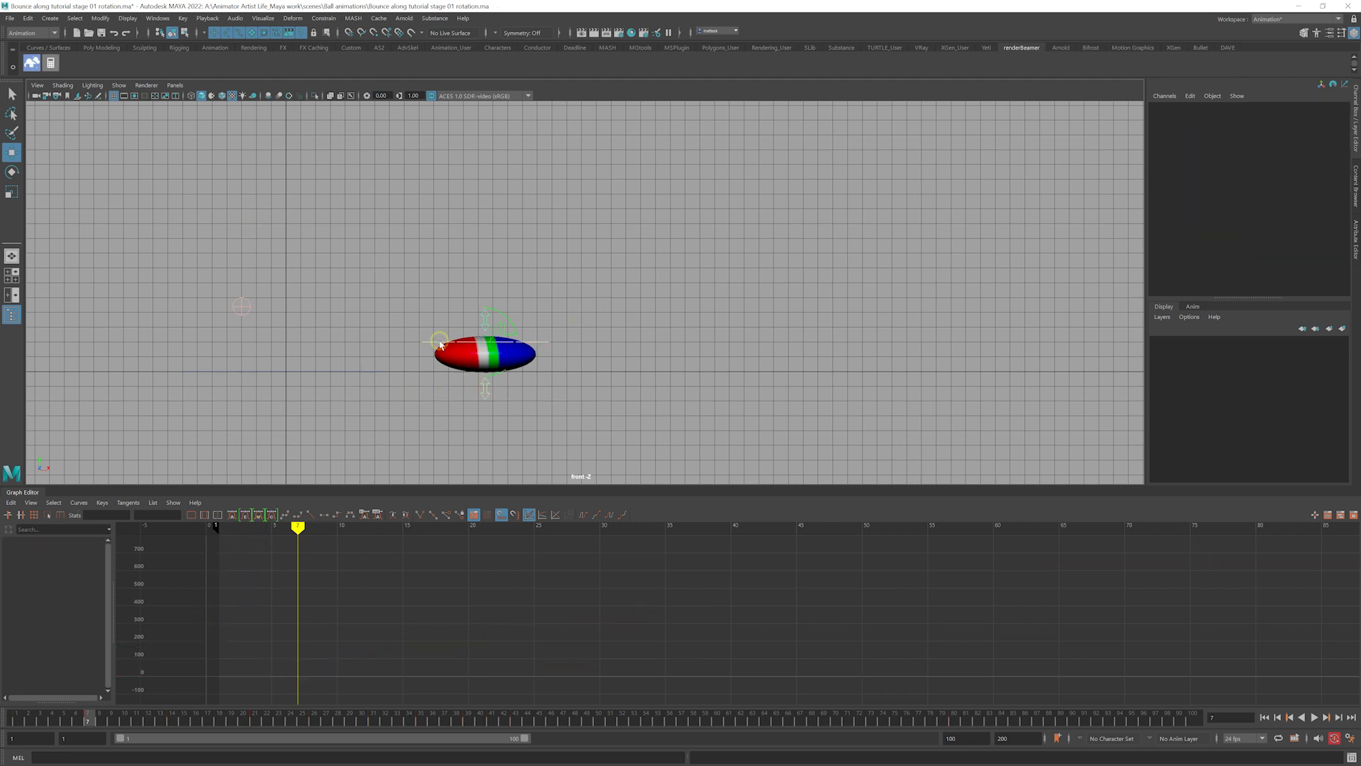
pyautogui.click(428, 350)
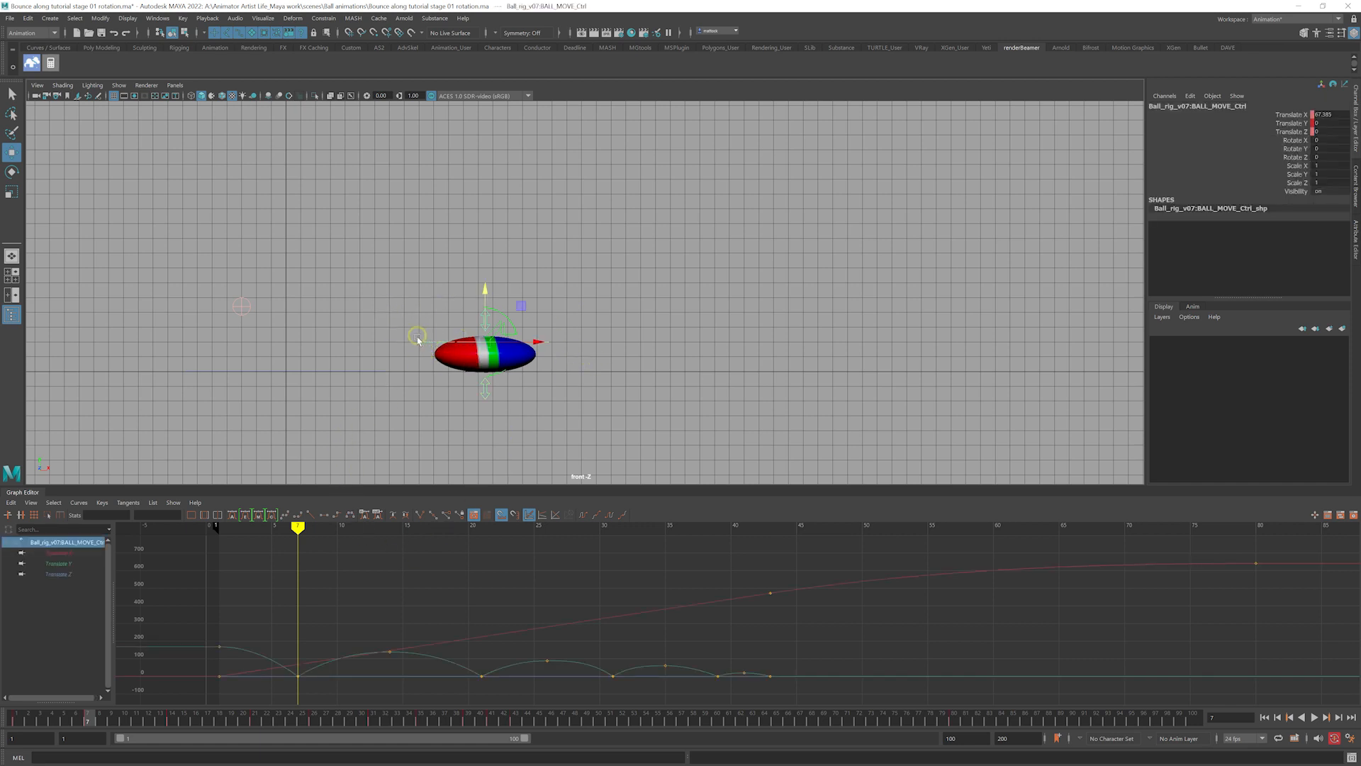
# Try raising the ball at frame 7 with the move control and by lifting its Translate Y key, undoing both changes
pyautogui.moveTo(483, 346); pyautogui.dragTo(468, 312)
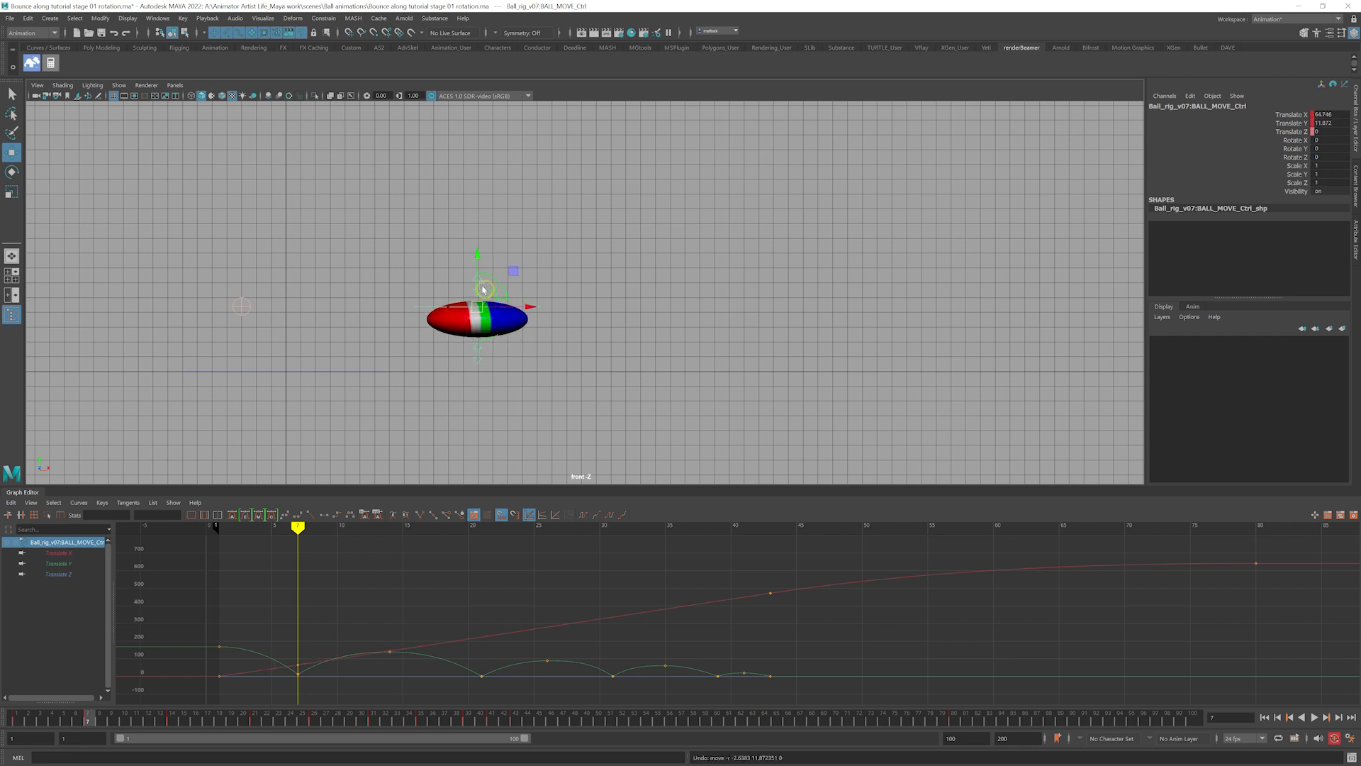
pyautogui.hotkey('ctrl', 'z')
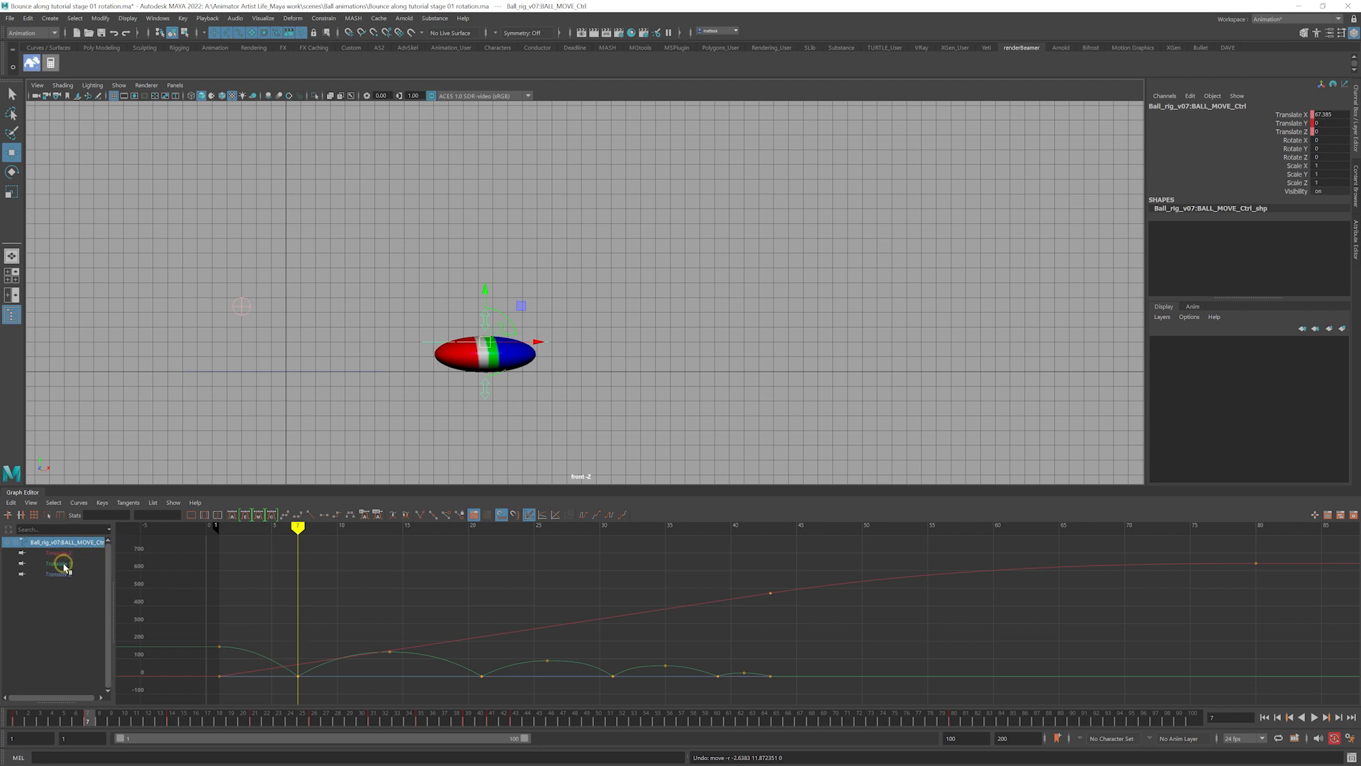
pyautogui.click(63, 564)
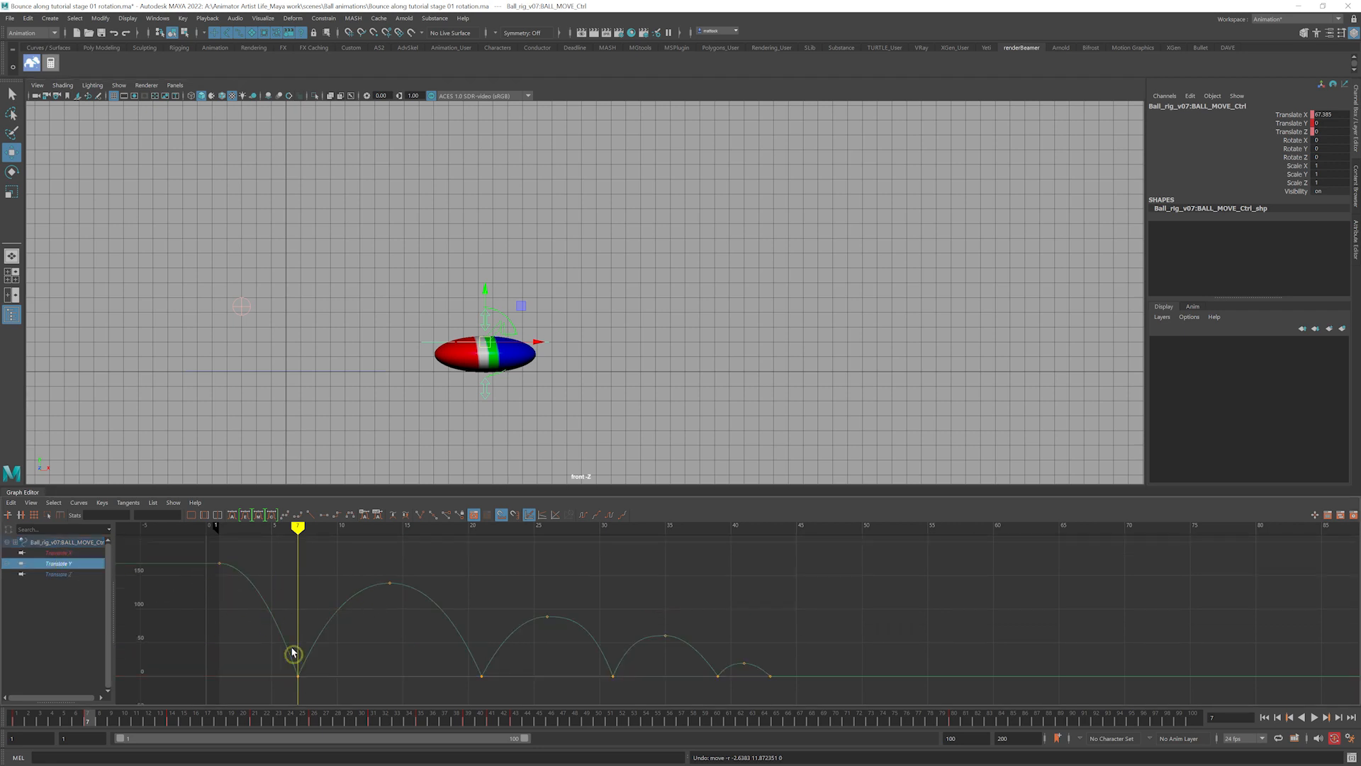
pyautogui.moveTo(296, 674); pyautogui.dragTo(306, 640)
pyautogui.hotkey('ctrl', 'z')
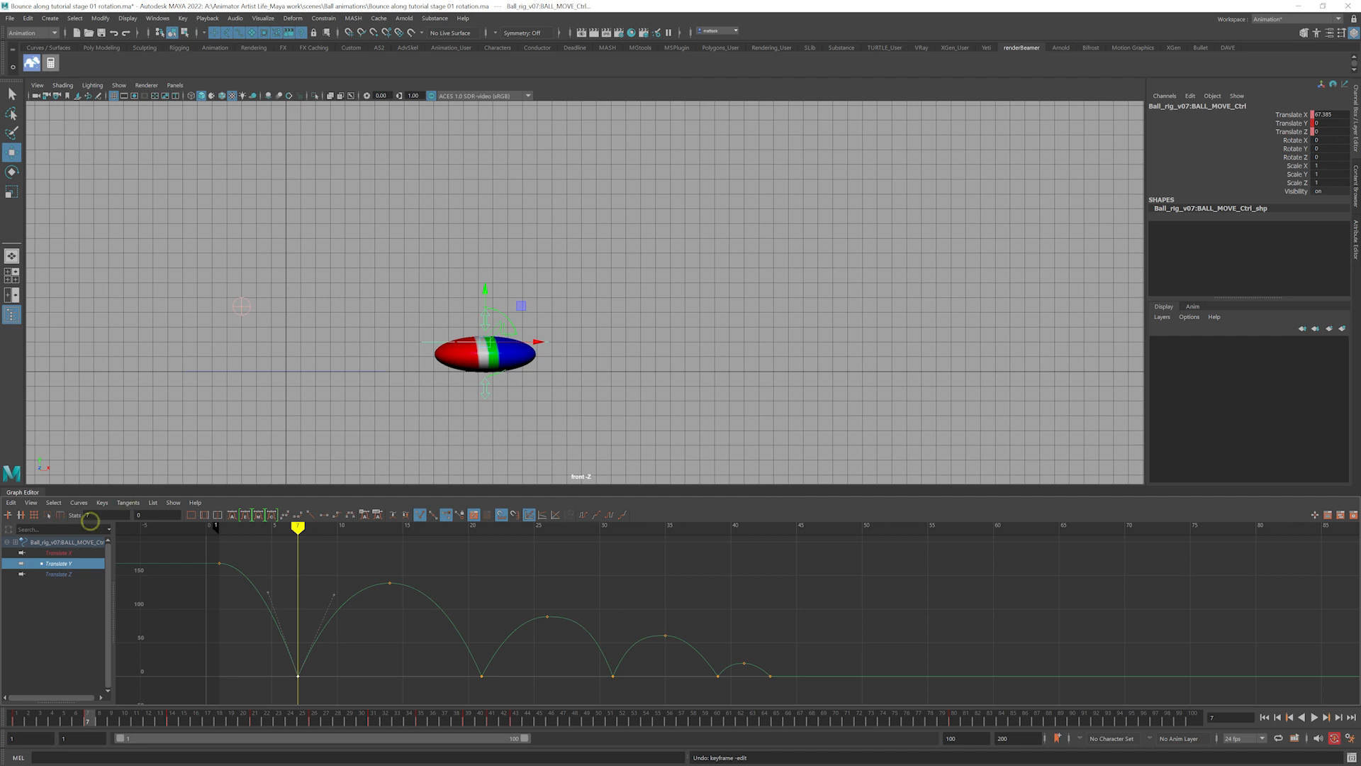
# Show all translation curves of the ball move control and select their keys from frame 7 onward
pyautogui.click(65, 542)
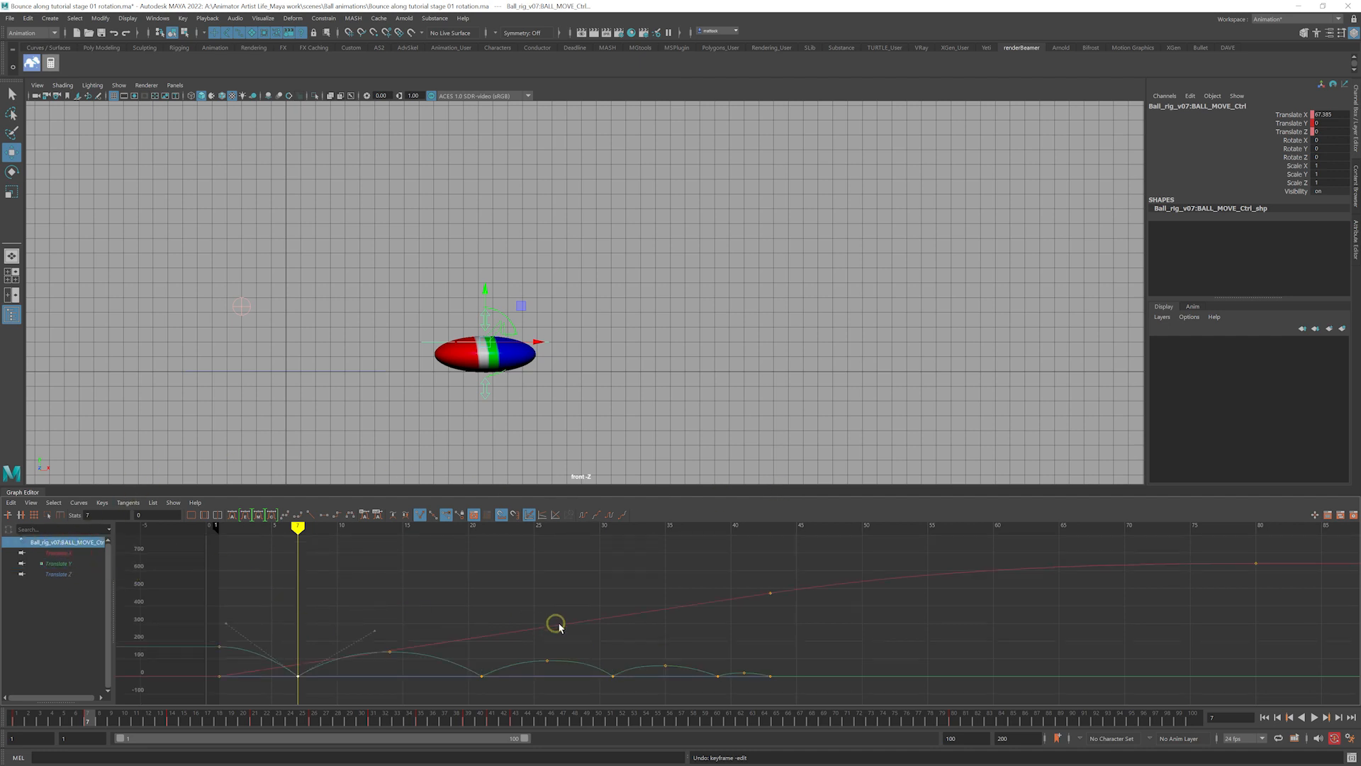
pyautogui.scroll(-3, 638, 611)
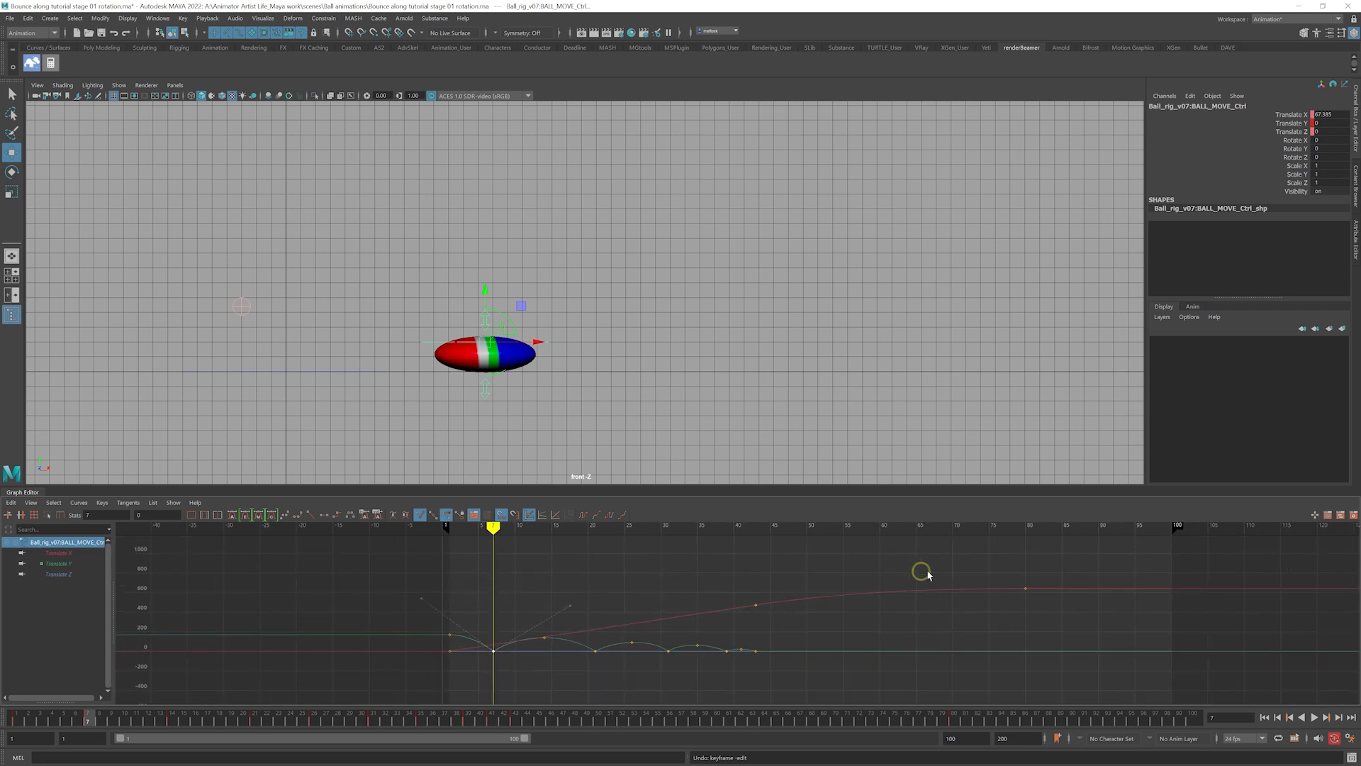
pyautogui.scroll(4, 407, 578)
pyautogui.keyDown('alt'); pyautogui.moveTo(415, 586); pyautogui.dragTo(577, 587, button='middle'); pyautogui.keyUp('alt')
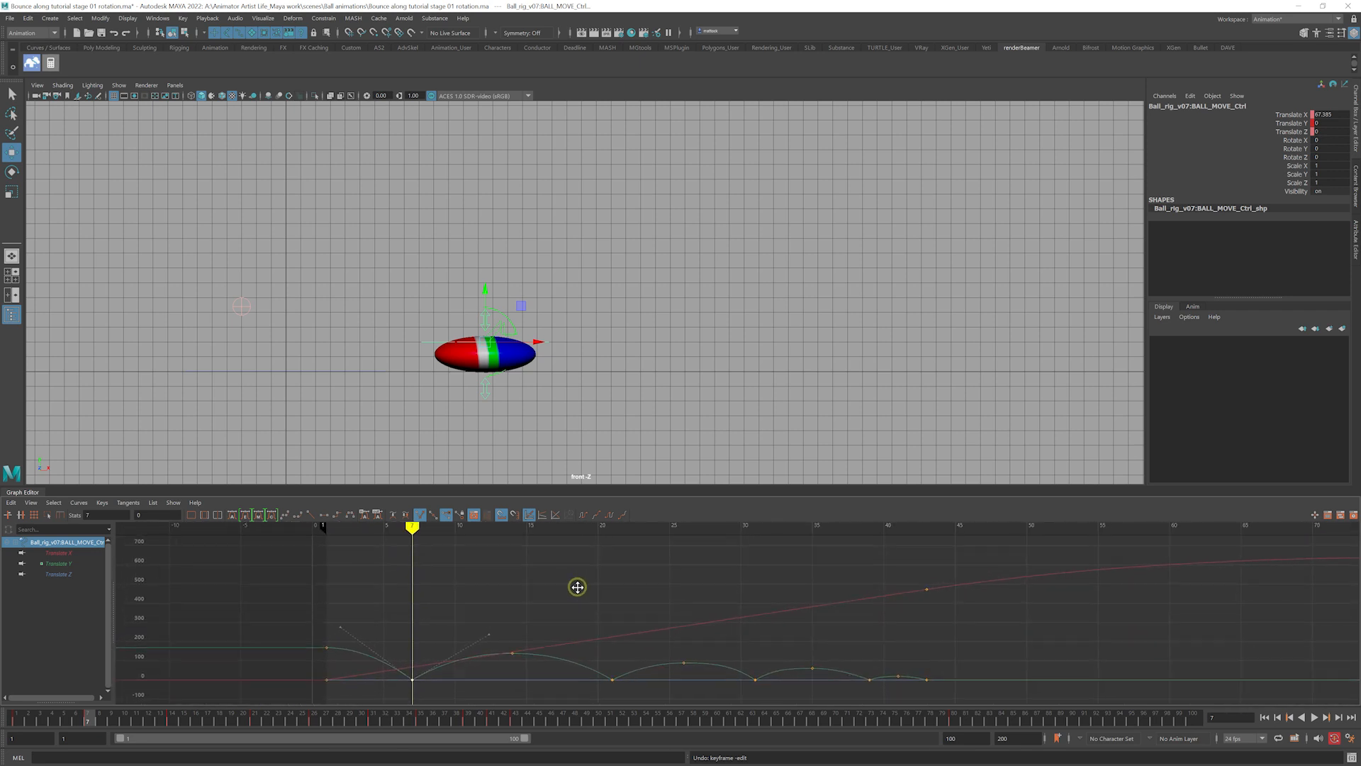
pyautogui.scroll(-3, 590, 590)
pyautogui.scroll(1, 592, 591)
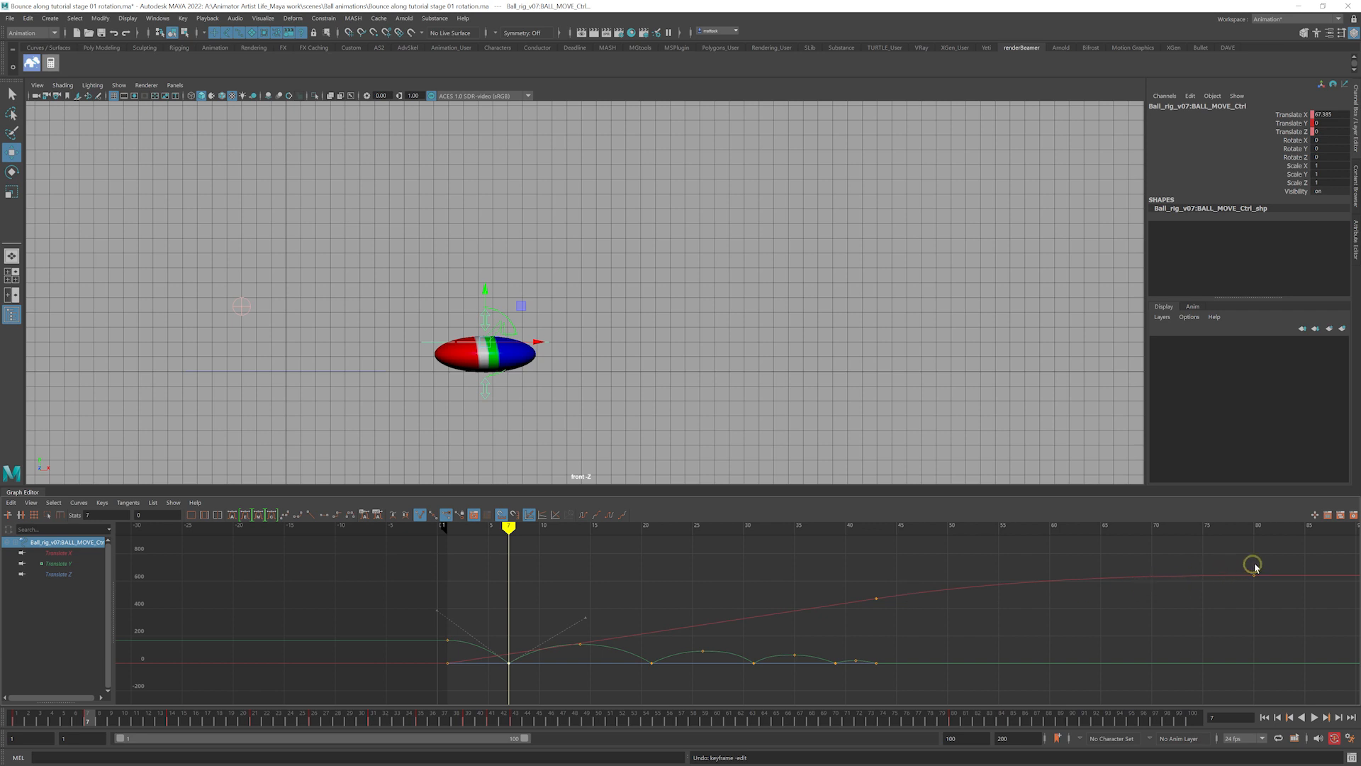
pyautogui.moveTo(1297, 553); pyautogui.dragTo(502, 673)
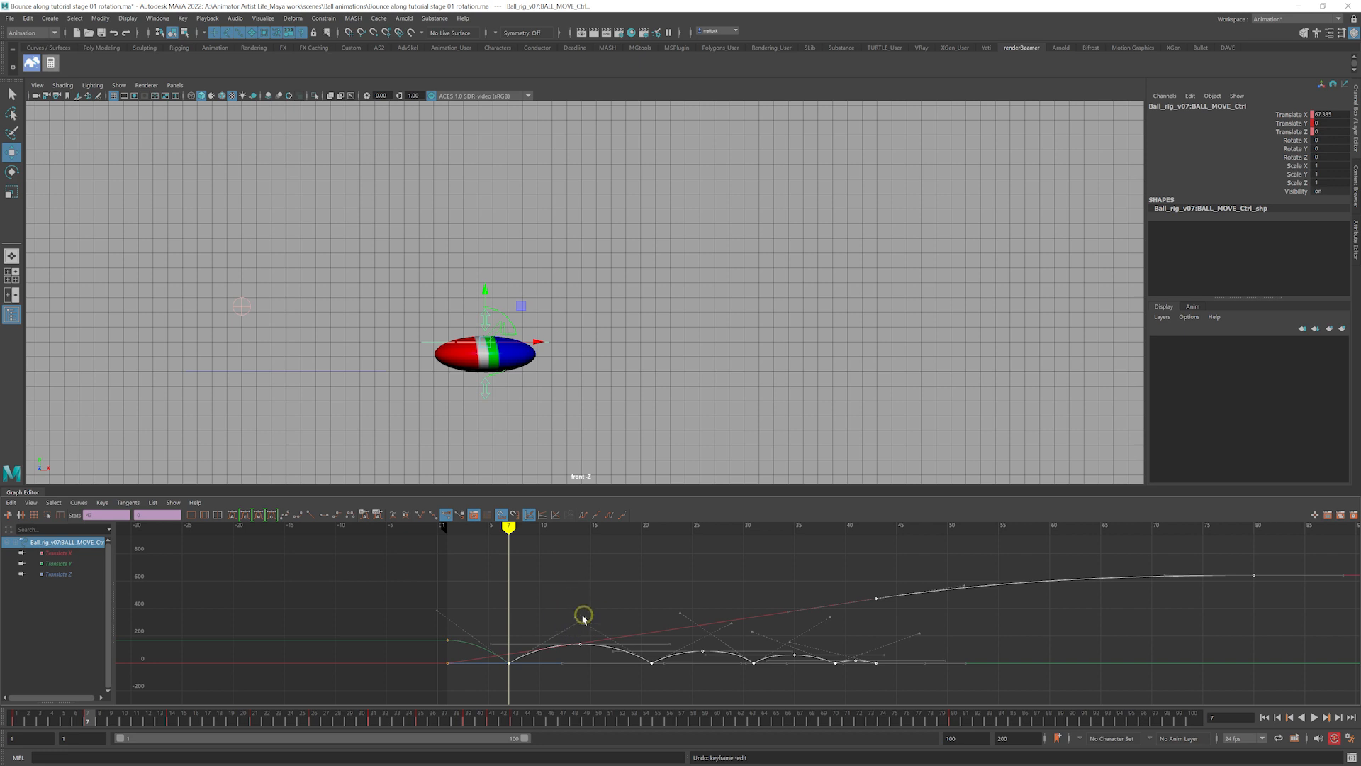
# Try shifting the selected translation keys in time with the Move tool, and undo the shift
pyautogui.scroll(5, 536, 619)
pyautogui.keyDown('alt'); pyautogui.moveTo(541, 616); pyautogui.dragTo(716, 573, button='middle'); pyautogui.keyUp('alt')
pyautogui.scroll(-2, 651, 606)
pyautogui.keyDown('alt'); pyautogui.moveTo(646, 608); pyautogui.dragTo(712, 585, button='middle'); pyautogui.keyUp('alt')
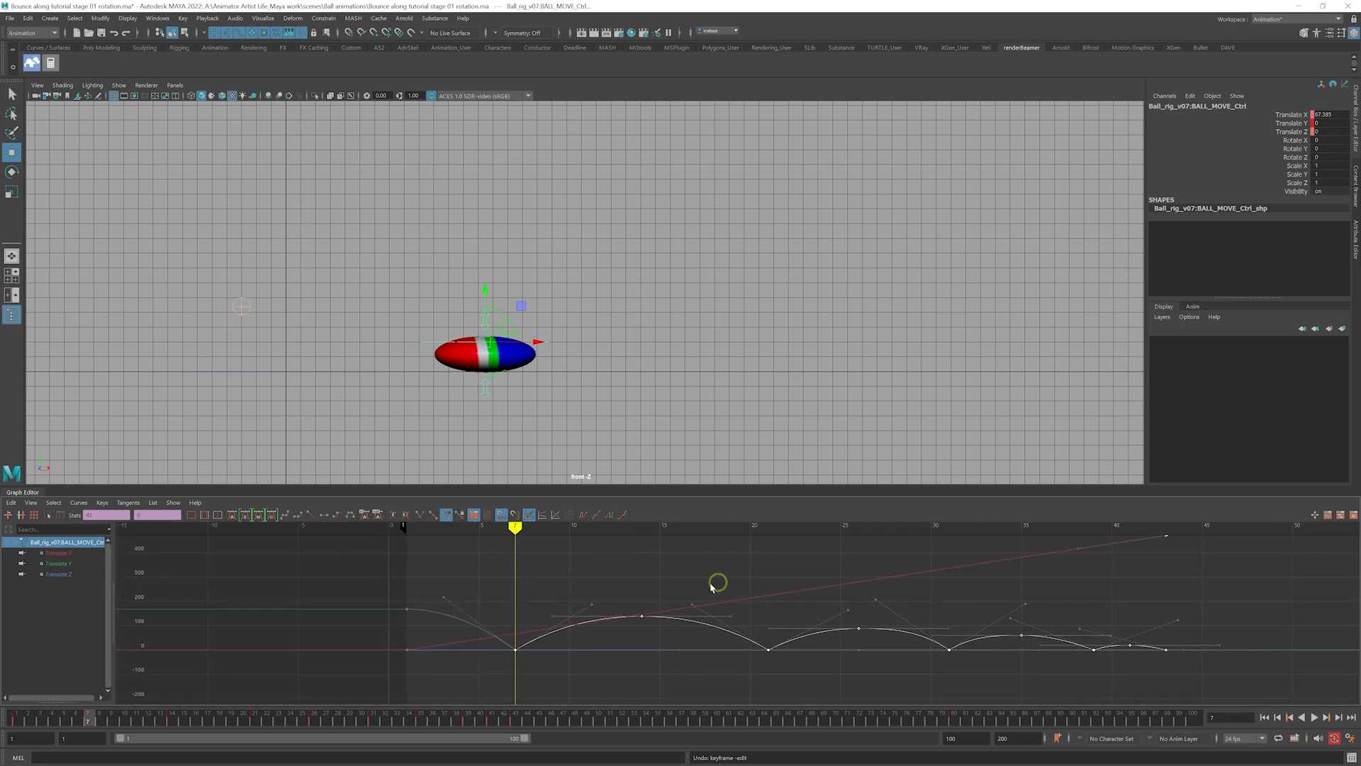
pyautogui.press('w')
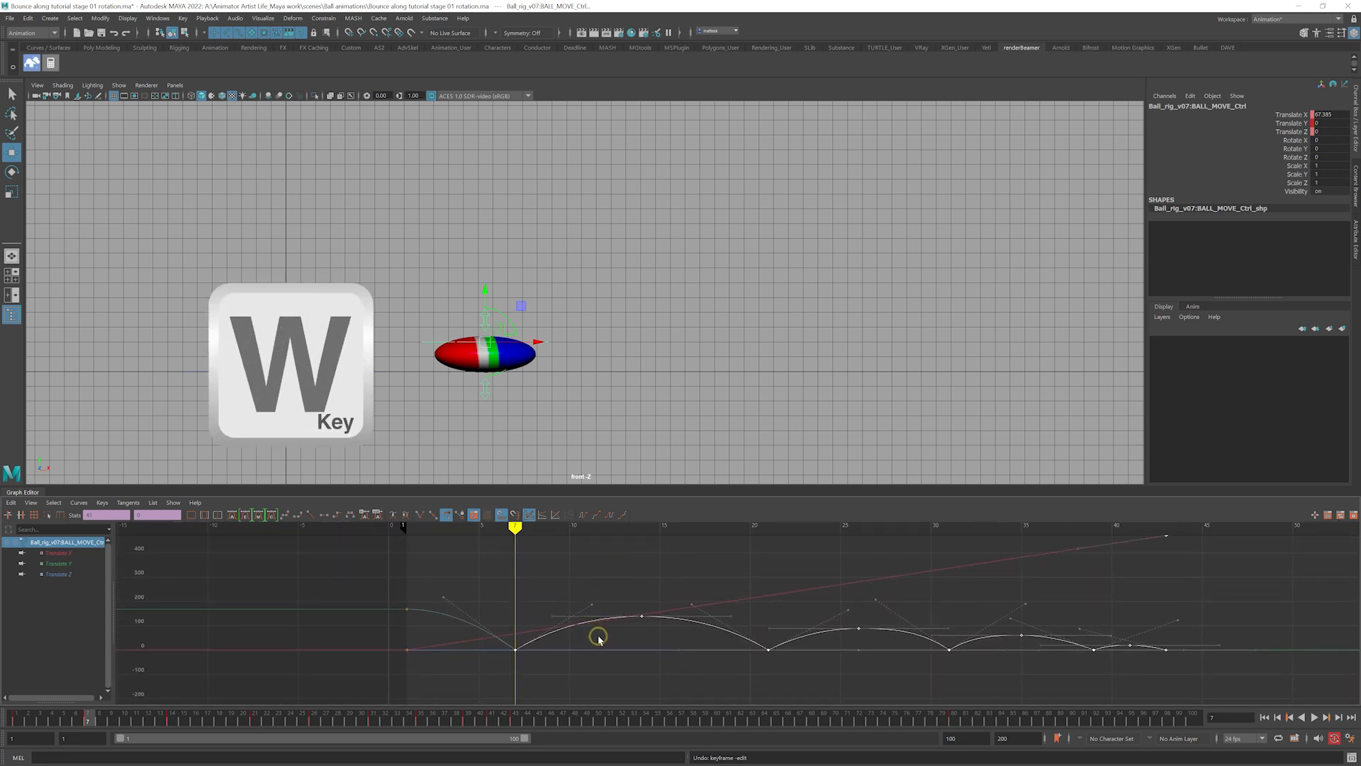
pyautogui.press('shift')
pyautogui.keyDown('shift'); pyautogui.moveTo(602, 637); pyautogui.dragTo(623, 650, button='middle'); pyautogui.keyUp('shift')
pyautogui.hotkey('ctrl', 'z')
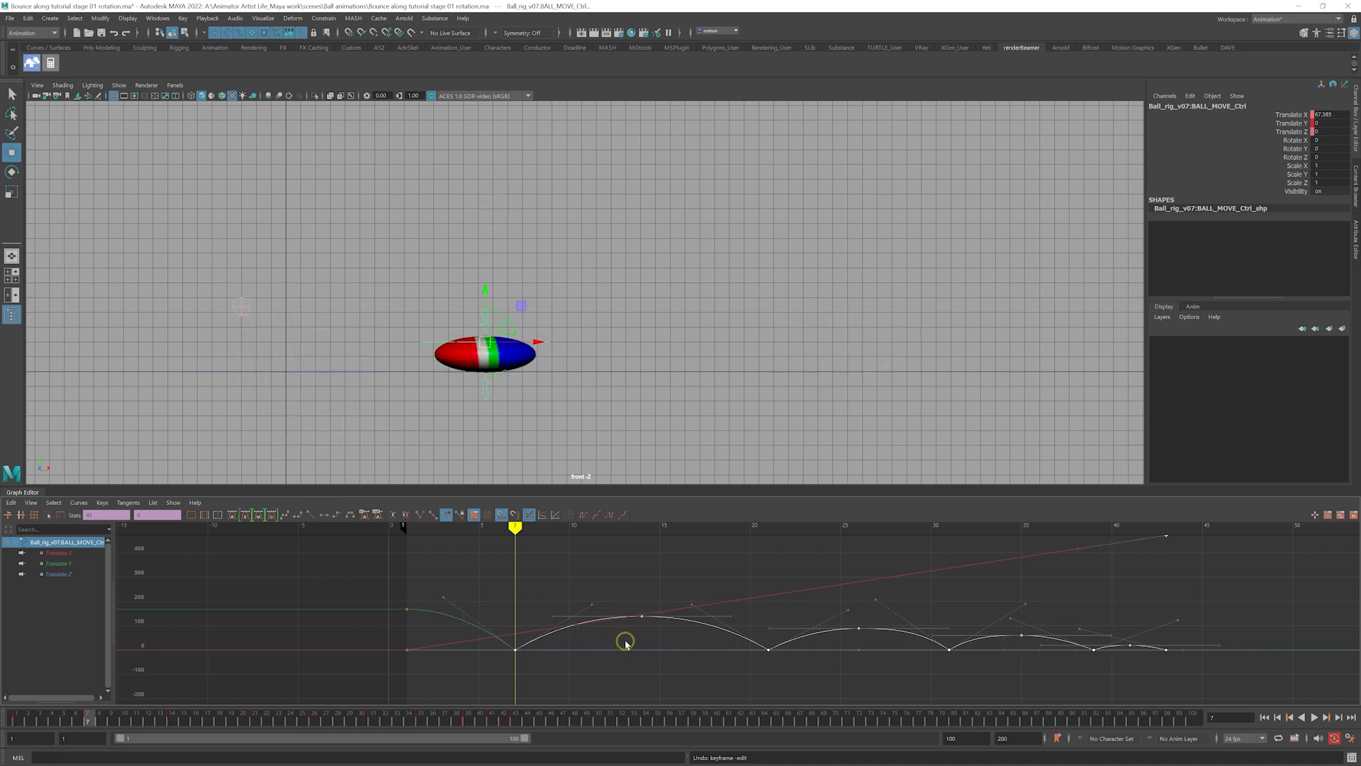
# Offset the selected keys one frame later with the relative time value +=1, and undo the offset
pyautogui.click(88, 515)
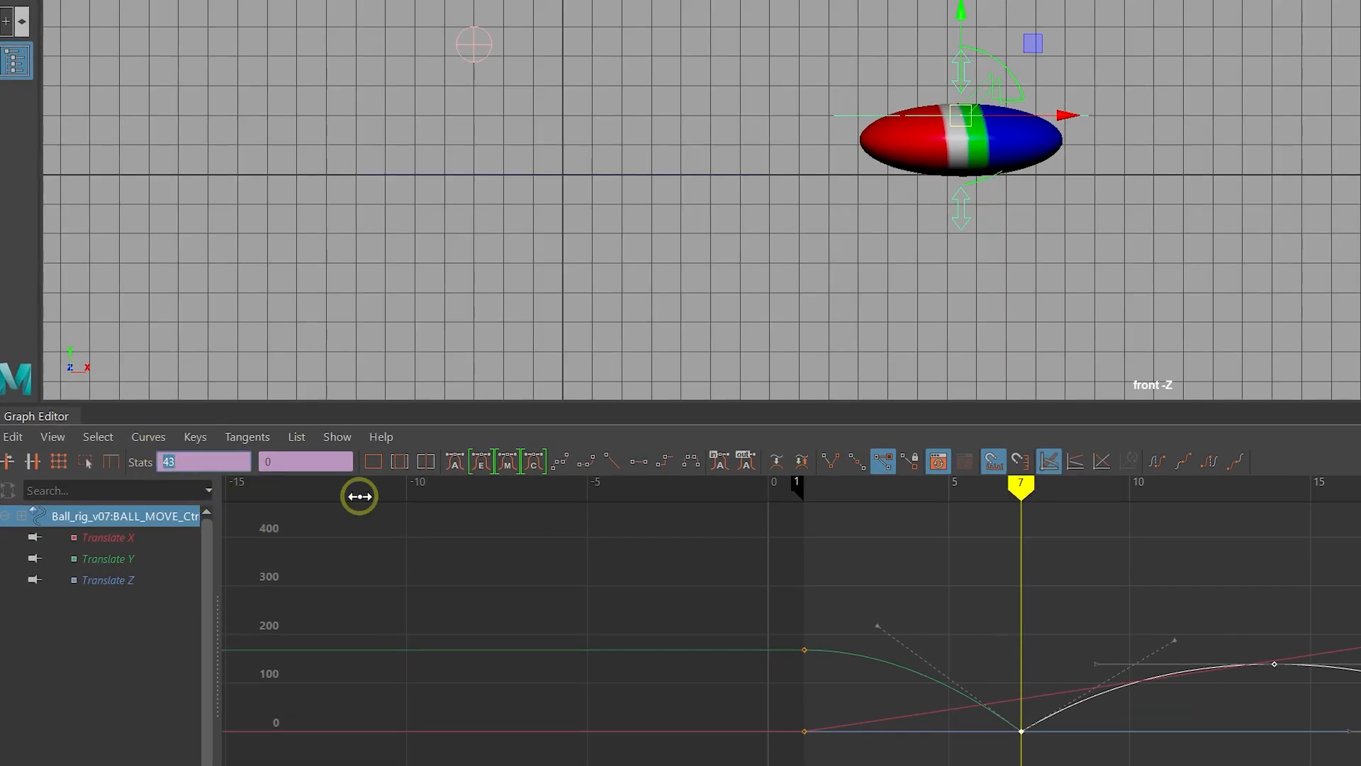
pyautogui.write('+=1')
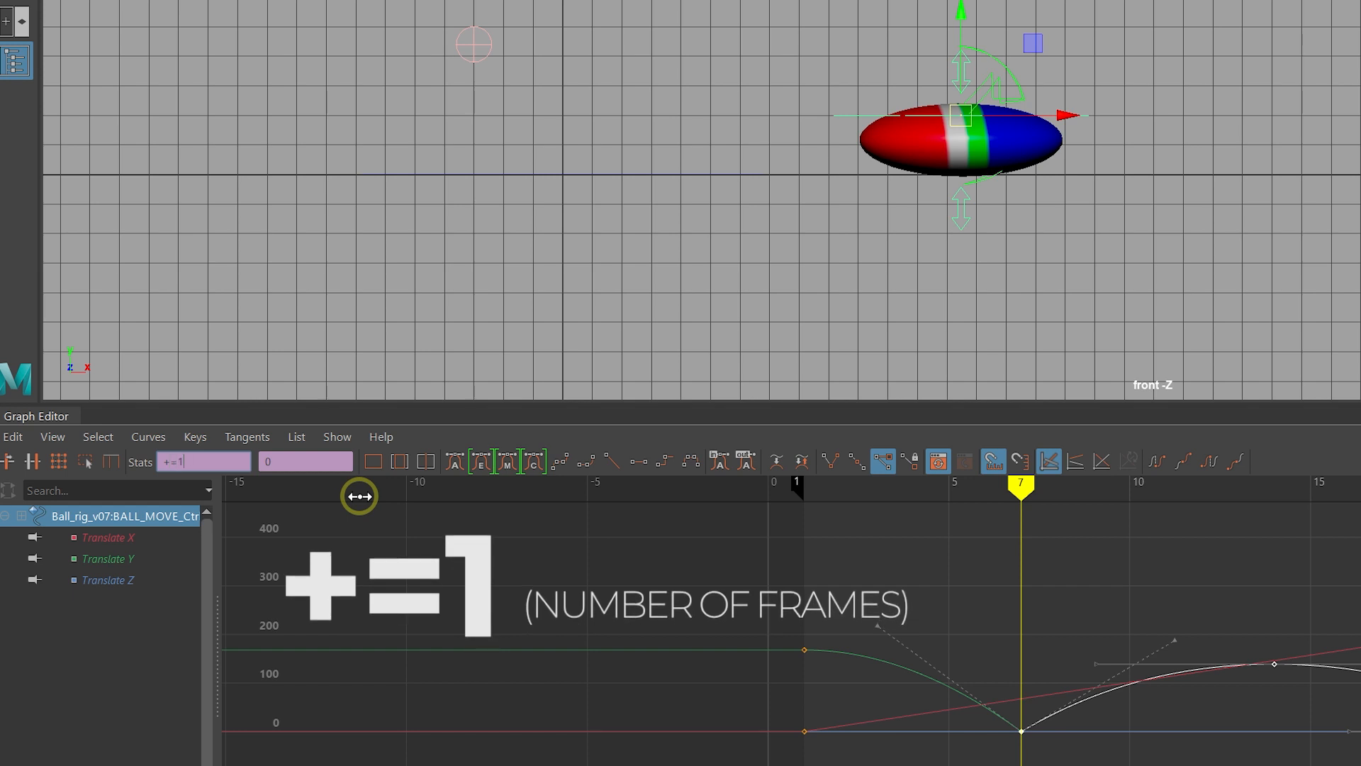
pyautogui.press('Return')
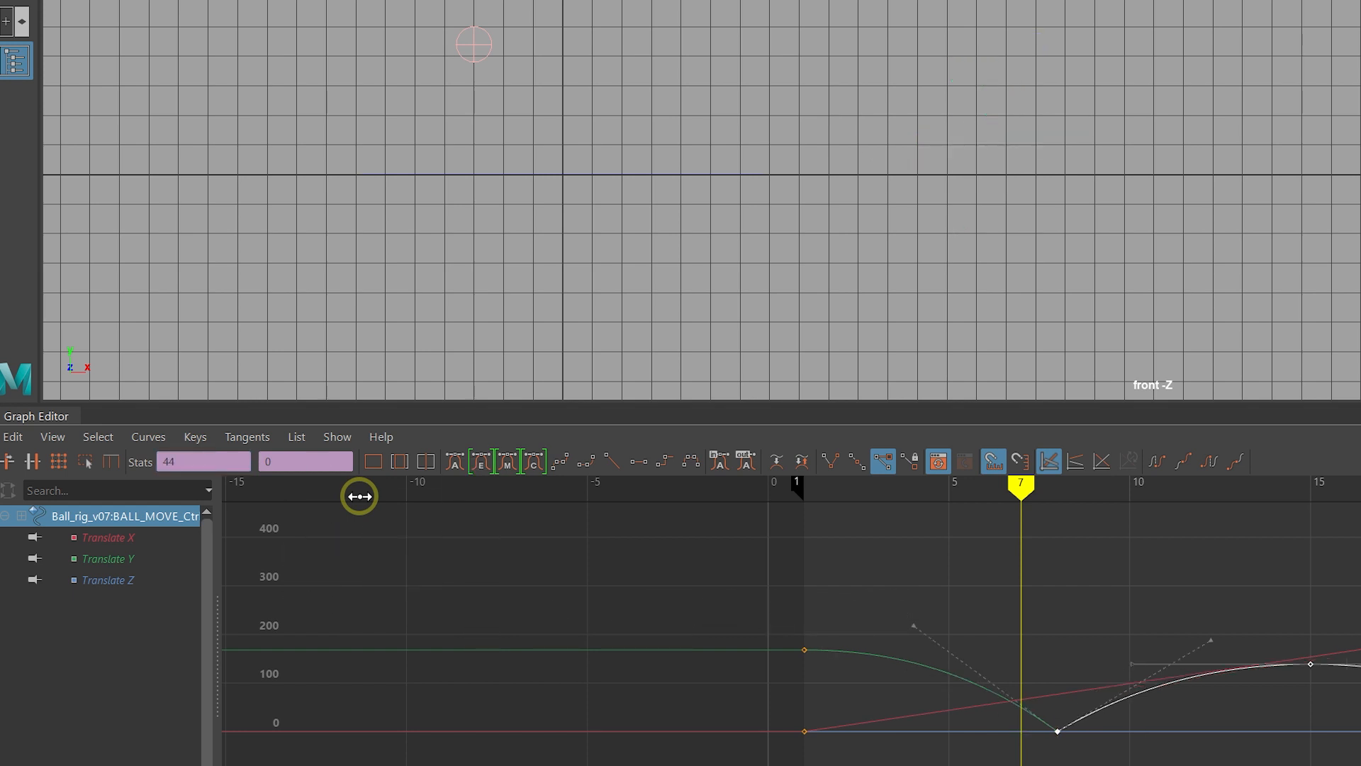
pyautogui.hotkey('ctrl', 'z')
# Offset the selected keys ten frames later with the relative time value +=10, and undo the offset
pyautogui.click(157, 462)
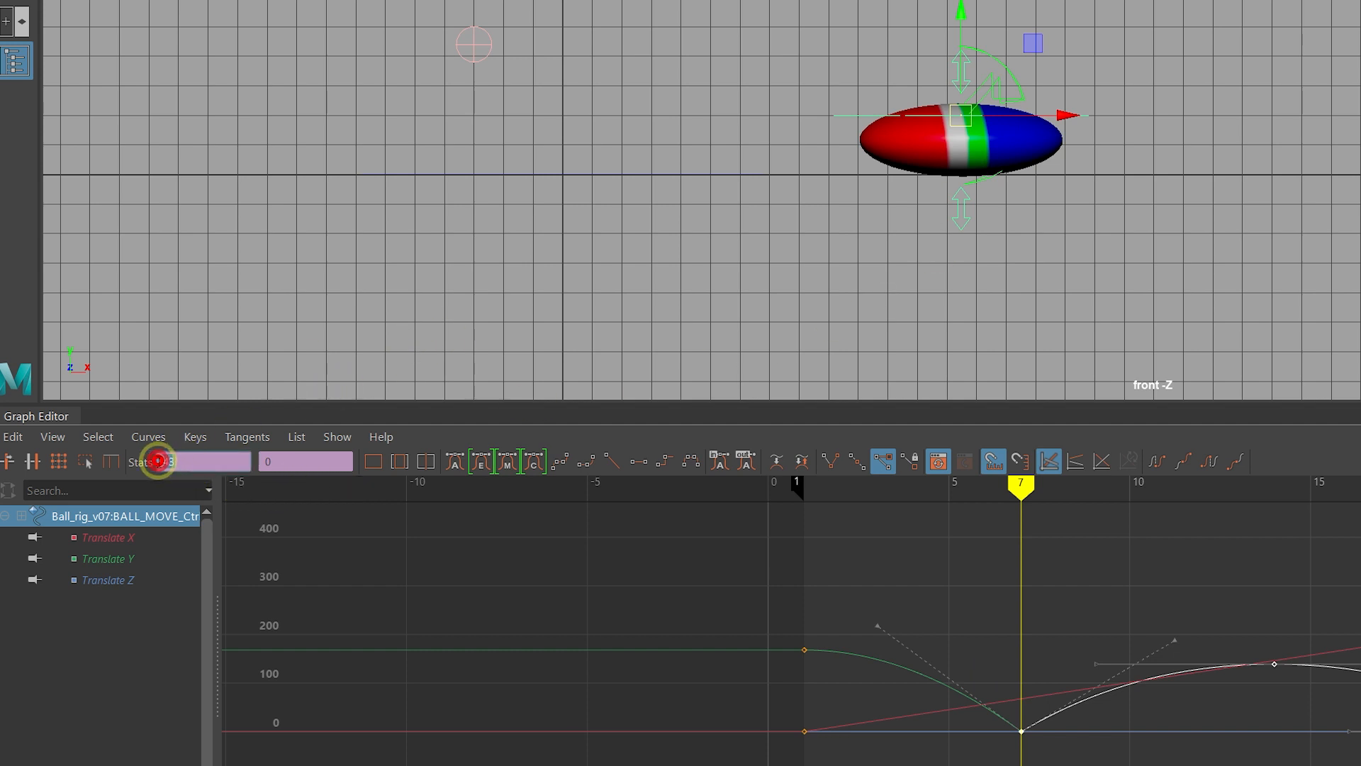
pyautogui.write('+=10')
pyautogui.press('Return')
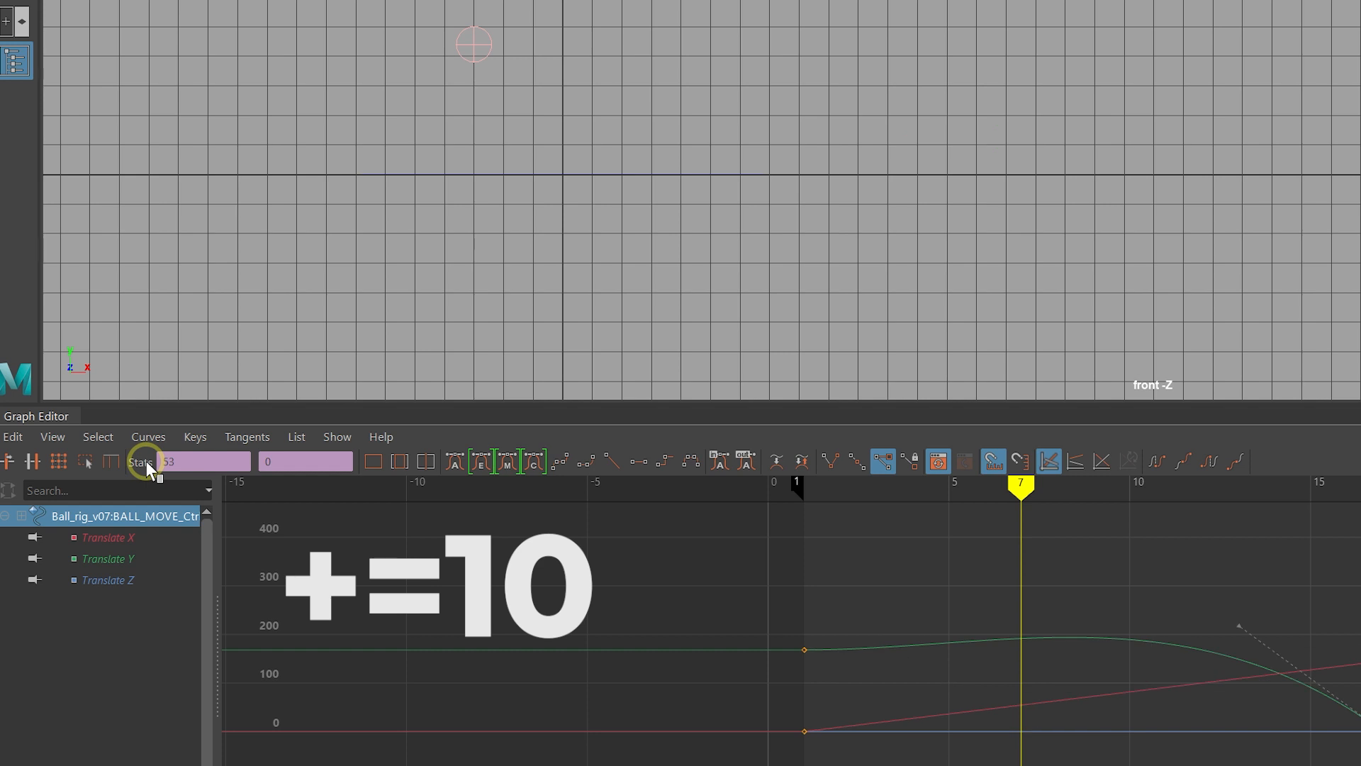
pyautogui.hotkey('ctrl', 'z')
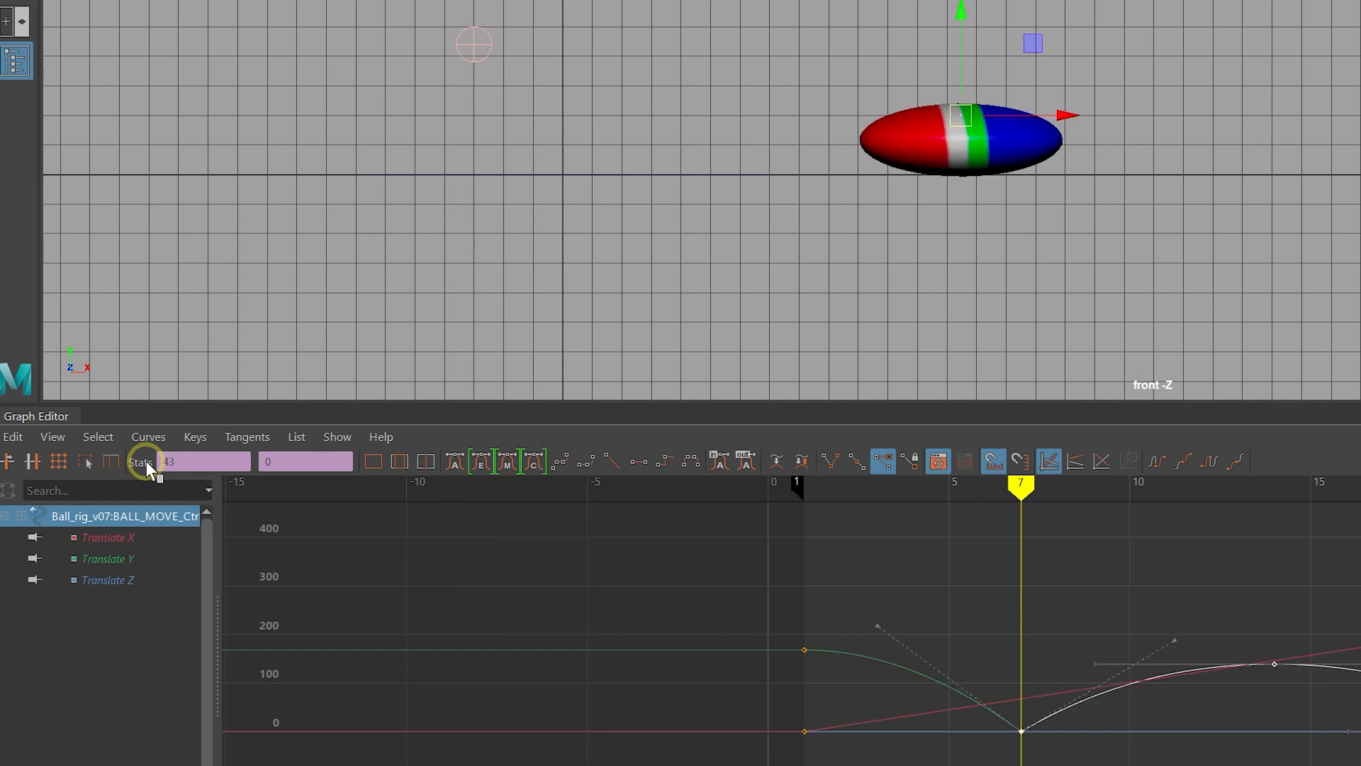
# Offset the selected keys four frames earlier with the relative time value -=4, and undo the offset
pyautogui.click(188, 461)
pyautogui.write('-')
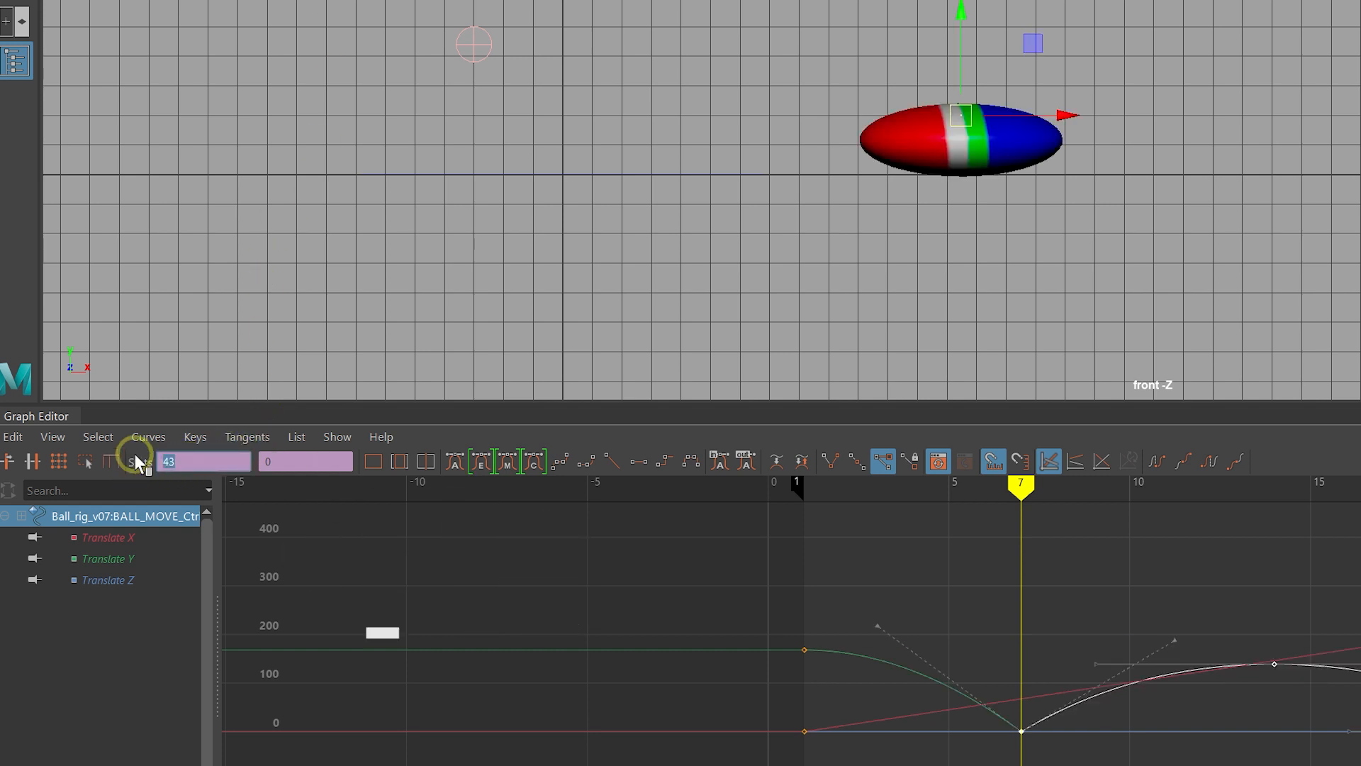
pyautogui.write('=')
pyautogui.press('Return')
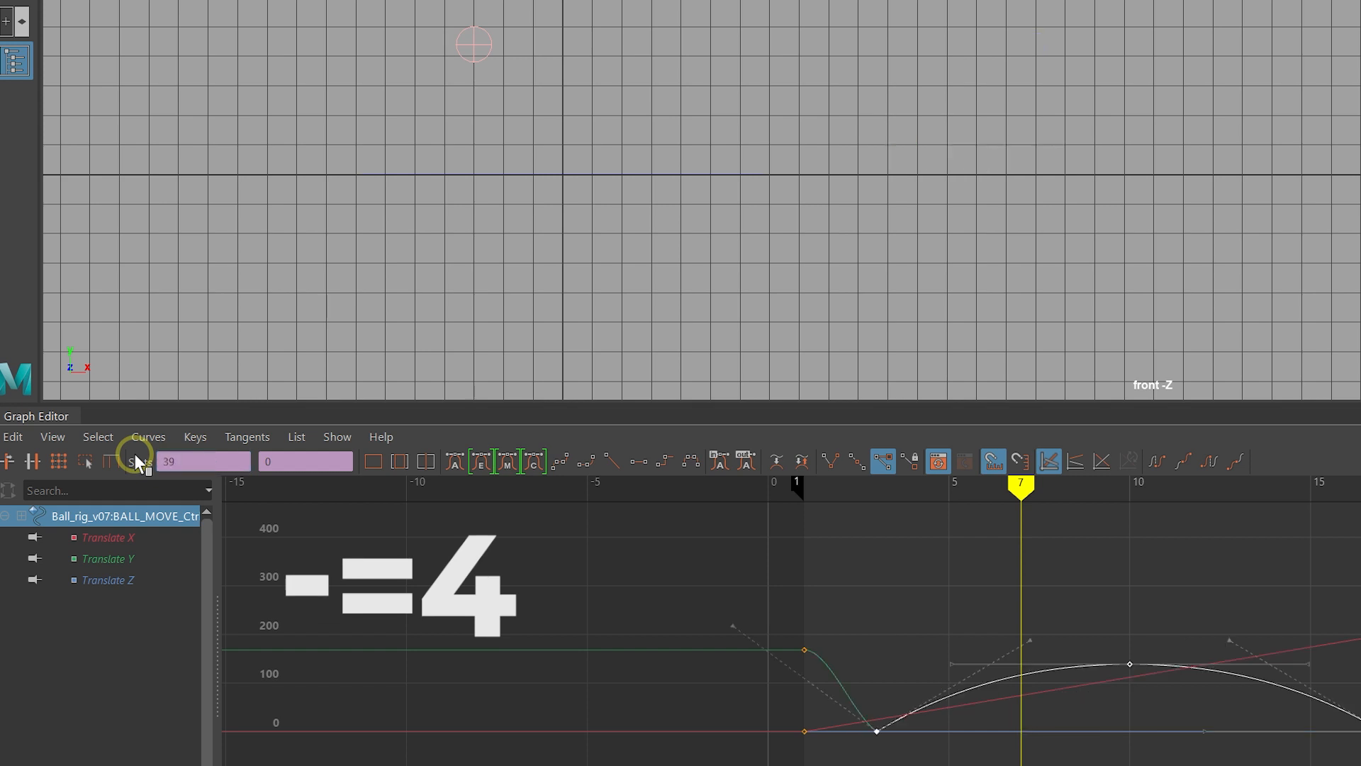
pyautogui.hotkey('ctrl', 'z')
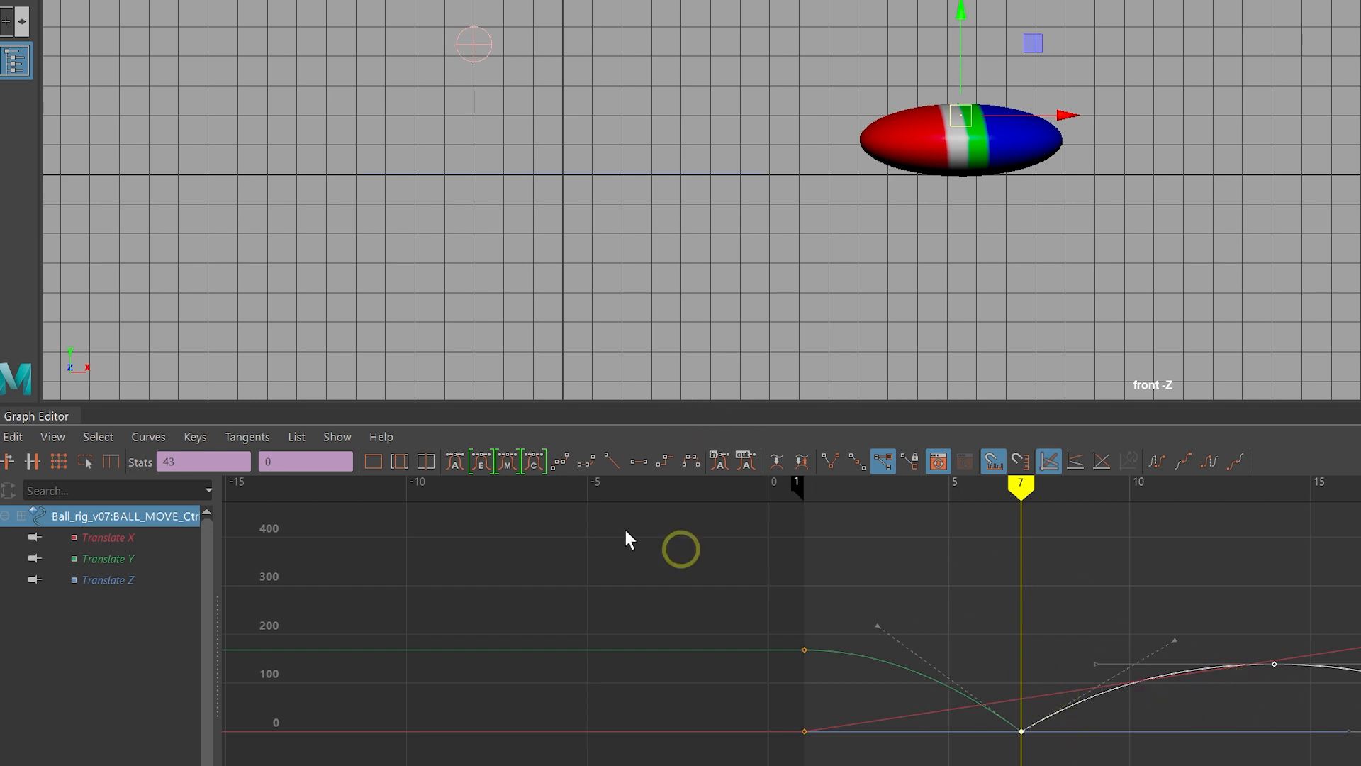
# Shift the selected translation keys one frame later with the relative time value +=1
pyautogui.click(139, 457)
pyautogui.write('+=')
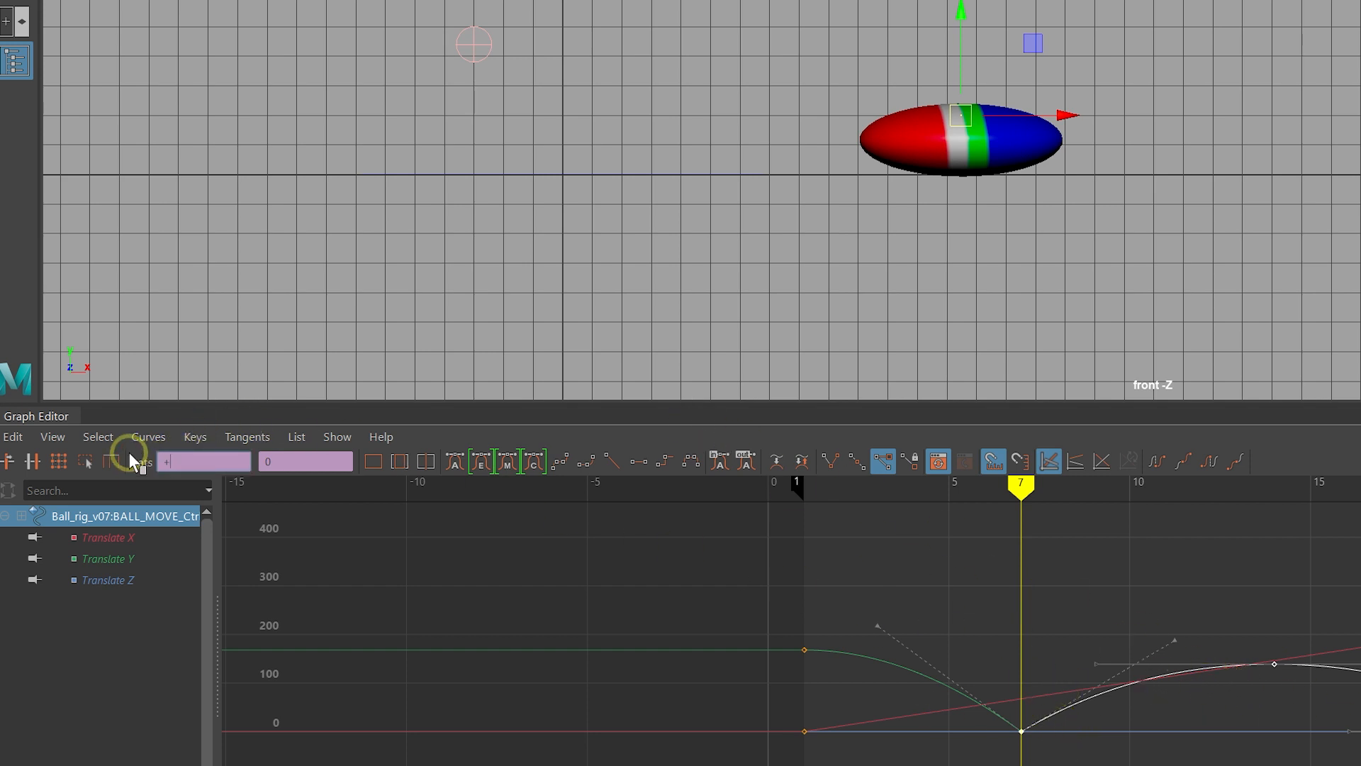
pyautogui.write('1')
pyautogui.press('Return')
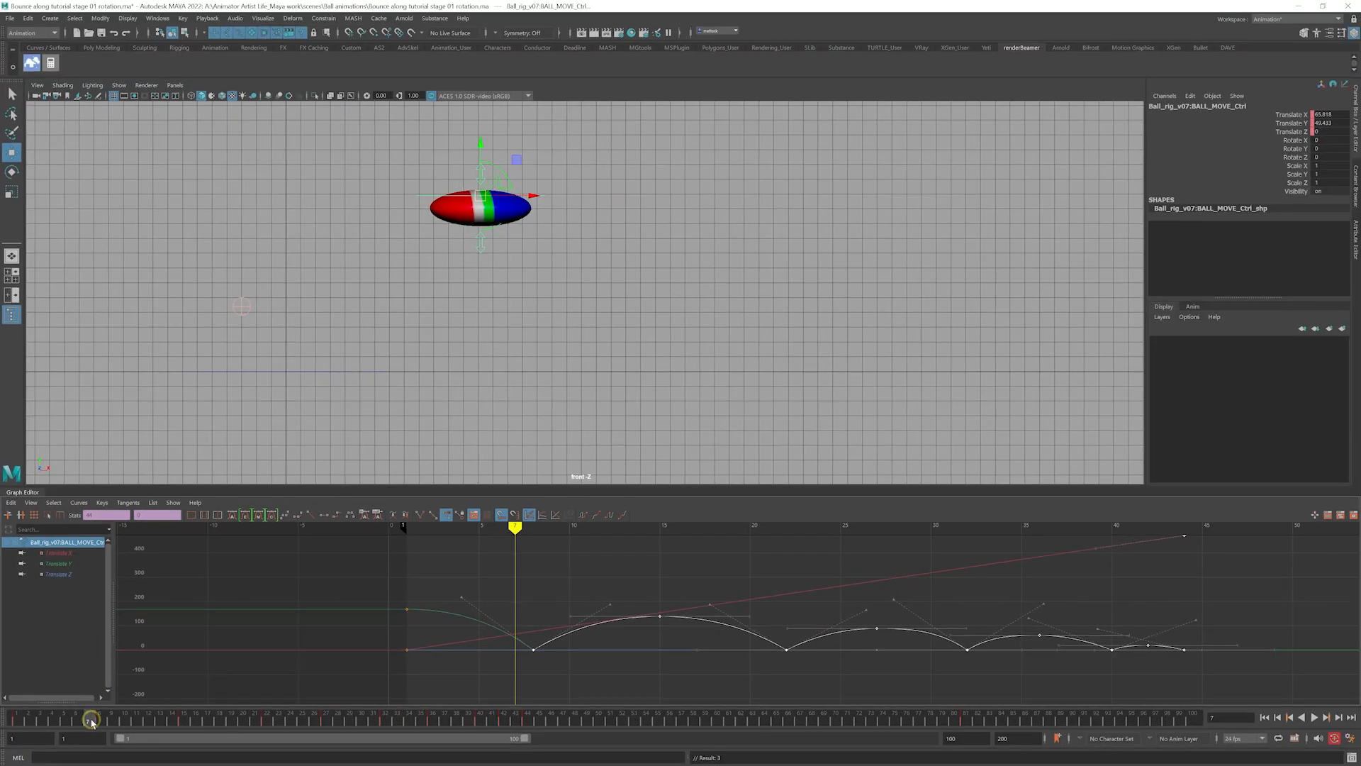
# Carry the ball's frame 8 ground contact pose back to frame 7 and key only Translate Y there
pyautogui.moveTo(91, 722); pyautogui.dragTo(100, 722)
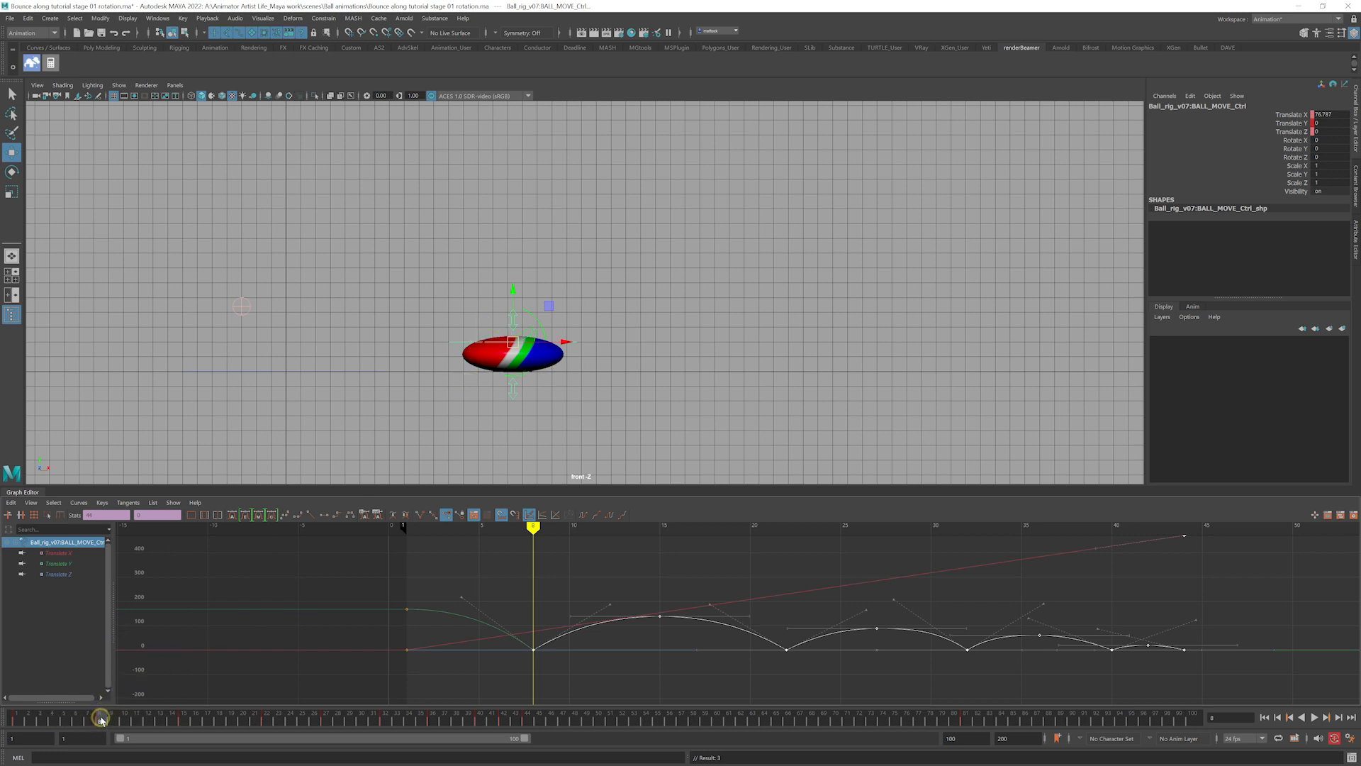
pyautogui.moveTo(99, 722); pyautogui.dragTo(90, 721)
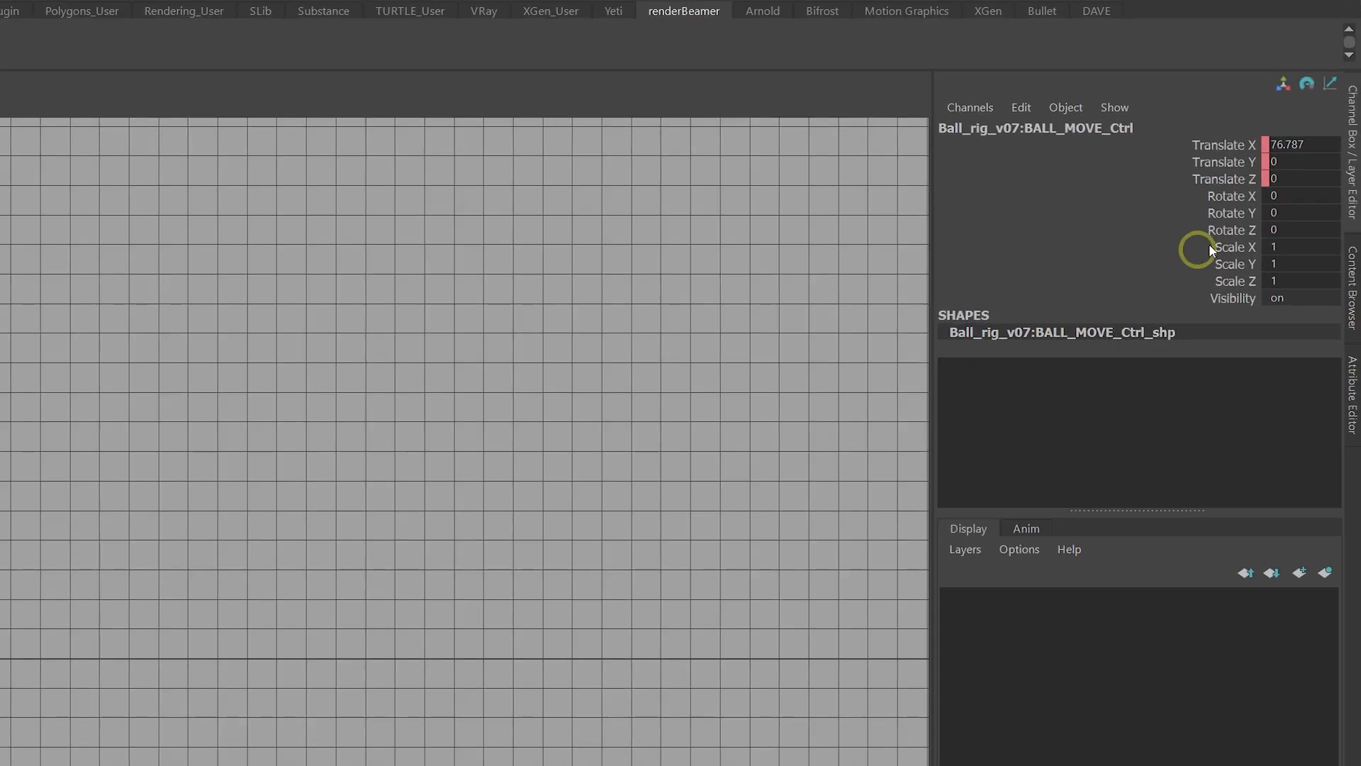
pyautogui.click(1238, 163)
pyautogui.rightClick(1233, 166)
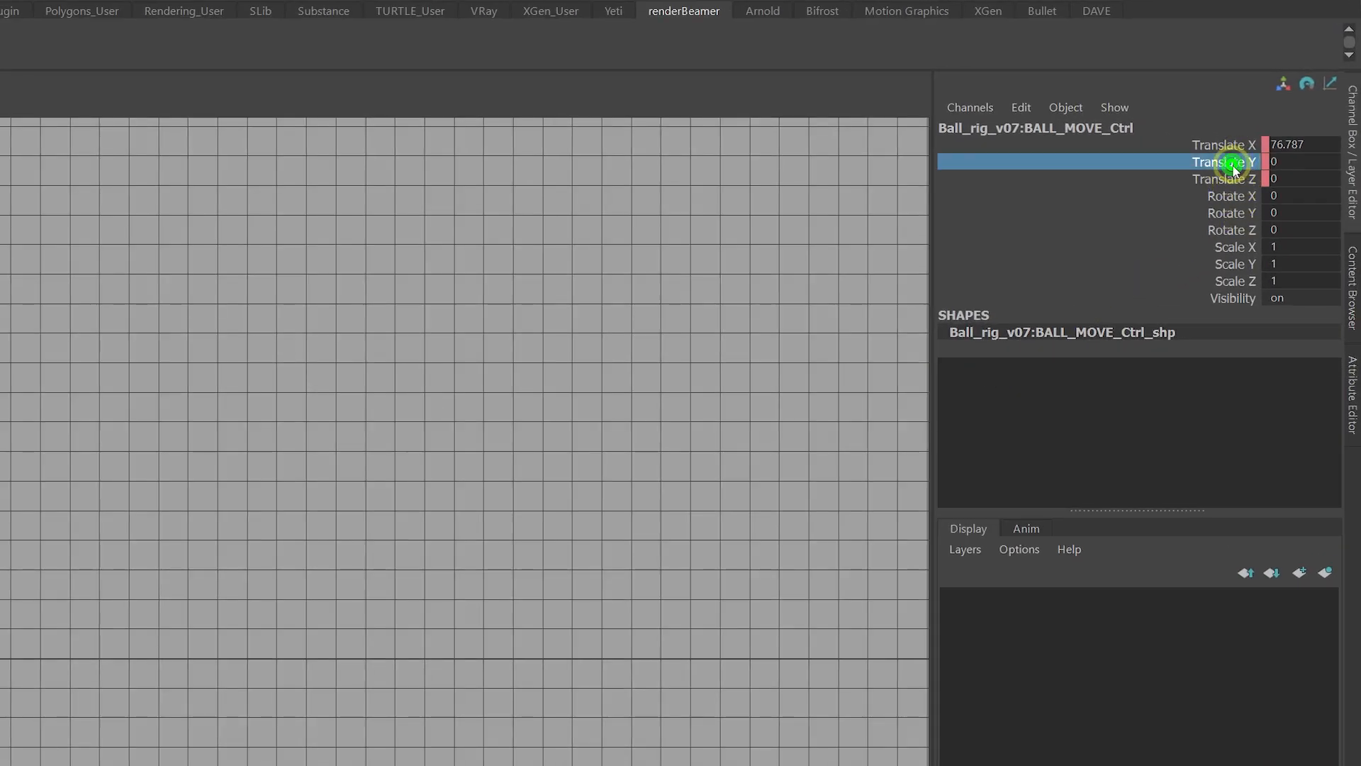
pyautogui.click(1213, 206)
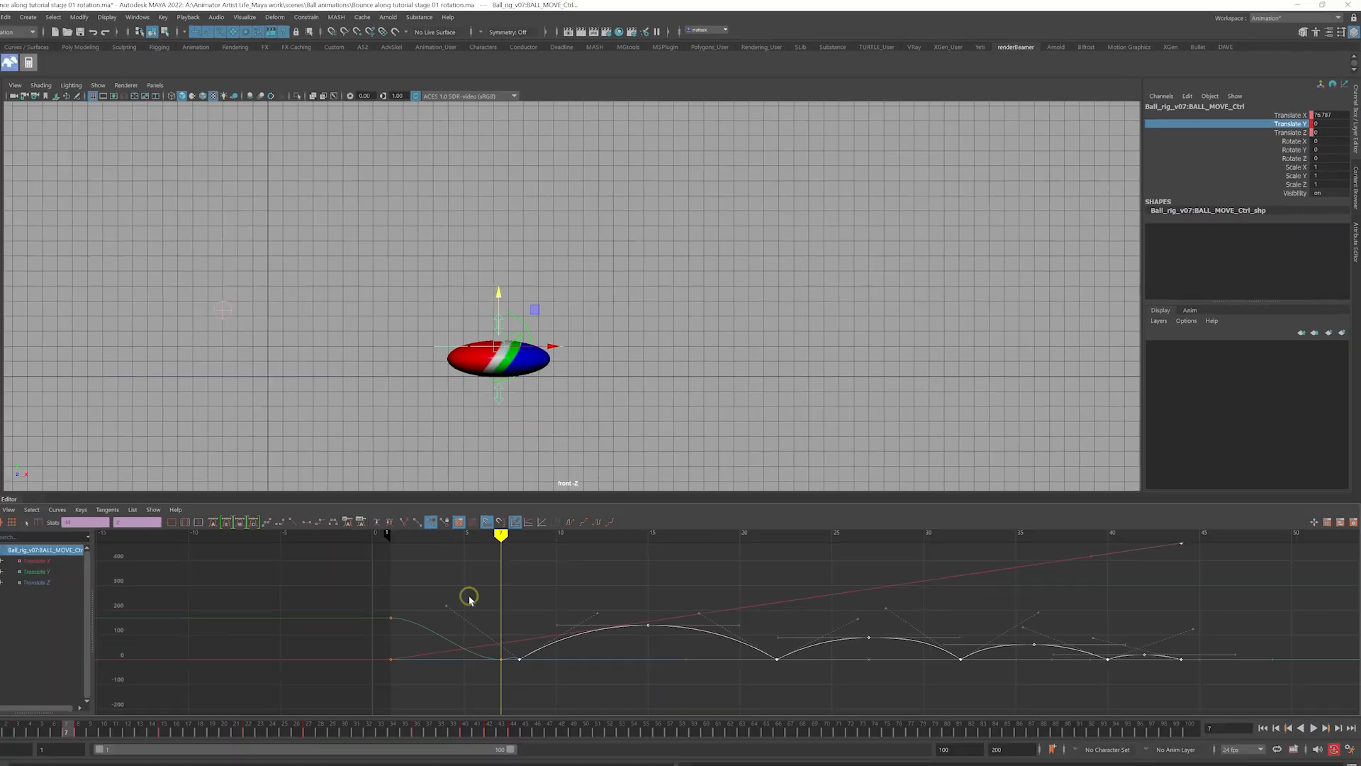
# Isolate the move control's Translate Y curve and compare the ball's contact poses at frames 7 and 8
pyautogui.scroll(5, 466, 607)
pyautogui.scroll(-2, 468, 607)
pyautogui.scroll(-1, 468, 607)
pyautogui.keyDown('alt'); pyautogui.moveTo(467, 606); pyautogui.dragTo(557, 597, button='middle'); pyautogui.keyUp('alt')
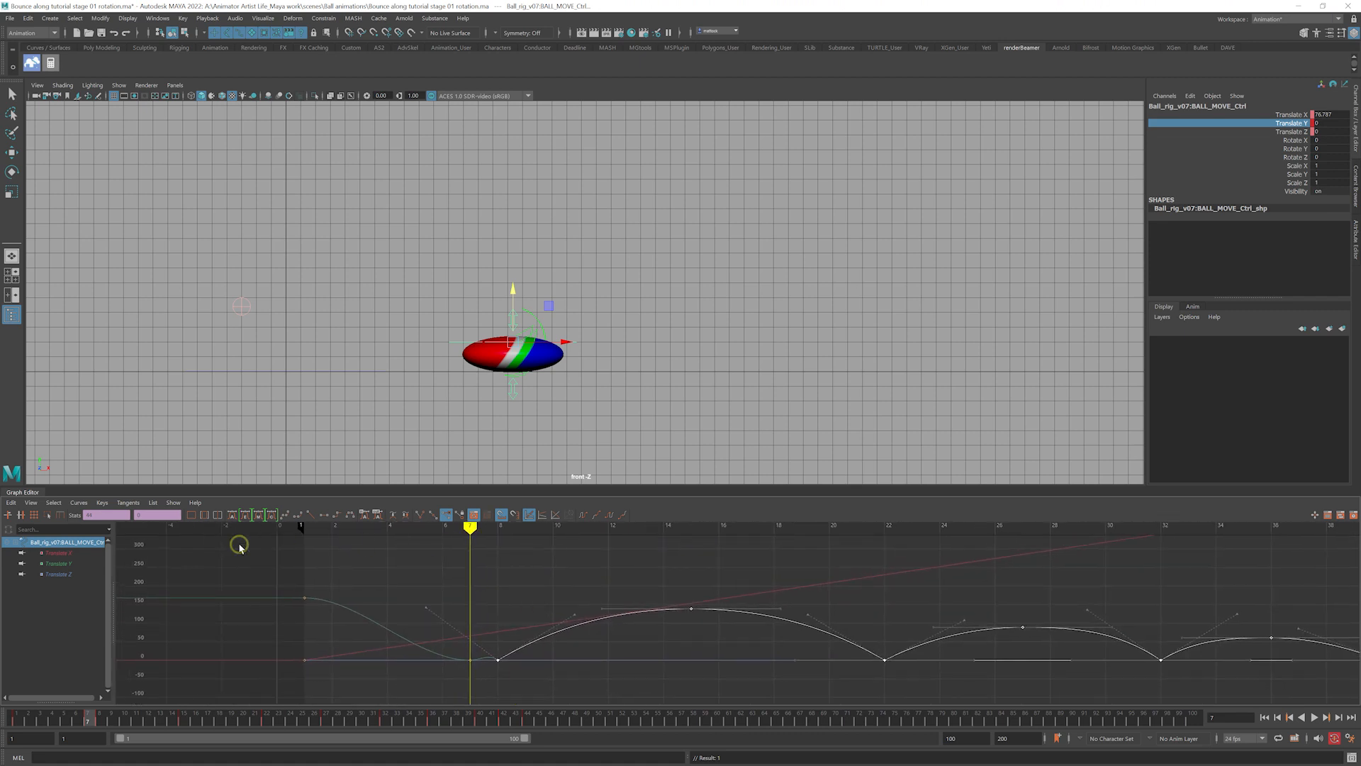
pyautogui.click(61, 564)
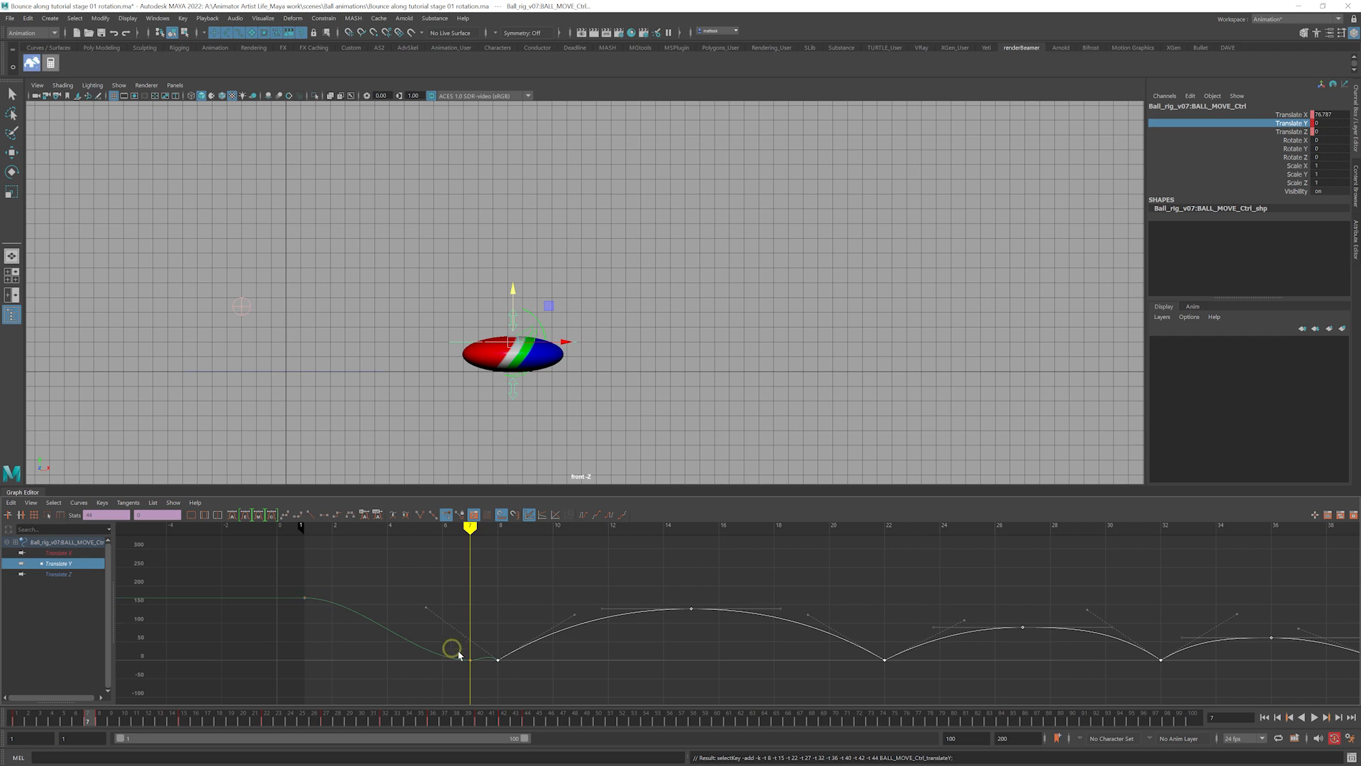
pyautogui.moveTo(471, 538); pyautogui.dragTo(498, 533)
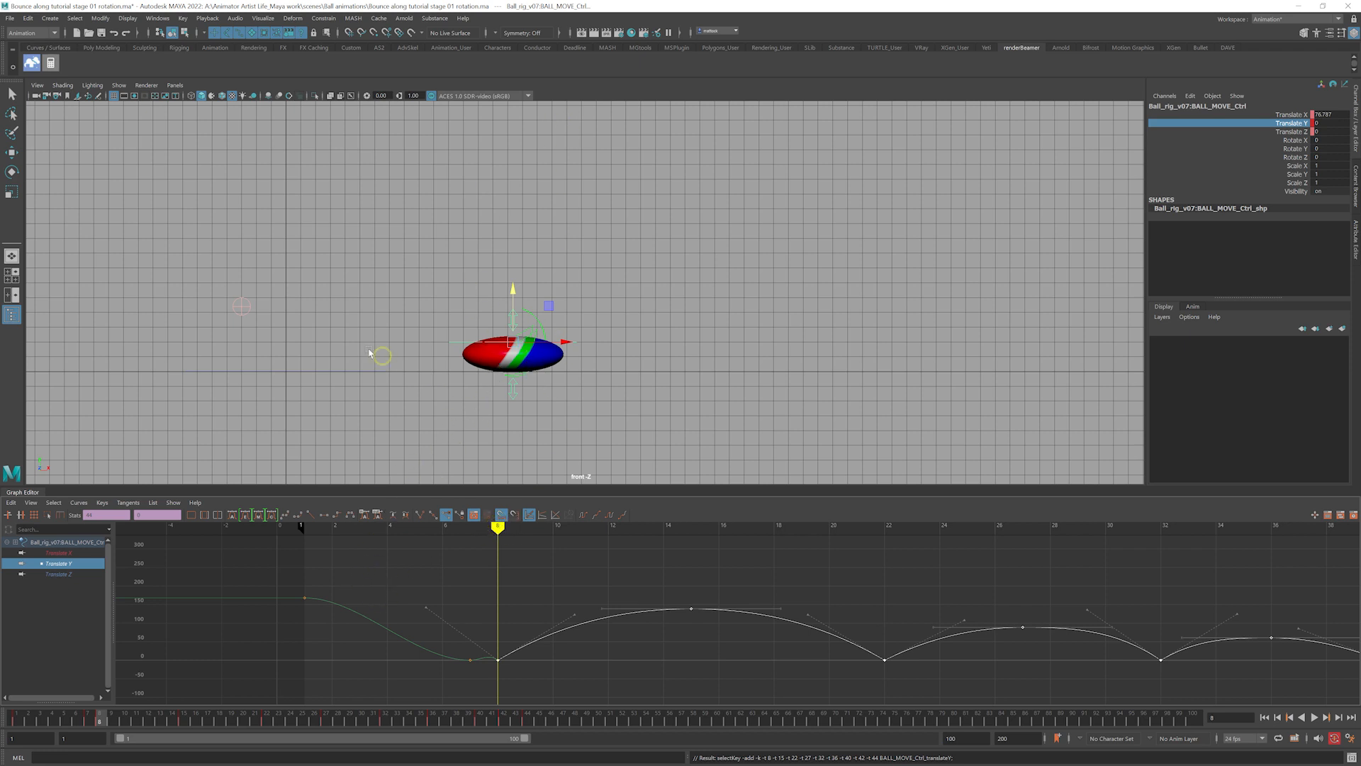
pyautogui.moveTo(493, 526)
pyautogui.mouseDown()
pyautogui.moveTo(360, 534)
pyautogui.moveTo(468, 563)
pyautogui.mouseUp()
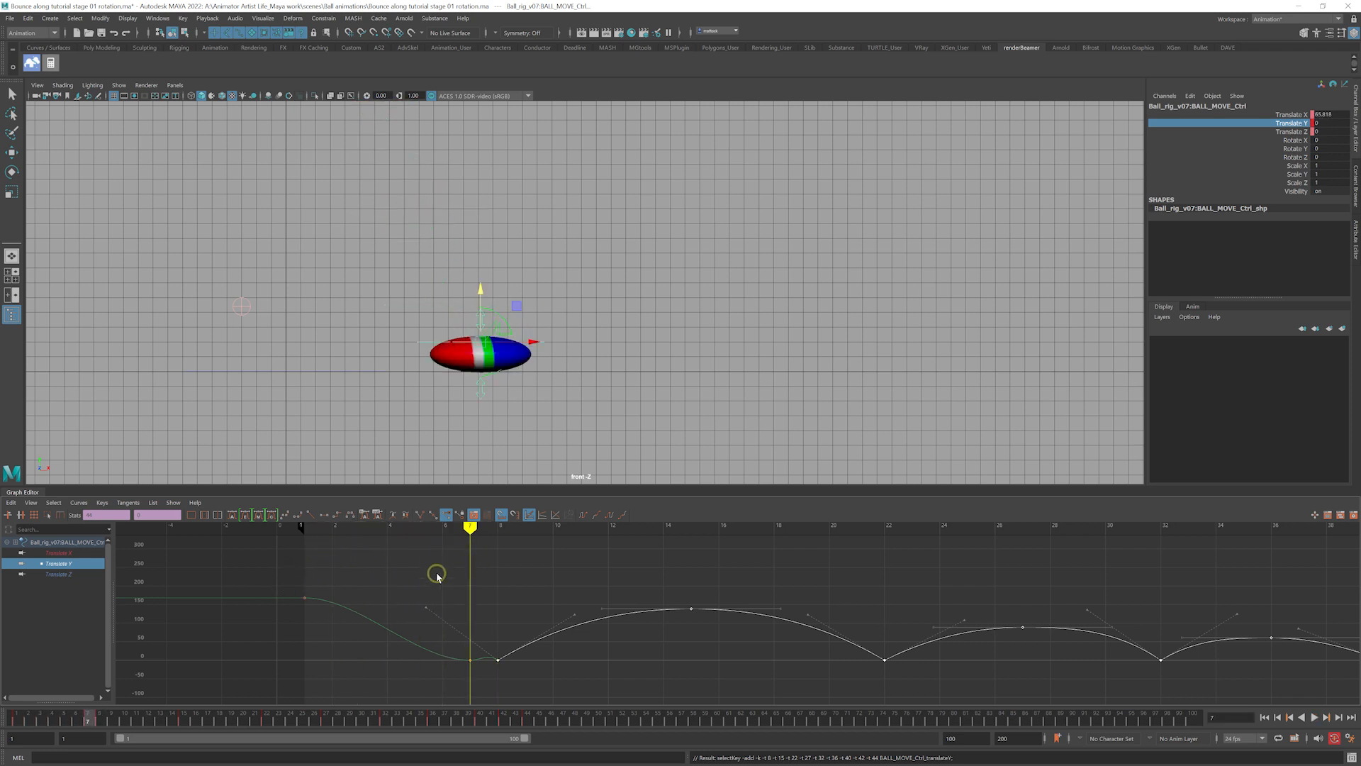
# Break the tangents of the Translate Y key at frame 7 and angle its incoming handle upward for a steep fall
pyautogui.click(470, 659)
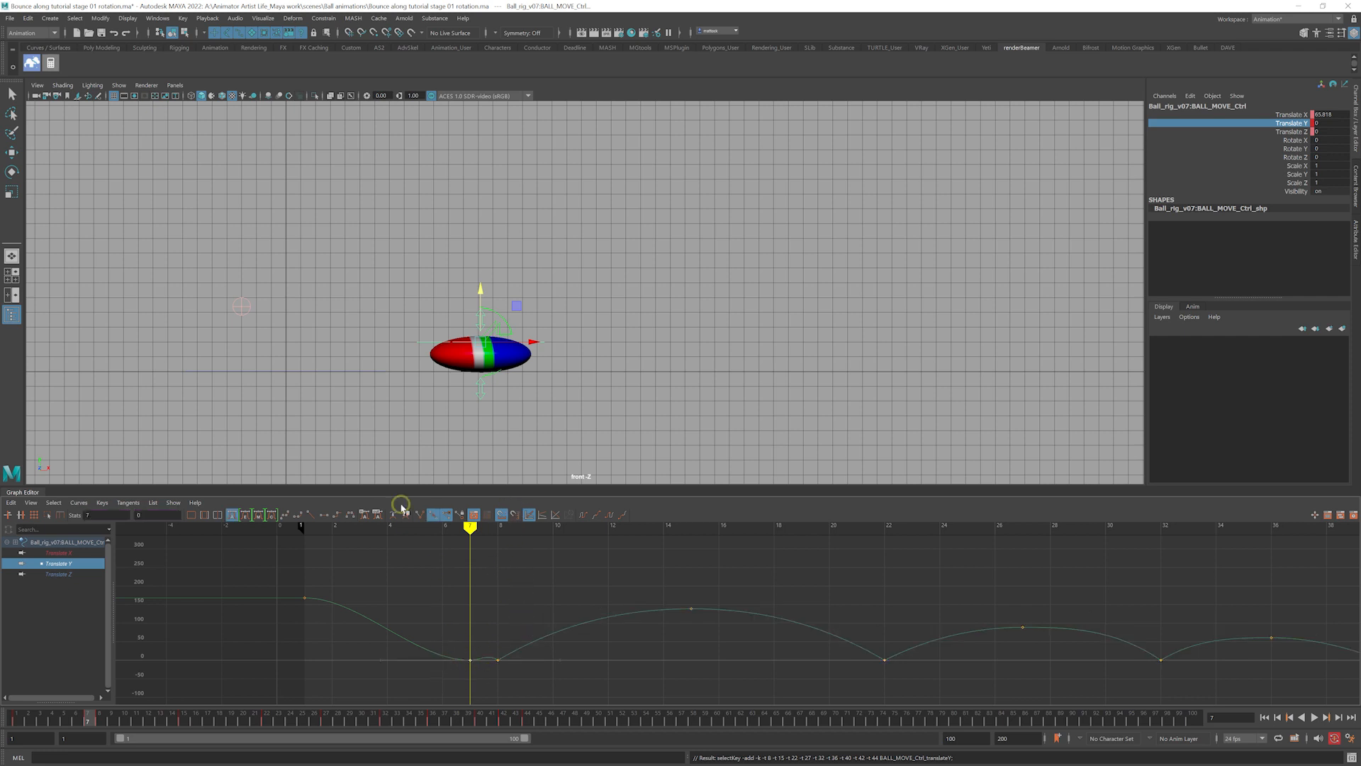
pyautogui.click(421, 514)
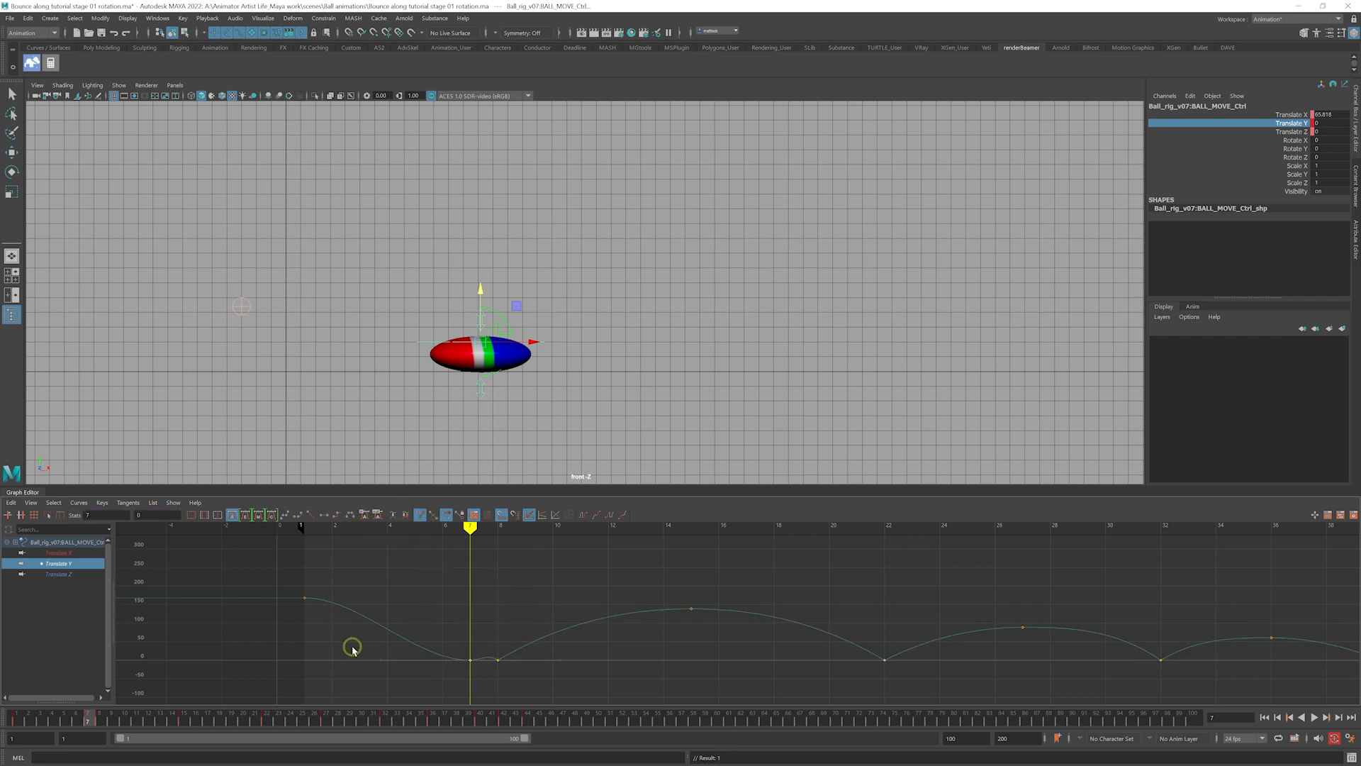
pyautogui.moveTo(383, 659); pyautogui.dragTo(437, 607)
pyautogui.moveTo(473, 528)
pyautogui.mouseDown()
pyautogui.moveTo(358, 532)
pyautogui.moveTo(471, 578)
pyautogui.mouseUp()
# Level the incoming tangent of the Translate Y key at frame 8 so the curve runs flat between frames 7 and 8
pyautogui.scroll(3, 444, 651)
pyautogui.keyDown('alt'); pyautogui.moveTo(447, 651); pyautogui.dragTo(586, 612, button='middle'); pyautogui.keyUp('alt')
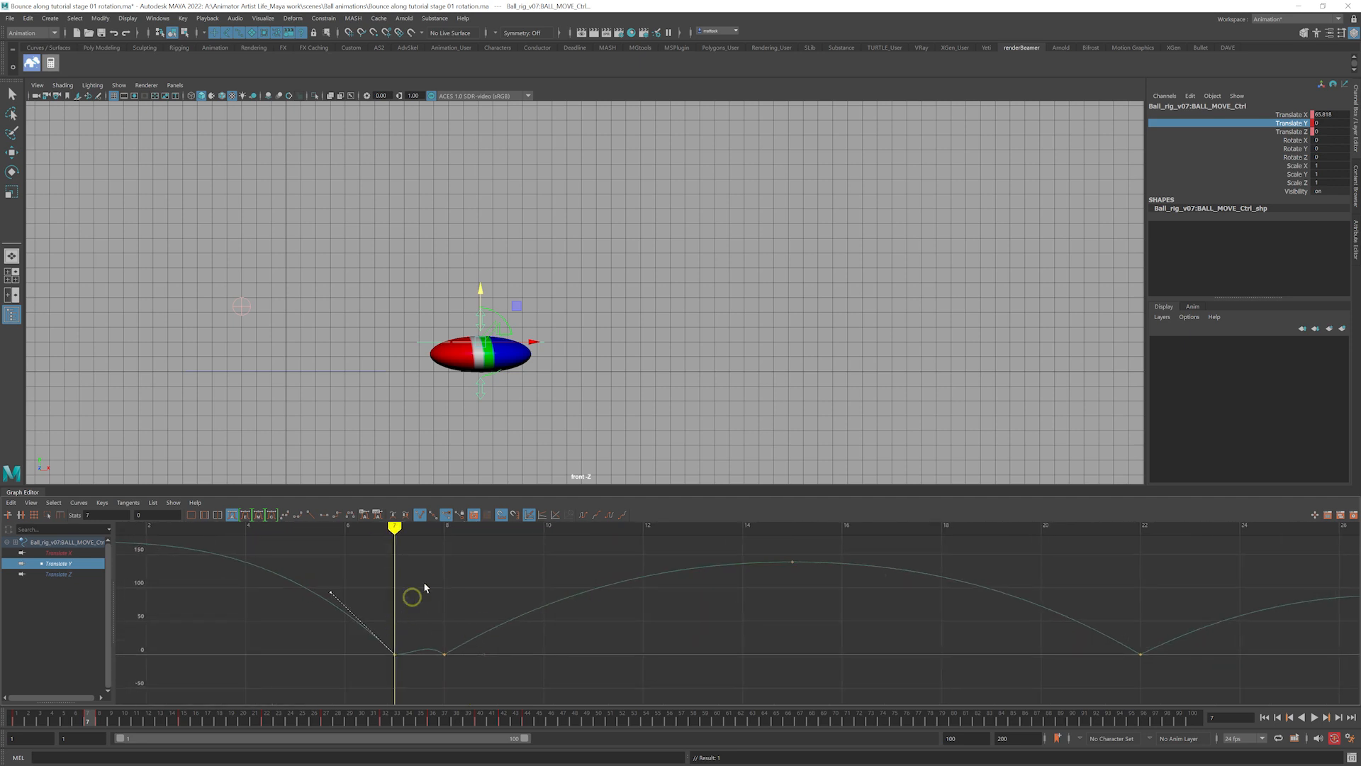
pyautogui.moveTo(384, 530)
pyautogui.mouseDown()
pyautogui.moveTo(431, 537)
pyautogui.moveTo(395, 546)
pyautogui.moveTo(431, 544)
pyautogui.mouseUp()
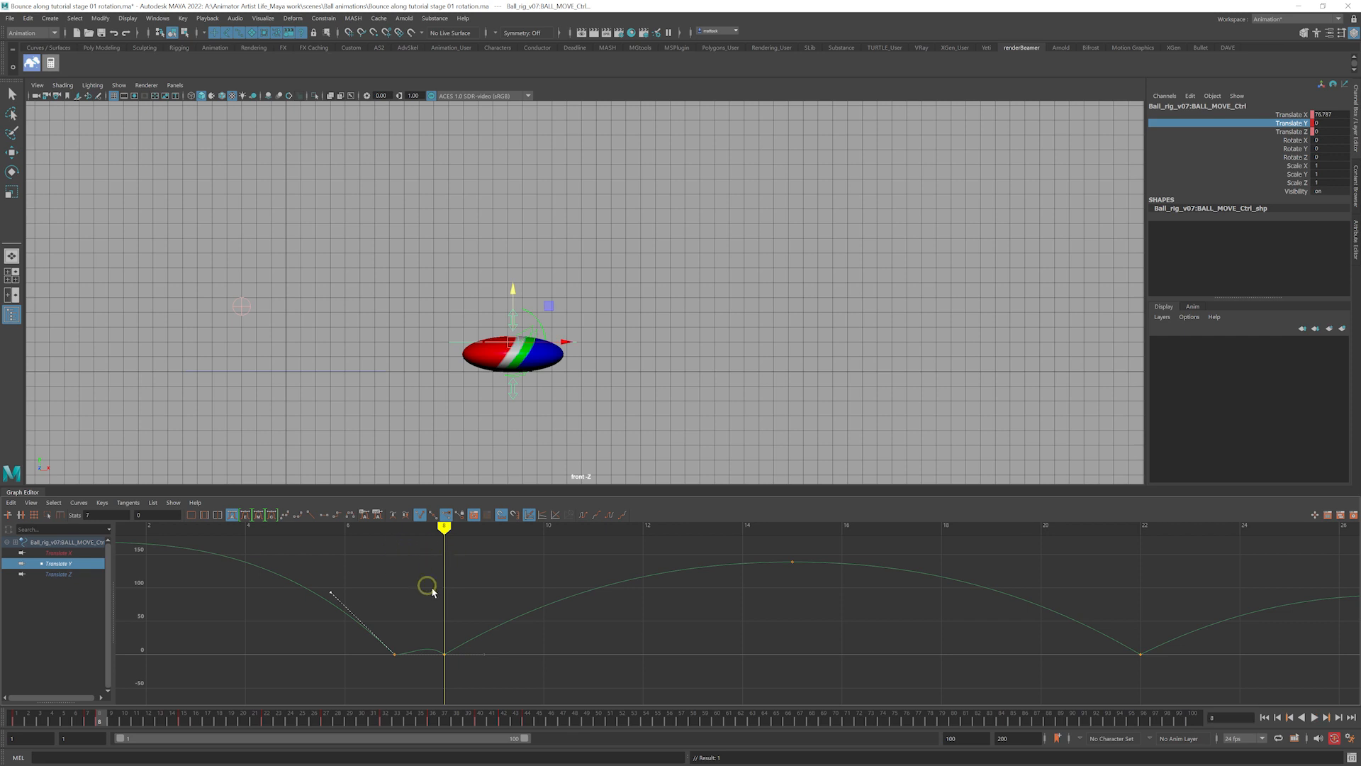
pyautogui.keyDown('alt'); pyautogui.moveTo(471, 629); pyautogui.dragTo(546, 600, button='middle'); pyautogui.keyUp('alt')
pyautogui.moveTo(547, 667); pyautogui.dragTo(443, 664)
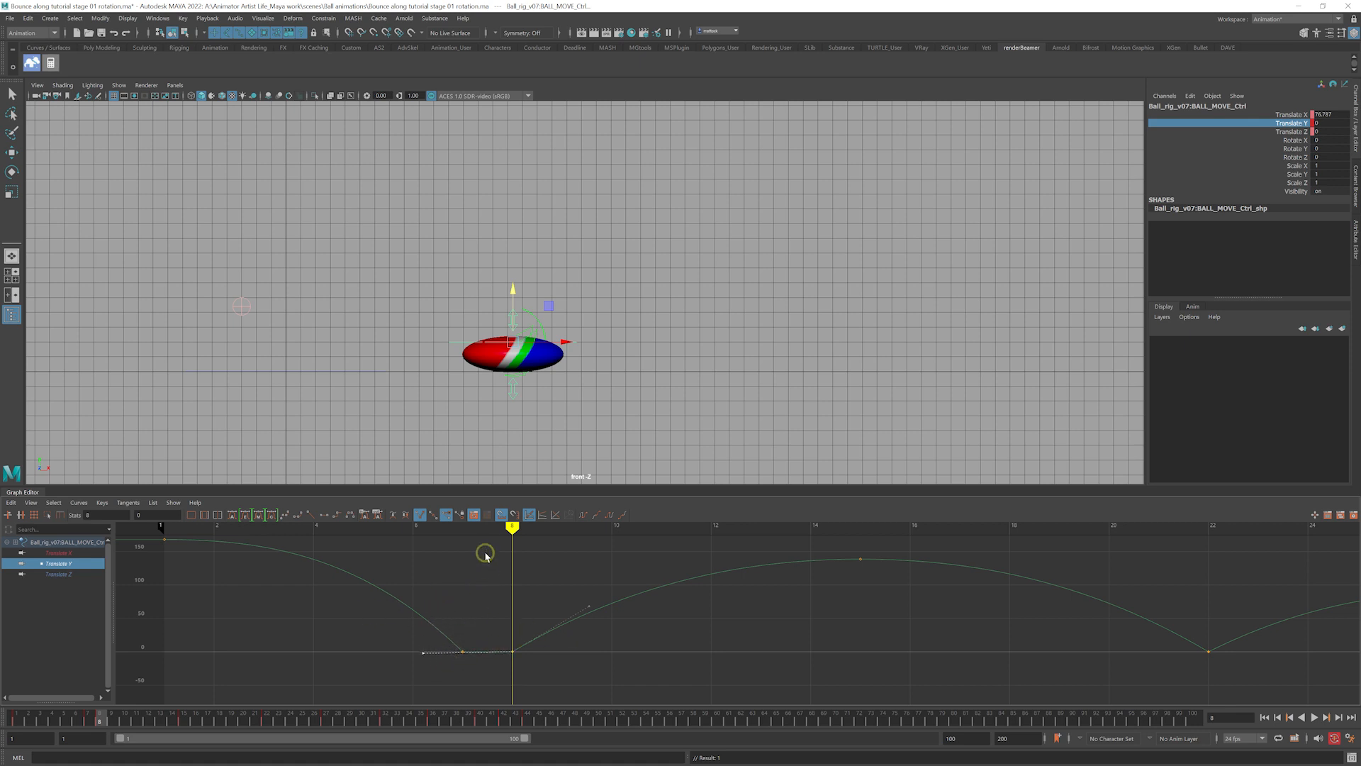
pyautogui.moveTo(511, 526)
pyautogui.mouseDown()
pyautogui.moveTo(456, 525)
pyautogui.moveTo(514, 541)
pyautogui.moveTo(456, 532)
pyautogui.moveTo(460, 551)
pyautogui.moveTo(511, 550)
pyautogui.moveTo(465, 555)
pyautogui.mouseUp()
pyautogui.press('f')
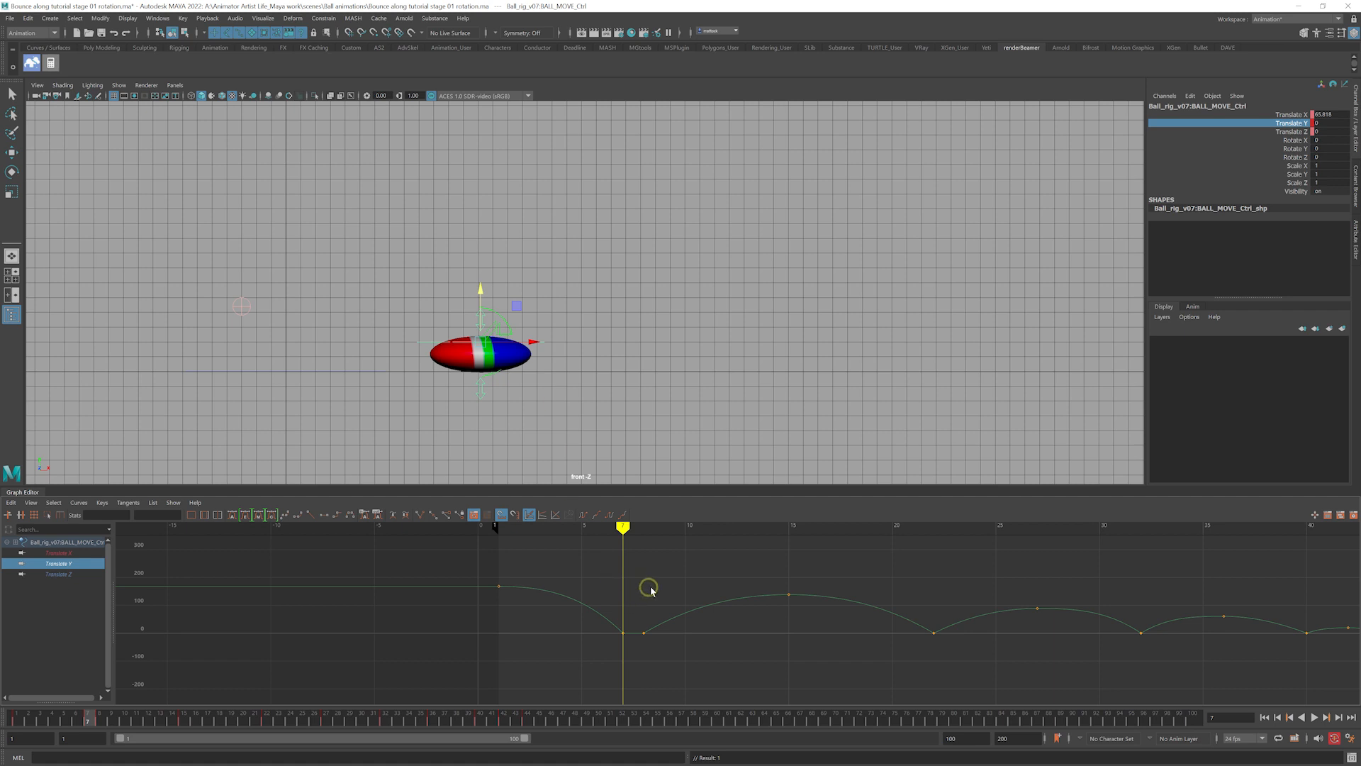
pyautogui.moveTo(651, 590)
pyautogui.keyDown('alt'); pyautogui.mouseDown(button='middle')
pyautogui.moveTo(568, 605)
pyautogui.moveTo(526, 550)
pyautogui.mouseUp(button='middle'); pyautogui.keyUp('alt')
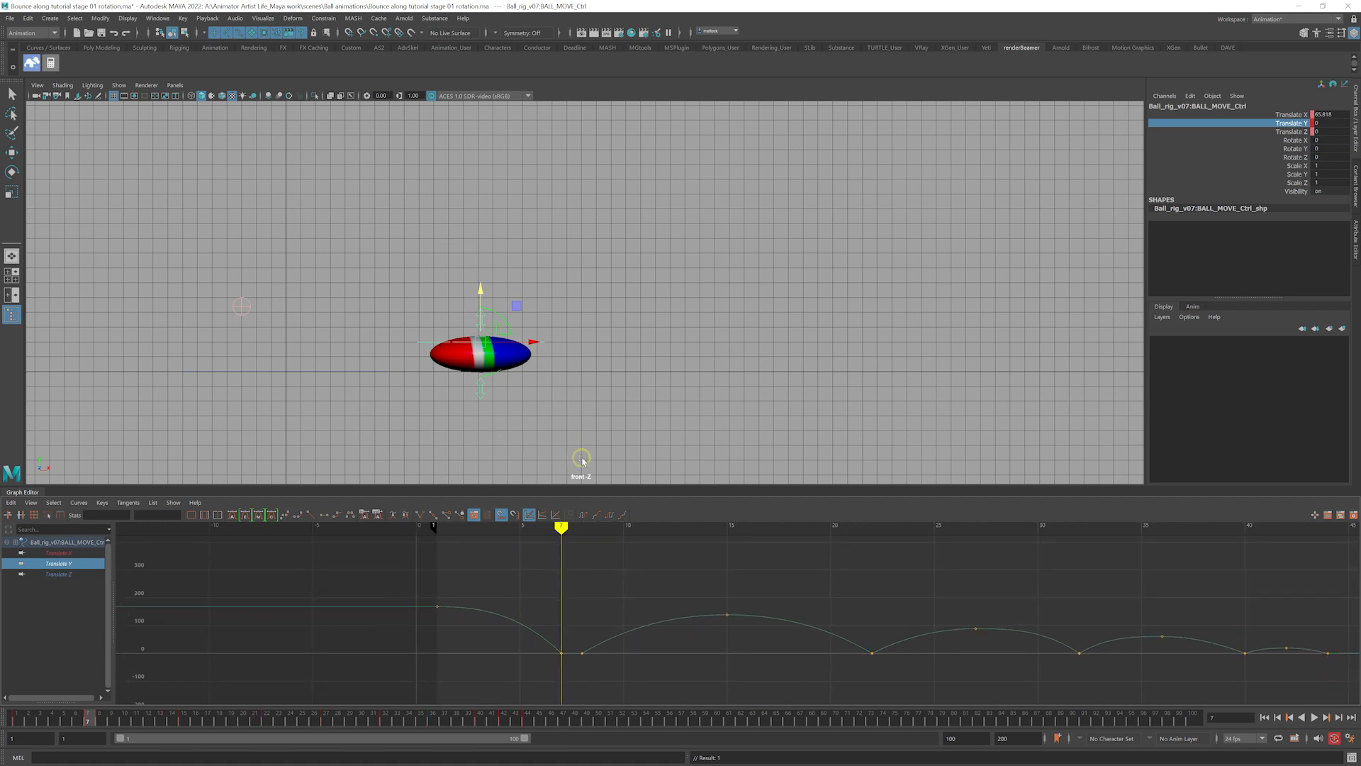
# Raise the ball's move control to a Translate Y of about 13.55 at frame 7
pyautogui.moveTo(567, 535)
pyautogui.mouseDown()
pyautogui.moveTo(532, 534)
pyautogui.moveTo(561, 534)
pyautogui.mouseUp()
pyautogui.click(395, 334)
pyautogui.click(425, 347)
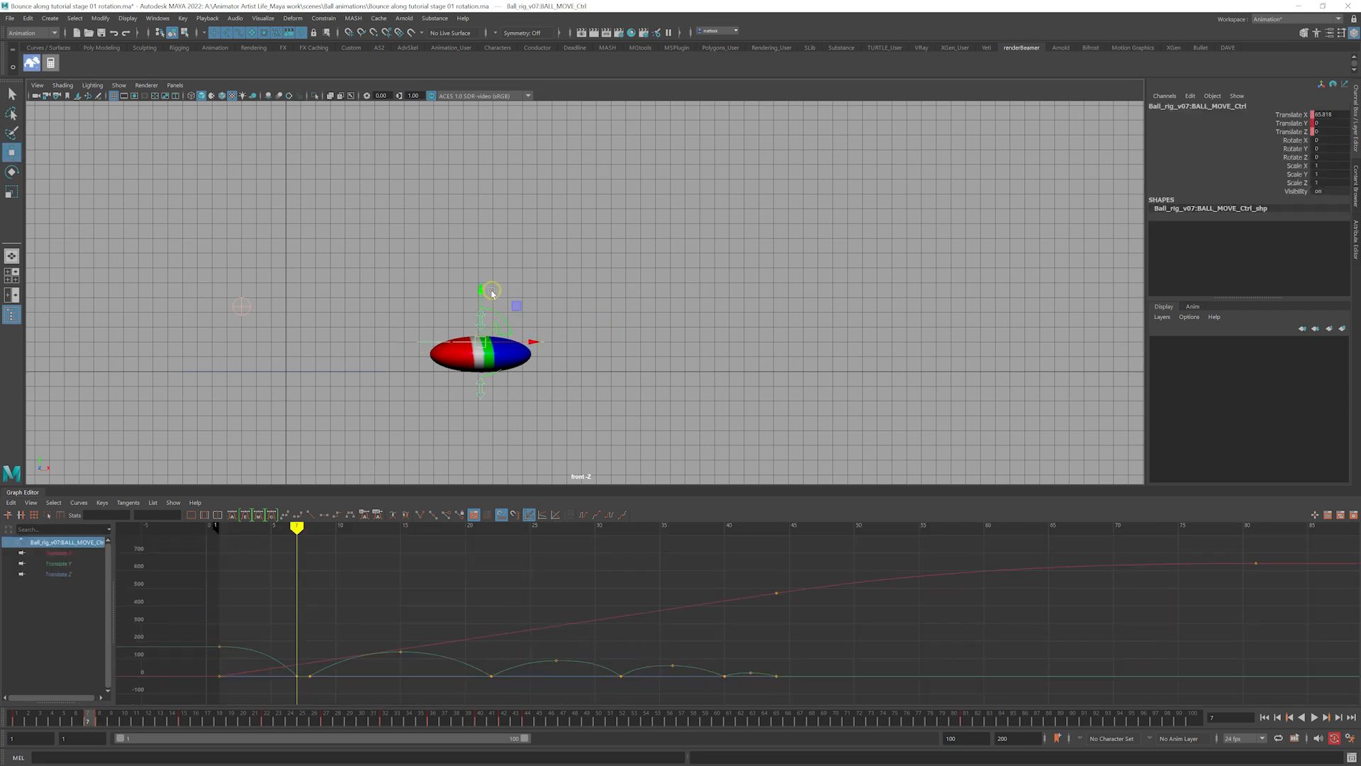
pyautogui.moveTo(481, 293); pyautogui.dragTo(480, 268)
pyautogui.moveTo(478, 253); pyautogui.dragTo(478, 251)
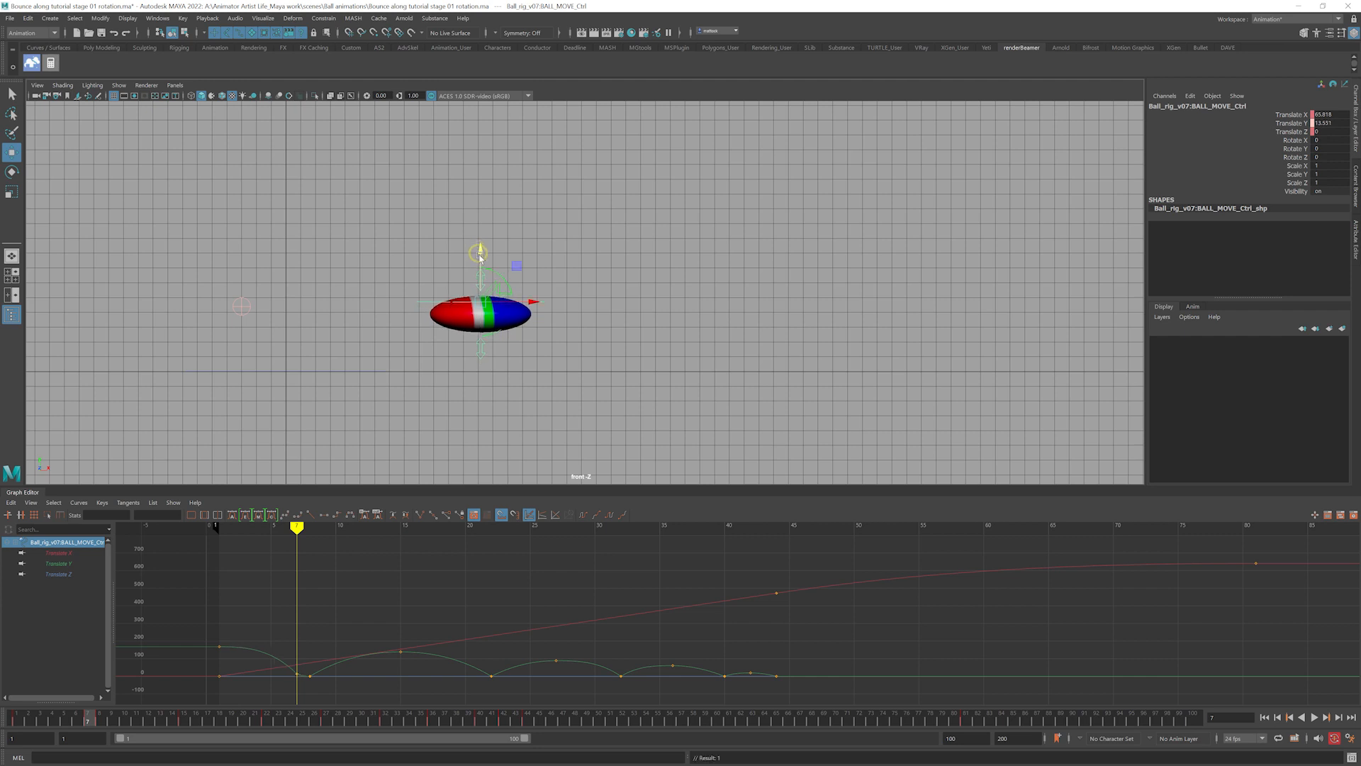
# Stretch the ball at frame 7 by setting the top squash control's Translate Y to about 4.9 and the bottom one's to about -3.1
pyautogui.click(472, 274)
pyautogui.click(480, 281)
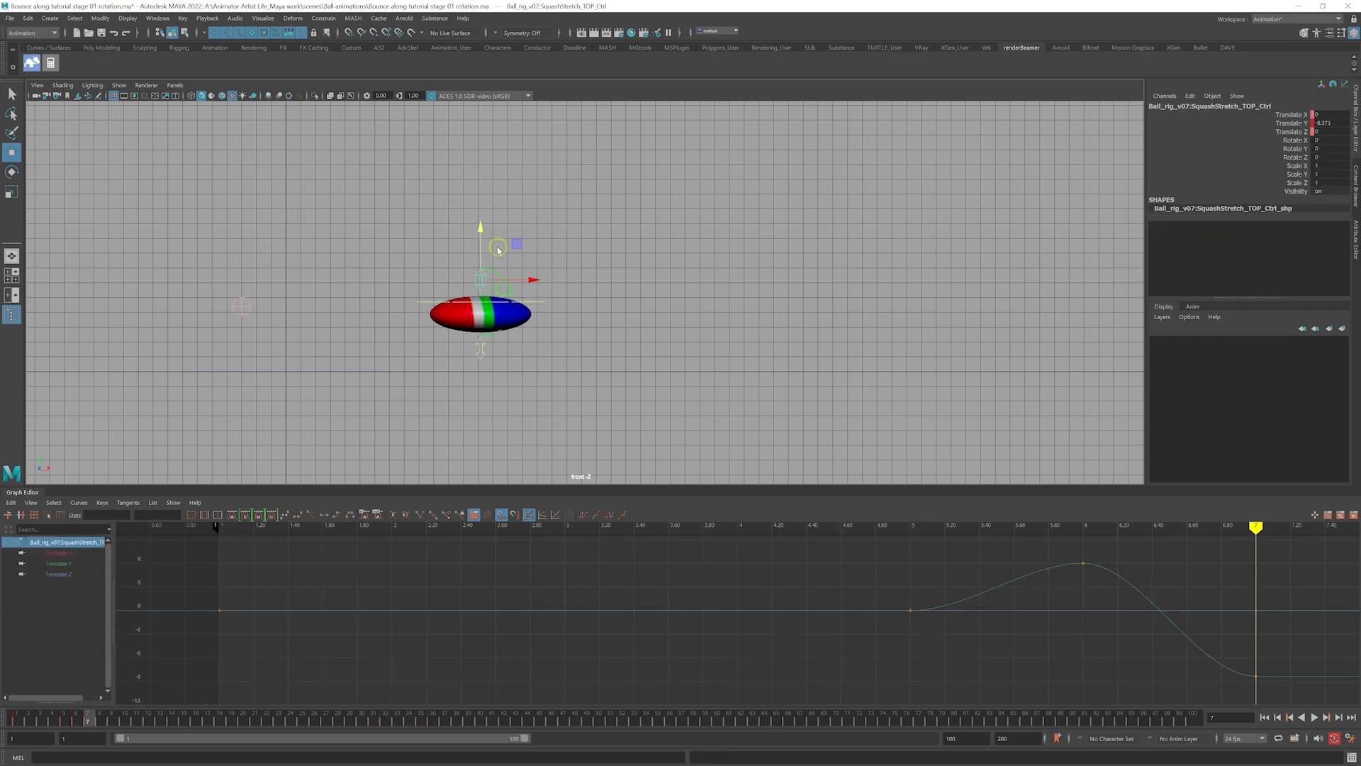
pyautogui.moveTo(482, 230); pyautogui.dragTo(480, 187)
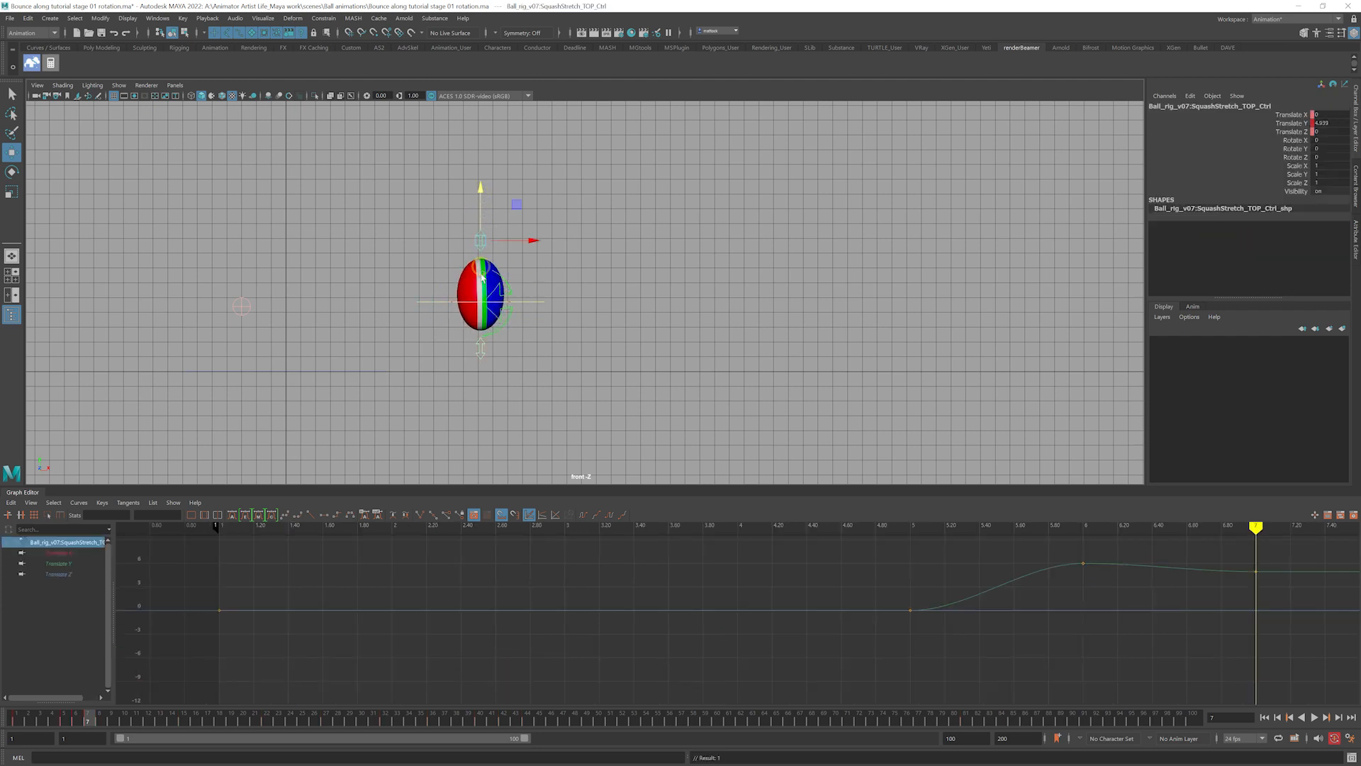
pyautogui.click(459, 352)
pyautogui.moveTo(481, 301); pyautogui.dragTo(483, 395)
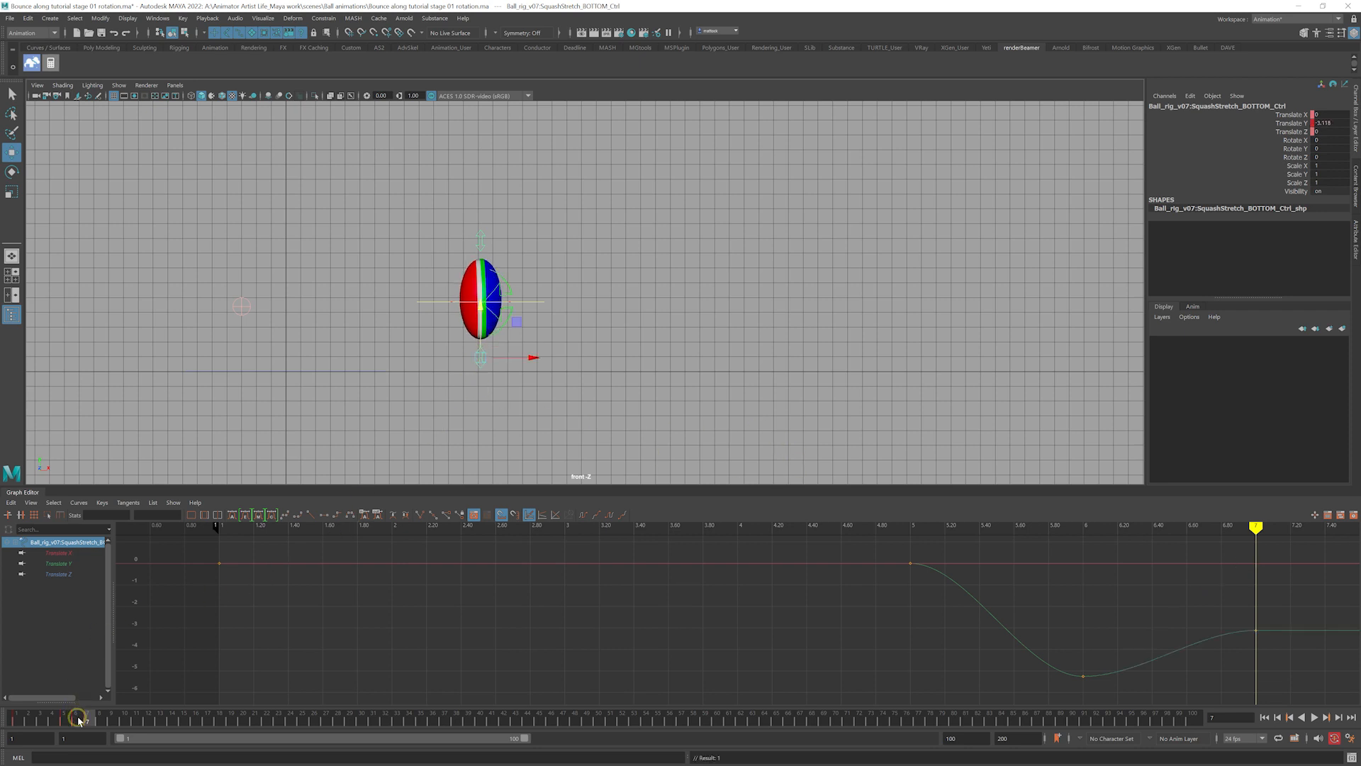
# Squash the ball at frame 8 by zeroing the bottom control's translation and lowering the top control to a Translate Y of about -7.9
pyautogui.moveTo(78, 719)
pyautogui.mouseDown()
pyautogui.moveTo(64, 719)
pyautogui.moveTo(100, 726)
pyautogui.mouseUp()
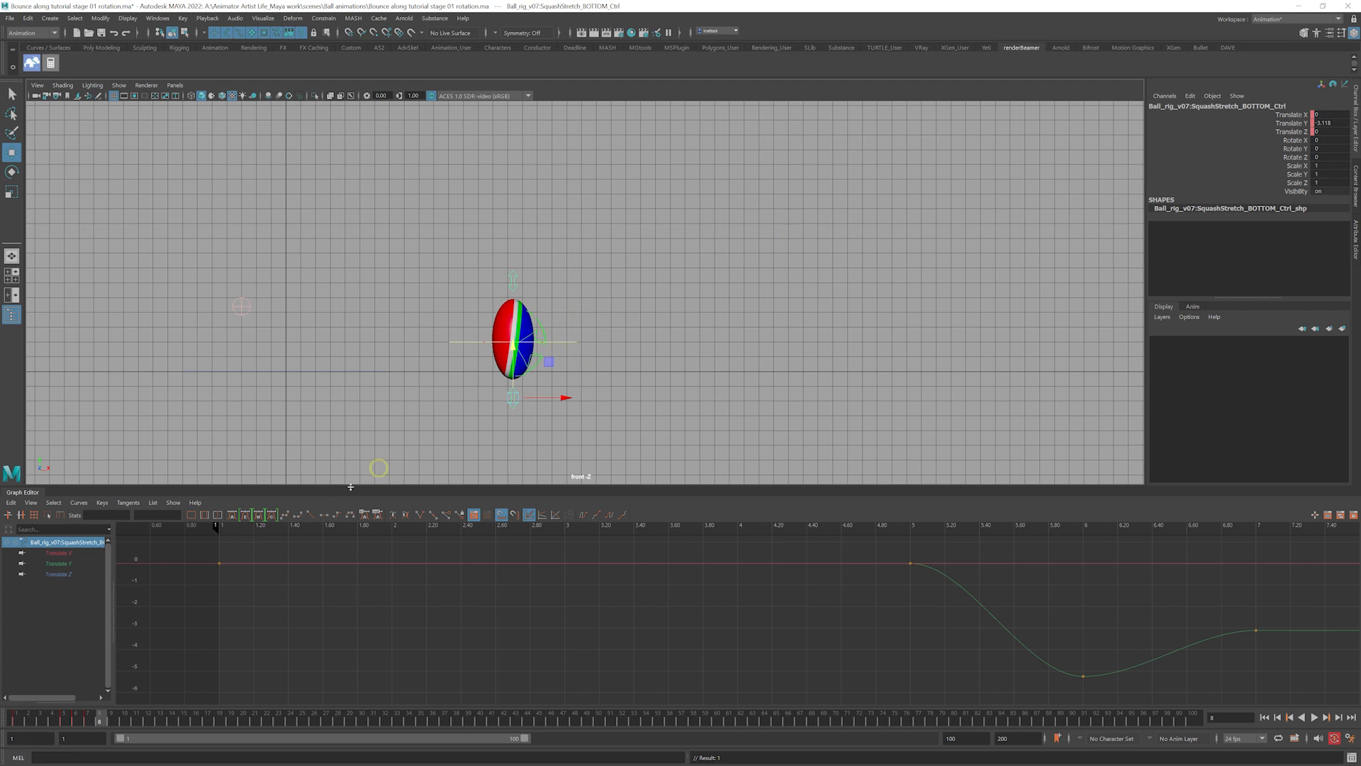
pyautogui.moveTo(62, 721); pyautogui.dragTo(101, 722)
pyautogui.click(509, 402)
pyautogui.moveTo(1328, 114); pyautogui.dragTo(1325, 130)
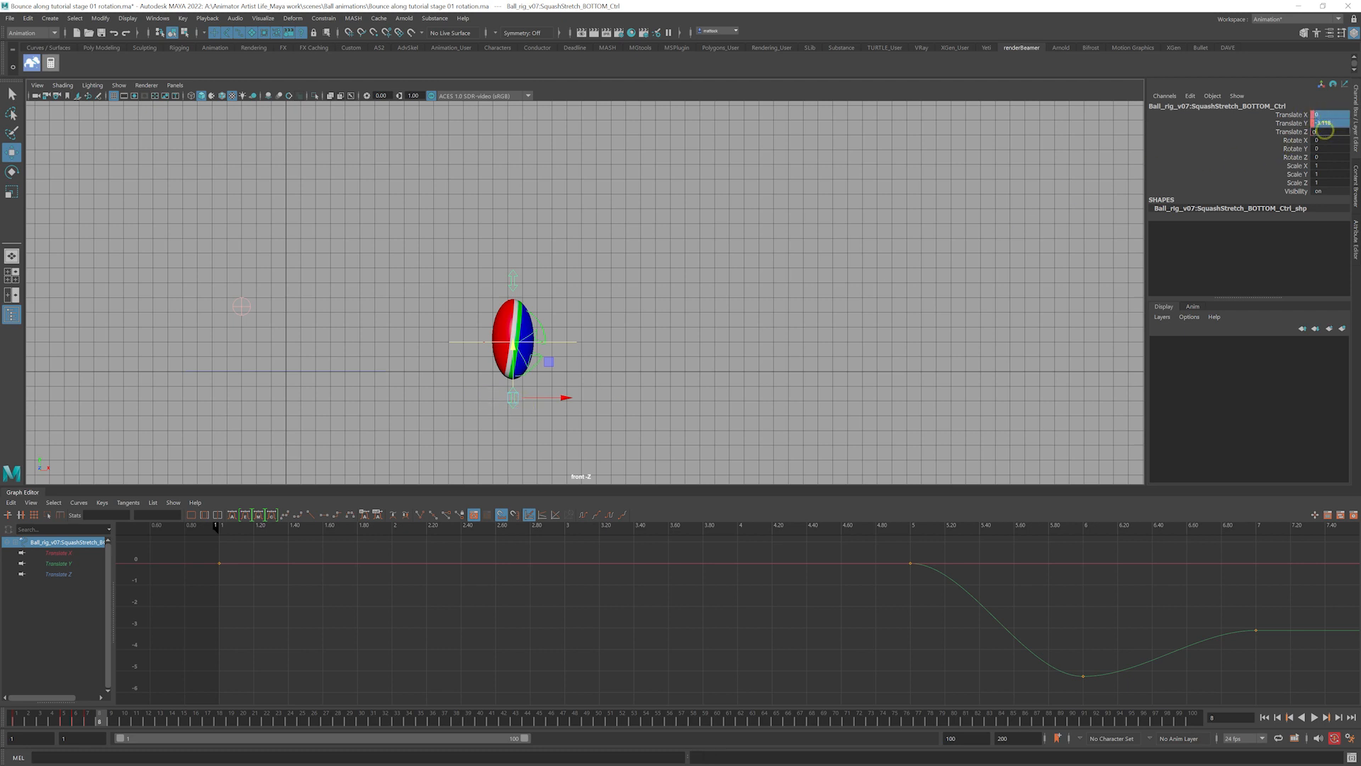
pyautogui.write('0')
pyautogui.press('Return')
pyautogui.click(513, 282)
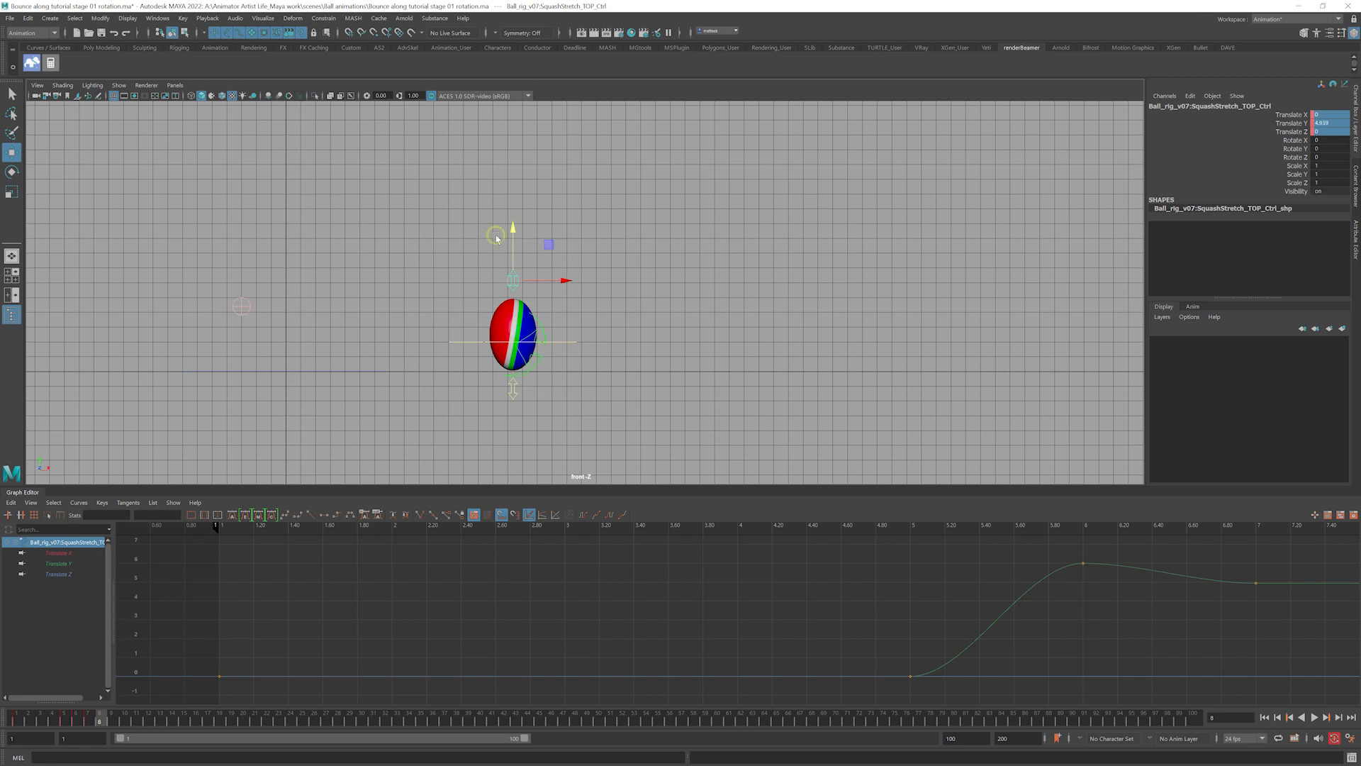
pyautogui.moveTo(514, 235); pyautogui.dragTo(515, 270)
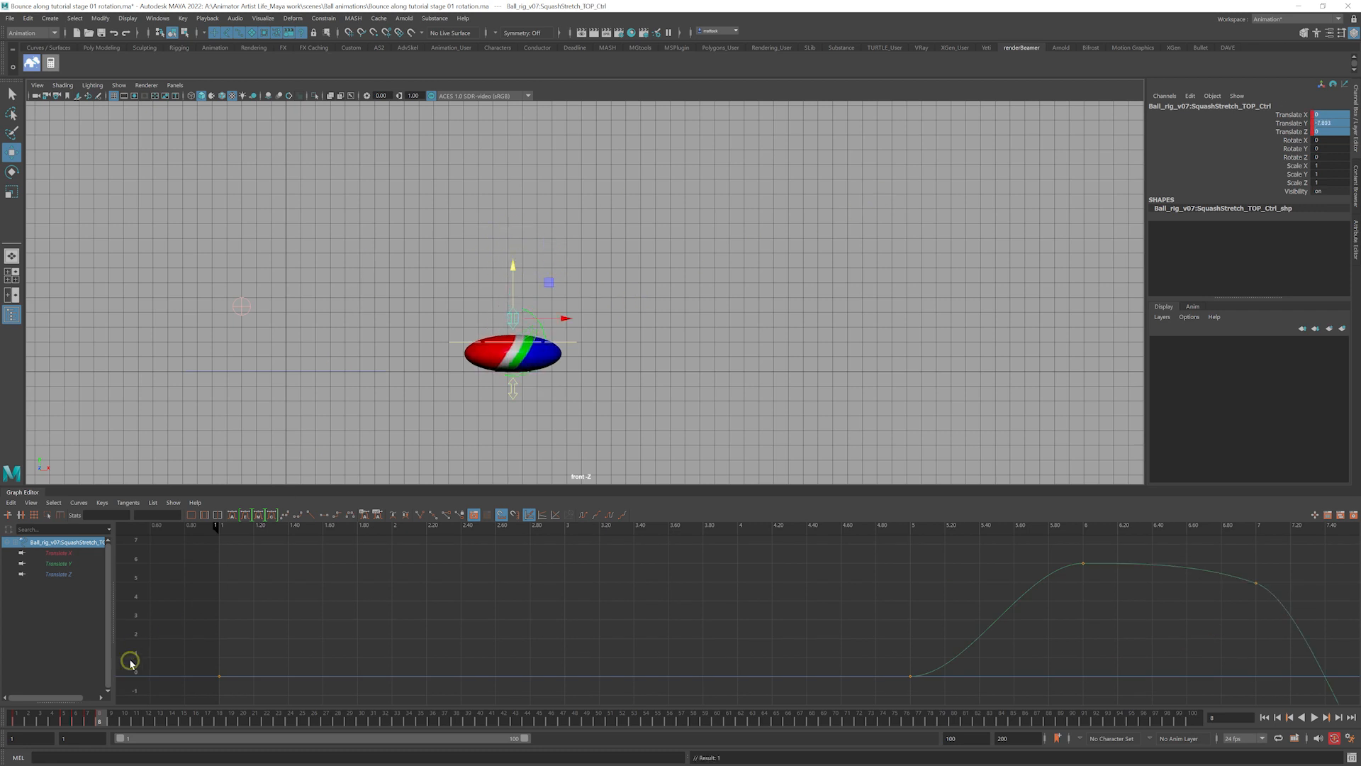
# Lower the ball's move control at frame 7 to a Translate Y of about 2.9 so the stretched ball meets the ground line
pyautogui.moveTo(95, 716)
pyautogui.mouseDown()
pyautogui.moveTo(69, 722)
pyautogui.moveTo(103, 734)
pyautogui.moveTo(88, 732)
pyautogui.mouseUp()
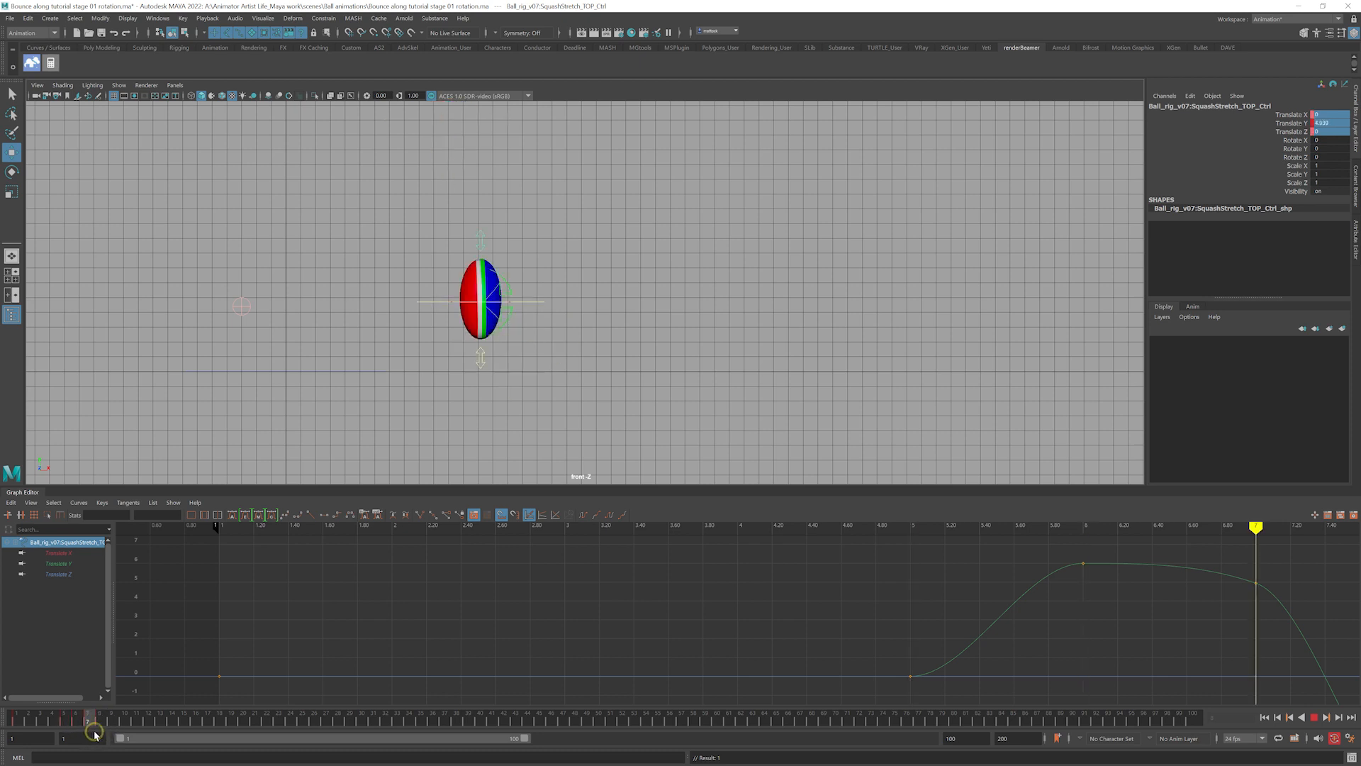
pyautogui.click(532, 306)
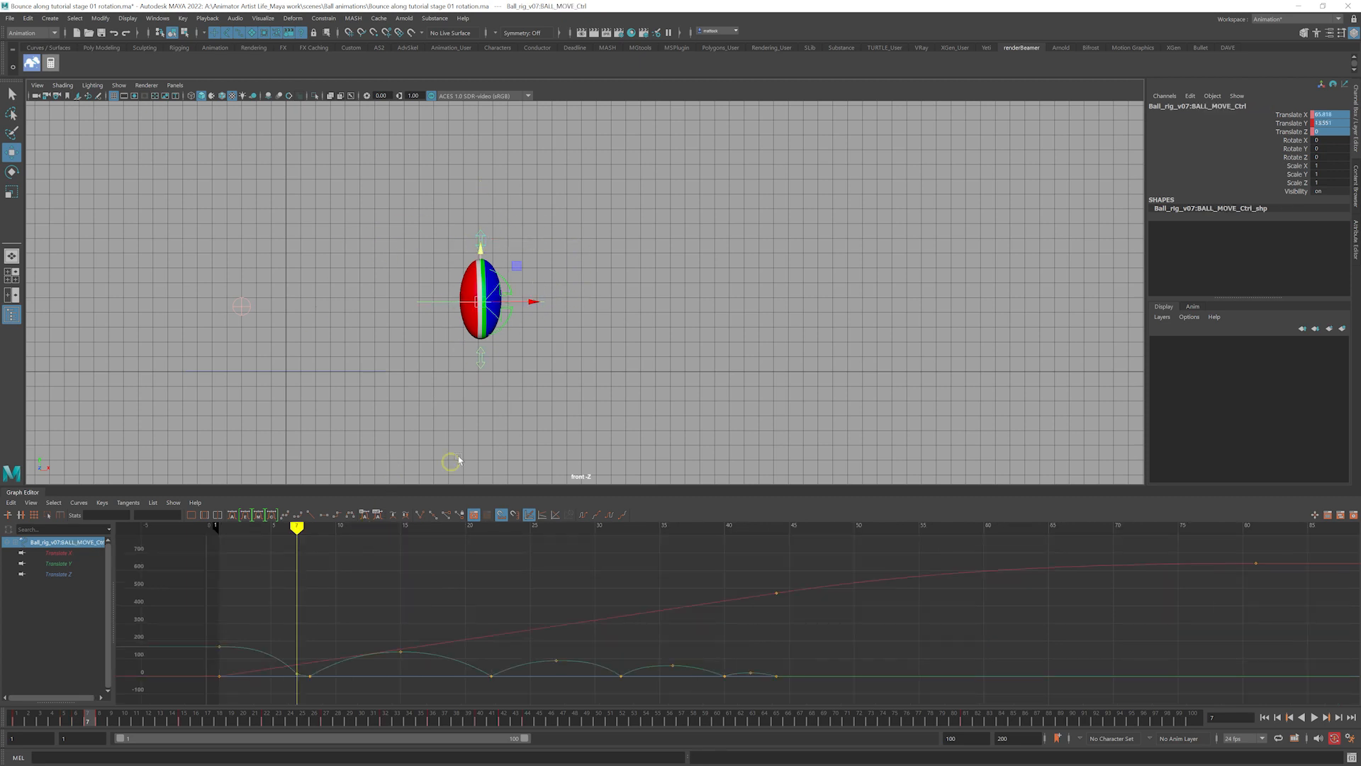
pyautogui.keyDown('alt'); pyautogui.moveTo(285, 612); pyautogui.dragTo(444, 592, button='middle'); pyautogui.keyUp('alt')
pyautogui.scroll(5, 298, 629)
pyautogui.keyDown('alt'); pyautogui.moveTo(301, 637); pyautogui.dragTo(461, 583, button='middle'); pyautogui.keyUp('alt')
pyautogui.keyDown('alt'); pyautogui.moveTo(284, 593); pyautogui.dragTo(542, 602, button='middle'); pyautogui.keyUp('alt')
pyautogui.keyDown('alt'); pyautogui.moveTo(255, 599); pyautogui.dragTo(532, 599, button='middle'); pyautogui.keyUp('alt')
pyautogui.moveTo(491, 251); pyautogui.dragTo(480, 283)
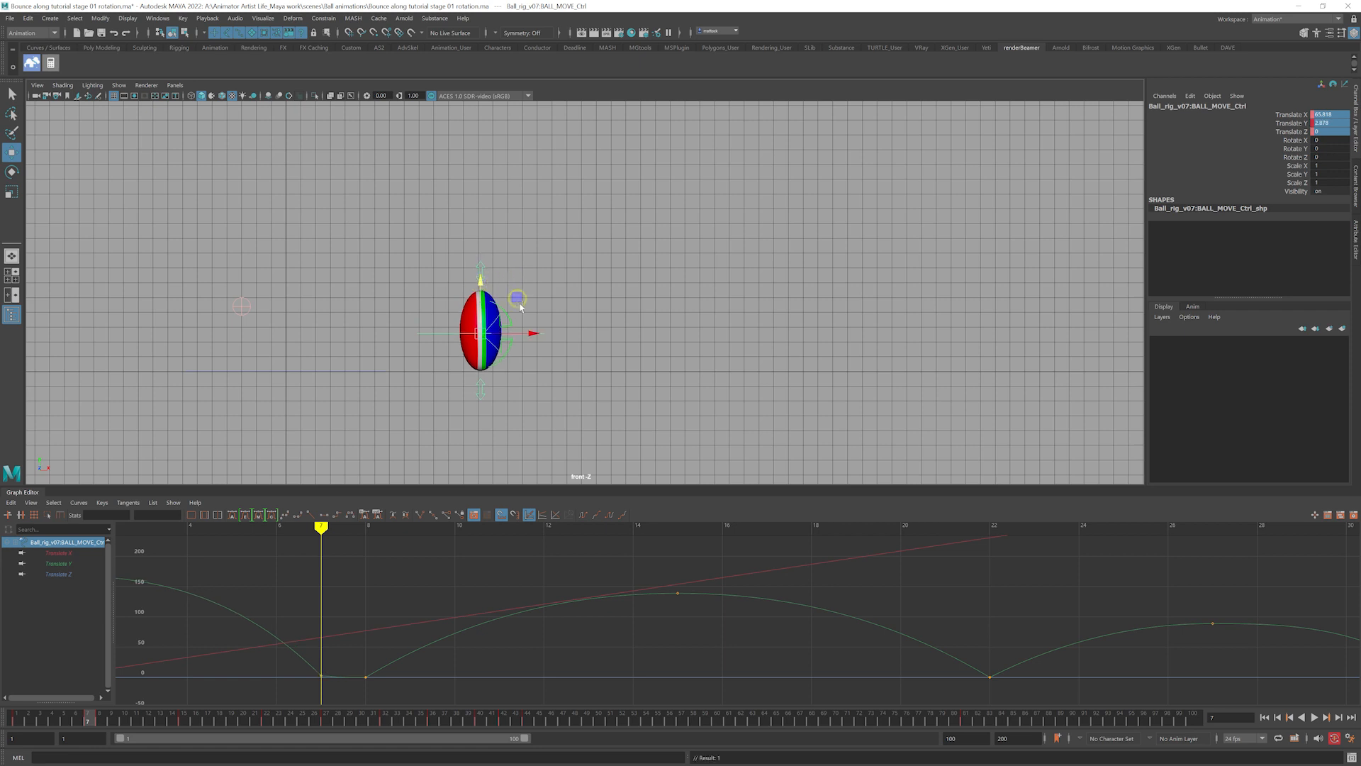
# Examine the ball's fall, stretch and squash across the frames leading up to frame 8
pyautogui.moveTo(320, 527)
pyautogui.mouseDown()
pyautogui.moveTo(289, 527)
pyautogui.moveTo(344, 549)
pyautogui.moveTo(402, 543)
pyautogui.moveTo(278, 534)
pyautogui.mouseUp()
pyautogui.moveTo(543, 313)
pyautogui.keyDown('alt'); pyautogui.mouseDown(button='right')
pyautogui.moveTo(504, 321)
pyautogui.moveTo(380, 449)
pyautogui.mouseUp(button='right'); pyautogui.keyUp('alt')
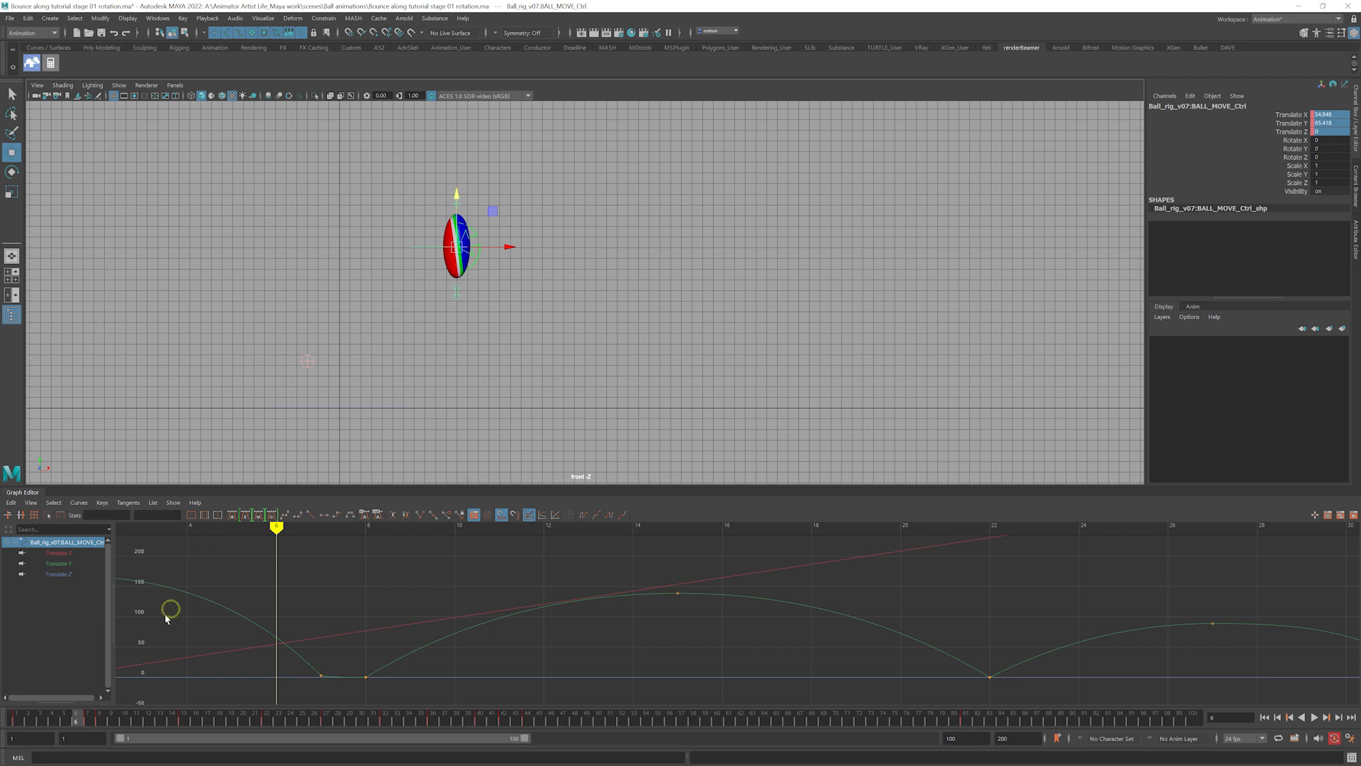
pyautogui.click(21, 720)
pyautogui.moveTo(21, 720); pyautogui.dragTo(96, 734)
pyautogui.keyDown('alt'); pyautogui.moveTo(368, 369); pyautogui.dragTo(387, 292, button='middle'); pyautogui.keyUp('alt')
pyautogui.keyDown('alt'); pyautogui.moveTo(386, 292); pyautogui.dragTo(494, 343, button='right'); pyautogui.keyUp('alt')
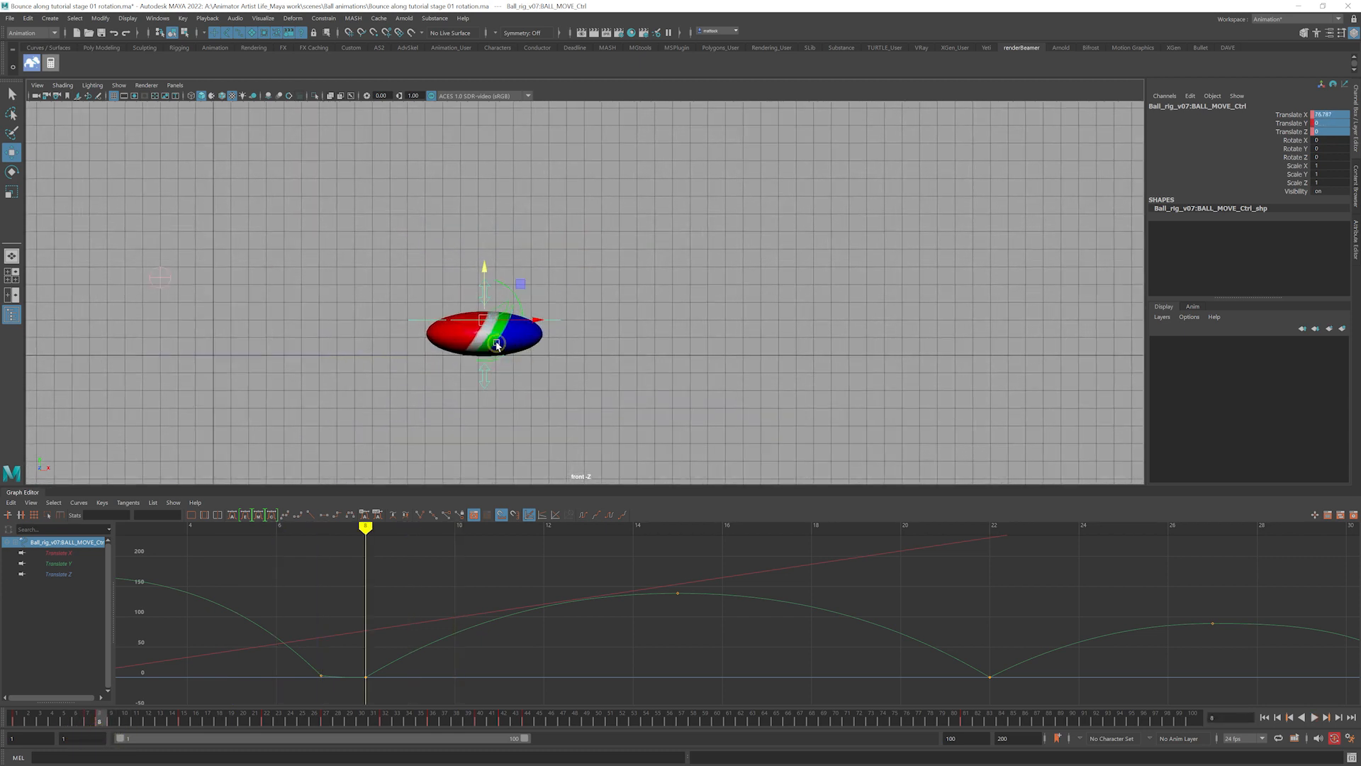
pyautogui.keyDown('alt'); pyautogui.moveTo(495, 343); pyautogui.dragTo(585, 404, button='middle'); pyautogui.keyUp('alt')
# Stretch the ball at frame 9 by raising the top squash control and lowering the bottom one to a Translate Y of about -5.2
pyautogui.moveTo(81, 728); pyautogui.dragTo(116, 730)
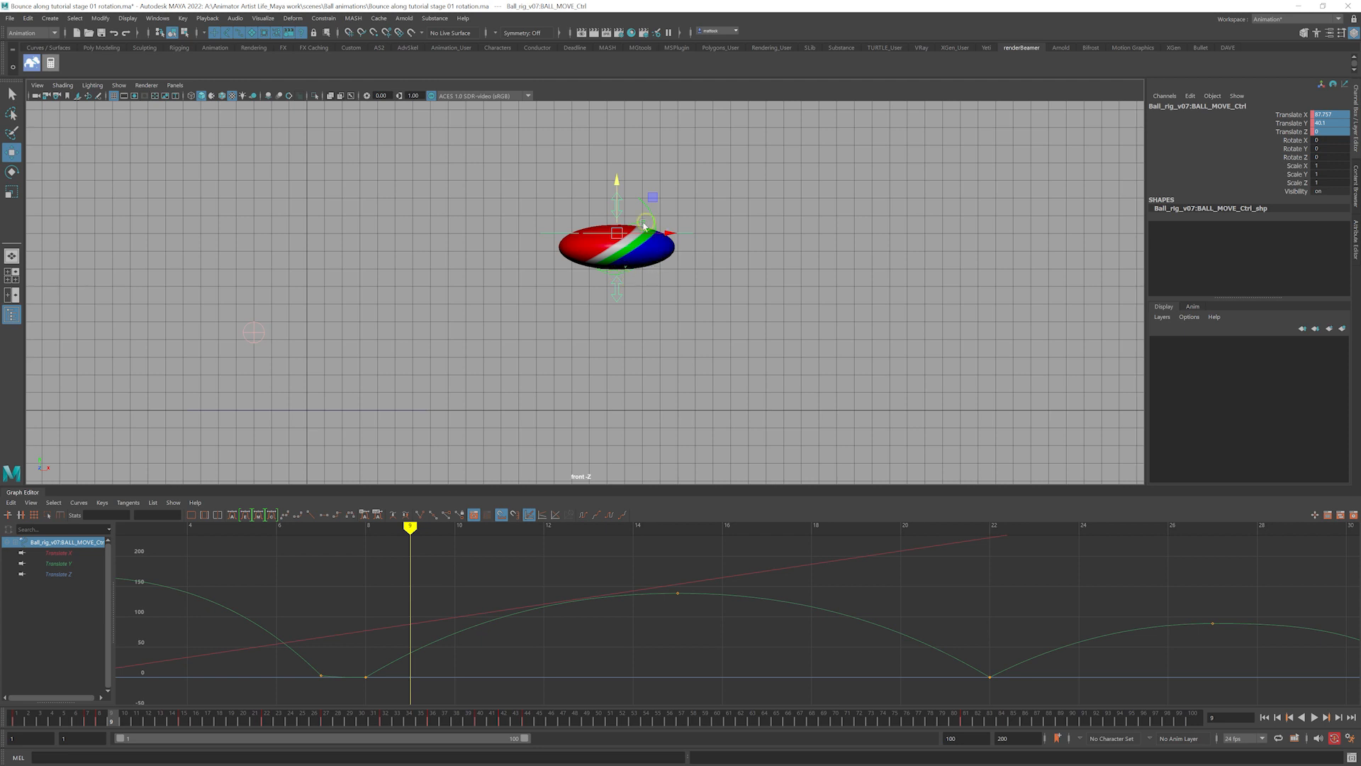
pyautogui.click(569, 198)
pyautogui.click(618, 205)
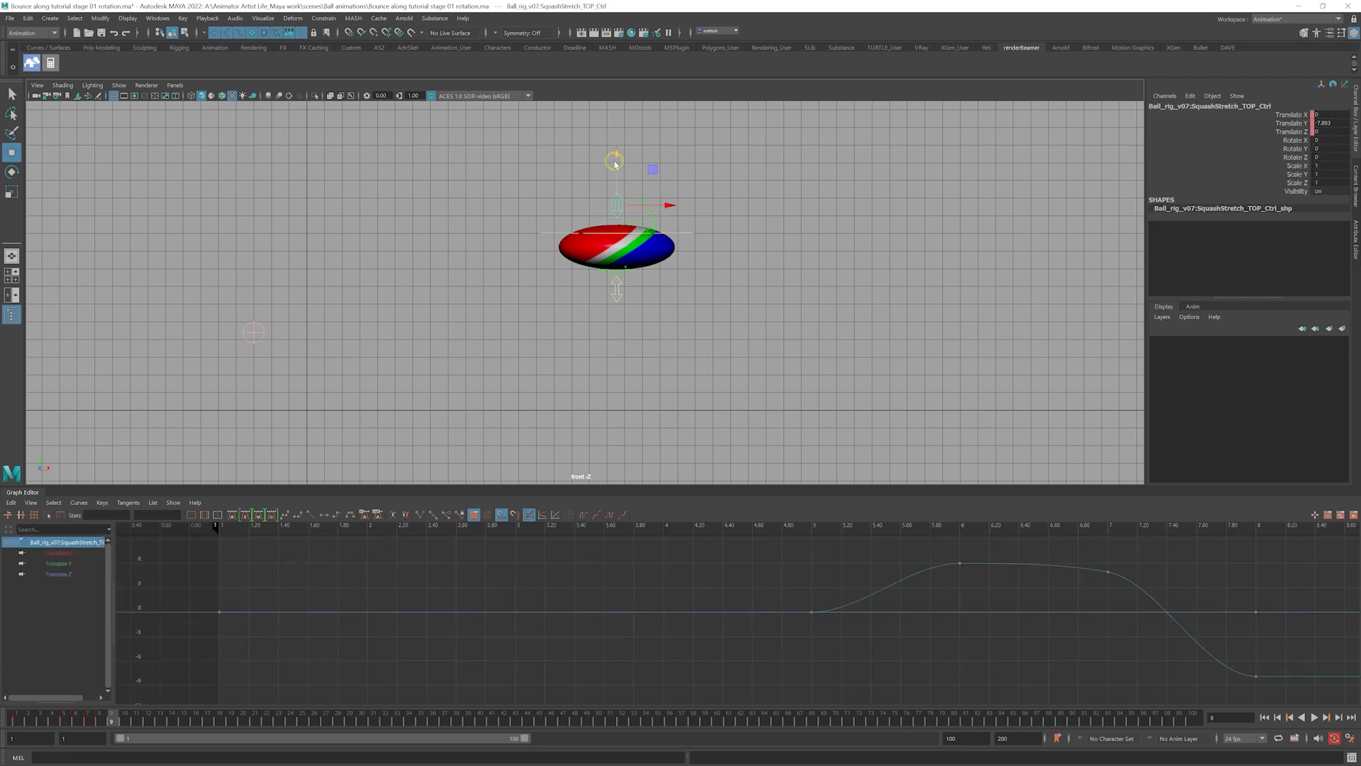
pyautogui.moveTo(618, 156); pyautogui.dragTo(623, 117)
pyautogui.click(617, 290)
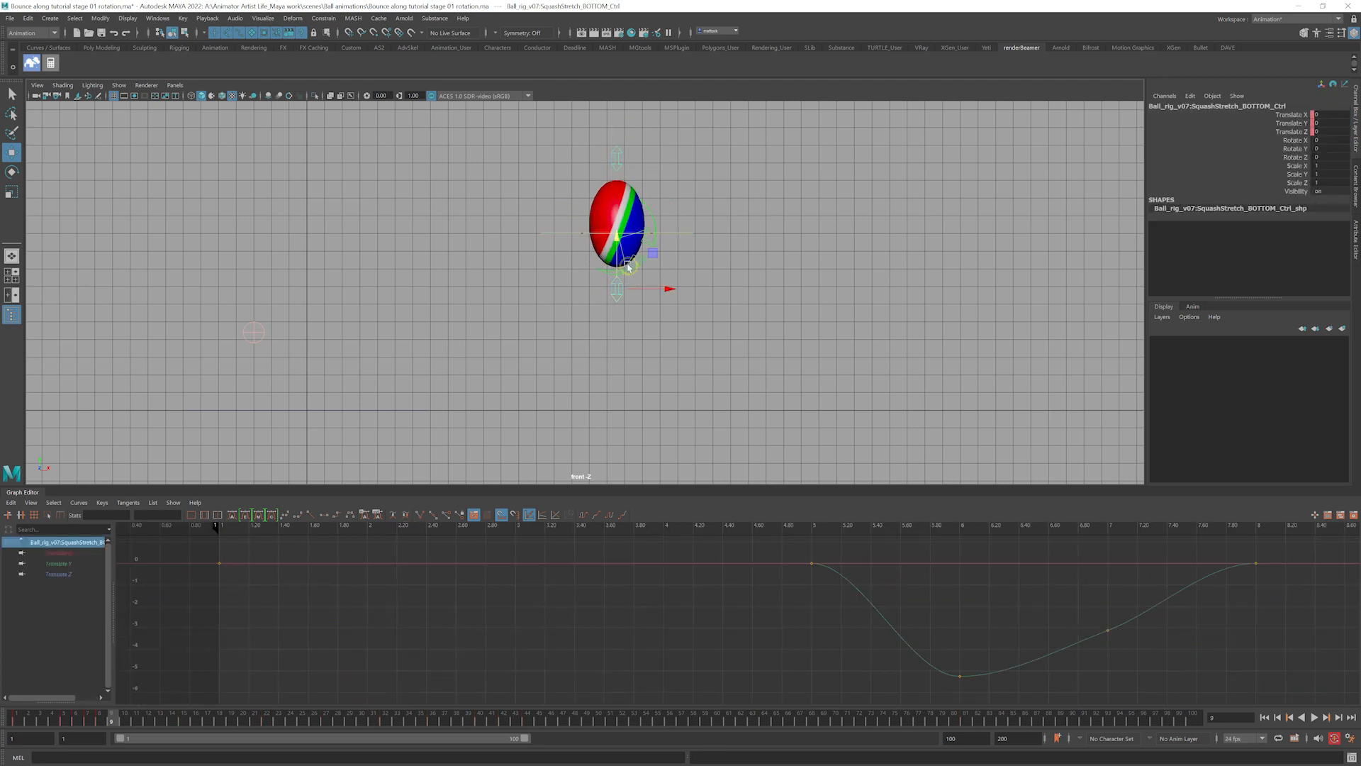
pyautogui.moveTo(620, 243); pyautogui.dragTo(664, 262)
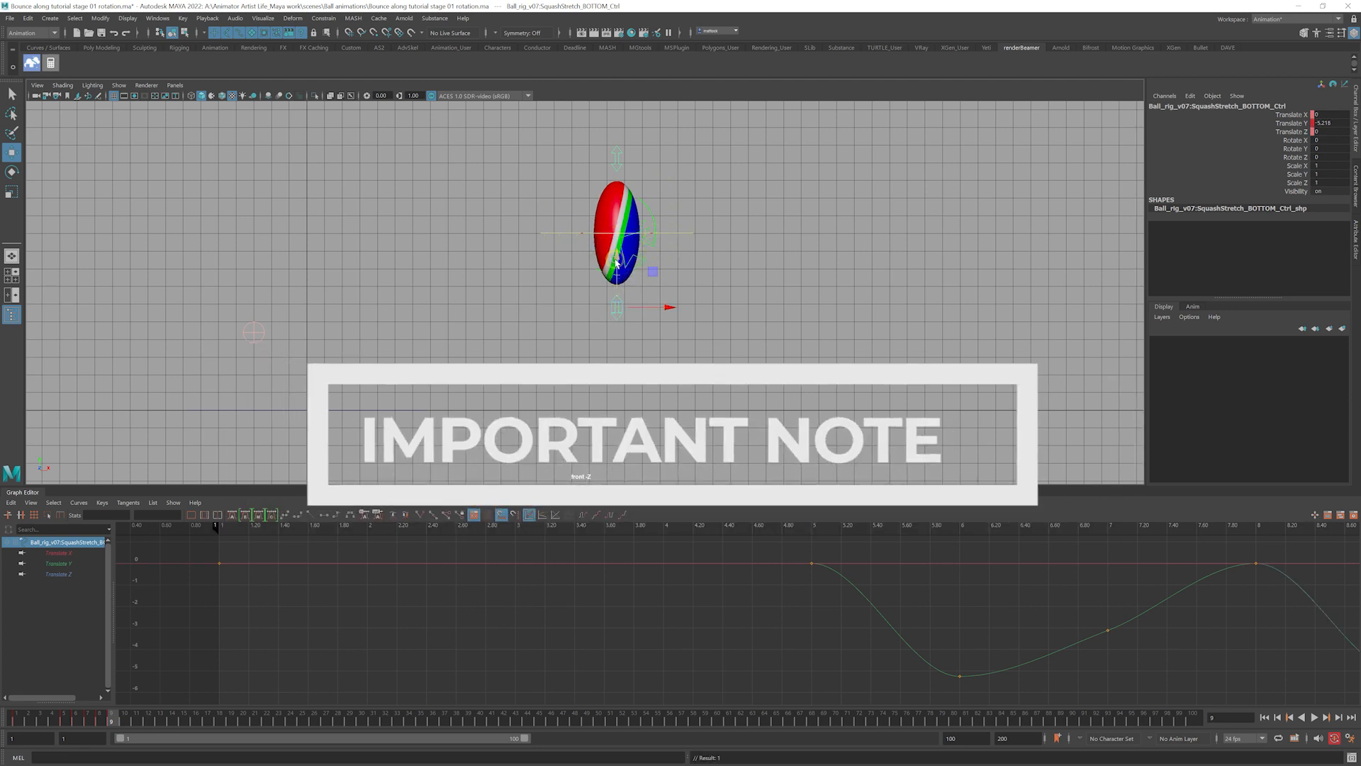
# Try shifting the stretched ball upward at frame 9 by setting the bottom control's Translate Y to about 2 and the top one's to about 13.7
pyautogui.moveTo(616, 257); pyautogui.dragTo(614, 229)
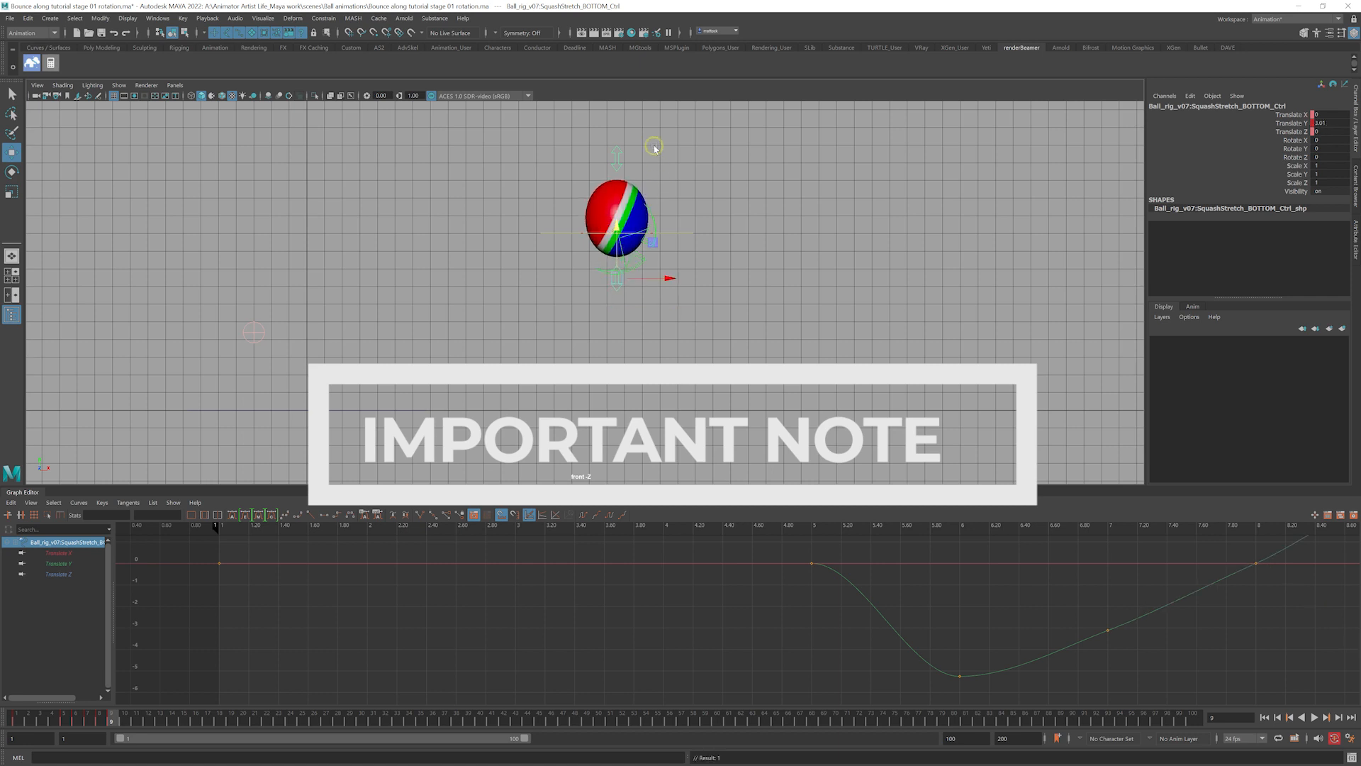
pyautogui.click(618, 151)
pyautogui.moveTo(616, 115); pyautogui.dragTo(617, 86)
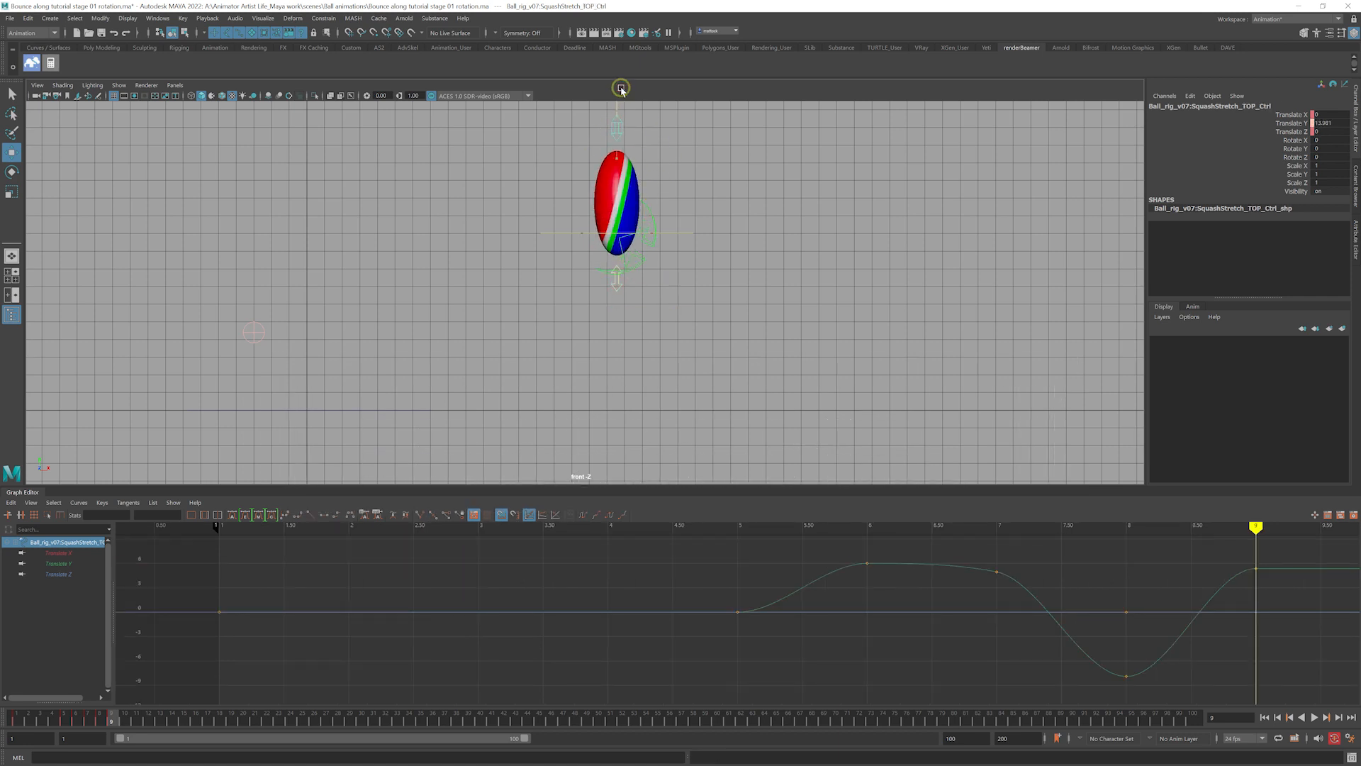
pyautogui.click(680, 236)
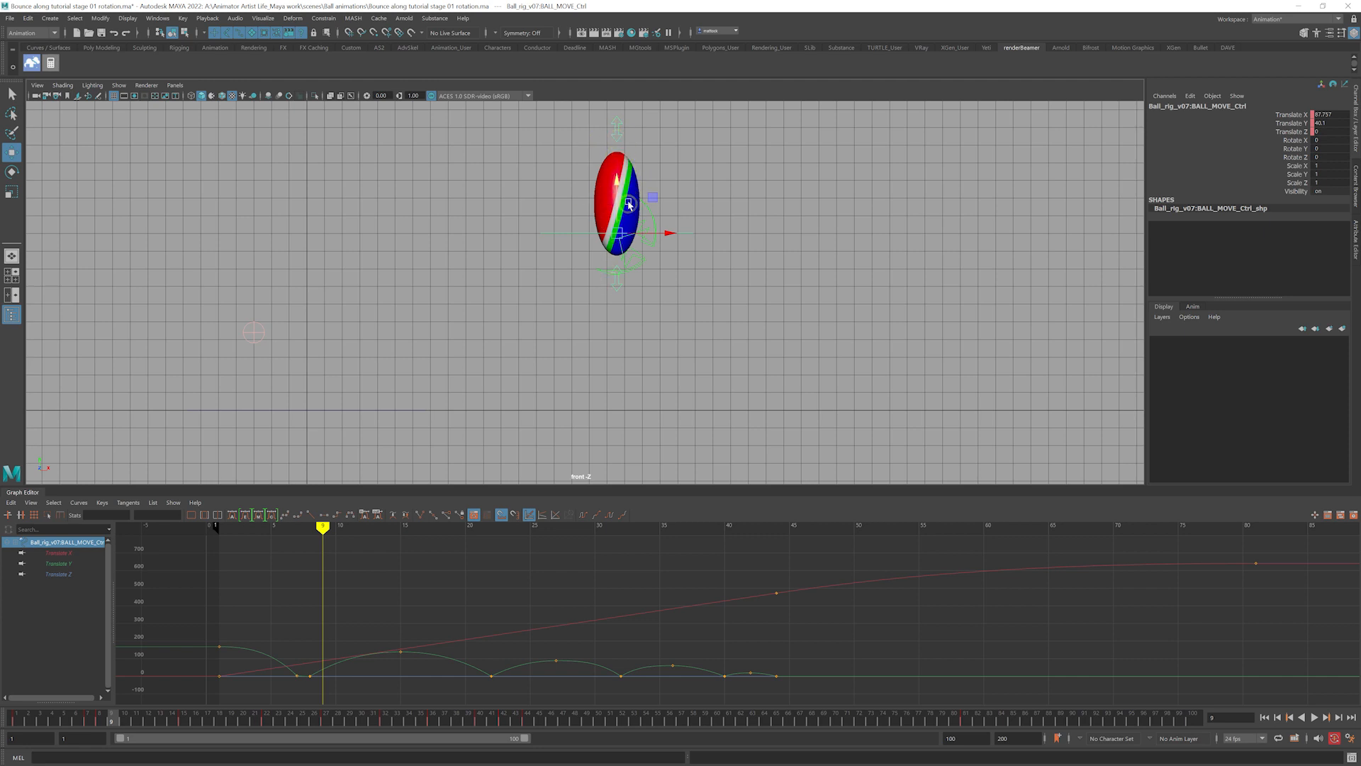
# Recentre the stretch around the ball's move control at frame 9, lowering the bottom control and setting the top one's Translate Y to about 3.7
pyautogui.moveTo(609, 285); pyautogui.dragTo(626, 298)
pyautogui.moveTo(616, 230); pyautogui.dragTo(617, 257)
pyautogui.moveTo(631, 114); pyautogui.dragTo(619, 180)
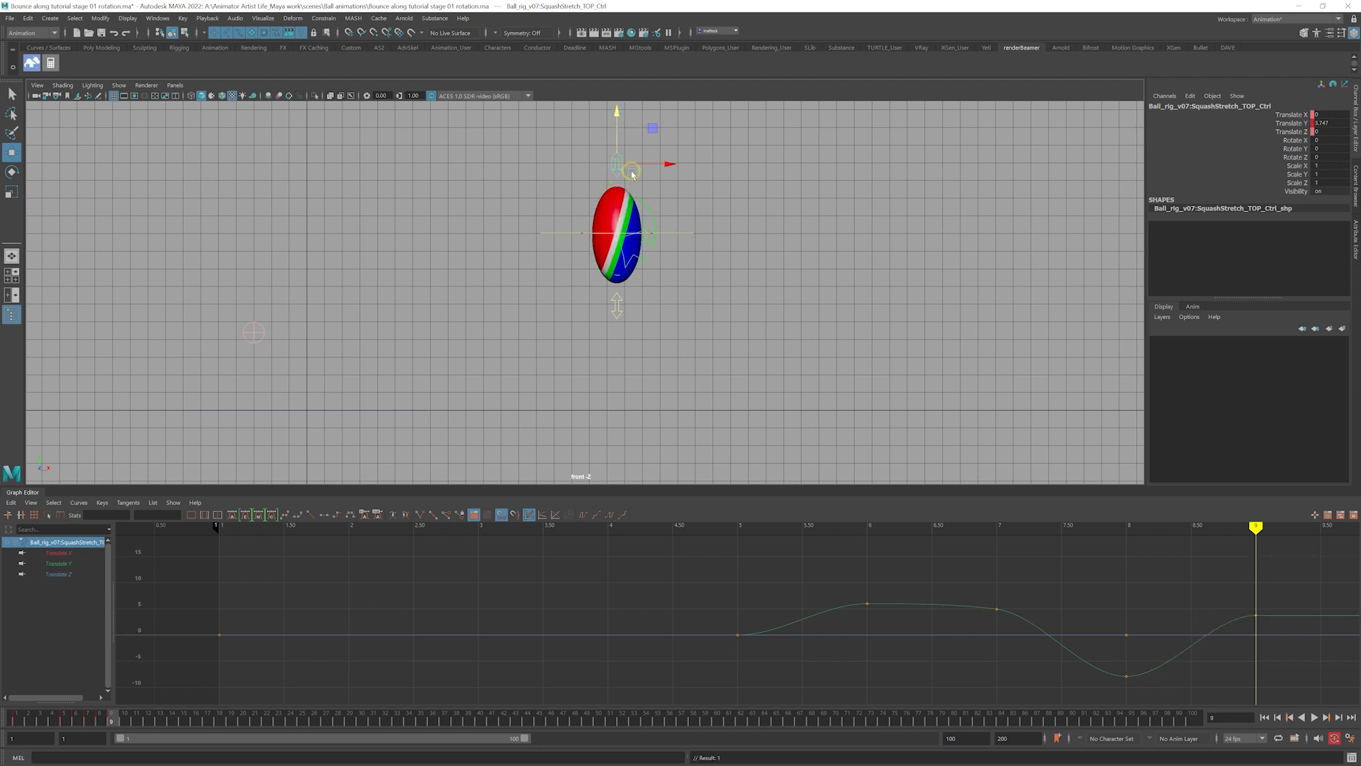
# Try raising the ball's move control and lowering the top squash control at frame 9, undoing each change
pyautogui.click(682, 227)
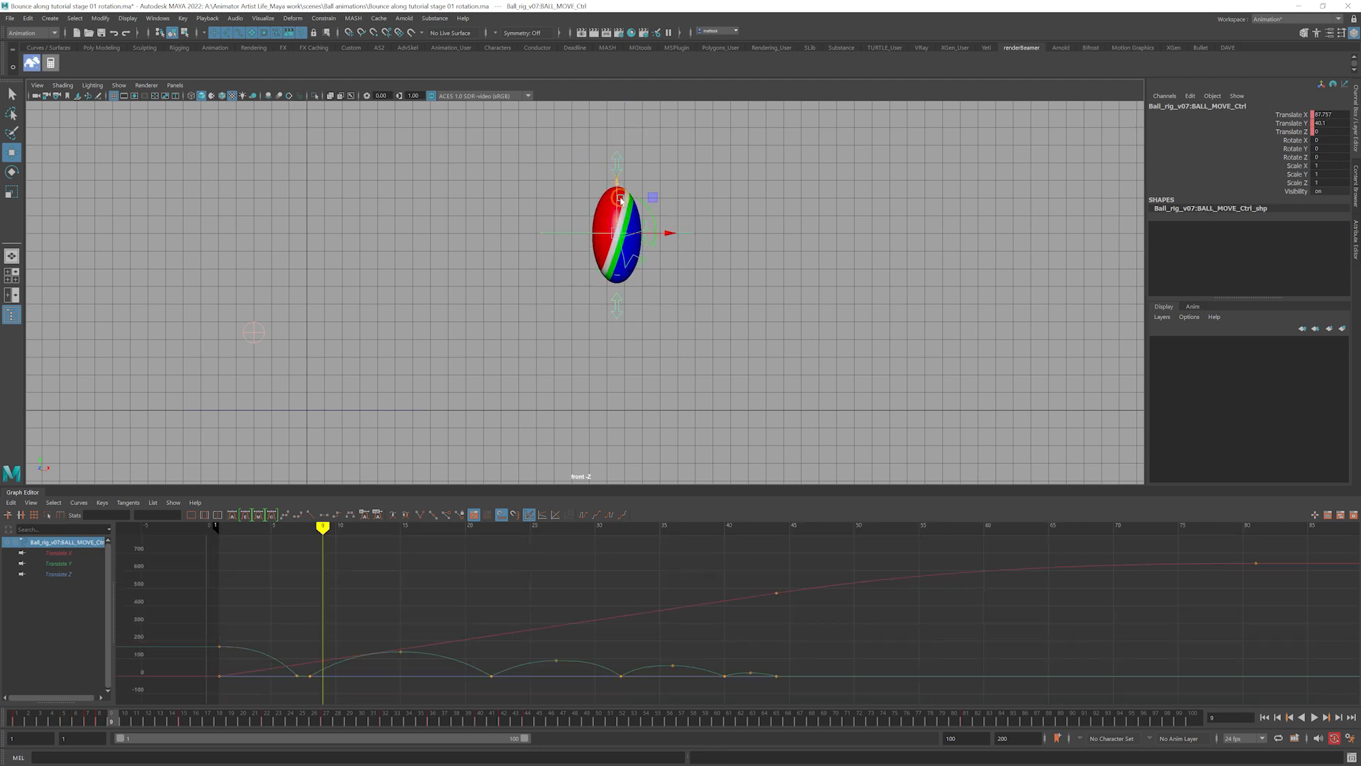
pyautogui.moveTo(614, 182)
pyautogui.mouseDown()
pyautogui.moveTo(612, 237)
pyautogui.moveTo(612, 163)
pyautogui.mouseUp()
pyautogui.hotkey('ctrl', 'z')
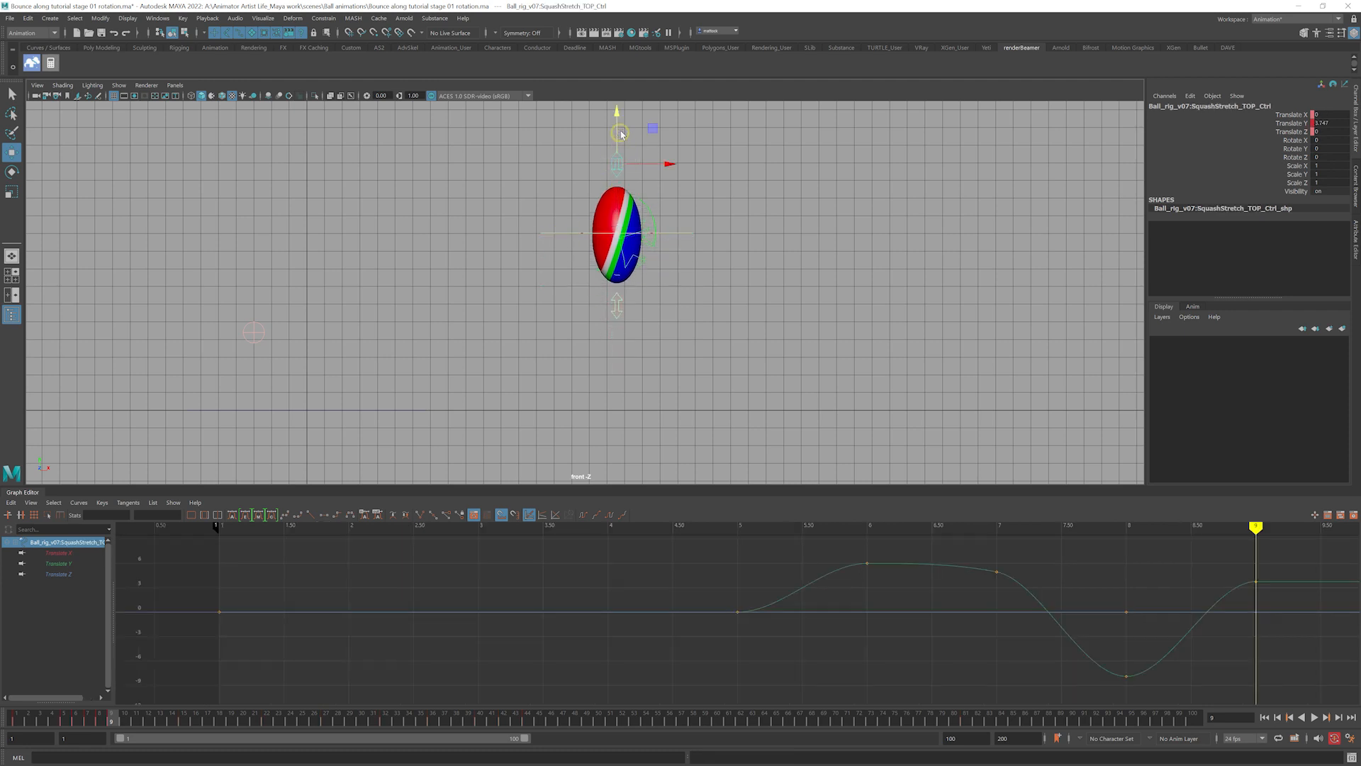
pyautogui.moveTo(620, 115)
pyautogui.mouseDown()
pyautogui.moveTo(626, 97)
pyautogui.moveTo(622, 140)
pyautogui.mouseUp()
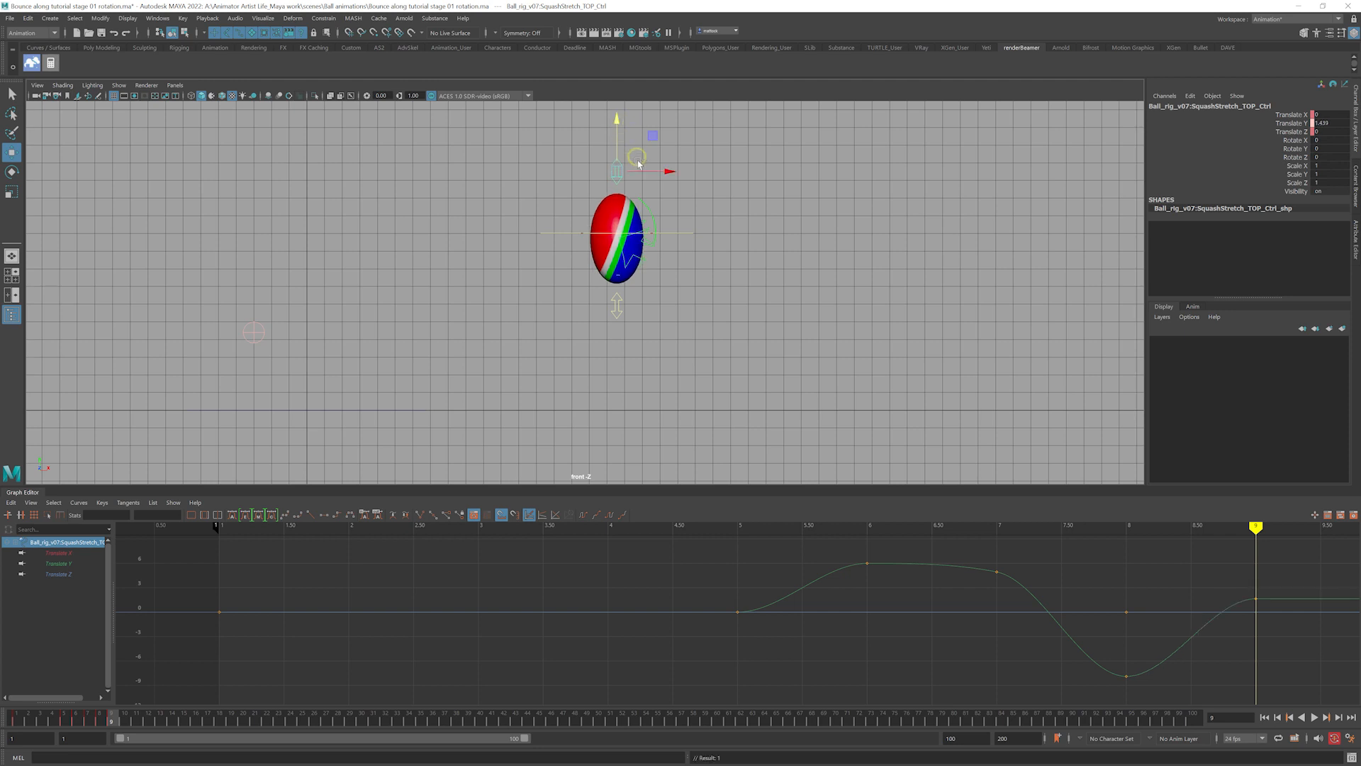
pyautogui.hotkey('ctrl', 'z')
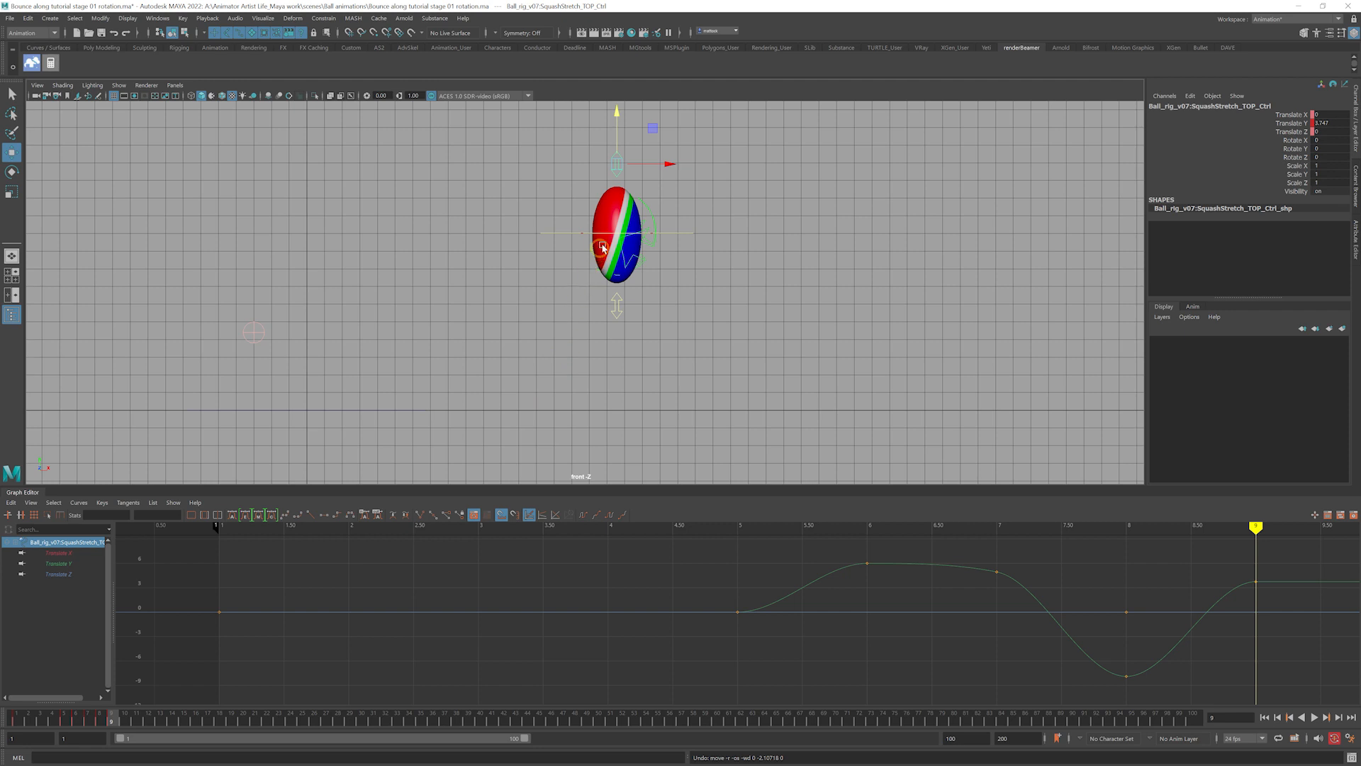
# Refine the frame 9 stretch by lowering the bottom control slightly and raising the top control to a Translate Y of about 4.7
pyautogui.click(615, 312)
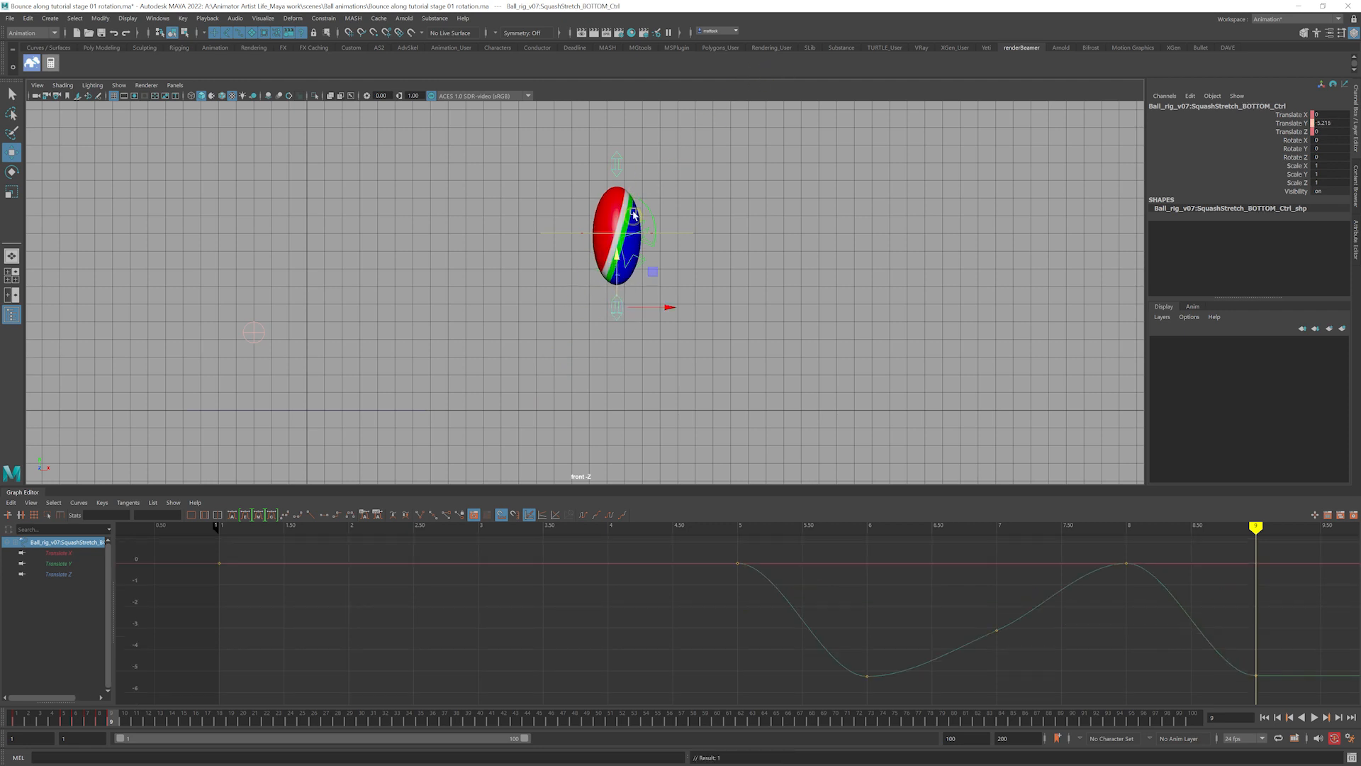
pyautogui.click(616, 138)
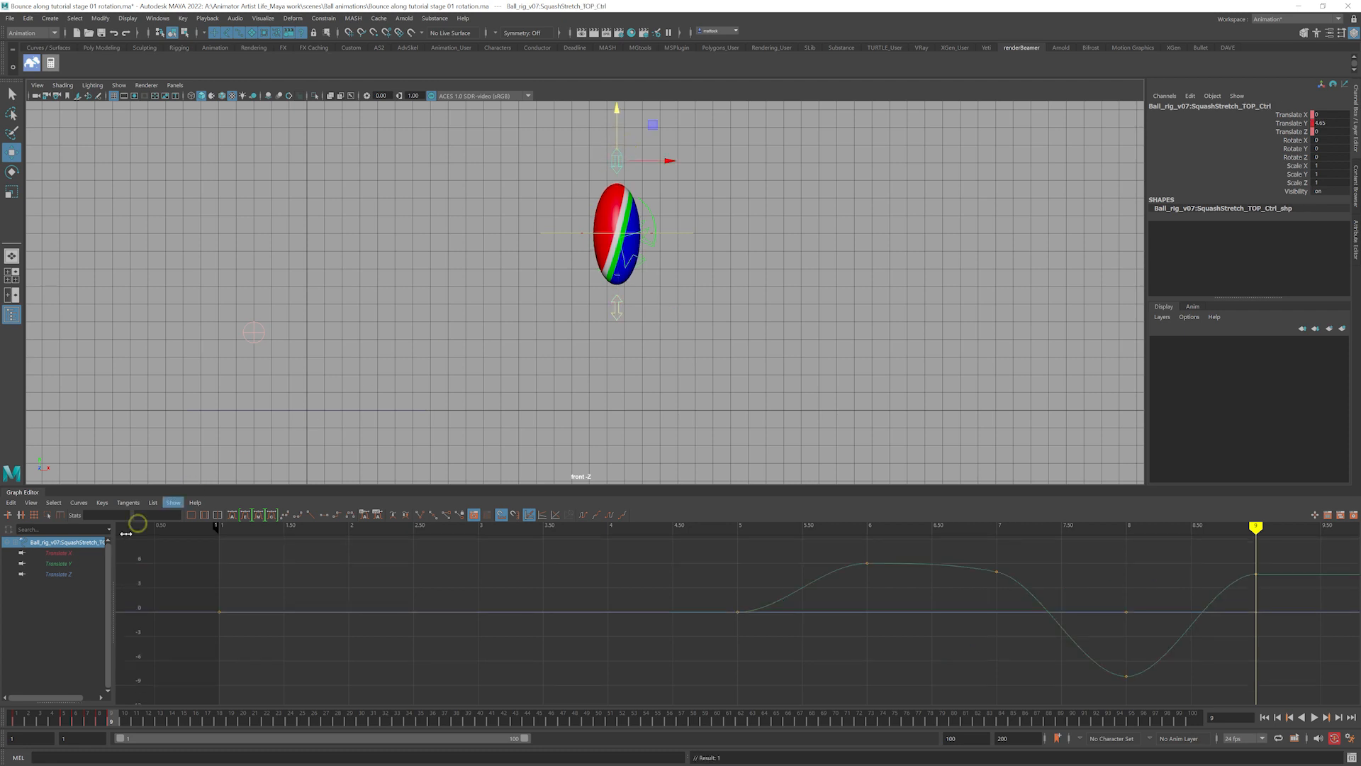
# Return the ball to its round shape at frame 11 by setting both squash controls' Translate X, Y and Z to 0
pyautogui.moveTo(112, 717)
pyautogui.mouseDown()
pyautogui.moveTo(40, 717)
pyautogui.moveTo(115, 733)
pyautogui.mouseUp()
pyautogui.keyDown('alt'); pyautogui.moveTo(745, 305); pyautogui.dragTo(651, 286, button='right'); pyautogui.keyUp('alt')
pyautogui.keyDown('alt'); pyautogui.moveTo(651, 286); pyautogui.dragTo(545, 362, button='middle'); pyautogui.keyUp('alt')
pyautogui.moveTo(131, 718); pyautogui.dragTo(136, 719)
pyautogui.keyDown('alt'); pyautogui.moveTo(579, 295); pyautogui.dragTo(623, 377, button='middle'); pyautogui.keyUp('alt')
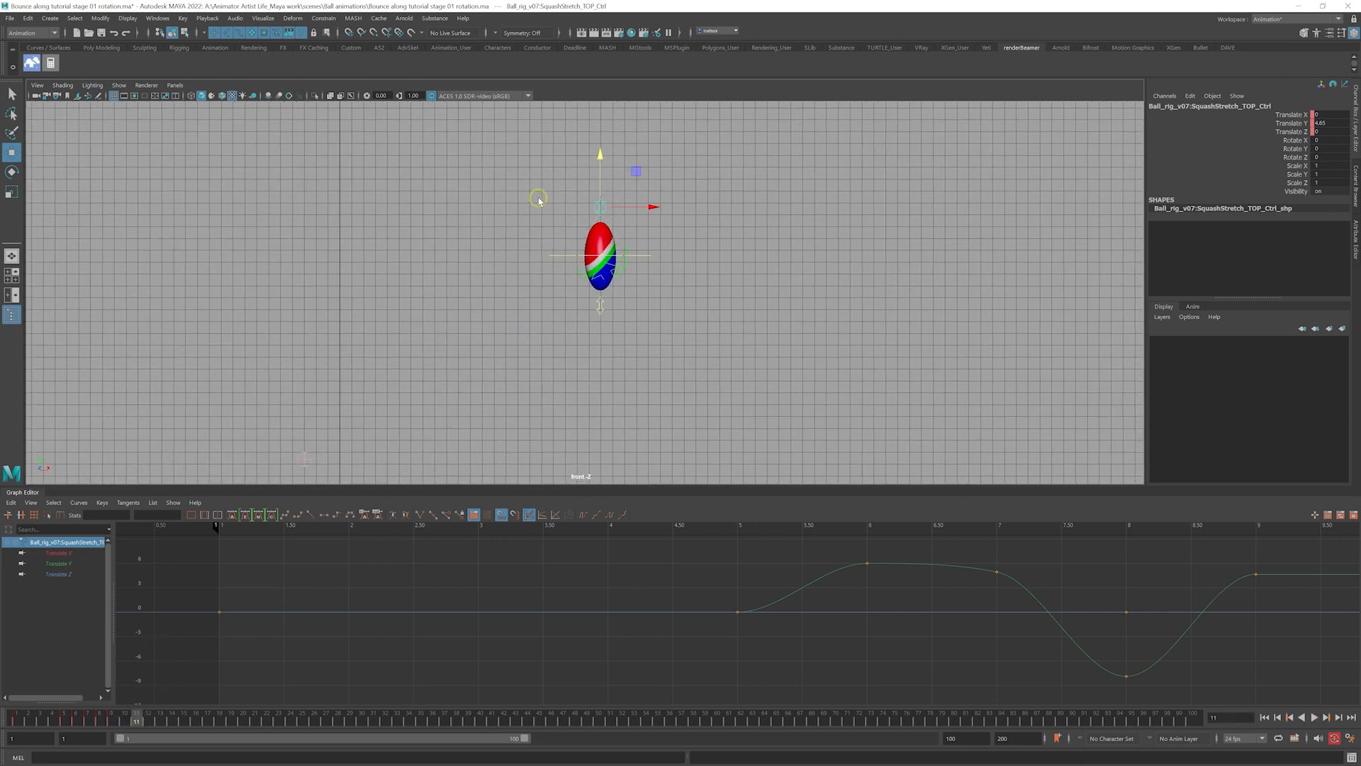
pyautogui.keyDown('shift'); pyautogui.click(584, 321); pyautogui.keyUp('shift')
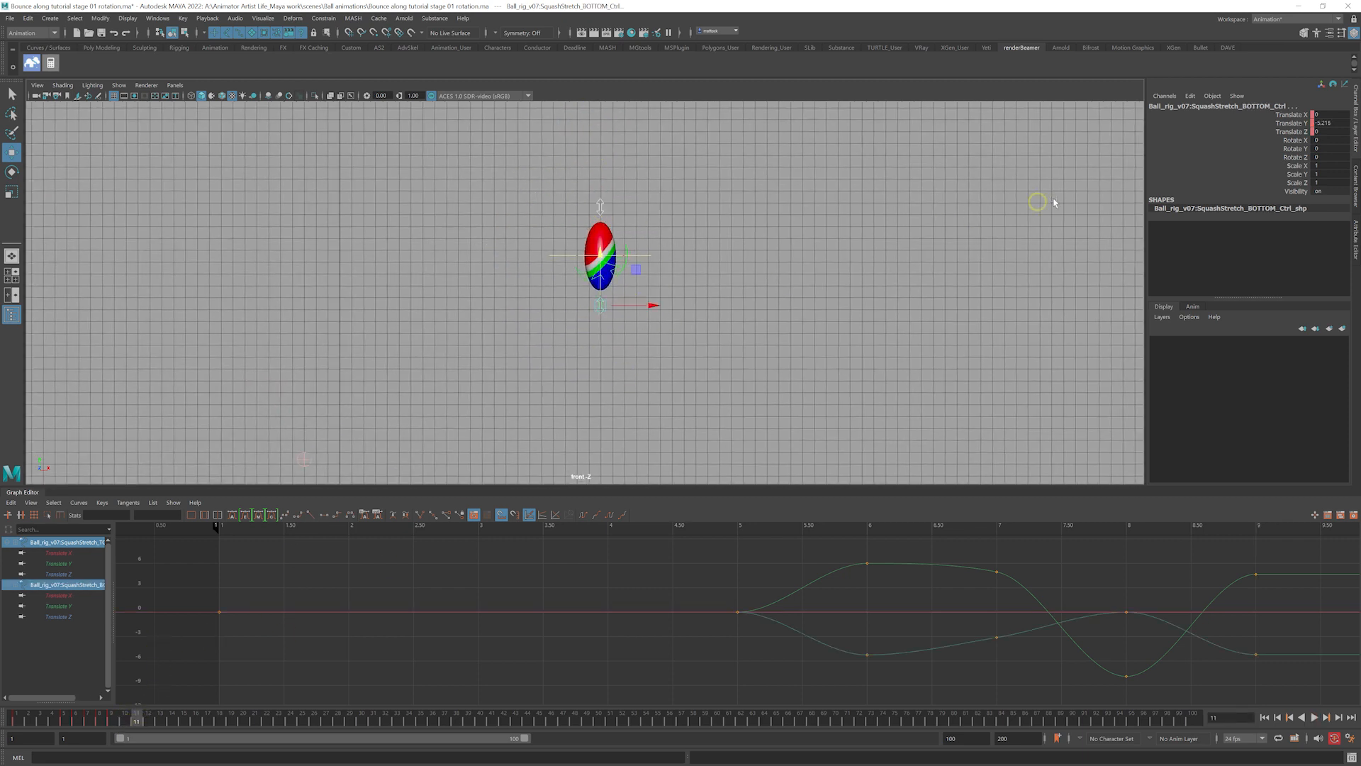
pyautogui.moveTo(1323, 115); pyautogui.dragTo(1323, 132)
pyautogui.press('Return')
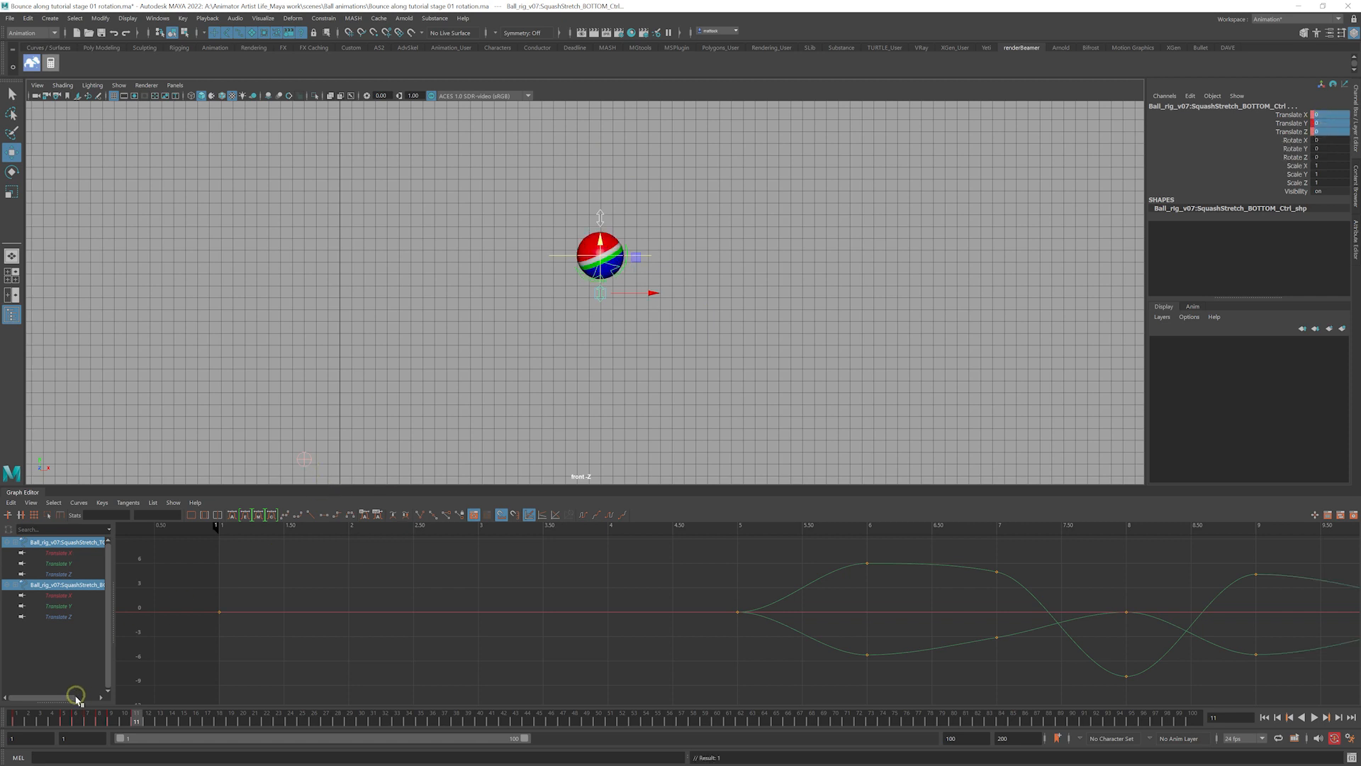
# Shorten the playback range to end at frame 39 and review the squash and stretch around the first bounce
pyautogui.moveTo(519, 737); pyautogui.dragTo(279, 738)
pyautogui.moveTo(26, 715); pyautogui.dragTo(269, 746)
pyautogui.keyDown('alt'); pyautogui.moveTo(650, 404); pyautogui.dragTo(605, 348, button='middle'); pyautogui.keyUp('alt')
pyautogui.moveTo(75, 722); pyautogui.dragTo(20, 719)
pyautogui.hotkey('alt', 'v')
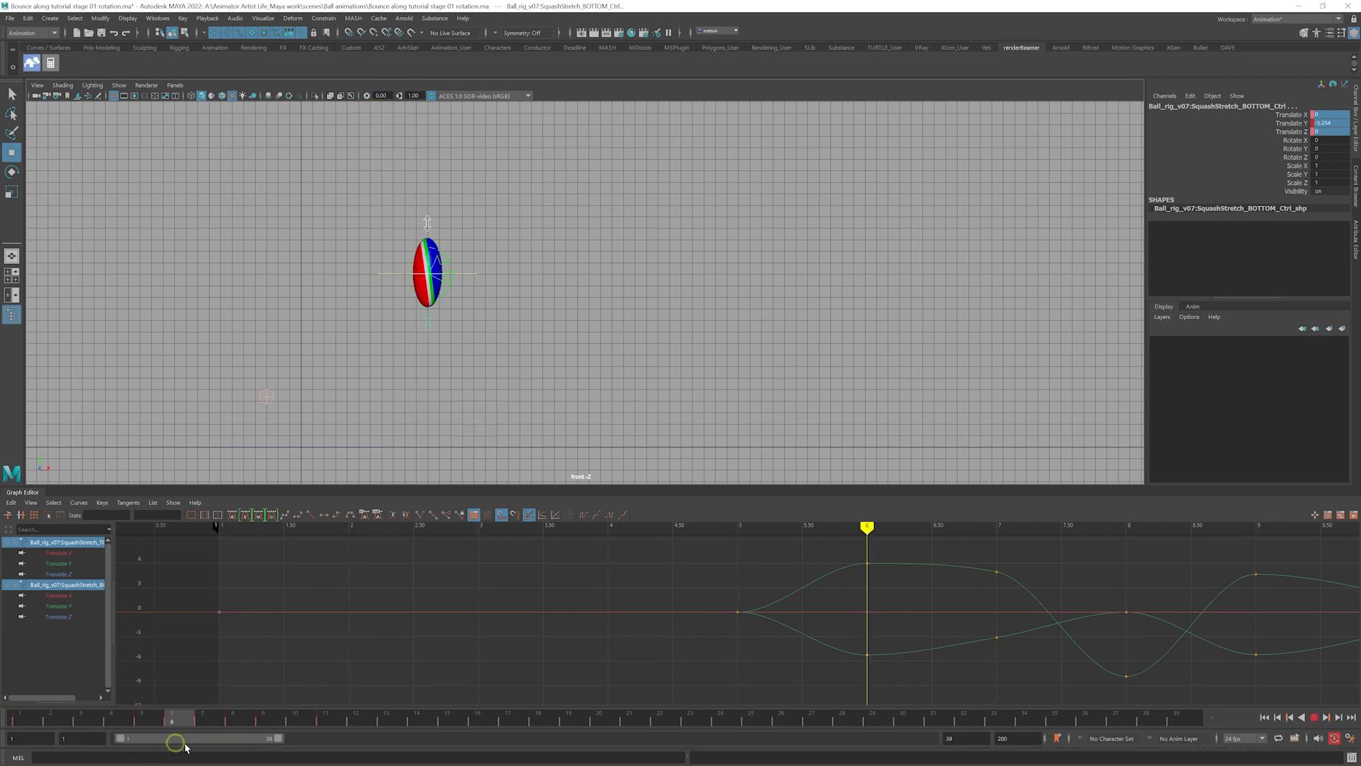
pyautogui.hotkey('alt', 'v')
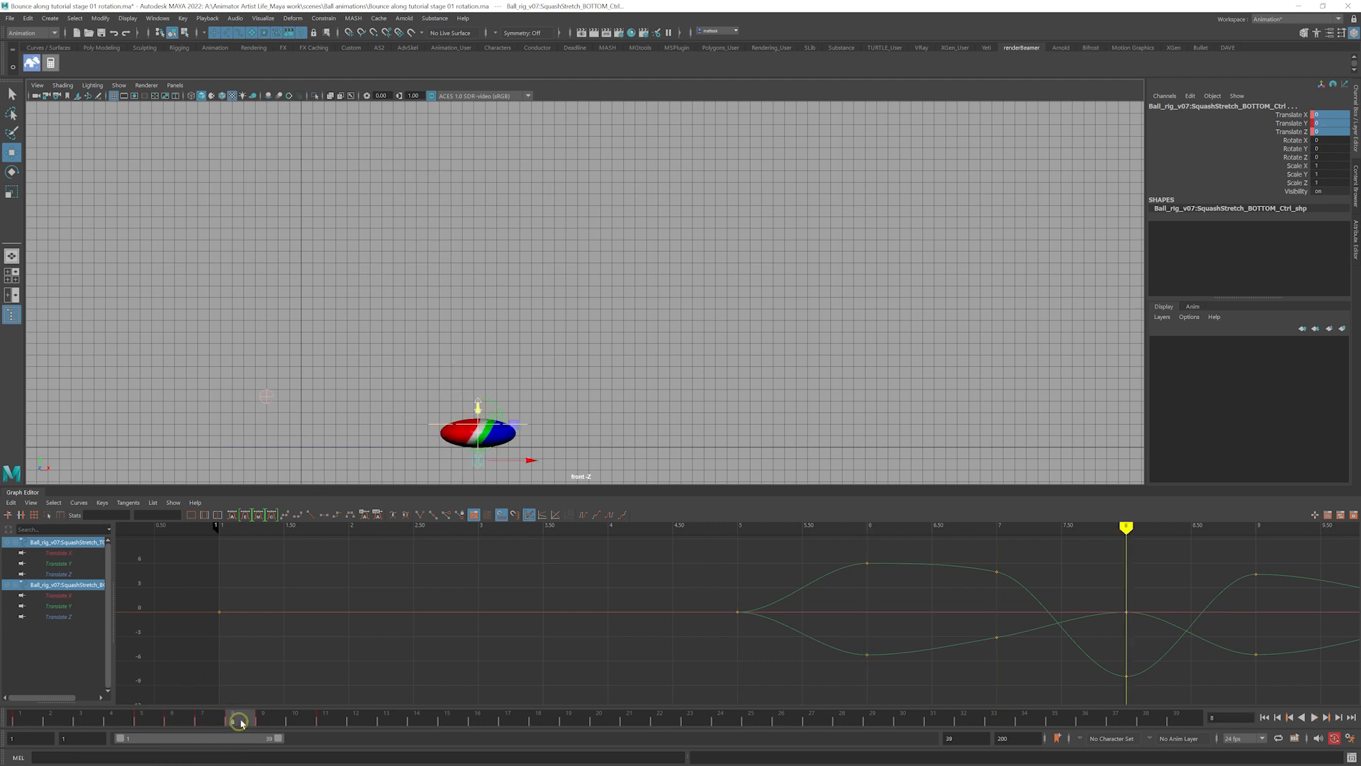
pyautogui.hotkey('alt', 'v')
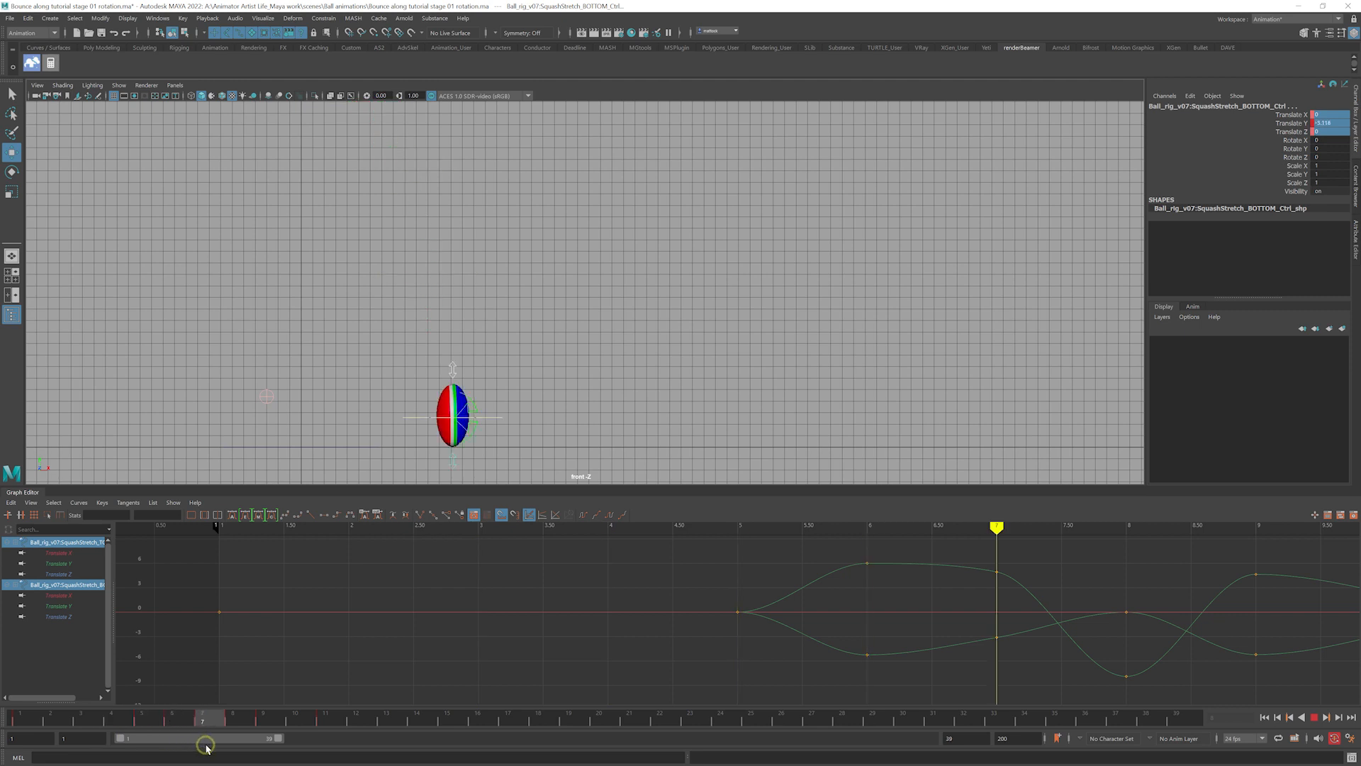
pyautogui.hotkey('alt', 'v')
pyautogui.click(192, 319)
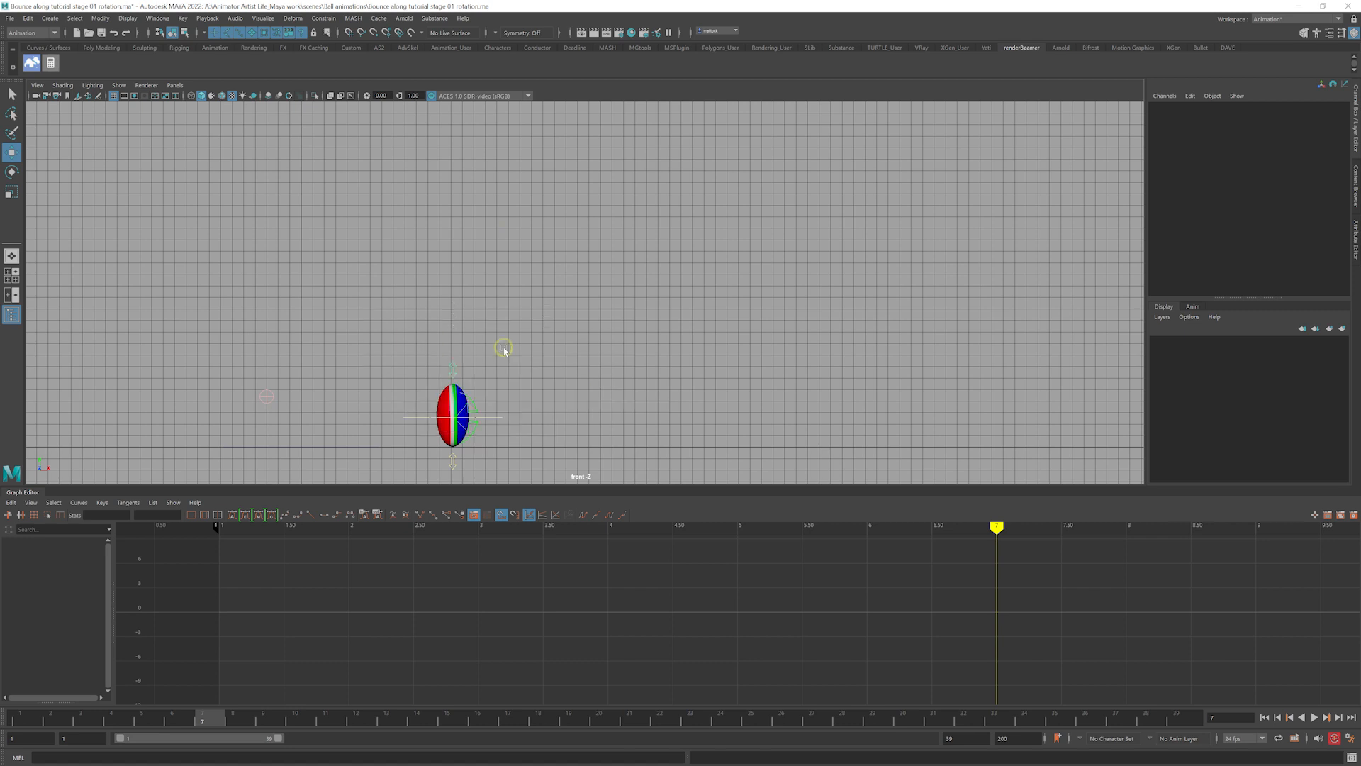
# Frame the stretched ball in the perspective view and select its SquashStretch_ROTATION_Ctrl control
pyautogui.press('space')
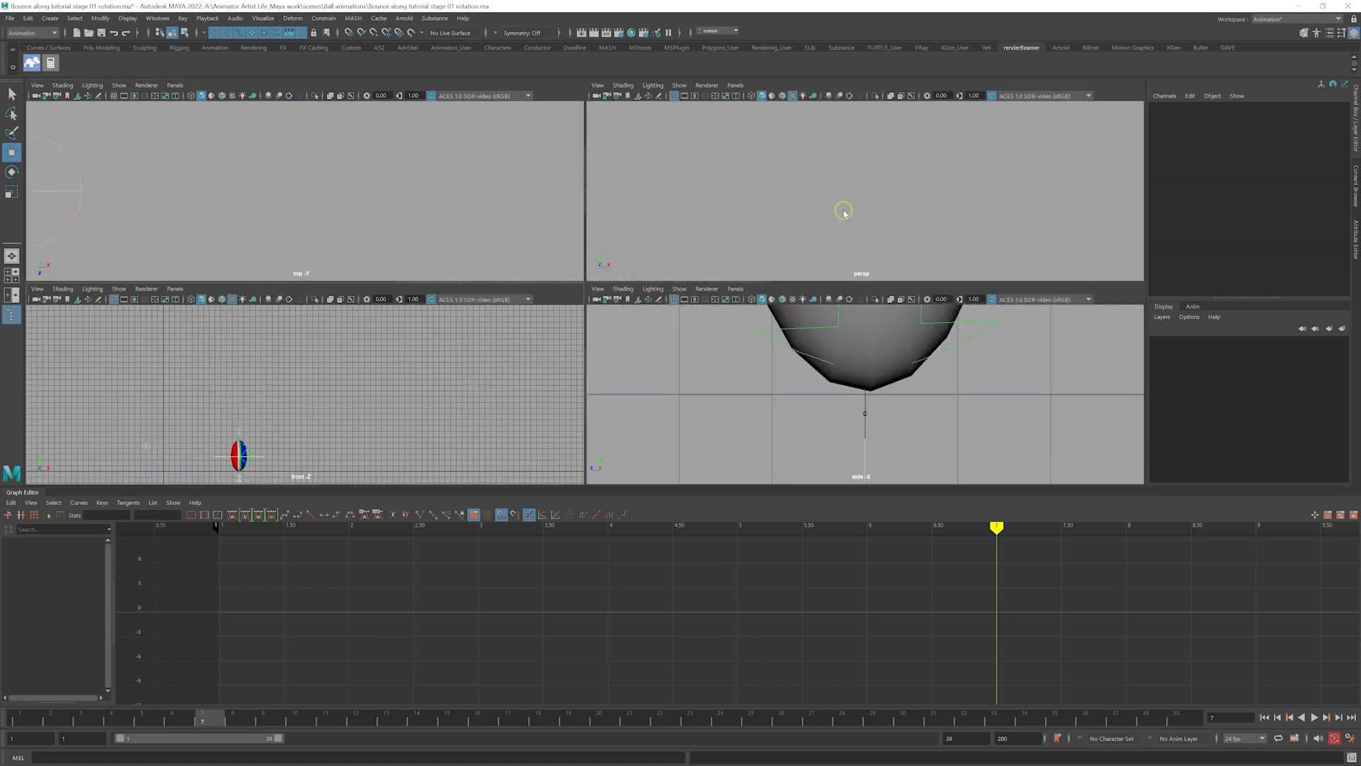
pyautogui.press('space')
pyautogui.press('f')
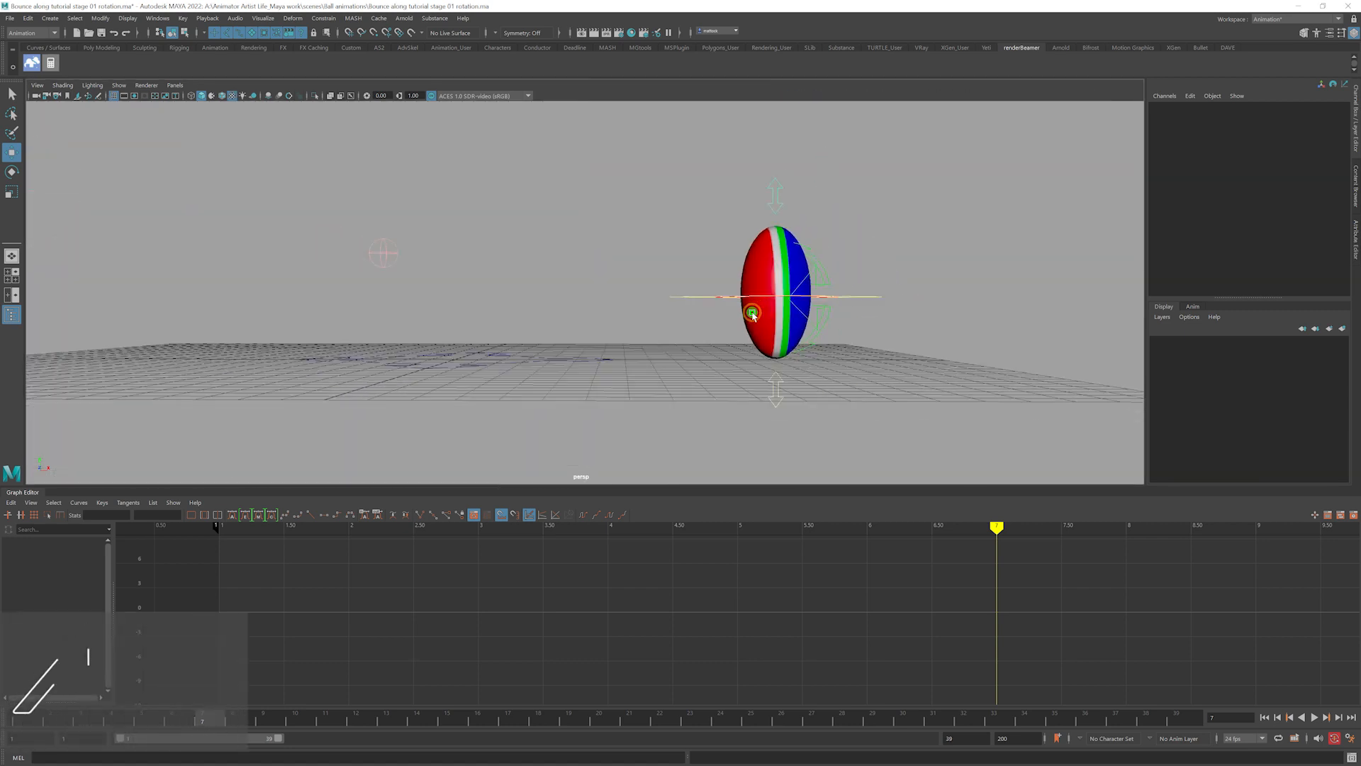
pyautogui.keyDown('alt'); pyautogui.moveTo(752, 312); pyautogui.dragTo(720, 337); pyautogui.keyUp('alt')
pyautogui.scroll(3, 722, 336)
pyautogui.click(762, 324)
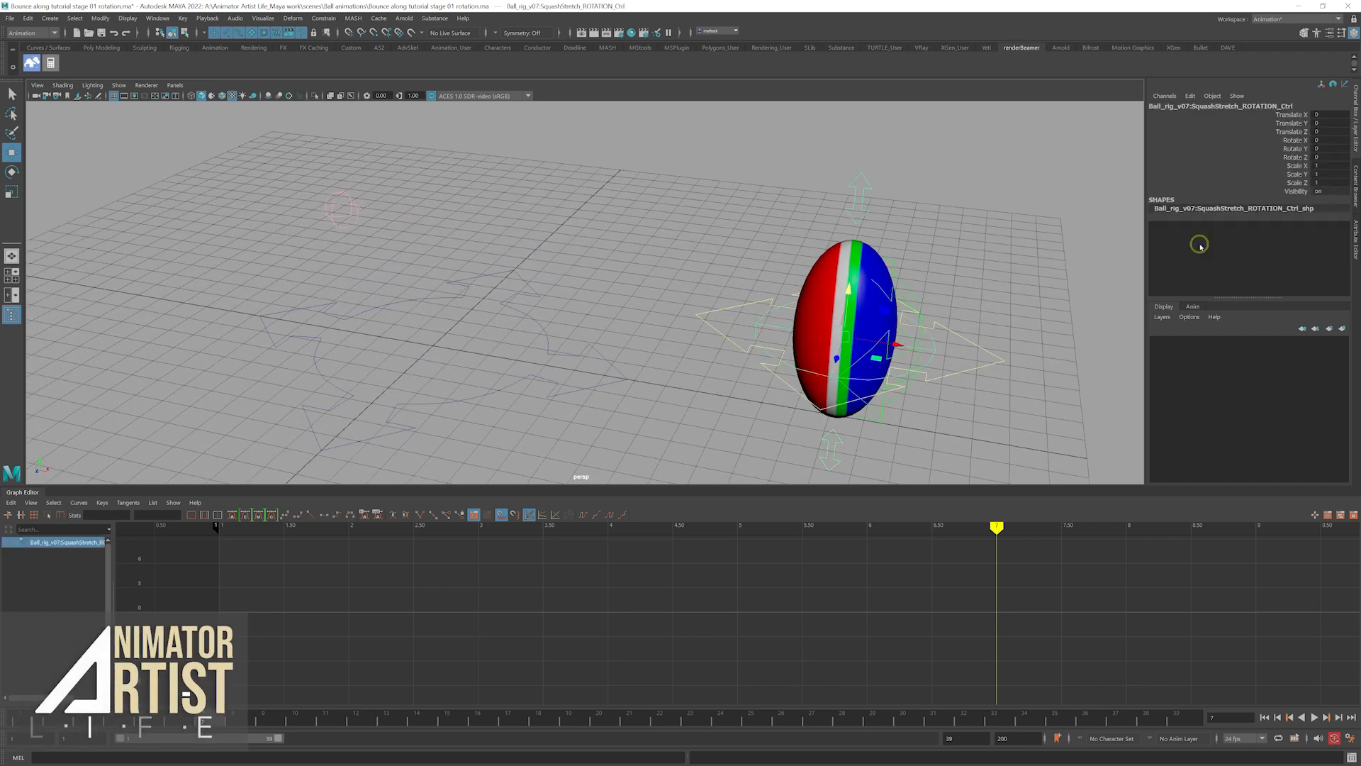
# Expand CONTROLS_Grp, MAIN_POSITION_Ctrl and BALL_MOVE_Ctrl in the Outliner to locate the SquashStretch_ROTATION_Ctrl in the rig hierarchy
pyautogui.moveTo(1360, 213); pyautogui.dragTo(1137, 144)
pyautogui.click(991, 232)
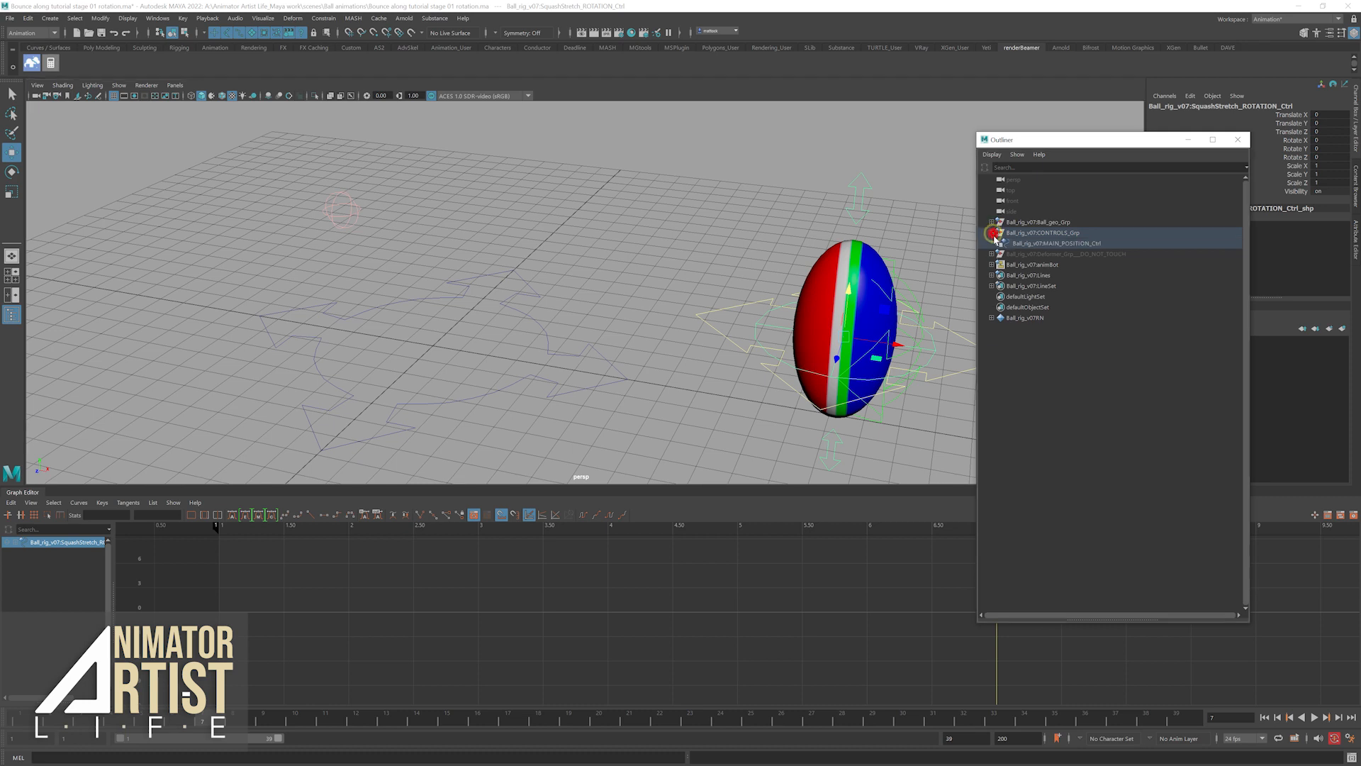
pyautogui.click(998, 243)
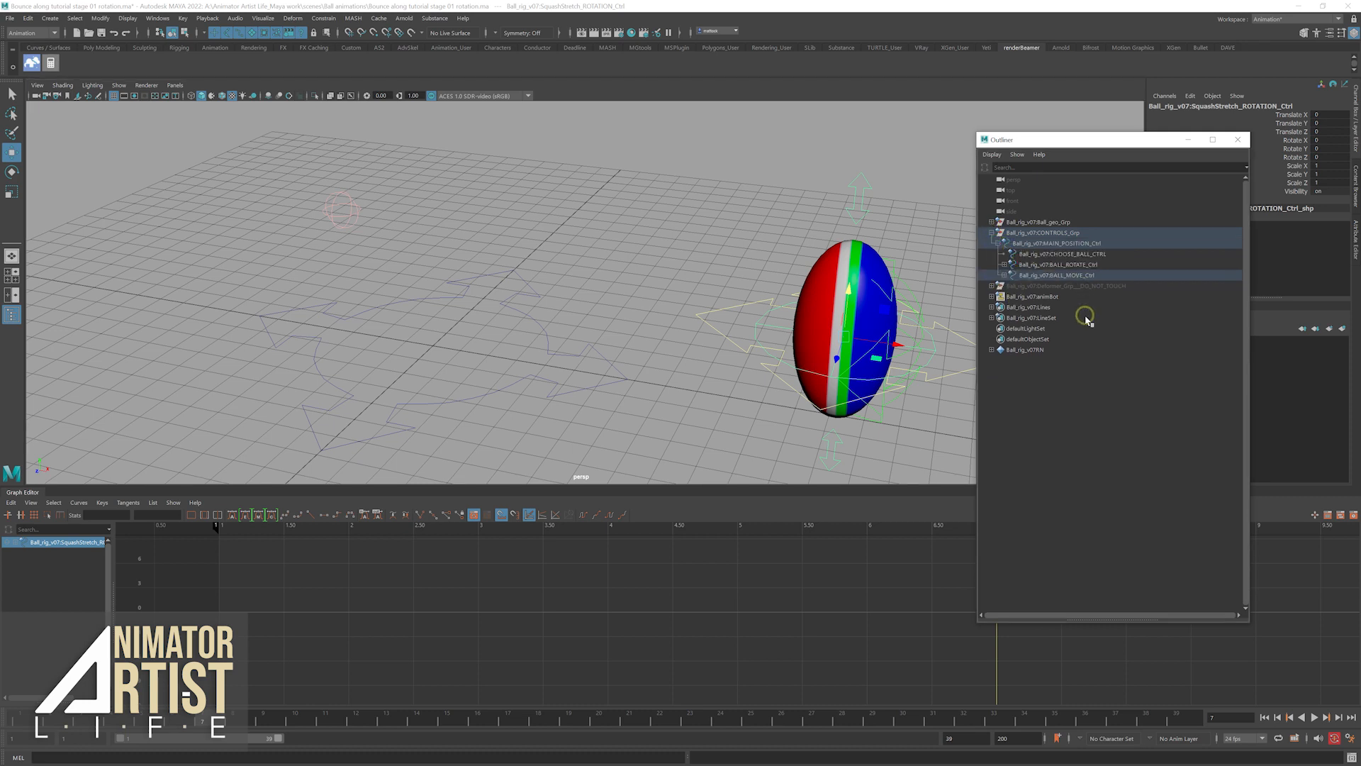
pyautogui.click(1004, 275)
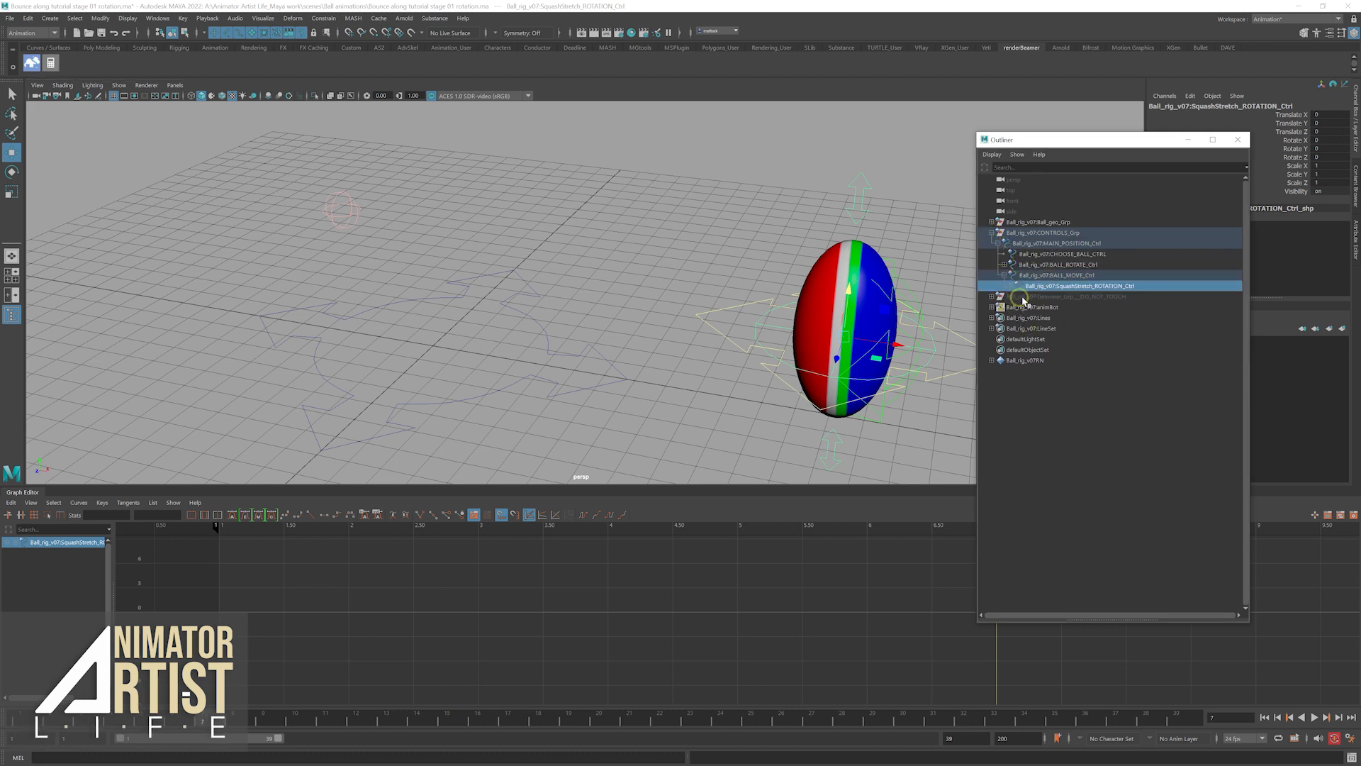
pyautogui.click(1100, 288)
pyautogui.click(1017, 154)
pyautogui.moveTo(1036, 145); pyautogui.dragTo(1360, 174)
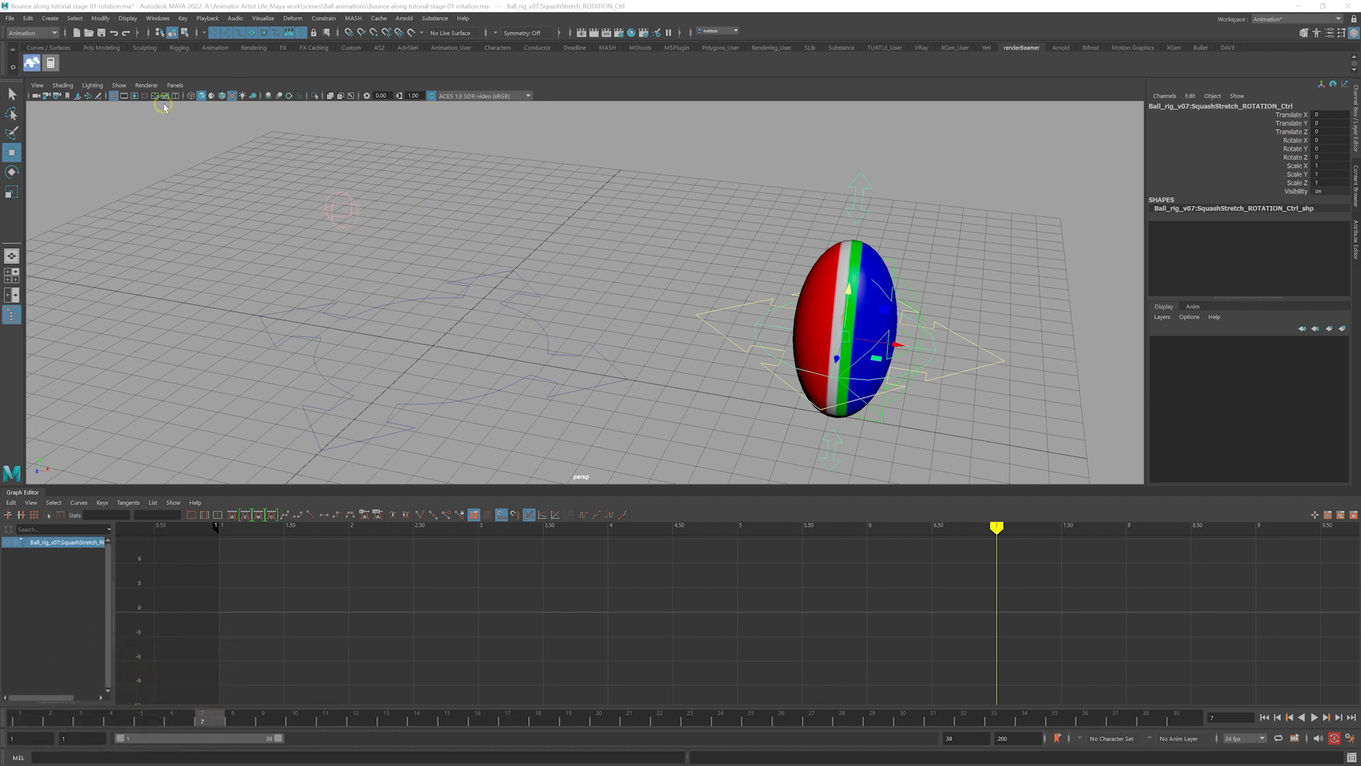
# In the front view, key the squash-stretch rotation control's Rotate X, Y and Z at frame 8 with the ball squashed
pyautogui.press('space')
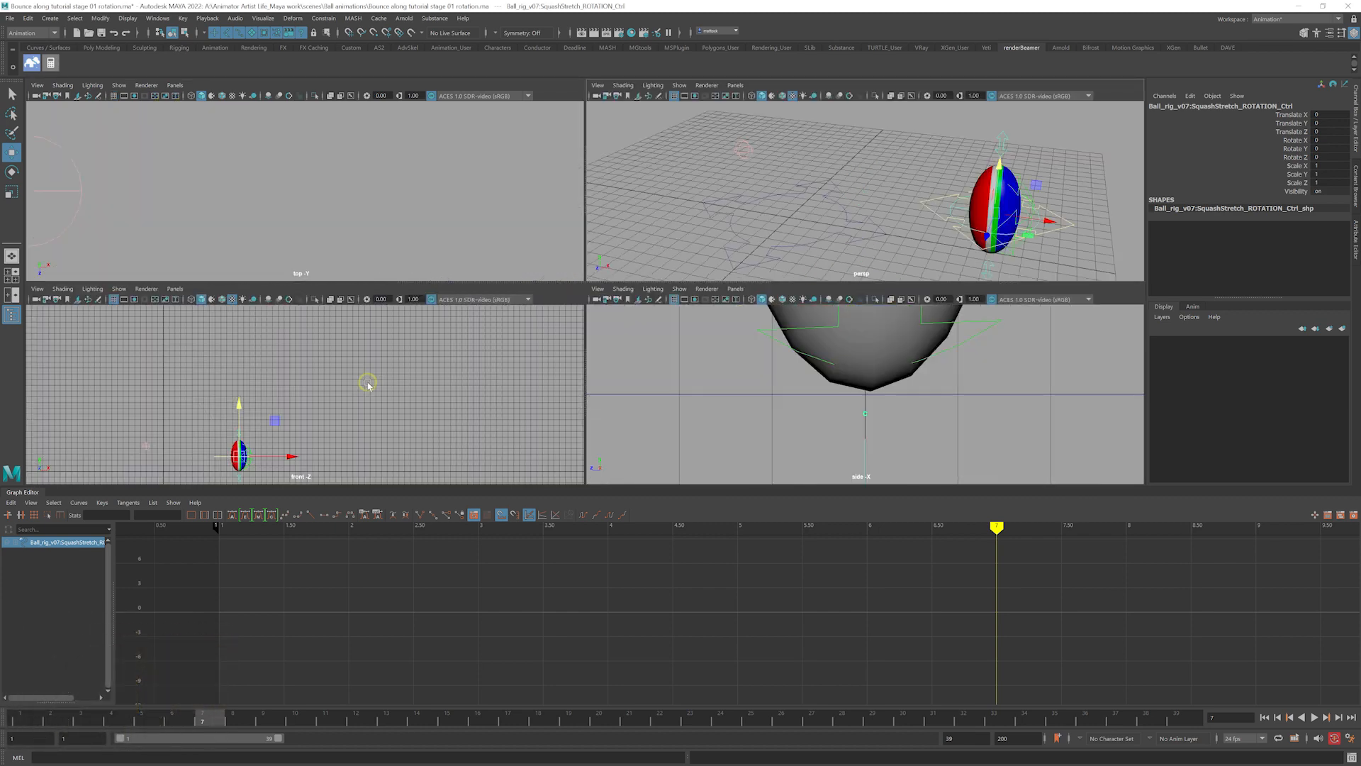
pyautogui.press('space')
pyautogui.keyDown('alt'); pyautogui.moveTo(348, 402); pyautogui.dragTo(403, 399, button='right'); pyautogui.keyUp('alt')
pyautogui.keyDown('alt'); pyautogui.moveTo(403, 399); pyautogui.dragTo(582, 325, button='middle'); pyautogui.keyUp('alt')
pyautogui.moveTo(29, 723); pyautogui.dragTo(125, 731)
pyautogui.keyDown('alt'); pyautogui.moveTo(620, 410); pyautogui.dragTo(538, 317, button='right'); pyautogui.keyUp('alt')
pyautogui.keyDown('alt'); pyautogui.moveTo(538, 317); pyautogui.dragTo(516, 411, button='middle'); pyautogui.keyUp('alt')
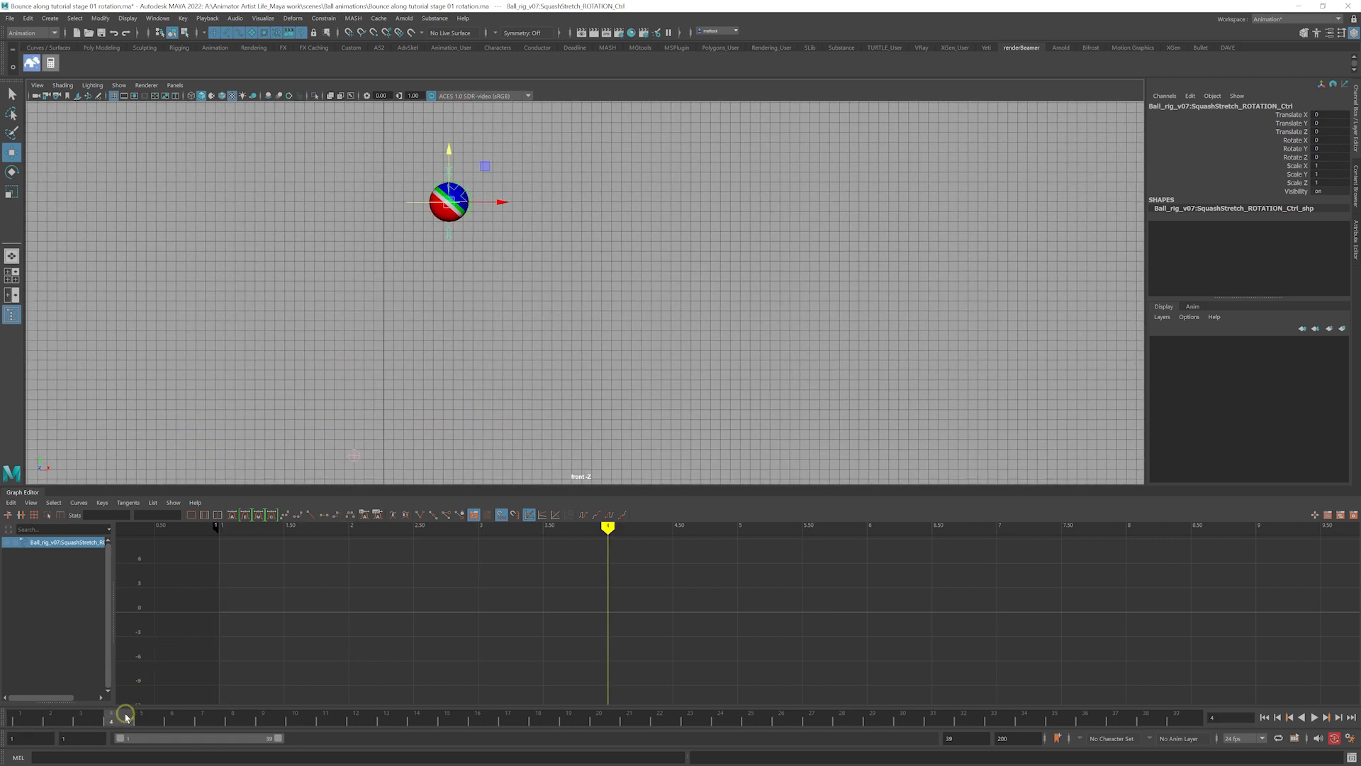
pyautogui.moveTo(125, 718); pyautogui.dragTo(234, 724)
pyautogui.keyDown('alt'); pyautogui.moveTo(612, 372); pyautogui.dragTo(601, 208, button='middle'); pyautogui.keyUp('alt')
pyautogui.keyDown('alt'); pyautogui.moveTo(600, 208); pyautogui.dragTo(620, 316, button='right'); pyautogui.keyUp('alt')
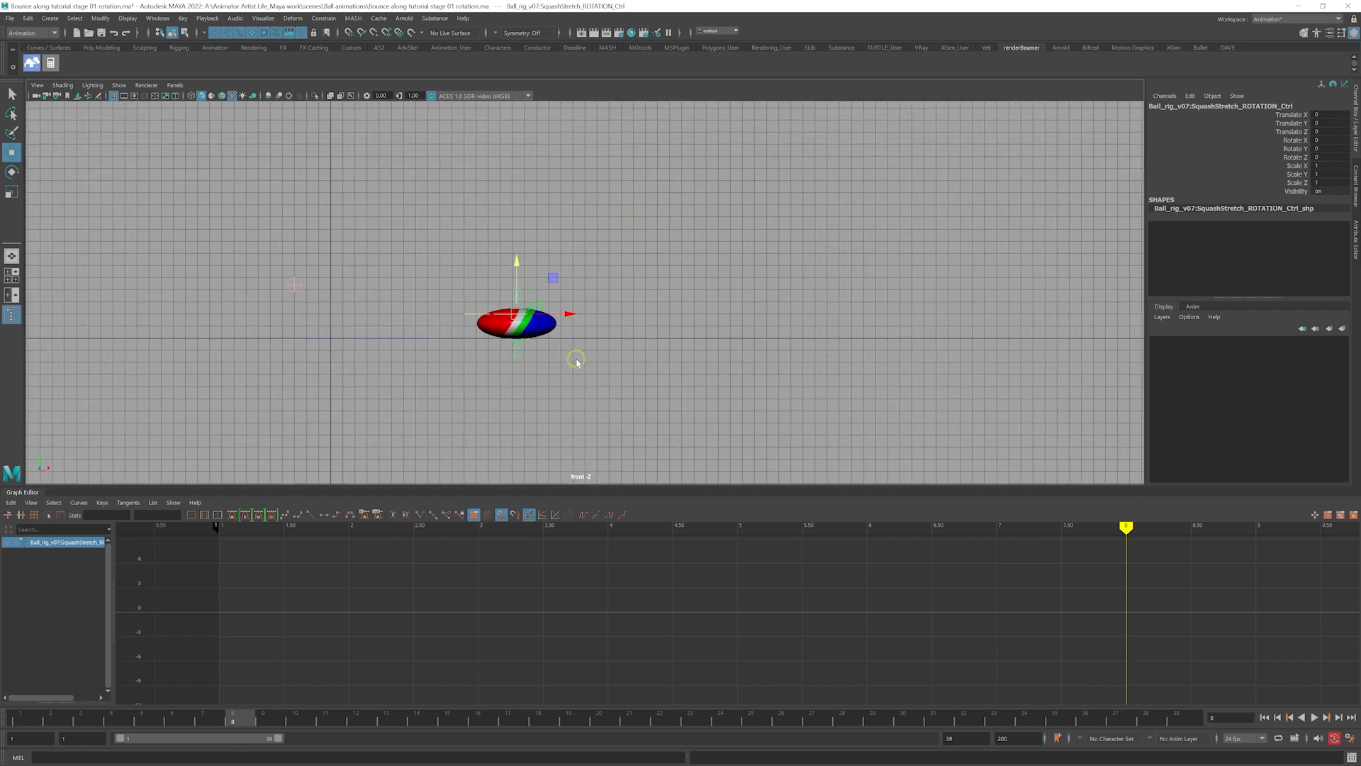
pyautogui.hotkey('shift', 'e')
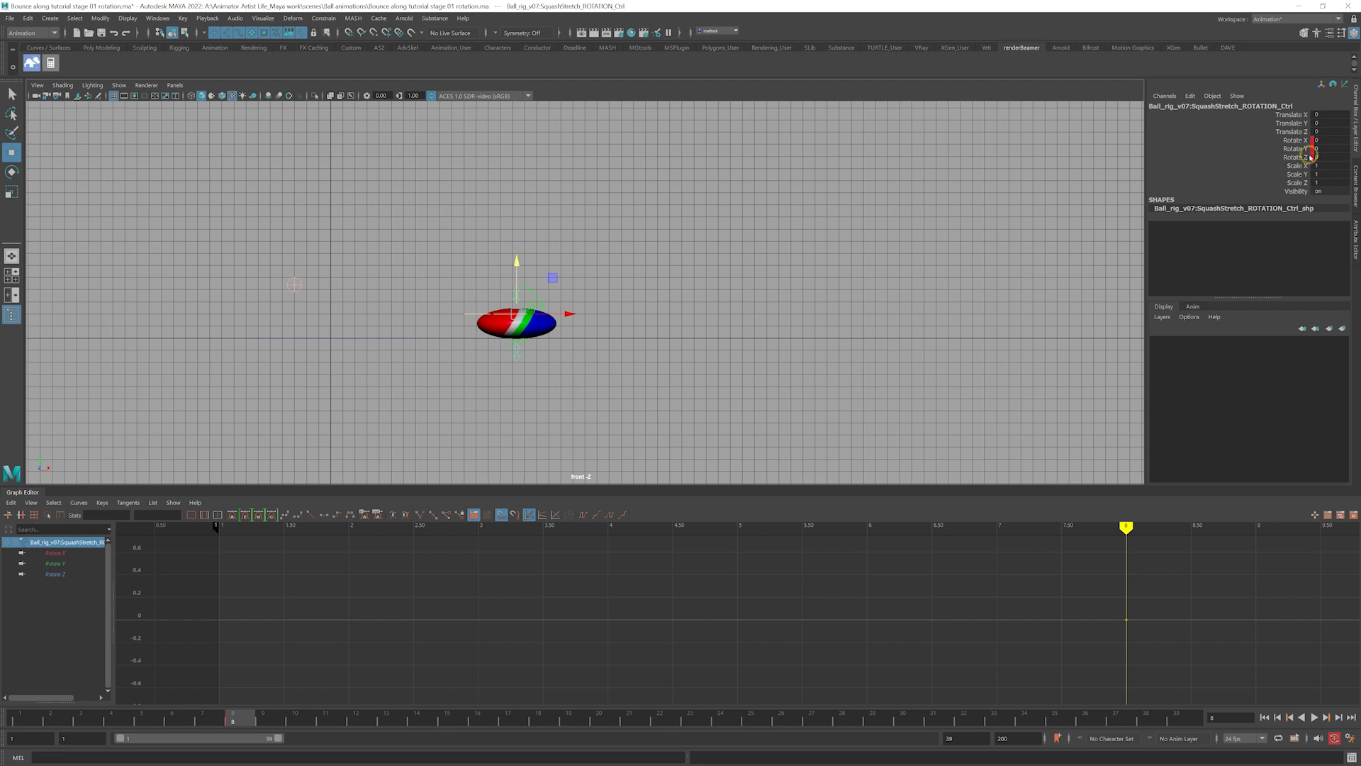
# Tilt the stretched ball along its falling path at frame 7 with a Rotate Z of about 20
pyautogui.moveTo(241, 722); pyautogui.dragTo(213, 723)
pyautogui.press('e')
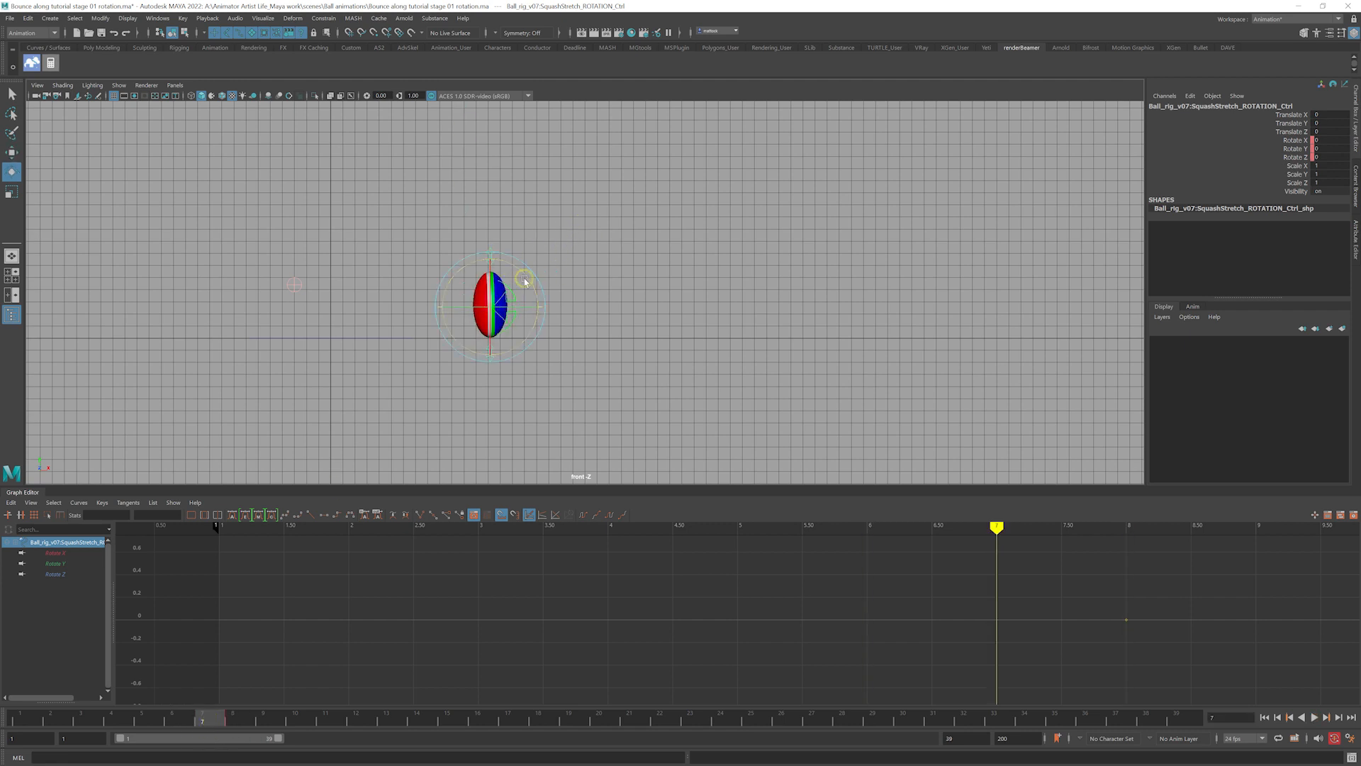
pyautogui.moveTo(530, 273); pyautogui.dragTo(516, 332)
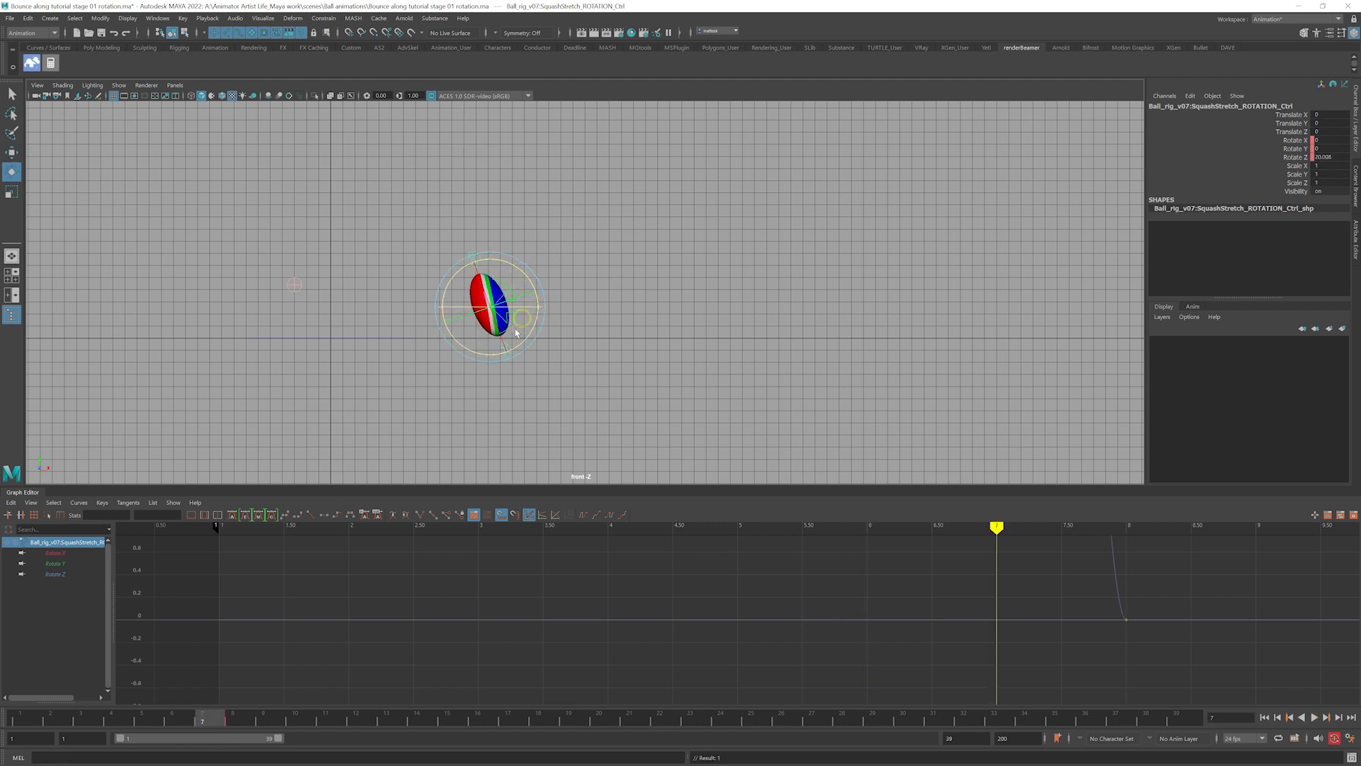
# Check the fall from frame 5 and refine the frame 7 tilt to a Rotate Z of about 14.2
pyautogui.moveTo(221, 725)
pyautogui.mouseDown()
pyautogui.moveTo(237, 723)
pyautogui.moveTo(111, 723)
pyautogui.moveTo(141, 723)
pyautogui.mouseUp()
pyautogui.keyDown('alt'); pyautogui.moveTo(678, 305); pyautogui.dragTo(686, 307, button='middle'); pyautogui.keyUp('alt')
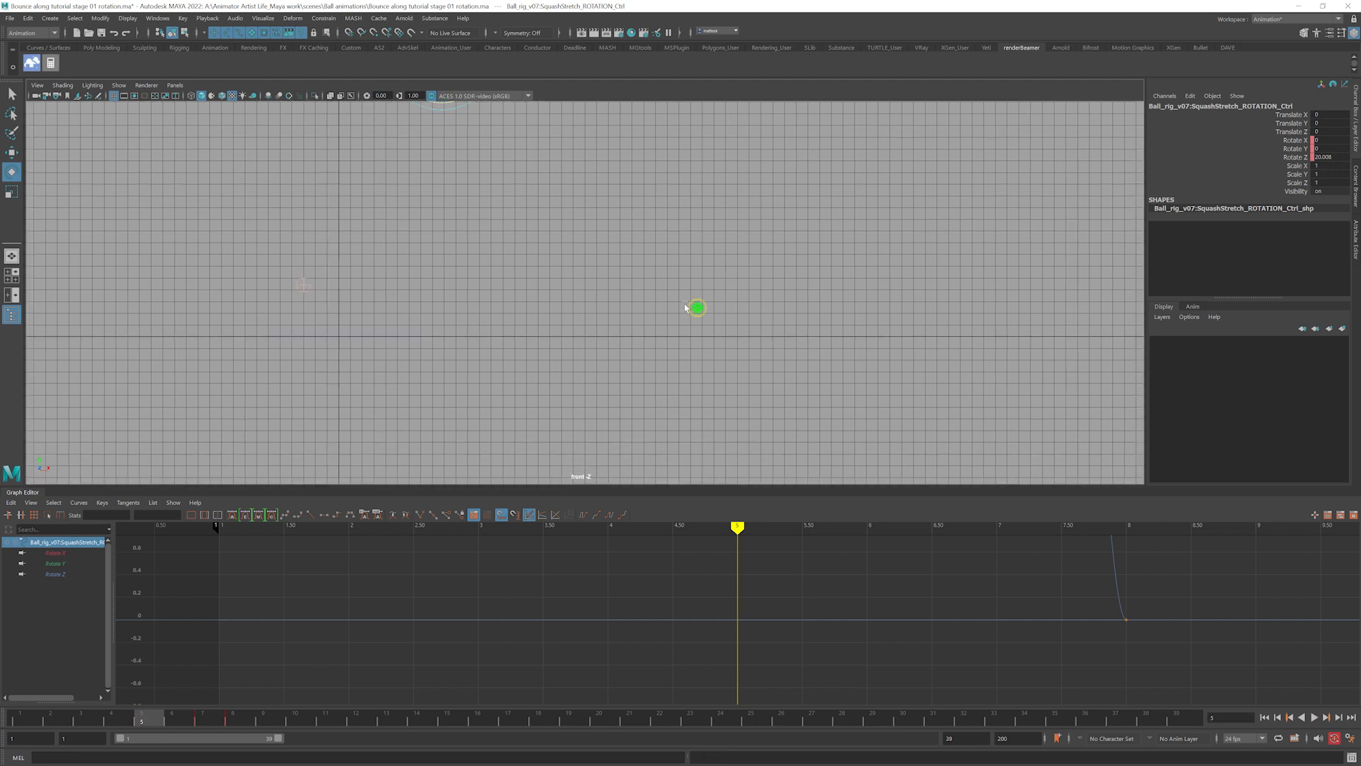
pyautogui.keyDown('alt'); pyautogui.moveTo(685, 307); pyautogui.dragTo(506, 317, button='right'); pyautogui.keyUp('alt')
pyautogui.keyDown('alt'); pyautogui.moveTo(506, 316); pyautogui.dragTo(487, 414, button='middle'); pyautogui.keyUp('alt')
pyautogui.moveTo(143, 723)
pyautogui.mouseDown()
pyautogui.moveTo(55, 721)
pyautogui.moveTo(219, 744)
pyautogui.mouseUp()
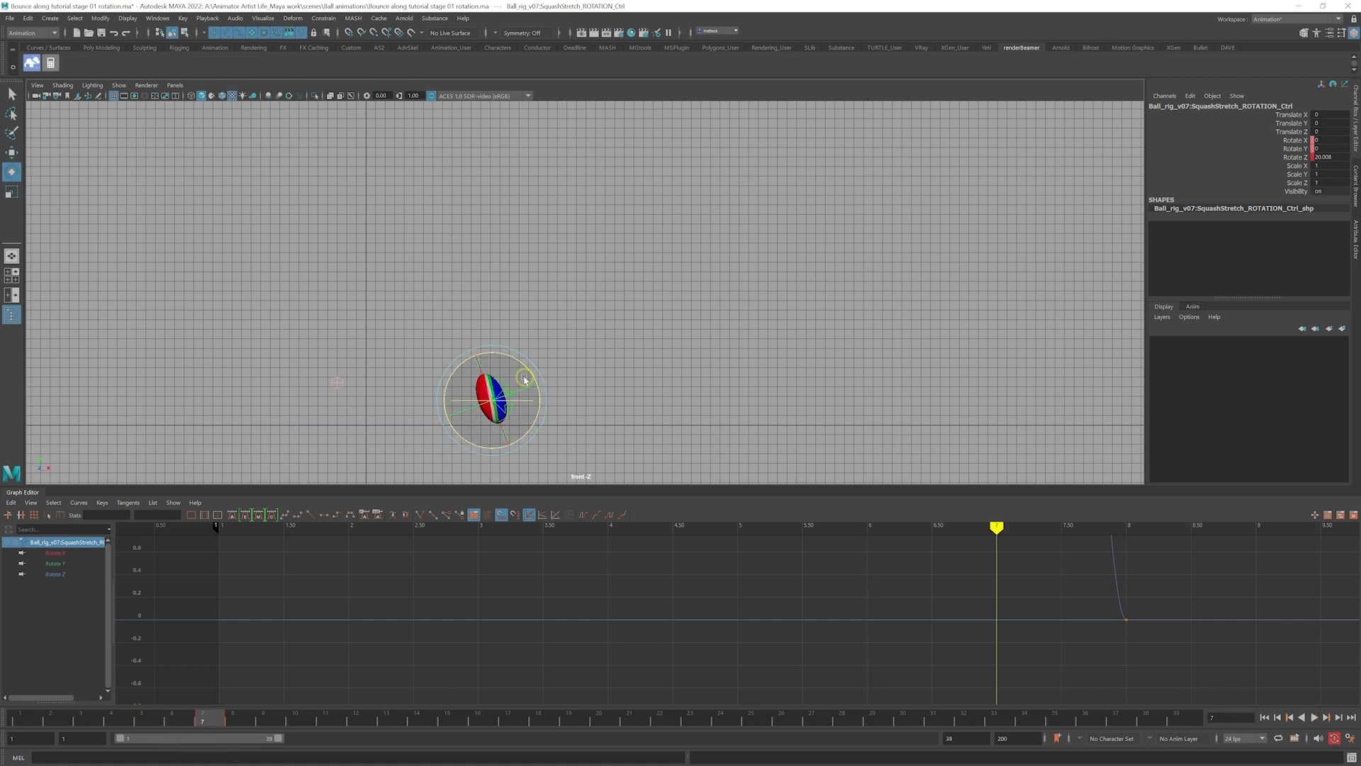
pyautogui.moveTo(522, 368); pyautogui.dragTo(526, 370)
# Tilt the stretched ball along its rebound path at frame 9 with a Rotate Z of about -20.2
pyautogui.keyDown('alt'); pyautogui.moveTo(396, 388); pyautogui.dragTo(520, 365, button='right'); pyautogui.keyUp('alt')
pyautogui.keyDown('alt'); pyautogui.moveTo(520, 365); pyautogui.dragTo(569, 274, button='middle'); pyautogui.keyUp('alt')
pyautogui.moveTo(220, 711); pyautogui.dragTo(268, 718)
pyautogui.moveTo(605, 282); pyautogui.dragTo(588, 289)
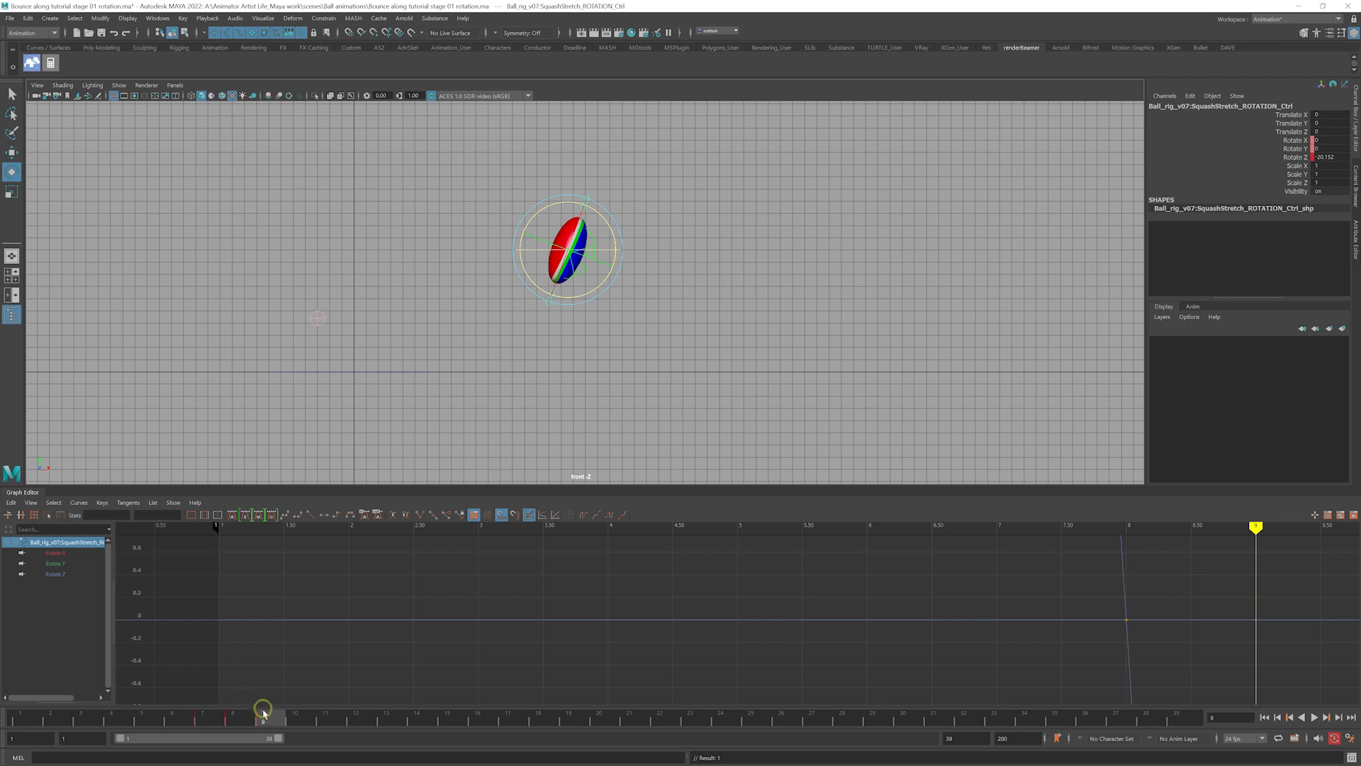
# Scrub back through the frames before contact to examine the ball's tilt at frames 6 and 7
pyautogui.moveTo(263, 712)
pyautogui.mouseDown()
pyautogui.moveTo(152, 720)
pyautogui.moveTo(298, 731)
pyautogui.moveTo(182, 730)
pyautogui.moveTo(298, 729)
pyautogui.moveTo(193, 738)
pyautogui.moveTo(228, 739)
pyautogui.moveTo(213, 746)
pyautogui.moveTo(174, 733)
pyautogui.mouseUp()
pyautogui.scroll(-1, 535, 313)
pyautogui.keyDown('alt'); pyautogui.moveTo(533, 315); pyautogui.dragTo(484, 428, button='middle'); pyautogui.keyUp('alt')
pyautogui.keyDown('alt'); pyautogui.moveTo(511, 371); pyautogui.dragTo(507, 371, button='right'); pyautogui.keyUp('alt')
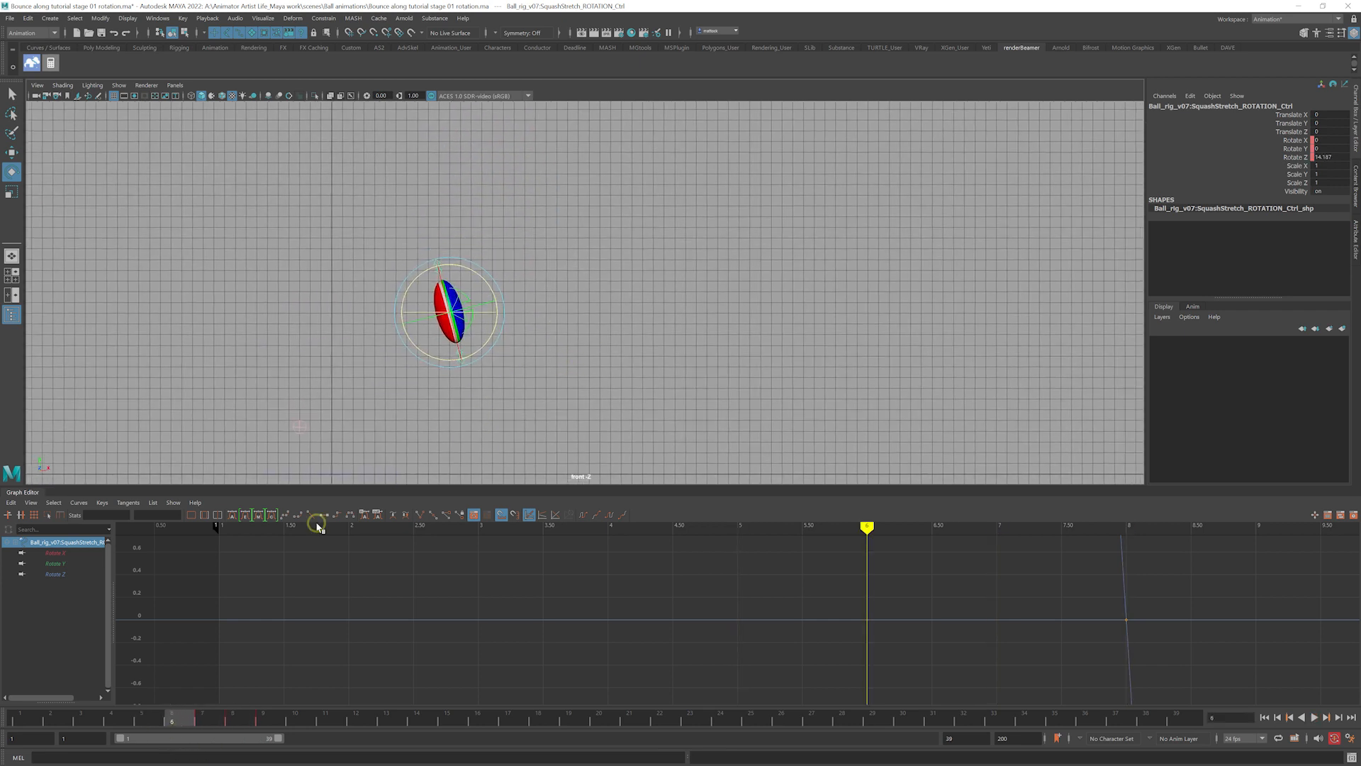
pyautogui.moveTo(134, 719)
pyautogui.mouseDown()
pyautogui.moveTo(21, 723)
pyautogui.moveTo(201, 746)
pyautogui.moveTo(276, 738)
pyautogui.moveTo(121, 738)
pyautogui.moveTo(297, 745)
pyautogui.moveTo(355, 728)
pyautogui.moveTo(122, 732)
pyautogui.moveTo(216, 734)
pyautogui.mouseUp()
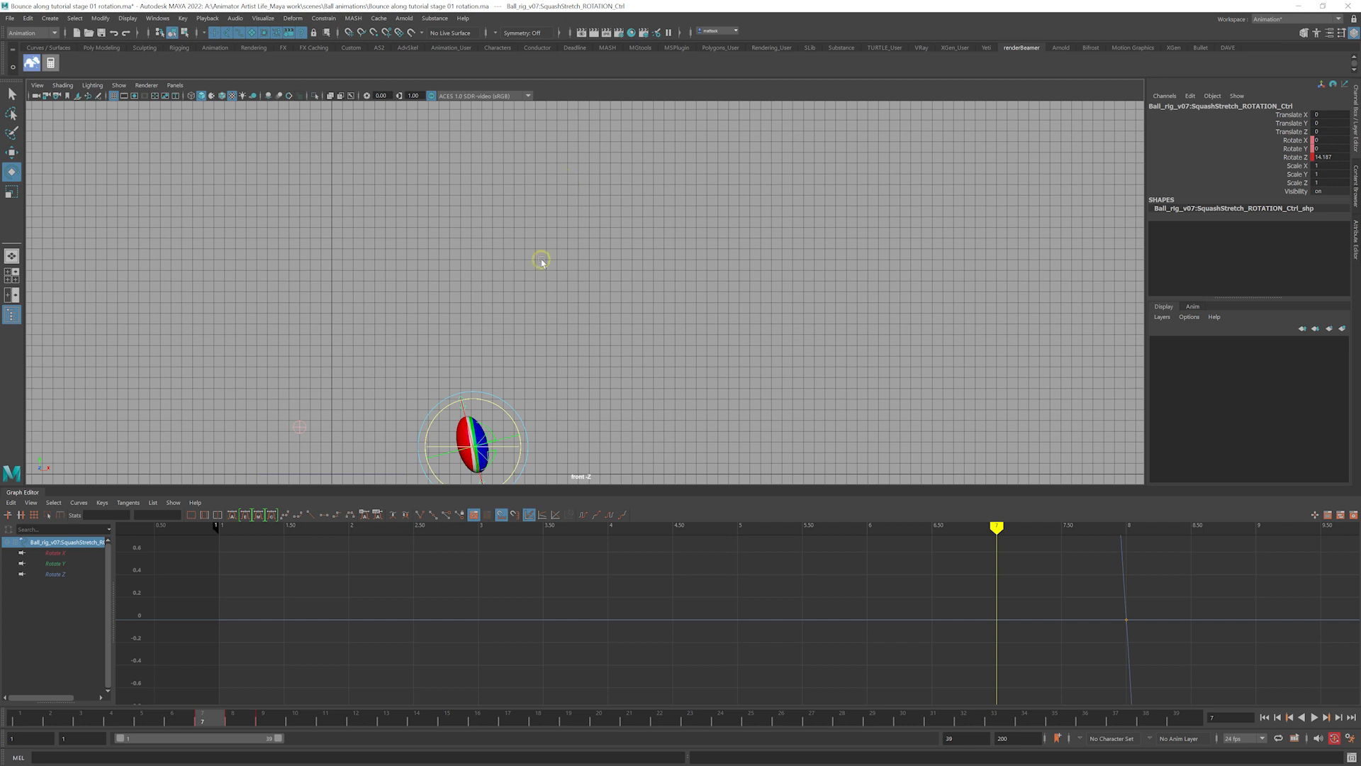
pyautogui.keyDown('alt'); pyautogui.moveTo(591, 365); pyautogui.dragTo(637, 310, button='middle'); pyautogui.keyUp('alt')
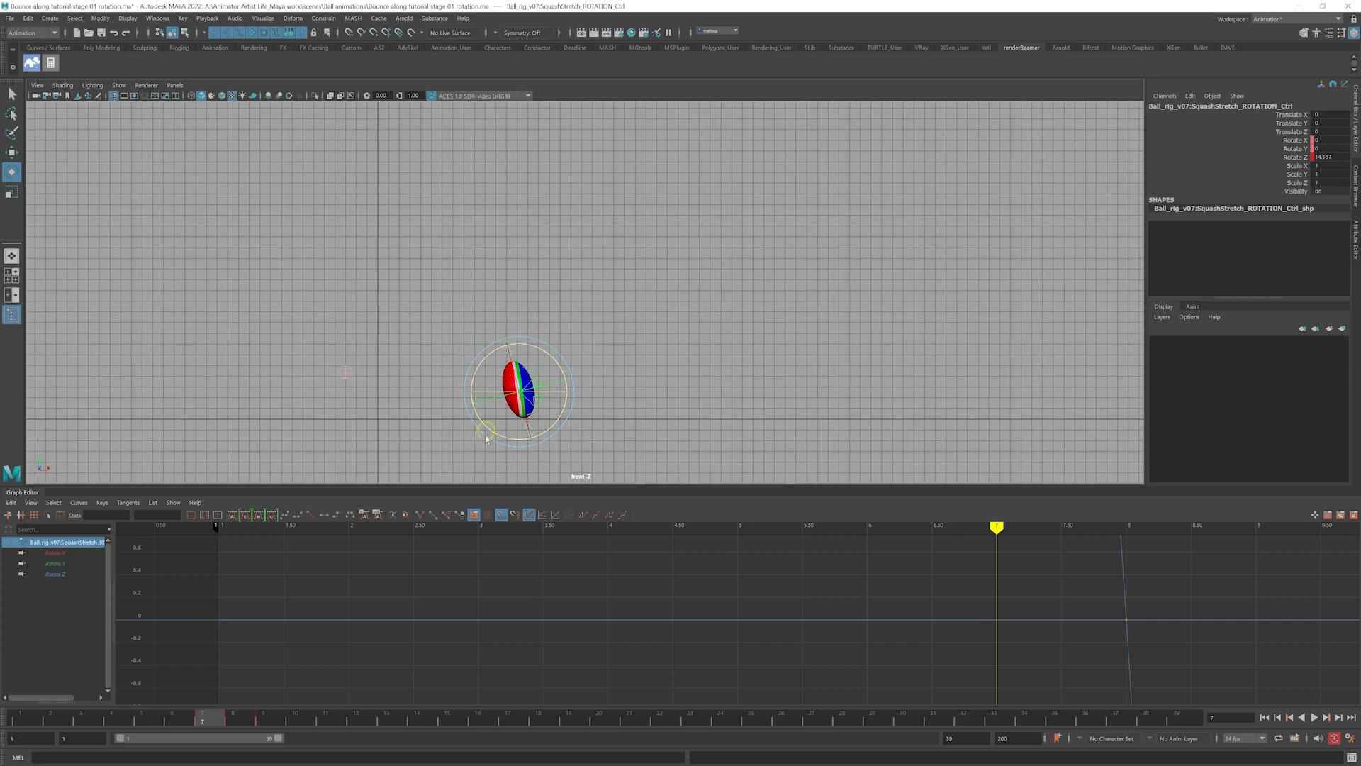
# Inspect the squashed ball at frame 8 up close and scrub between frames 6 and 8 to check the transition
pyautogui.moveTo(225, 711)
pyautogui.mouseDown()
pyautogui.moveTo(267, 724)
pyautogui.moveTo(207, 729)
pyautogui.moveTo(231, 732)
pyautogui.mouseUp()
pyautogui.keyDown('alt'); pyautogui.moveTo(383, 329); pyautogui.dragTo(534, 385, button='right'); pyautogui.keyUp('alt')
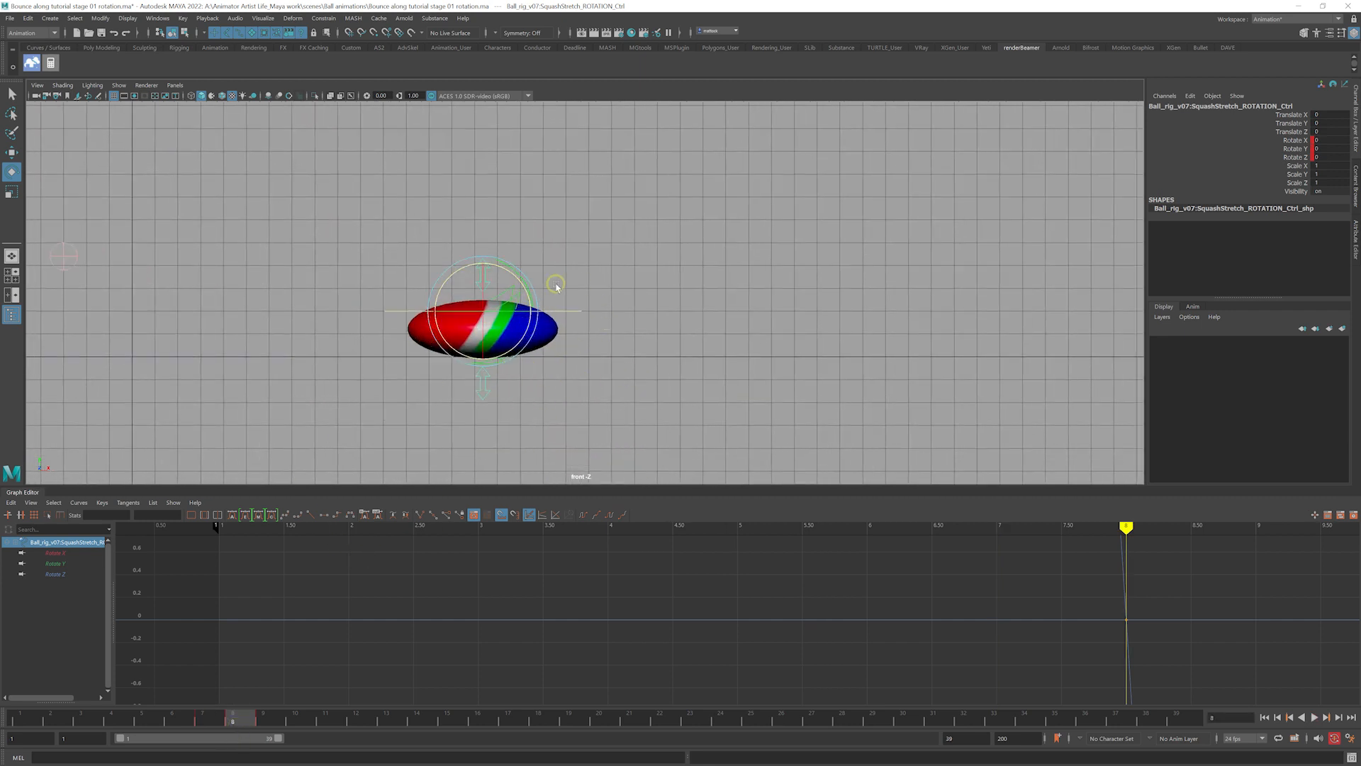
pyautogui.keyDown('alt'); pyautogui.moveTo(762, 363); pyautogui.dragTo(544, 296, button='right'); pyautogui.keyUp('alt')
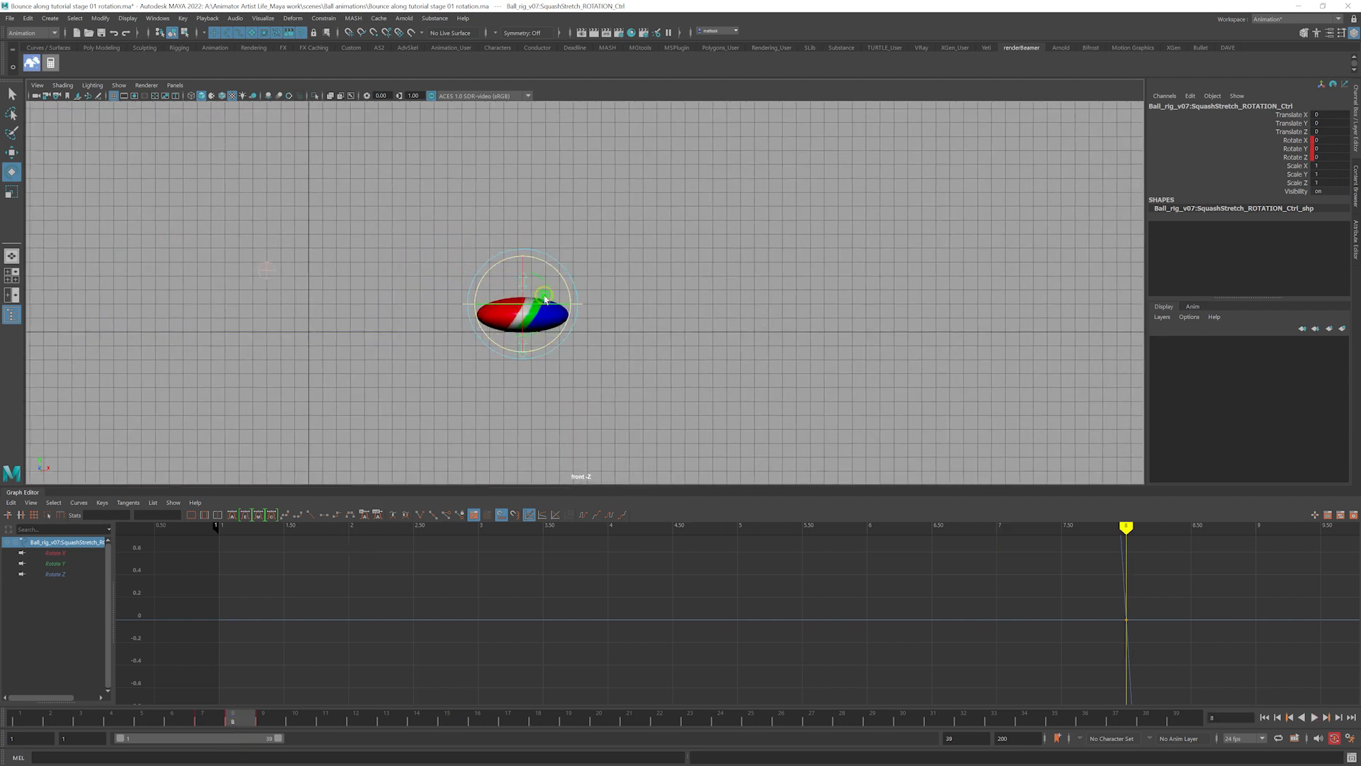
pyautogui.keyDown('alt'); pyautogui.moveTo(720, 212); pyautogui.dragTo(615, 333, button='middle'); pyautogui.keyUp('alt')
pyautogui.keyDown('alt'); pyautogui.moveTo(655, 341); pyautogui.dragTo(558, 310, button='right'); pyautogui.keyUp('alt')
pyautogui.keyDown('alt'); pyautogui.moveTo(558, 309); pyautogui.dragTo(585, 334, button='middle'); pyautogui.keyUp('alt')
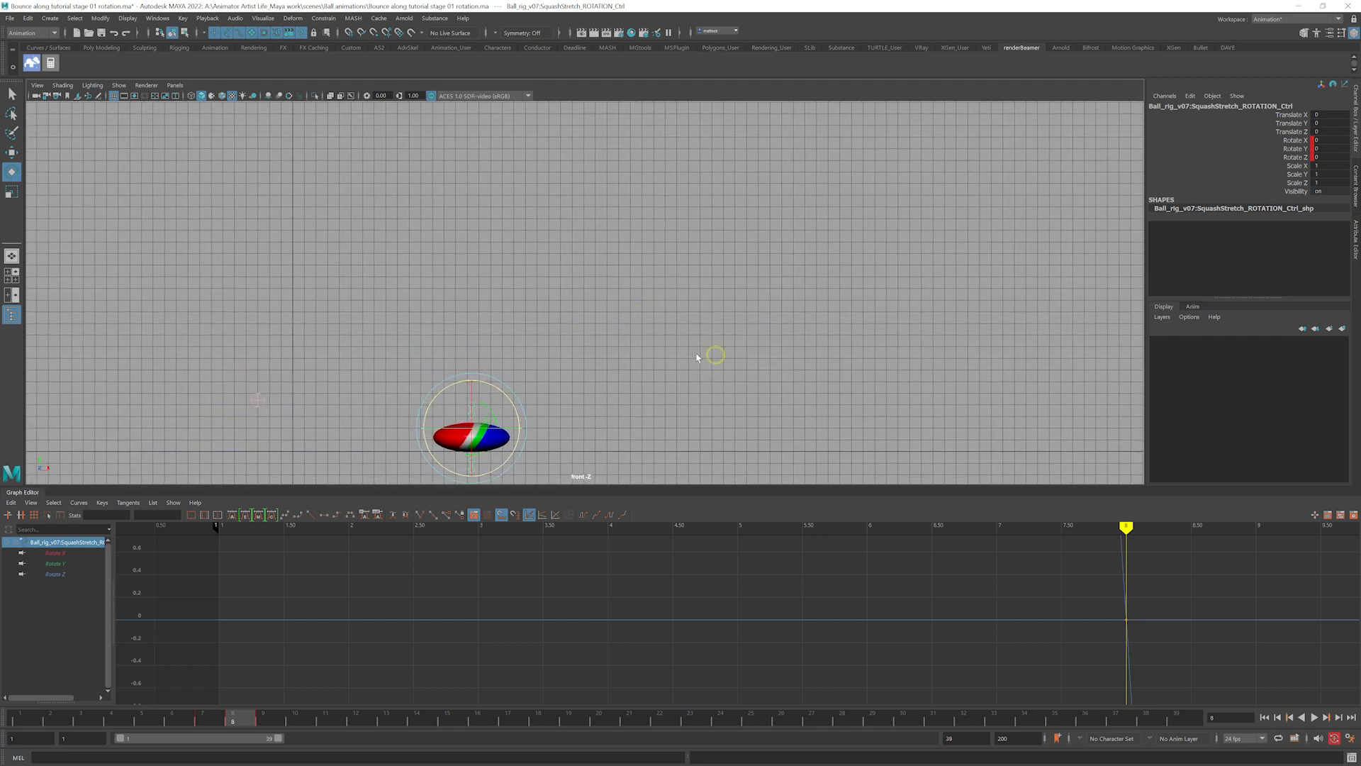
pyautogui.keyDown('alt'); pyautogui.moveTo(697, 358); pyautogui.dragTo(665, 344, button='right'); pyautogui.keyUp('alt')
pyautogui.moveTo(208, 717); pyautogui.dragTo(177, 748)
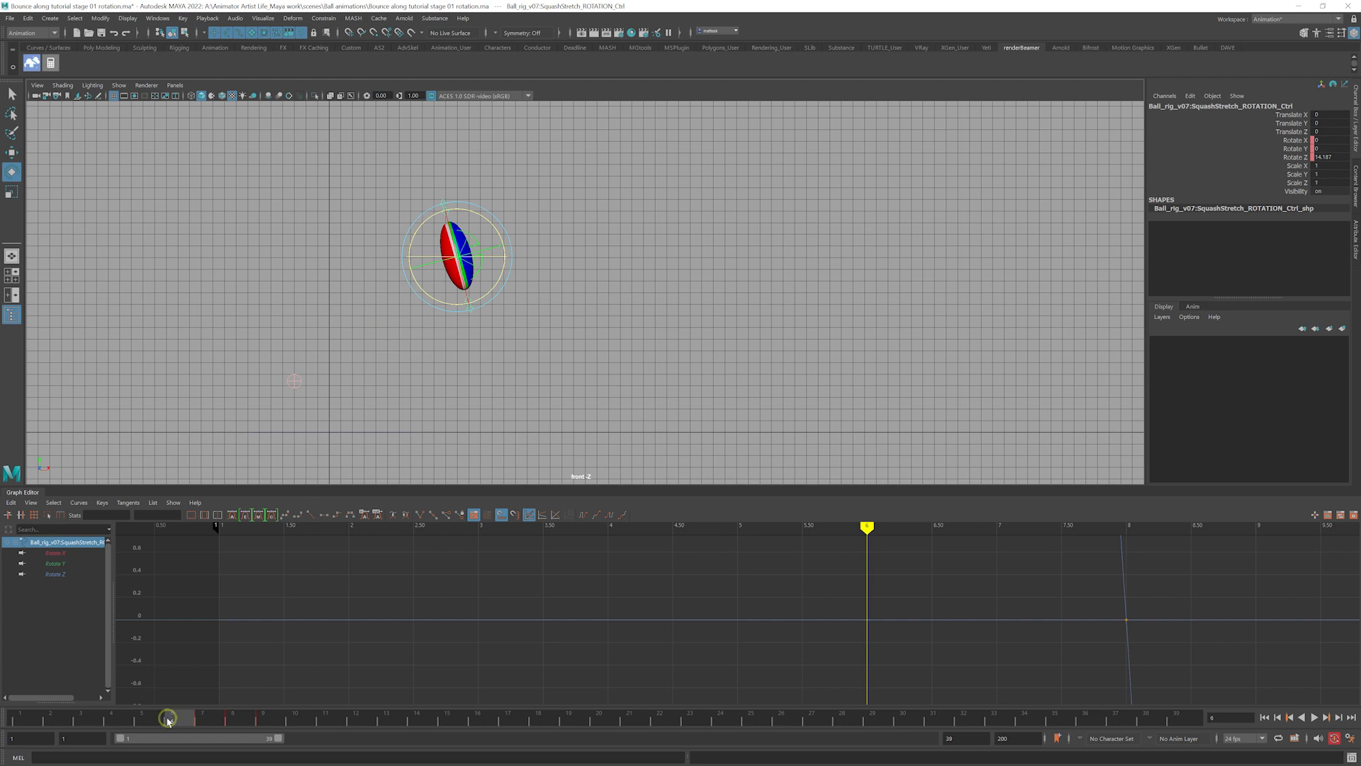
pyautogui.moveTo(167, 720); pyautogui.dragTo(243, 745)
# Shorten the playback range to end at frame 16 and play the first bounce
pyautogui.keyDown('alt'); pyautogui.moveTo(820, 328); pyautogui.dragTo(629, 310, button='right'); pyautogui.keyUp('alt')
pyautogui.keyDown('alt'); pyautogui.moveTo(629, 310); pyautogui.dragTo(656, 329, button='middle'); pyautogui.keyUp('alt')
pyautogui.moveTo(278, 739); pyautogui.dragTo(184, 738)
pyautogui.moveTo(318, 709); pyautogui.dragTo(25, 716)
pyautogui.keyDown('alt'); pyautogui.moveTo(666, 356); pyautogui.dragTo(496, 411, button='middle'); pyautogui.keyUp('alt')
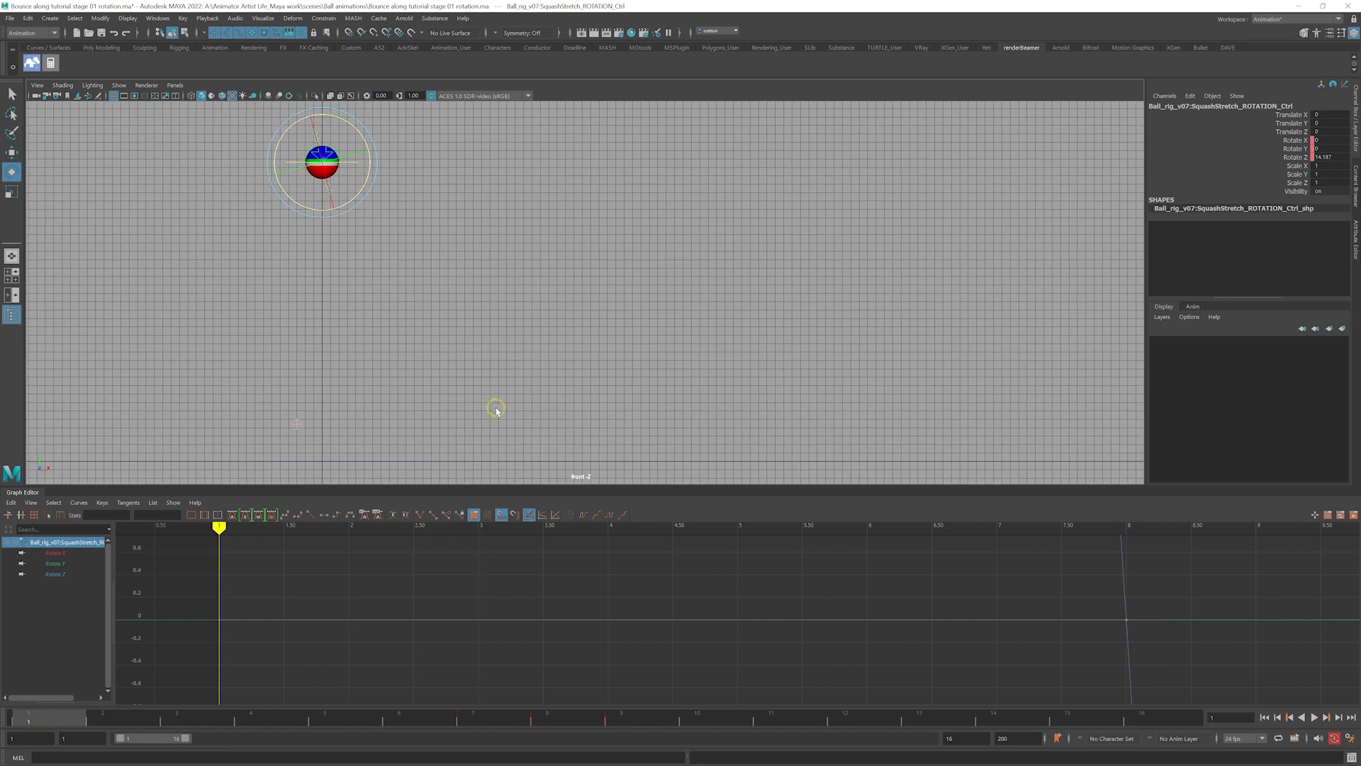
pyautogui.hotkey('alt', 'v')
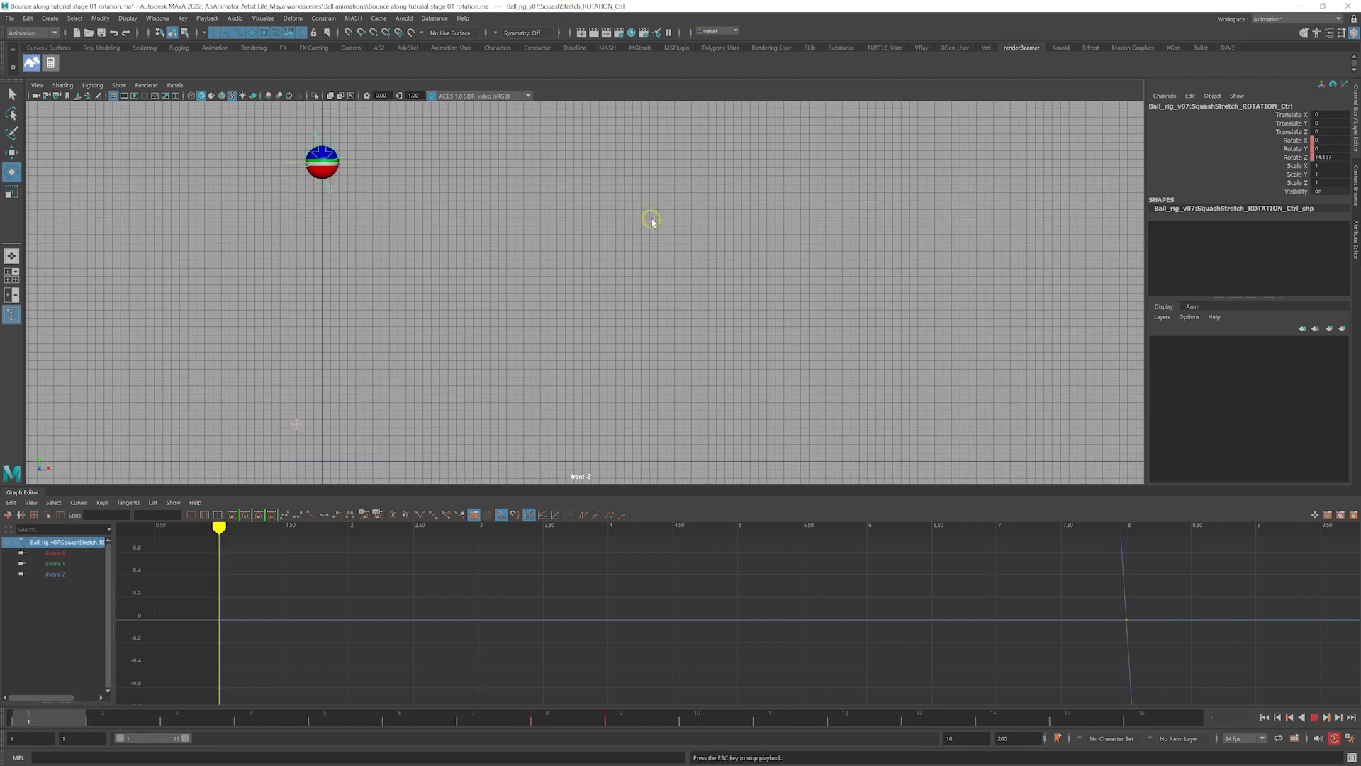
pyautogui.keyDown('alt'); pyautogui.moveTo(600, 221); pyautogui.dragTo(607, 225, button='right'); pyautogui.keyUp('alt')
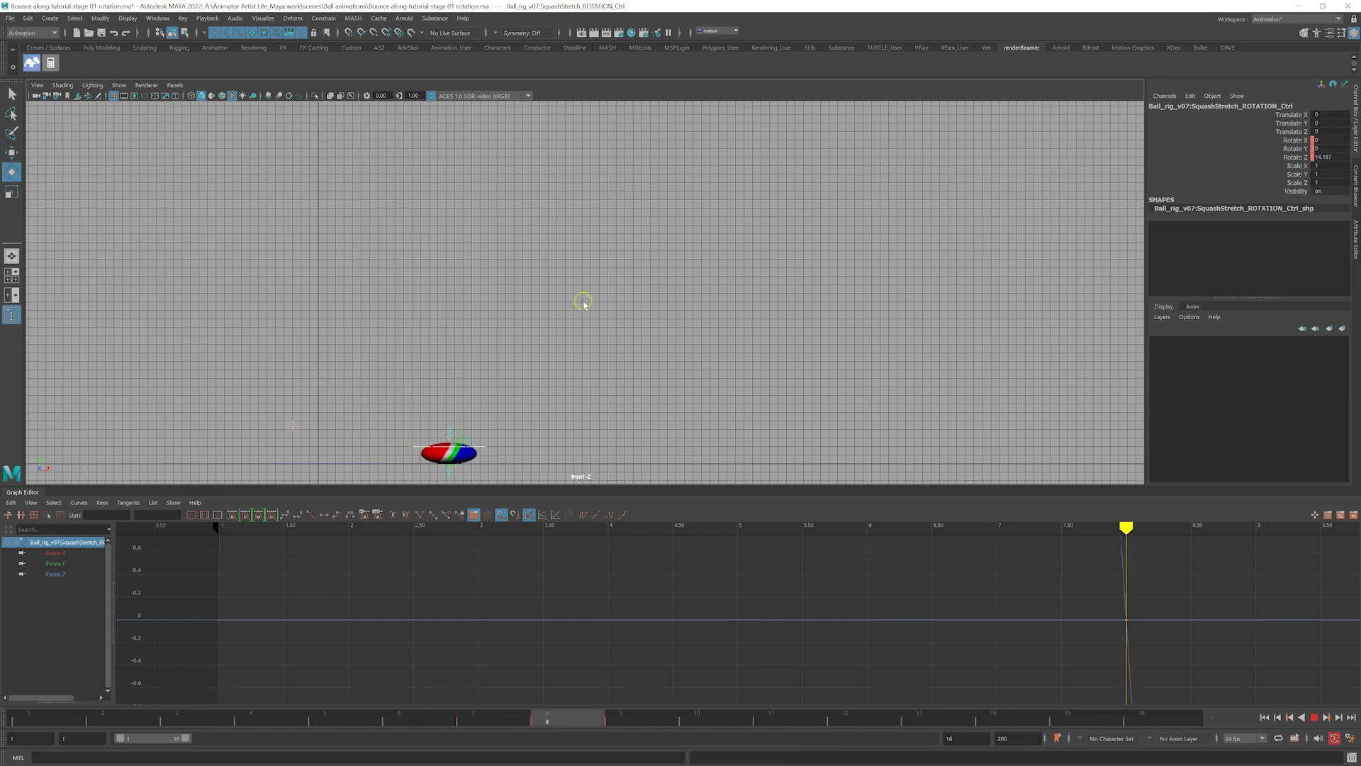
pyautogui.press('Escape')
# Hide the NURBS curves and the grid in the front view and replay the bounce without the rig controls
pyautogui.click(129, 84)
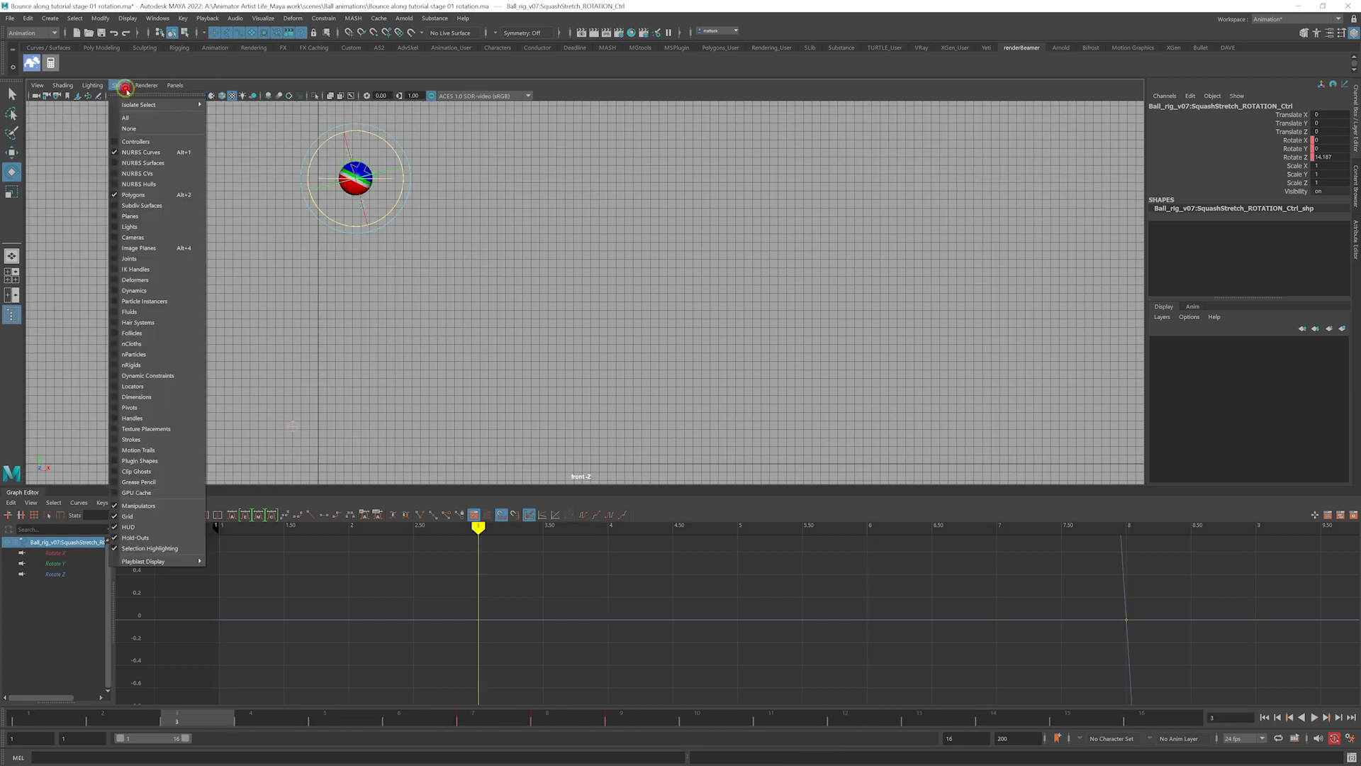
pyautogui.click(145, 139)
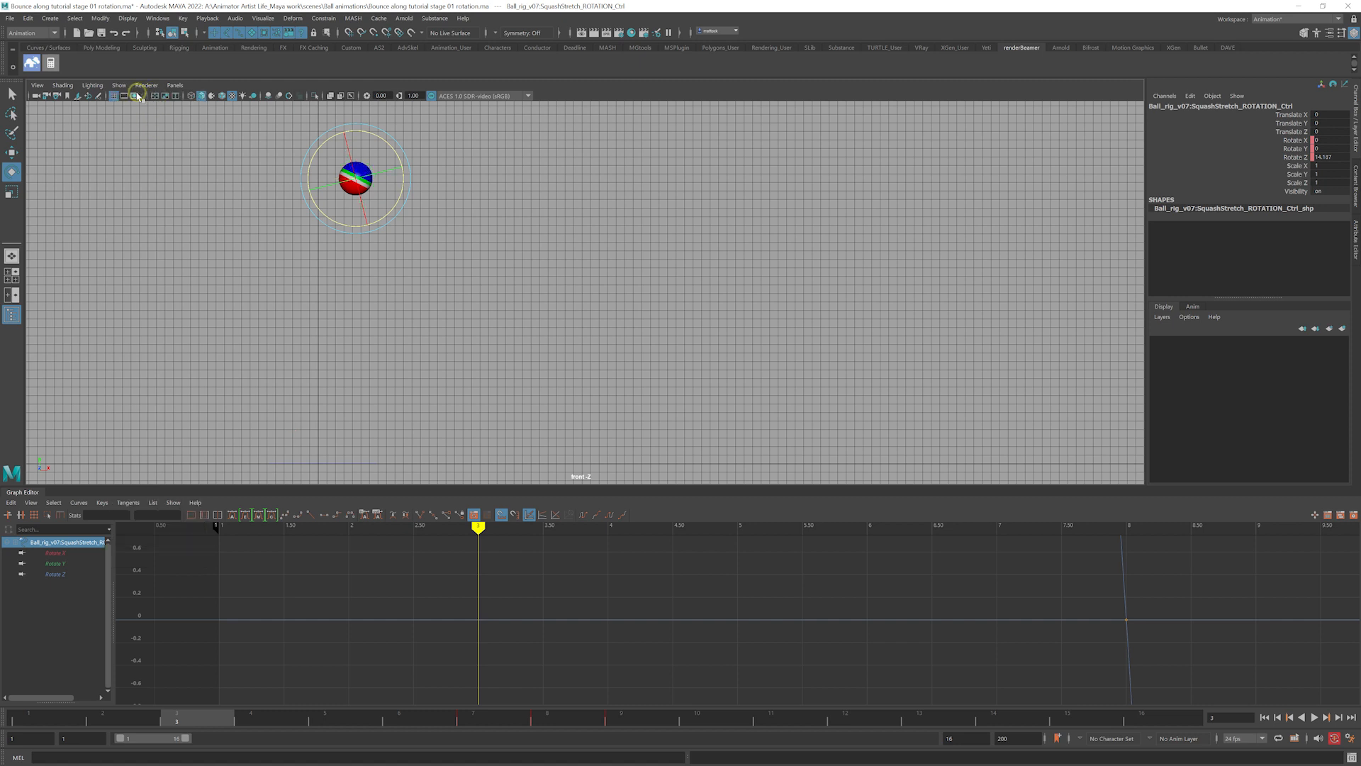
pyautogui.click(112, 97)
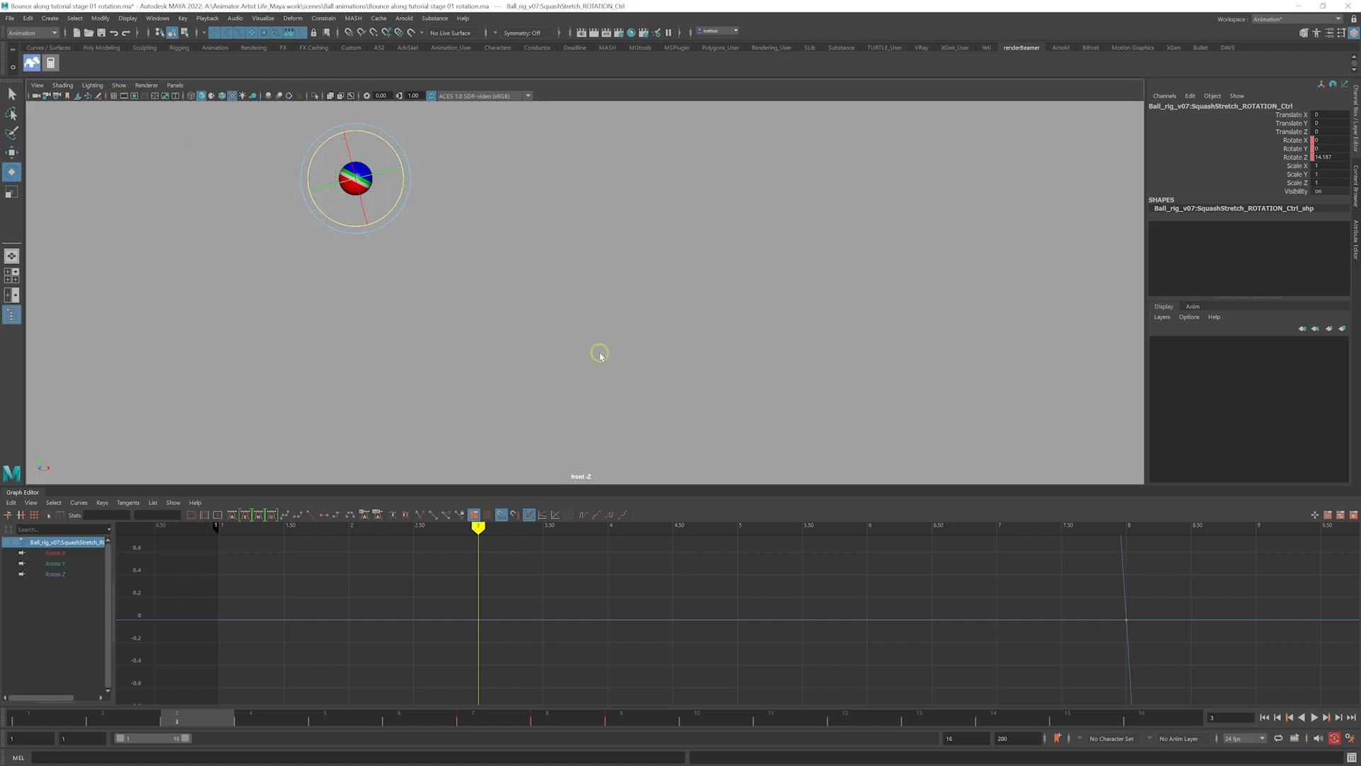
pyautogui.hotkey('alt', 'v')
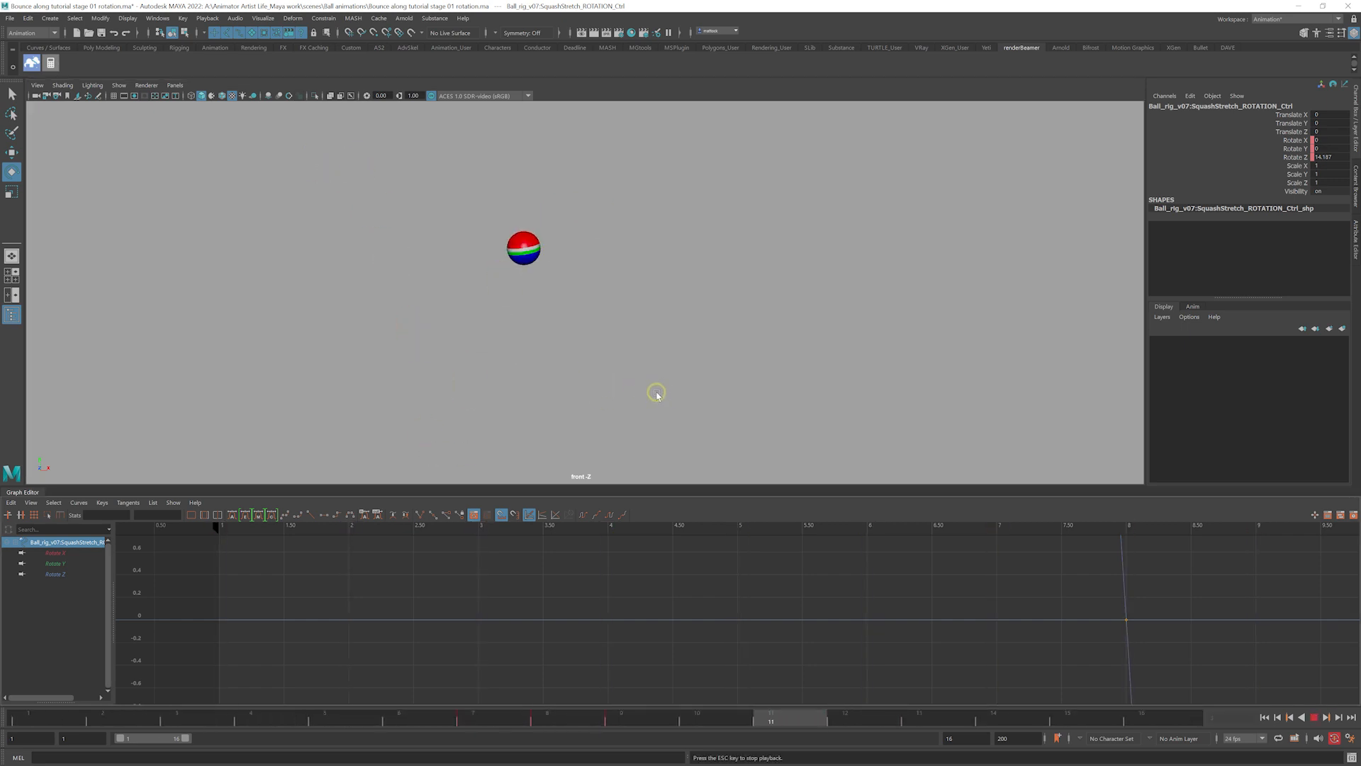
pyautogui.press('Escape')
pyautogui.keyDown('alt'); pyautogui.moveTo(505, 385); pyautogui.dragTo(537, 340, button='middle'); pyautogui.keyUp('alt')
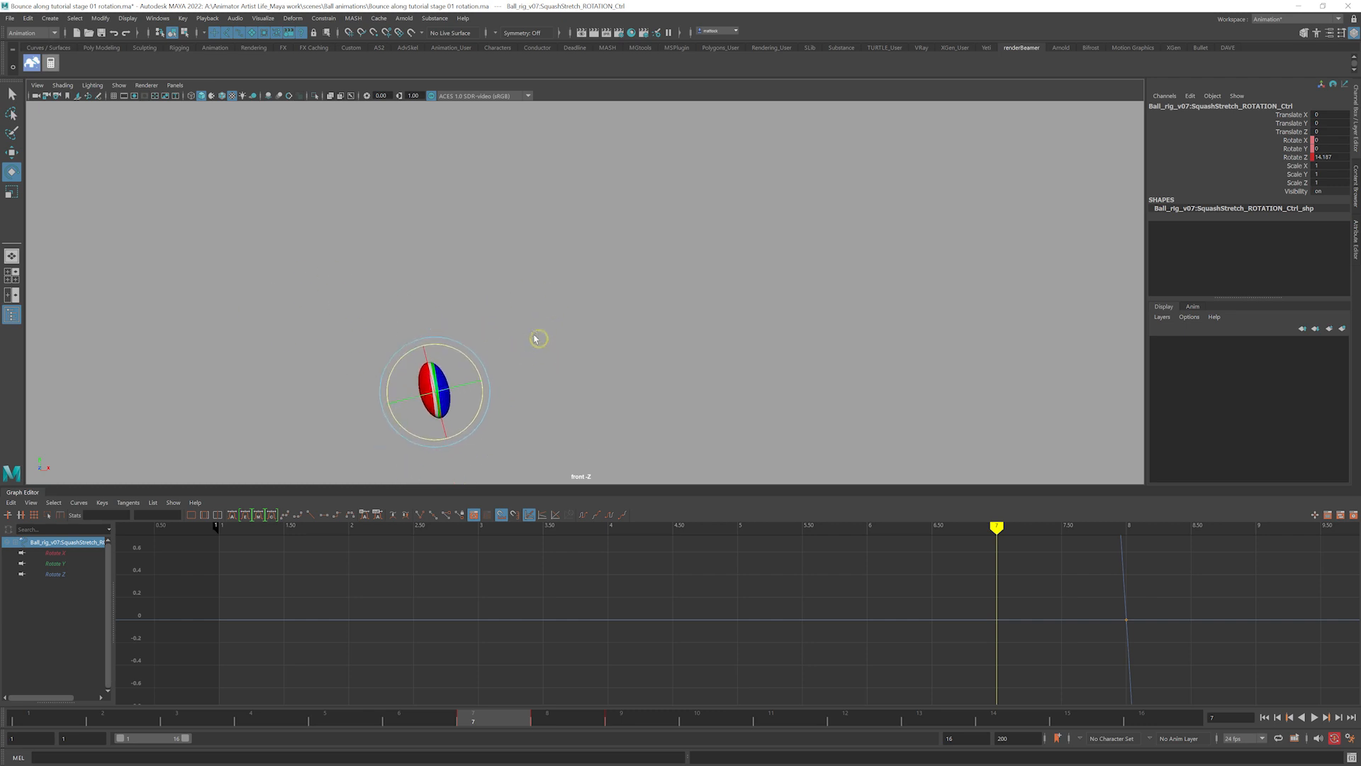
# Show the NURBS curves again, replay the bounce and stop at frame 9
pyautogui.click(119, 86)
pyautogui.click(152, 146)
pyautogui.hotkey('alt', 'v')
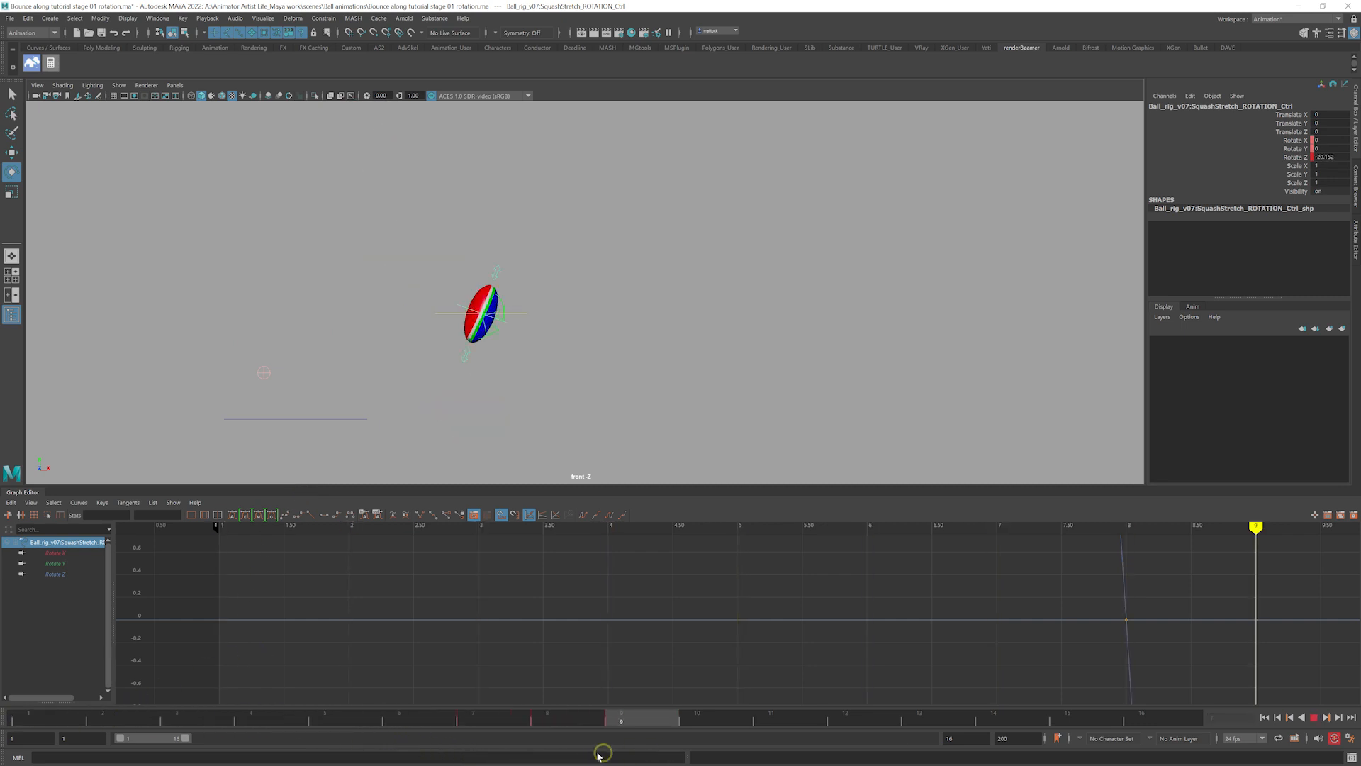
pyautogui.click(611, 719)
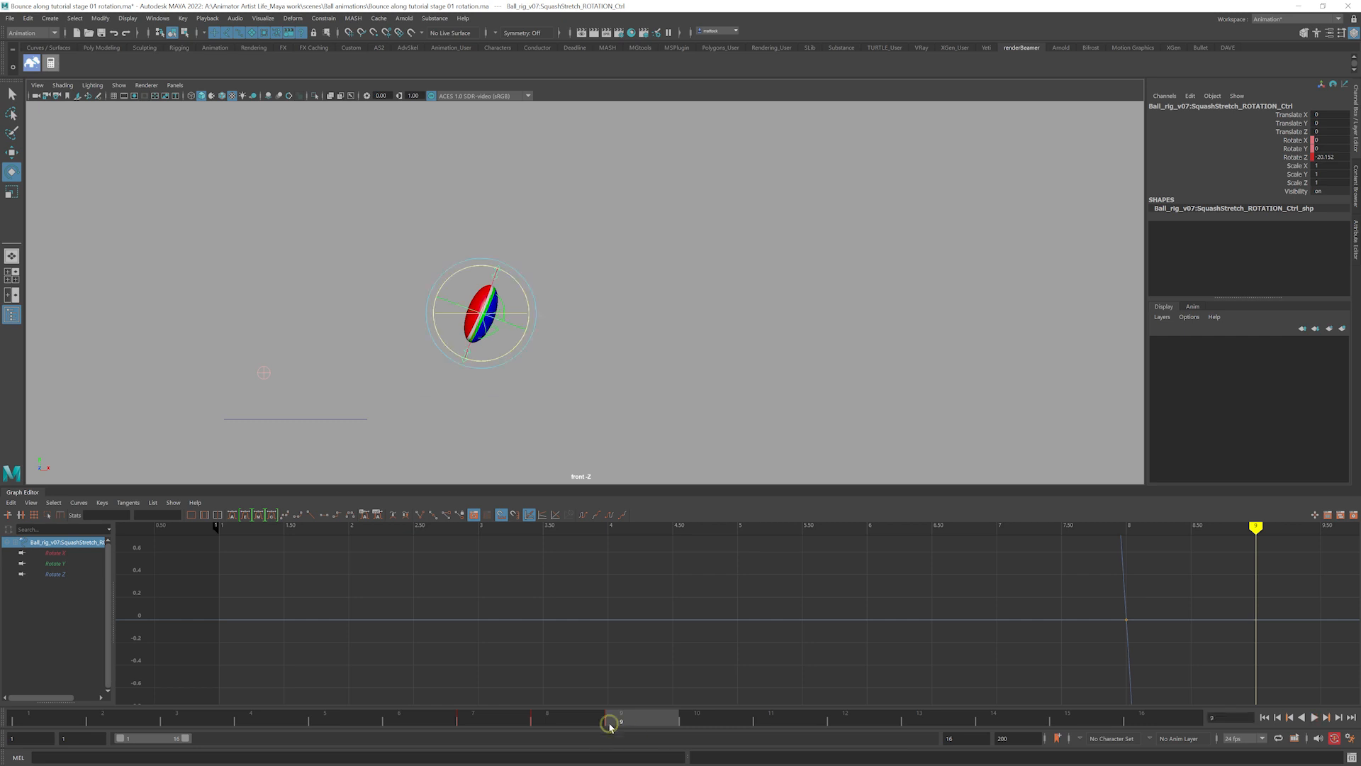
# Examine the rotation control's curves between frames 7 and 9 in the Graph Editor
pyautogui.moveTo(631, 388)
pyautogui.keyDown('alt'); pyautogui.mouseDown(button='middle')
pyautogui.moveTo(648, 328)
pyautogui.moveTo(688, 327)
pyautogui.mouseUp(button='middle'); pyautogui.keyUp('alt')
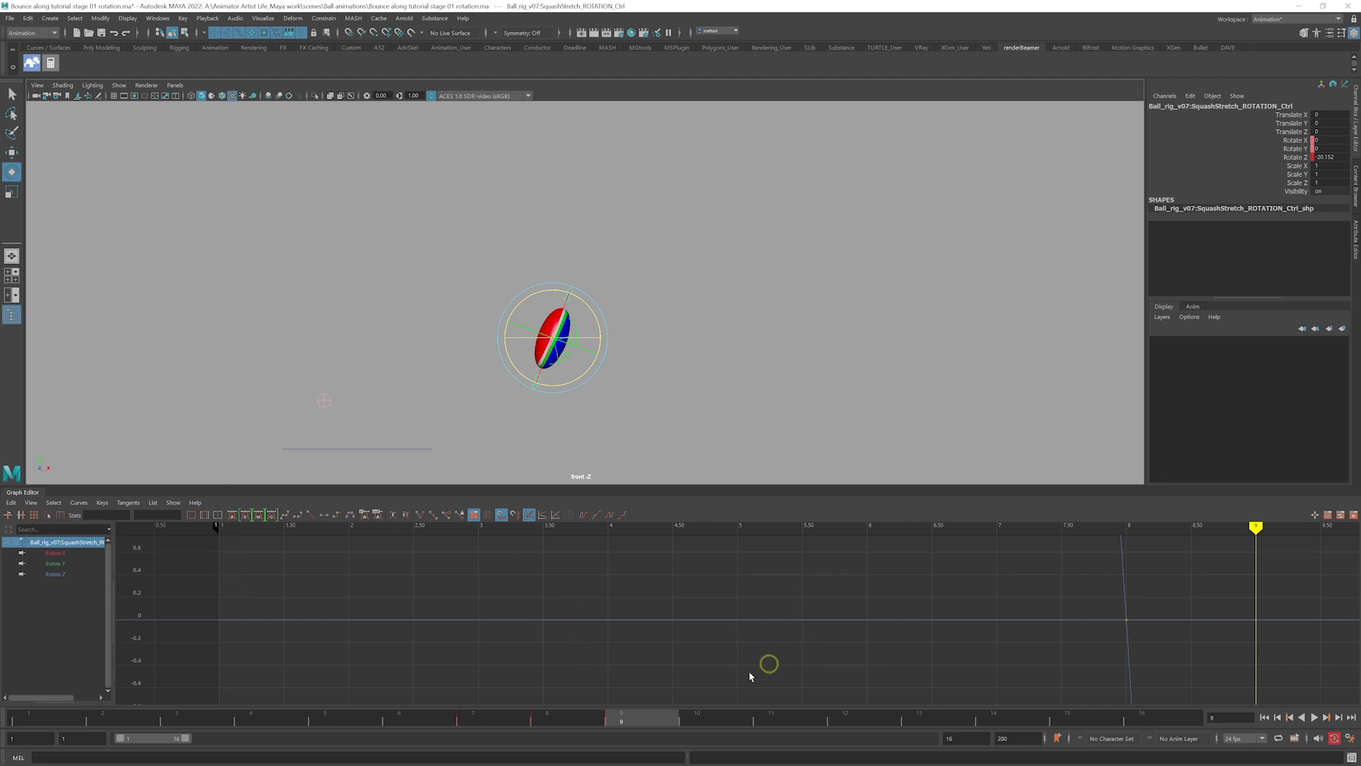
pyautogui.keyDown('alt'); pyautogui.keyDown('shift'); pyautogui.moveTo(865, 588); pyautogui.dragTo(778, 633, button='right'); pyautogui.keyUp('shift'); pyautogui.keyUp('alt')
pyautogui.keyDown('alt'); pyautogui.moveTo(733, 633); pyautogui.dragTo(616, 626, button='middle'); pyautogui.keyUp('alt')
pyautogui.moveTo(592, 595)
pyautogui.keyDown('alt'); pyautogui.keyDown('shift'); pyautogui.mouseDown(button='right')
pyautogui.moveTo(571, 611)
pyautogui.moveTo(614, 605)
pyautogui.mouseUp(button='right'); pyautogui.keyUp('shift'); pyautogui.keyUp('alt')
pyautogui.keyDown('alt'); pyautogui.moveTo(614, 604); pyautogui.dragTo(776, 581, button='middle'); pyautogui.keyUp('alt')
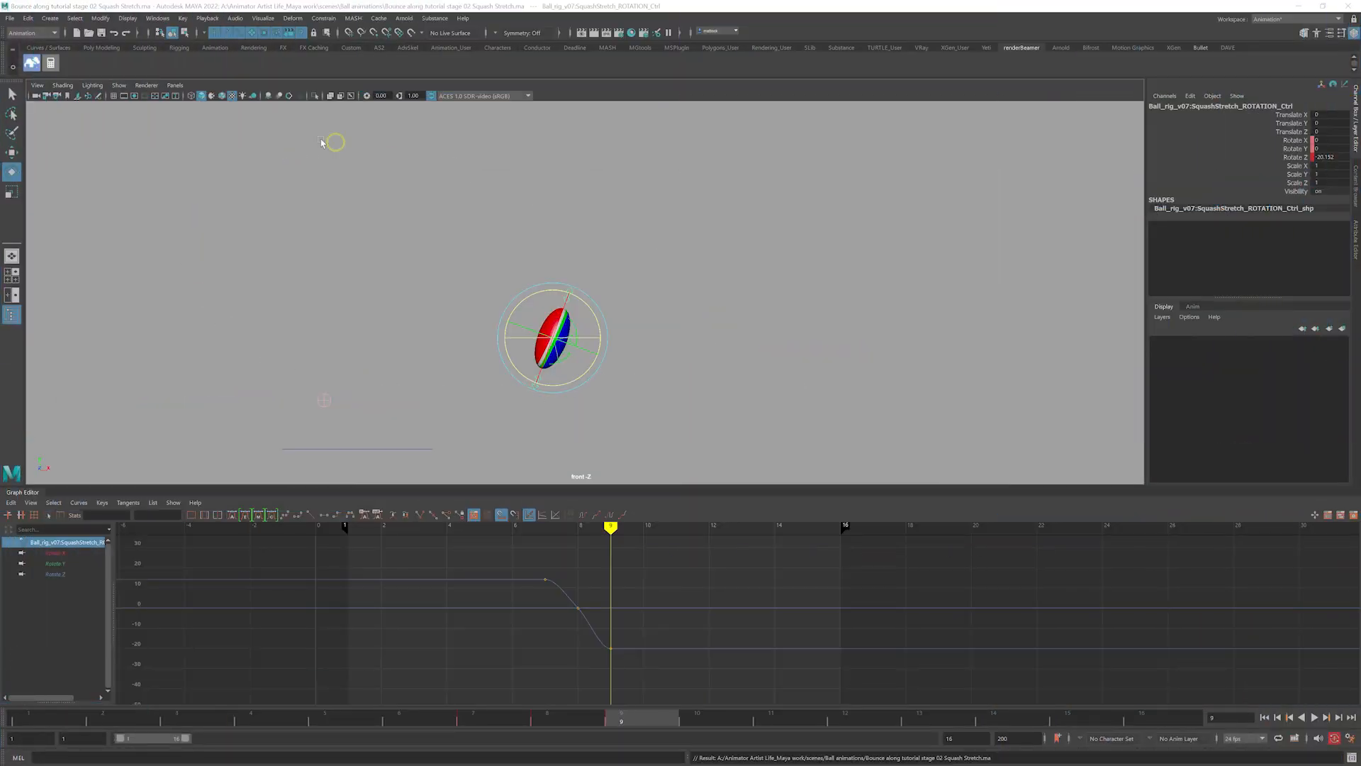
# Show the grid in the front view and select the ball together with all its rig controls
pyautogui.click(113, 96)
pyautogui.keyDown('alt'); pyautogui.moveTo(441, 396); pyautogui.dragTo(431, 361, button='middle'); pyautogui.keyUp('alt')
pyautogui.keyDown('alt'); pyautogui.moveTo(540, 488); pyautogui.dragTo(568, 511, button='right'); pyautogui.keyUp('alt')
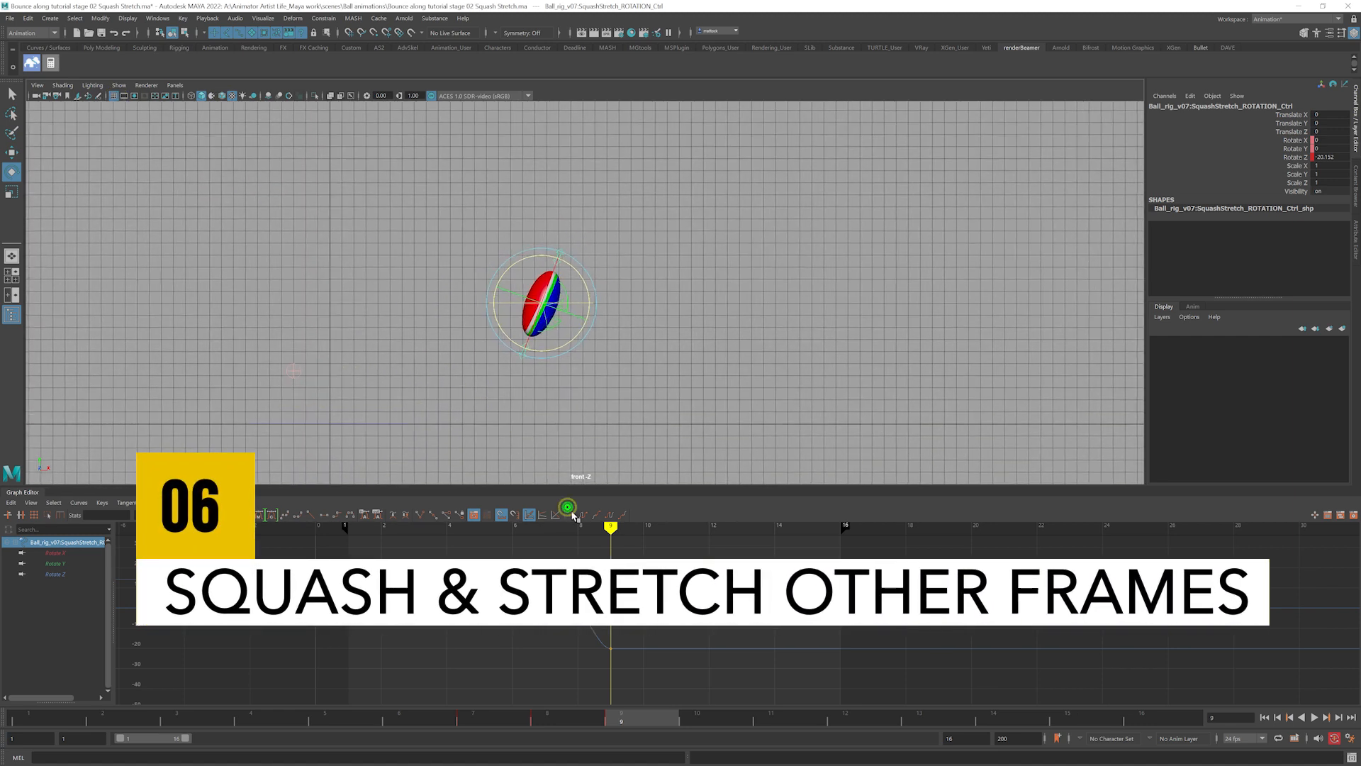
pyautogui.click(646, 300)
pyautogui.moveTo(433, 202); pyautogui.dragTo(688, 443)
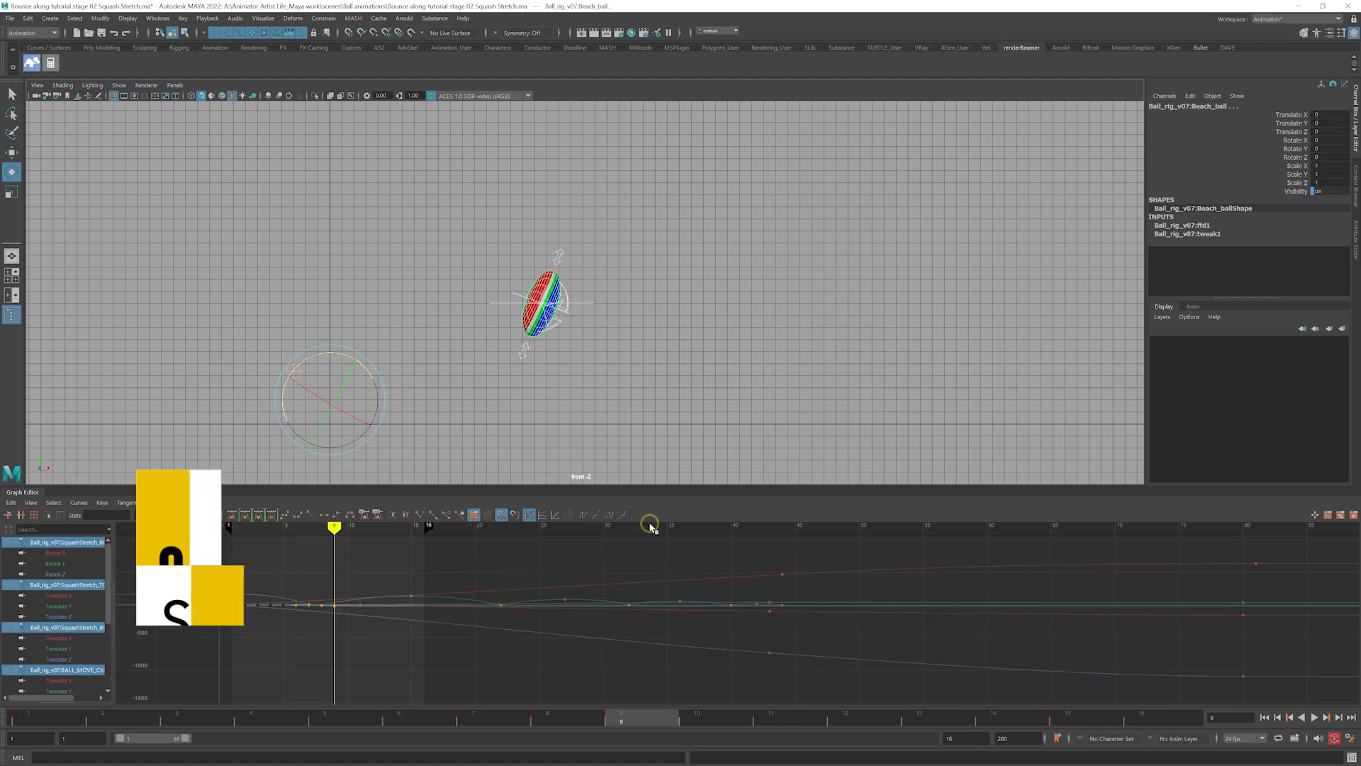
# Locate the second ground contact on the bounce curve in the Graph Editor and scrub to frame 22
pyautogui.scroll(5, 322, 596)
pyautogui.keyDown('alt'); pyautogui.moveTo(321, 599); pyautogui.dragTo(657, 620, button='middle'); pyautogui.keyUp('alt')
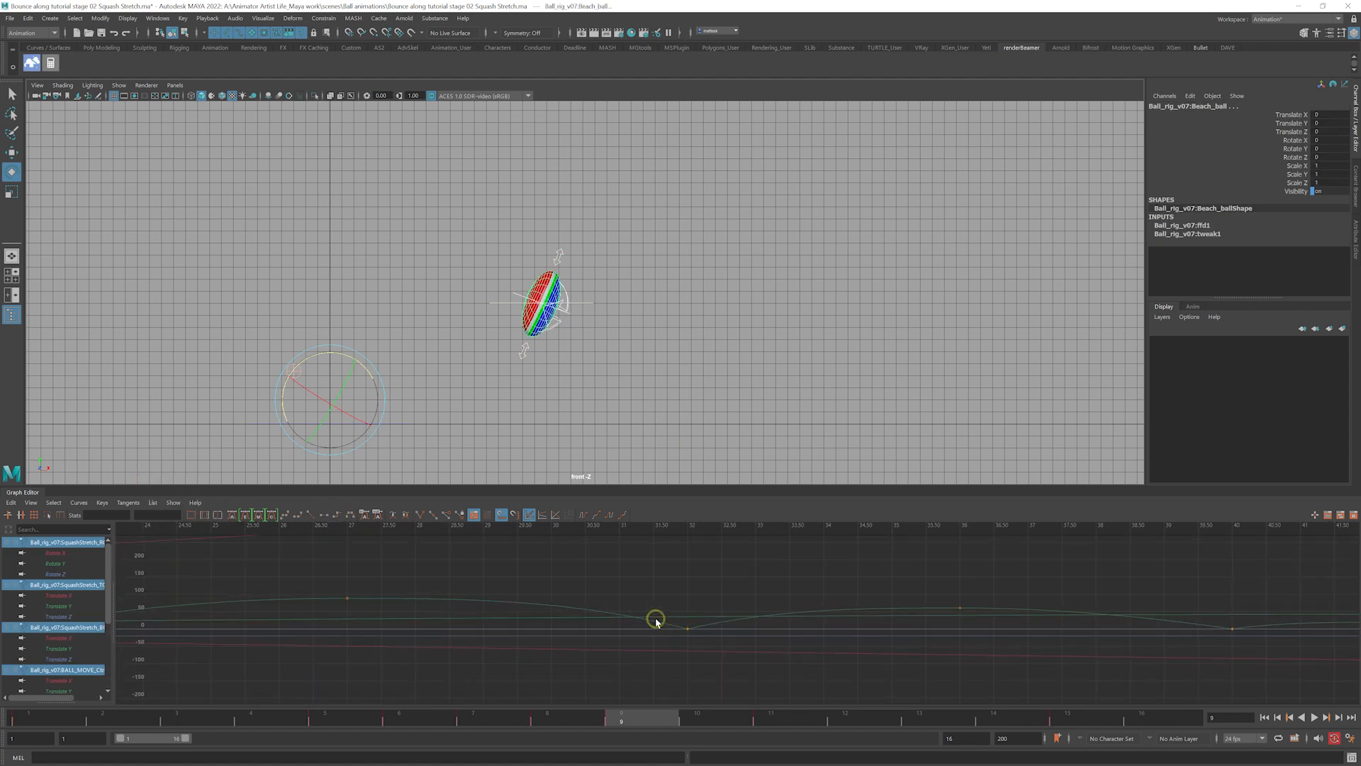
pyautogui.keyDown('alt'); pyautogui.keyDown('shift'); pyautogui.moveTo(644, 608); pyautogui.dragTo(583, 597, button='right'); pyautogui.keyUp('shift'); pyautogui.keyUp('alt')
pyautogui.keyDown('alt'); pyautogui.moveTo(519, 598); pyautogui.dragTo(602, 596, button='middle'); pyautogui.keyUp('alt')
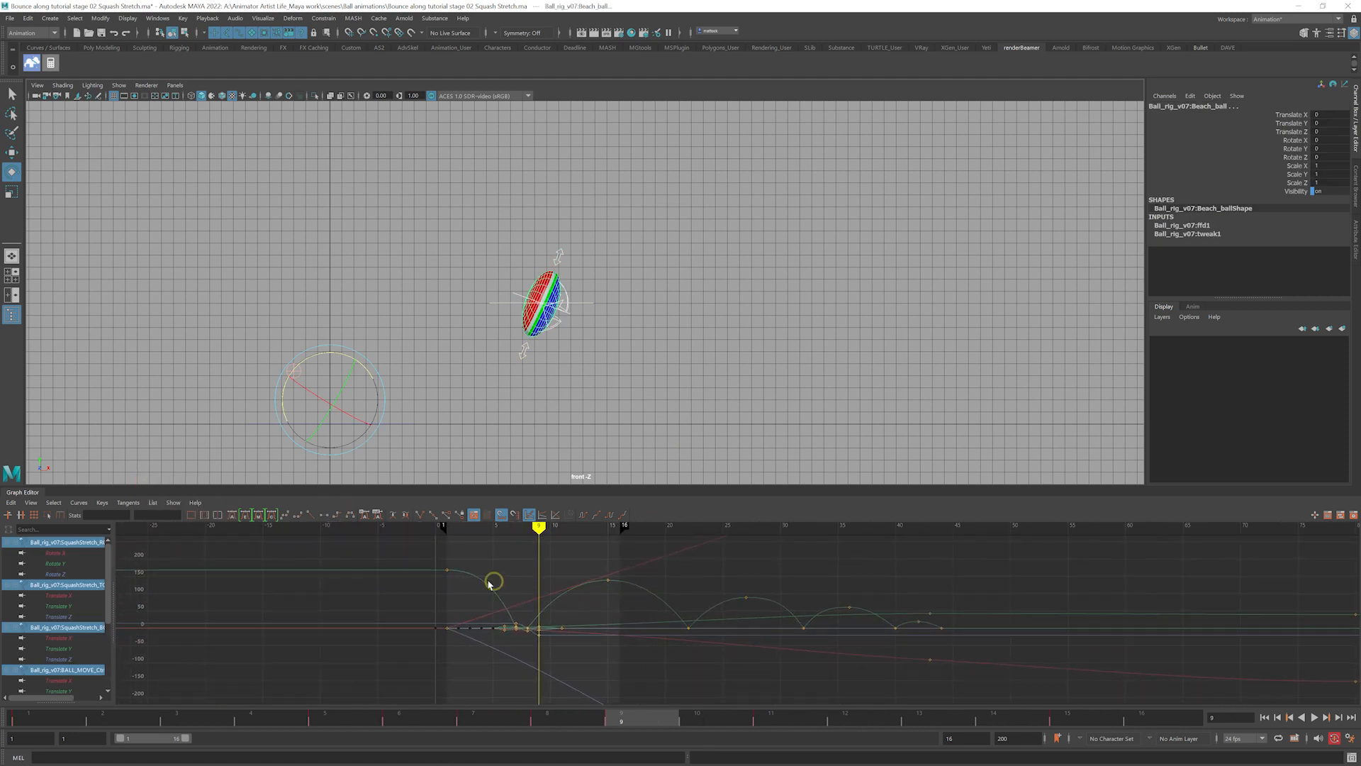
pyautogui.scroll(3, 482, 573)
pyautogui.scroll(-1, 490, 573)
pyautogui.moveTo(447, 531)
pyautogui.mouseDown()
pyautogui.moveTo(400, 536)
pyautogui.moveTo(669, 553)
pyautogui.mouseUp()
pyautogui.keyDown('alt'); pyautogui.keyDown('shift'); pyautogui.moveTo(746, 587); pyautogui.dragTo(742, 595, button='right'); pyautogui.keyUp('shift'); pyautogui.keyUp('alt')
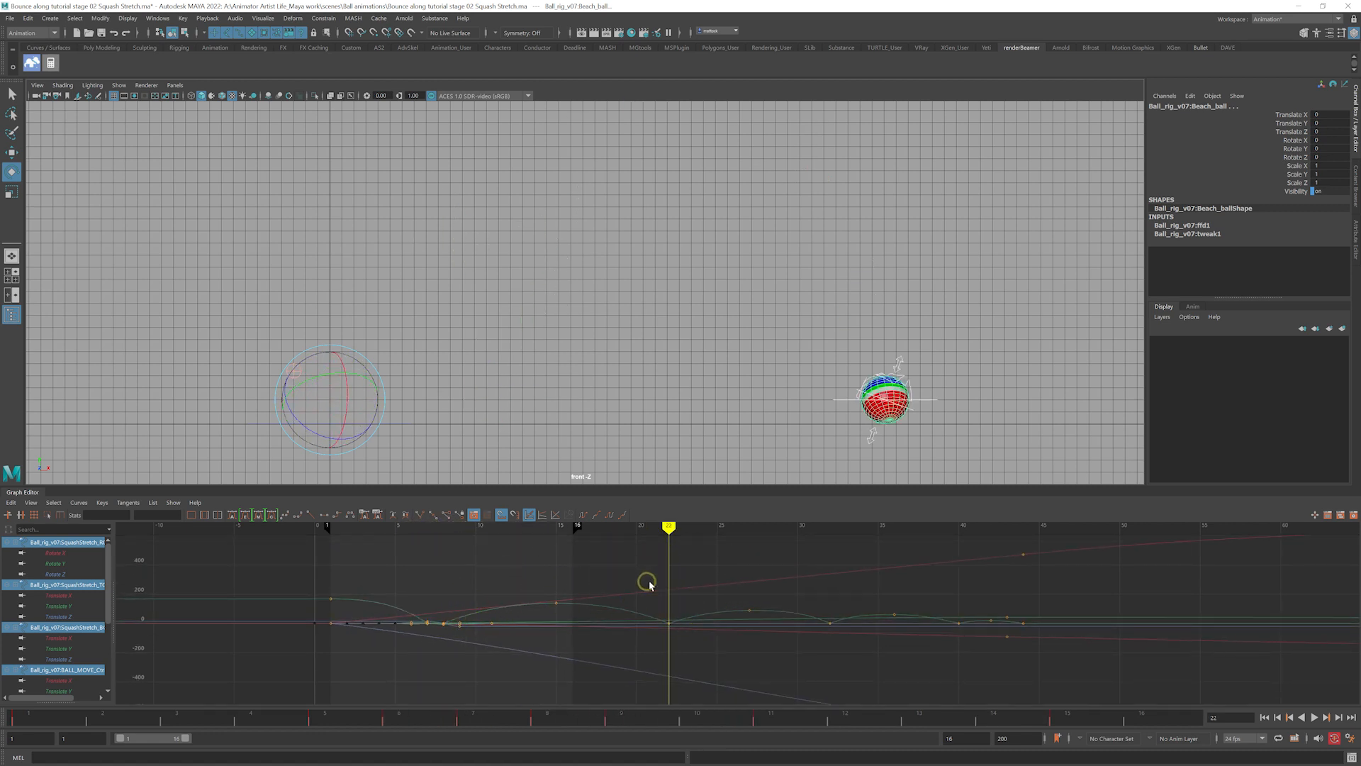
# Select all the rig's keys from frame 22 onward in the Graph Editor and offset their time by +=1 frame
pyautogui.scroll(-5, 845, 592)
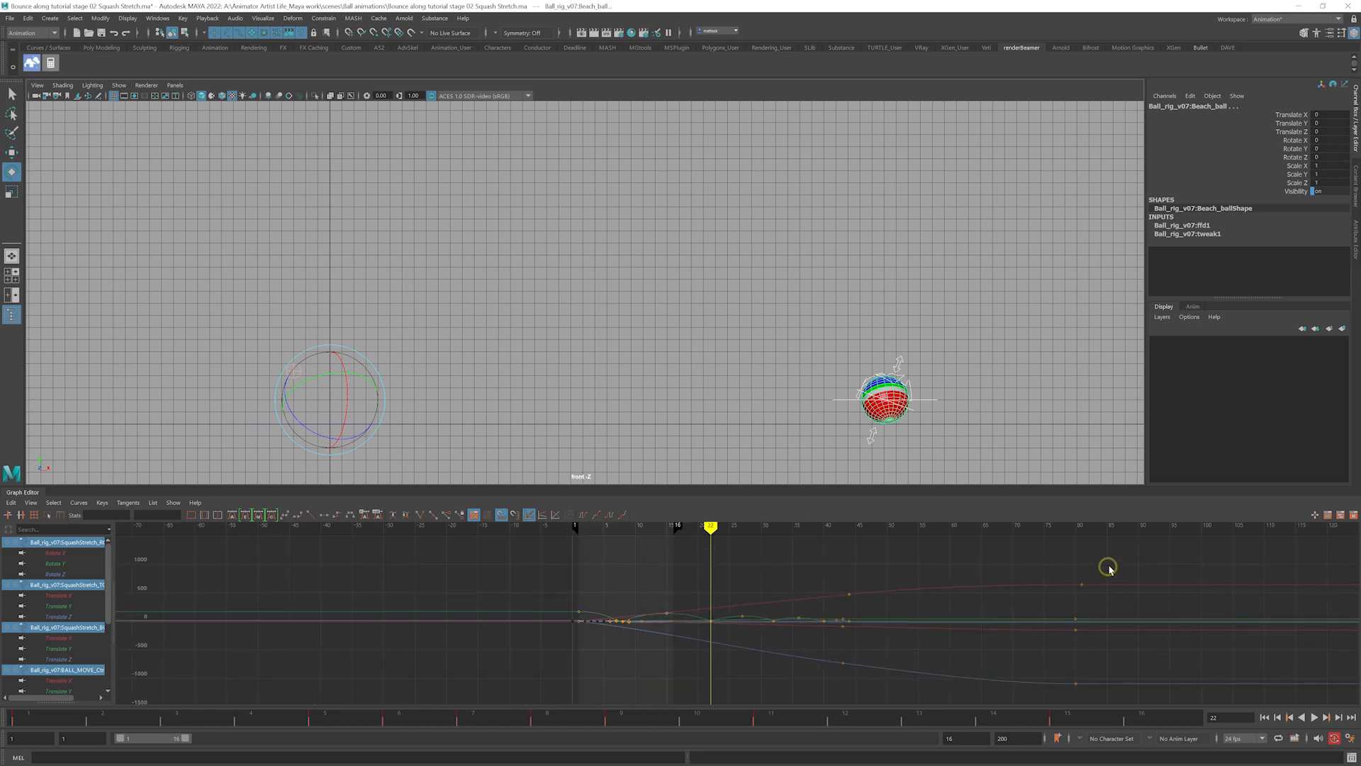
pyautogui.moveTo(1137, 552); pyautogui.dragTo(709, 673)
pyautogui.scroll(4, 676, 614)
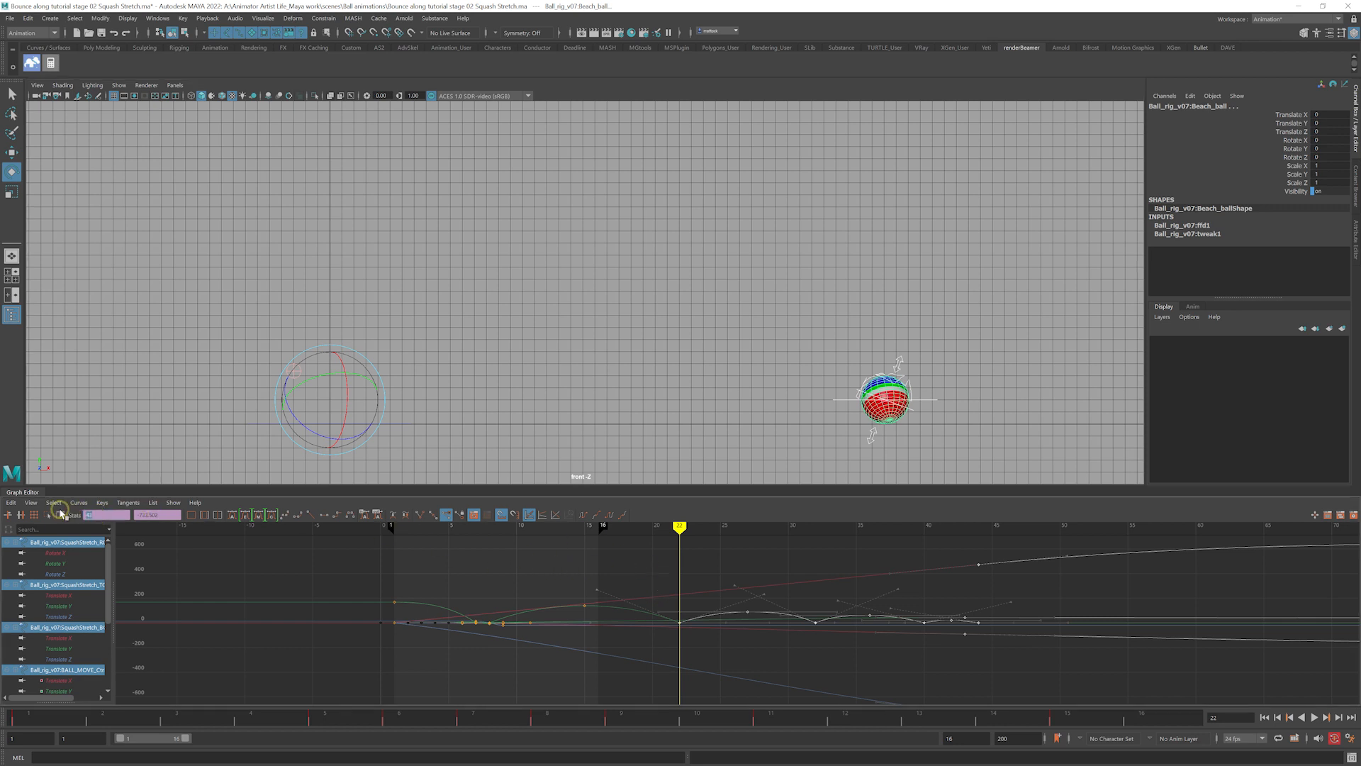
pyautogui.write('+=1')
pyautogui.press('Return')
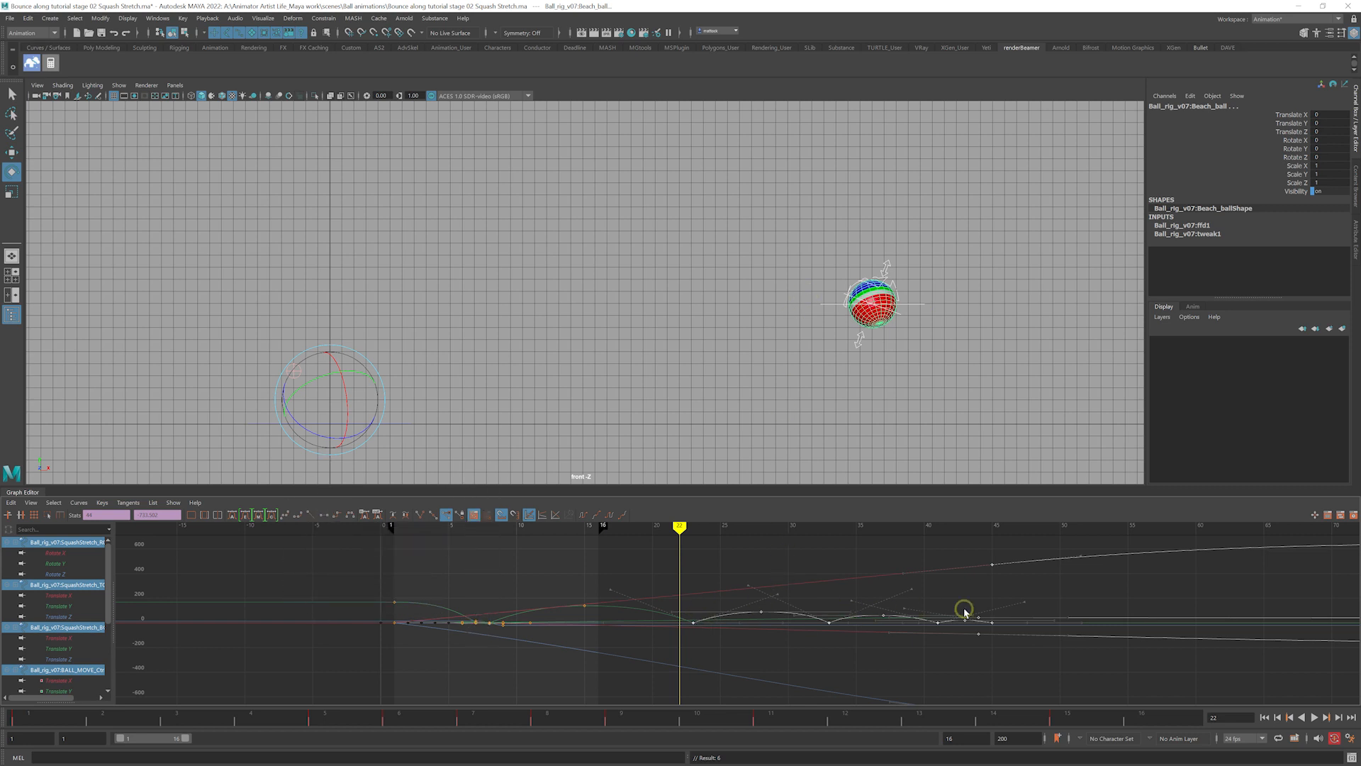
pyautogui.keyDown('alt'); pyautogui.moveTo(856, 591); pyautogui.dragTo(804, 601, button='middle'); pyautogui.keyUp('alt')
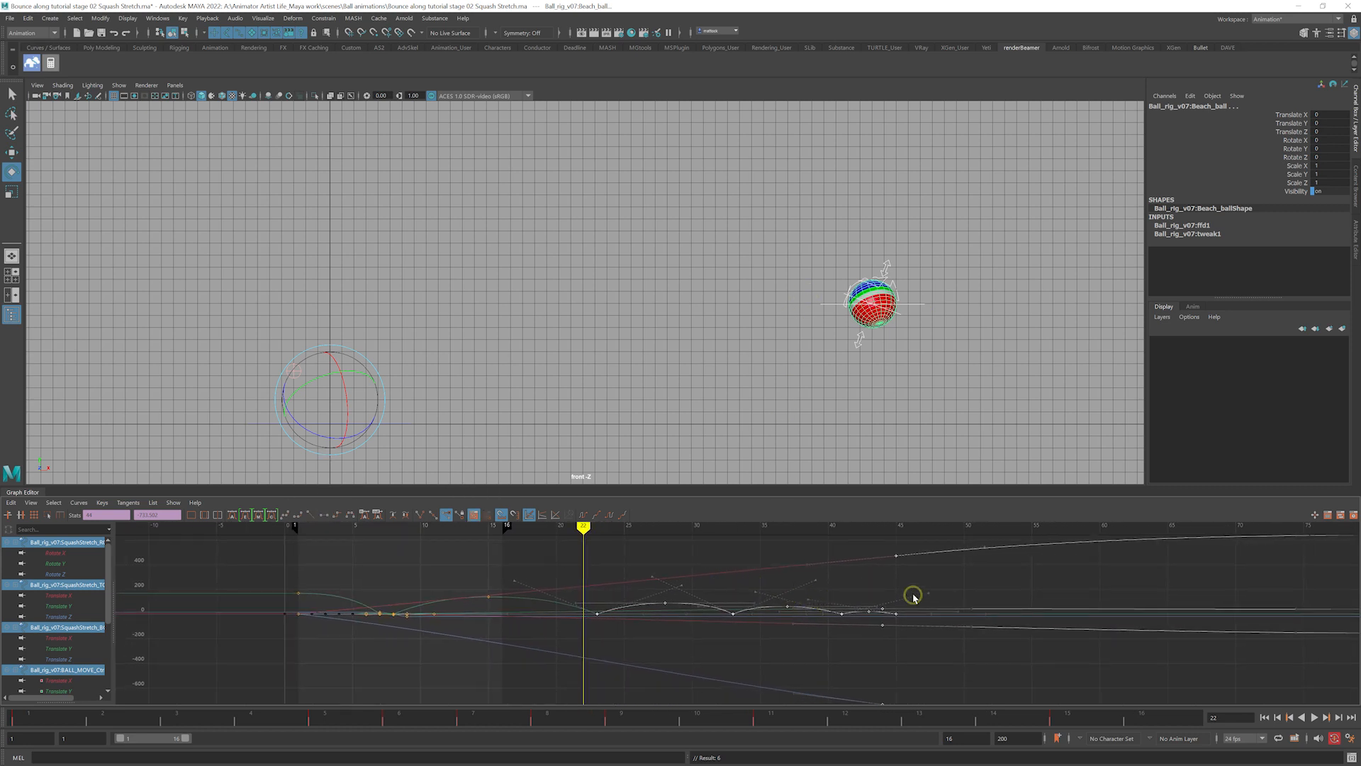
pyautogui.keyDown('alt'); pyautogui.moveTo(914, 597); pyautogui.dragTo(896, 583, button='right'); pyautogui.keyUp('alt')
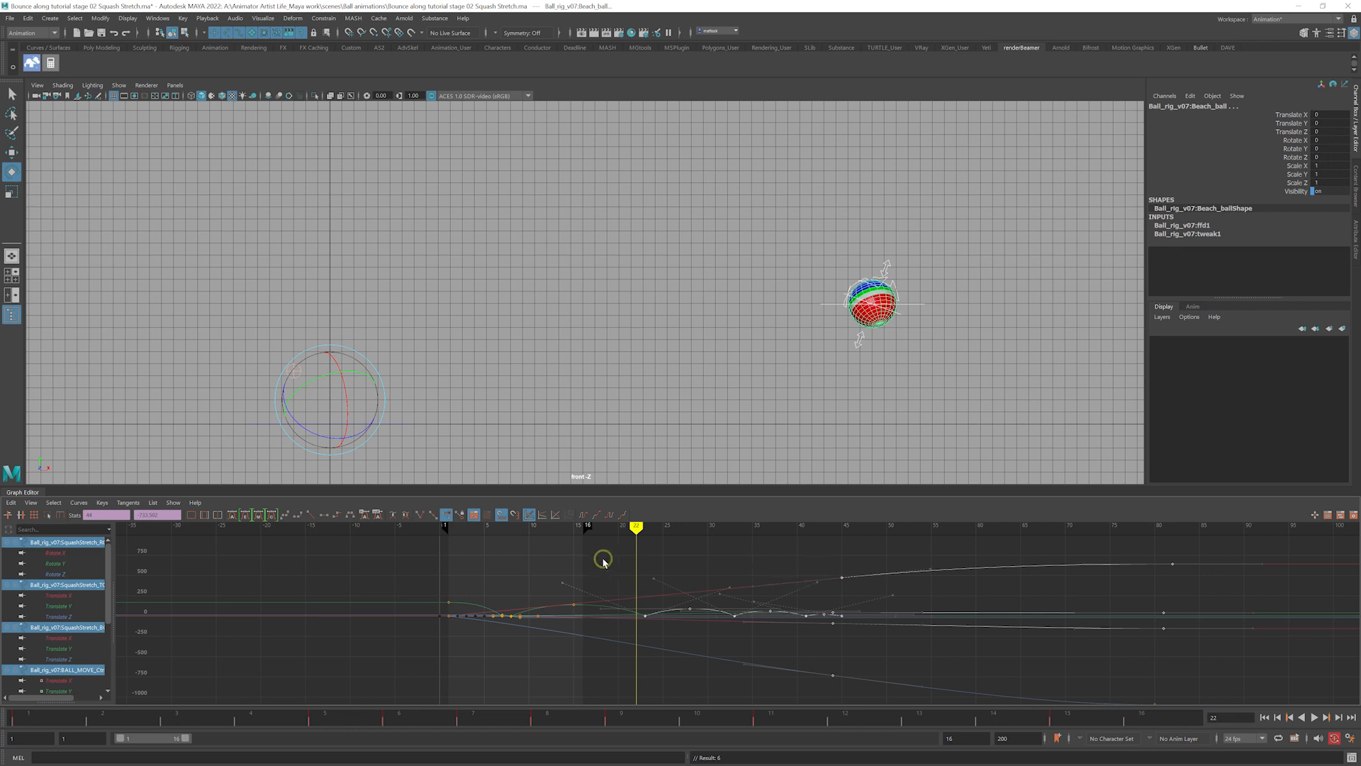
pyautogui.click(647, 555)
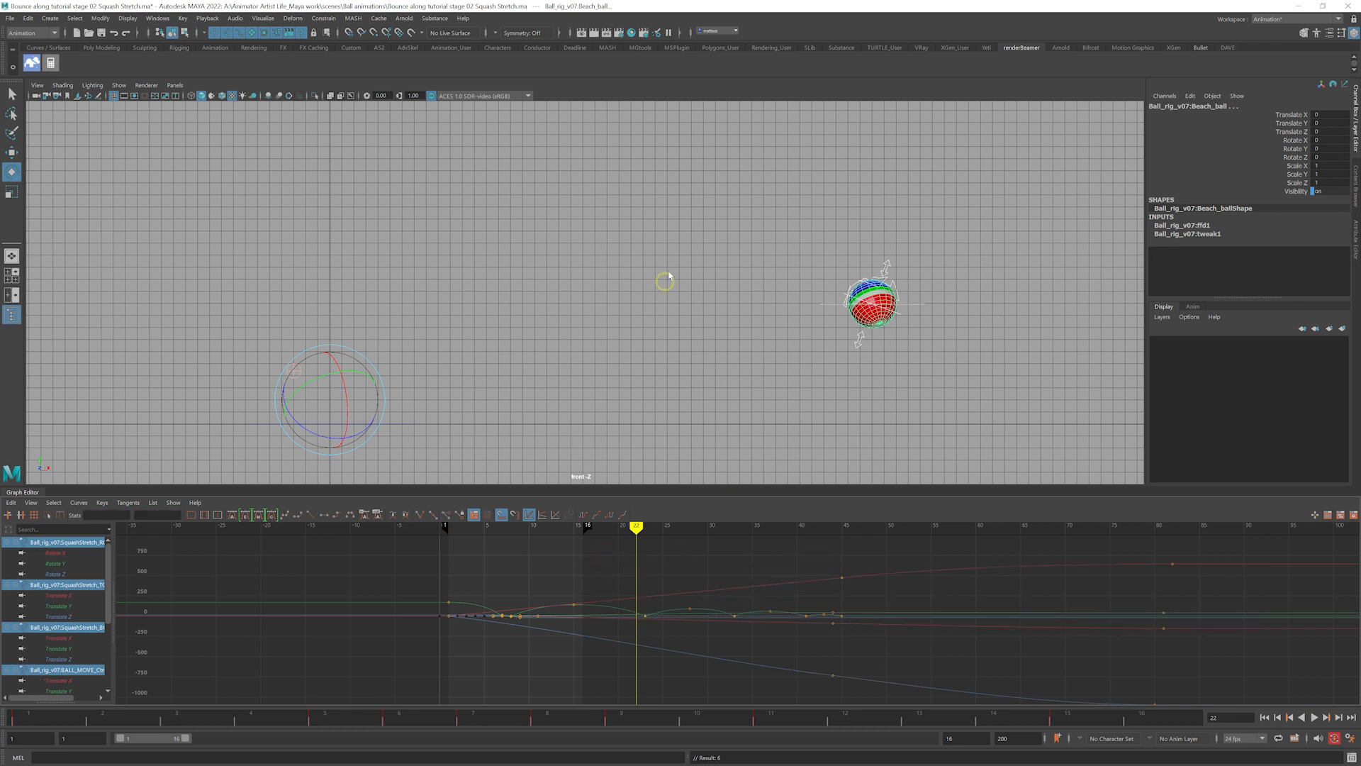
# Select the ball's move control and its ground-contact keys at frame 23 in the Graph Editor
pyautogui.moveTo(949, 301); pyautogui.dragTo(924, 322)
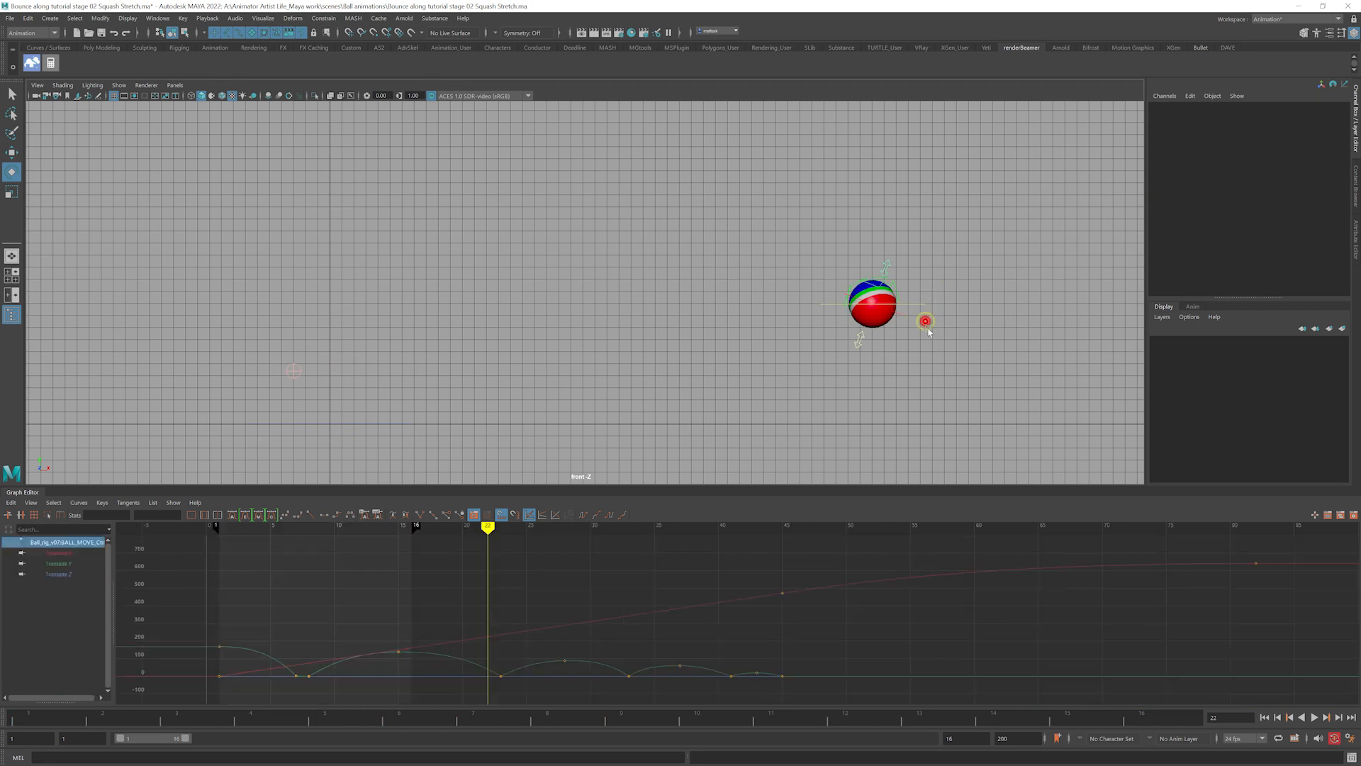
pyautogui.keyDown('alt'); pyautogui.moveTo(642, 432); pyautogui.dragTo(732, 400, button='middle'); pyautogui.keyUp('alt')
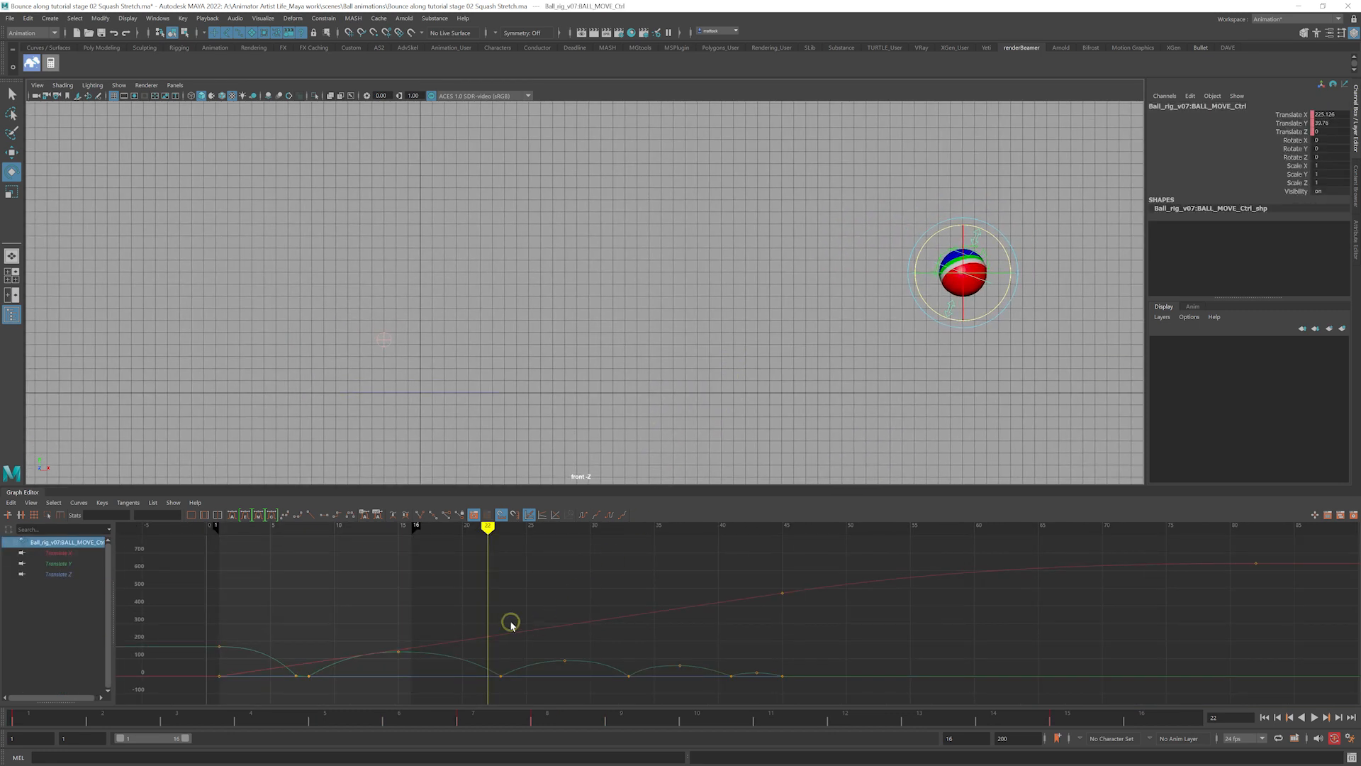
pyautogui.click(500, 526)
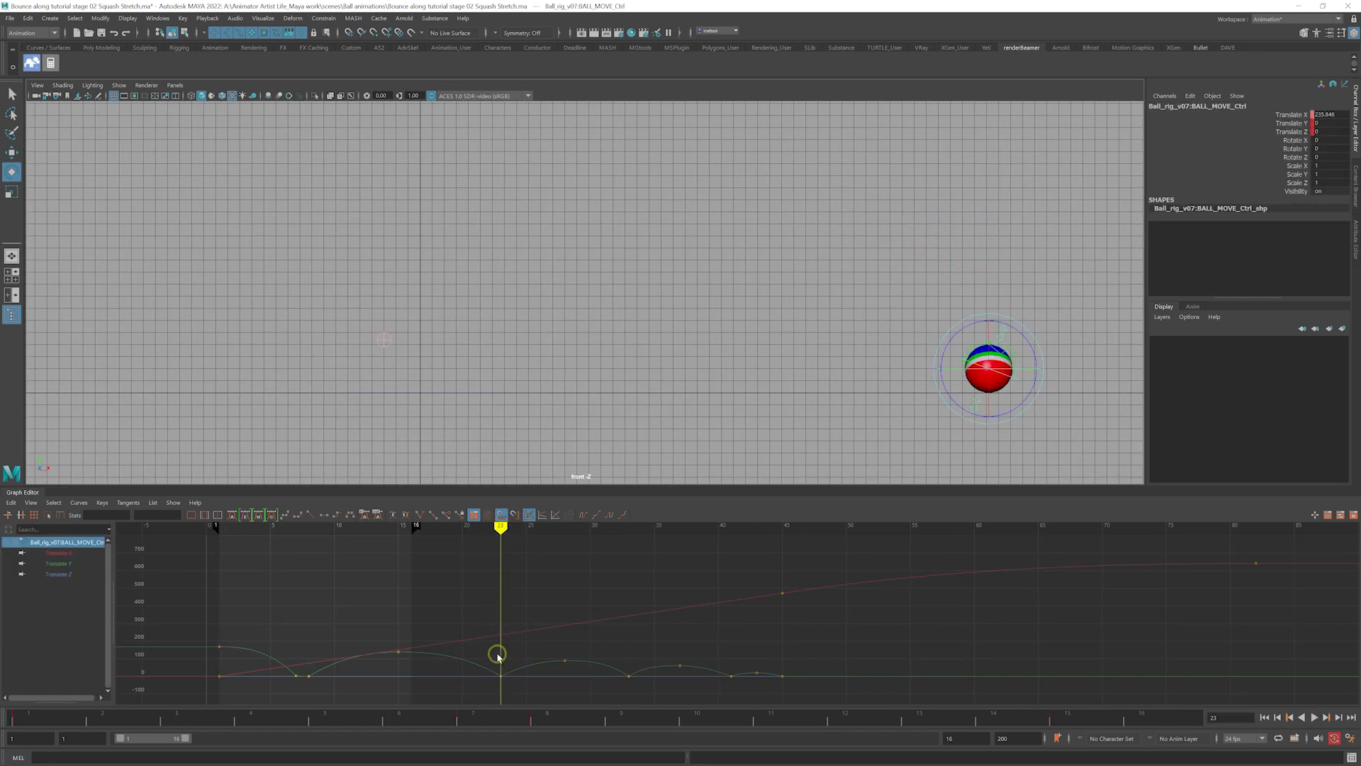
pyautogui.moveTo(498, 654); pyautogui.dragTo(529, 691)
pyautogui.scroll(5, 454, 644)
pyautogui.keyDown('alt'); pyautogui.moveTo(474, 651); pyautogui.dragTo(585, 590, button='middle'); pyautogui.keyUp('alt')
pyautogui.keyDown('alt'); pyautogui.moveTo(450, 631); pyautogui.dragTo(727, 586, button='middle'); pyautogui.keyUp('alt')
pyautogui.keyDown('alt'); pyautogui.moveTo(567, 619); pyautogui.dragTo(627, 605, button='middle'); pyautogui.keyUp('alt')
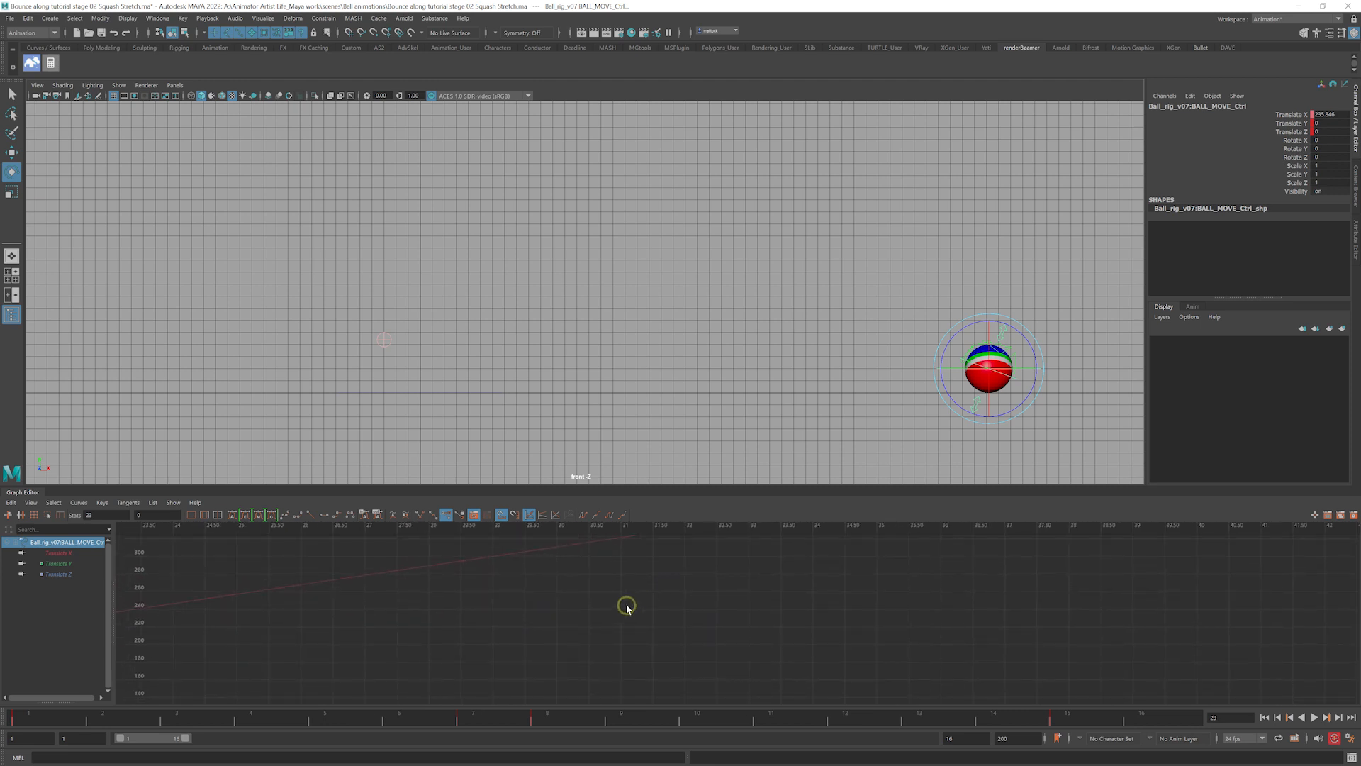
pyautogui.press('f')
pyautogui.keyDown('alt'); pyautogui.moveTo(756, 656); pyautogui.dragTo(638, 656, button='middle'); pyautogui.keyUp('alt')
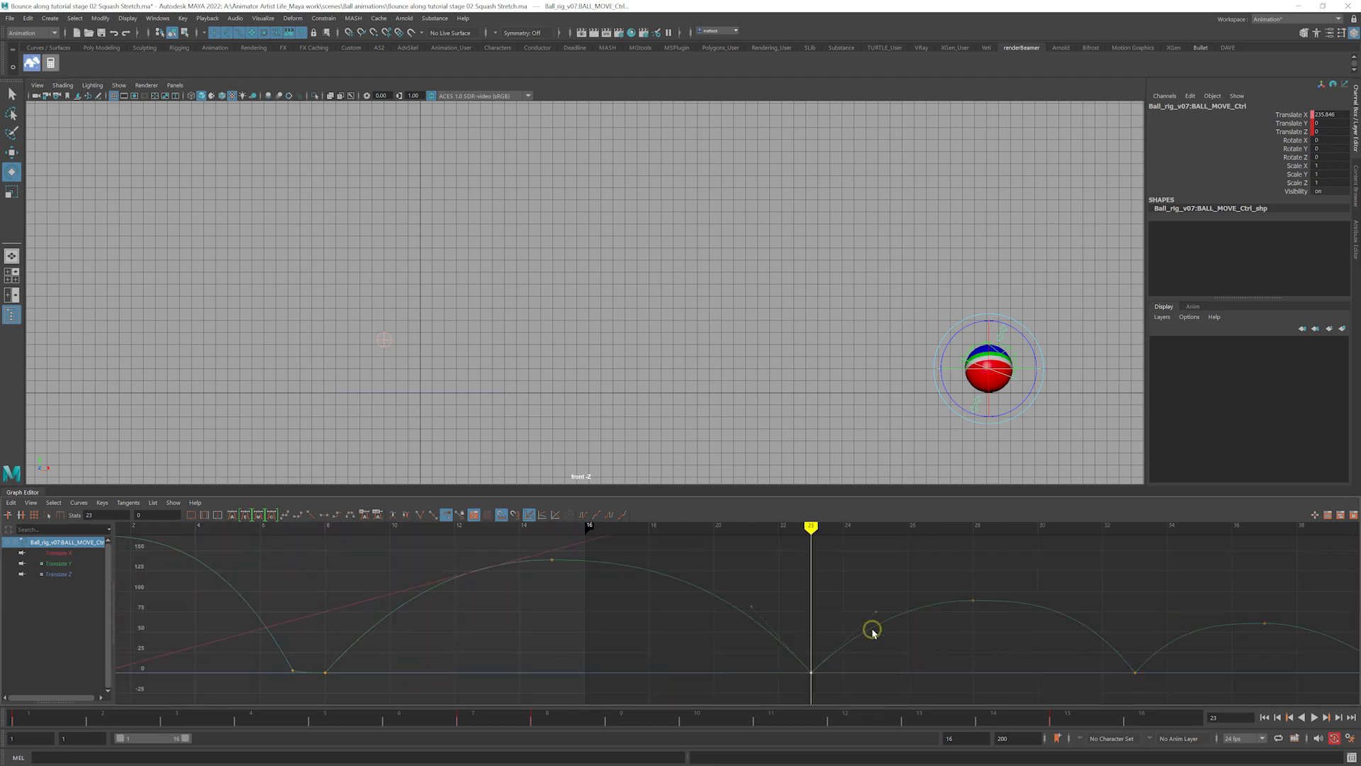
pyautogui.keyDown('alt'); pyautogui.moveTo(872, 632); pyautogui.dragTo(799, 643, button='middle'); pyautogui.keyUp('alt')
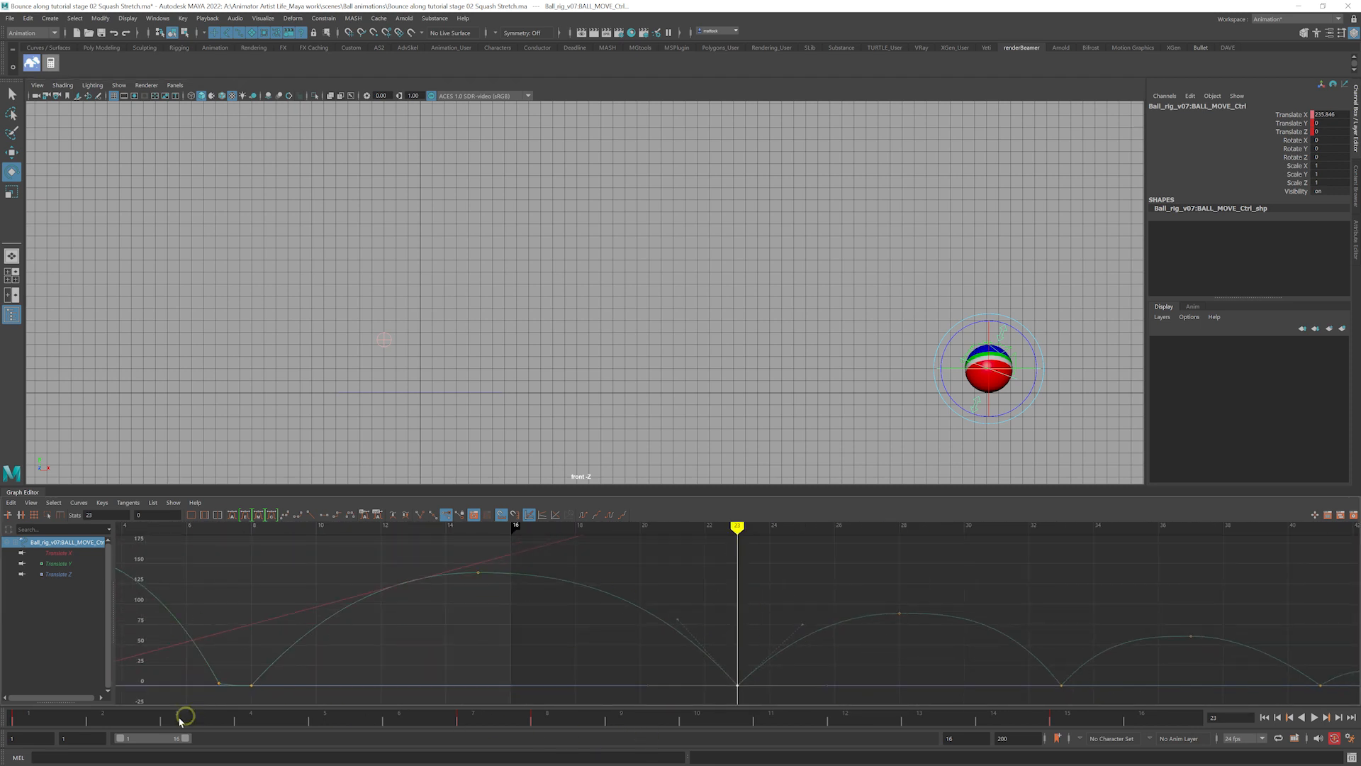
# Extend the playback range to frame 111 and key the frame 23 Translate Y contact value at frame 22
pyautogui.moveTo(182, 740); pyautogui.dragTo(574, 750)
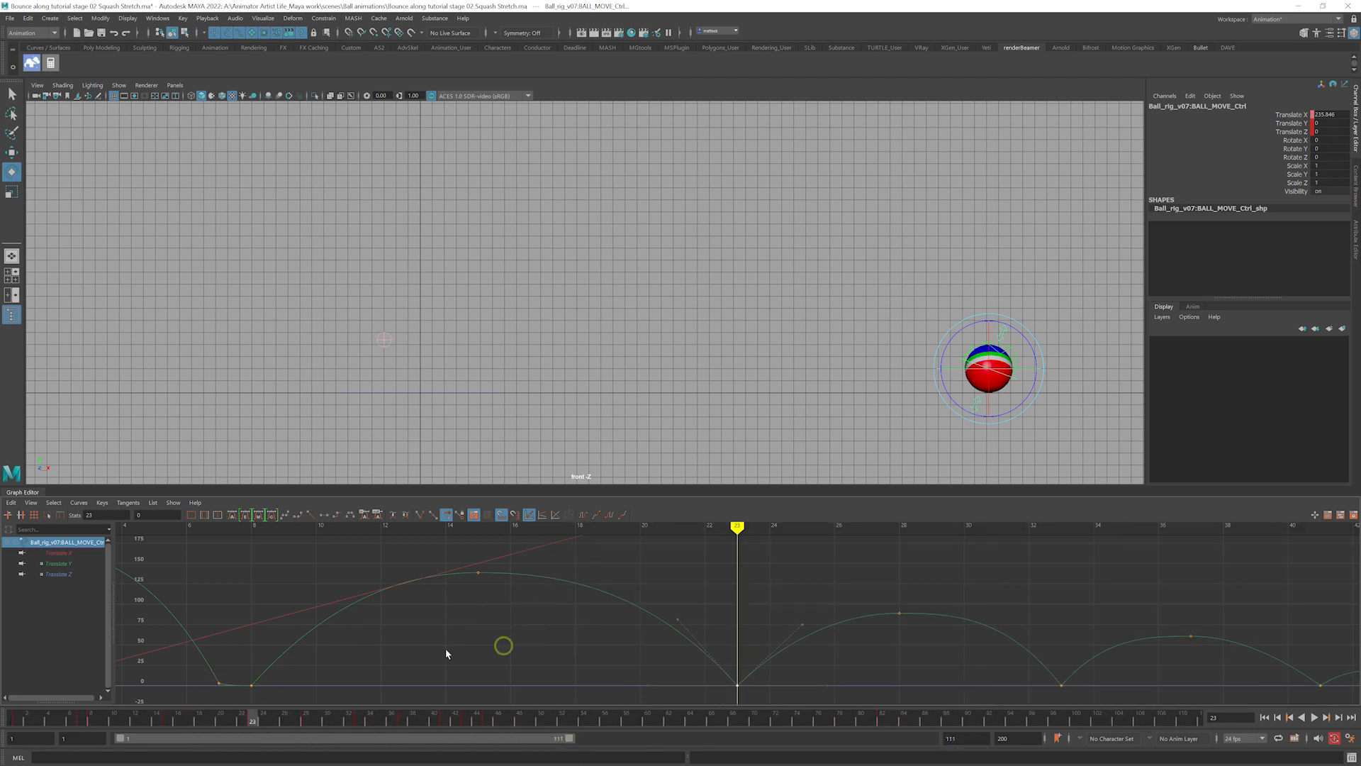
pyautogui.moveTo(246, 719); pyautogui.dragTo(241, 719, button='middle')
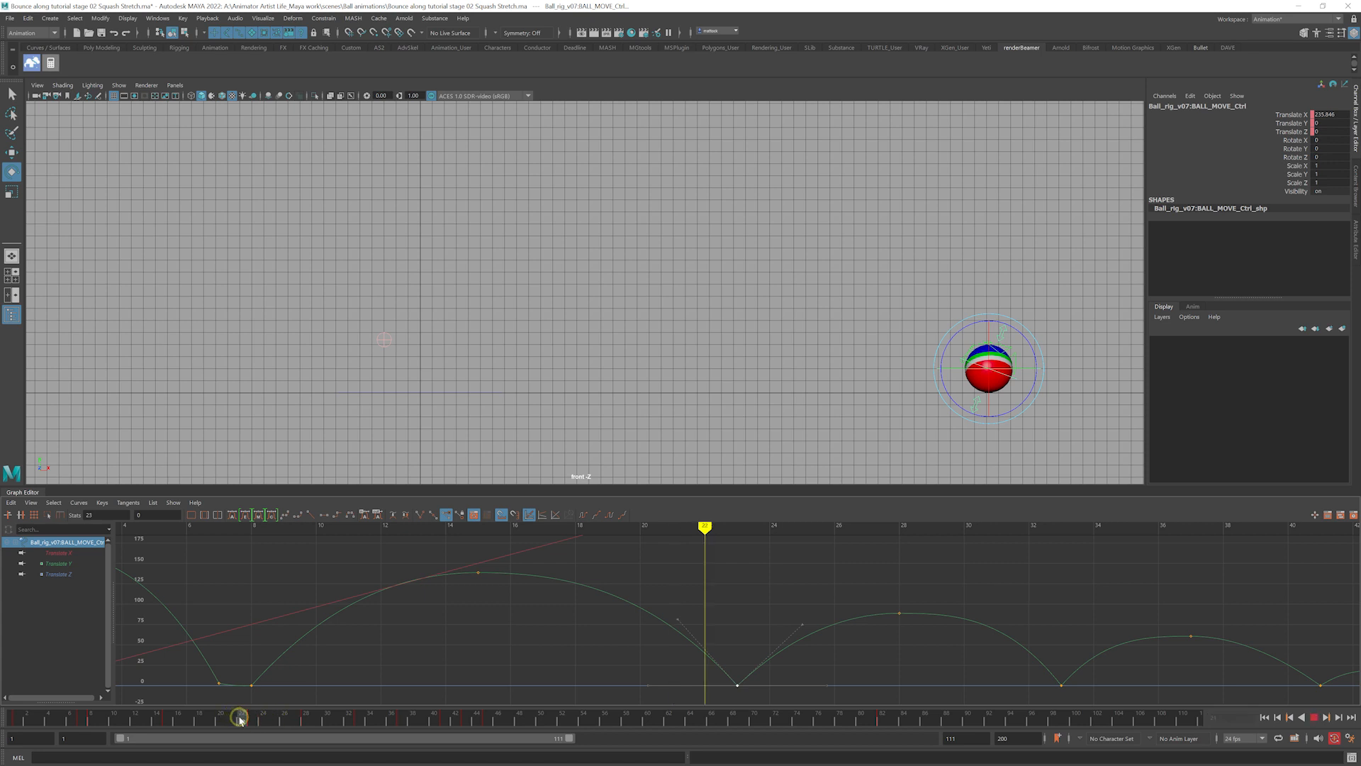
pyautogui.click(1296, 126)
pyautogui.rightClick(1294, 125)
pyautogui.click(1280, 165)
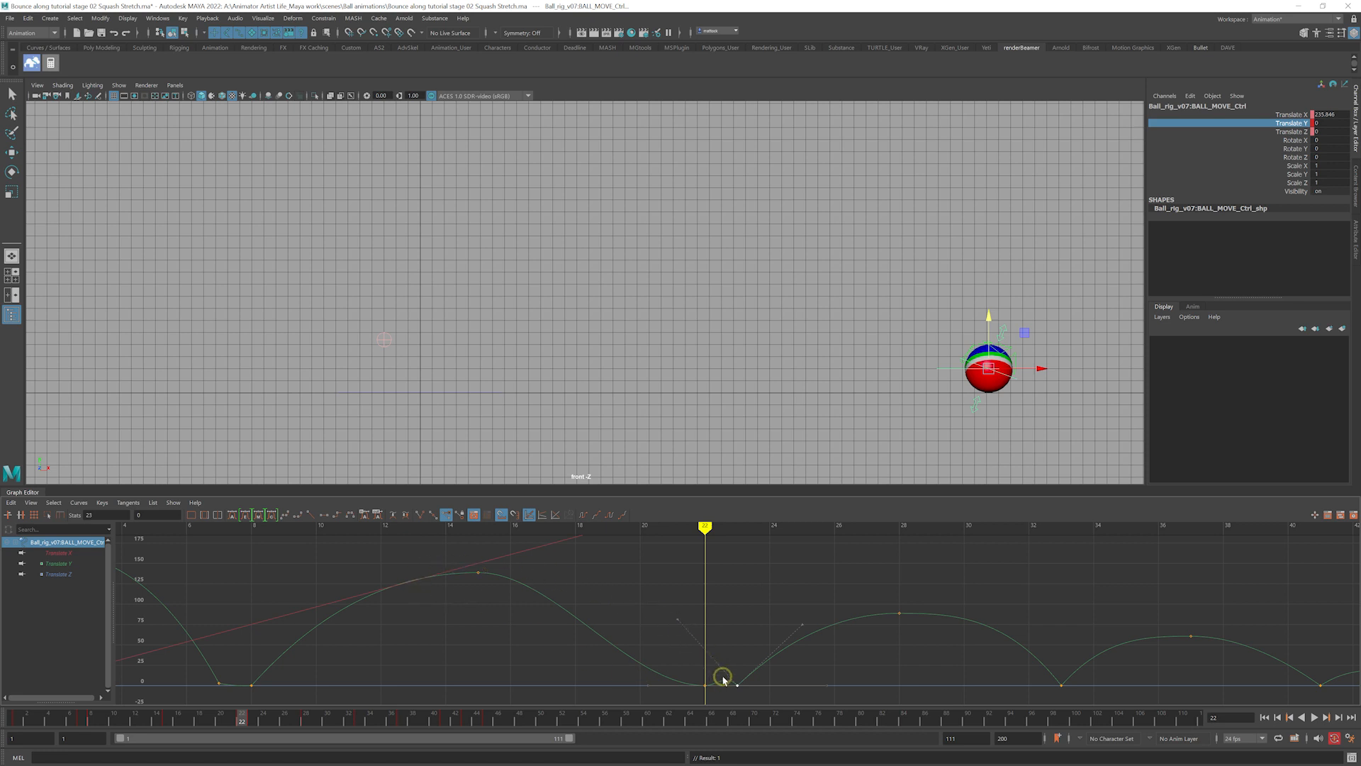
# Break the tangents of the Translate Y key at frame 22 and raise its incoming handle for a steep fall
pyautogui.moveTo(683, 668); pyautogui.dragTo(721, 693)
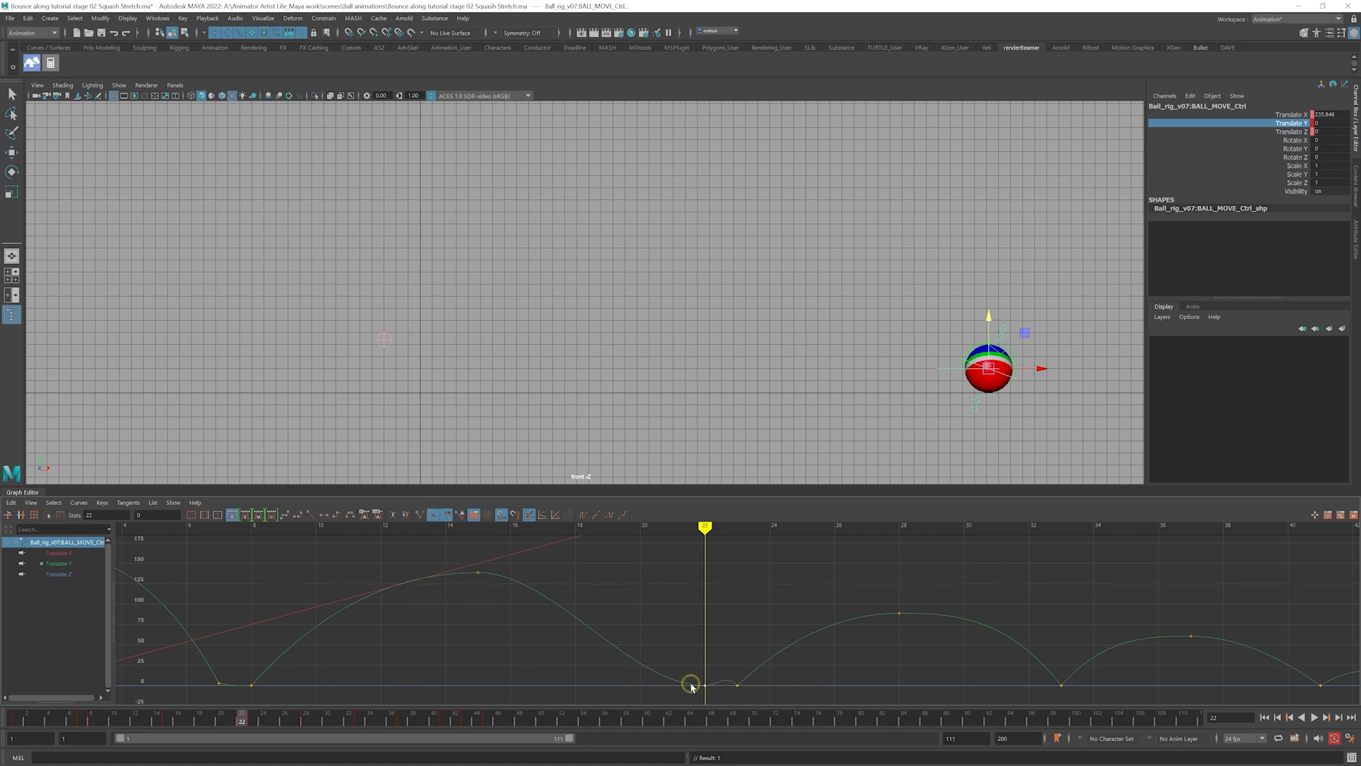
pyautogui.click(421, 516)
pyautogui.moveTo(587, 672); pyautogui.dragTo(635, 697)
pyautogui.moveTo(626, 657); pyautogui.dragTo(673, 636, button='middle')
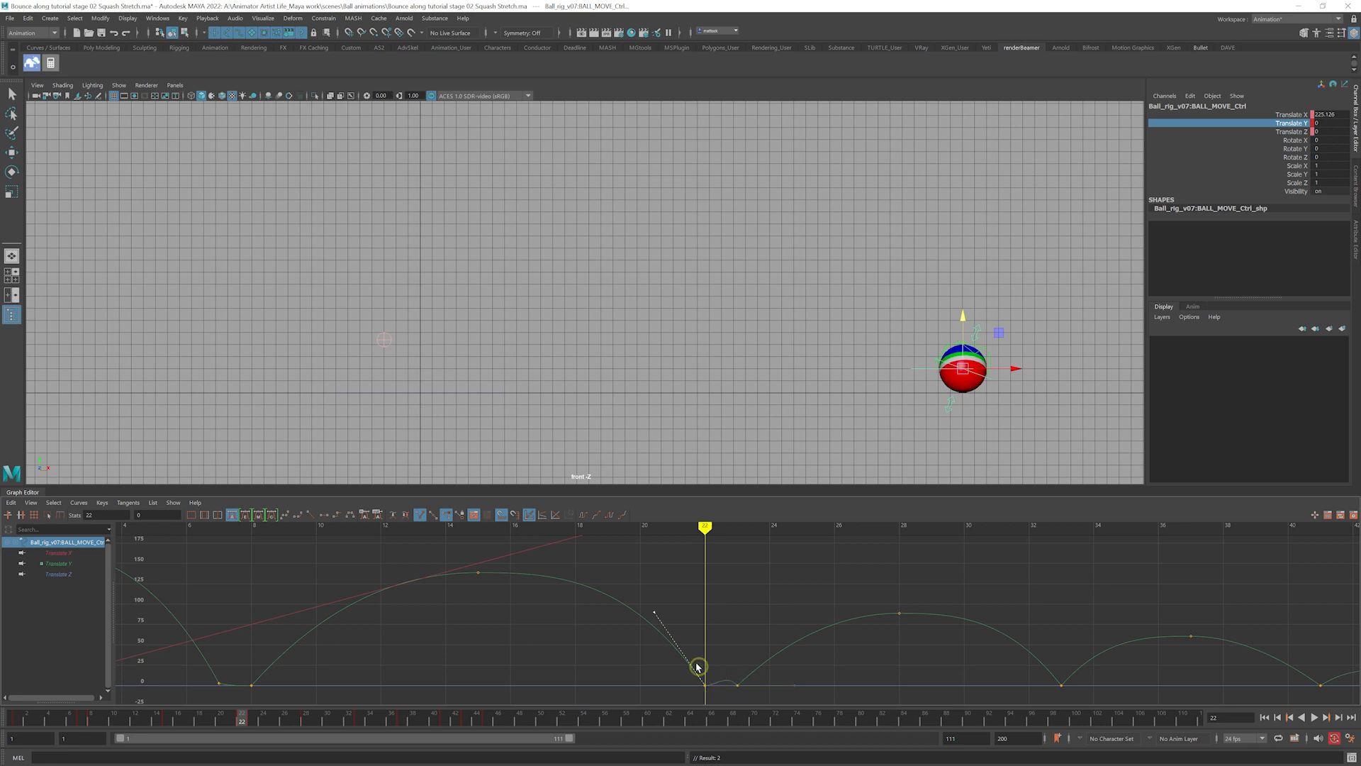
pyautogui.moveTo(681, 539); pyautogui.dragTo(702, 562)
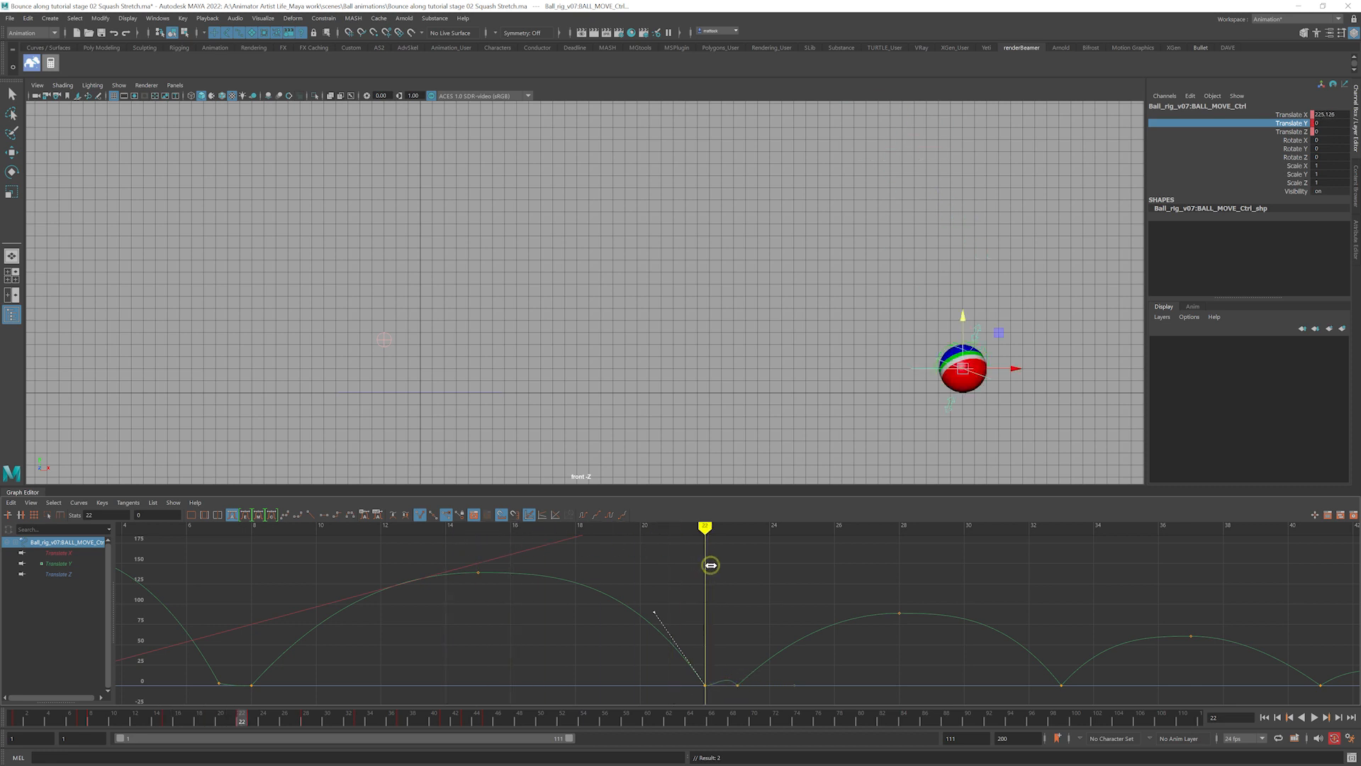
pyautogui.keyDown('alt'); pyautogui.moveTo(809, 349); pyautogui.dragTo(671, 332, button='middle'); pyautogui.keyUp('alt')
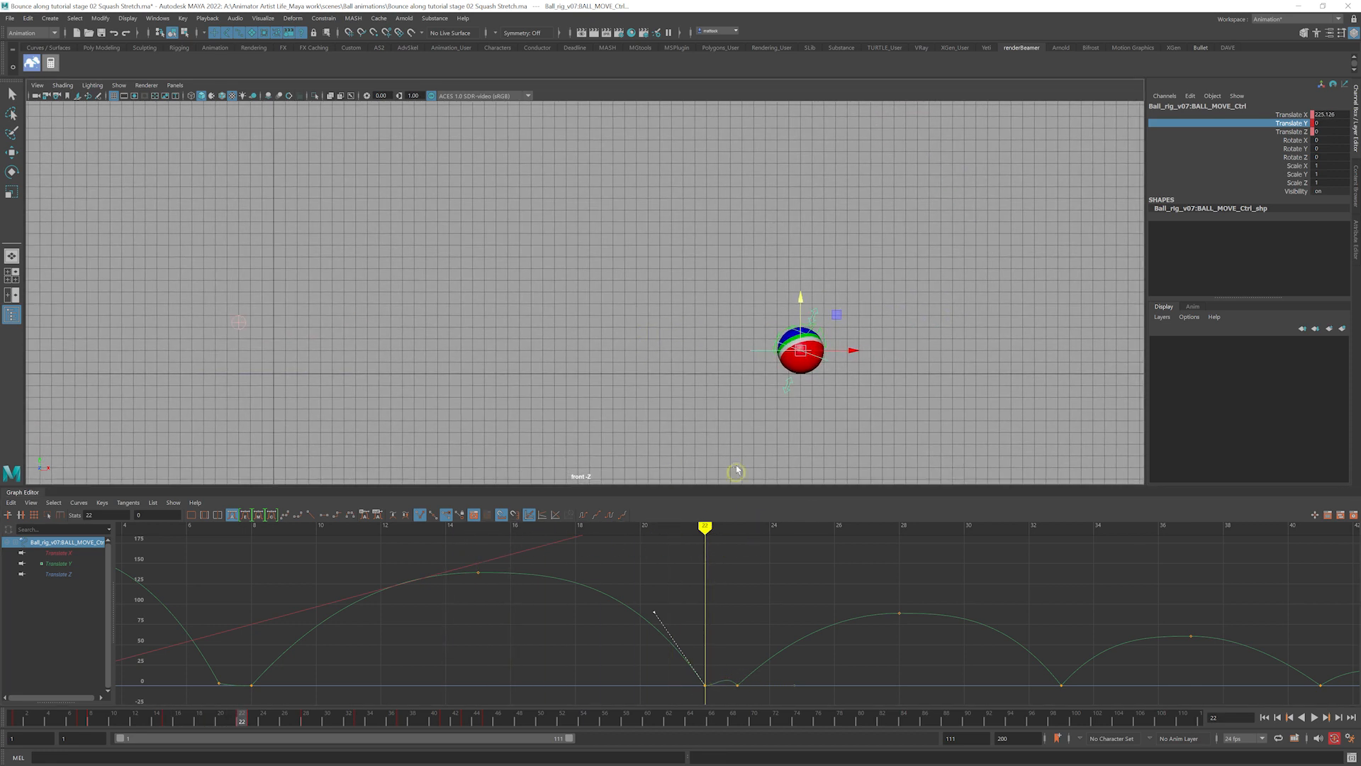
# Key the translation of the top and bottom squash controls at frame 23
pyautogui.moveTo(705, 529); pyautogui.dragTo(704, 558)
pyautogui.moveTo(707, 535); pyautogui.dragTo(738, 536)
pyautogui.click(13, 95)
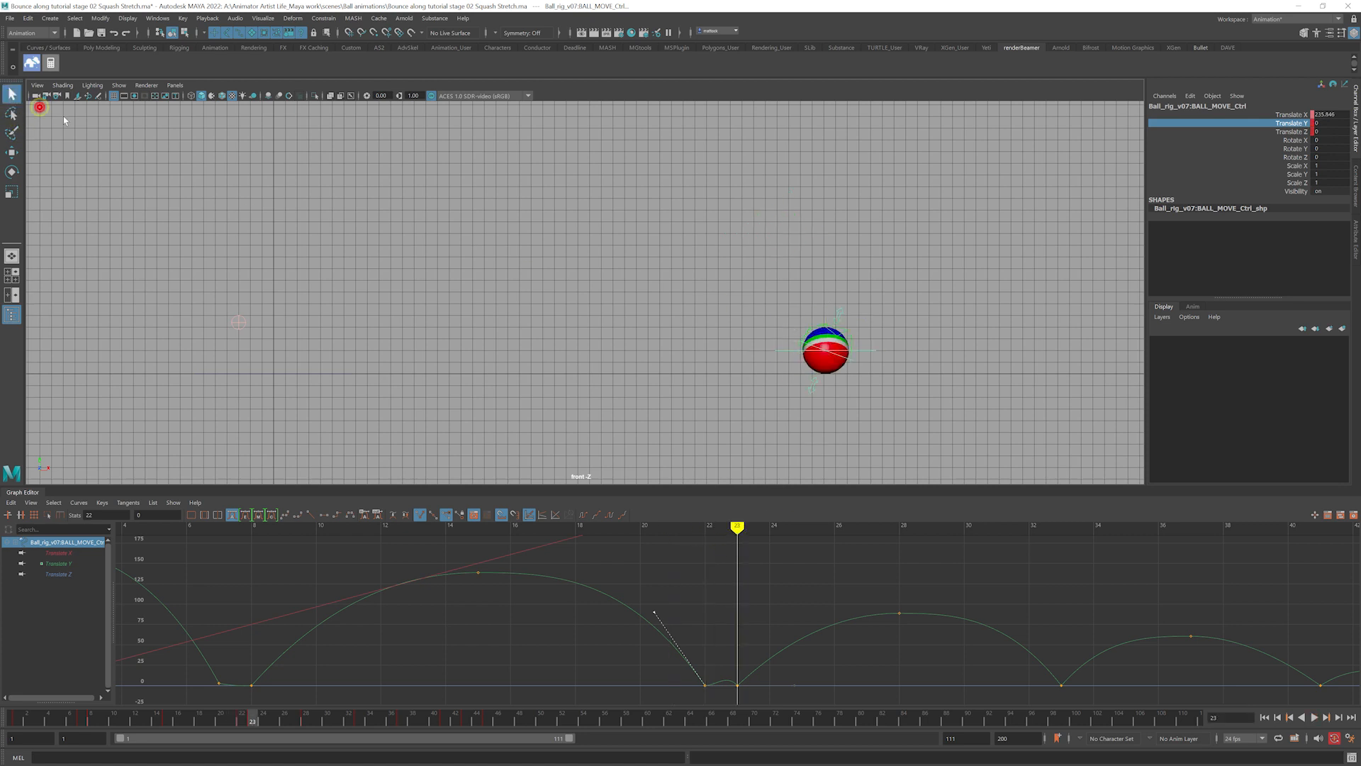
pyautogui.click(815, 313)
pyautogui.click(837, 310)
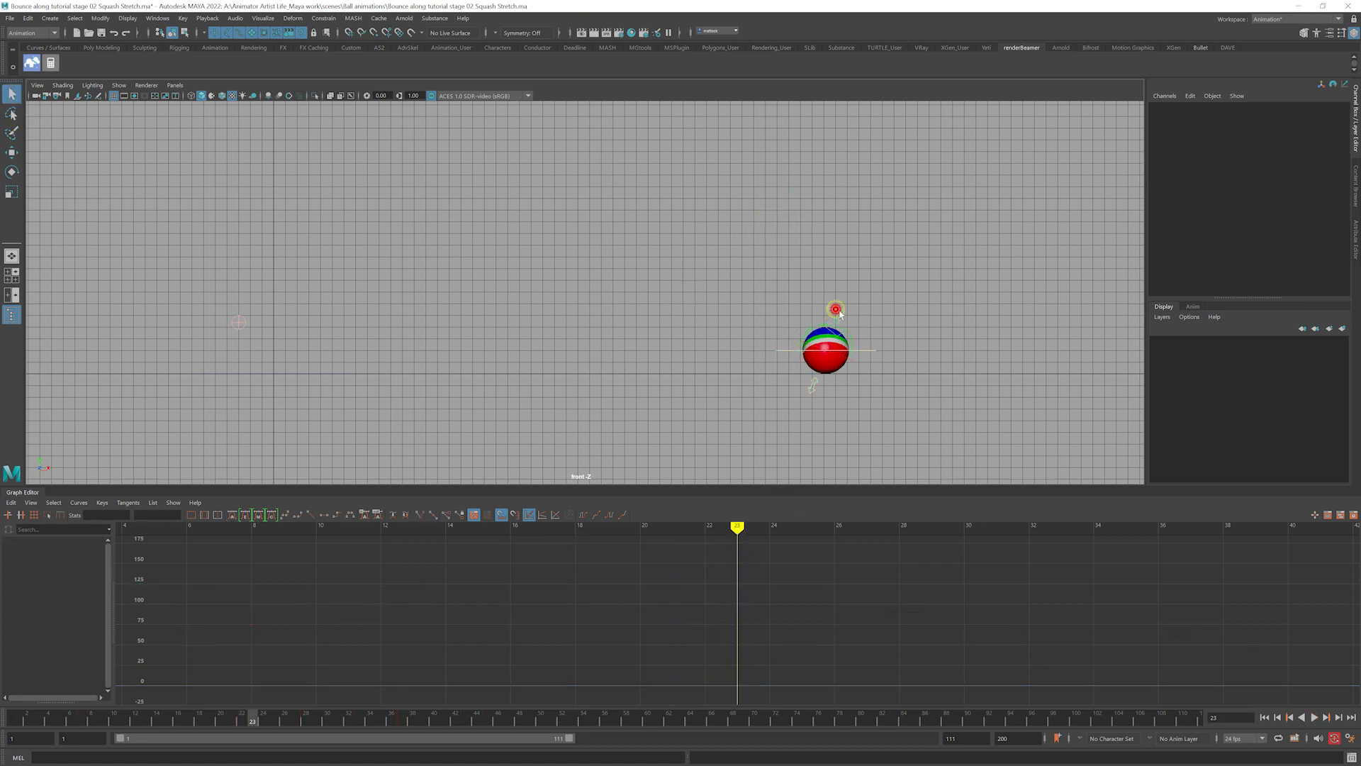
pyautogui.keyDown('shift'); pyautogui.click(810, 386); pyautogui.keyUp('shift')
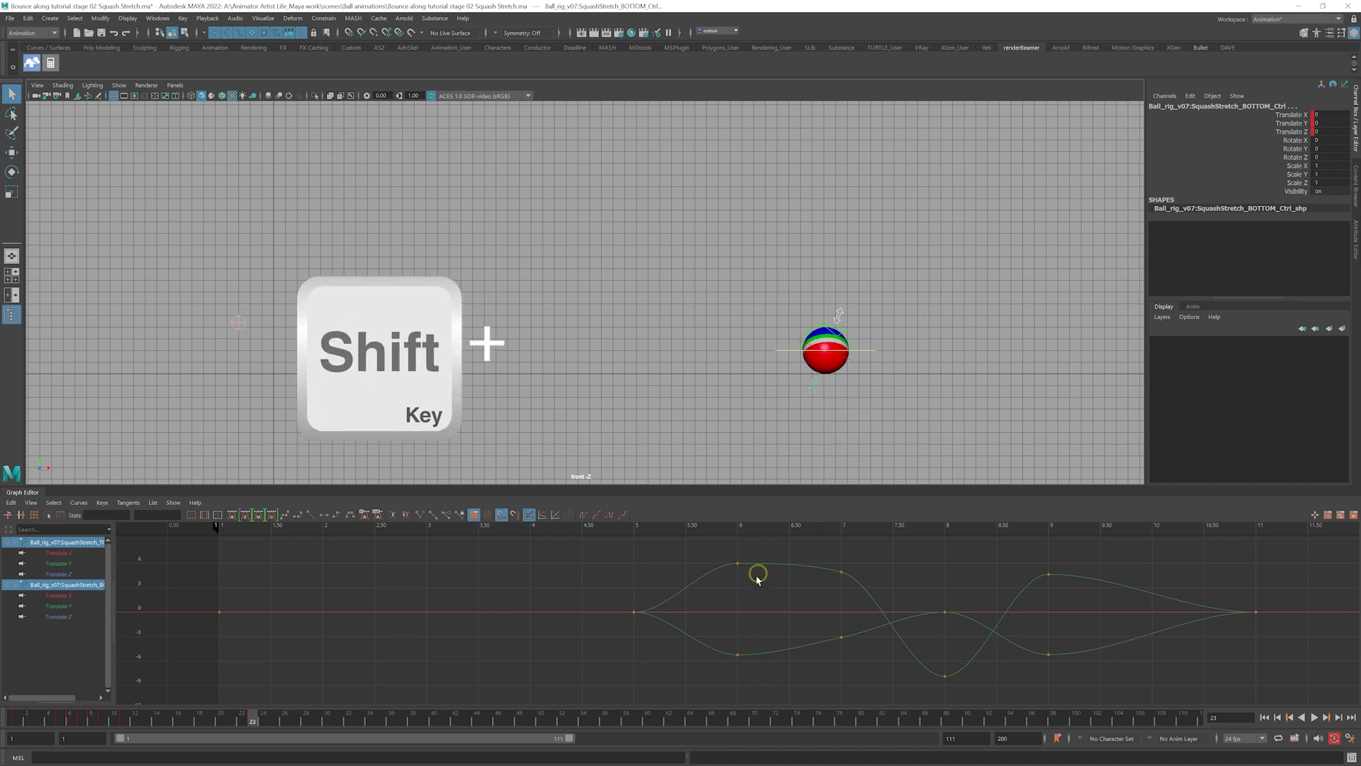
pyautogui.hotkey('shift', 'w')
# Step between frames 21 and 22 and key the translation of both squash controls at frame 22
pyautogui.click(236, 721)
pyautogui.moveTo(236, 720); pyautogui.dragTo(241, 721)
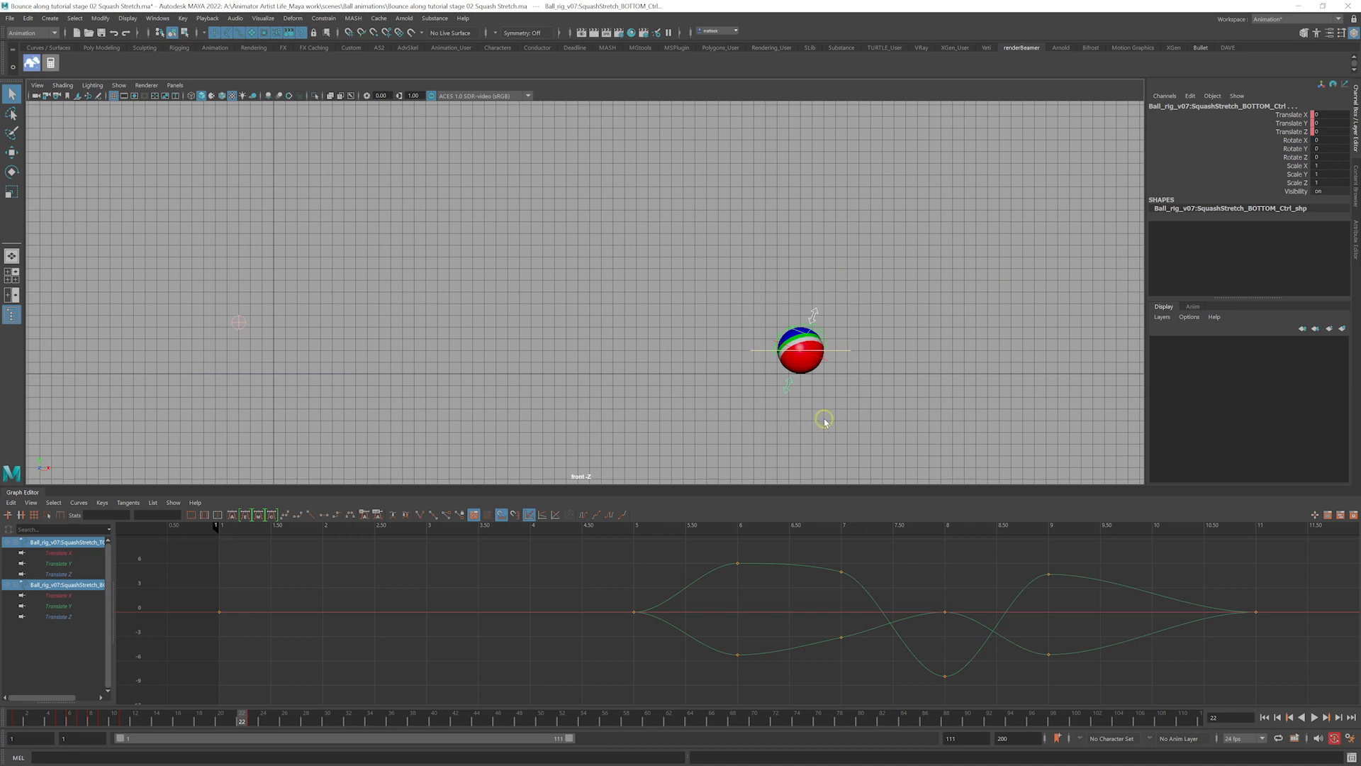
pyautogui.click(231, 721)
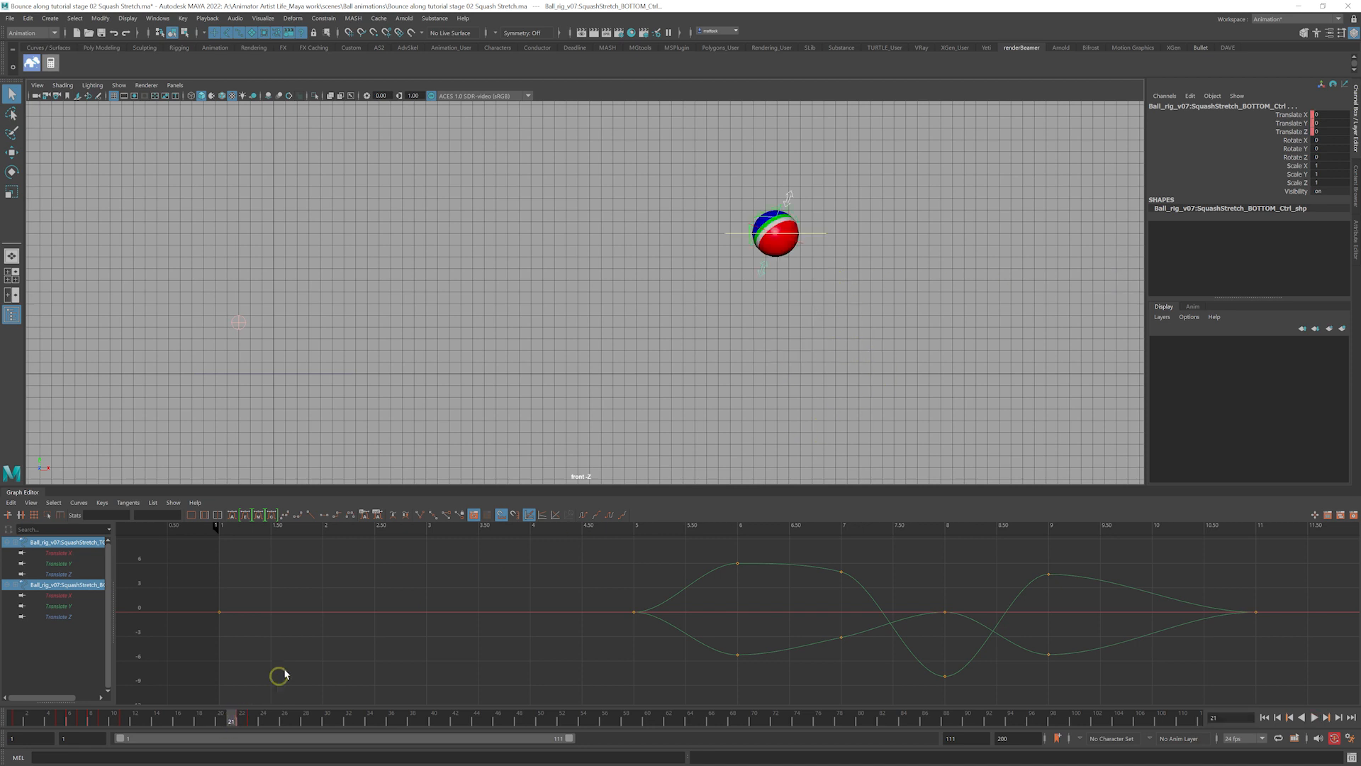
pyautogui.moveTo(234, 720)
pyautogui.mouseDown()
pyautogui.moveTo(256, 723)
pyautogui.moveTo(226, 724)
pyautogui.moveTo(255, 721)
pyautogui.moveTo(243, 722)
pyautogui.mouseUp()
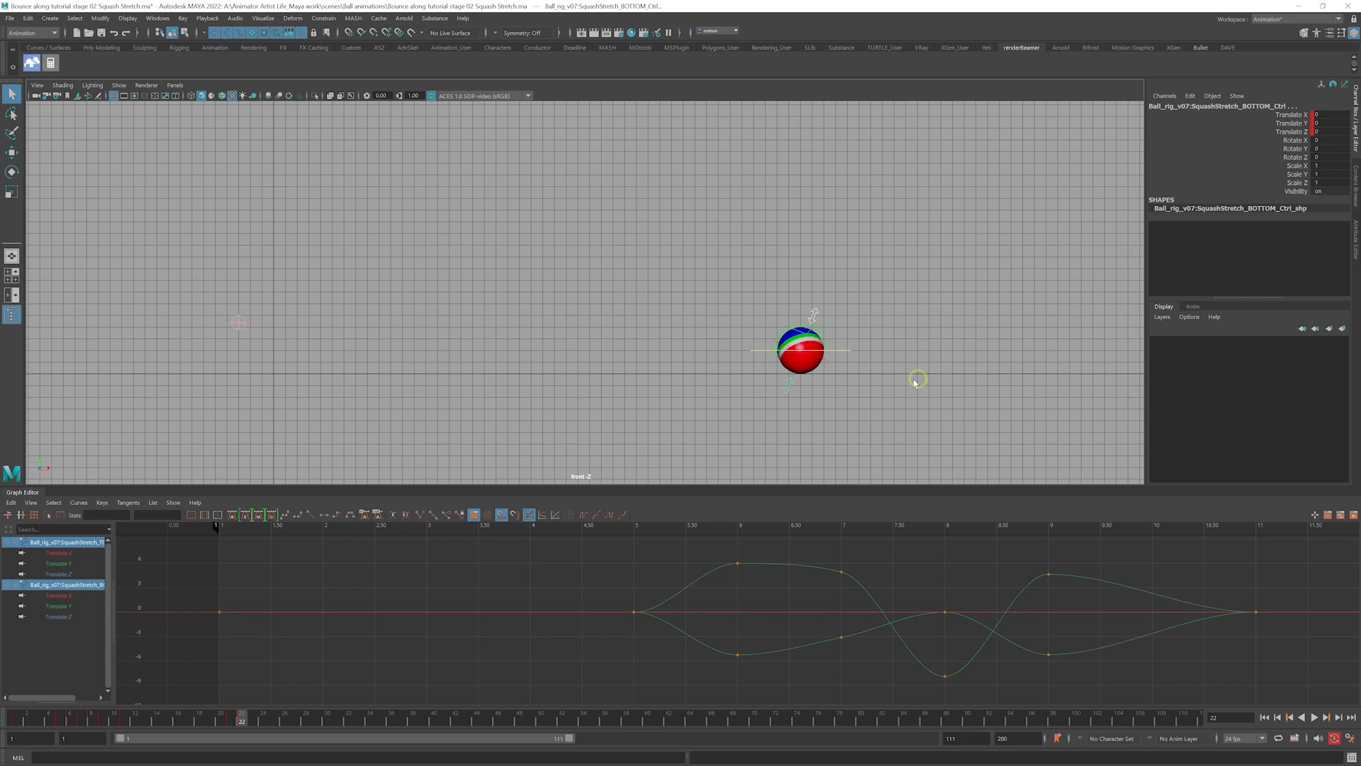
# Set the squash rotation control's Rotate X, Y and Z to 0 at frame 22
pyautogui.keyDown('alt'); pyautogui.moveTo(794, 349); pyautogui.dragTo(816, 383, button='right'); pyautogui.keyUp('alt')
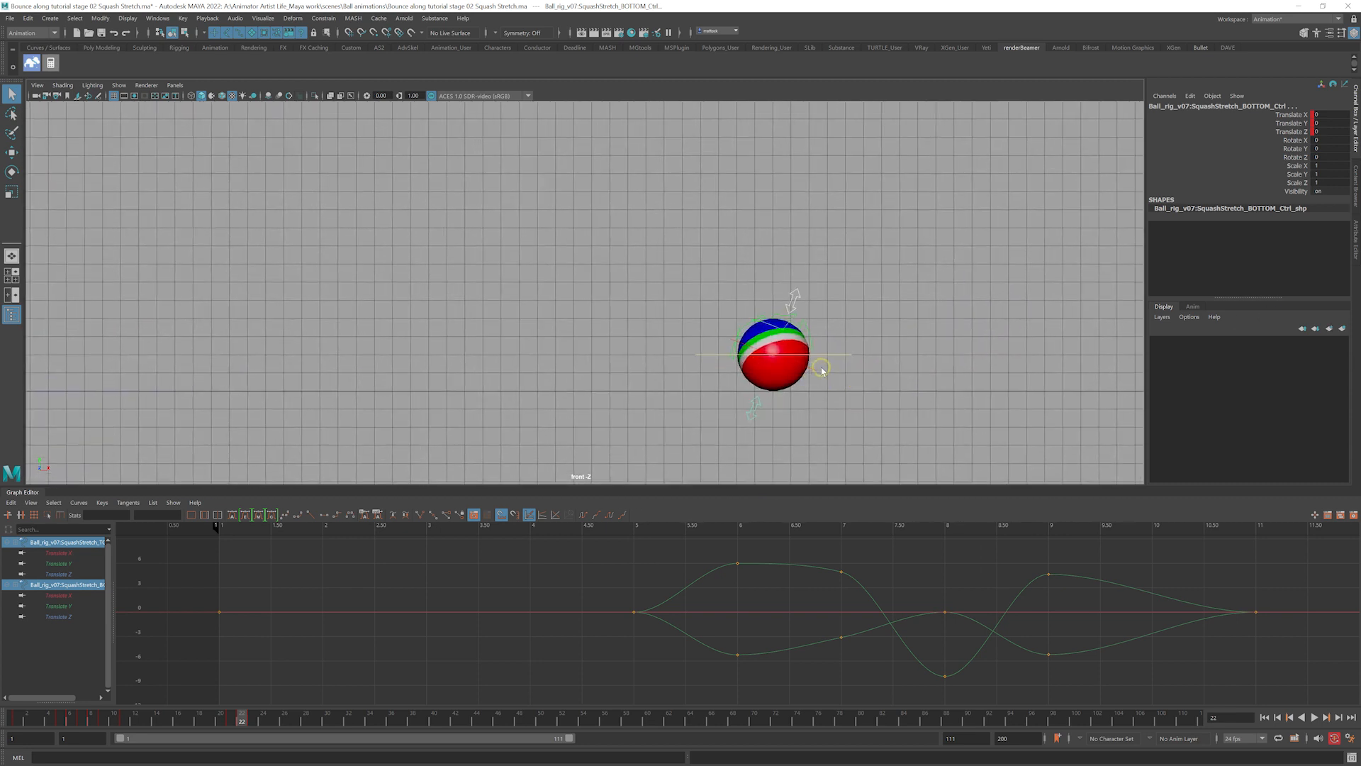
pyautogui.click(794, 268)
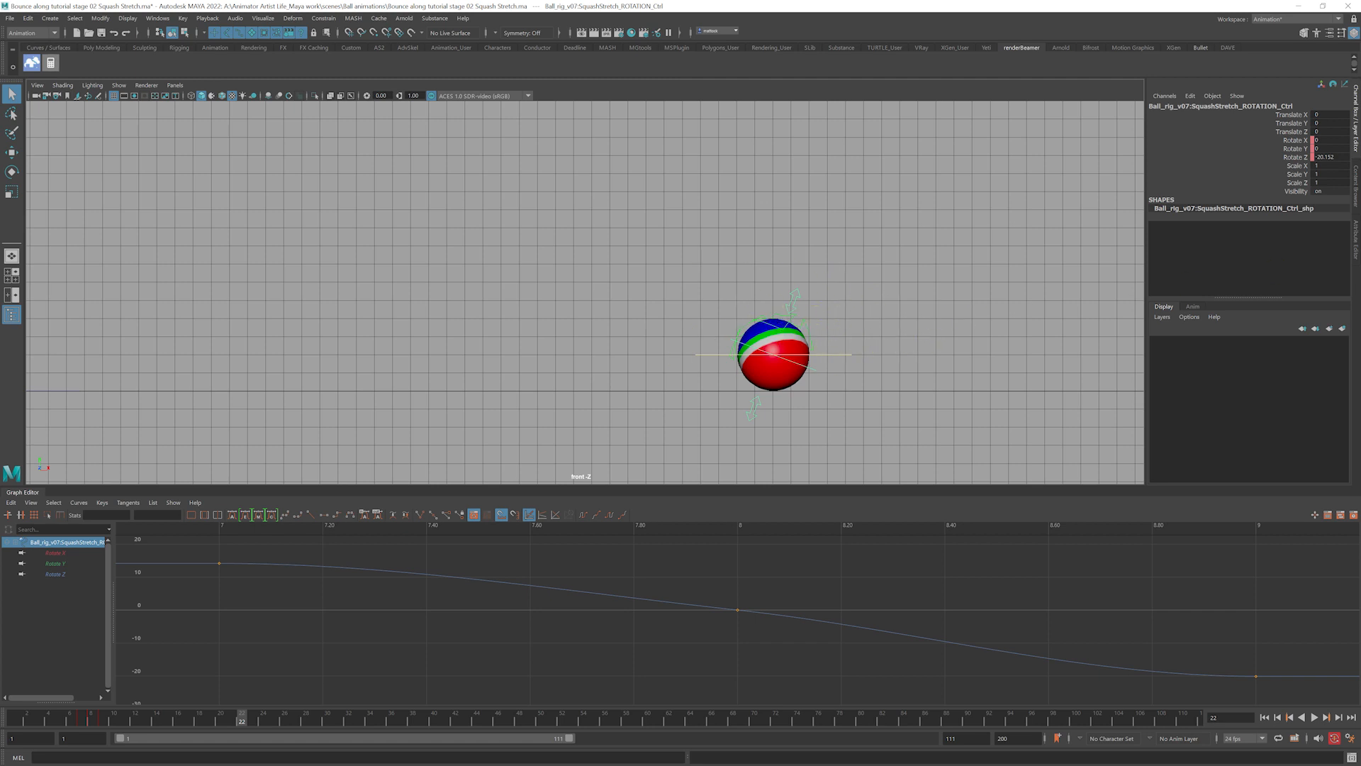
pyautogui.moveTo(1360, 200)
pyautogui.mouseDown()
pyautogui.moveTo(1079, 163)
pyautogui.moveTo(1360, 191)
pyautogui.mouseUp()
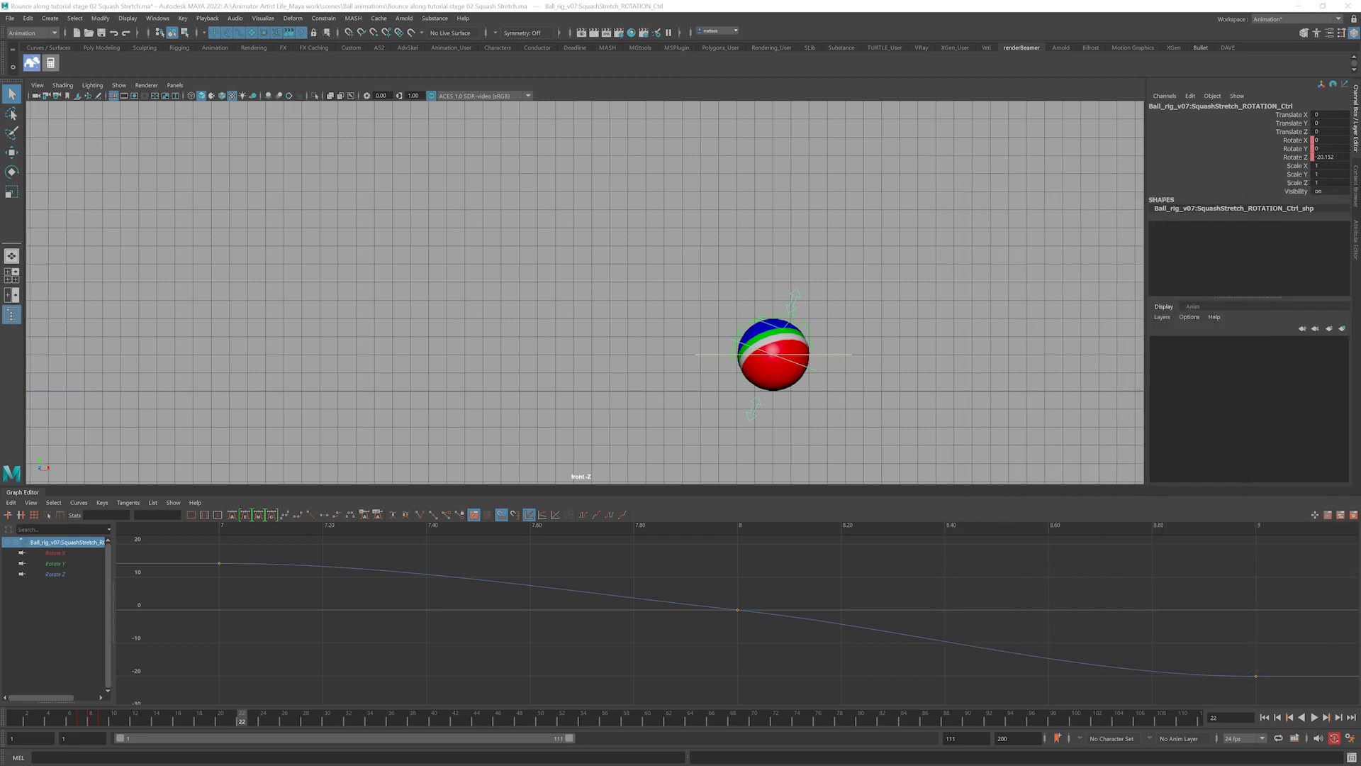
pyautogui.press('a')
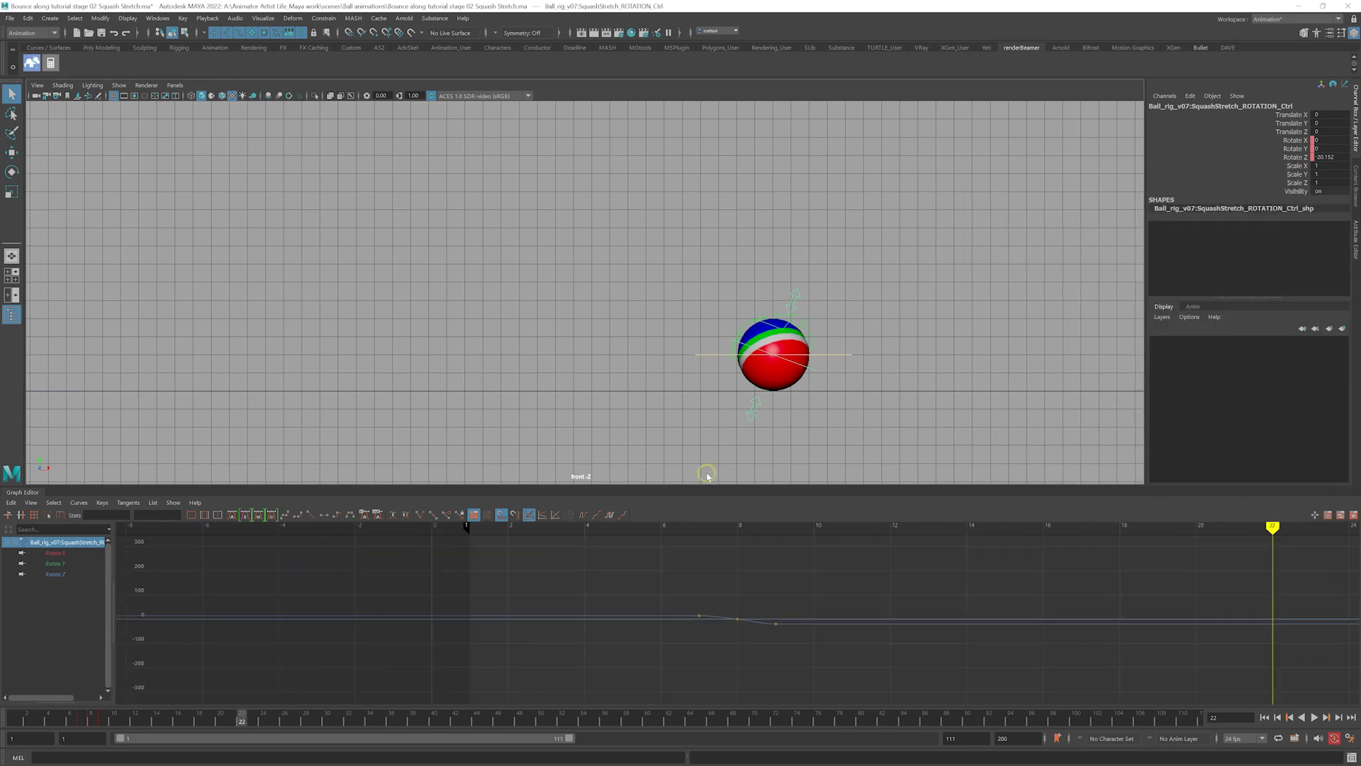
pyautogui.moveTo(1324, 141); pyautogui.dragTo(1321, 156)
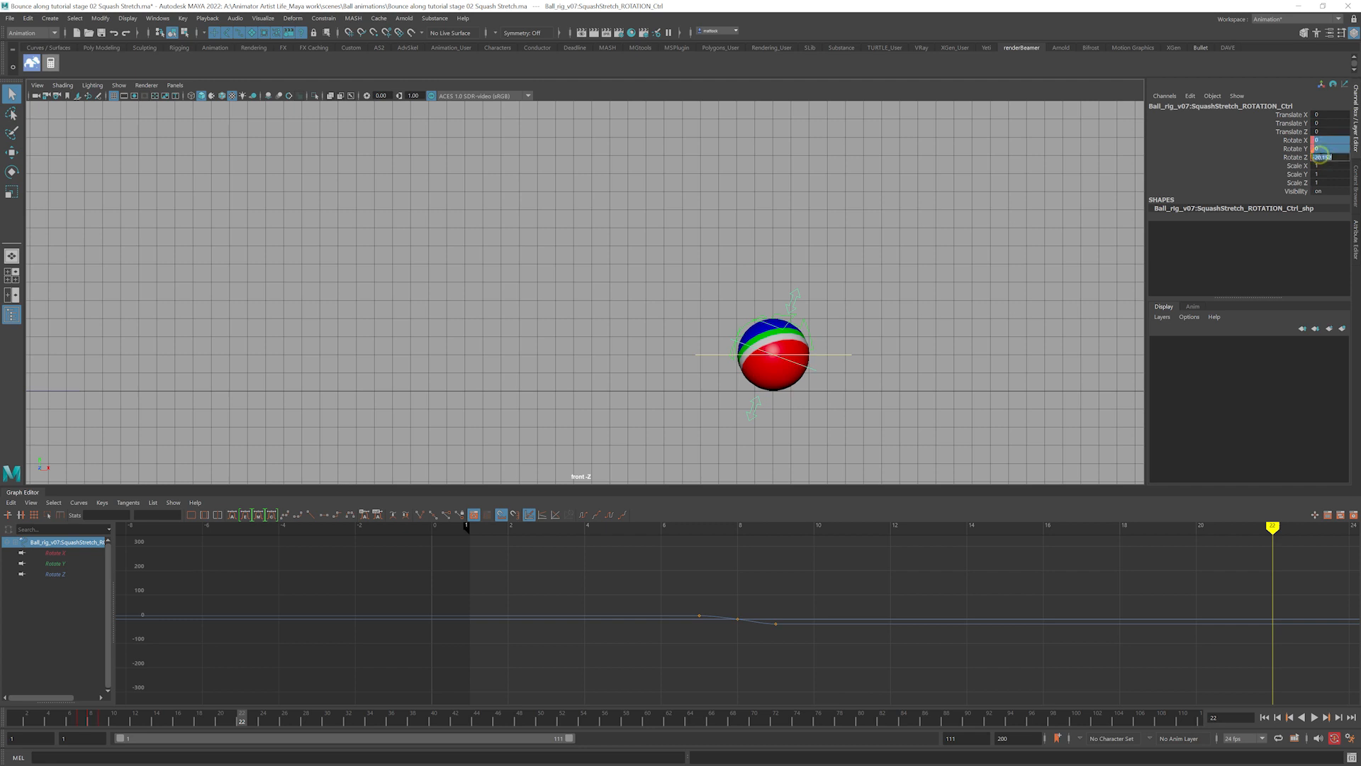
pyautogui.write('0')
pyautogui.press('Return')
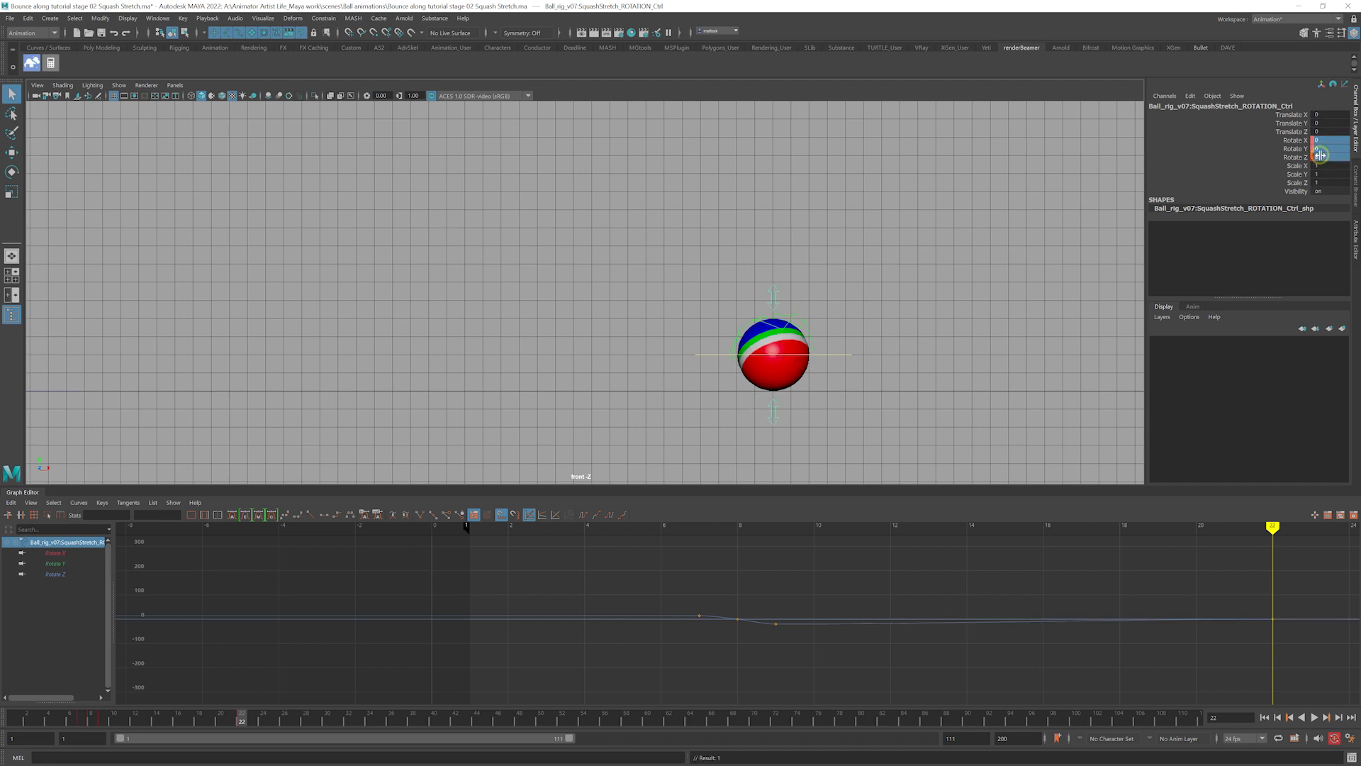
# Rotate the squash rotation control around Z at frame 21 to line it up with the ball's falling path
pyautogui.click(236, 720)
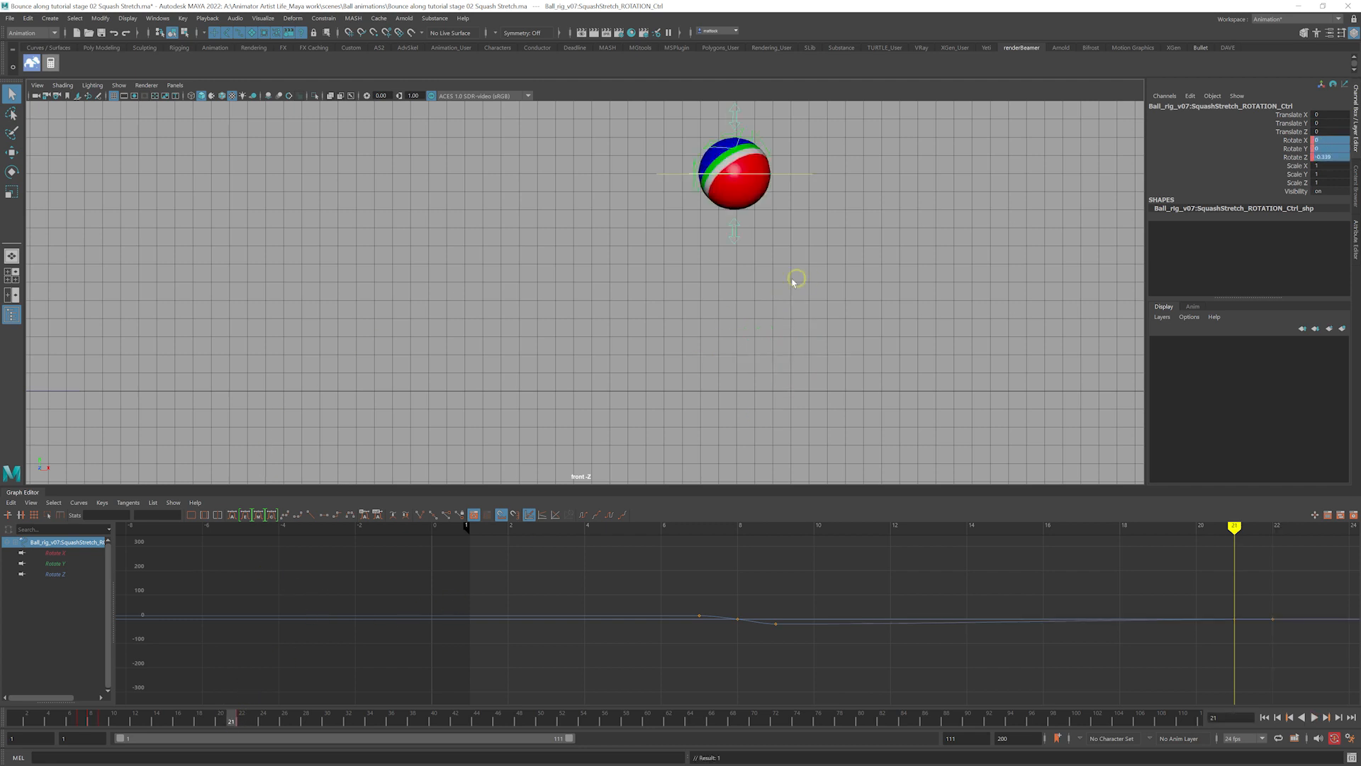
pyautogui.keyDown('alt'); pyautogui.moveTo(735, 292); pyautogui.dragTo(735, 388, button='middle'); pyautogui.keyUp('alt')
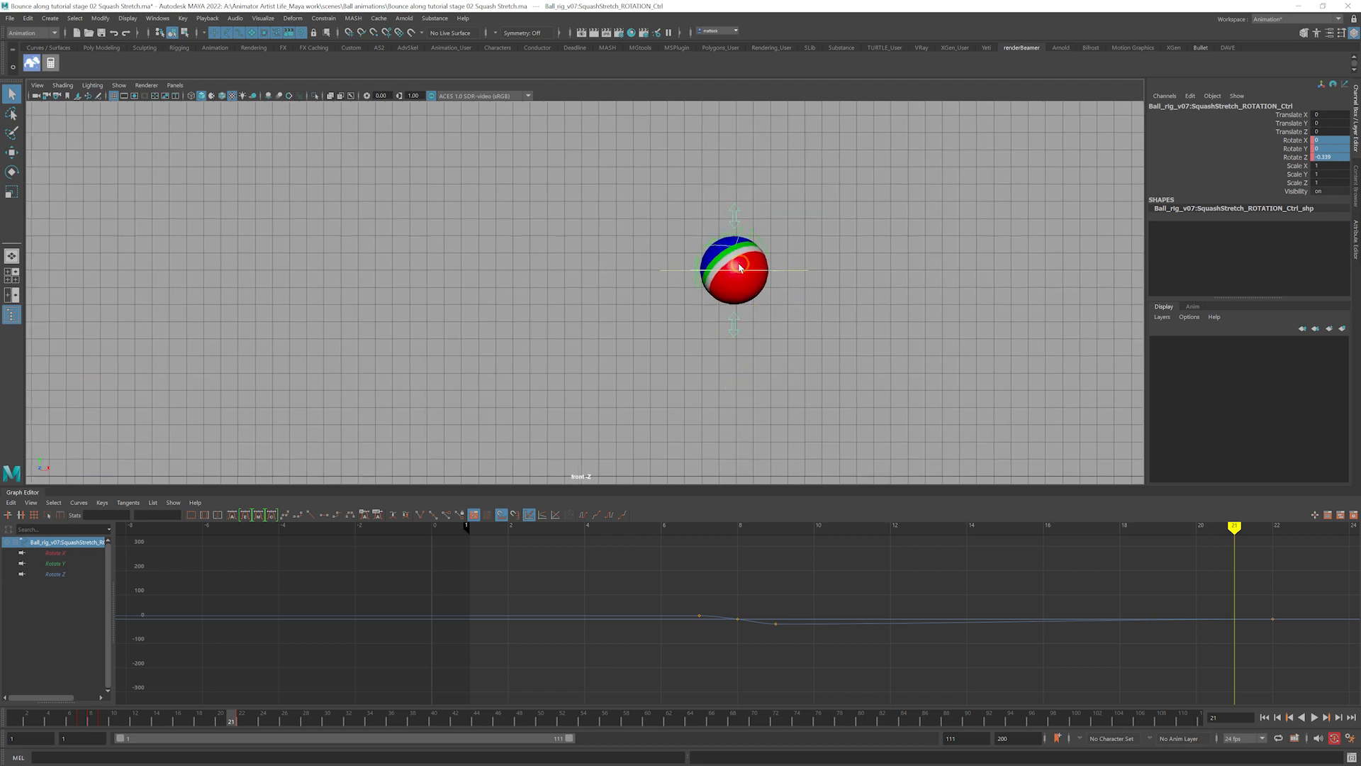
pyautogui.press('e')
pyautogui.moveTo(714, 219); pyautogui.dragTo(702, 236)
# Rotate the squash rotation control at frame 23 to about -18 degrees in Z, leaning along the rebound path
pyautogui.click(243, 721)
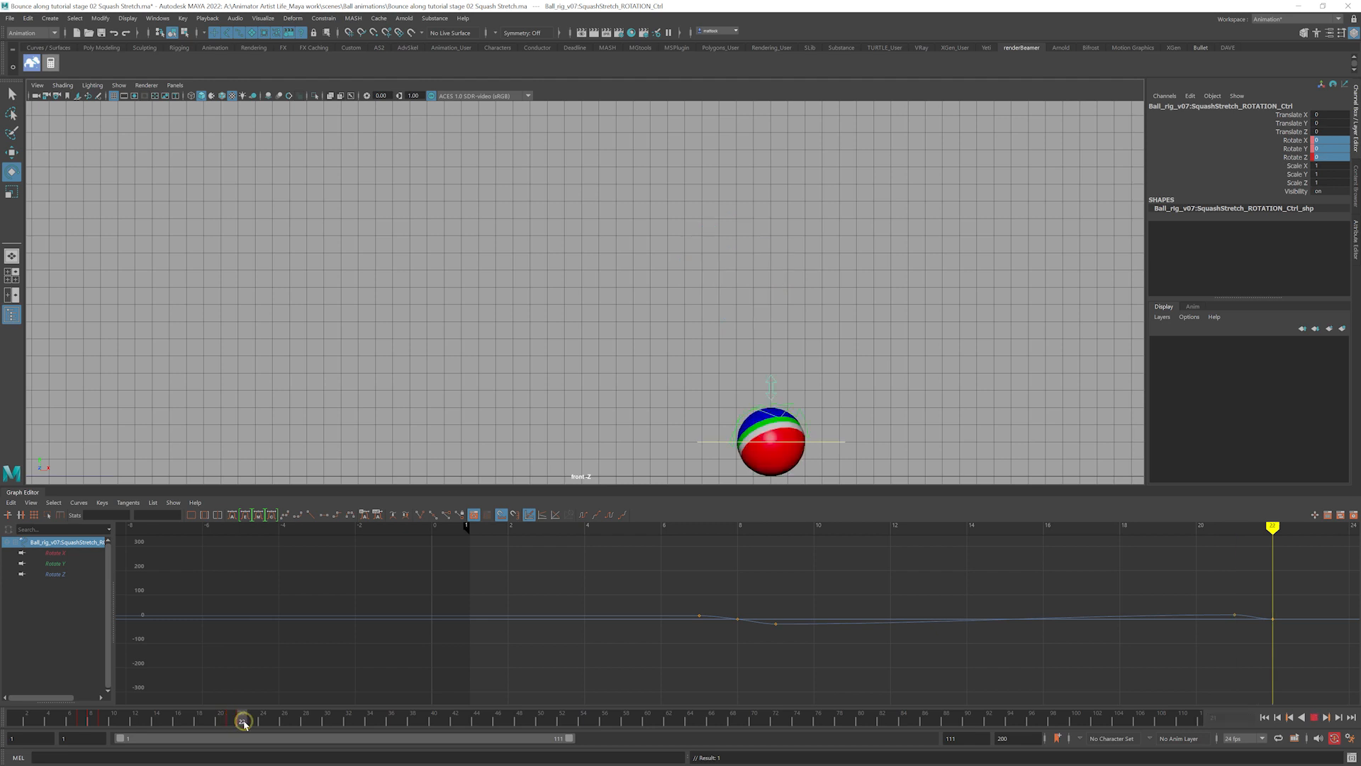
pyautogui.moveTo(245, 721); pyautogui.dragTo(251, 721)
pyautogui.keyDown('alt'); pyautogui.moveTo(742, 361); pyautogui.dragTo(720, 255, button='middle'); pyautogui.keyUp('alt')
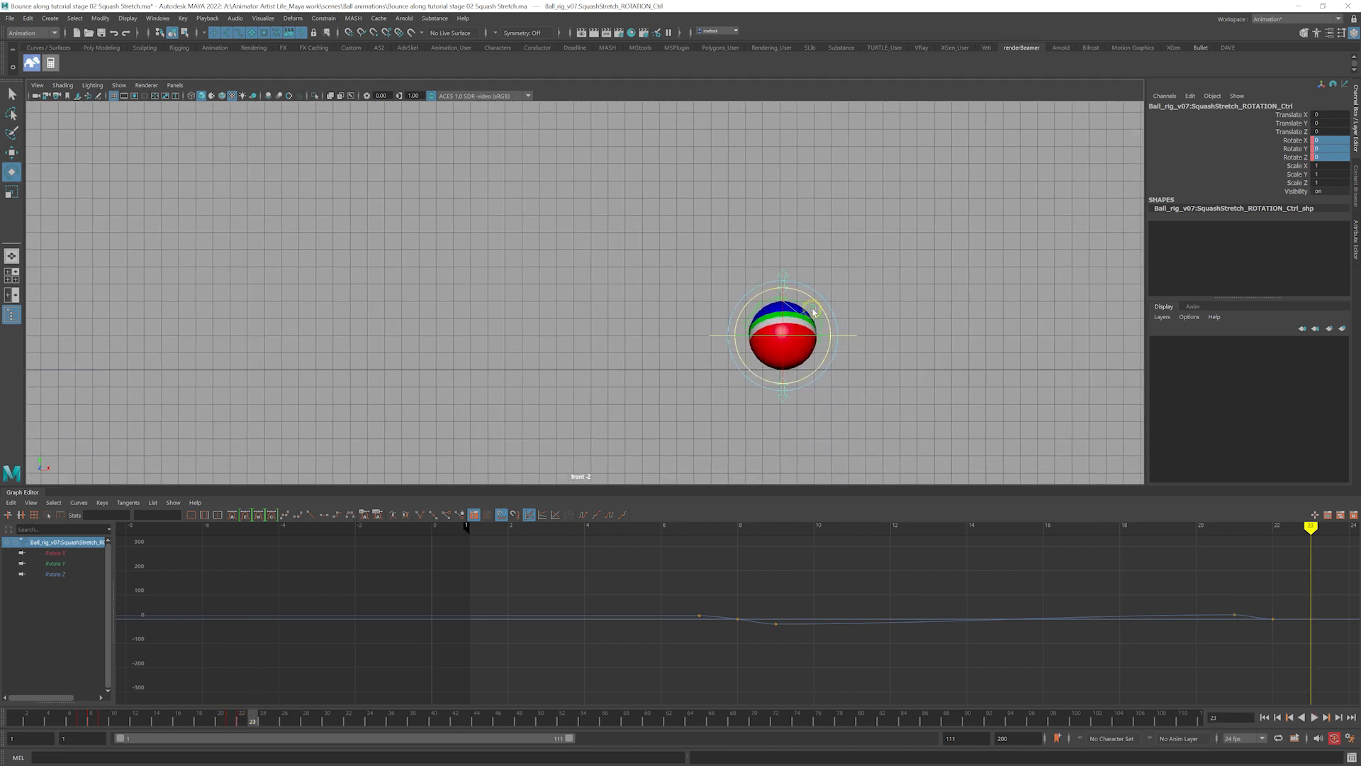
pyautogui.moveTo(806, 295); pyautogui.dragTo(800, 370)
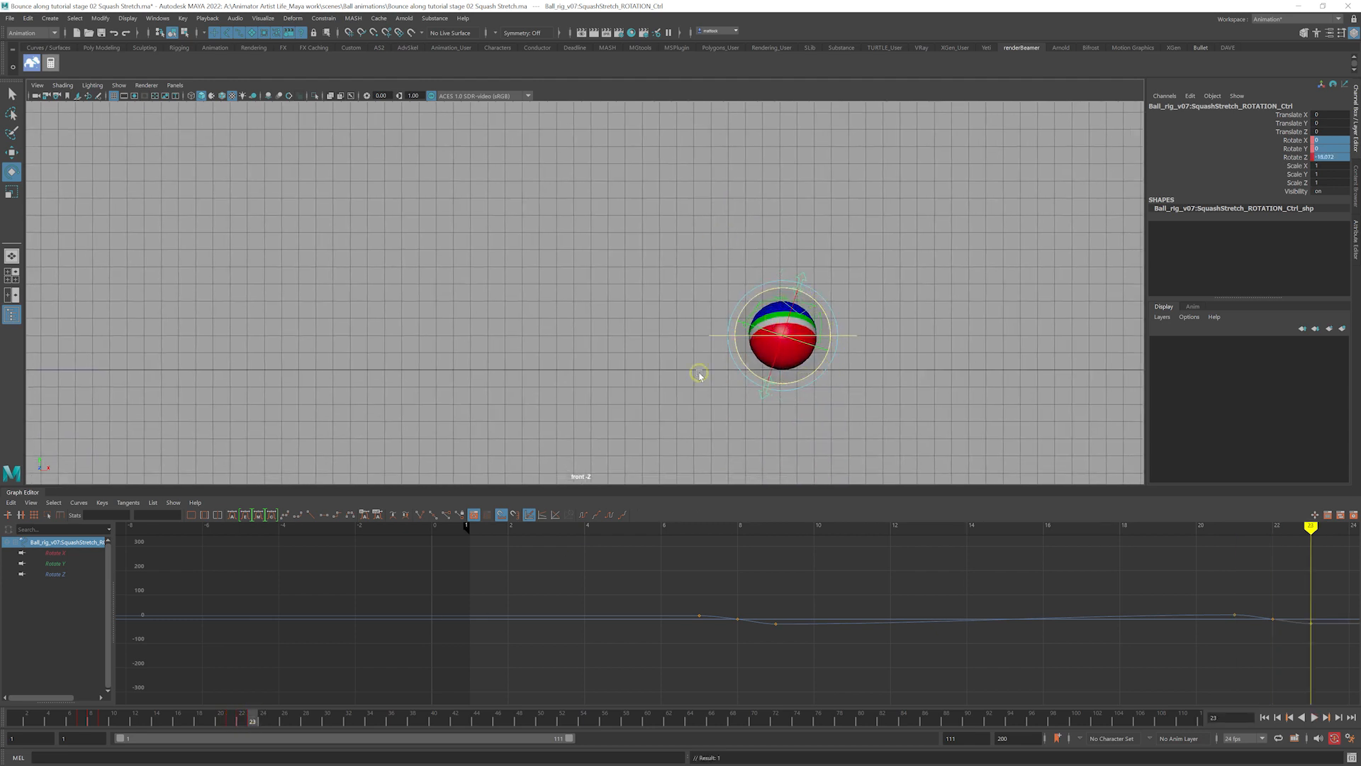
# Examine the frames before the second contact and the ball move control's Translate Y curve around frames 19 and 20
pyautogui.moveTo(248, 732); pyautogui.dragTo(220, 721)
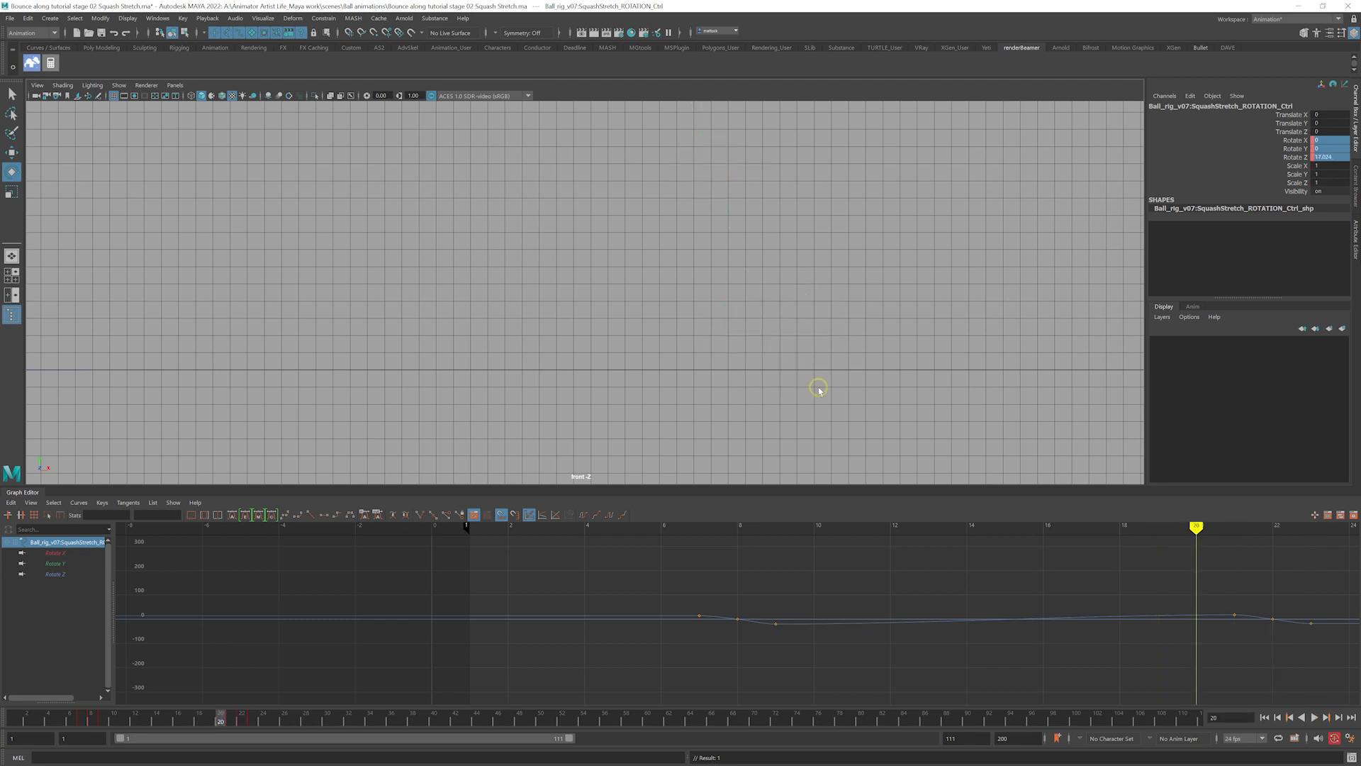
pyautogui.keyDown('alt'); pyautogui.moveTo(578, 277); pyautogui.dragTo(529, 415, button='middle'); pyautogui.keyUp('alt')
pyautogui.keyDown('alt'); pyautogui.moveTo(775, 340); pyautogui.dragTo(534, 416, button='right'); pyautogui.keyUp('alt')
pyautogui.moveTo(182, 720); pyautogui.dragTo(211, 724)
pyautogui.keyDown('alt'); pyautogui.moveTo(631, 297); pyautogui.dragTo(571, 316, button='right'); pyautogui.keyUp('alt')
pyautogui.keyDown('alt'); pyautogui.moveTo(573, 317); pyautogui.dragTo(532, 428, button='middle'); pyautogui.keyUp('alt')
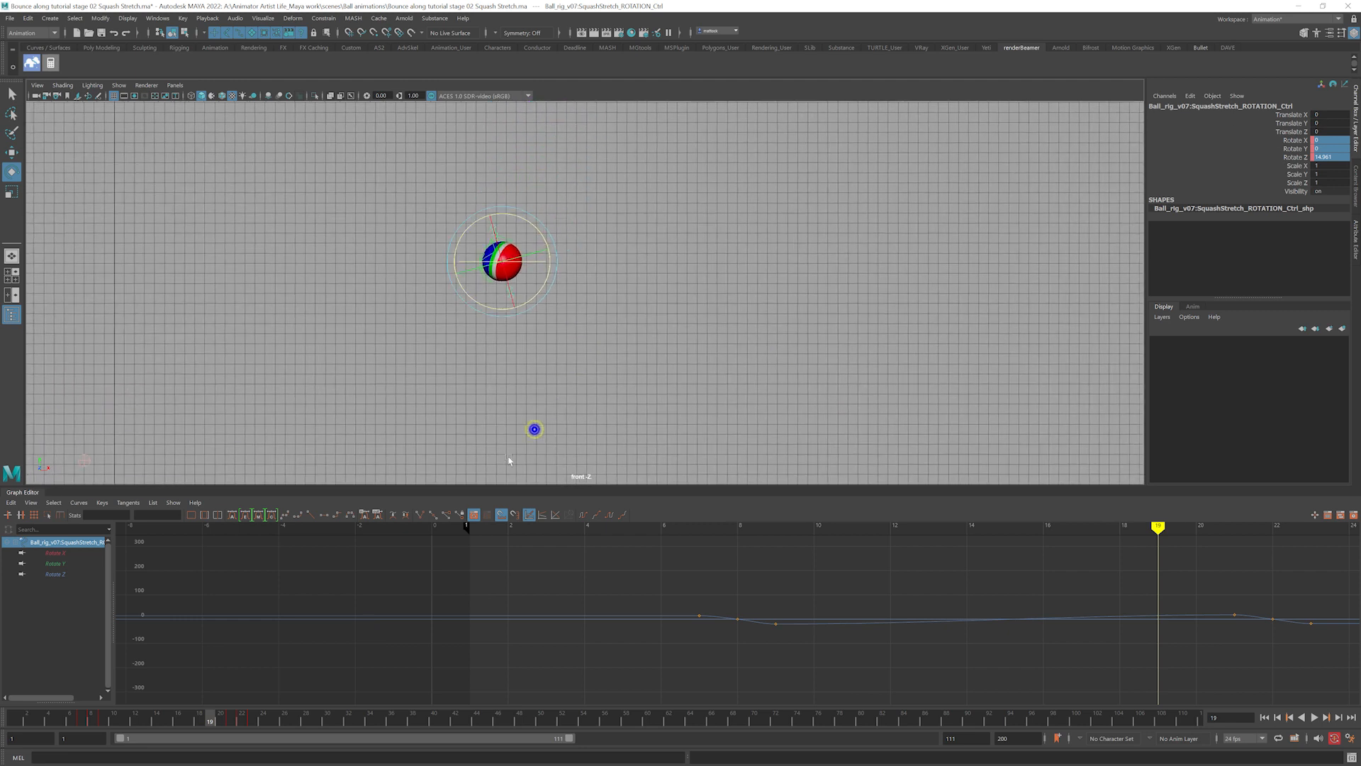
pyautogui.click(606, 257)
pyautogui.click(547, 261)
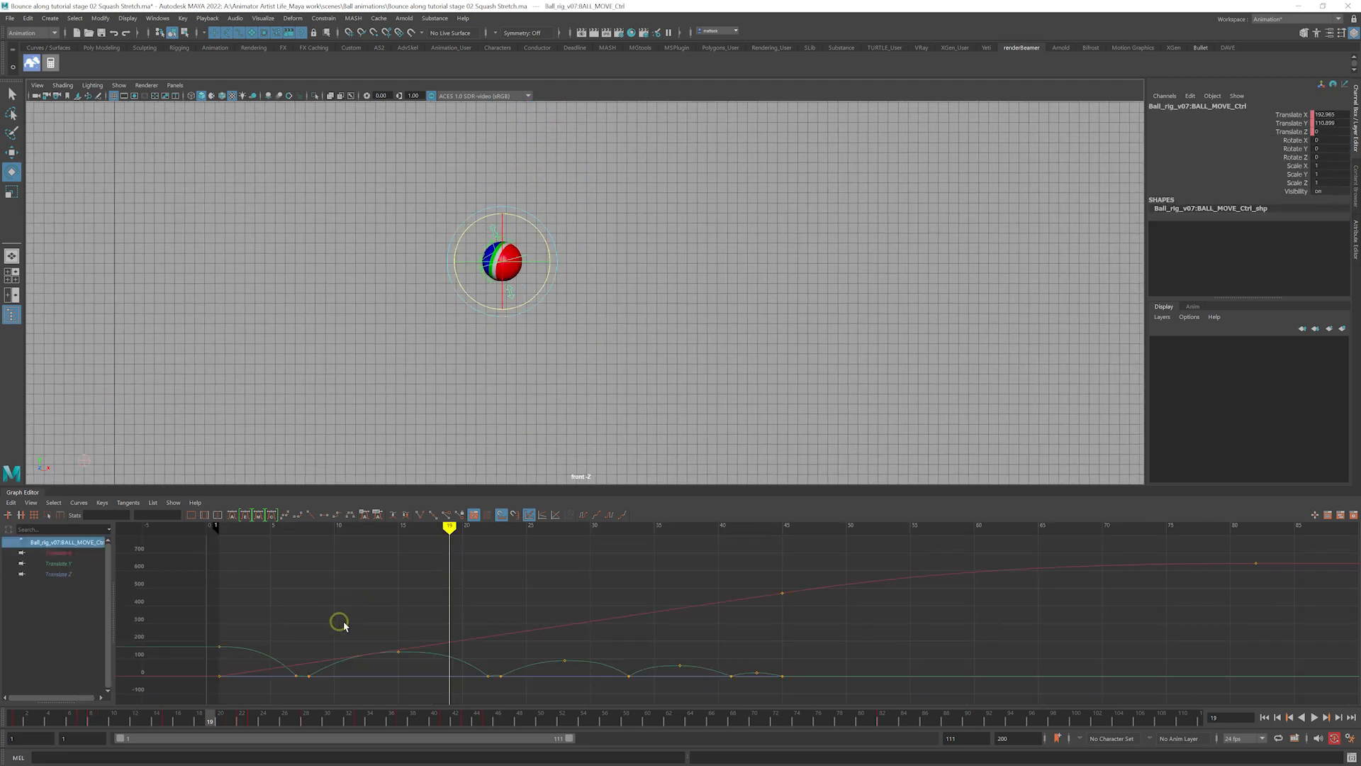
pyautogui.click(68, 563)
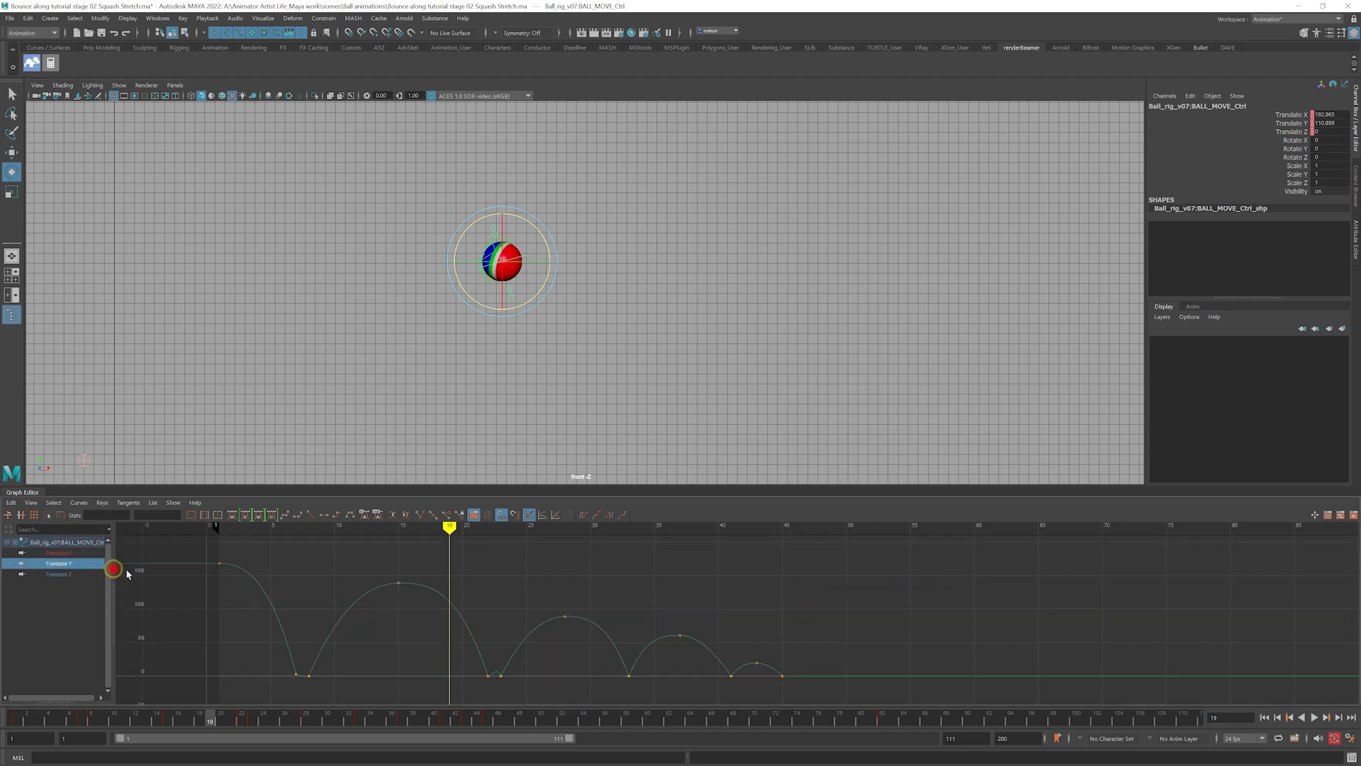
pyautogui.keyDown('alt'); pyautogui.moveTo(346, 607); pyautogui.dragTo(386, 612, button='middle'); pyautogui.keyUp('alt')
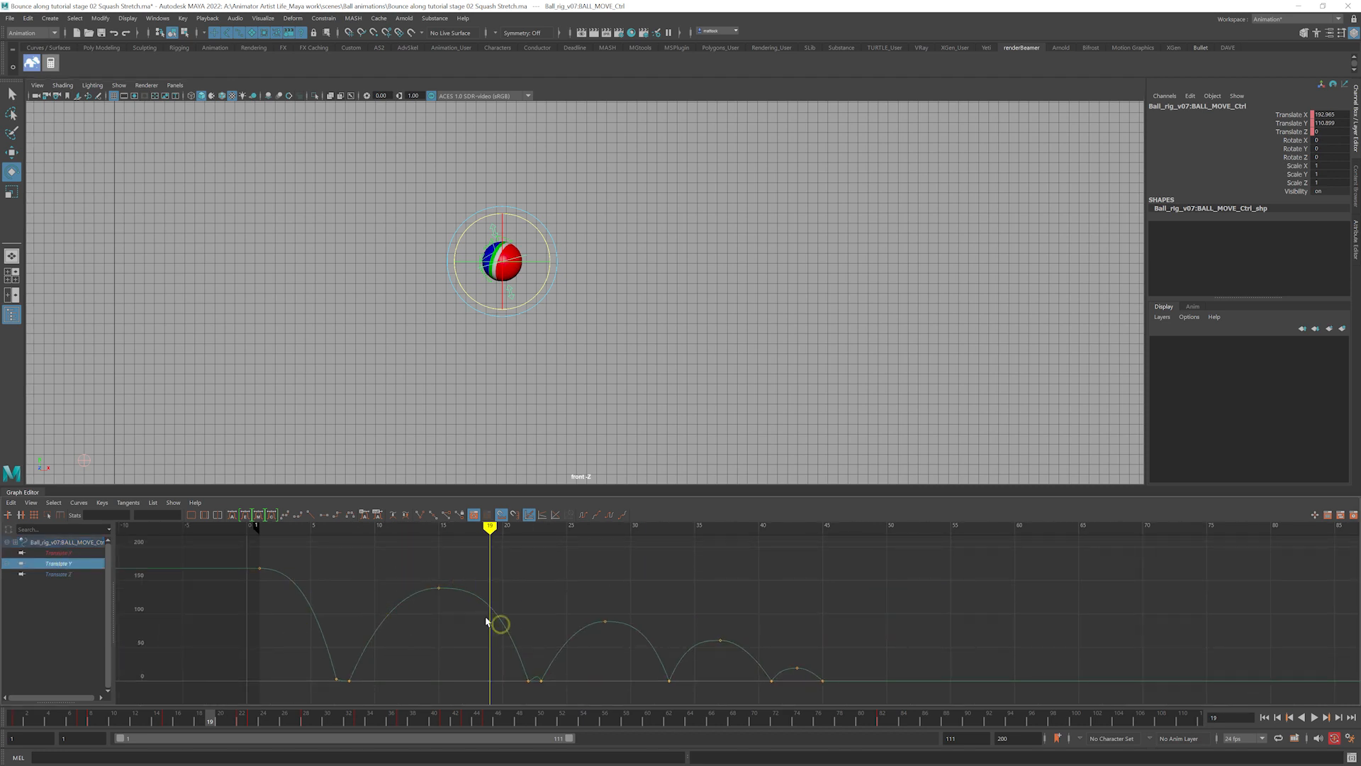
pyautogui.moveTo(425, 528); pyautogui.dragTo(499, 546)
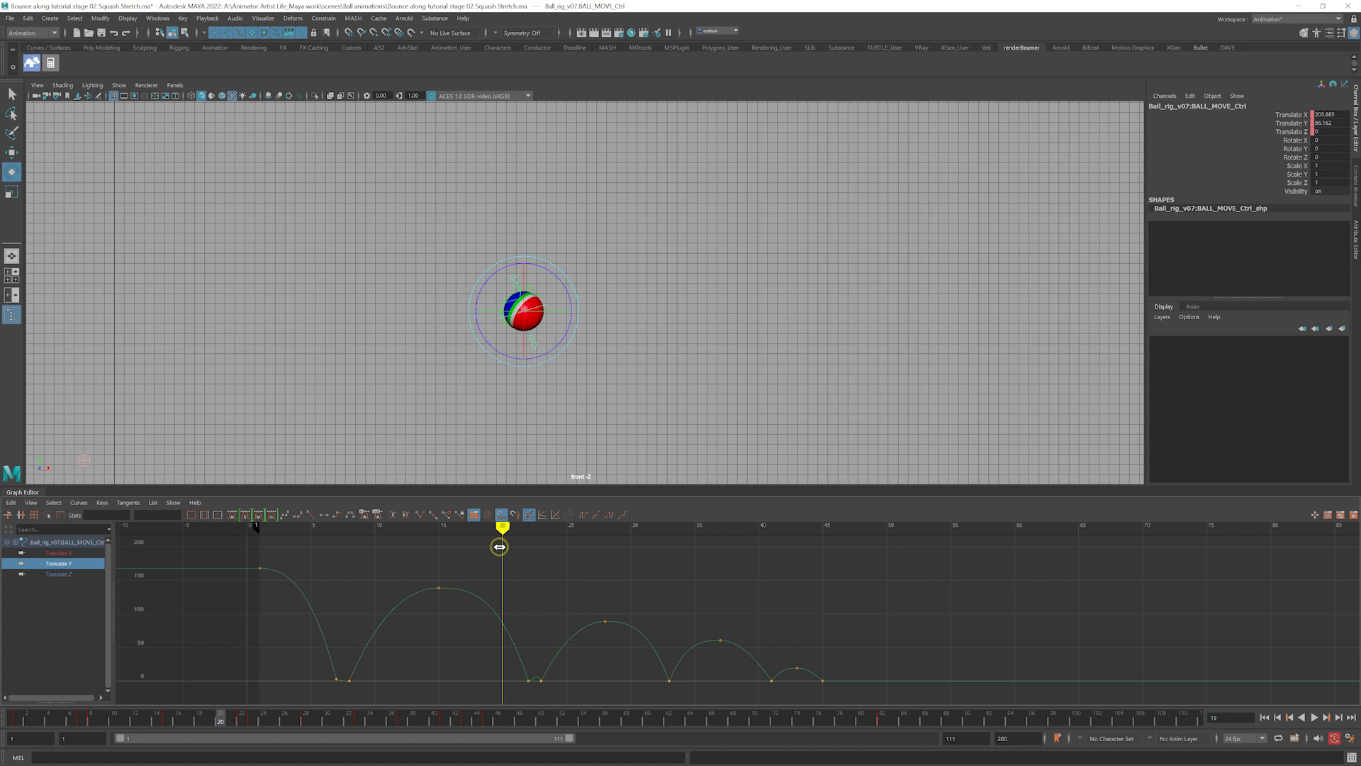
# Key the translation of the bottom squash control at frame 20
pyautogui.click(653, 256)
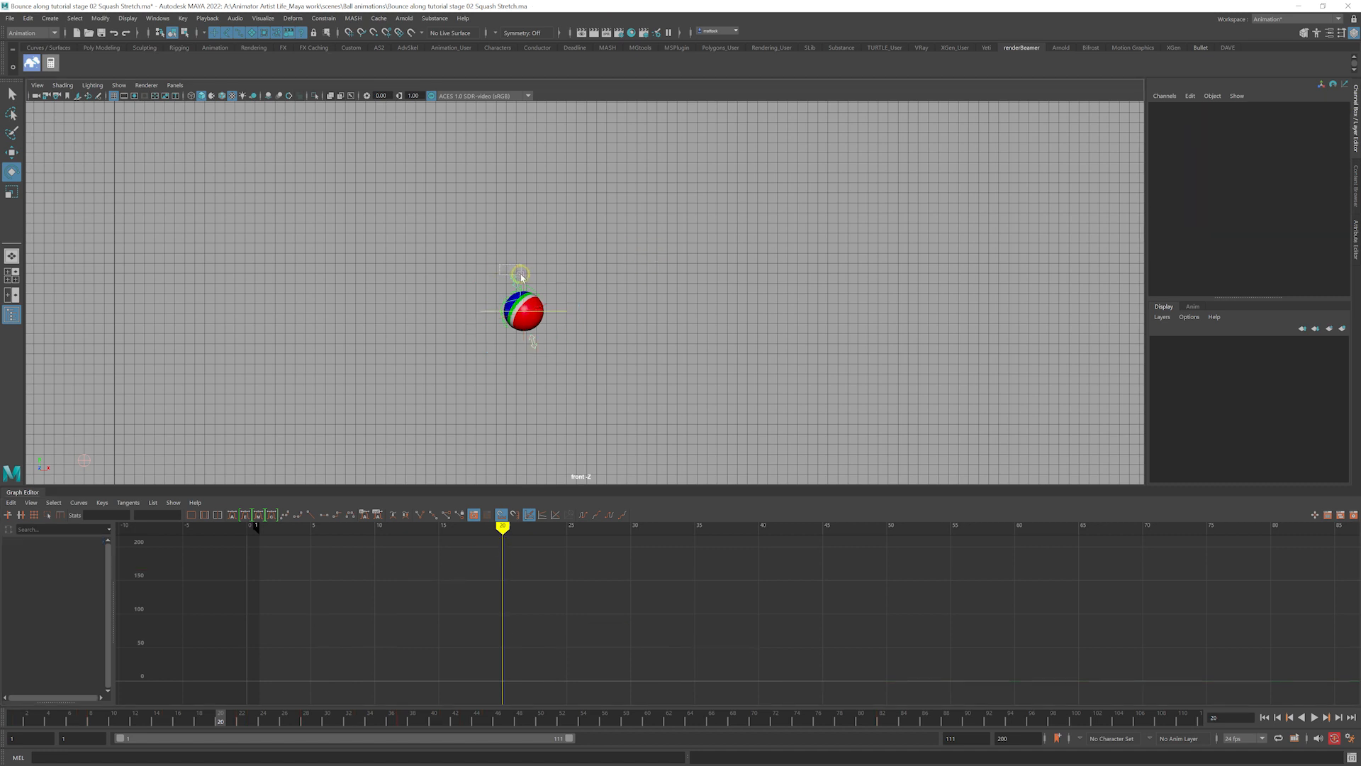
pyautogui.click(557, 348)
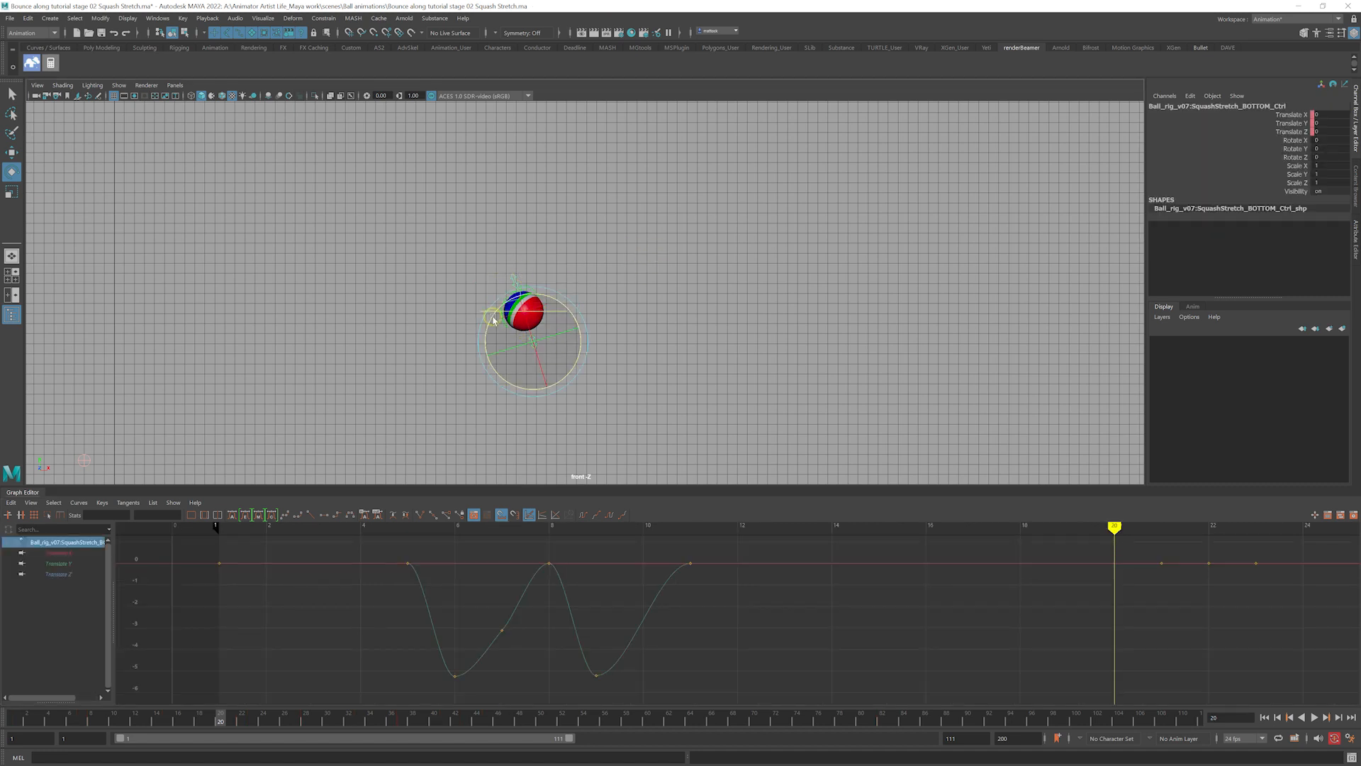
pyautogui.scroll(3, 601, 309)
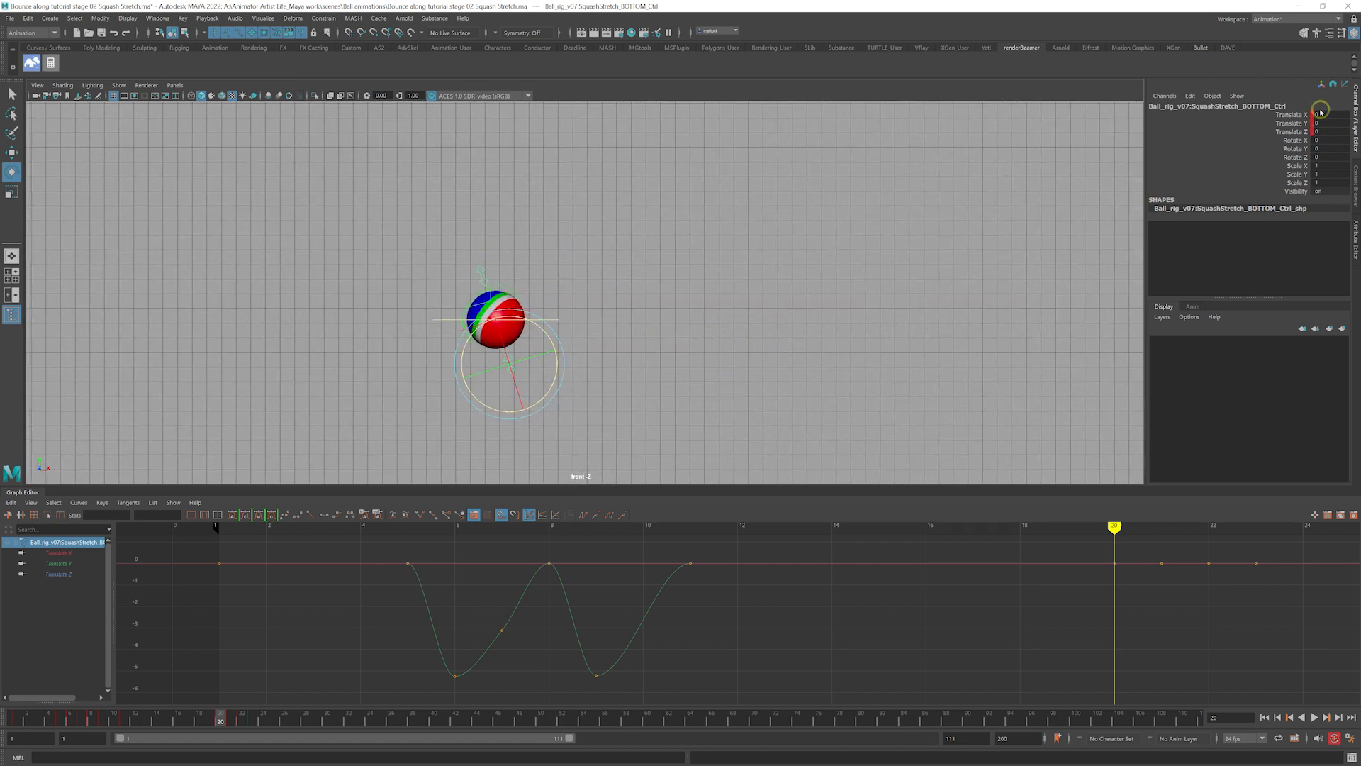
# Try squashing the ball at frame 22 by lowering the top squash control to about -8.2 in Translate Y
pyautogui.click(231, 721)
pyautogui.keyDown('alt'); pyautogui.moveTo(505, 395); pyautogui.dragTo(526, 234, button='middle'); pyautogui.keyUp('alt')
pyautogui.click(239, 720)
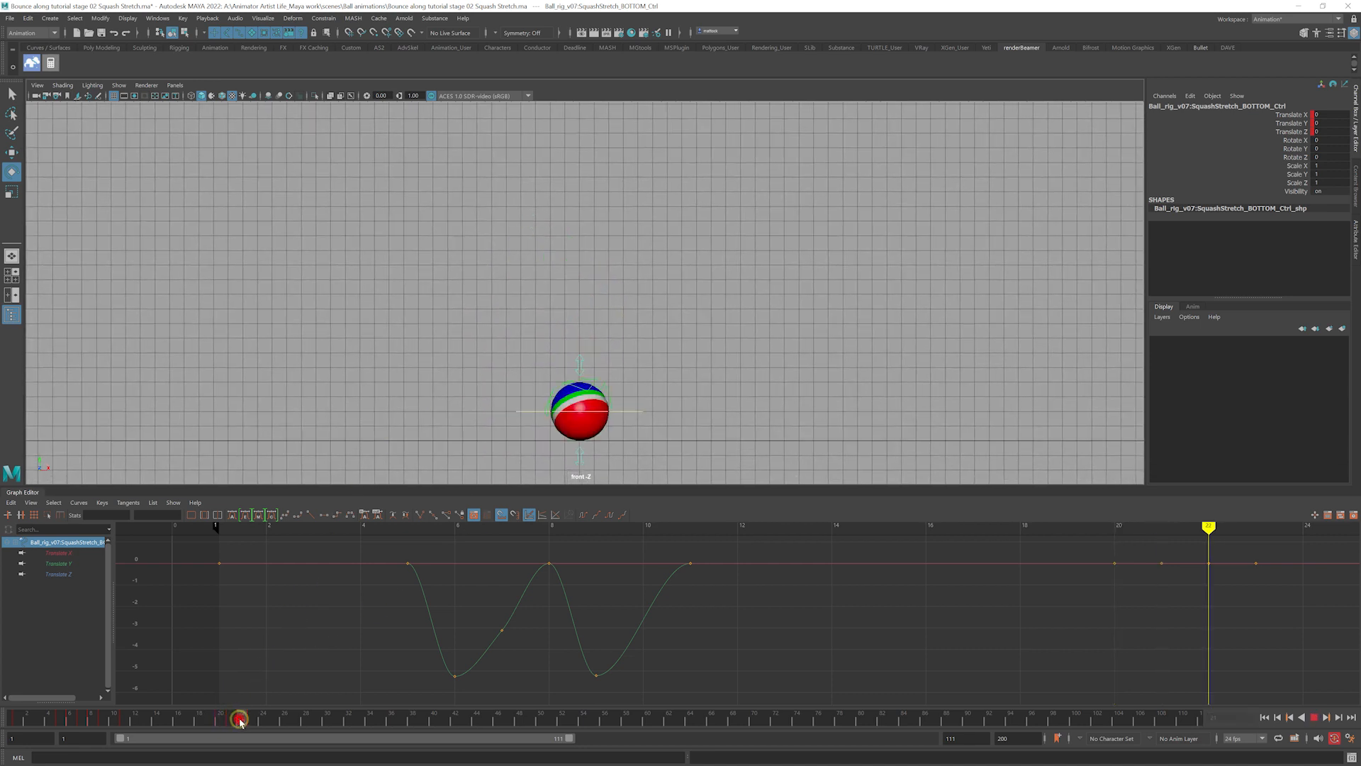
pyautogui.click(557, 345)
pyautogui.moveTo(560, 347)
pyautogui.mouseDown()
pyautogui.moveTo(587, 365)
pyautogui.moveTo(581, 316)
pyautogui.moveTo(580, 358)
pyautogui.mouseUp()
pyautogui.press('w')
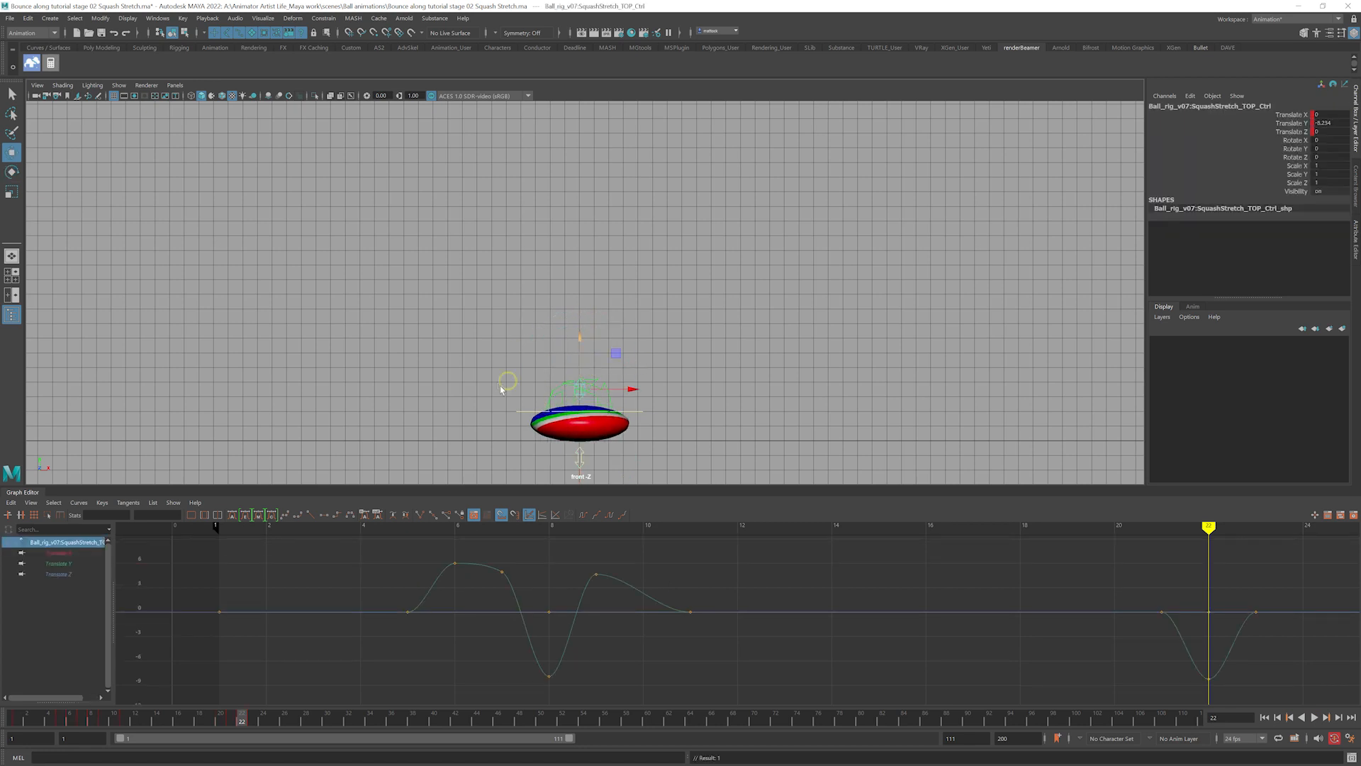
pyautogui.keyDown('alt'); pyautogui.moveTo(480, 394); pyautogui.dragTo(472, 343, button='middle'); pyautogui.keyUp('alt')
pyautogui.keyDown('alt'); pyautogui.moveTo(465, 377); pyautogui.dragTo(581, 385, button='right'); pyautogui.keyUp('alt')
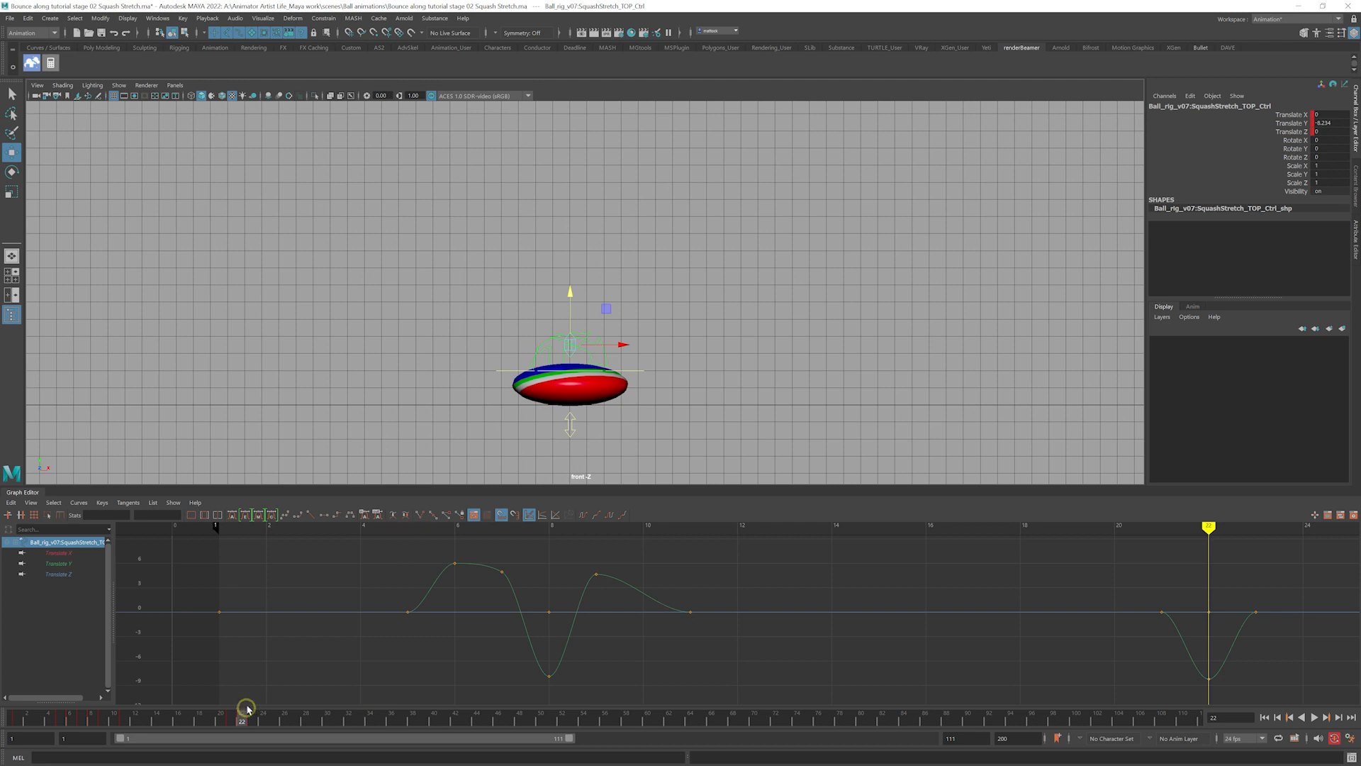
pyautogui.moveTo(241, 717)
pyautogui.mouseDown()
pyautogui.moveTo(254, 726)
pyautogui.moveTo(222, 727)
pyautogui.moveTo(251, 726)
pyautogui.mouseUp()
pyautogui.hotkey('ctrl', 'z')
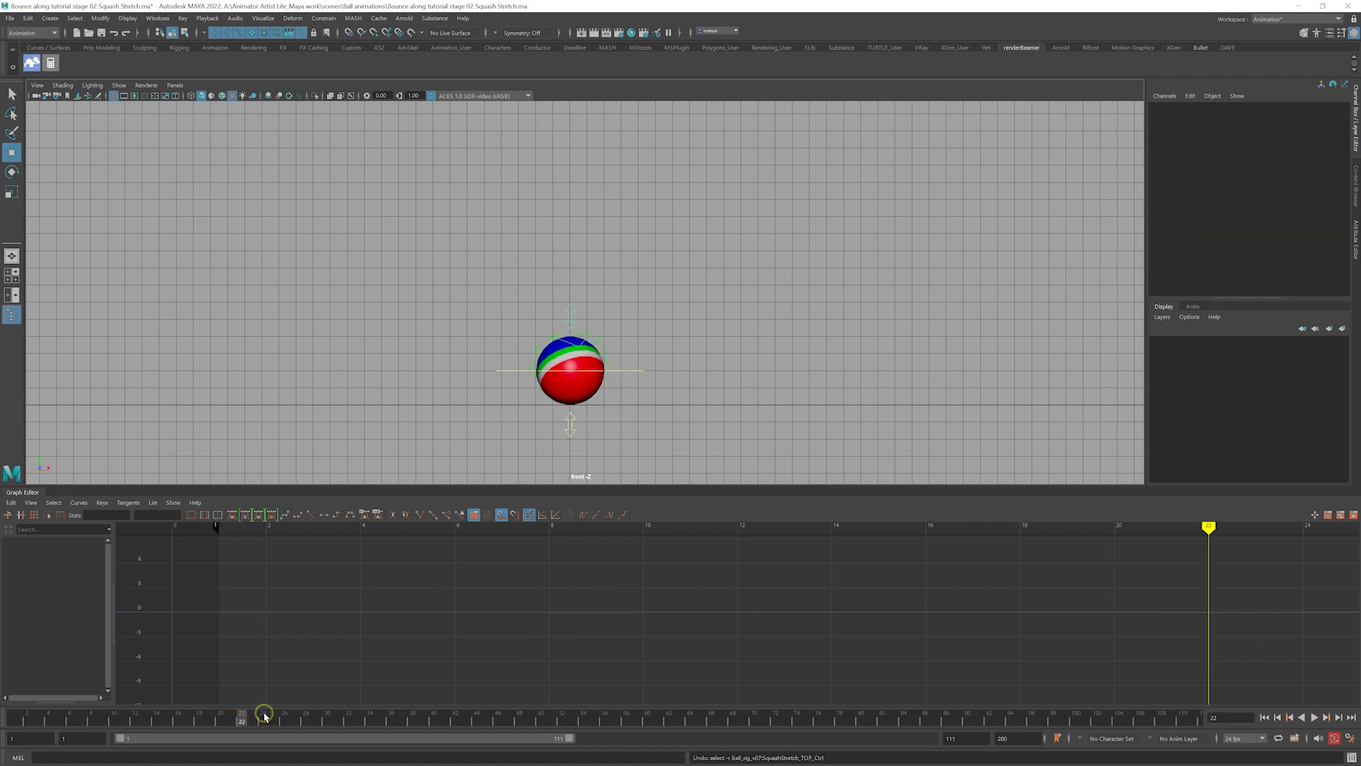
# Squash the ball at frame 23 by lowering the top squash control to about -8.8 in Translate Y
pyautogui.moveTo(238, 718); pyautogui.dragTo(252, 723)
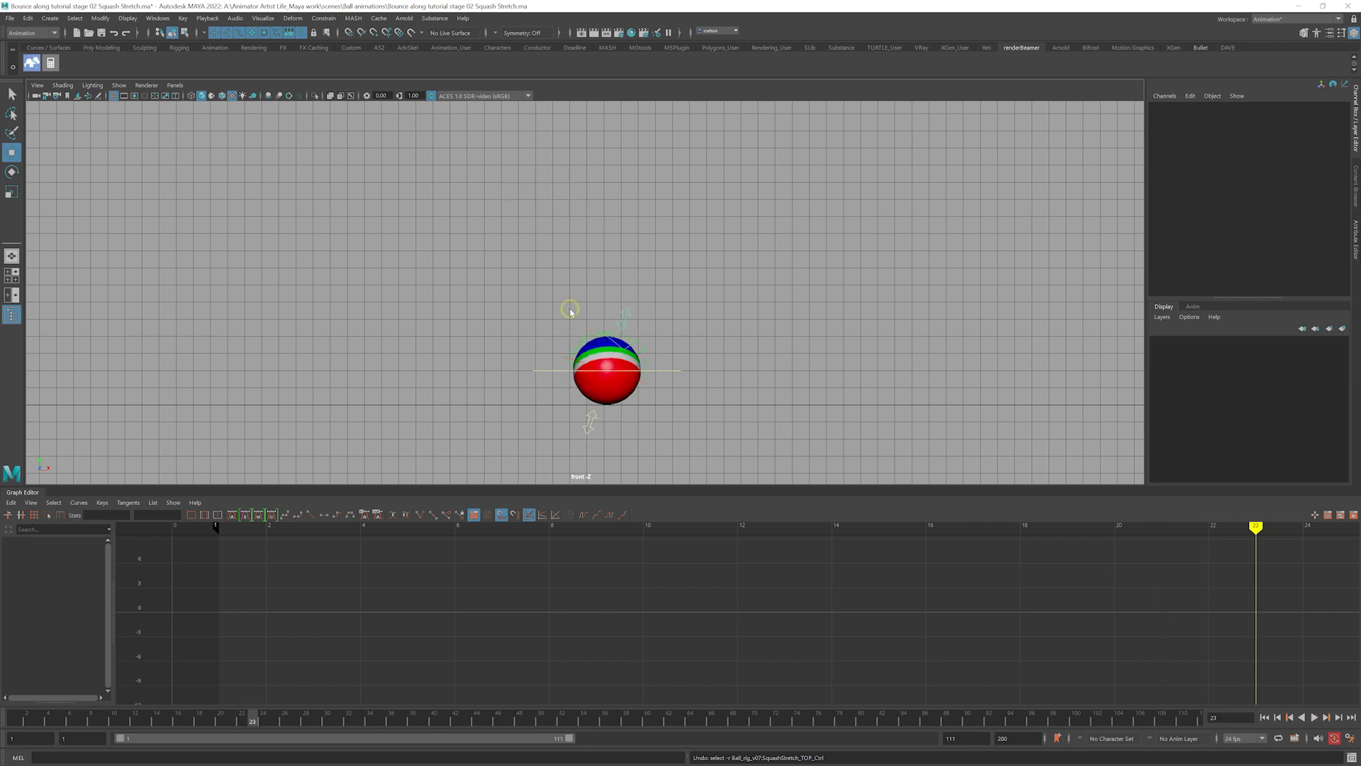
pyautogui.click(631, 308)
pyautogui.moveTo(642, 283); pyautogui.dragTo(629, 298)
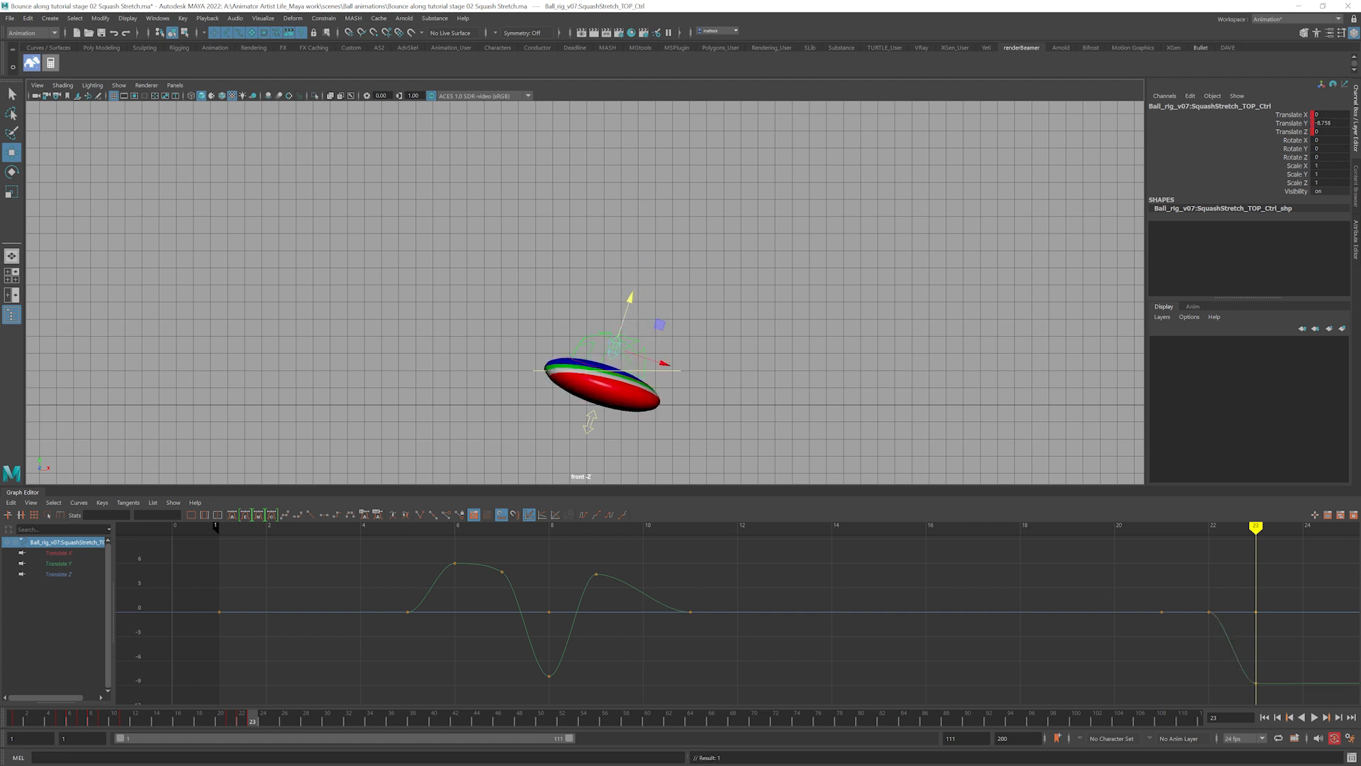
# Set the squash rotation control's Rotate X, Y and Z to 0 at frame 23
pyautogui.click(644, 349)
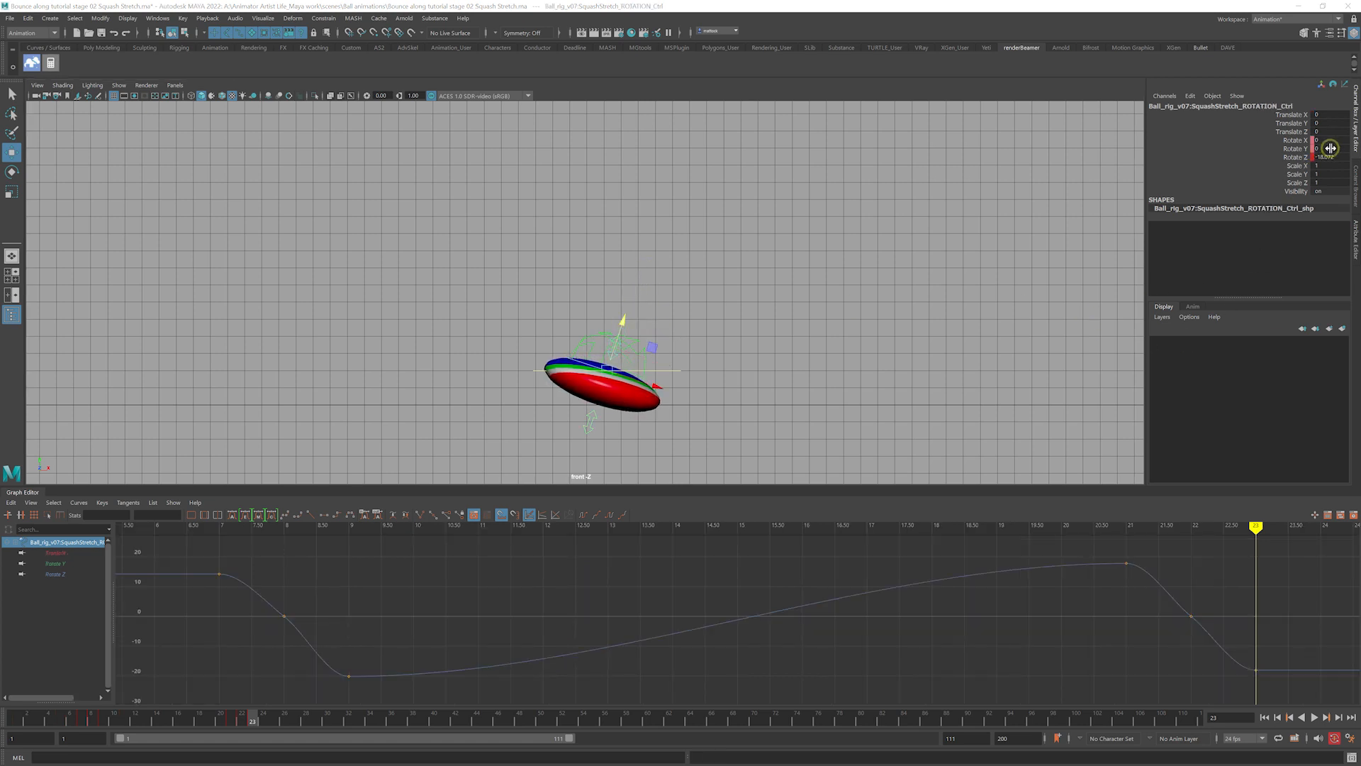
pyautogui.moveTo(1329, 140); pyautogui.dragTo(1327, 156)
pyautogui.write('0')
pyautogui.press('Return')
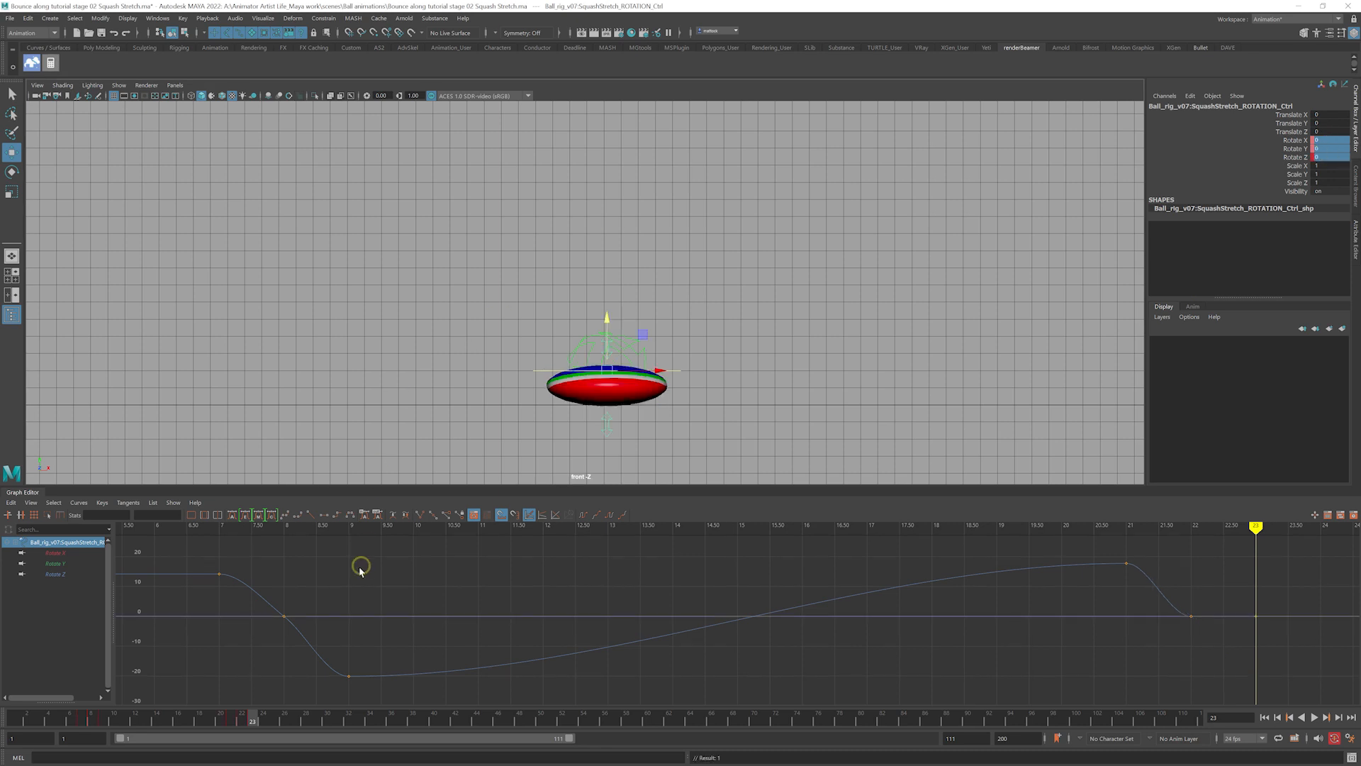
# Stretch the ball at frame 24, setting Translate Y to about 5.0 on the top squash control and -4.6 on the bottom one
pyautogui.moveTo(250, 716)
pyautogui.mouseDown()
pyautogui.moveTo(234, 717)
pyautogui.moveTo(248, 731)
pyautogui.moveTo(259, 721)
pyautogui.mouseUp()
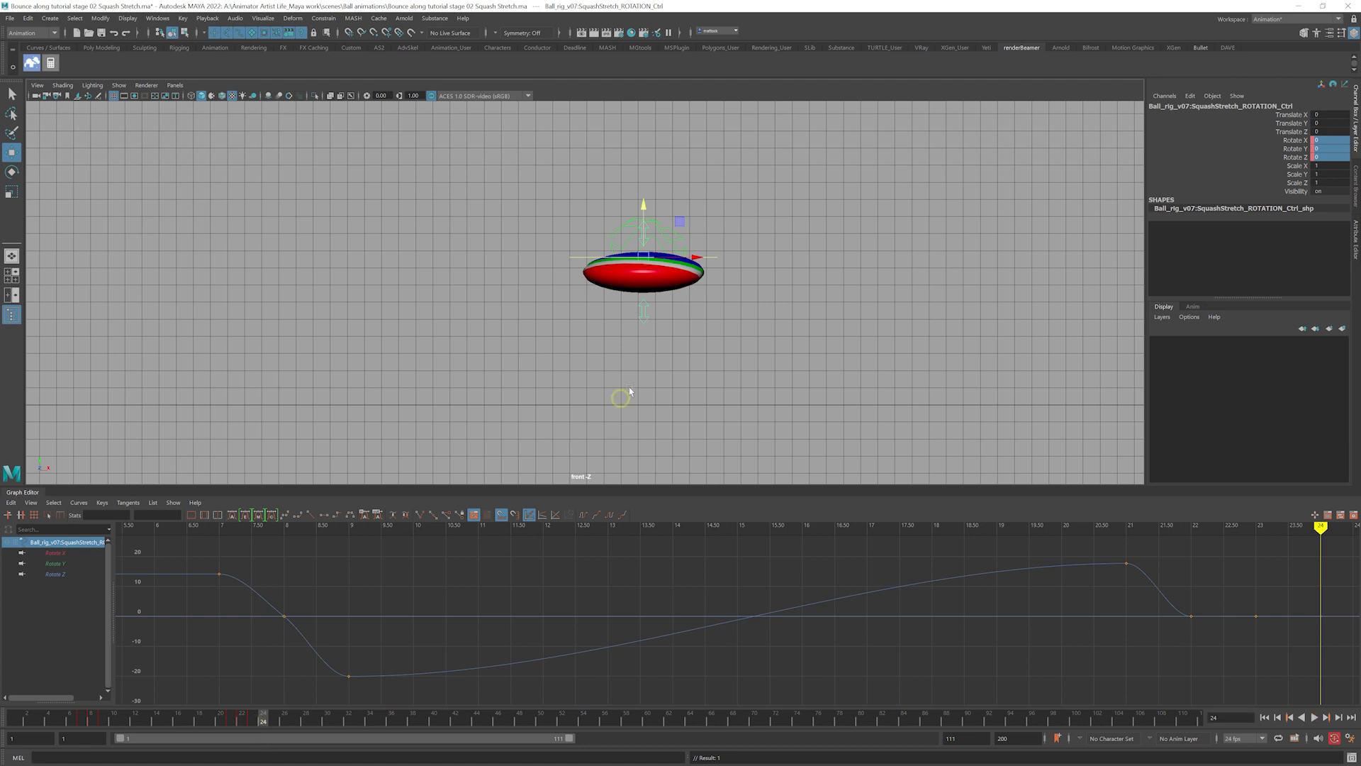
pyautogui.click(701, 193)
pyautogui.click(648, 312)
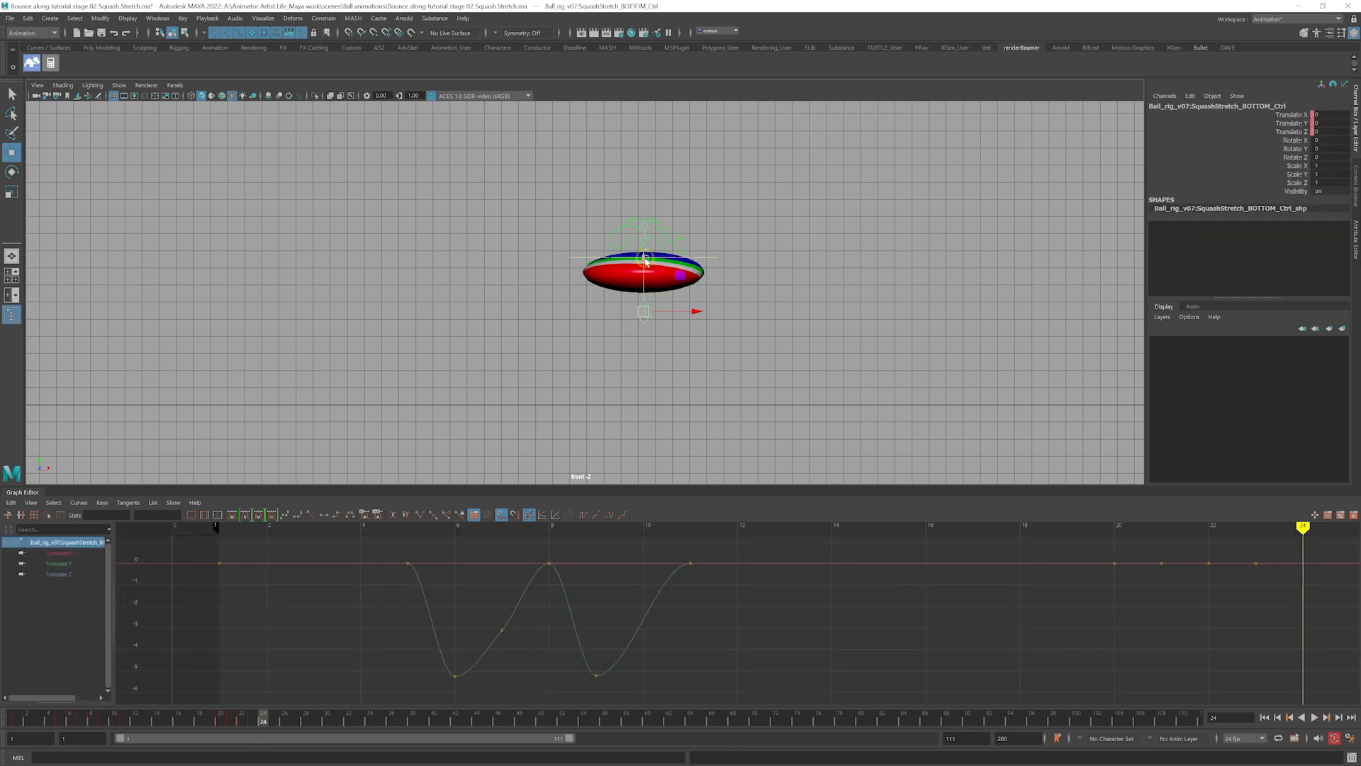
pyautogui.moveTo(644, 259); pyautogui.dragTo(645, 292)
pyautogui.click(720, 206)
pyautogui.click(646, 227)
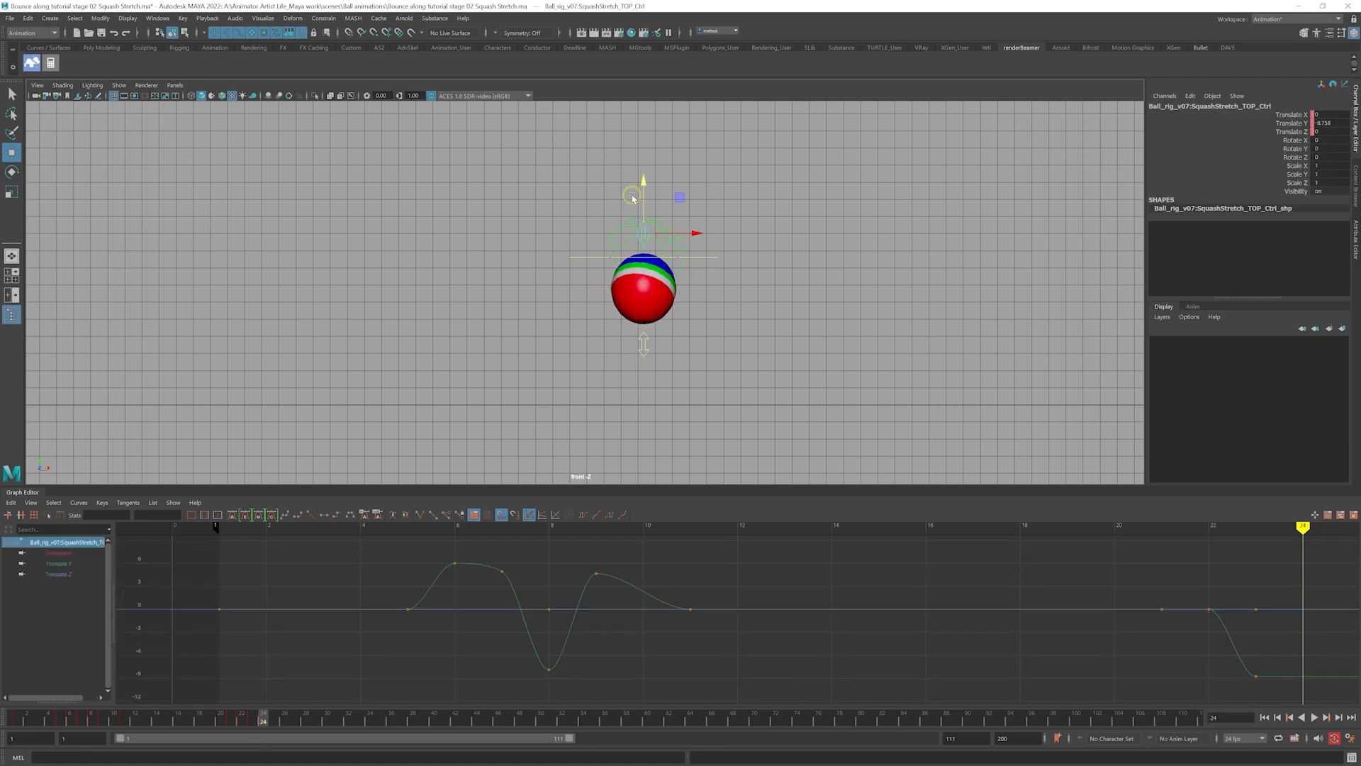
pyautogui.moveTo(644, 180); pyautogui.dragTo(641, 142)
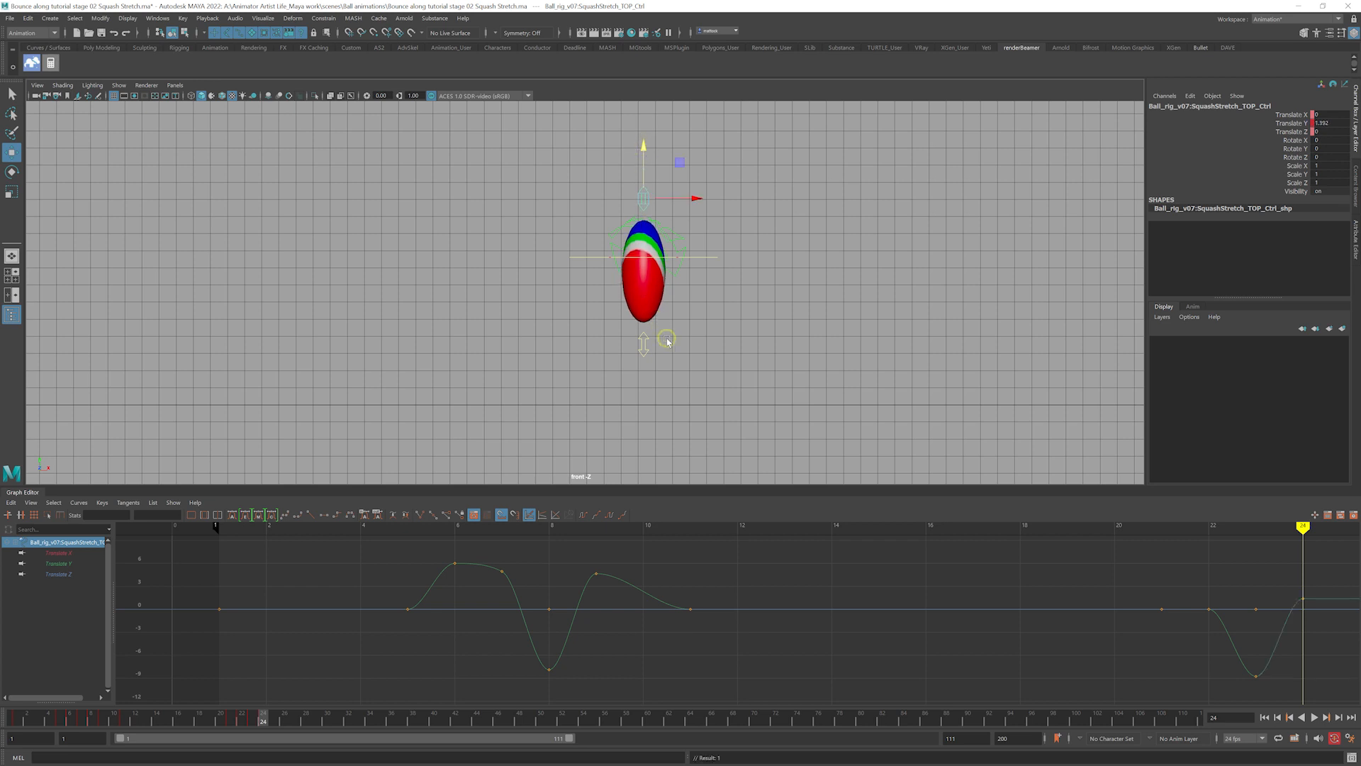
pyautogui.click(644, 294)
pyautogui.moveTo(644, 293); pyautogui.dragTo(644, 274)
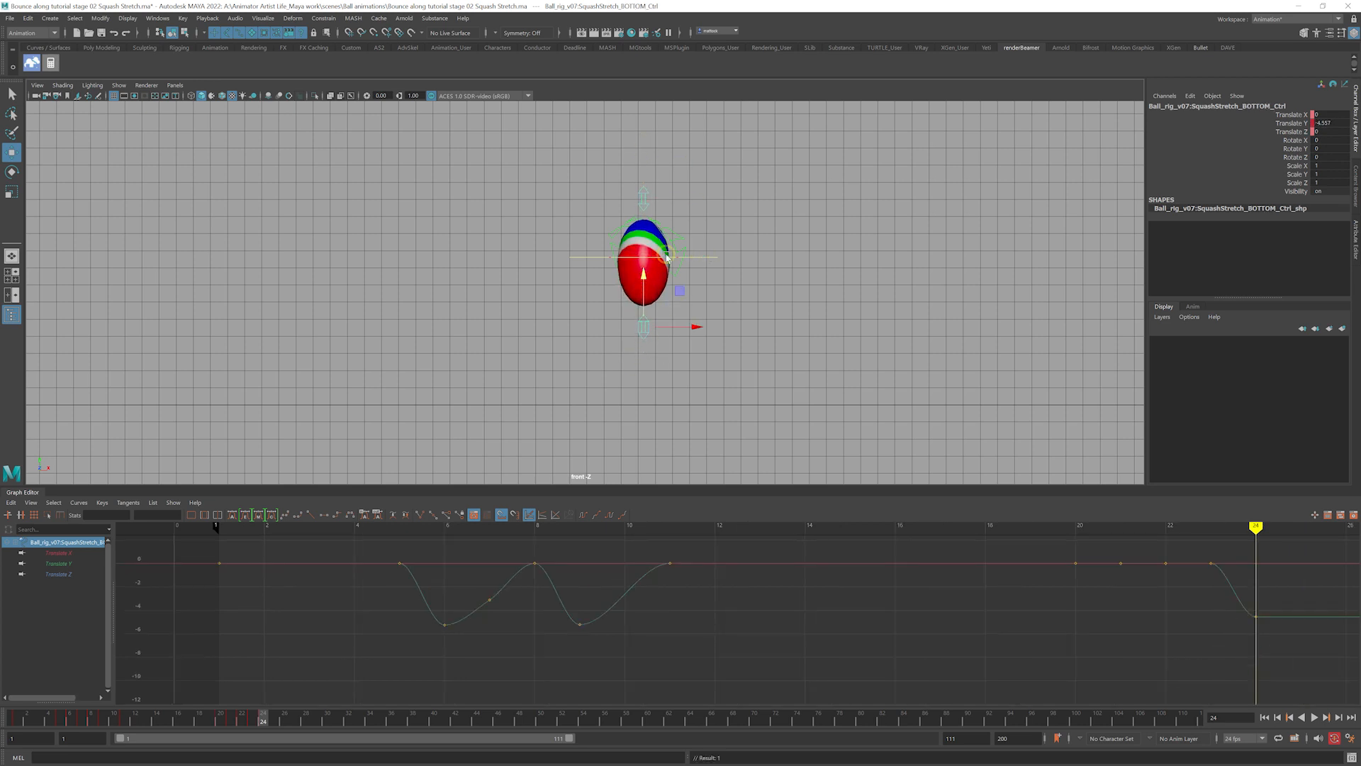
pyautogui.moveTo(661, 174)
pyautogui.mouseDown()
pyautogui.moveTo(636, 202)
pyautogui.moveTo(643, 155)
pyautogui.mouseUp()
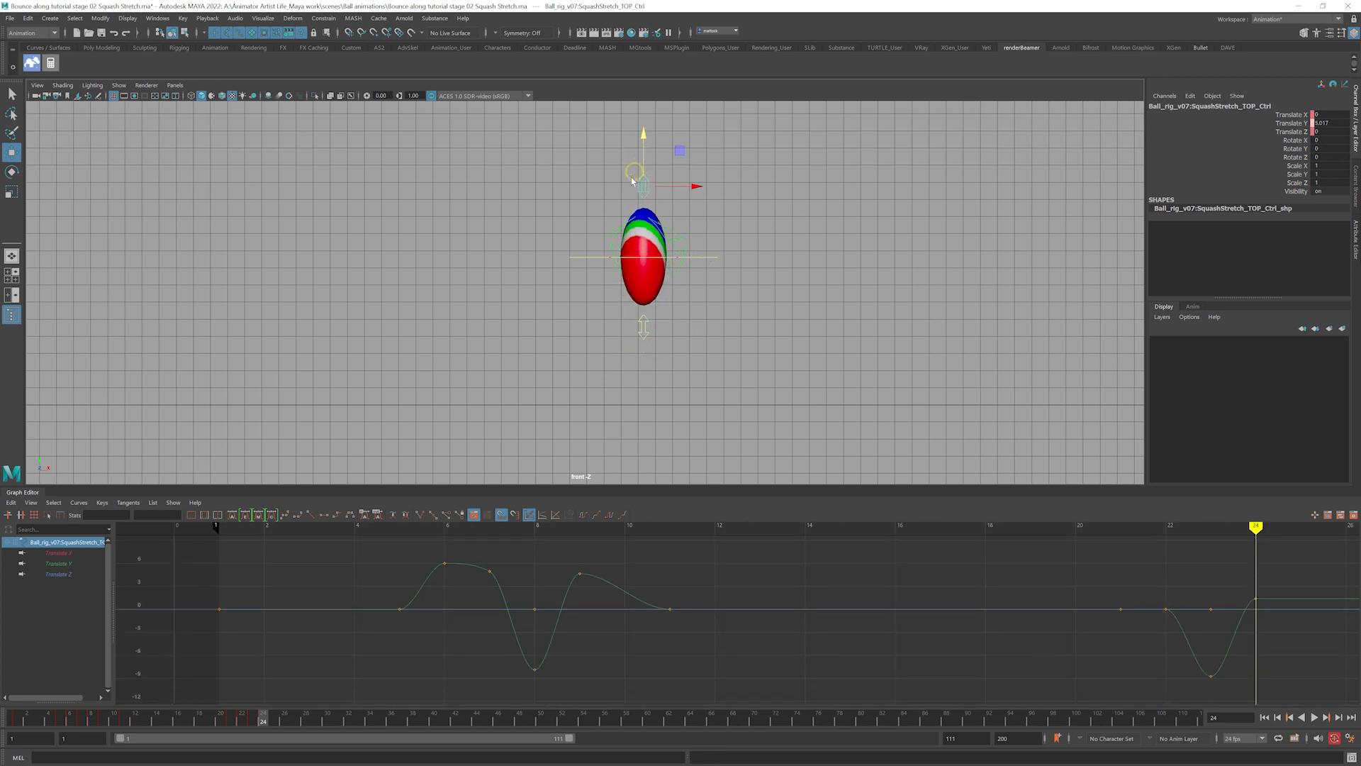
pyautogui.moveTo(260, 718); pyautogui.dragTo(231, 718)
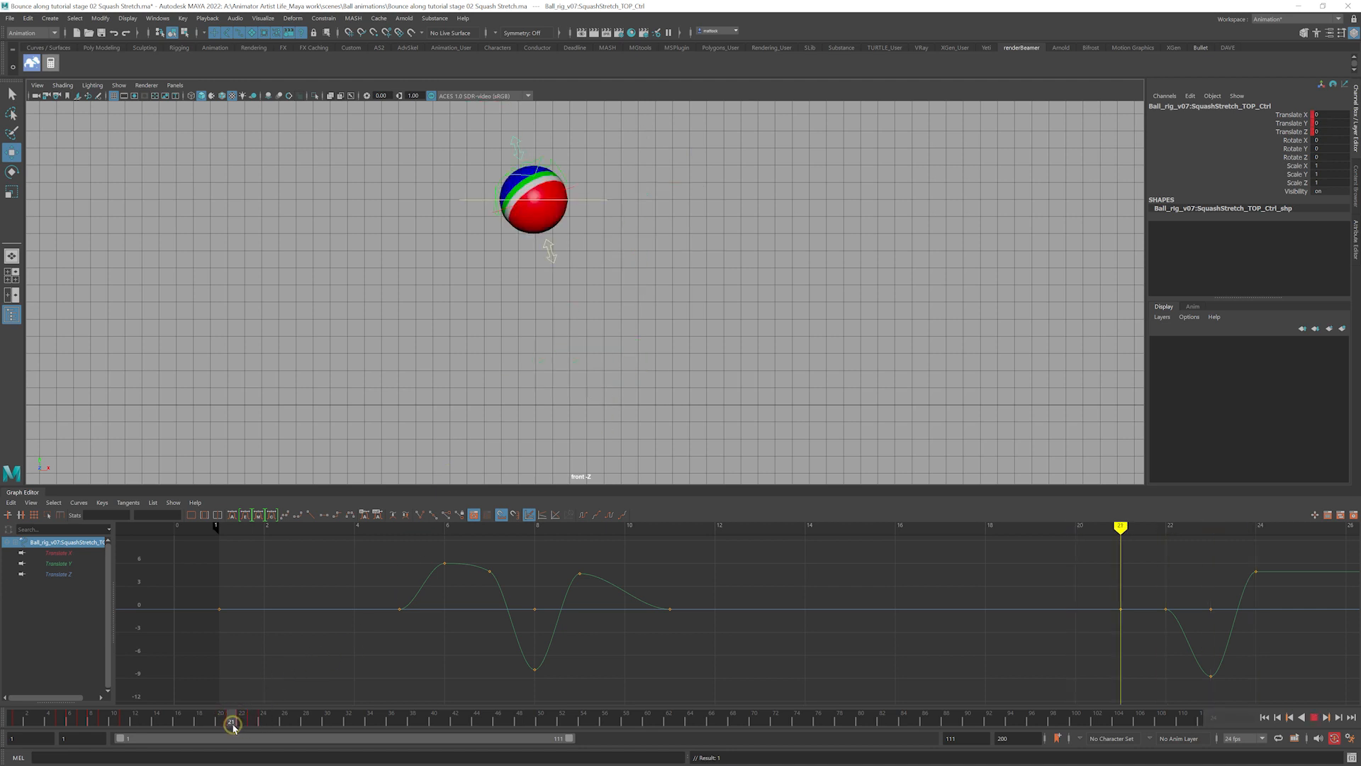
# Stretch the ball at frame 21 by lowering the bottom squash control and raising the top one to about 4.9 in Translate Y
pyautogui.click(564, 250)
pyautogui.moveTo(540, 212); pyautogui.dragTo(550, 238)
pyautogui.click(512, 122)
pyautogui.moveTo(511, 123); pyautogui.dragTo(503, 110)
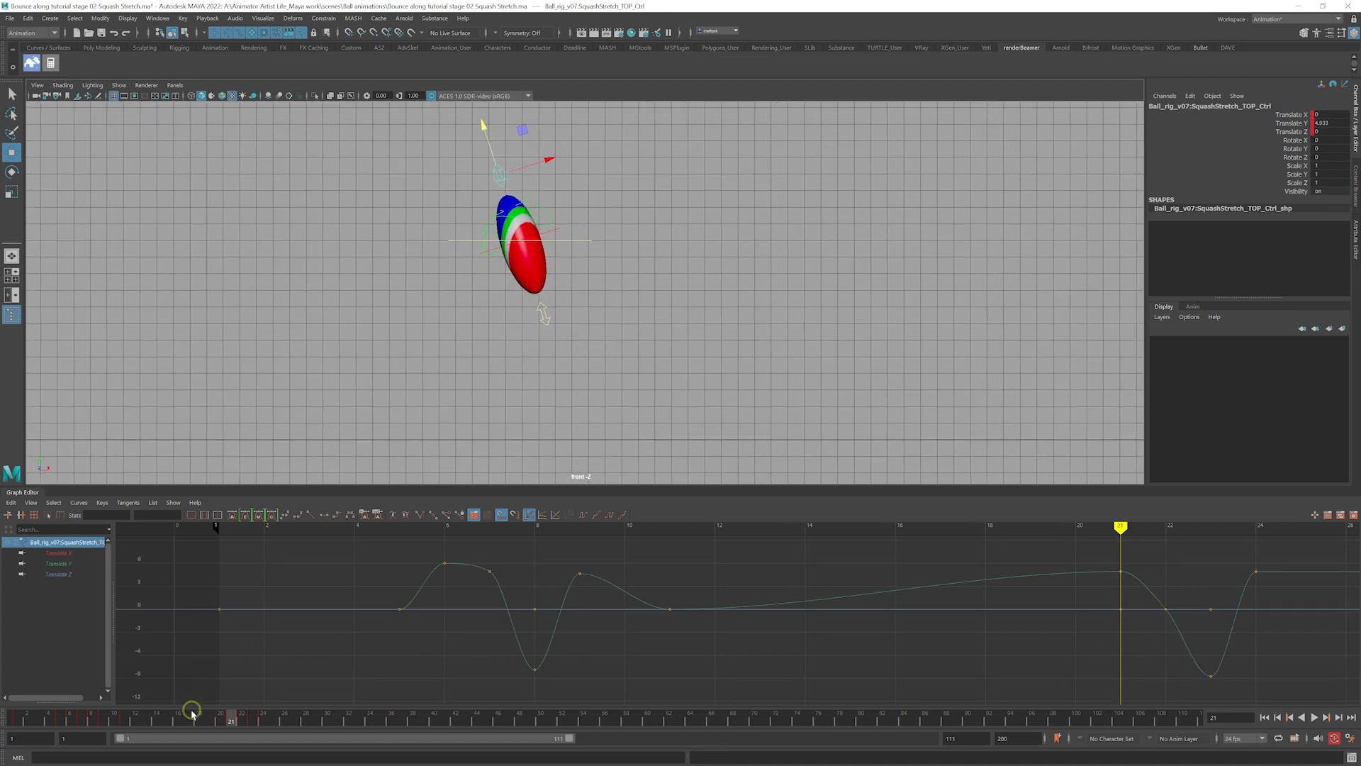
# Stretch the ball at frame 22 with the top control at about 7.7 and the bottom one lowered, raising BALL_MOVE_Ctrl until the ball rests on the ground
pyautogui.moveTo(187, 718); pyautogui.dragTo(253, 738)
pyautogui.moveTo(242, 741); pyautogui.dragTo(241, 739)
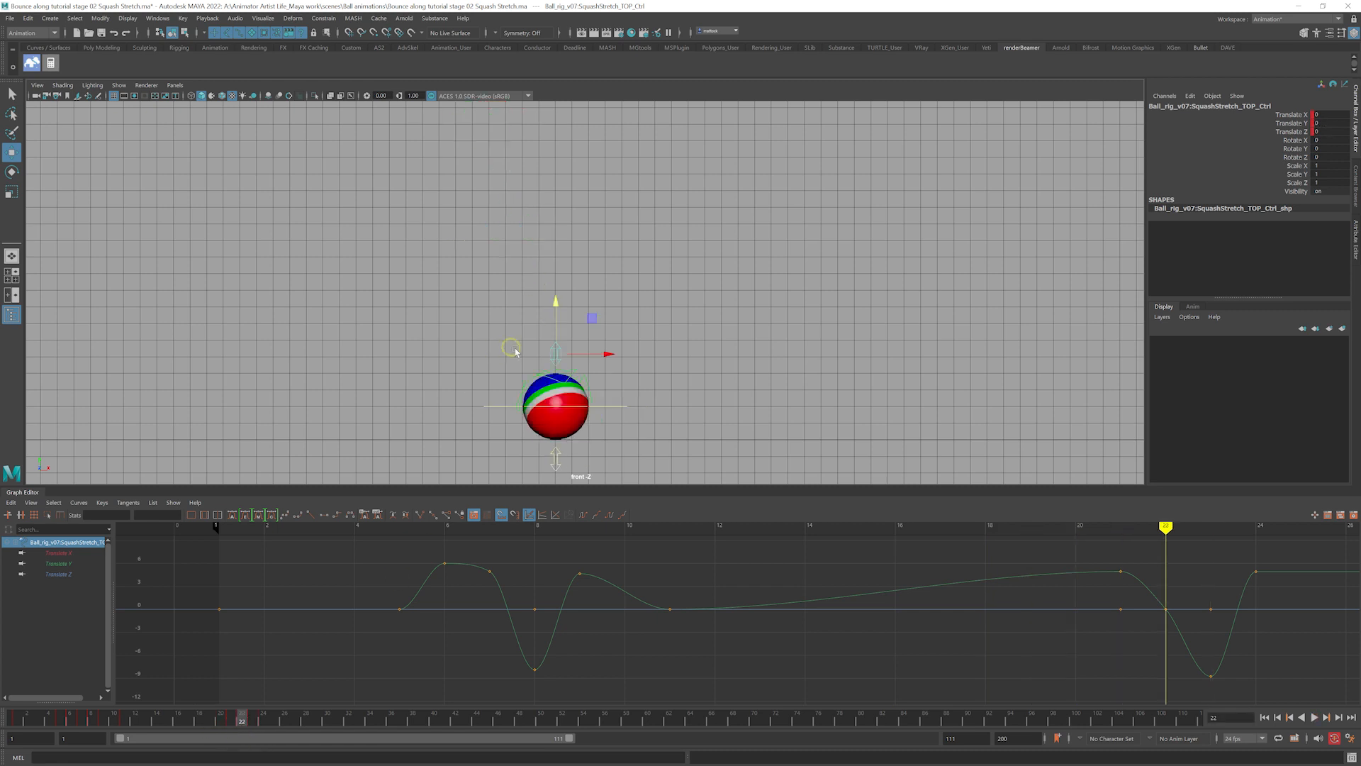
pyautogui.moveTo(555, 293); pyautogui.dragTo(556, 268)
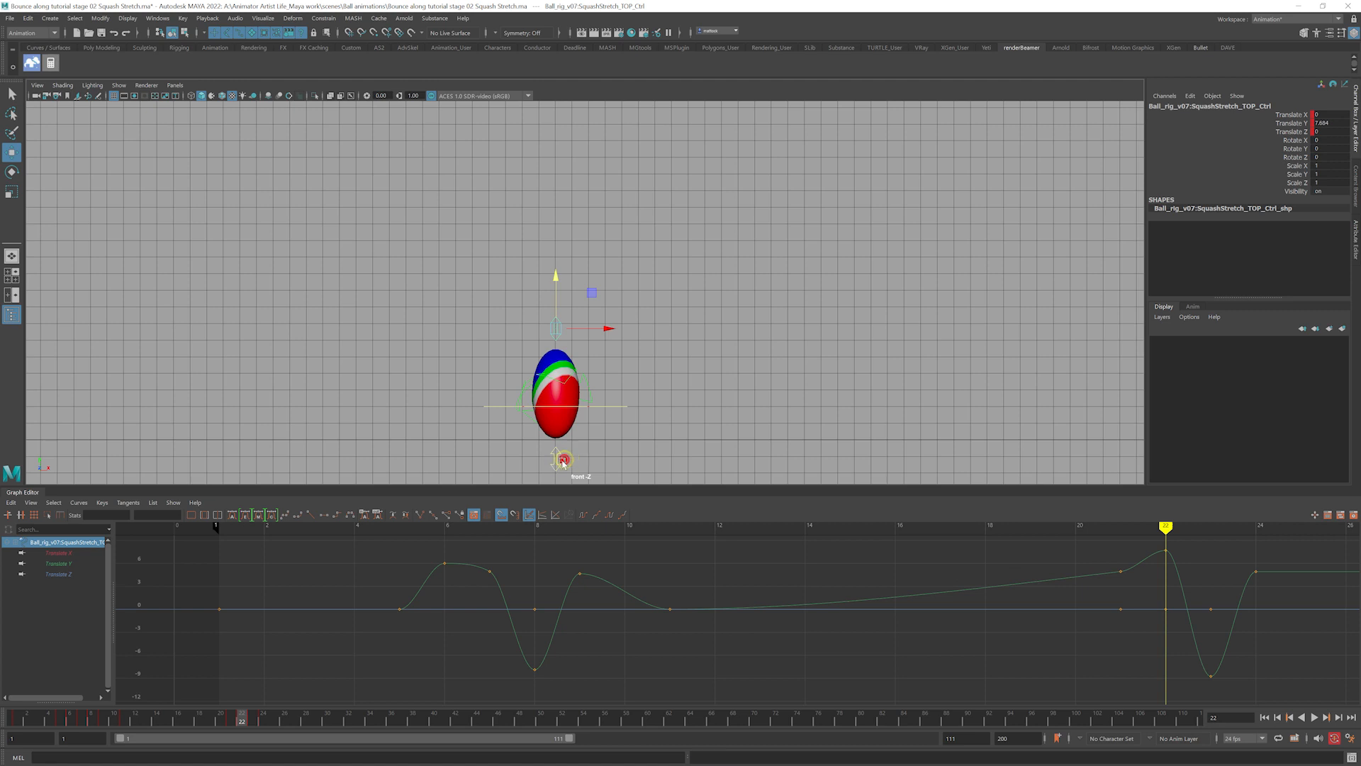
pyautogui.click(563, 462)
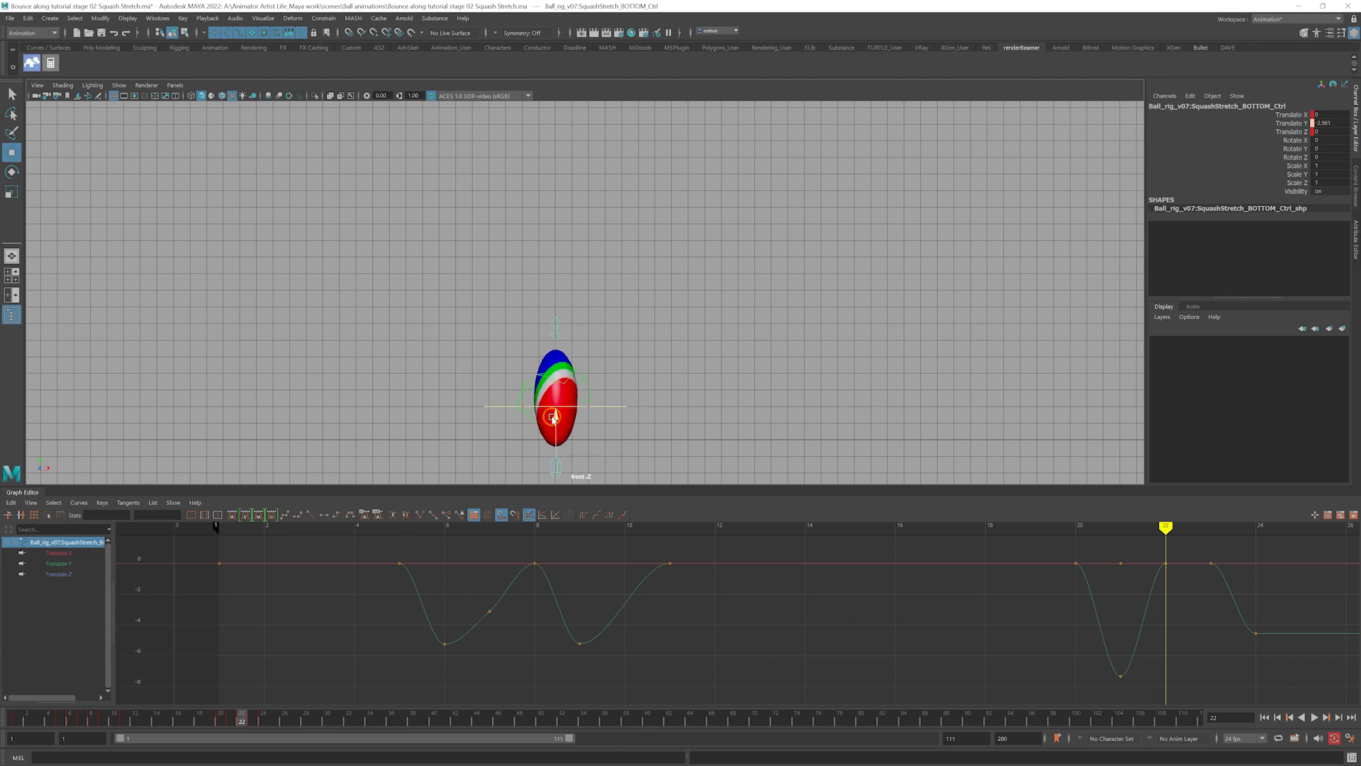
pyautogui.click(594, 373)
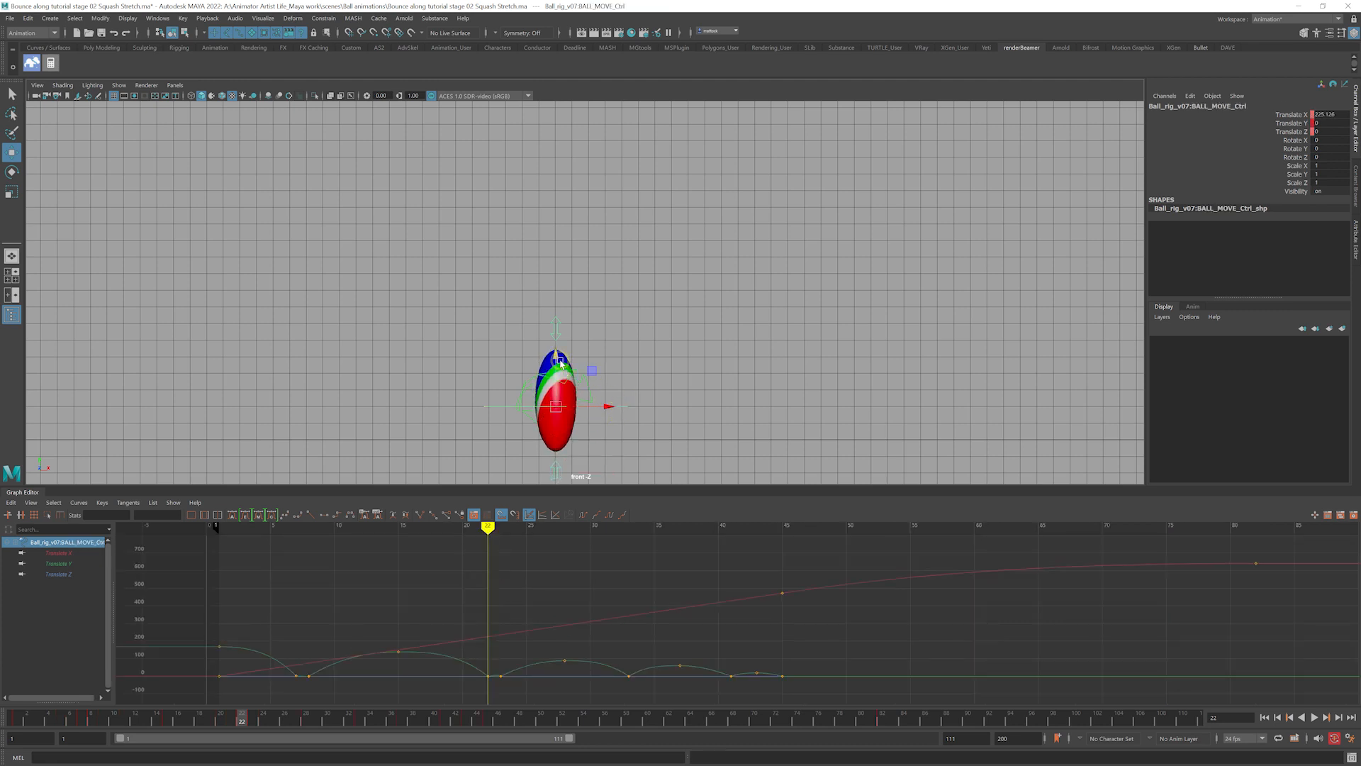
pyautogui.moveTo(556, 356); pyautogui.dragTo(556, 343)
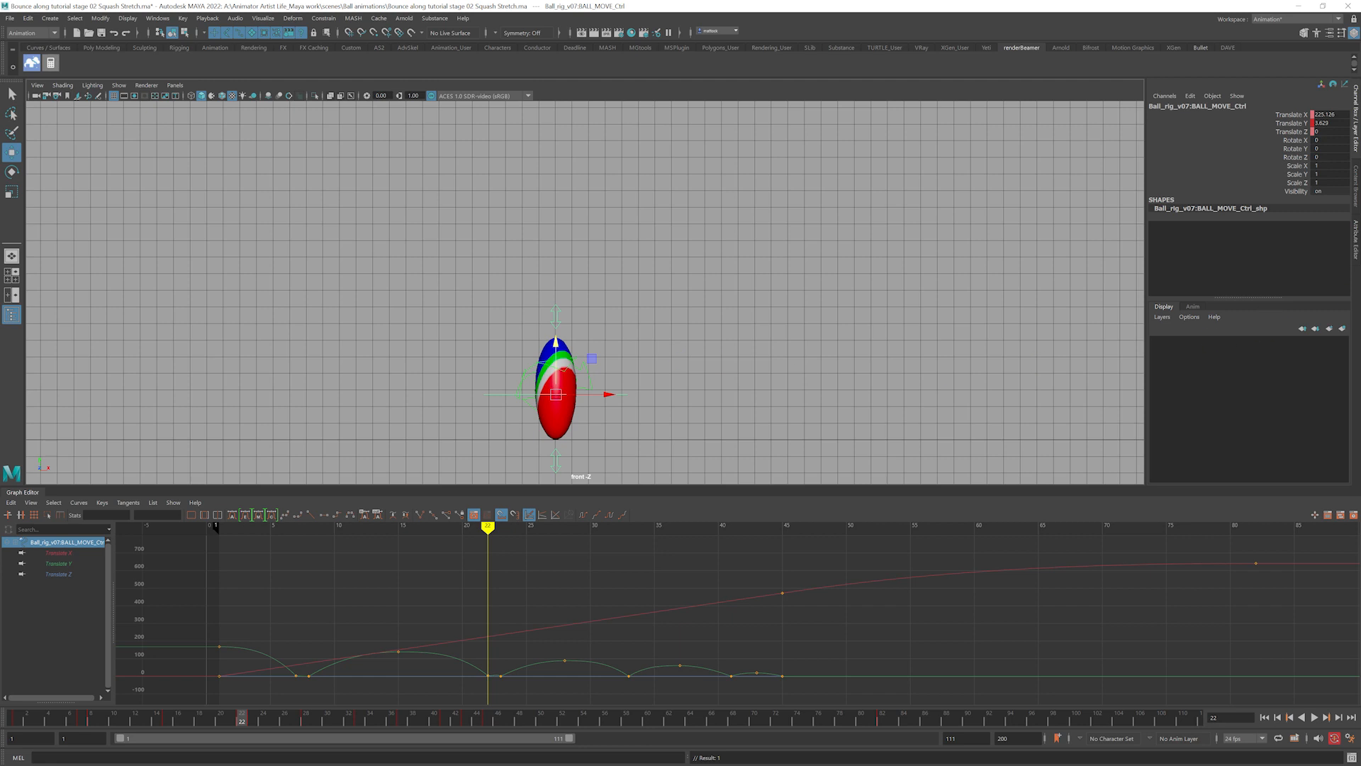
# Key the squash rotation control at frame 22 with Rotate Z at about 14.1 to tilt the stretched ball
pyautogui.click(542, 366)
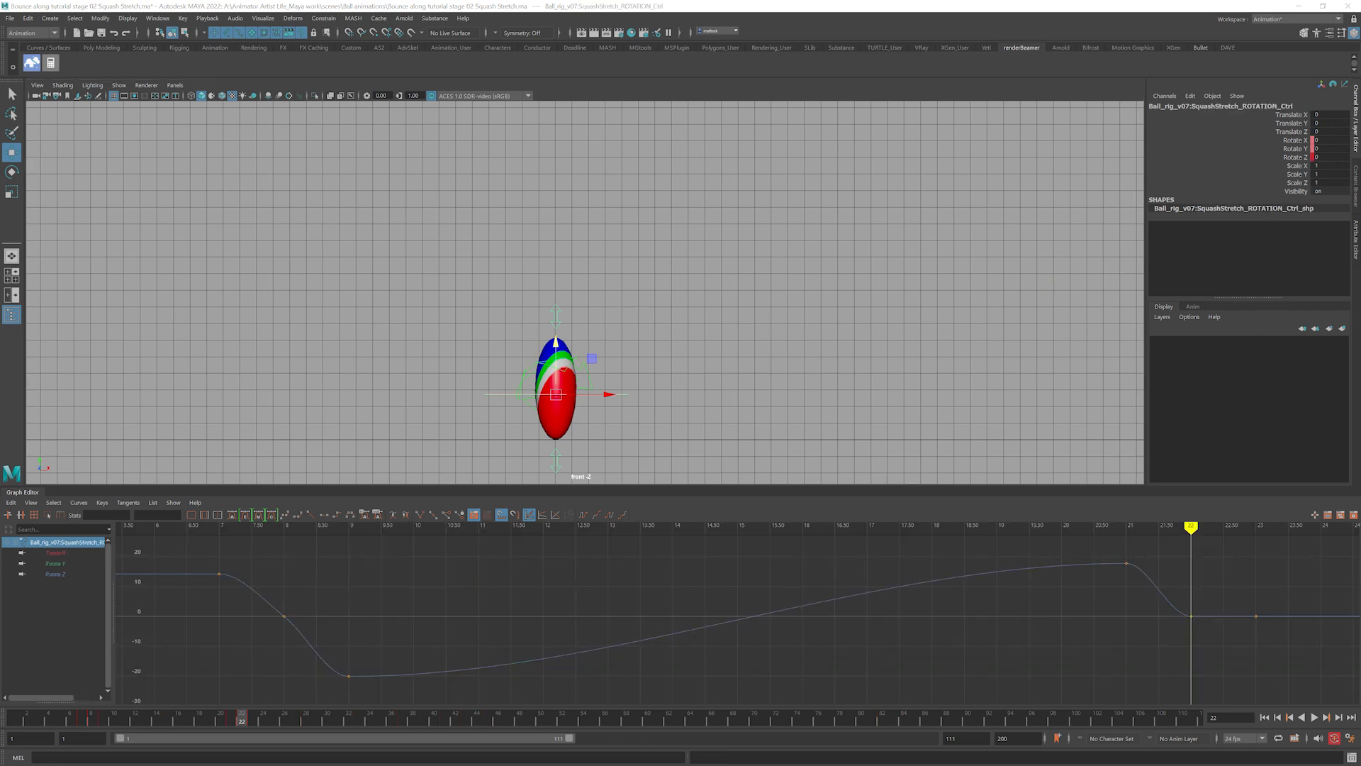
pyautogui.moveTo(1360, 192)
pyautogui.mouseDown()
pyautogui.moveTo(848, 155)
pyautogui.moveTo(1360, 199)
pyautogui.mouseUp()
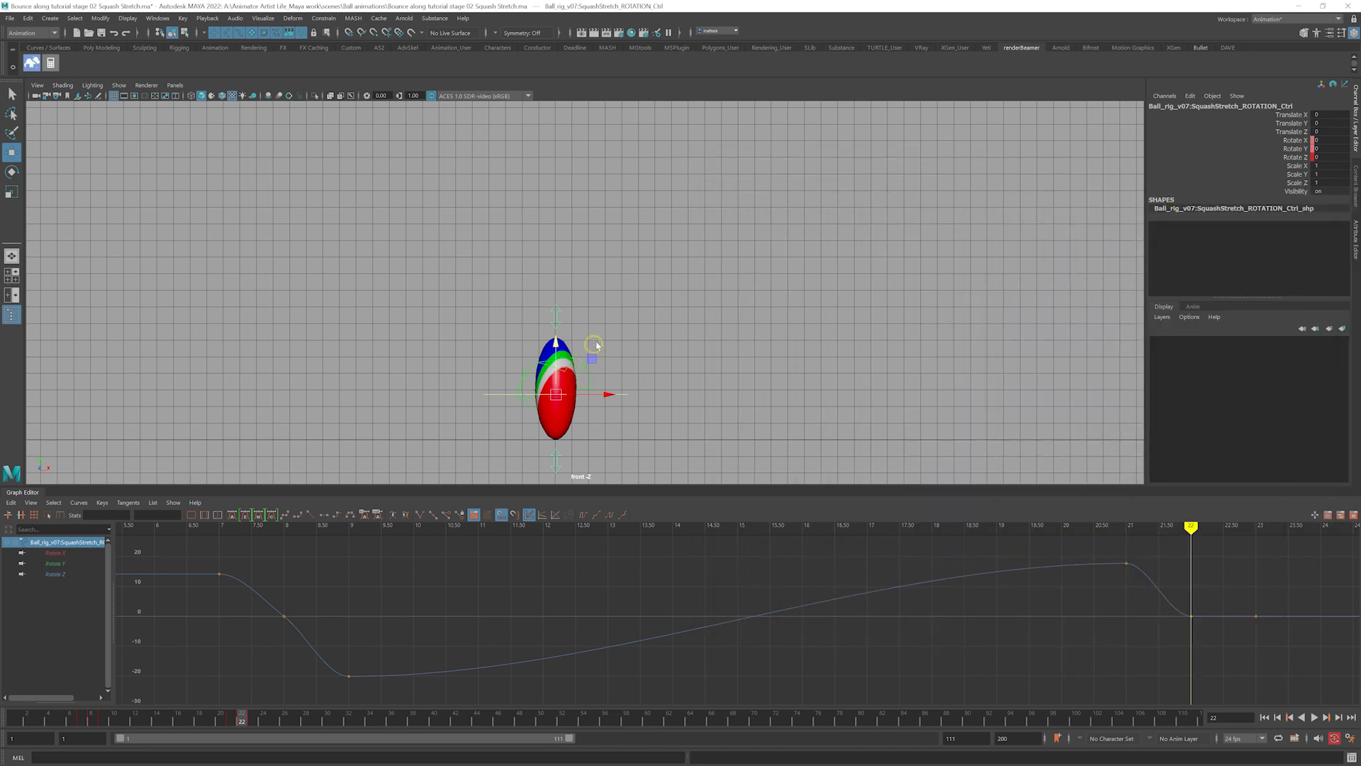
pyautogui.press('e')
pyautogui.moveTo(587, 374); pyautogui.dragTo(570, 353)
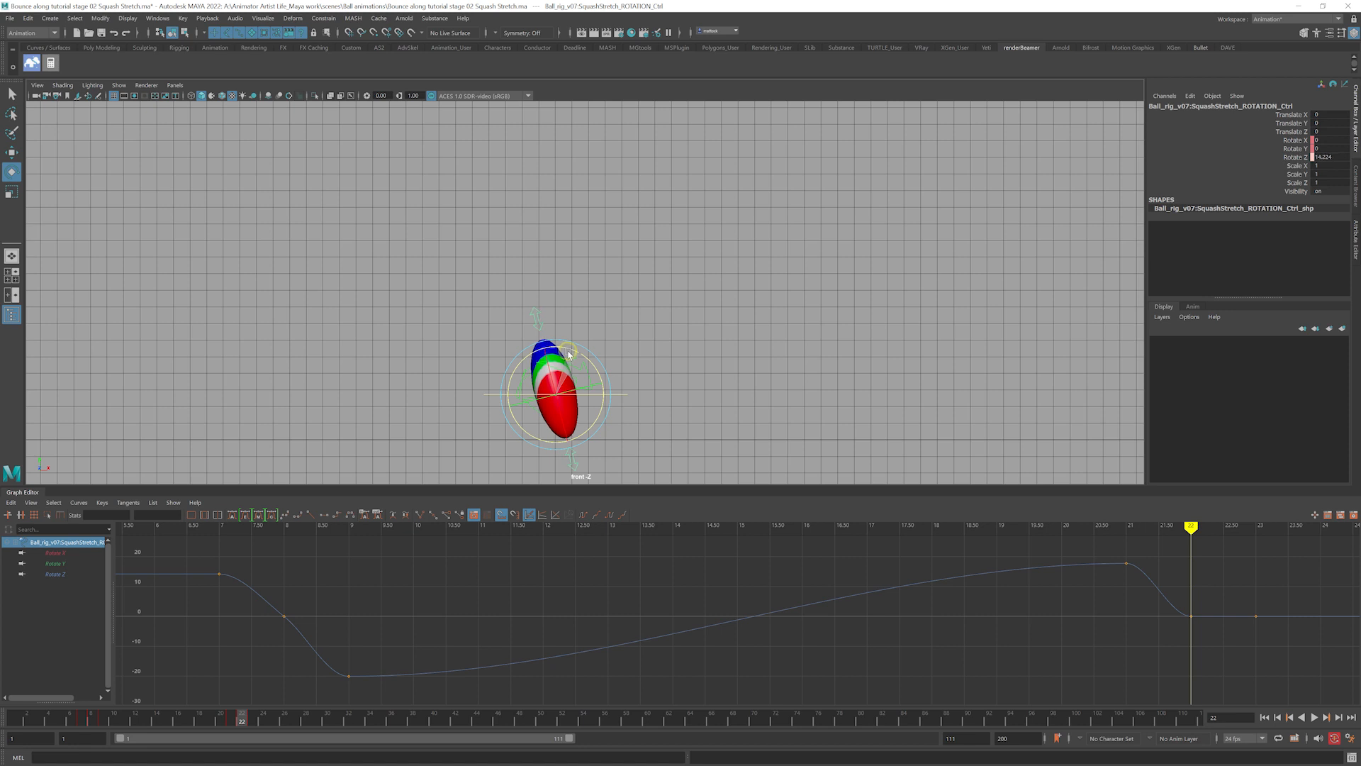
pyautogui.press('s')
# Key the squash rotation control at frame 24 with Rotate Z at about -18.5
pyautogui.moveTo(228, 720); pyautogui.dragTo(260, 726)
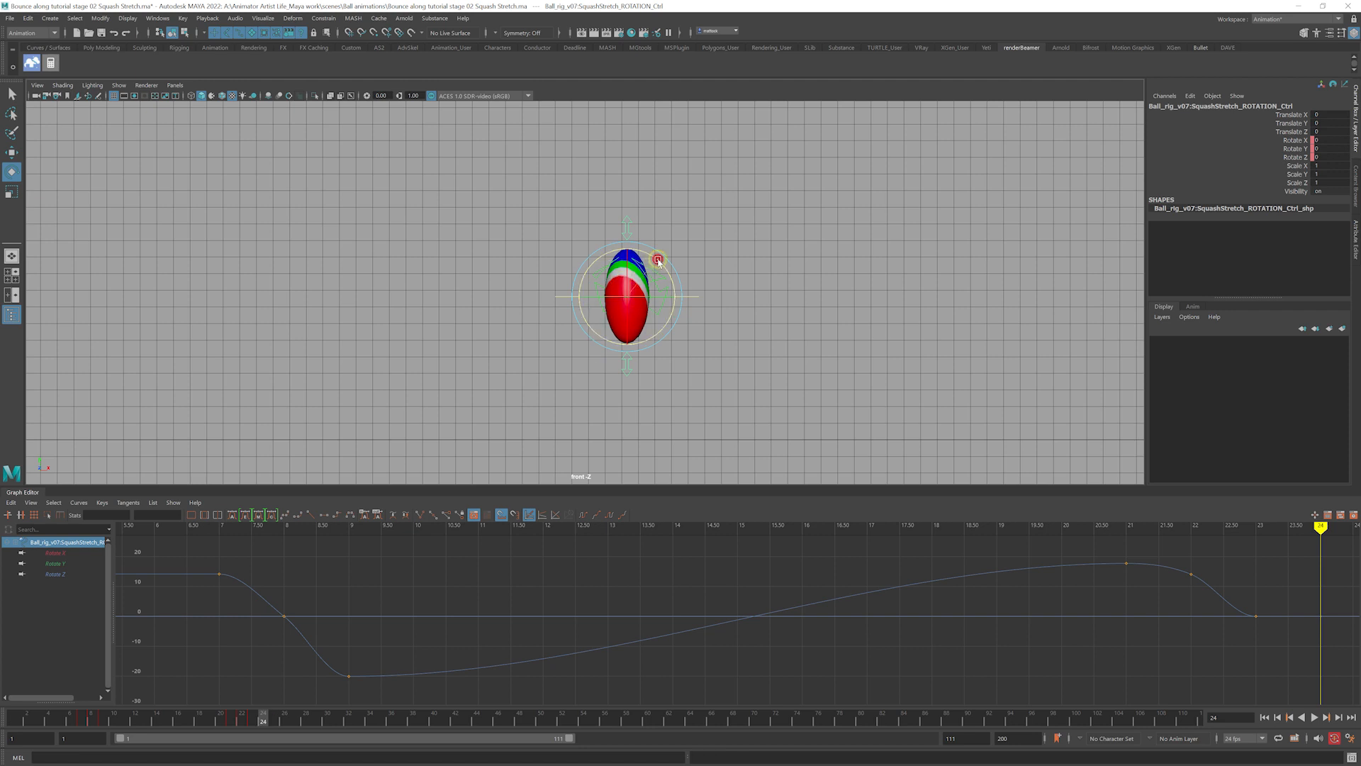
pyautogui.moveTo(659, 258); pyautogui.dragTo(670, 274)
pyautogui.press('s')
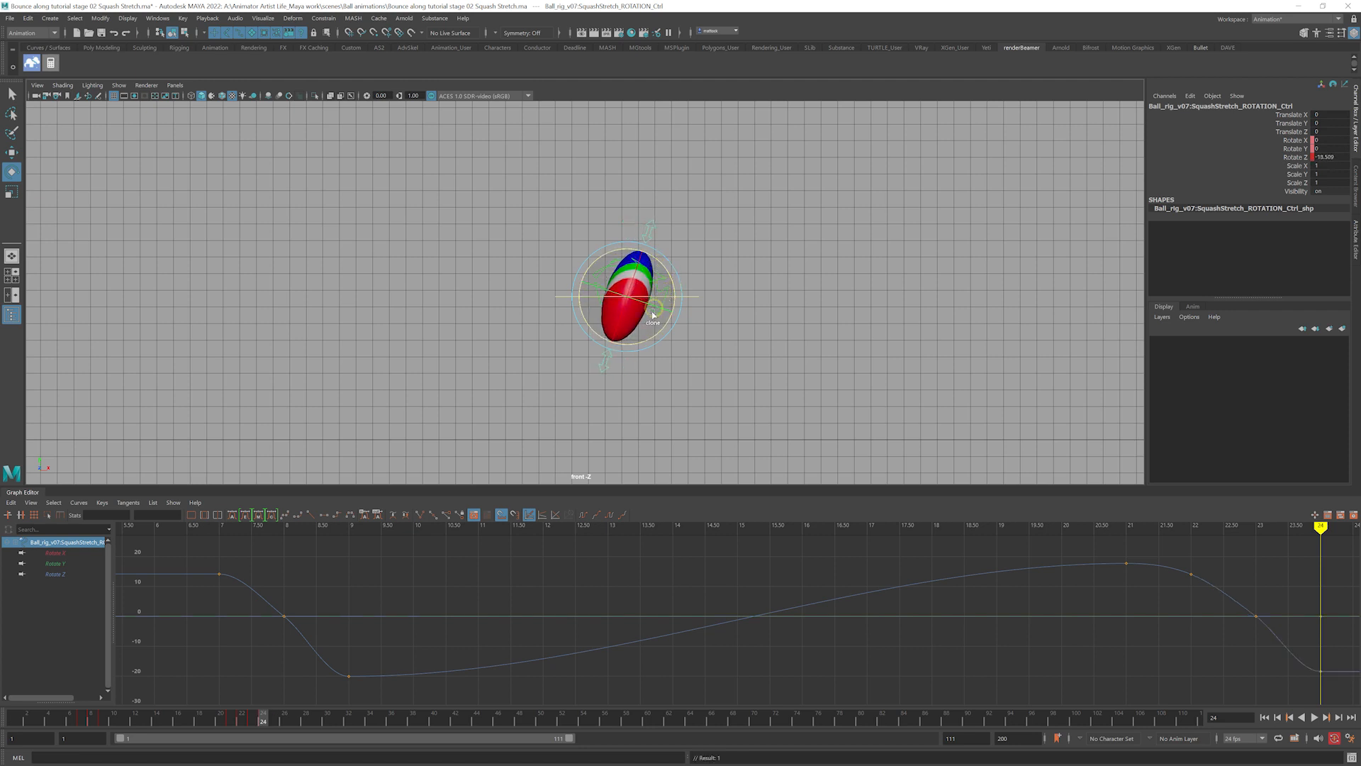
# Review the ball's tilt, stretch and squash through the second contact, scrubbing across frames 20 to 26
pyautogui.moveTo(263, 716)
pyautogui.mouseDown()
pyautogui.moveTo(208, 718)
pyautogui.moveTo(270, 726)
pyautogui.moveTo(213, 725)
pyautogui.moveTo(242, 722)
pyautogui.mouseUp()
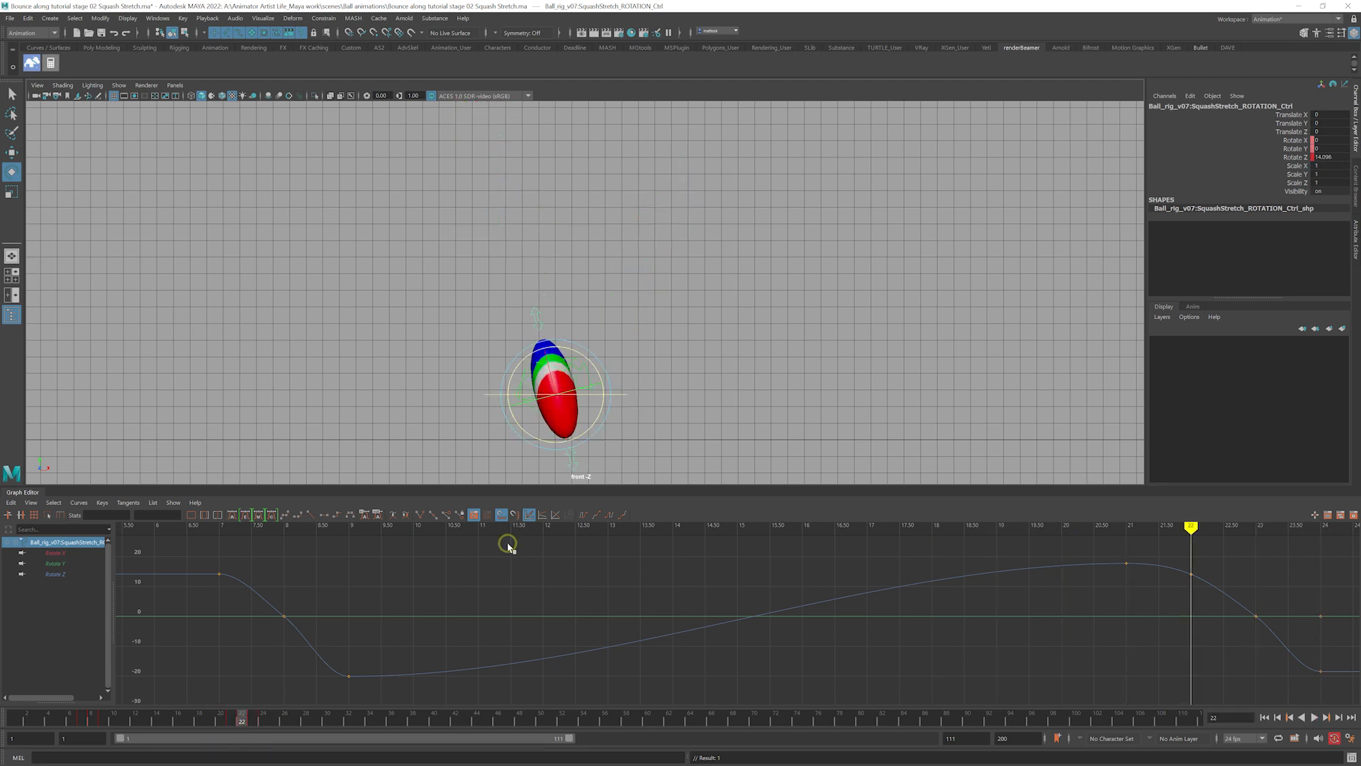
pyautogui.keyDown('alt'); pyautogui.moveTo(716, 304); pyautogui.dragTo(635, 309, button='right'); pyautogui.keyUp('alt')
pyautogui.keyDown('alt'); pyautogui.moveTo(802, 263); pyautogui.dragTo(799, 322, button='middle'); pyautogui.keyUp('alt')
pyautogui.keyDown('alt'); pyautogui.moveTo(799, 322); pyautogui.dragTo(692, 288, button='right'); pyautogui.keyUp('alt')
pyautogui.keyDown('alt'); pyautogui.moveTo(612, 327); pyautogui.dragTo(669, 307, button='middle'); pyautogui.keyUp('alt')
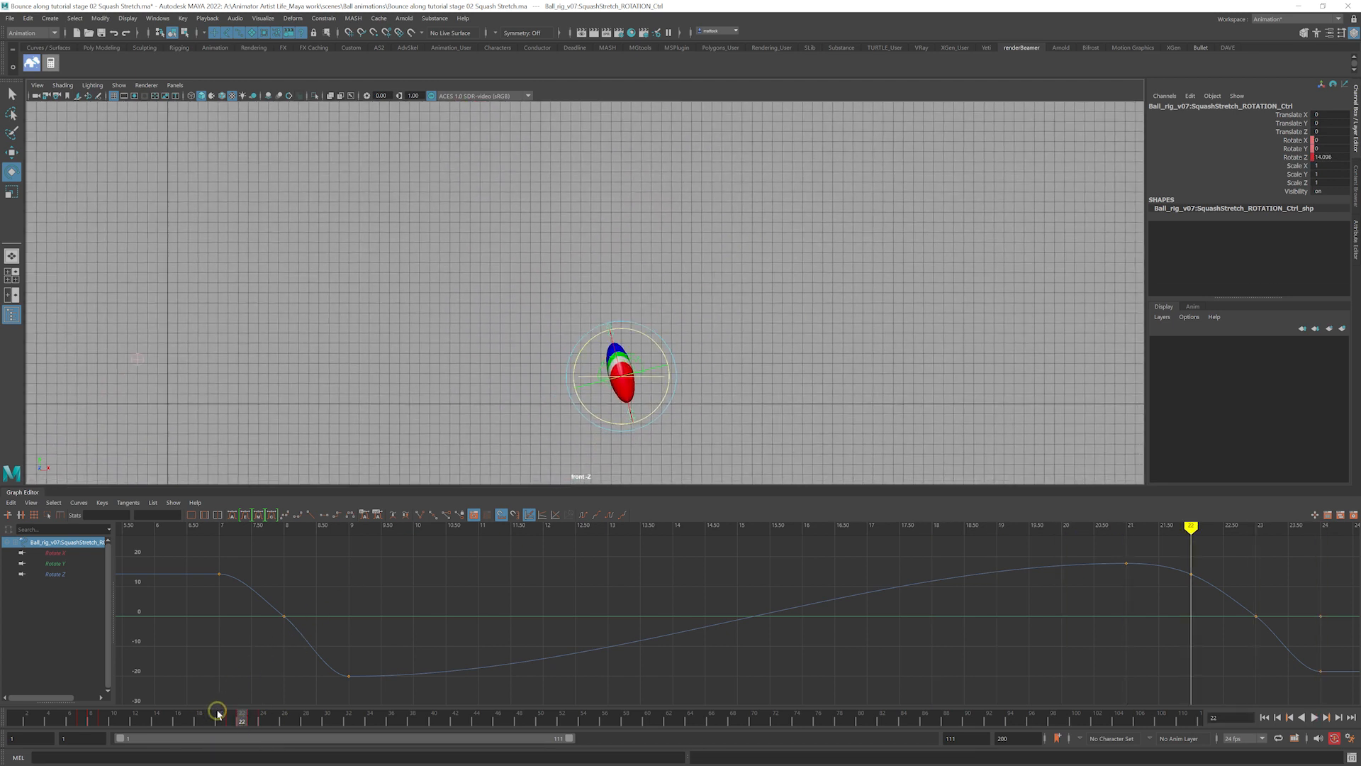
pyautogui.moveTo(215, 716); pyautogui.dragTo(266, 751)
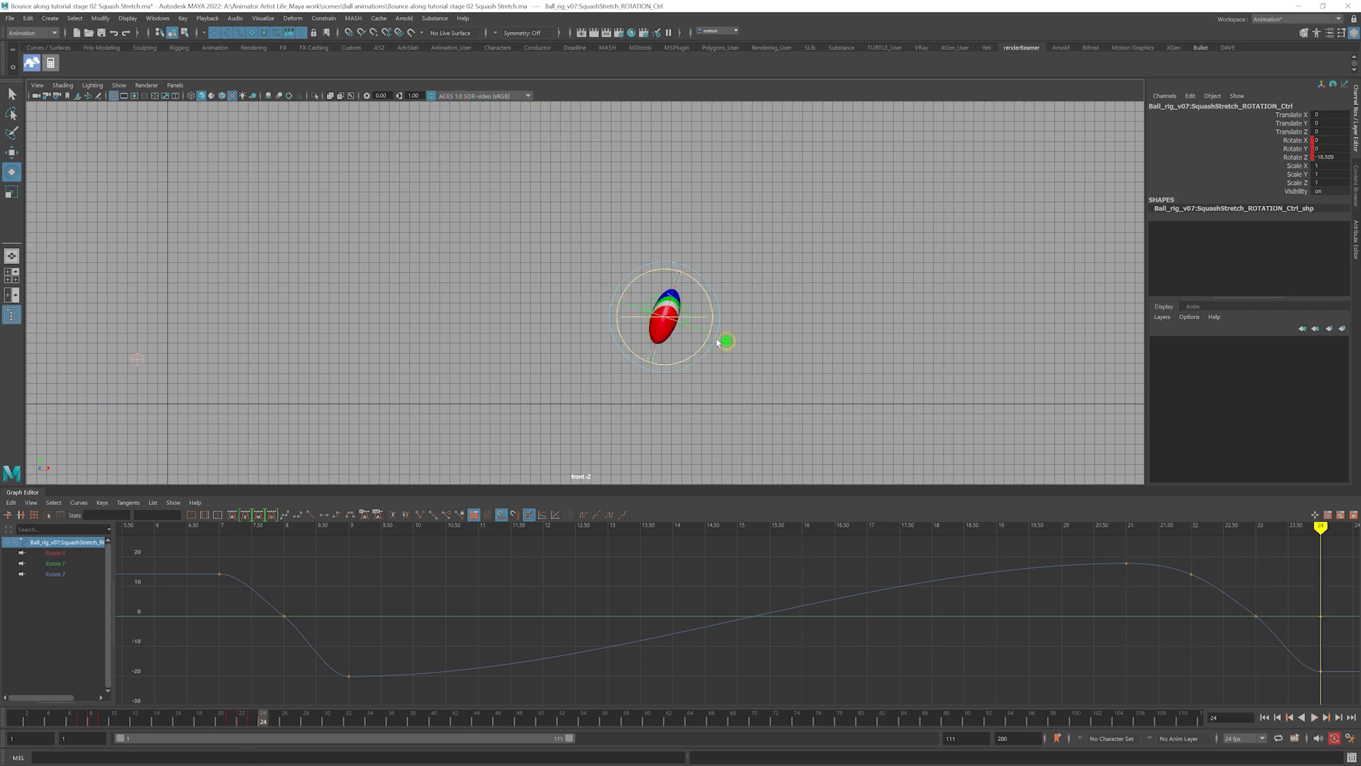
pyautogui.keyDown('alt'); pyautogui.moveTo(718, 340); pyautogui.dragTo(618, 341, button='right'); pyautogui.keyUp('alt')
pyautogui.keyDown('alt'); pyautogui.moveTo(618, 341); pyautogui.dragTo(551, 404, button='middle'); pyautogui.keyUp('alt')
pyautogui.keyDown('alt'); pyautogui.moveTo(730, 377); pyautogui.dragTo(712, 381, button='right'); pyautogui.keyUp('alt')
pyautogui.moveTo(200, 725); pyautogui.dragTo(285, 720)
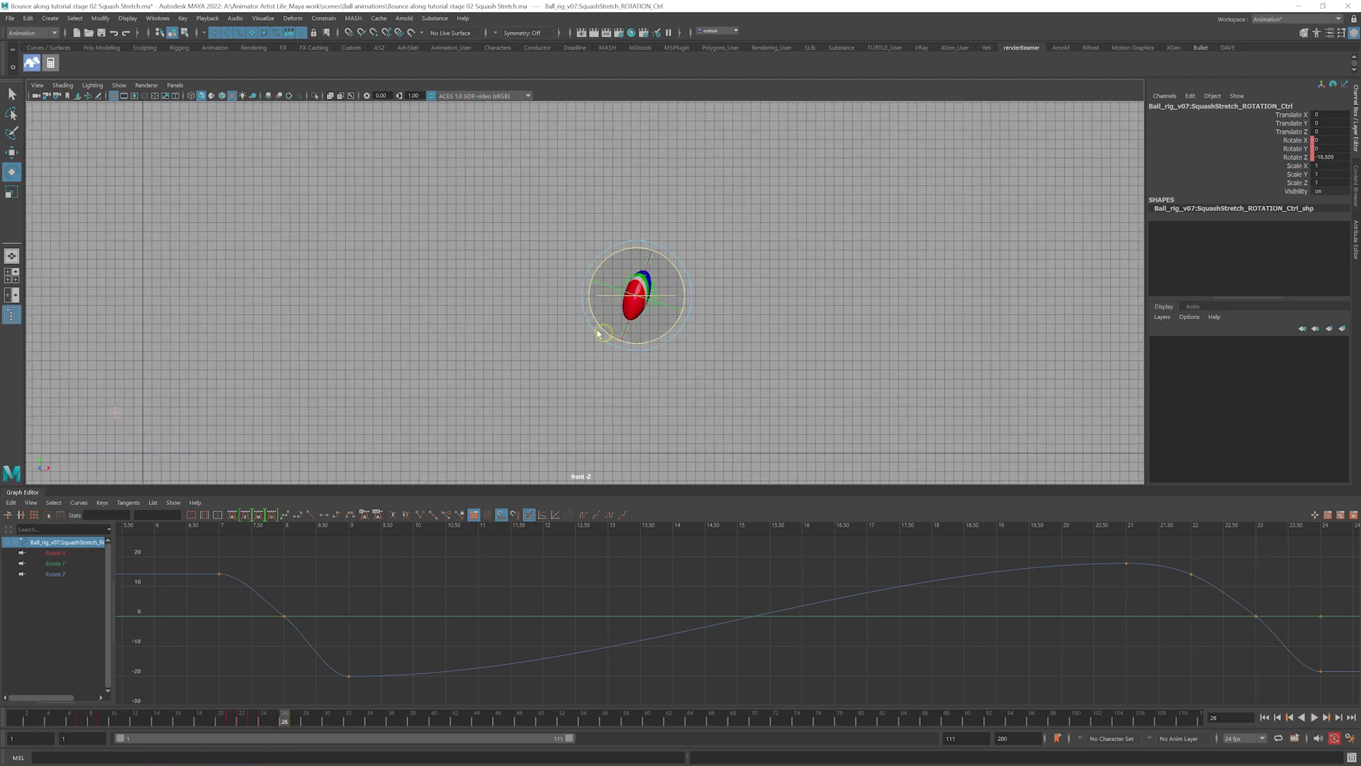
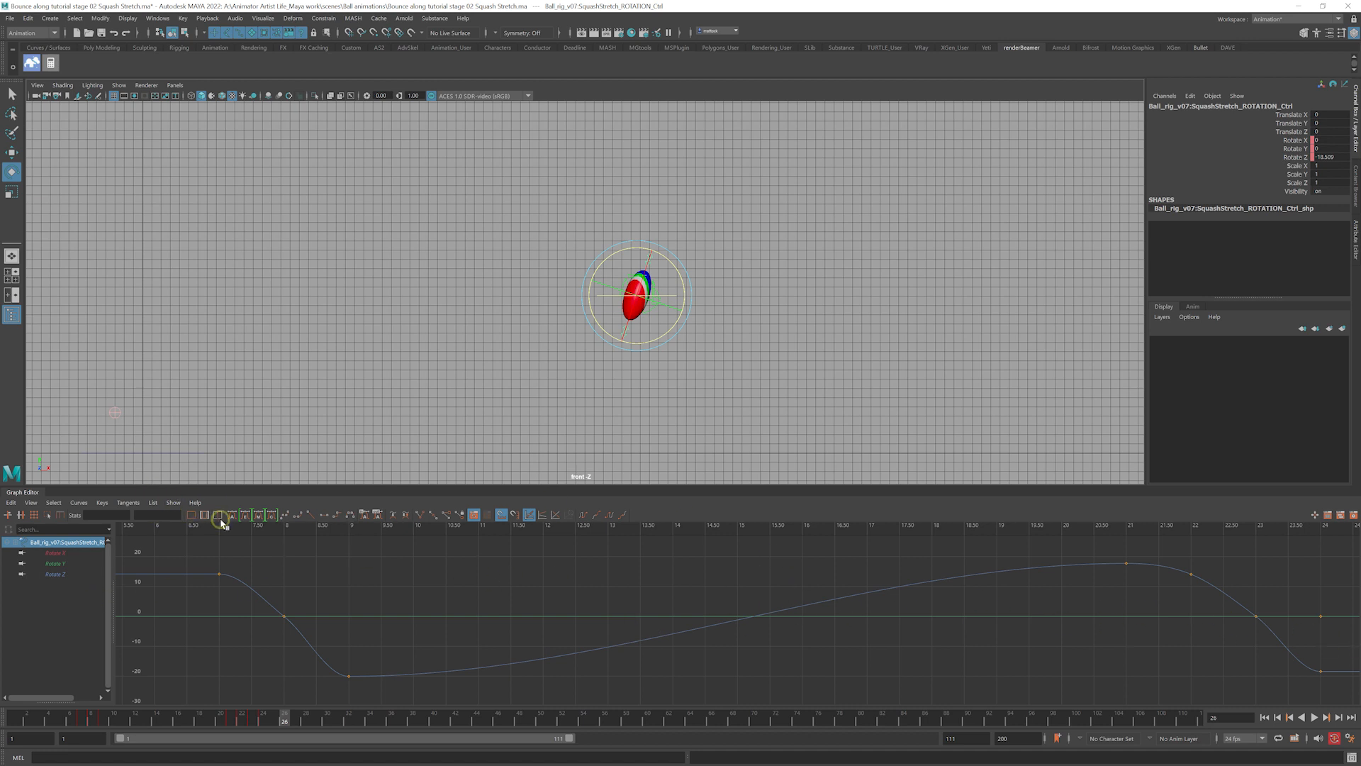
pyautogui.keyDown('alt'); pyautogui.moveTo(490, 370); pyautogui.dragTo(535, 373, button='right'); pyautogui.keyUp('alt')
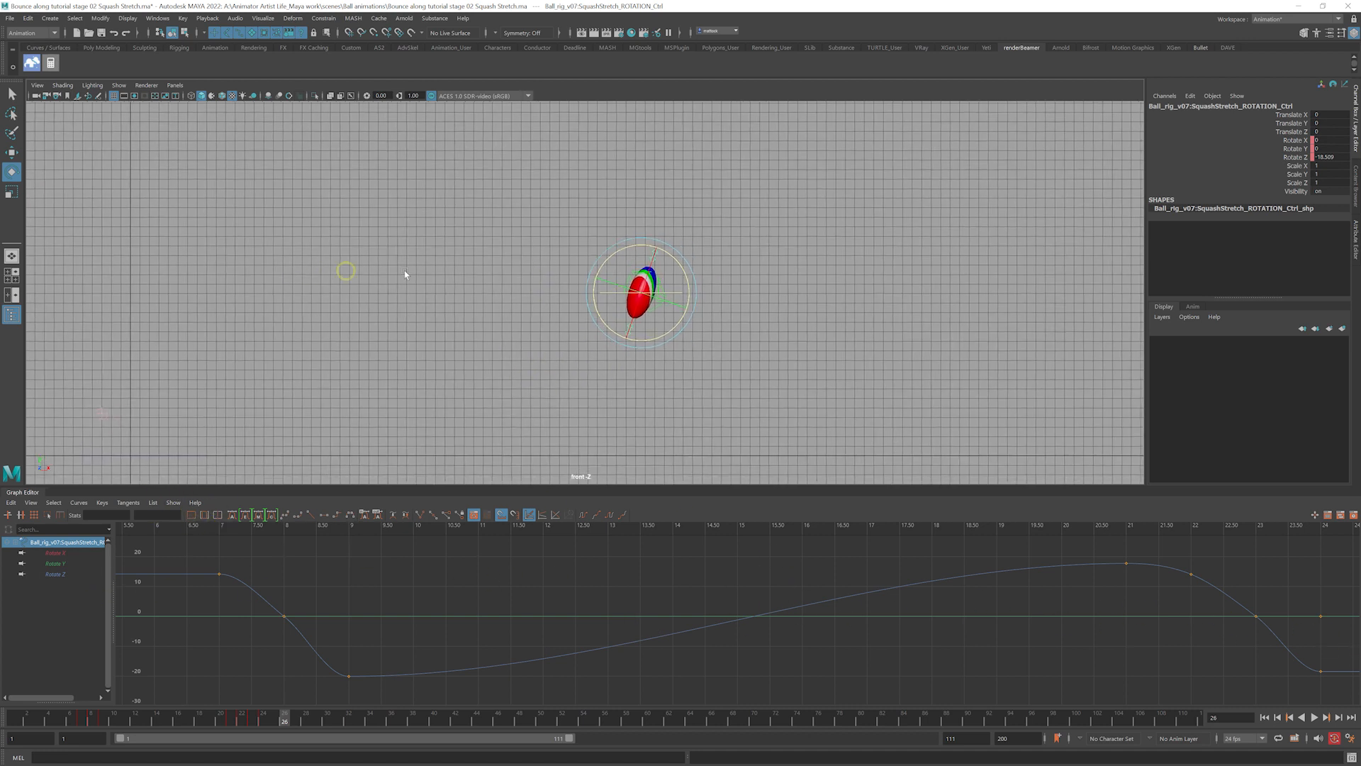
# Shift the keys of all the ball's controls from frame 33 onward one frame later
pyautogui.moveTo(243, 709); pyautogui.dragTo(358, 738)
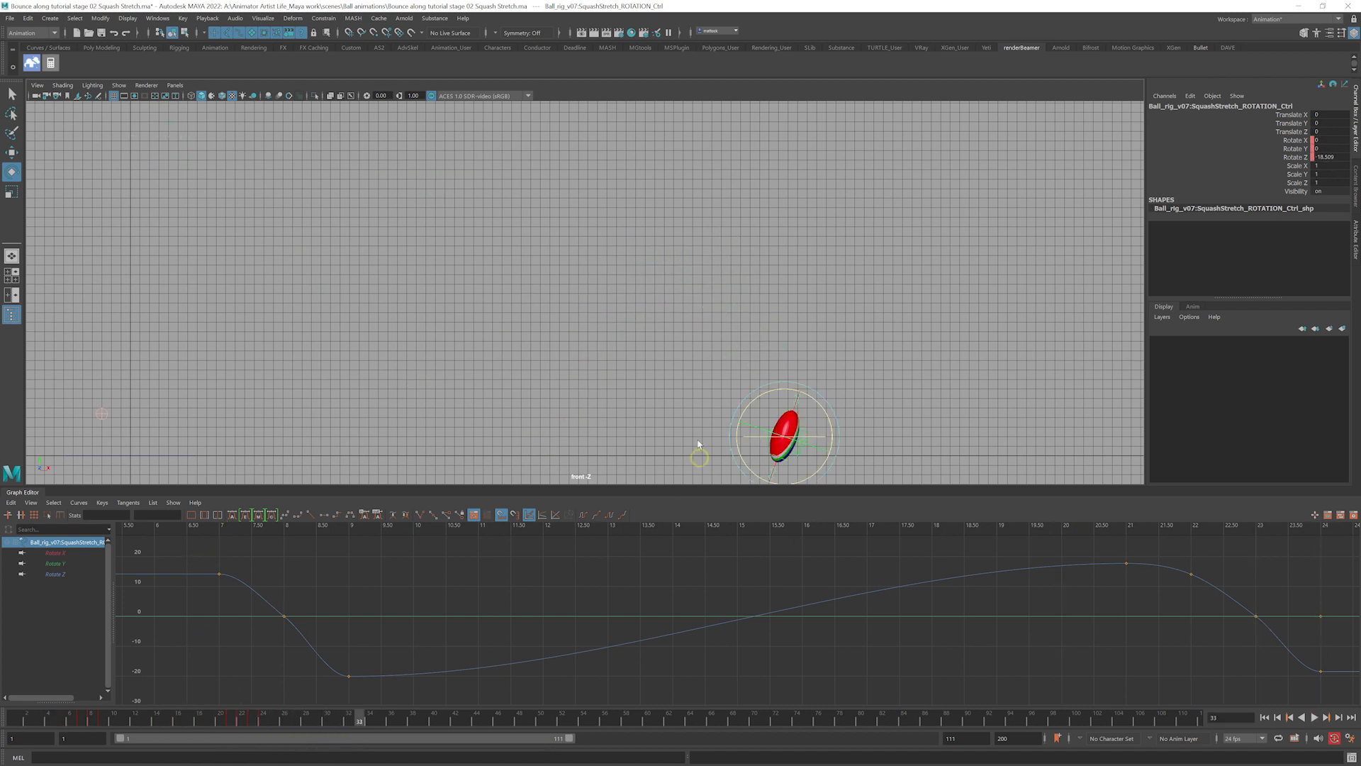
pyautogui.click(903, 345)
pyautogui.keyDown('alt'); pyautogui.moveTo(663, 359); pyautogui.dragTo(545, 257, button='middle'); pyautogui.keyUp('alt')
pyautogui.keyDown('alt'); pyautogui.moveTo(545, 257); pyautogui.dragTo(662, 337, button='right'); pyautogui.keyUp('alt')
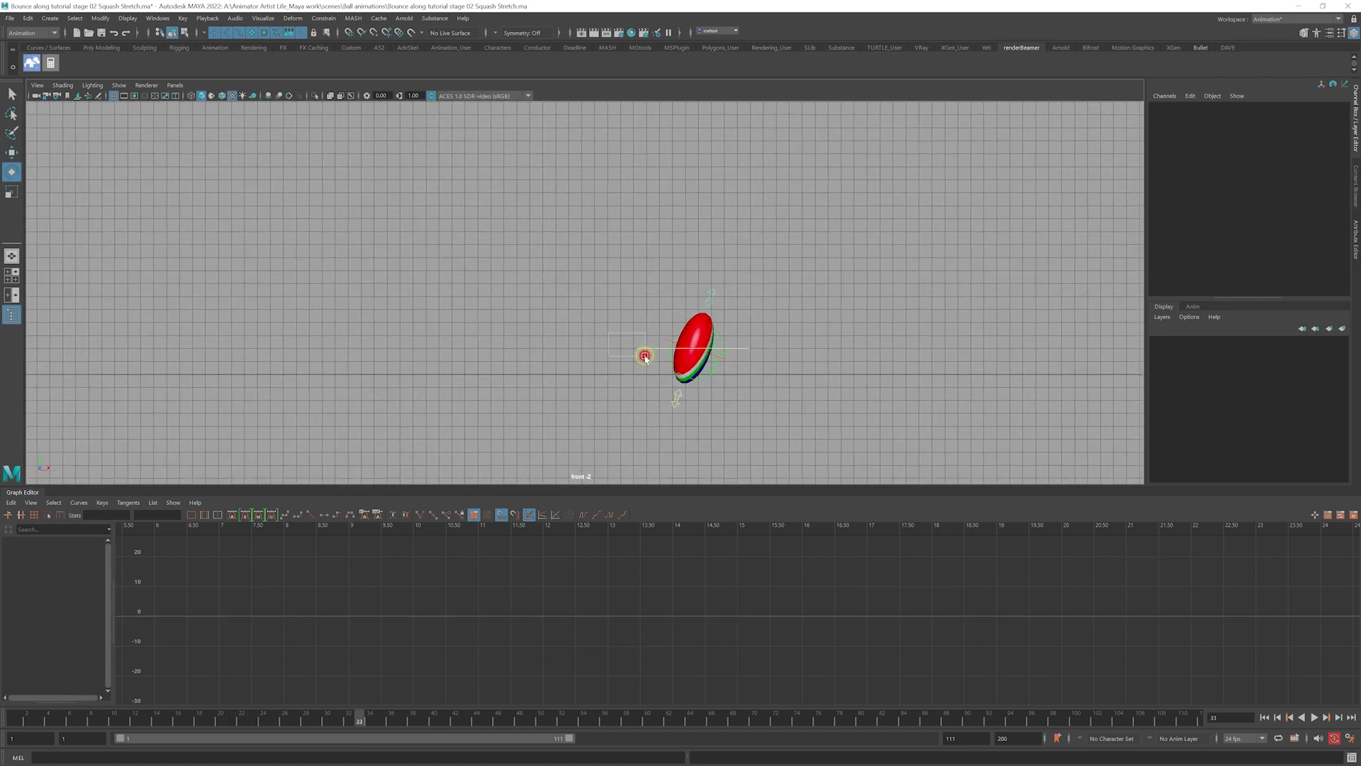
pyautogui.moveTo(645, 356); pyautogui.dragTo(646, 357)
pyautogui.scroll(-3, 716, 617)
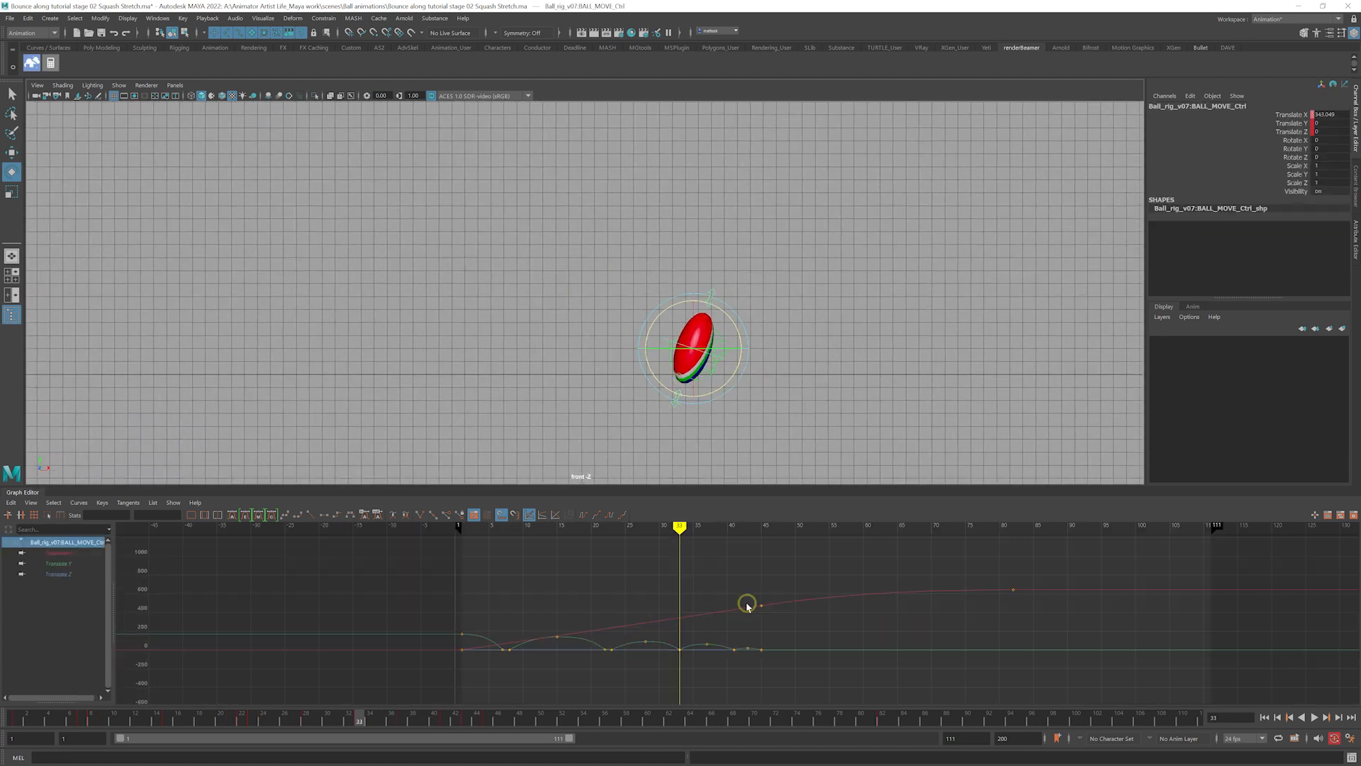
pyautogui.moveTo(573, 228); pyautogui.dragTo(814, 437)
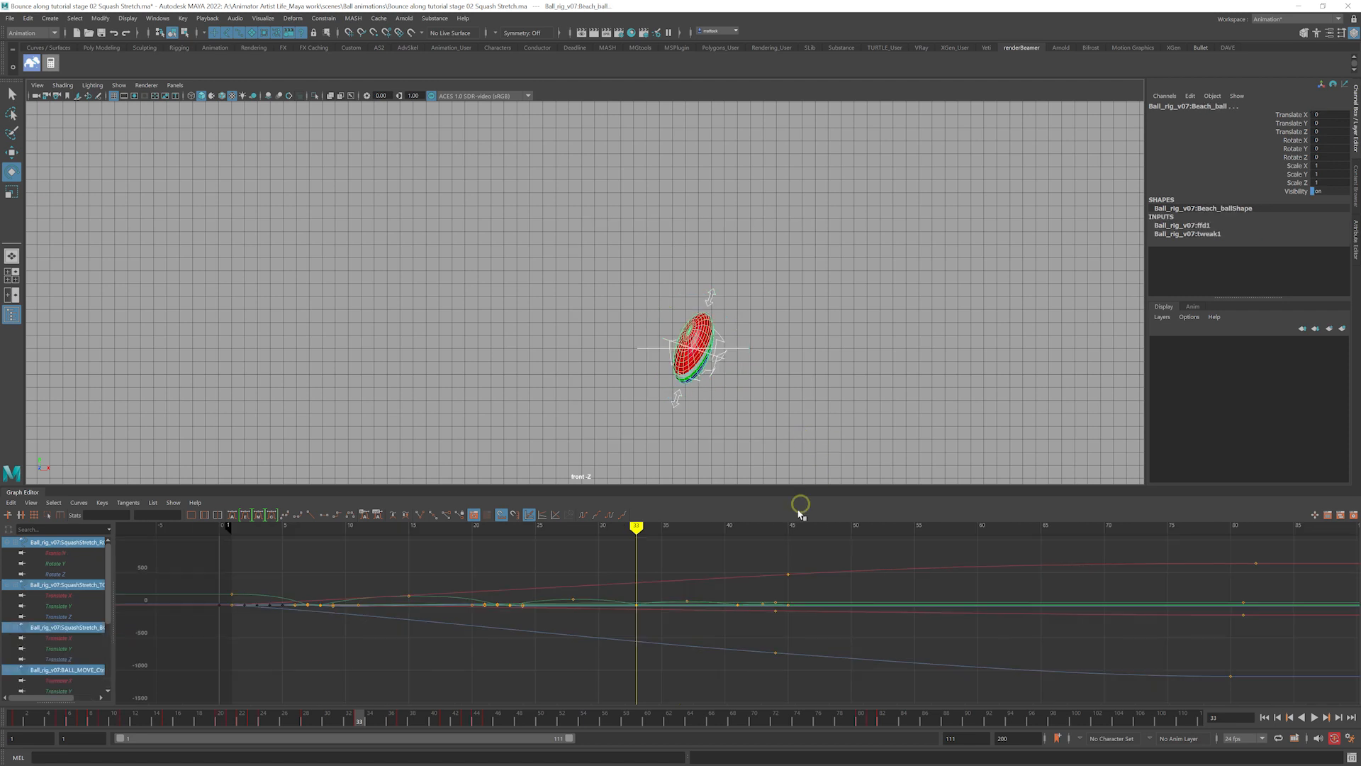
pyautogui.moveTo(1304, 548); pyautogui.dragTo(605, 689)
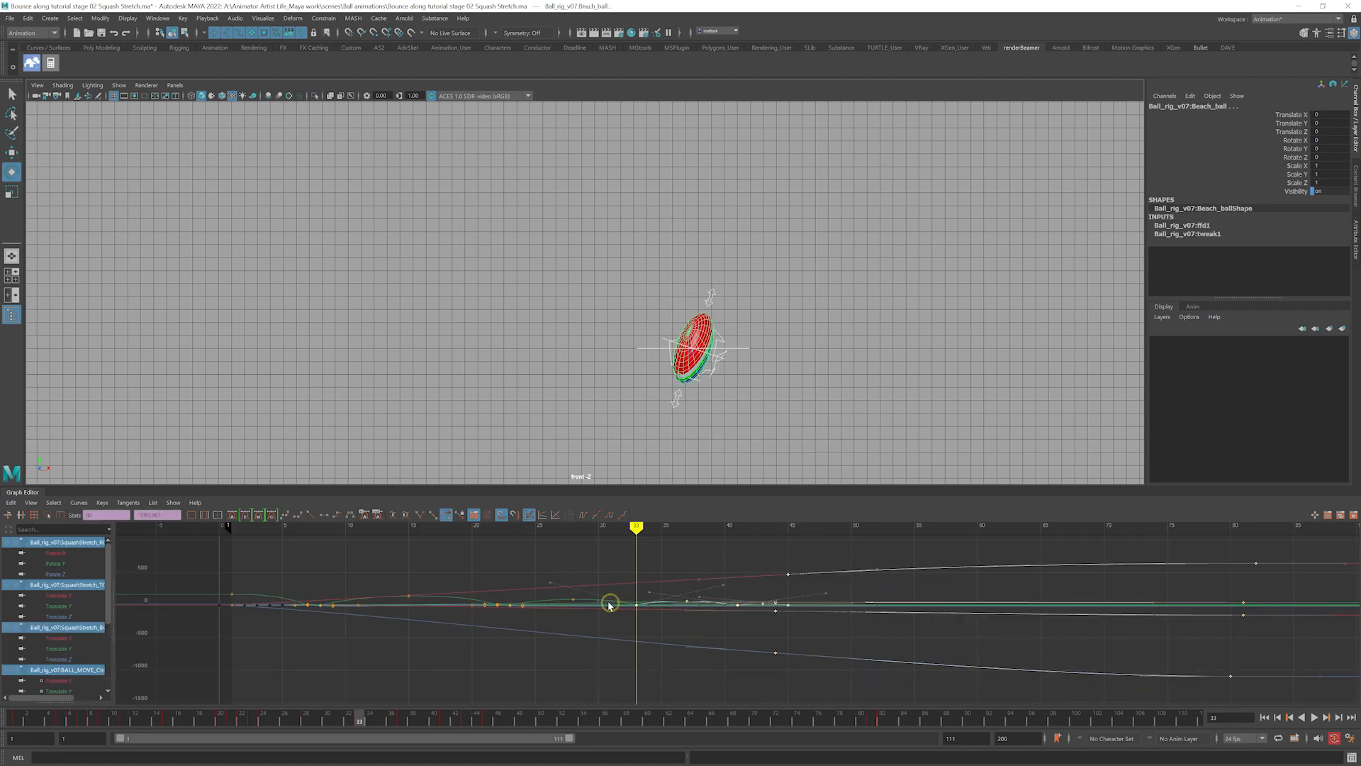
pyautogui.press('w')
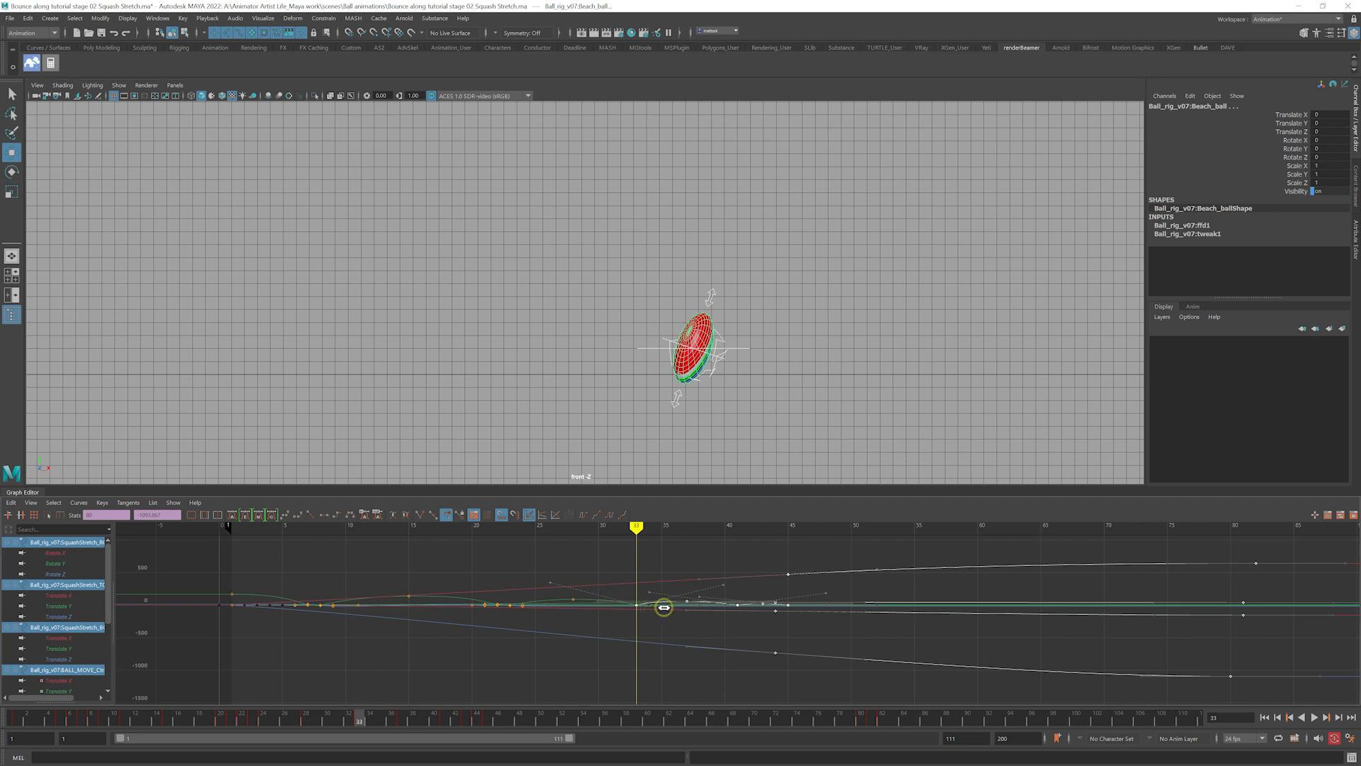
pyautogui.keyDown('shift'); pyautogui.moveTo(664, 607); pyautogui.dragTo(671, 608, button='middle'); pyautogui.keyUp('shift')
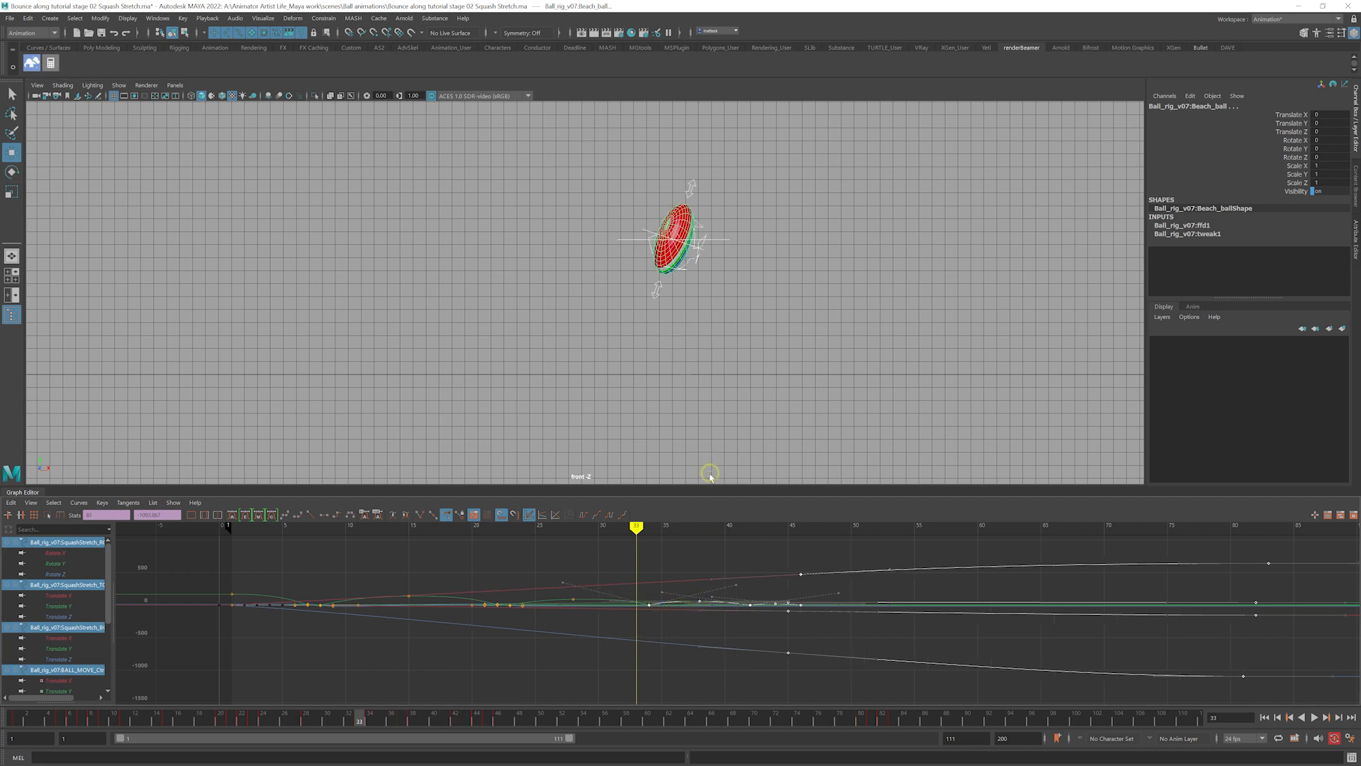
# Copy the ground-contact Translate Y value of BALL_MOVE_Ctrl from frame 34 to a new key at frame 33
pyautogui.click(626, 240)
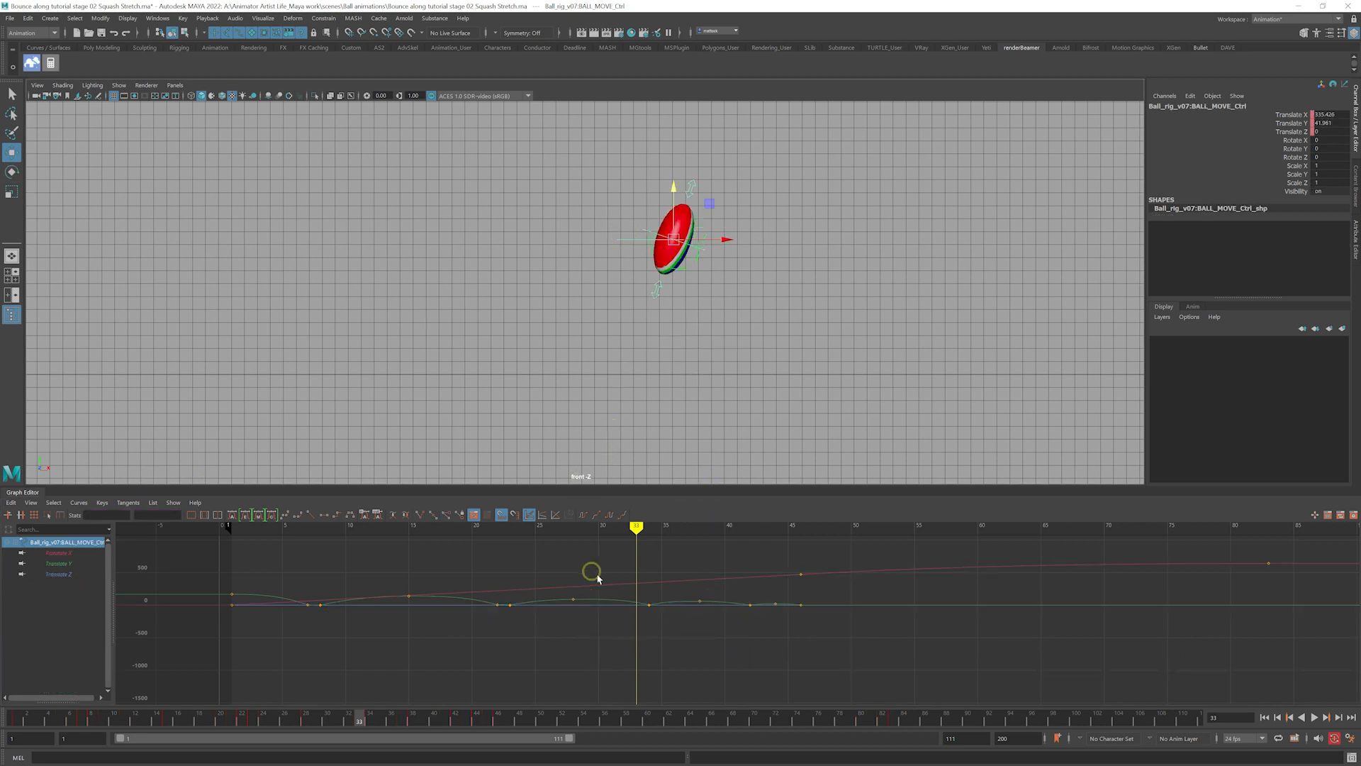
pyautogui.click(59, 564)
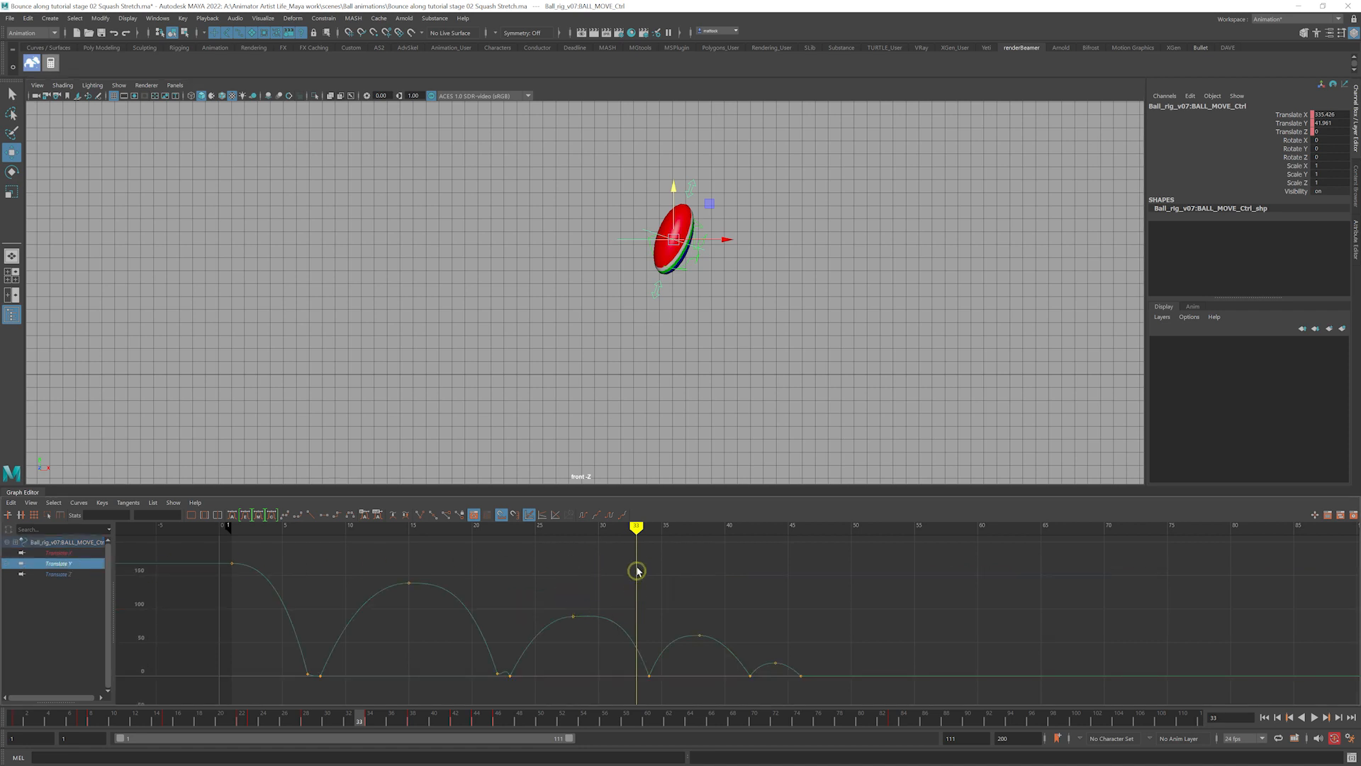
pyautogui.moveTo(636, 527); pyautogui.dragTo(649, 527)
pyautogui.click(620, 608)
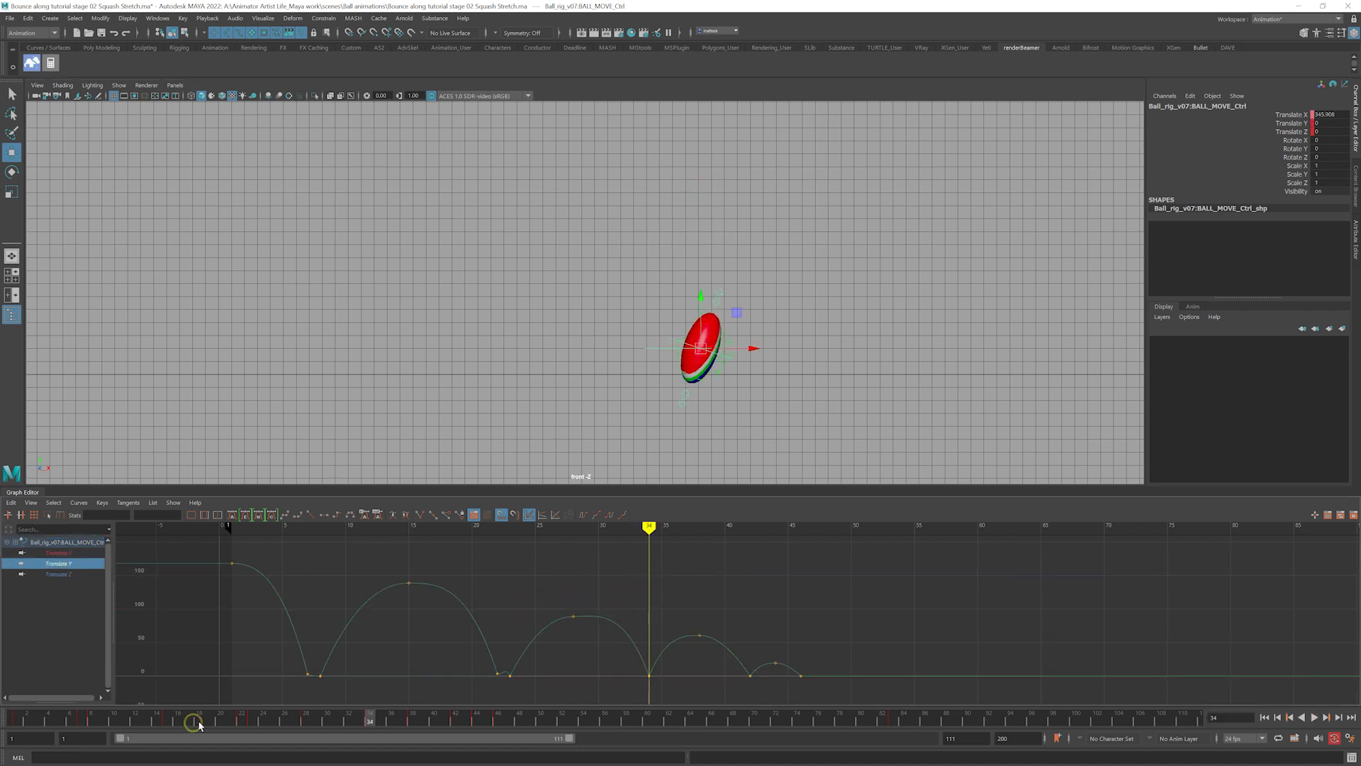
pyautogui.click(360, 719)
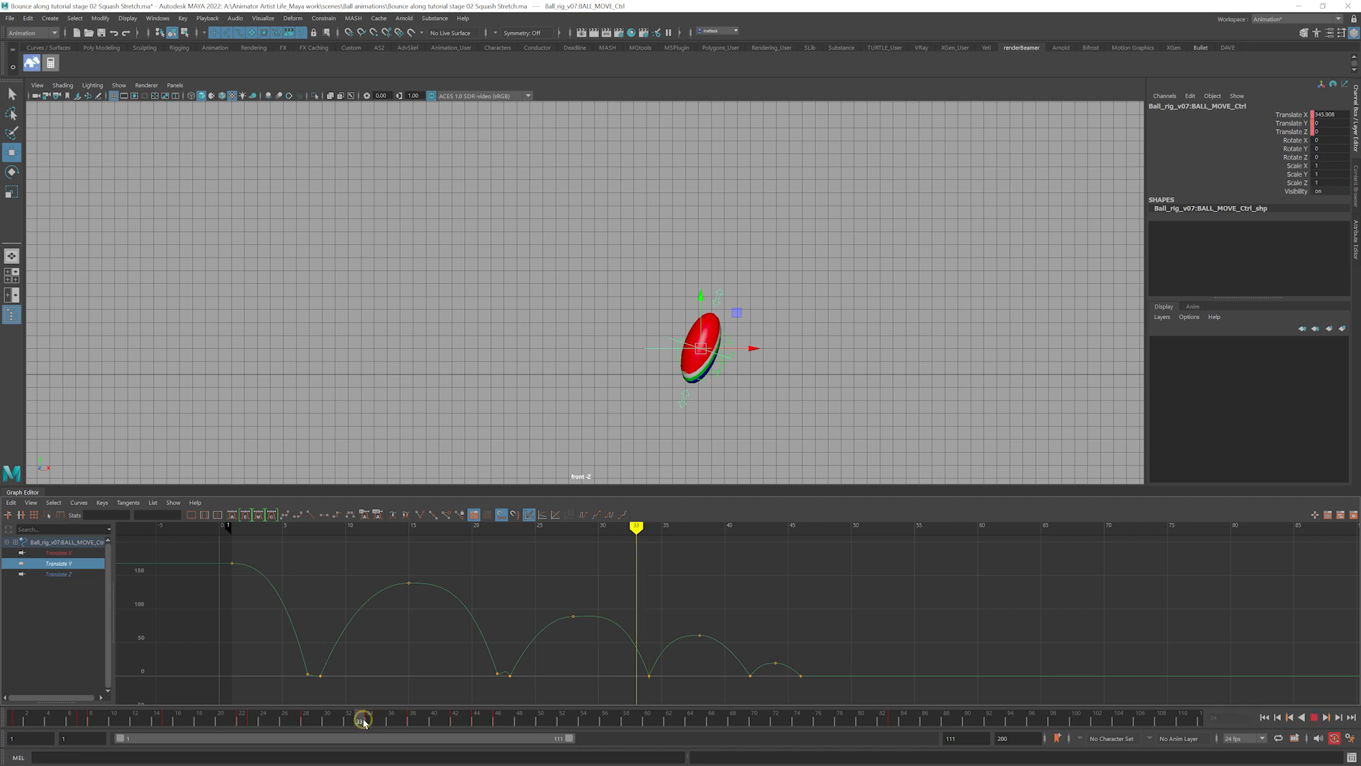
pyautogui.click(1291, 124)
pyautogui.rightClick(1291, 123)
pyautogui.click(1280, 135)
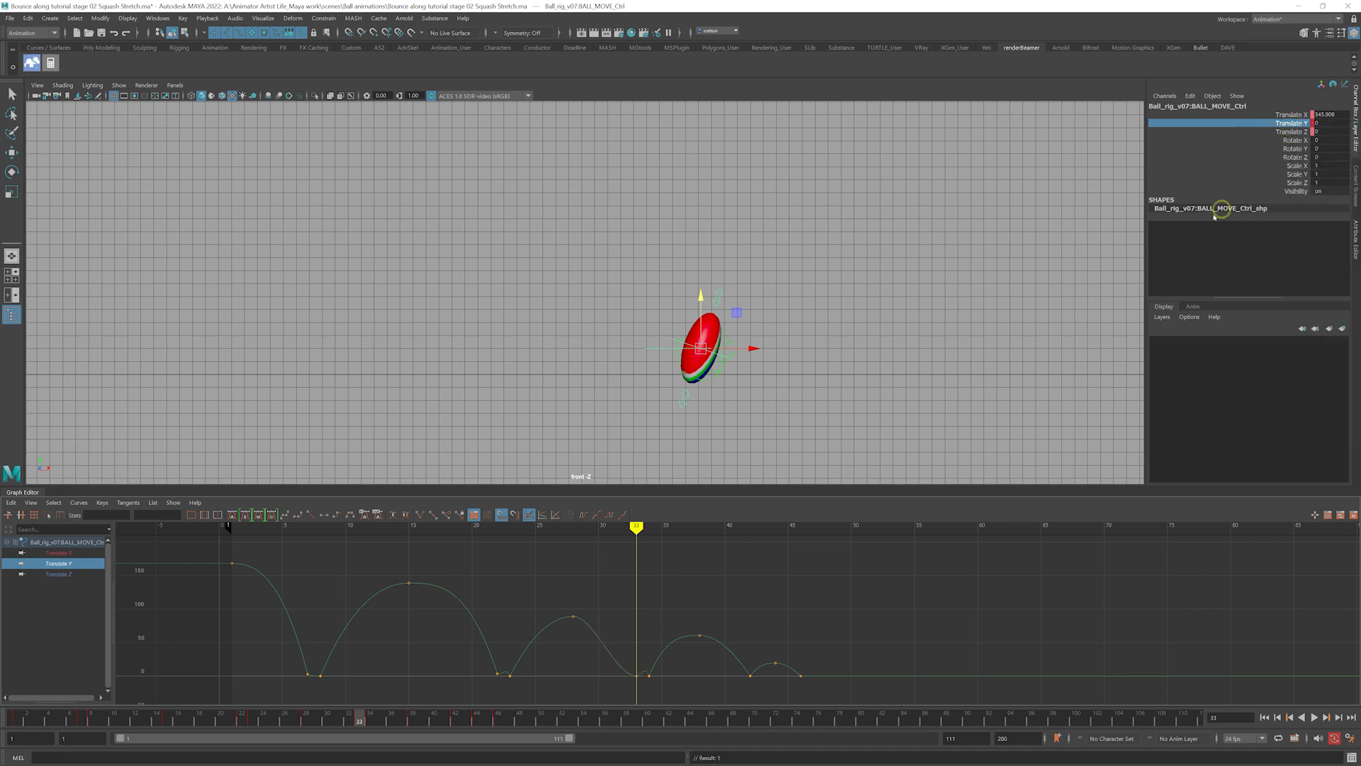
# Break the tangents of the Translate Y key at frame 33 and steepen its incoming handle for a sharp landing
pyautogui.moveTo(636, 532)
pyautogui.mouseDown()
pyautogui.moveTo(617, 533)
pyautogui.moveTo(639, 537)
pyautogui.mouseUp()
pyautogui.moveTo(608, 662); pyautogui.dragTo(648, 690)
pyautogui.scroll(8, 526, 629)
pyautogui.scroll(-6, 522, 629)
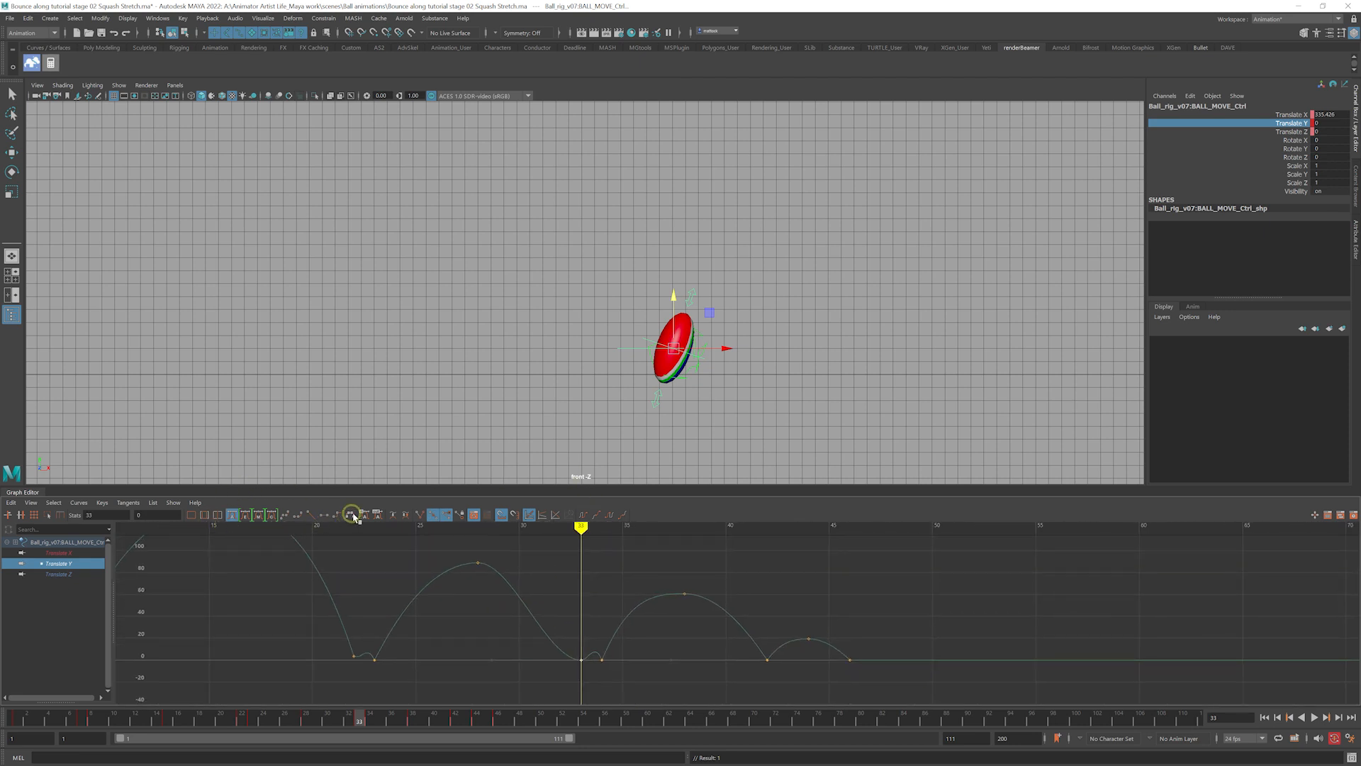
pyautogui.click(417, 516)
pyautogui.moveTo(477, 632); pyautogui.dragTo(583, 679)
pyautogui.moveTo(574, 602); pyautogui.dragTo(634, 603, button='middle')
pyautogui.scroll(-8, 623, 603)
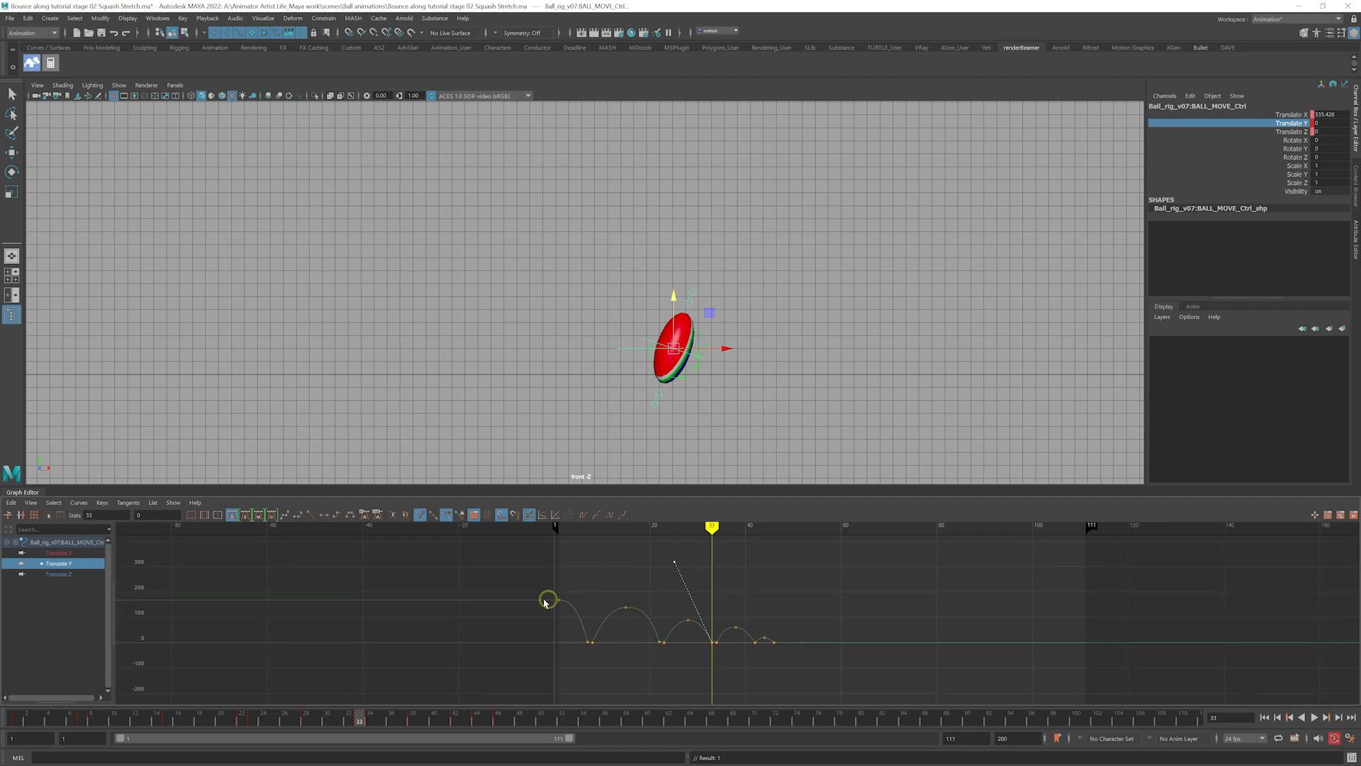
pyautogui.moveTo(544, 607)
pyautogui.keyDown('alt'); pyautogui.mouseDown(button='middle')
pyautogui.moveTo(499, 600)
pyautogui.moveTo(627, 587)
pyautogui.mouseUp(button='middle'); pyautogui.keyUp('alt')
pyautogui.scroll(7, 465, 599)
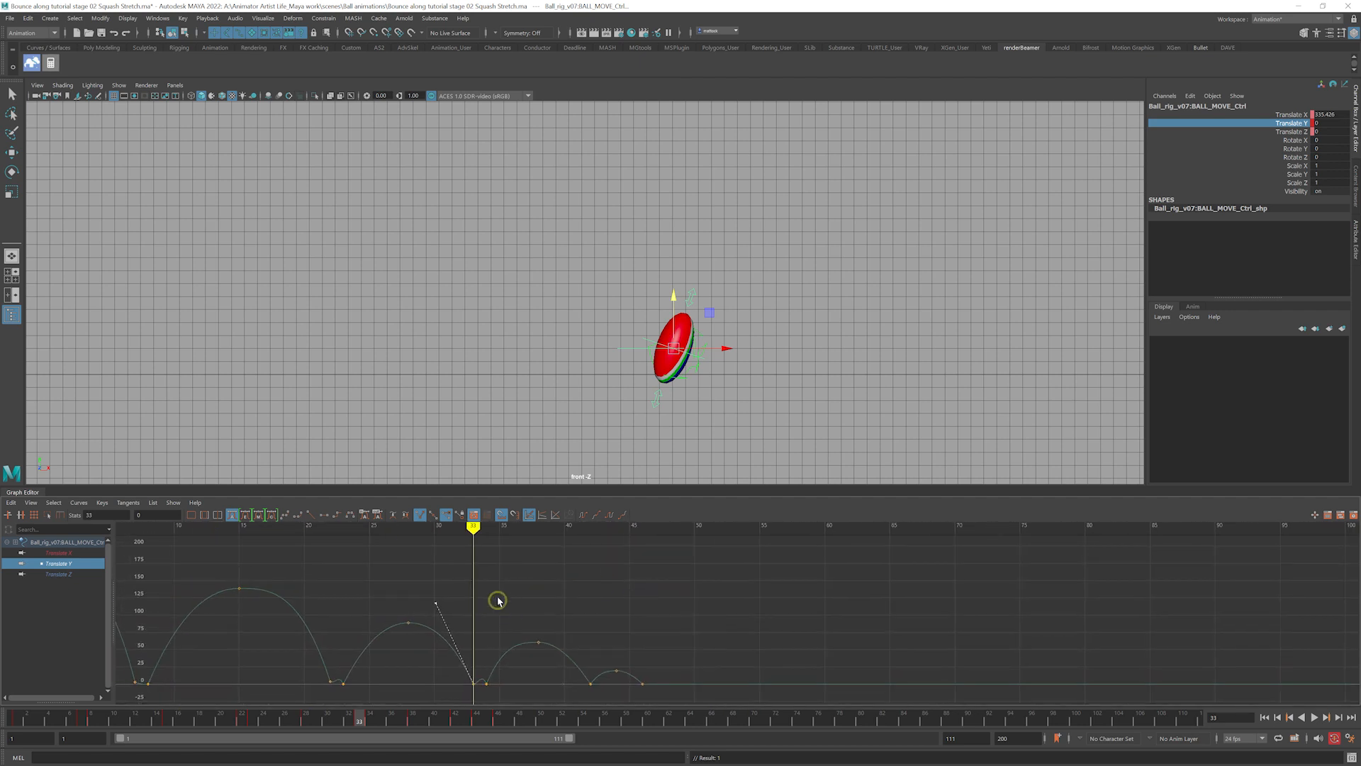
pyautogui.keyDown('alt'); pyautogui.moveTo(500, 582); pyautogui.dragTo(576, 575, button='middle'); pyautogui.keyUp('alt')
pyautogui.moveTo(542, 529)
pyautogui.mouseDown()
pyautogui.moveTo(484, 523)
pyautogui.moveTo(449, 544)
pyautogui.moveTo(523, 553)
pyautogui.moveTo(541, 573)
pyautogui.mouseUp()
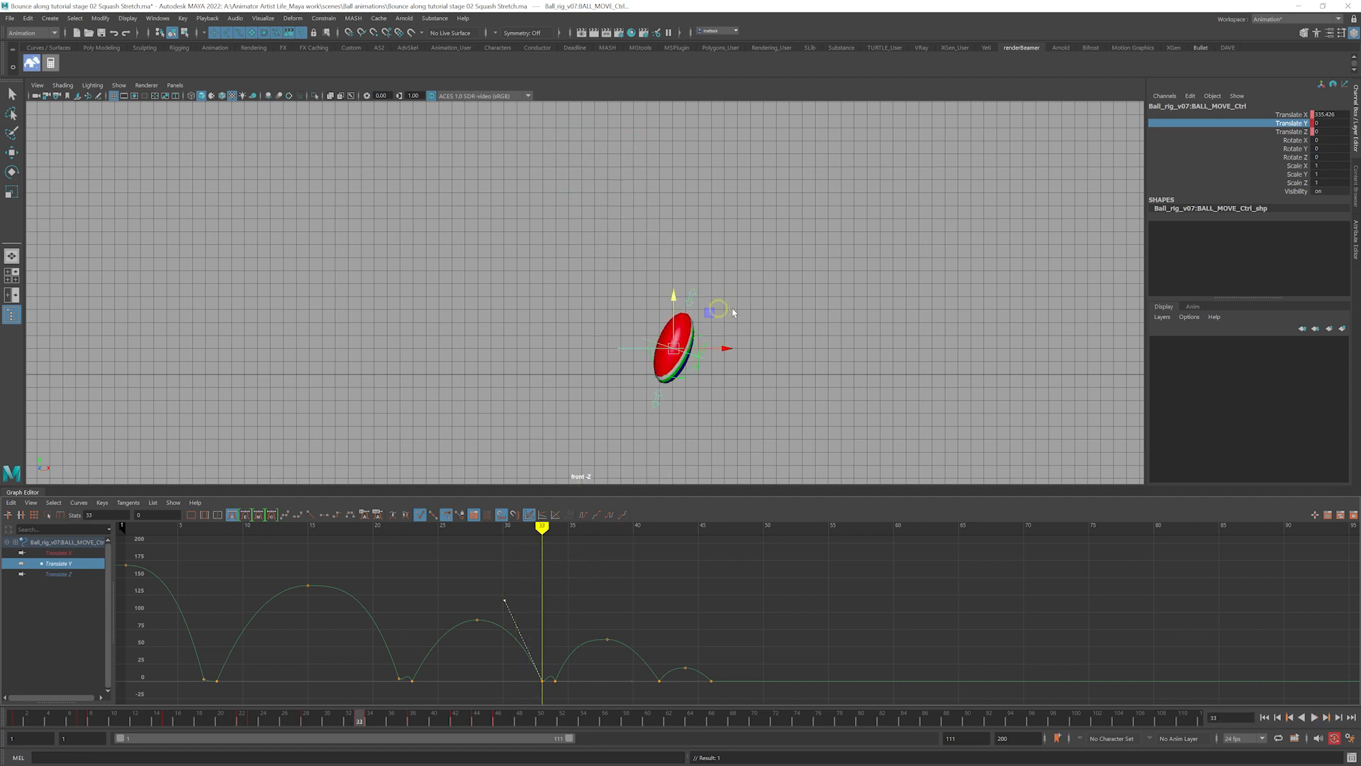
# Rotate SquashStretch_ROTATION_Ctrl at frame 33 to a Rotate Z of about 16.6 so the ball tilts into its landing
pyautogui.click(629, 350)
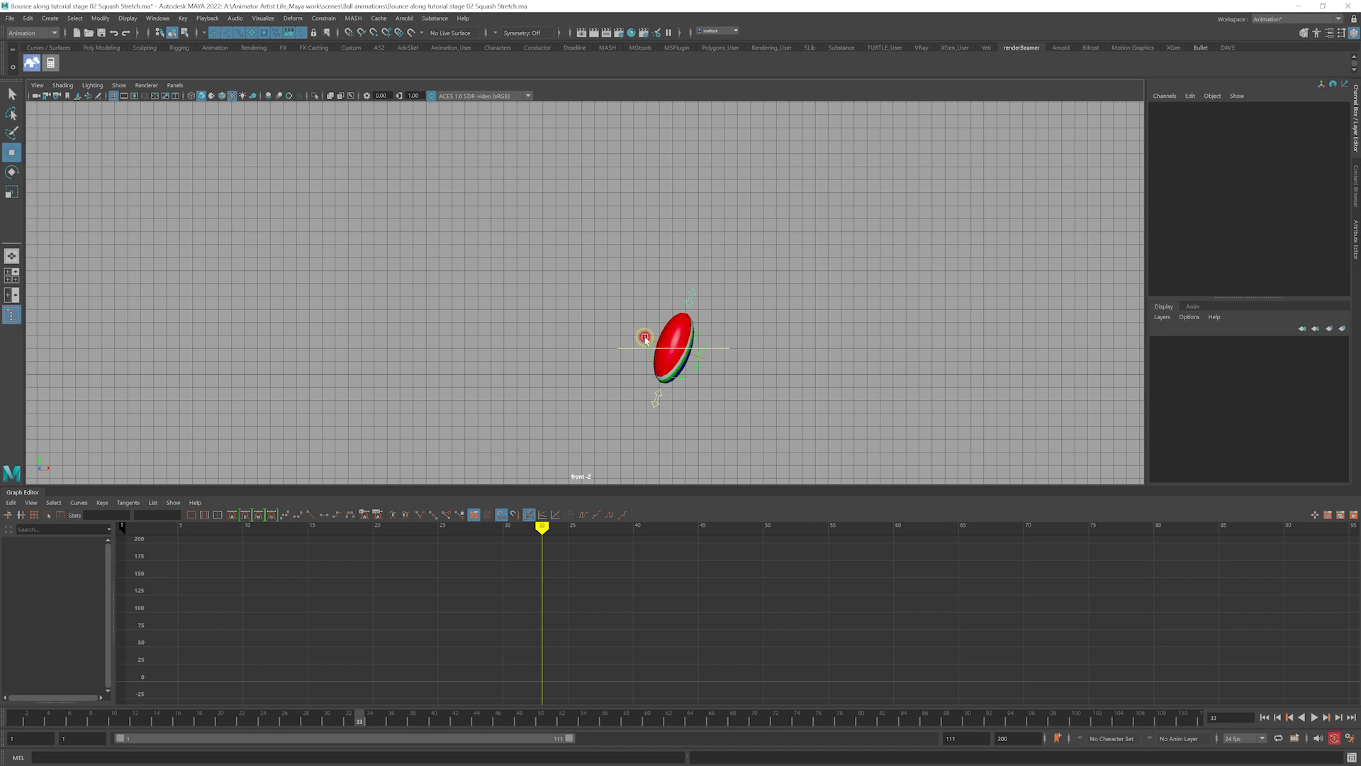
pyautogui.click(645, 338)
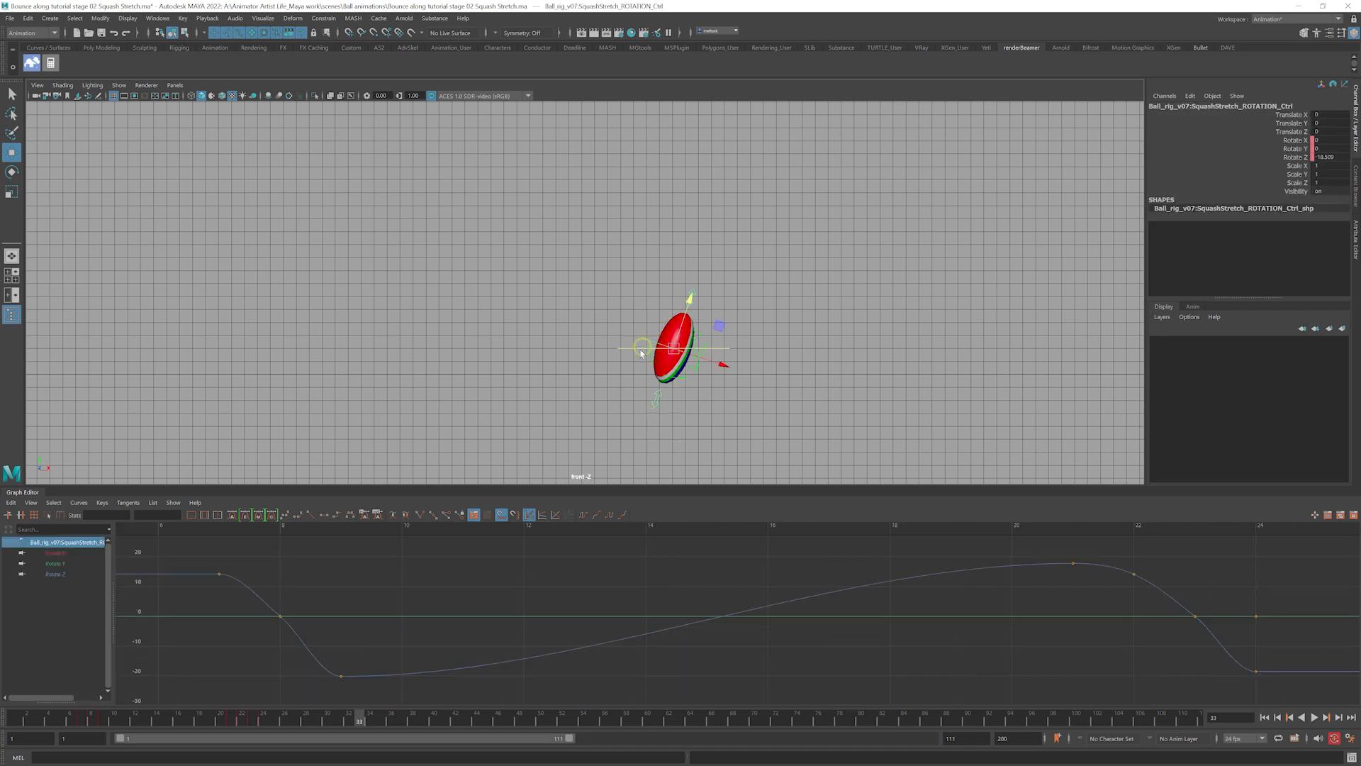
pyautogui.scroll(2, 642, 353)
pyautogui.press('e')
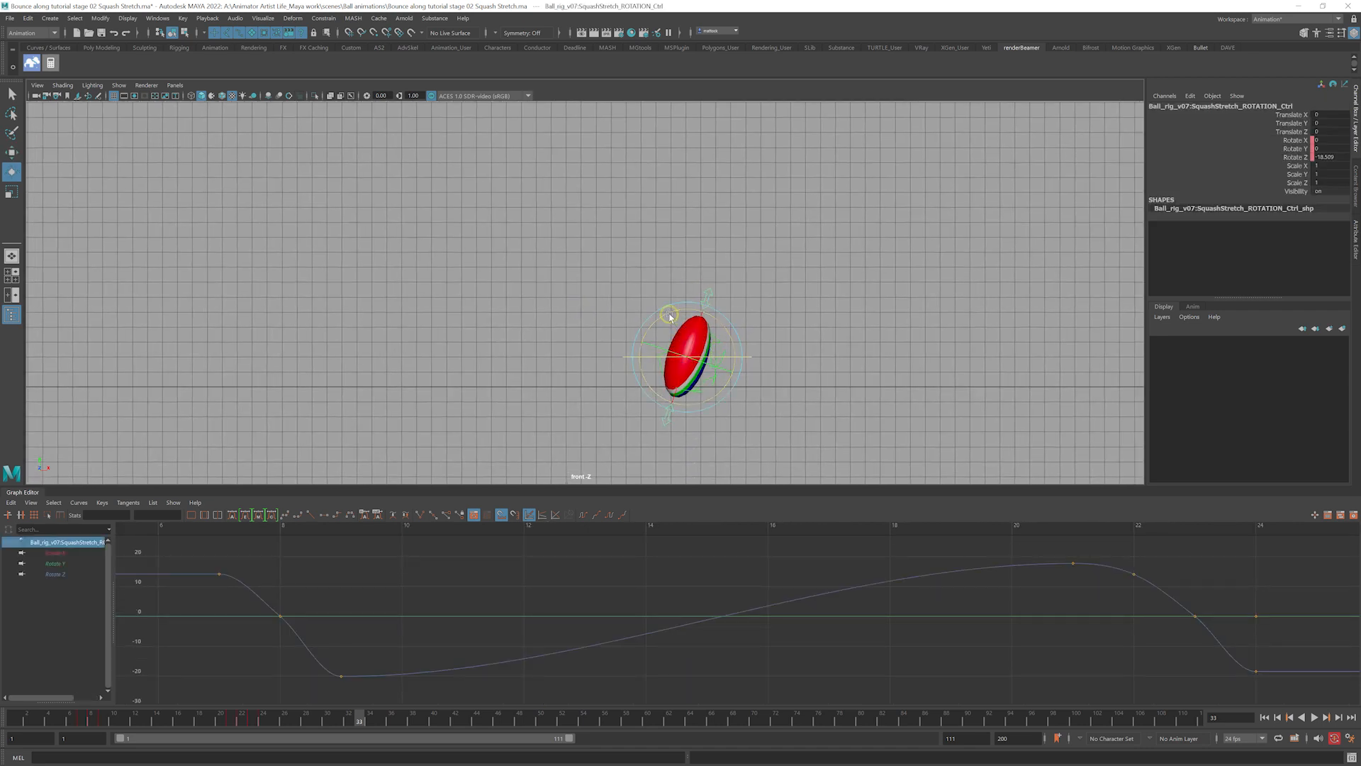
pyautogui.moveTo(670, 317); pyautogui.dragTo(645, 335)
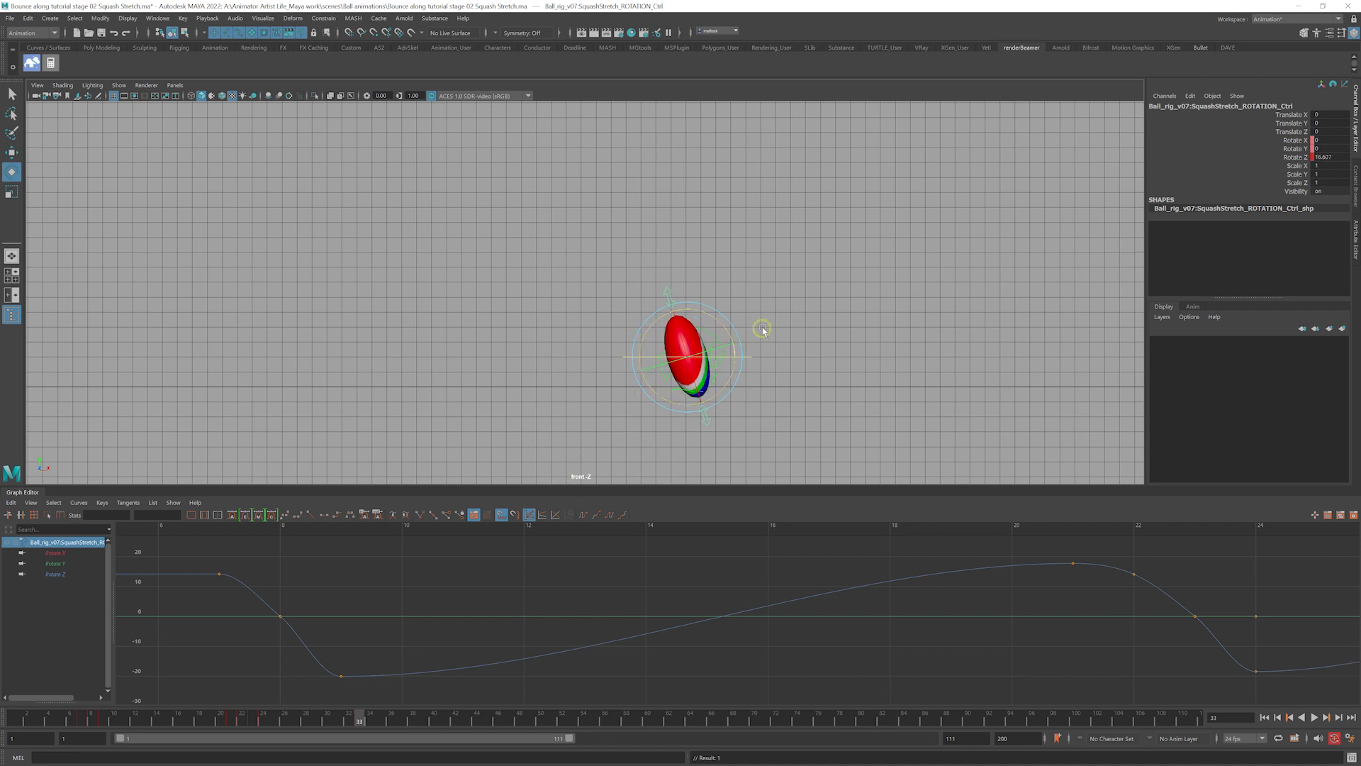
# Raise BALL_MOVE_Ctrl at frame 33 until the stretched ball's lowest point rests on the ground line
pyautogui.click(723, 350)
pyautogui.press('w')
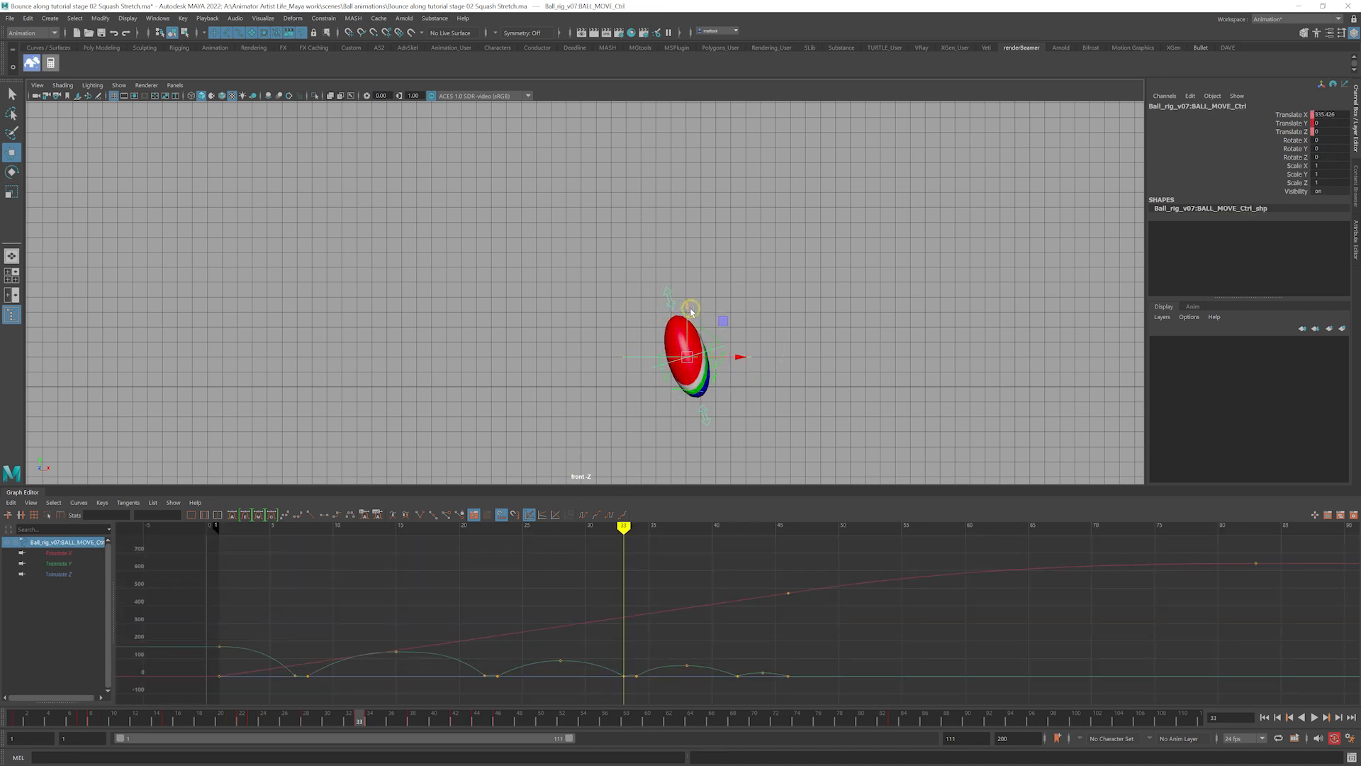
pyautogui.moveTo(691, 310); pyautogui.dragTo(692, 300)
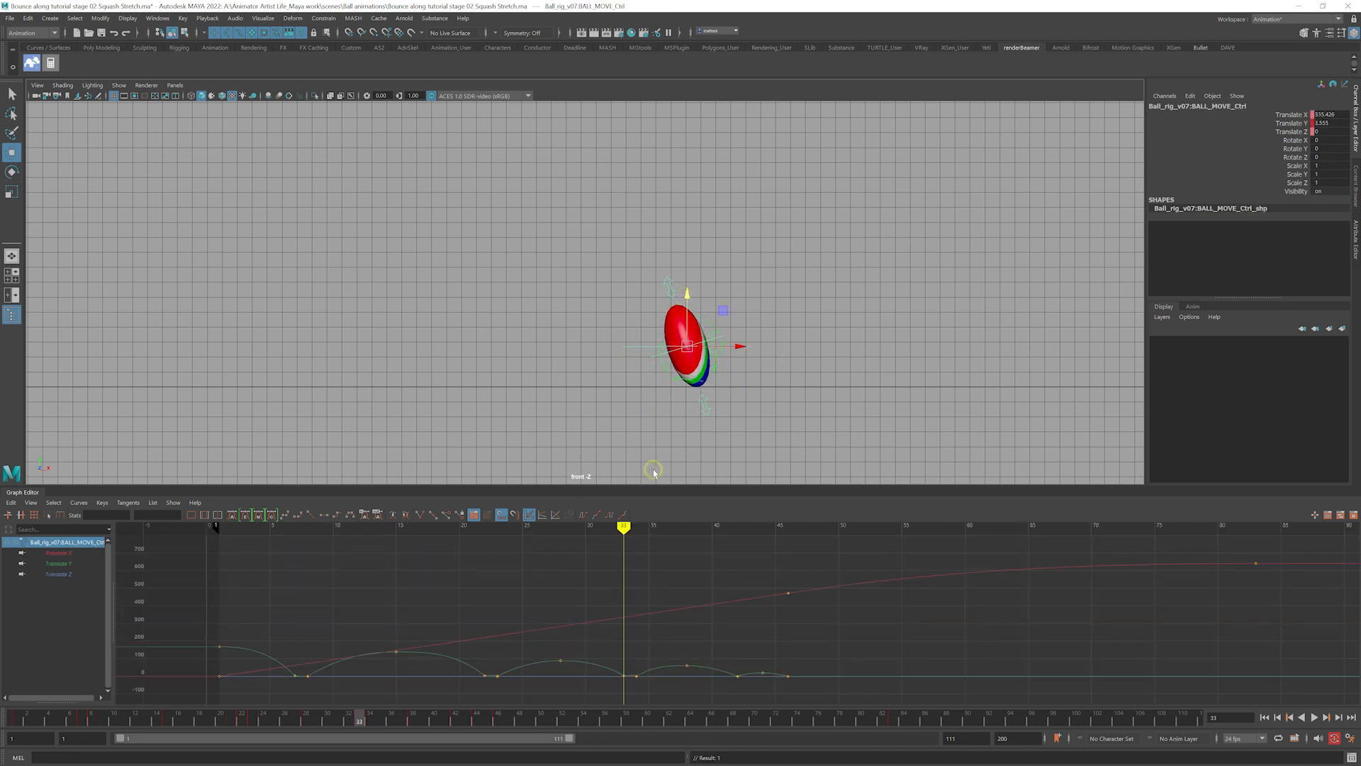
# Reset Translate X, Y and Z of the TOP and BOTTOM squash controls to 0 at frame 34
pyautogui.moveTo(623, 532); pyautogui.dragTo(635, 535)
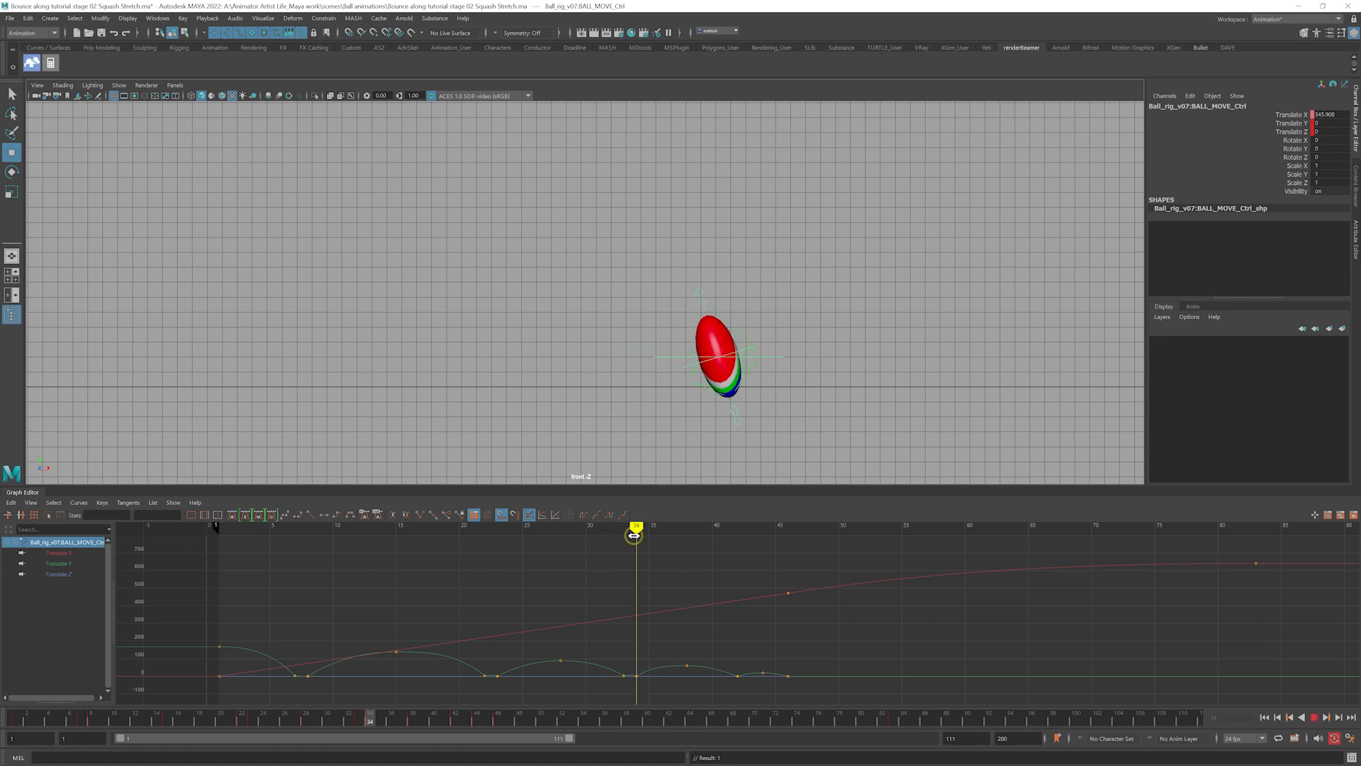
pyautogui.click(726, 296)
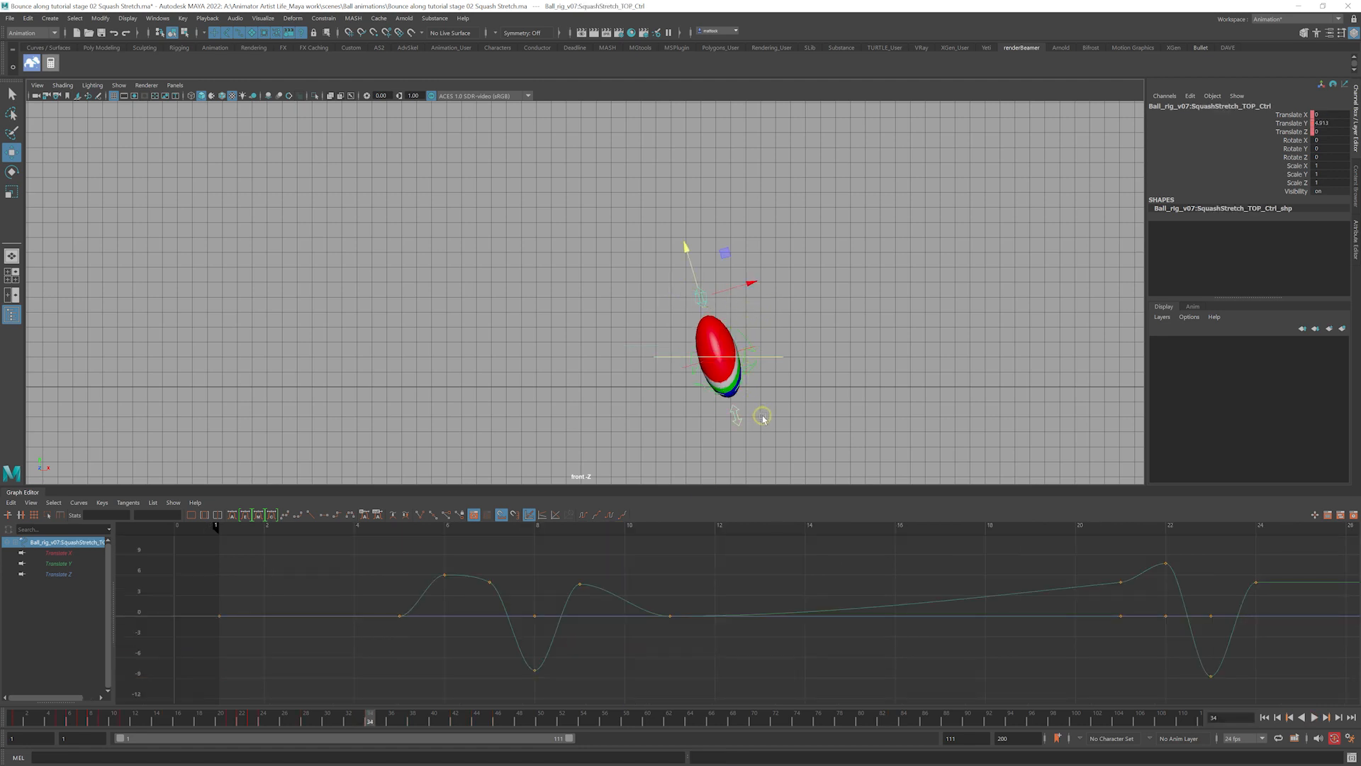
pyautogui.keyDown('shift'); pyautogui.click(736, 417); pyautogui.keyUp('shift')
pyautogui.moveTo(1323, 114); pyautogui.dragTo(1323, 133)
pyautogui.press('Return')
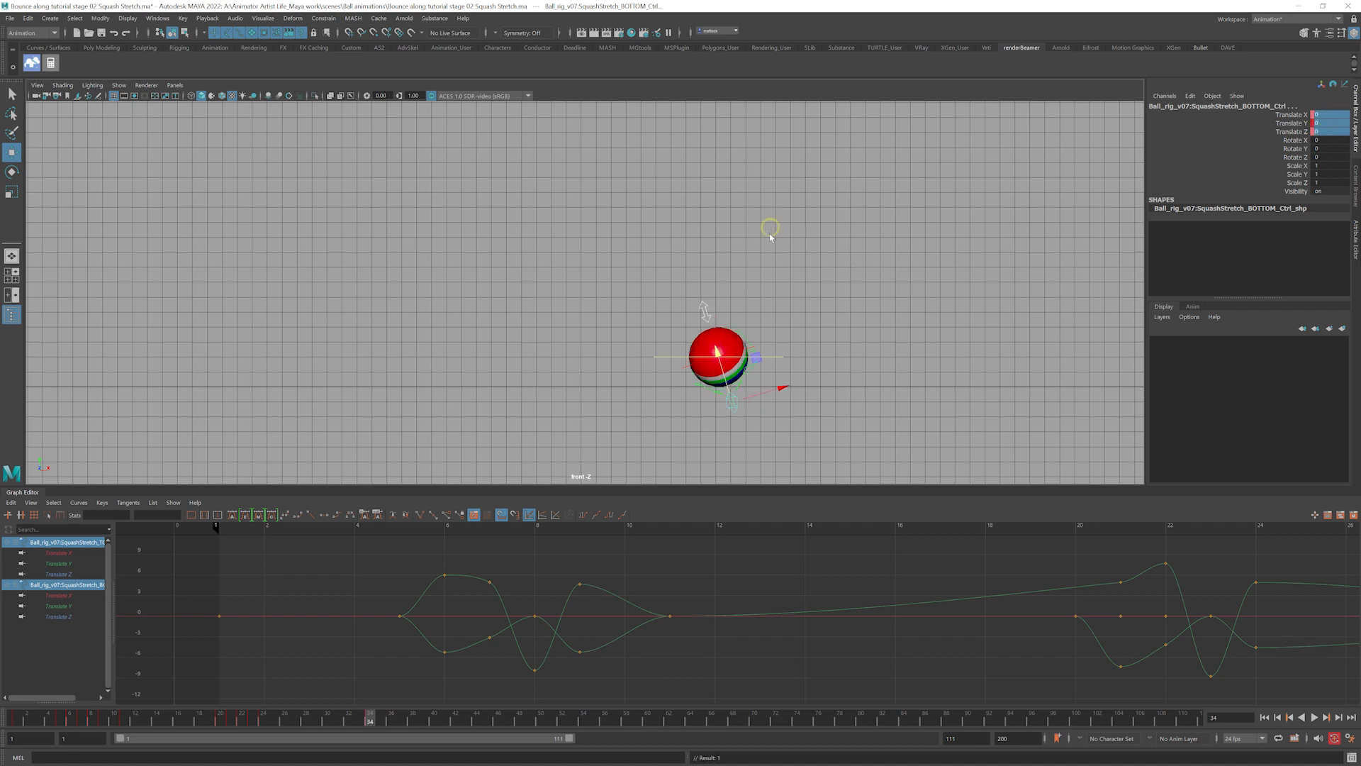
# Set Rotate X, Y and Z of SquashStretch_ROTATION_Ctrl to 0 at frame 34
pyautogui.click(784, 326)
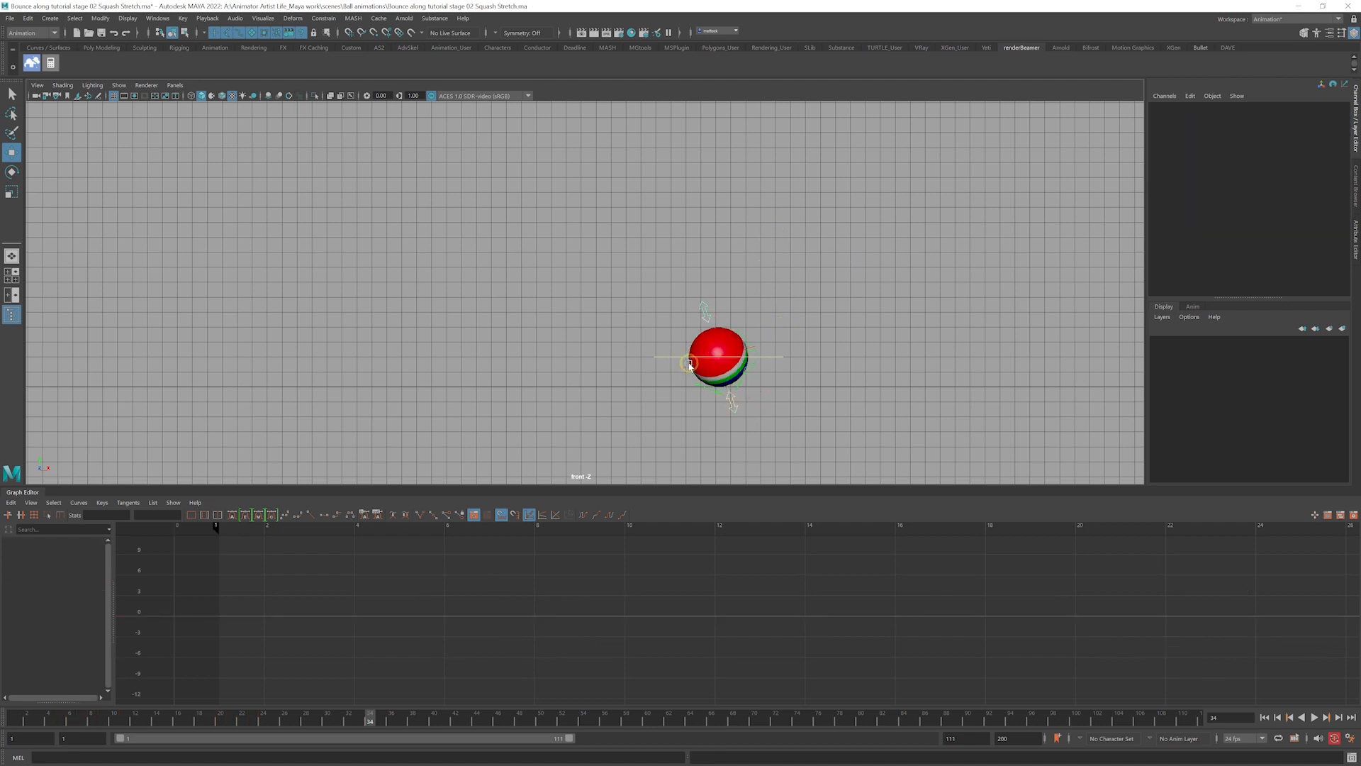
pyautogui.click(731, 404)
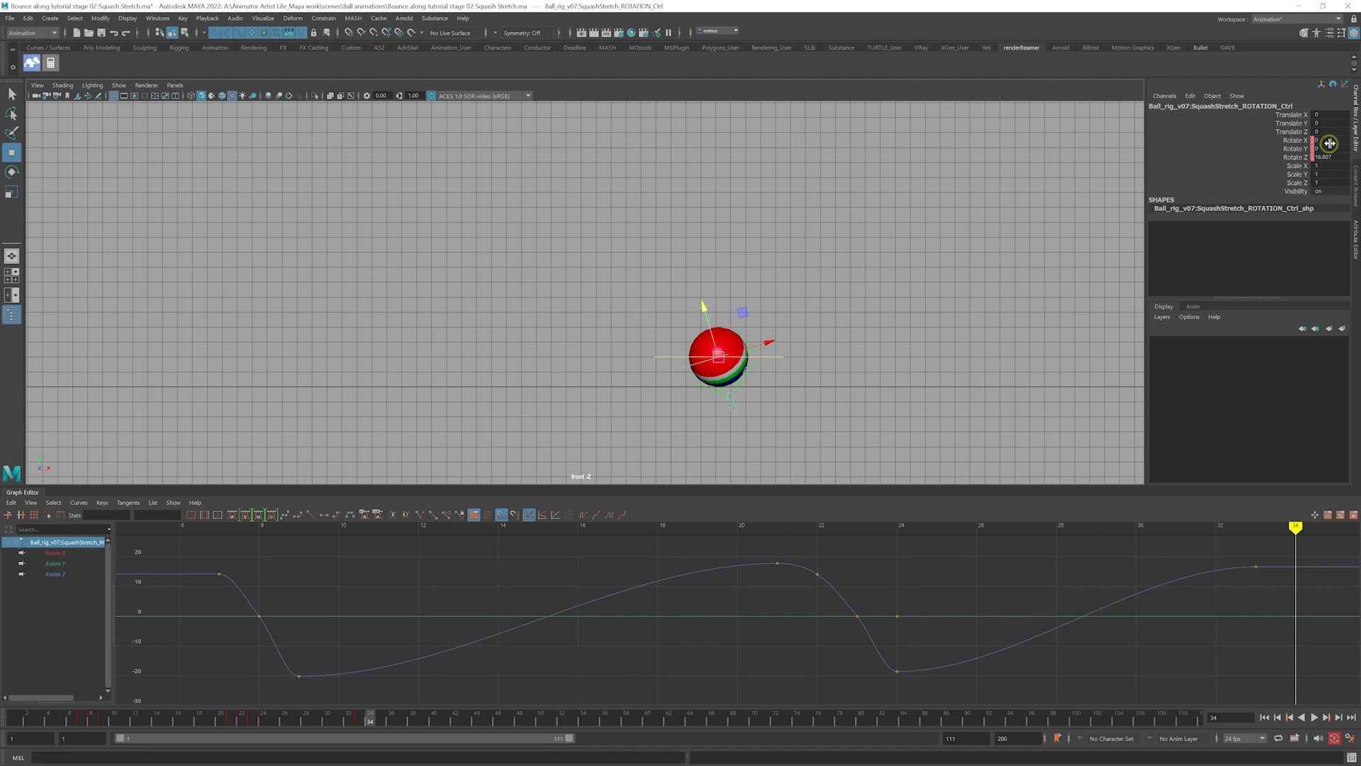
pyautogui.moveTo(1330, 143); pyautogui.dragTo(1333, 155)
pyautogui.write('0')
pyautogui.press('Return')
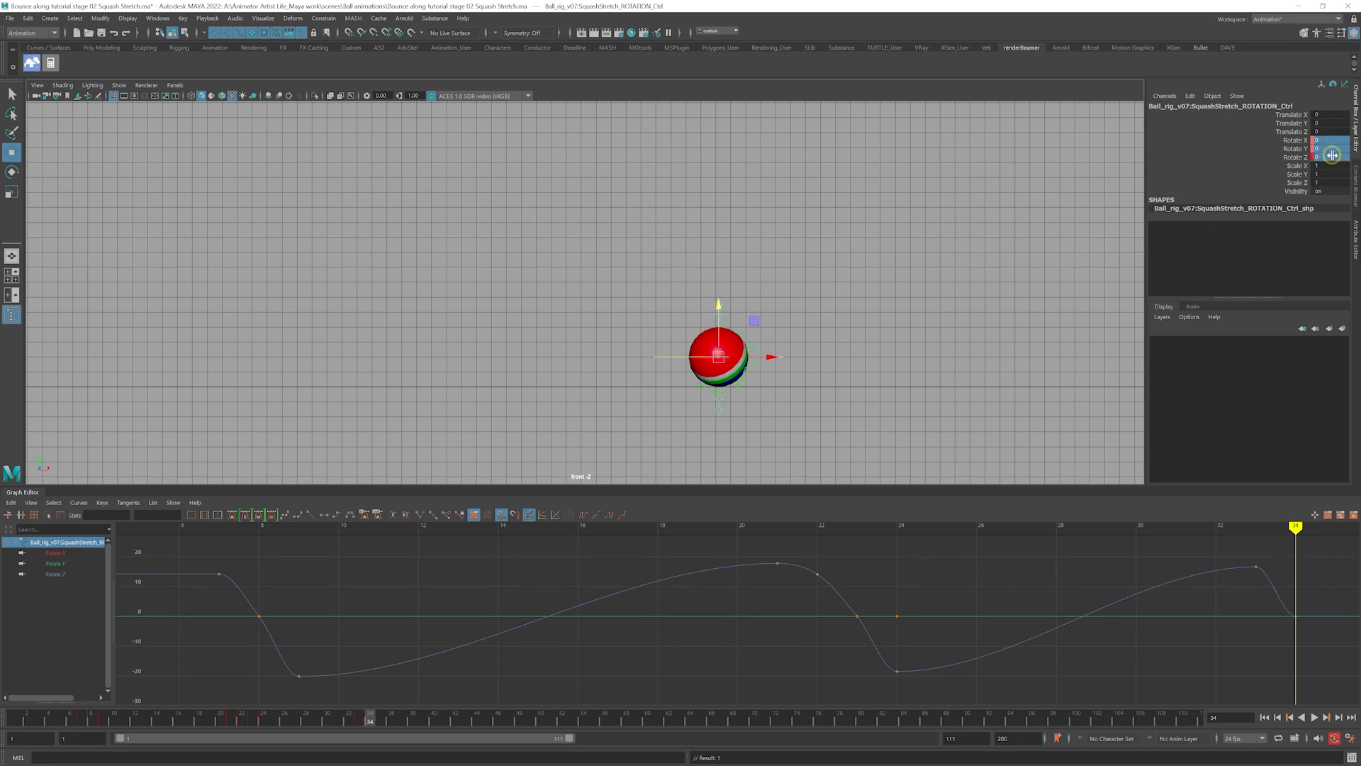
# Squash the ball at frame 34 by lowering SquashStretch_TOP_Ctrl to a Translate Y of about -8, and key it
pyautogui.click(849, 287)
pyautogui.click(718, 305)
pyautogui.moveTo(719, 259); pyautogui.dragTo(719, 292)
pyautogui.press('s')
pyautogui.click(364, 717)
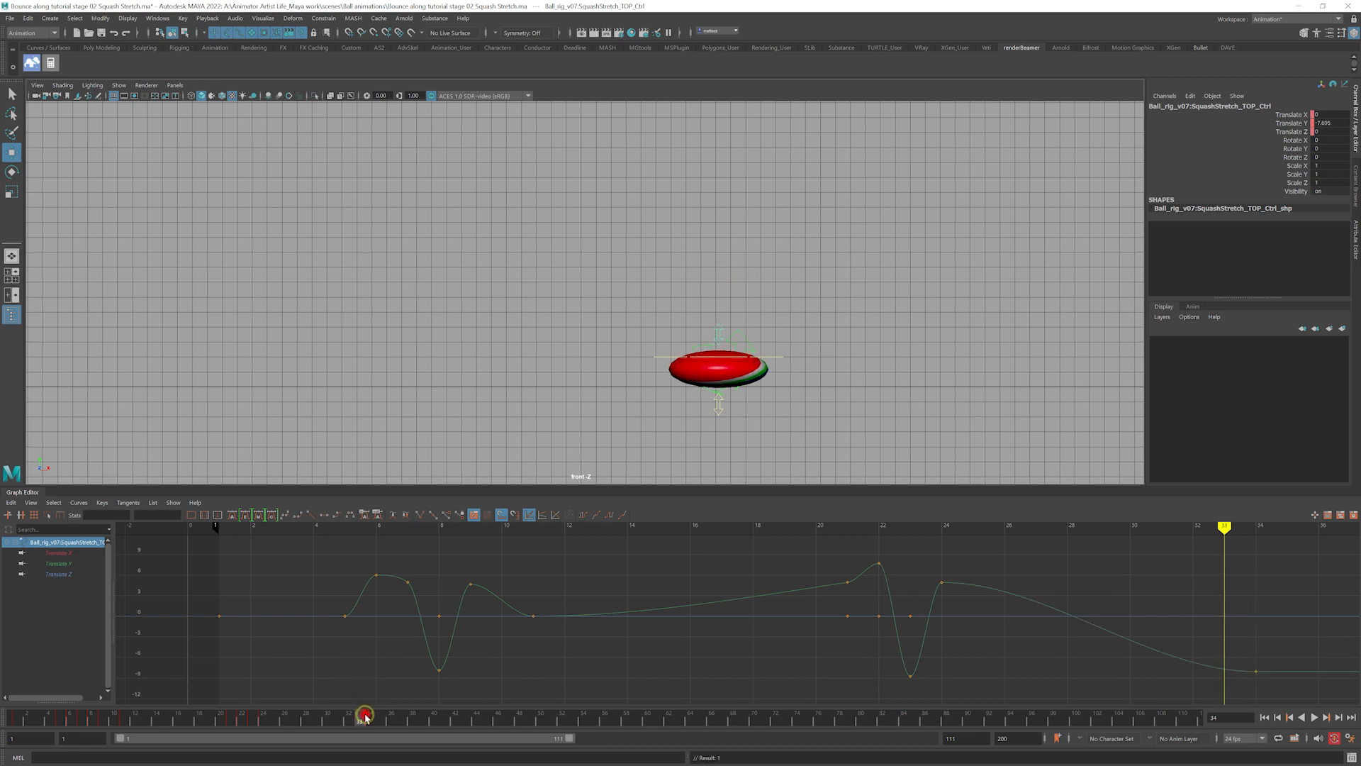
pyautogui.hotkey('alt', 'v')
pyautogui.moveTo(357, 721); pyautogui.dragTo(372, 719)
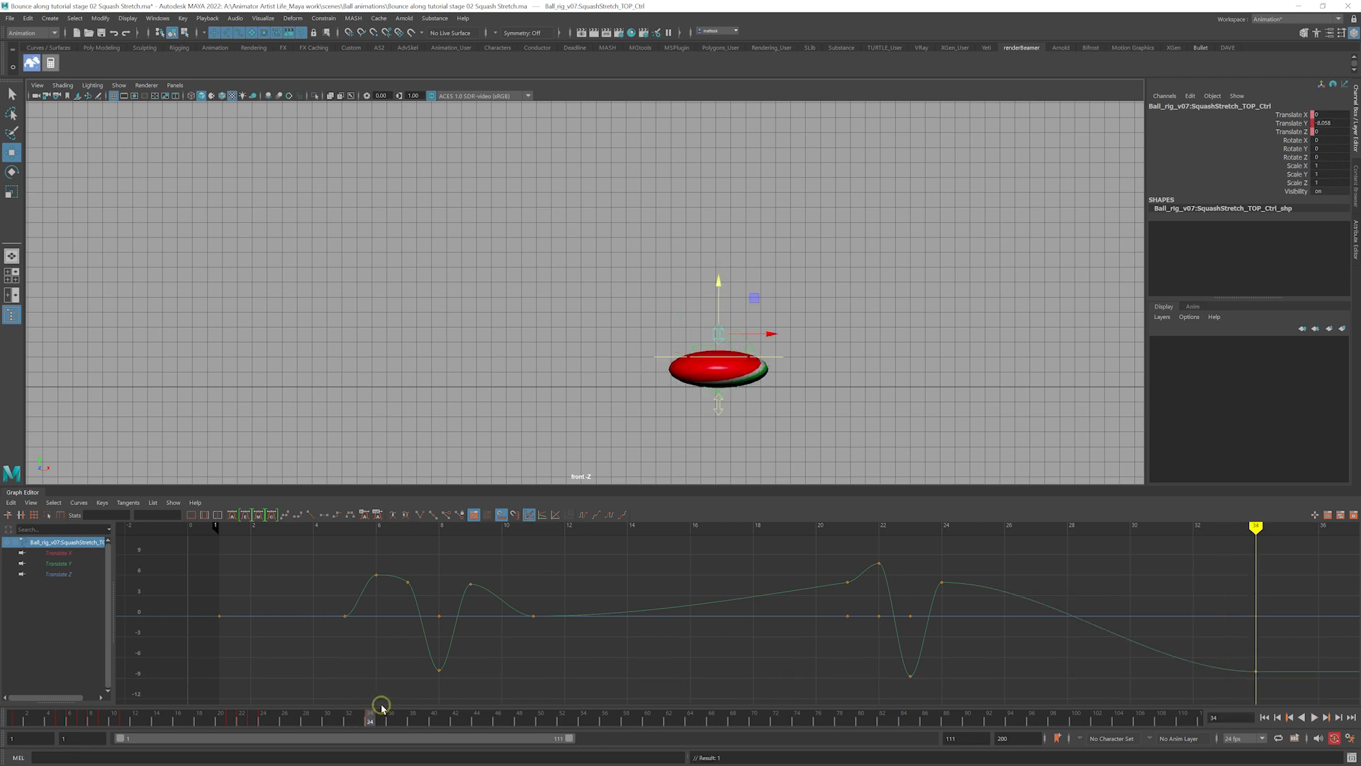
# Restore the stretch at frame 33 with Translate Y at about 2.8 on the TOP control and about -4.1 on the BOTTOM control
pyautogui.click(712, 414)
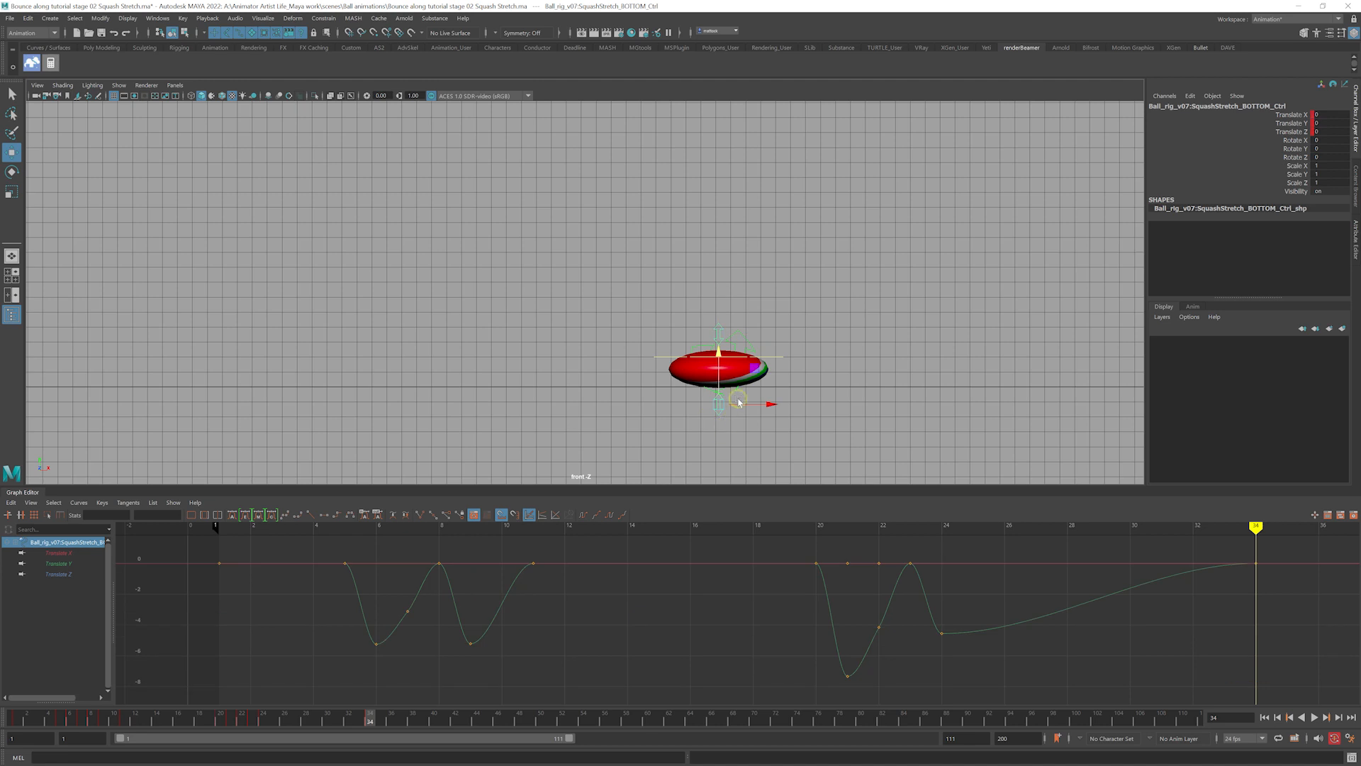
pyautogui.moveTo(365, 720); pyautogui.dragTo(358, 718)
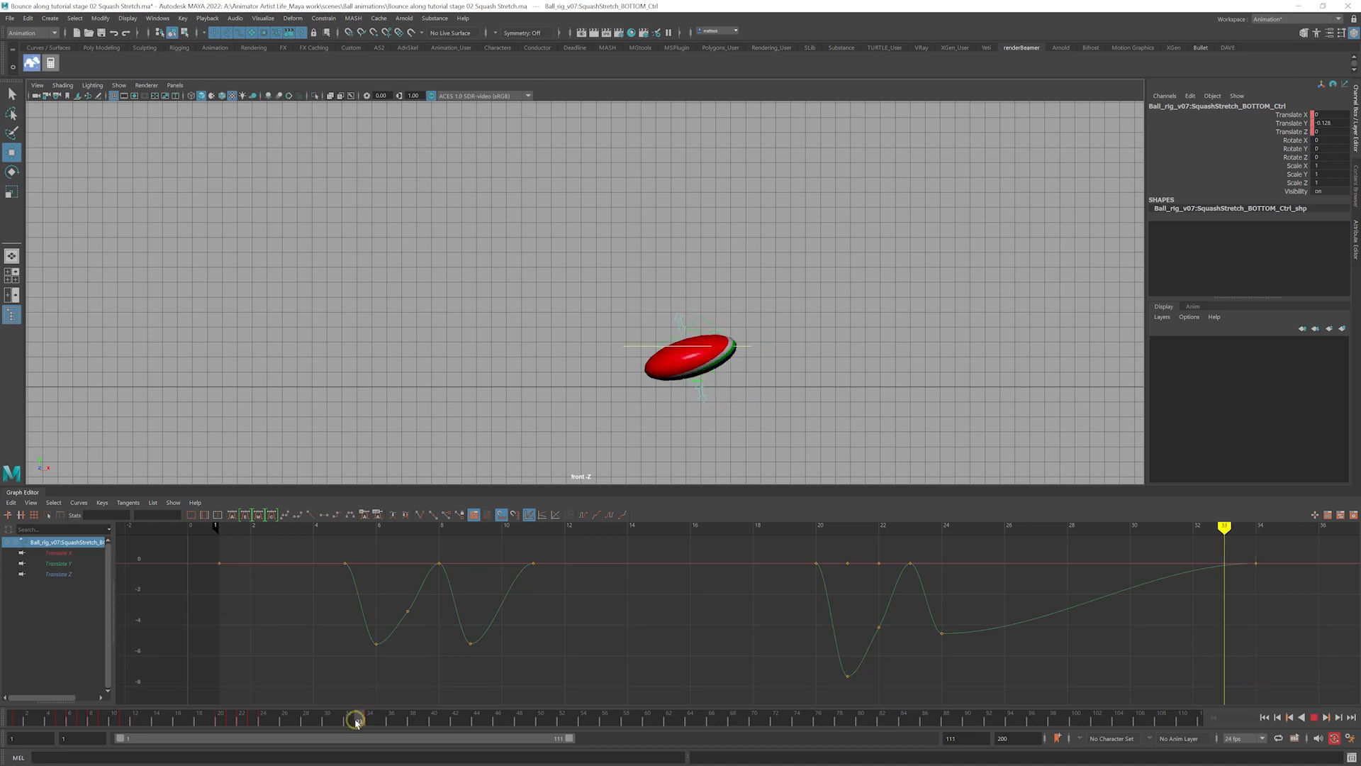
pyautogui.click(673, 319)
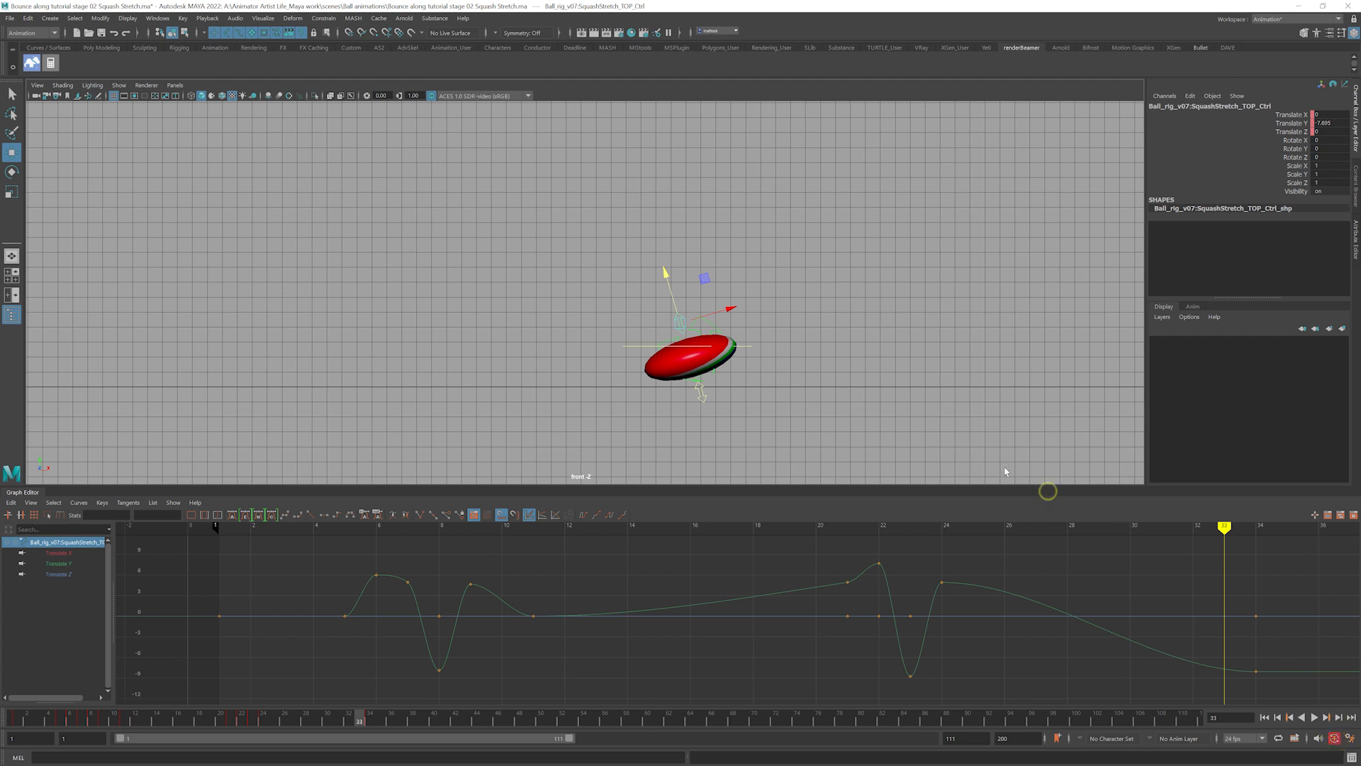
pyautogui.moveTo(669, 276); pyautogui.dragTo(653, 254)
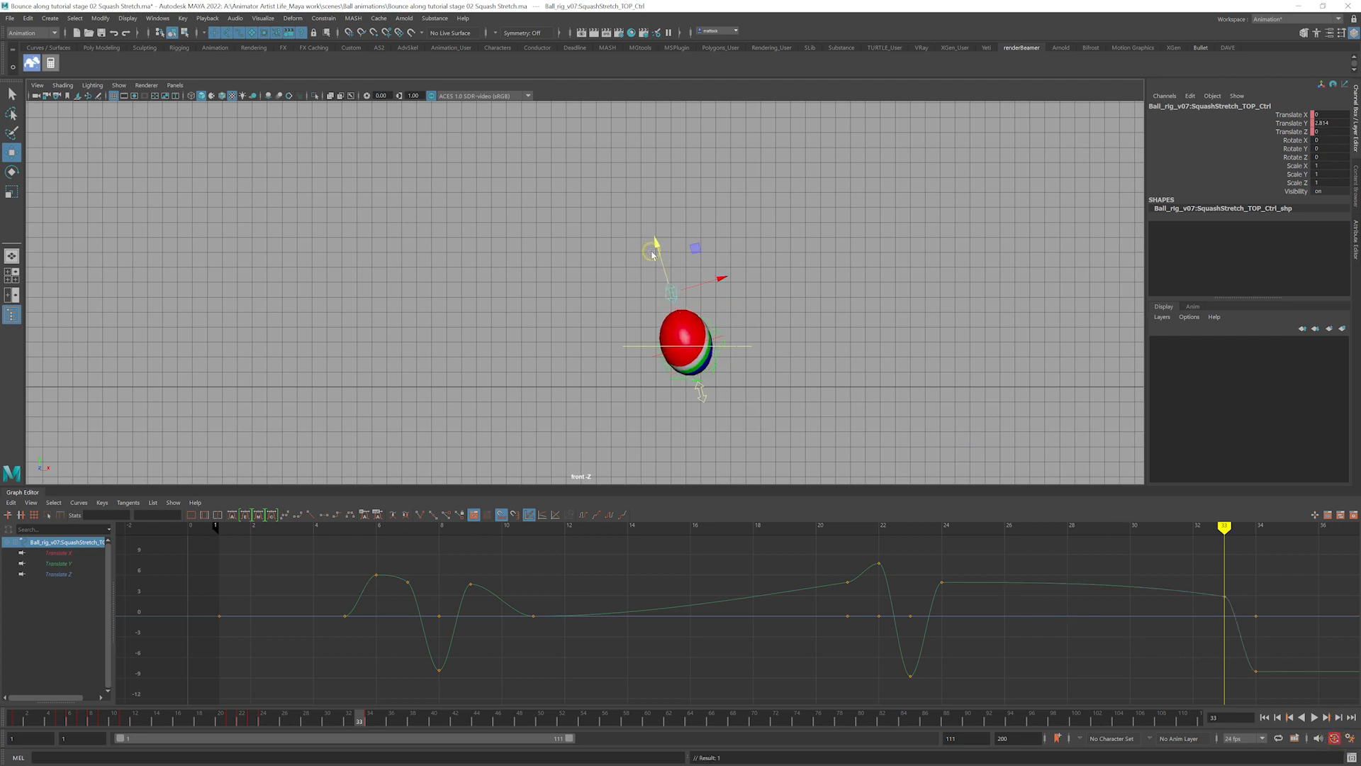
pyautogui.click(718, 395)
pyautogui.moveTo(687, 342); pyautogui.dragTo(689, 354)
pyautogui.keyDown('shift'); pyautogui.click(671, 292); pyautogui.keyUp('shift')
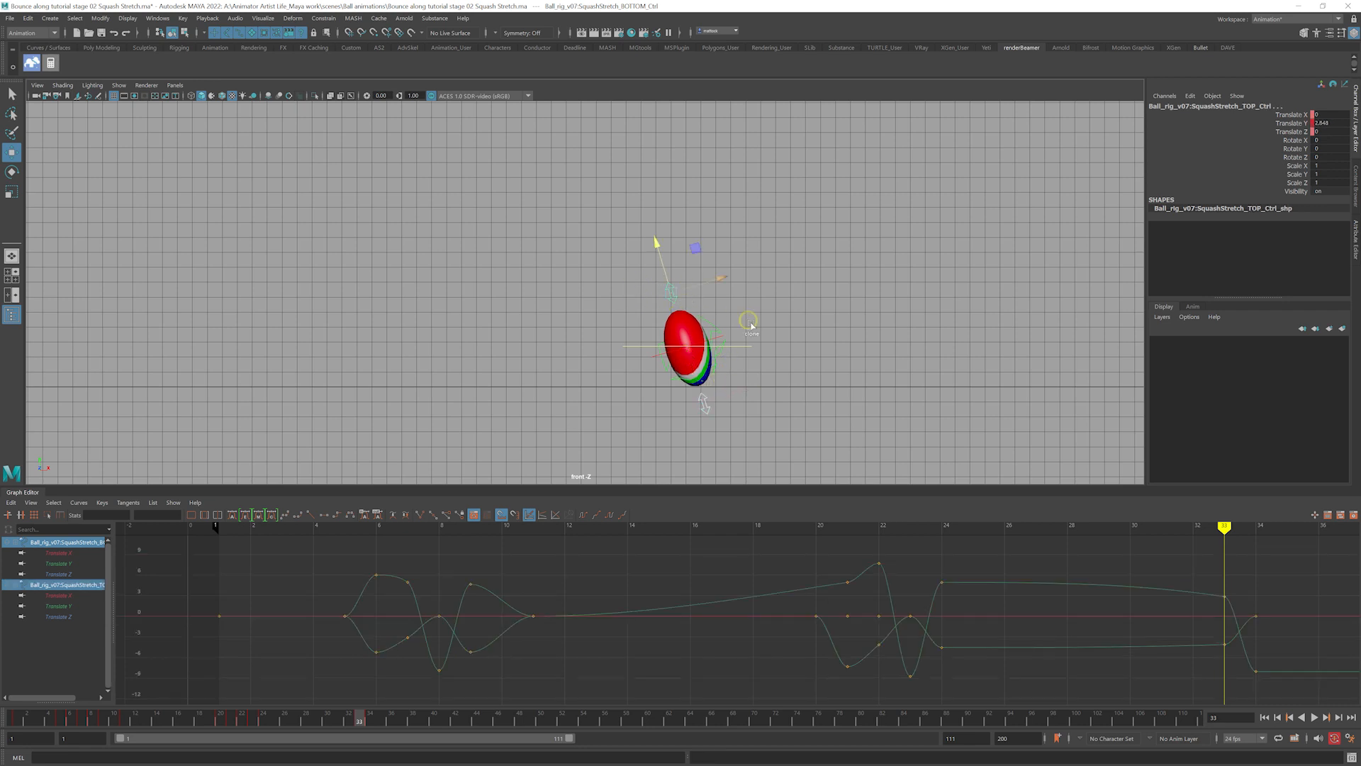
# Stretch the ball at frame 35 by raising the TOP control and lowering the BOTTOM control to a Translate Y of about -4.6
pyautogui.moveTo(367, 723); pyautogui.dragTo(383, 722)
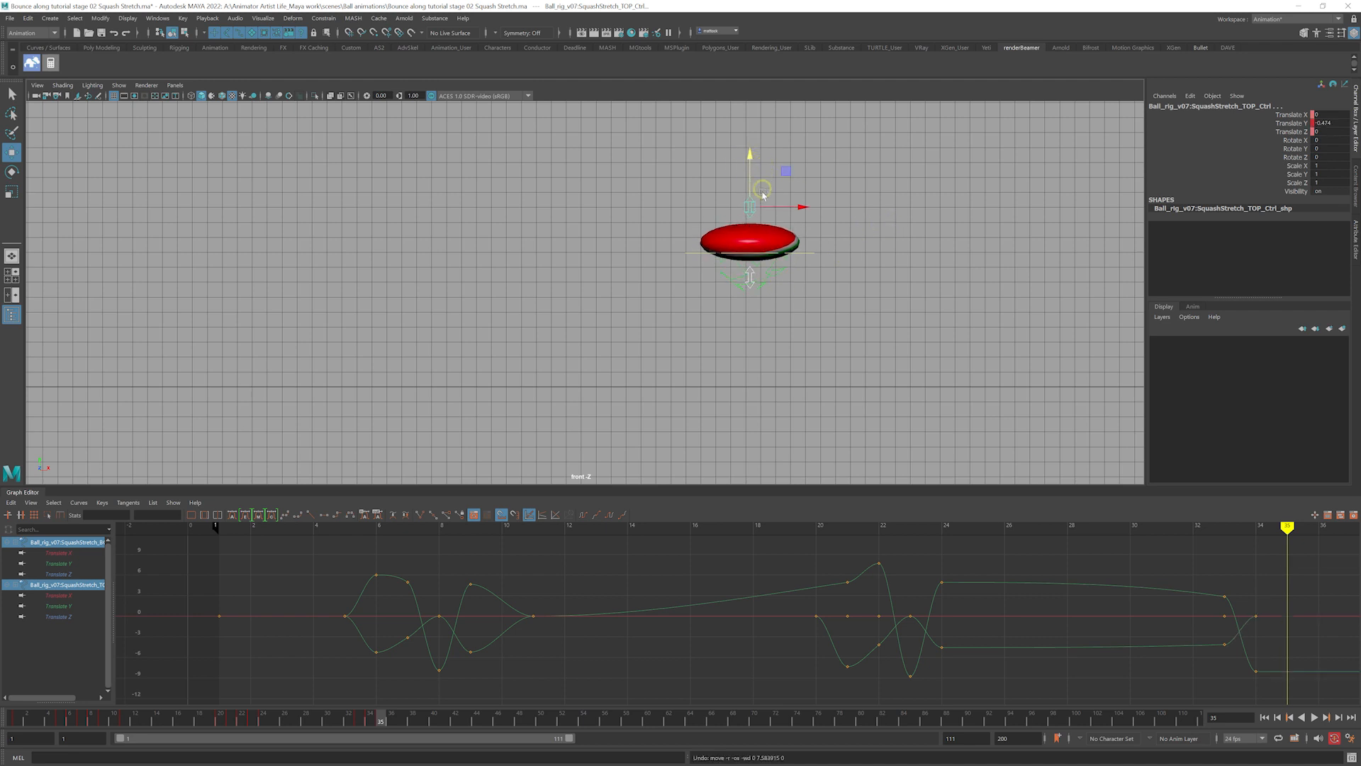
pyautogui.click(750, 225)
pyautogui.moveTo(750, 225); pyautogui.dragTo(755, 147)
pyautogui.click(750, 303)
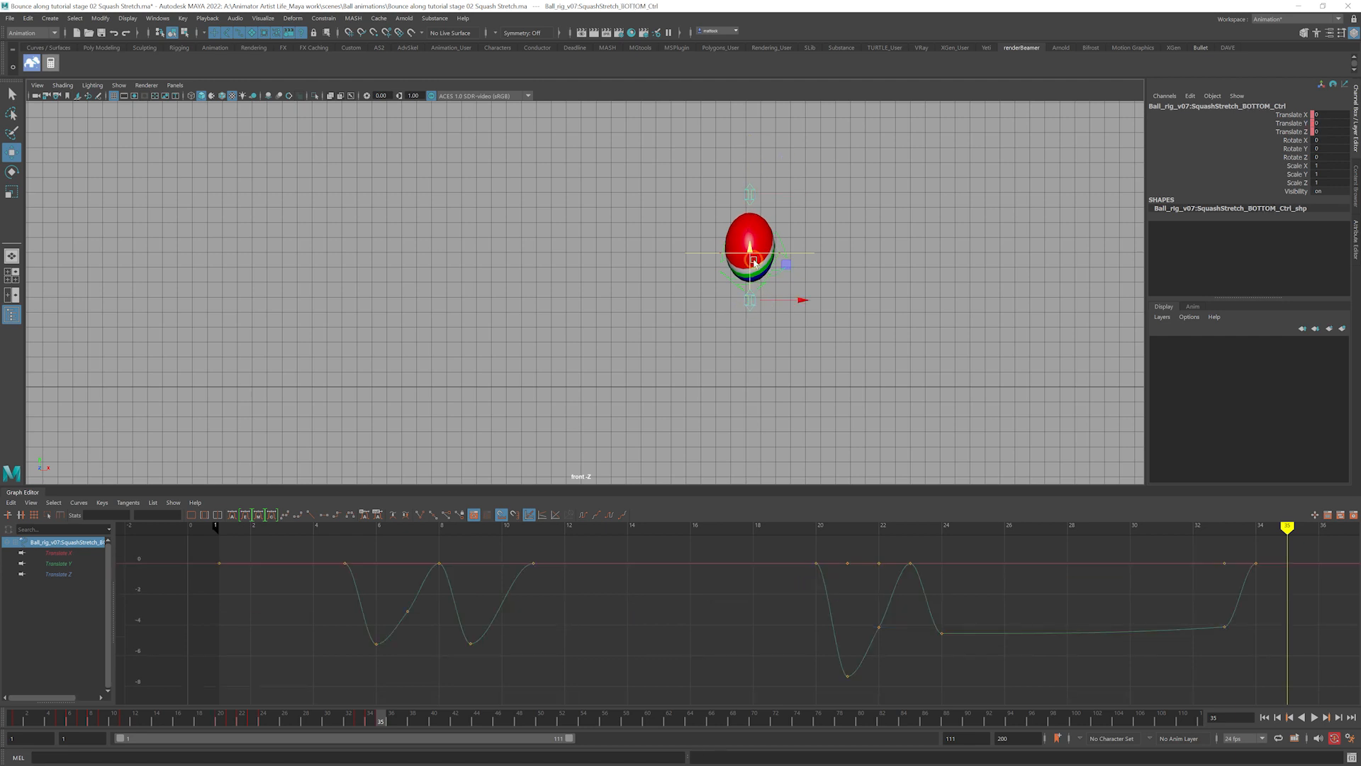
pyautogui.moveTo(752, 251); pyautogui.dragTo(752, 264)
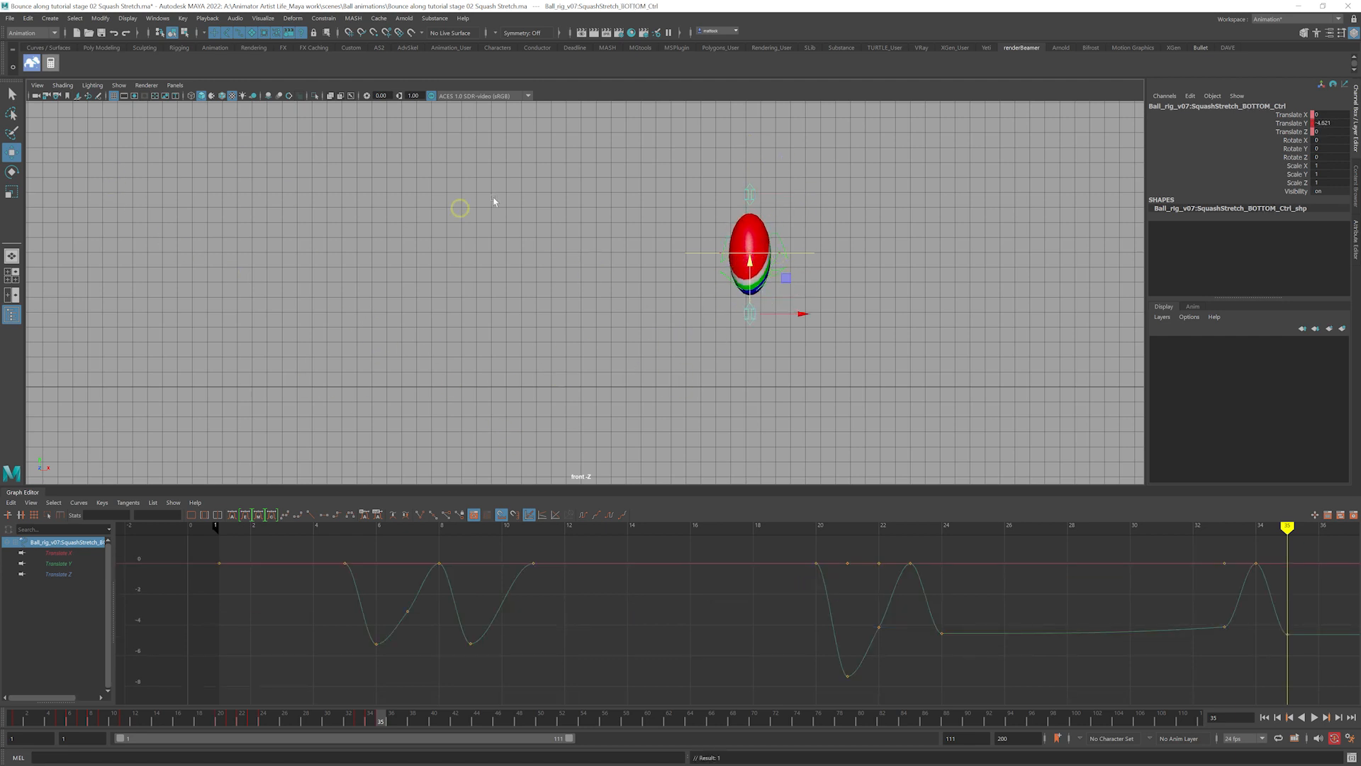
# Tilt the ball into its takeoff at frame 35 by rotating SquashStretch_ROTATION_Ctrl to a Rotate Z of about -16.6
pyautogui.moveTo(374, 718)
pyautogui.mouseDown()
pyautogui.moveTo(343, 718)
pyautogui.moveTo(370, 722)
pyautogui.mouseUp()
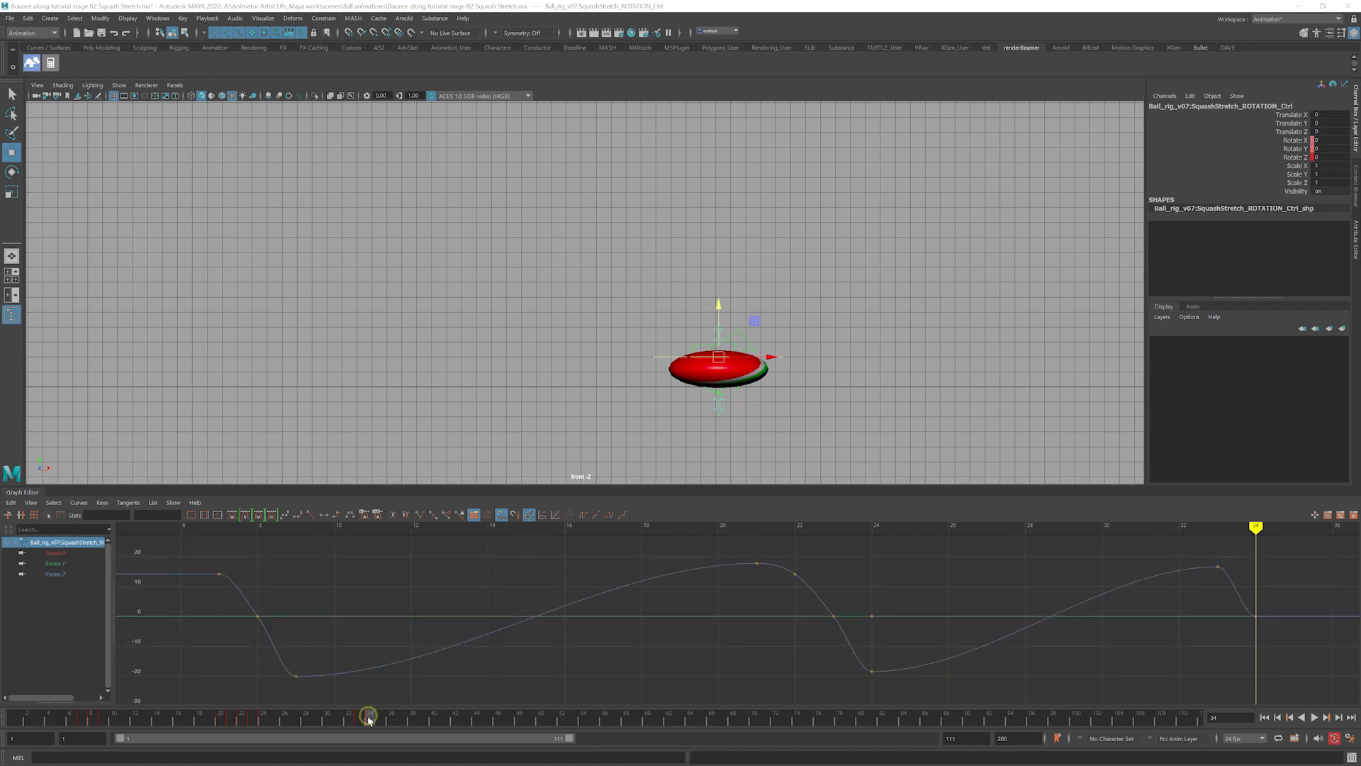
pyautogui.moveTo(368, 719); pyautogui.dragTo(374, 717)
pyautogui.press('e')
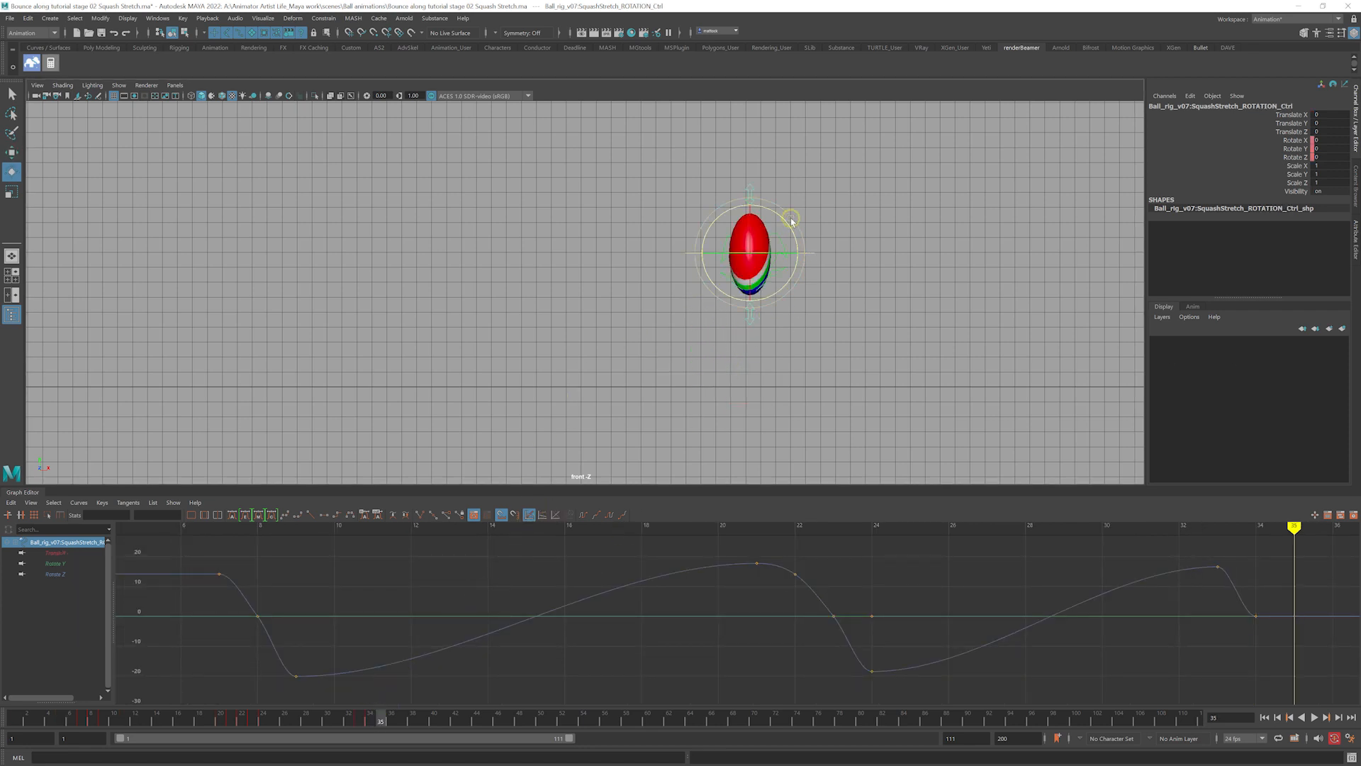
pyautogui.moveTo(792, 222); pyautogui.dragTo(795, 231)
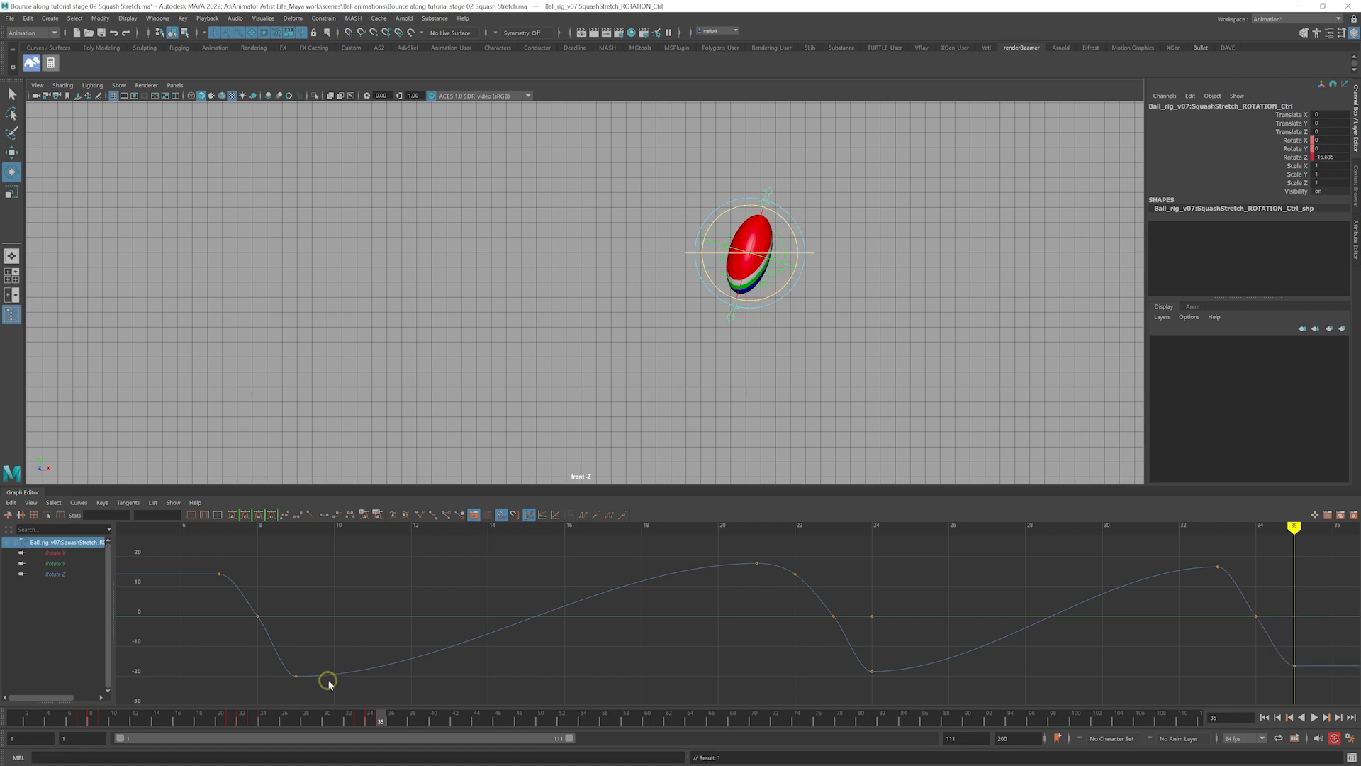
# Return the ball to round at frame 26 by setting Translate X, Y and Z of the TOP and BOTTOM controls to 0
pyautogui.moveTo(376, 717); pyautogui.dragTo(324, 720)
pyautogui.keyDown('alt'); pyautogui.moveTo(851, 290); pyautogui.dragTo(878, 408, button='middle'); pyautogui.keyUp('alt')
pyautogui.keyDown('alt'); pyautogui.moveTo(879, 408); pyautogui.dragTo(671, 380, button='right'); pyautogui.keyUp('alt')
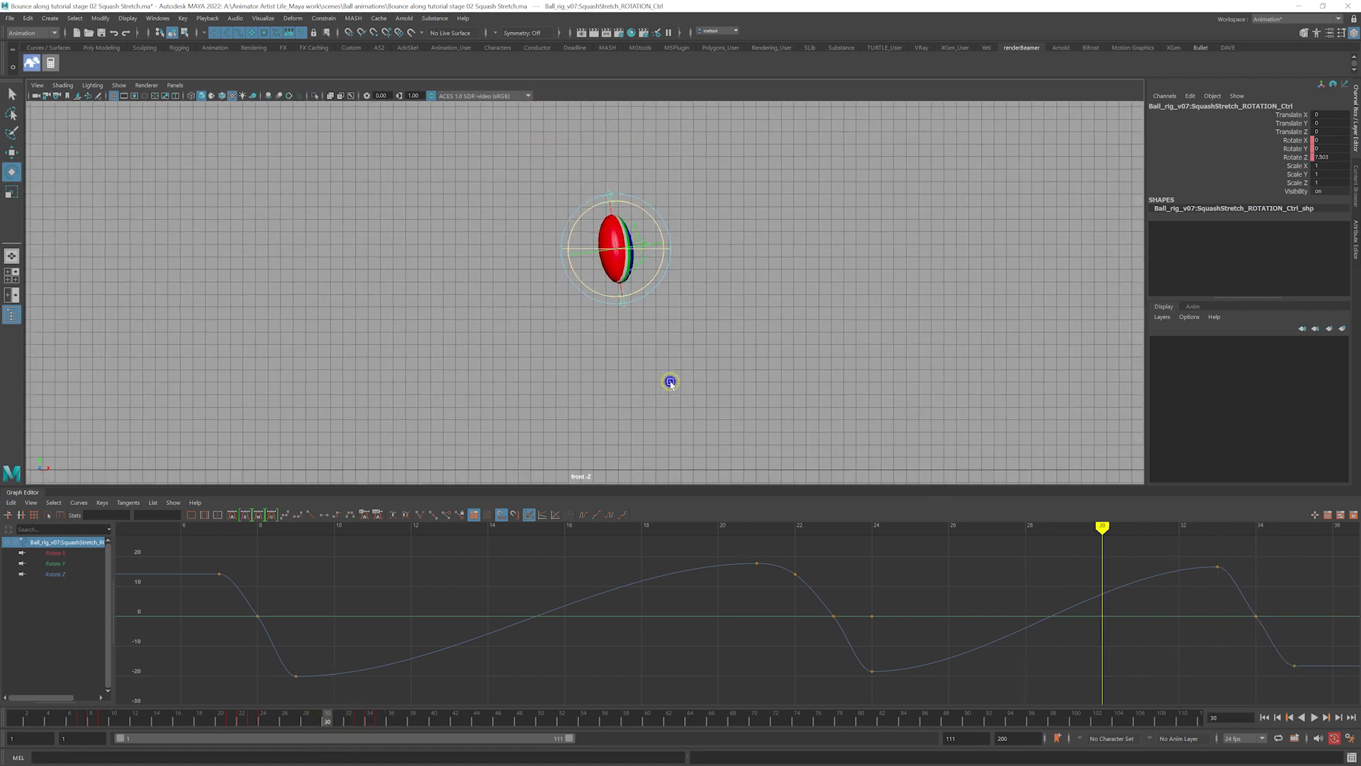
pyautogui.moveTo(333, 727); pyautogui.dragTo(294, 724)
pyautogui.moveTo(291, 718)
pyautogui.mouseDown()
pyautogui.moveTo(258, 722)
pyautogui.moveTo(301, 731)
pyautogui.moveTo(231, 723)
pyautogui.moveTo(286, 741)
pyautogui.moveTo(212, 731)
pyautogui.moveTo(284, 735)
pyautogui.mouseUp()
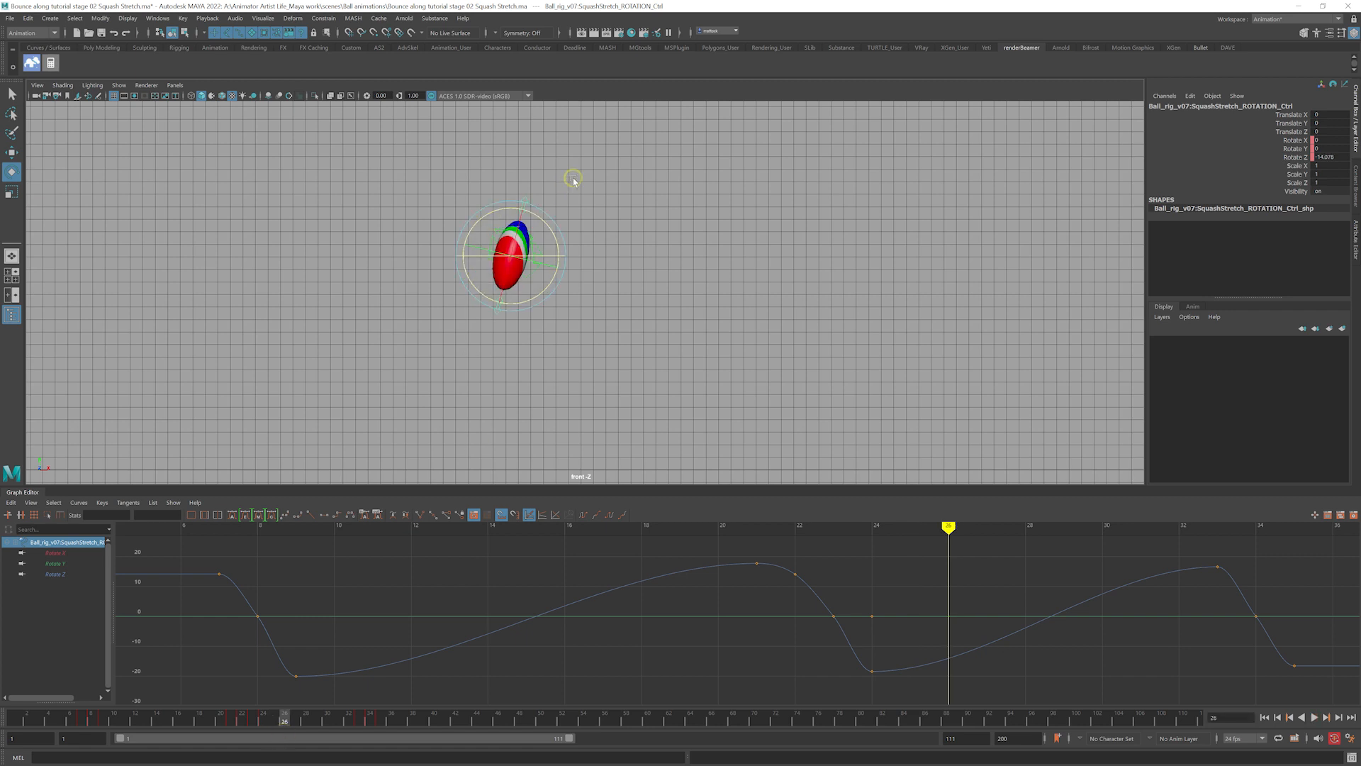
pyautogui.click(572, 179)
pyautogui.moveTo(546, 185); pyautogui.dragTo(518, 207)
pyautogui.keyDown('shift'); pyautogui.moveTo(517, 333); pyautogui.dragTo(485, 307); pyautogui.keyUp('shift')
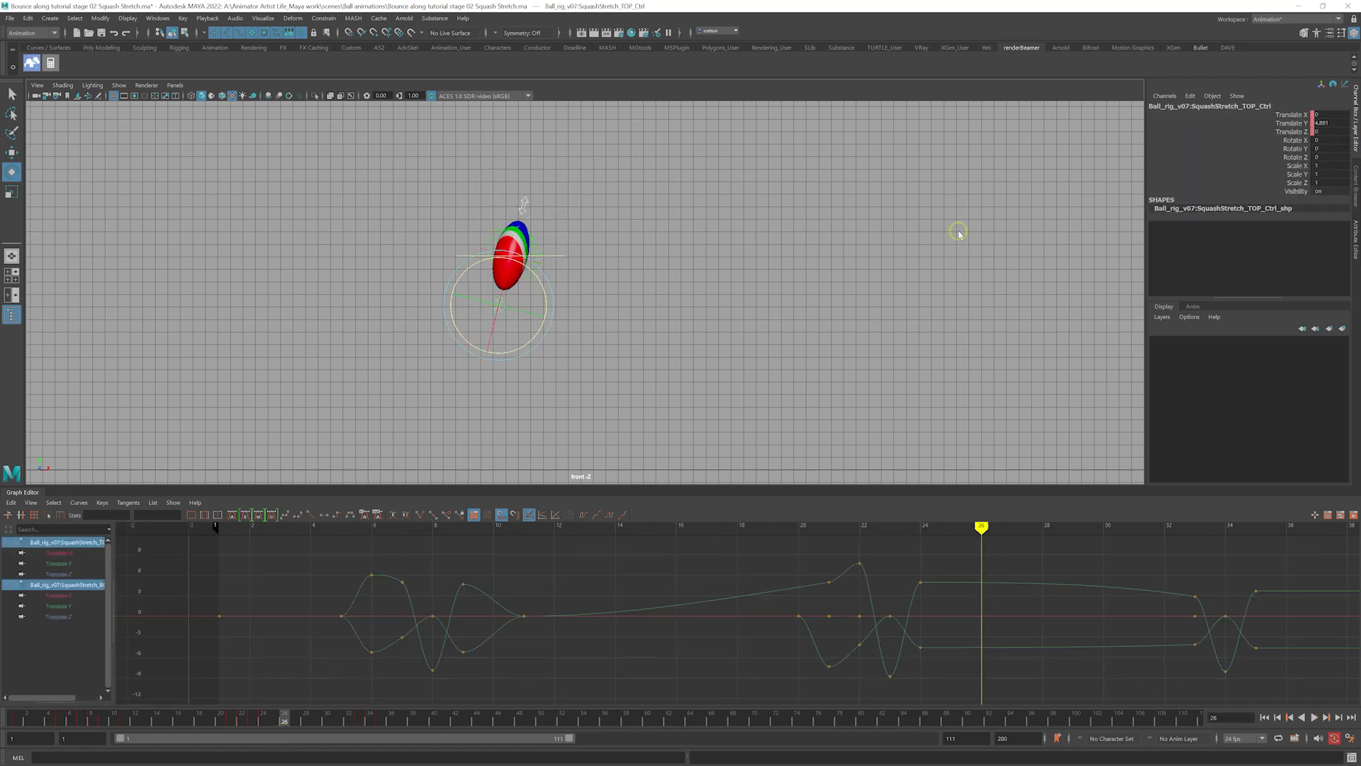
pyautogui.moveTo(1323, 114); pyautogui.dragTo(1323, 133)
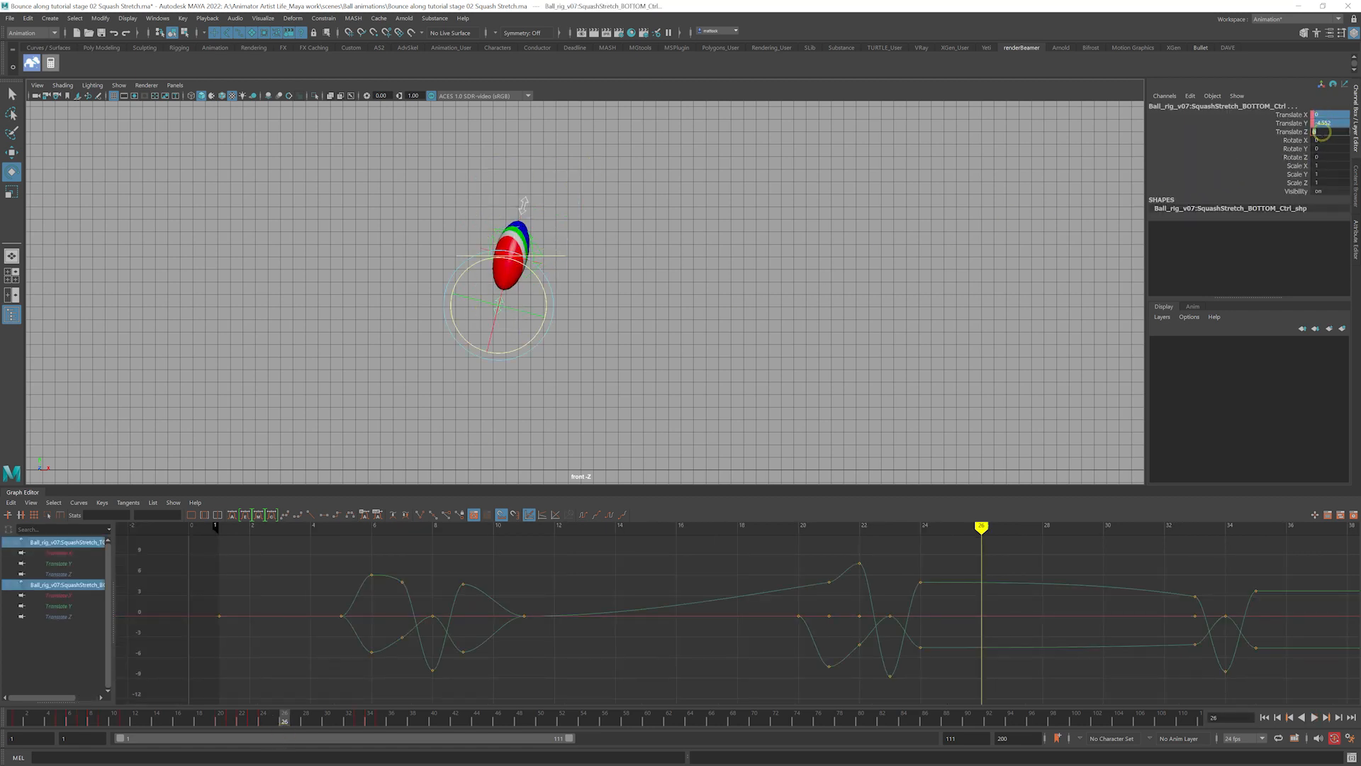
pyautogui.write('0')
pyautogui.press('Return')
pyautogui.click(395, 501)
# Key the TOP and BOTTOM controls' Translate X, Y and Z at 0 on frame 31 to keep the ball round before landing
pyautogui.moveTo(270, 717); pyautogui.dragTo(337, 729)
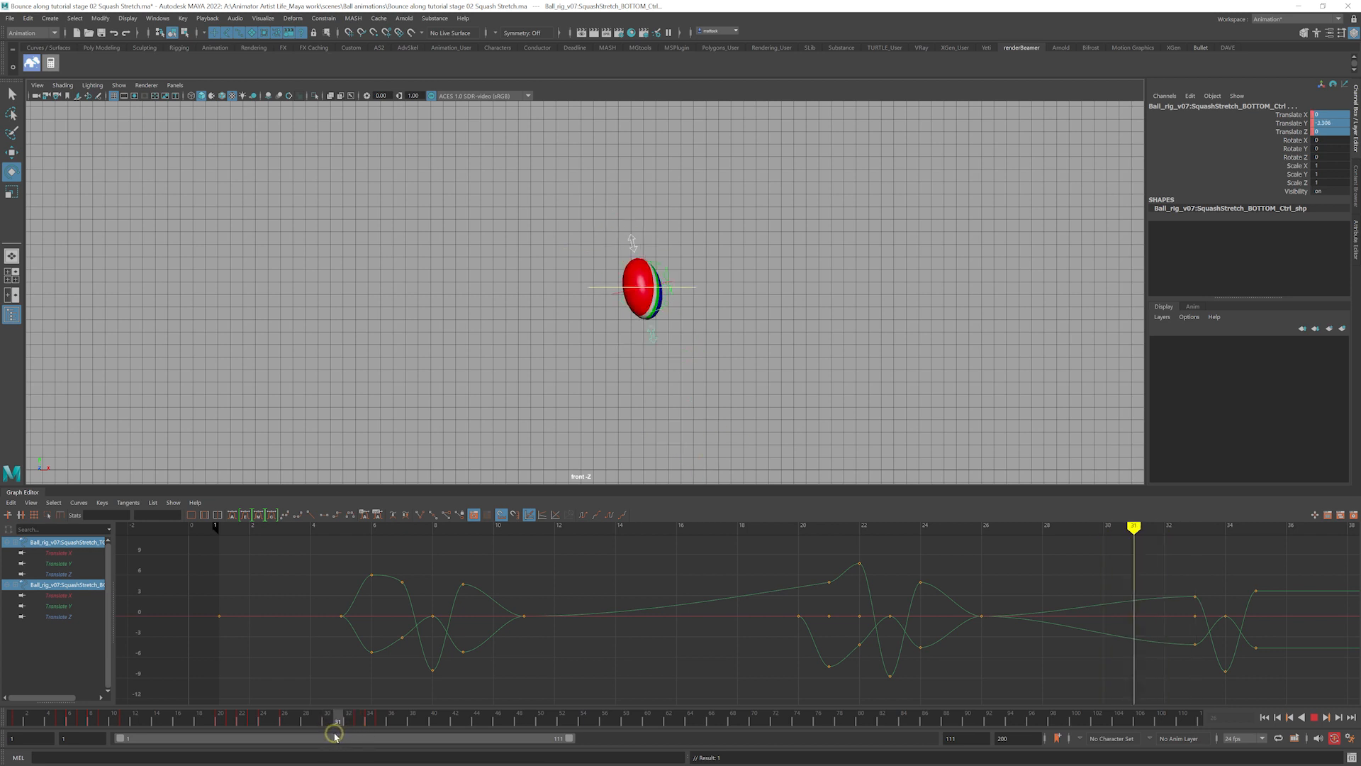
pyautogui.moveTo(1330, 114); pyautogui.dragTo(1330, 131)
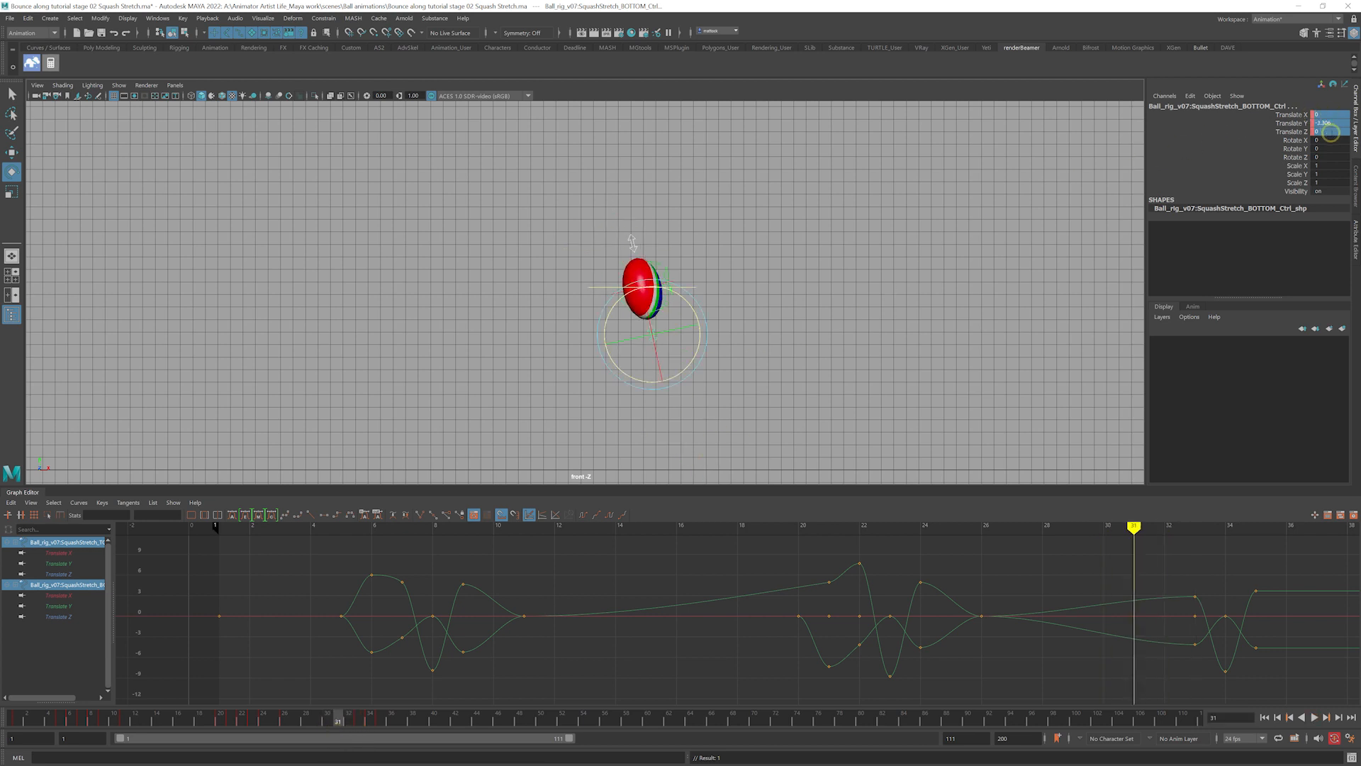
pyautogui.write('0')
pyautogui.press('Return')
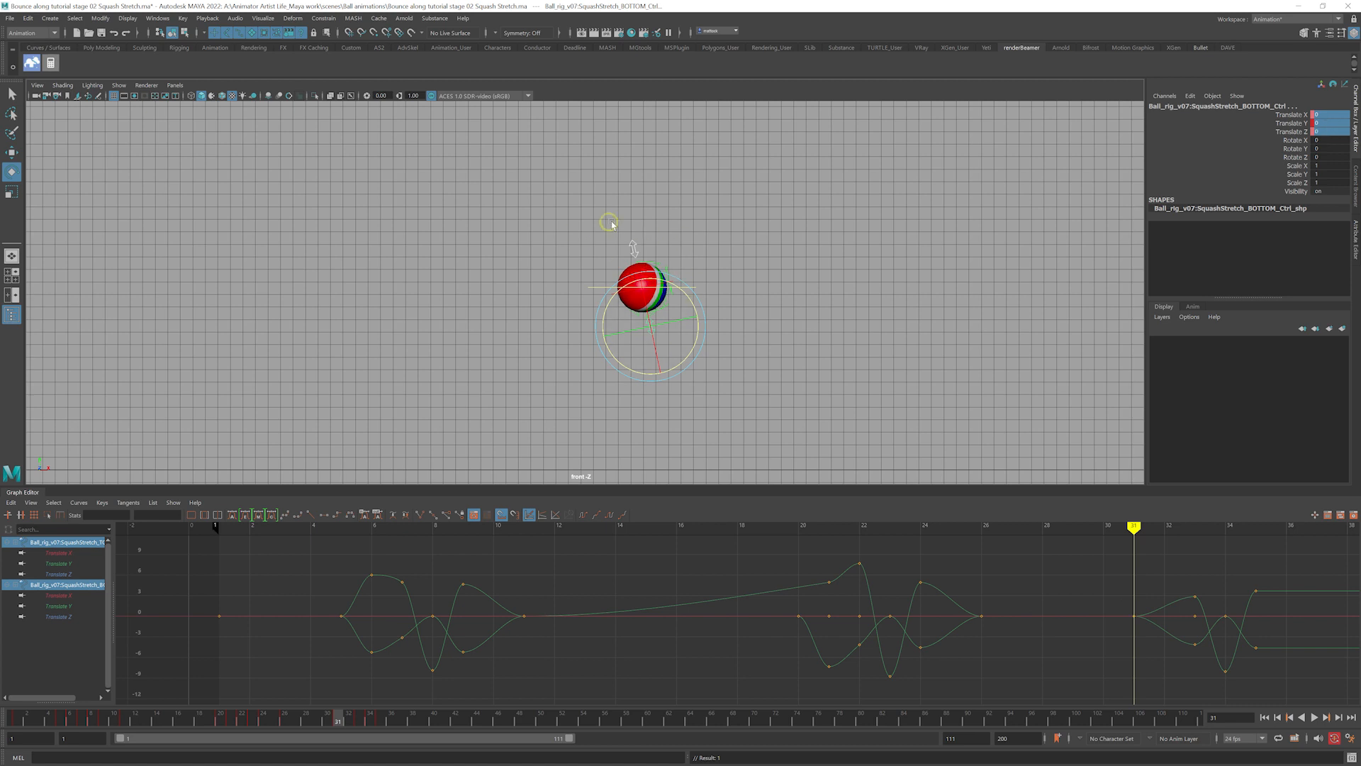
# Review the squash and stretch across the bounces, from the first contact at frame 8 through the third at frame 34
pyautogui.moveTo(331, 721); pyautogui.dragTo(90, 741)
pyautogui.keyDown('alt'); pyautogui.moveTo(337, 415); pyautogui.dragTo(477, 380, button='middle'); pyautogui.keyUp('alt')
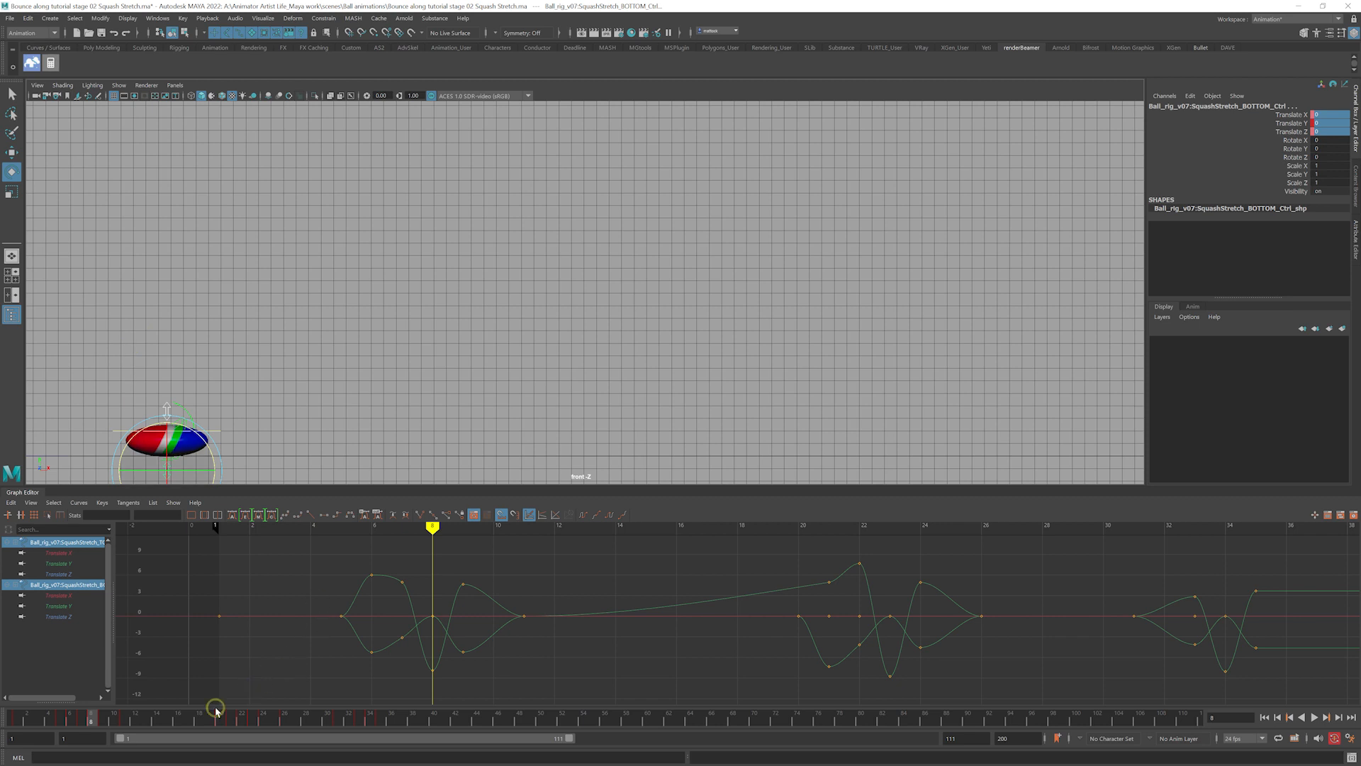
pyautogui.hotkey('alt', 'v')
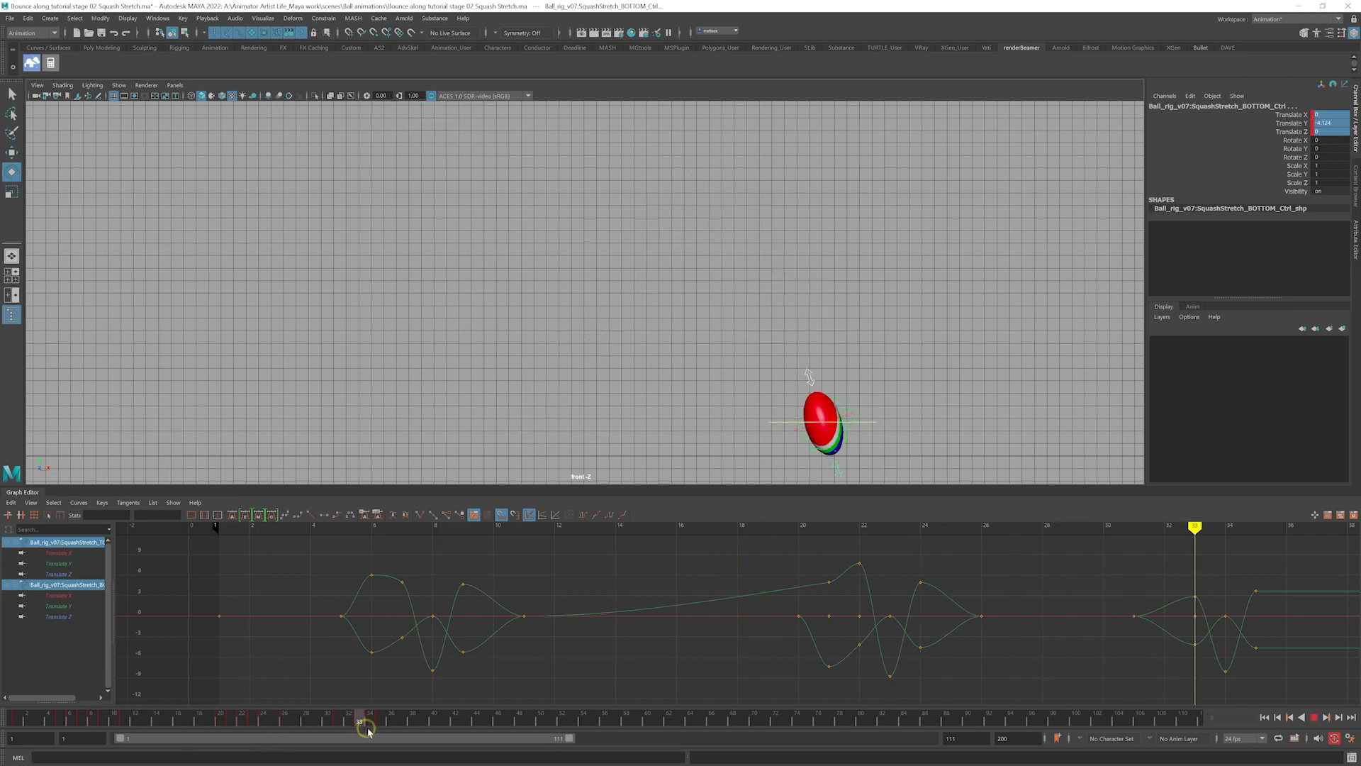
pyautogui.hotkey('alt', 'v')
pyautogui.keyDown('alt'); pyautogui.moveTo(674, 390); pyautogui.dragTo(449, 320, button='middle'); pyautogui.keyUp('alt')
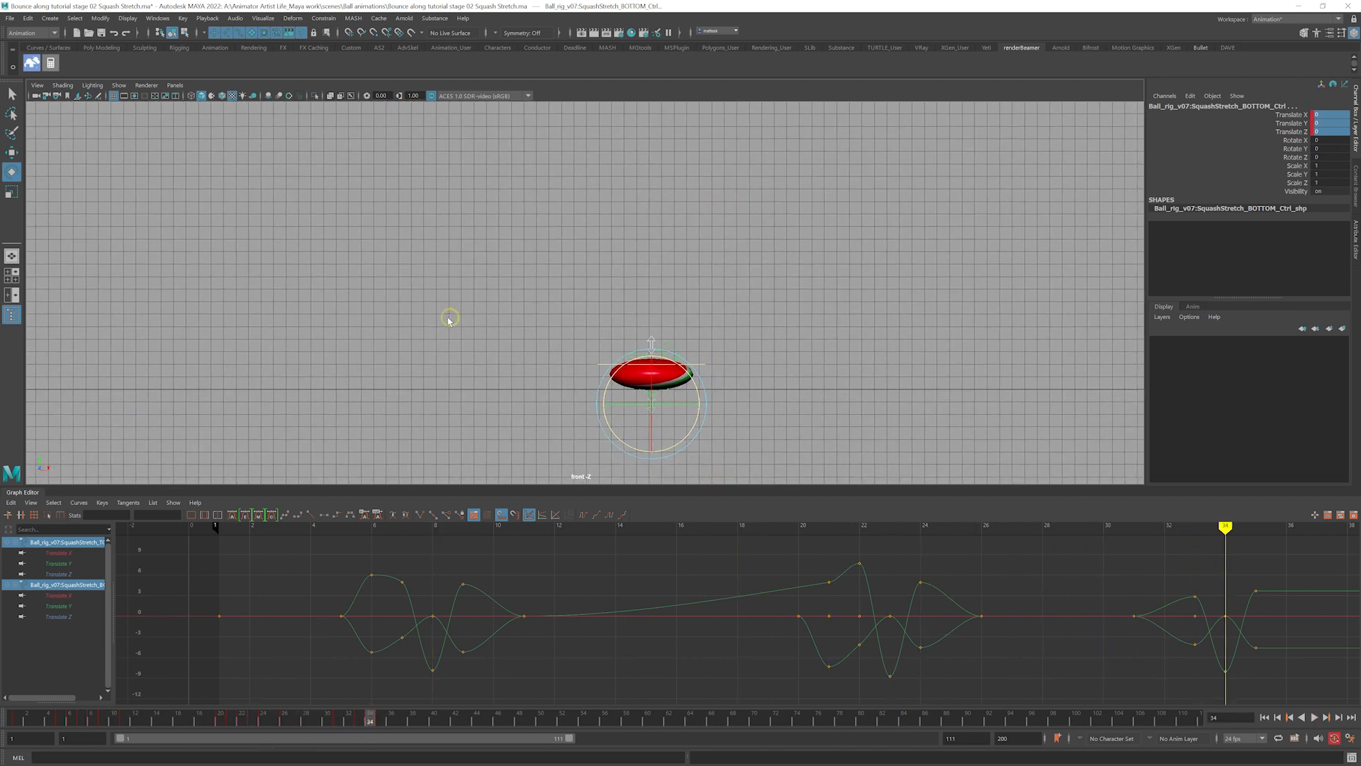
# Return the ball to round at frame 37 by setting Translate X, Y and Z of the TOP and BOTTOM controls to 0
pyautogui.moveTo(368, 718); pyautogui.dragTo(406, 723)
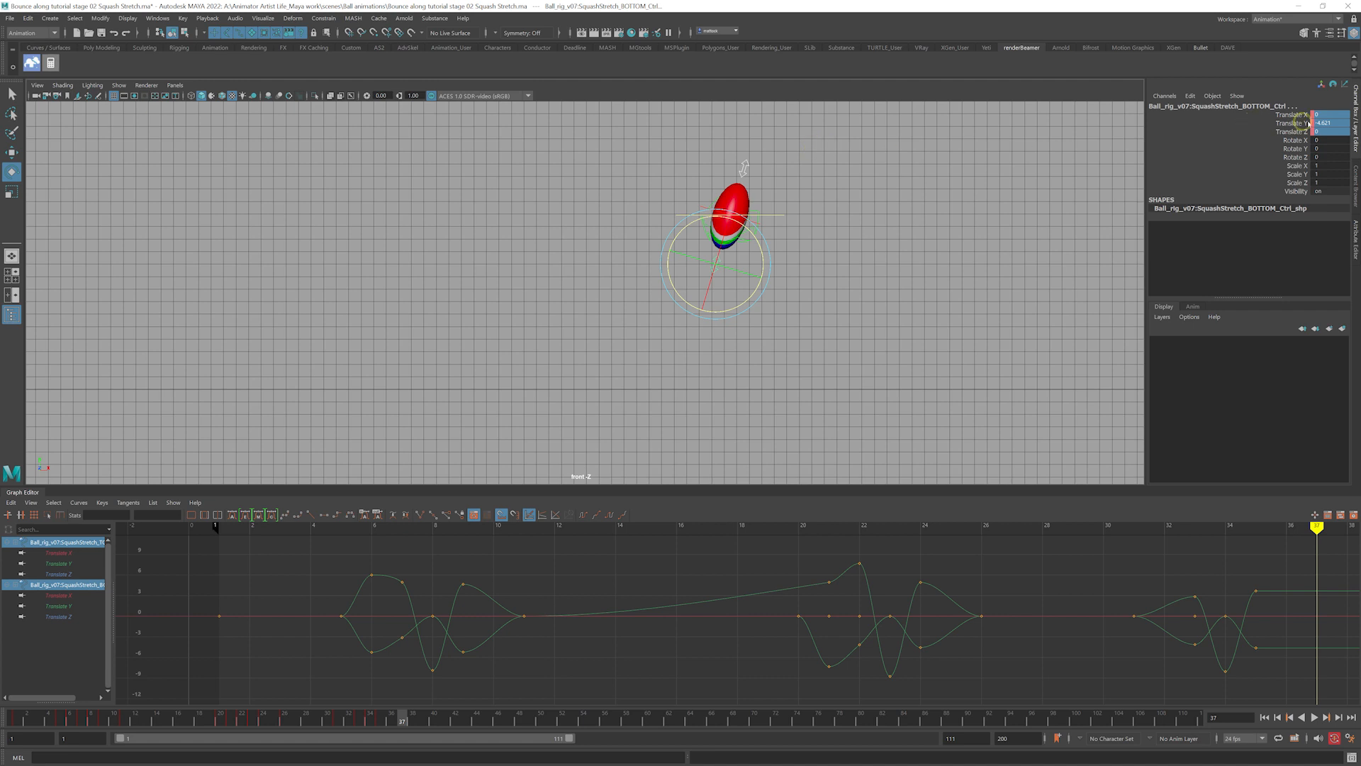
pyautogui.click(1331, 131)
pyautogui.press('Return')
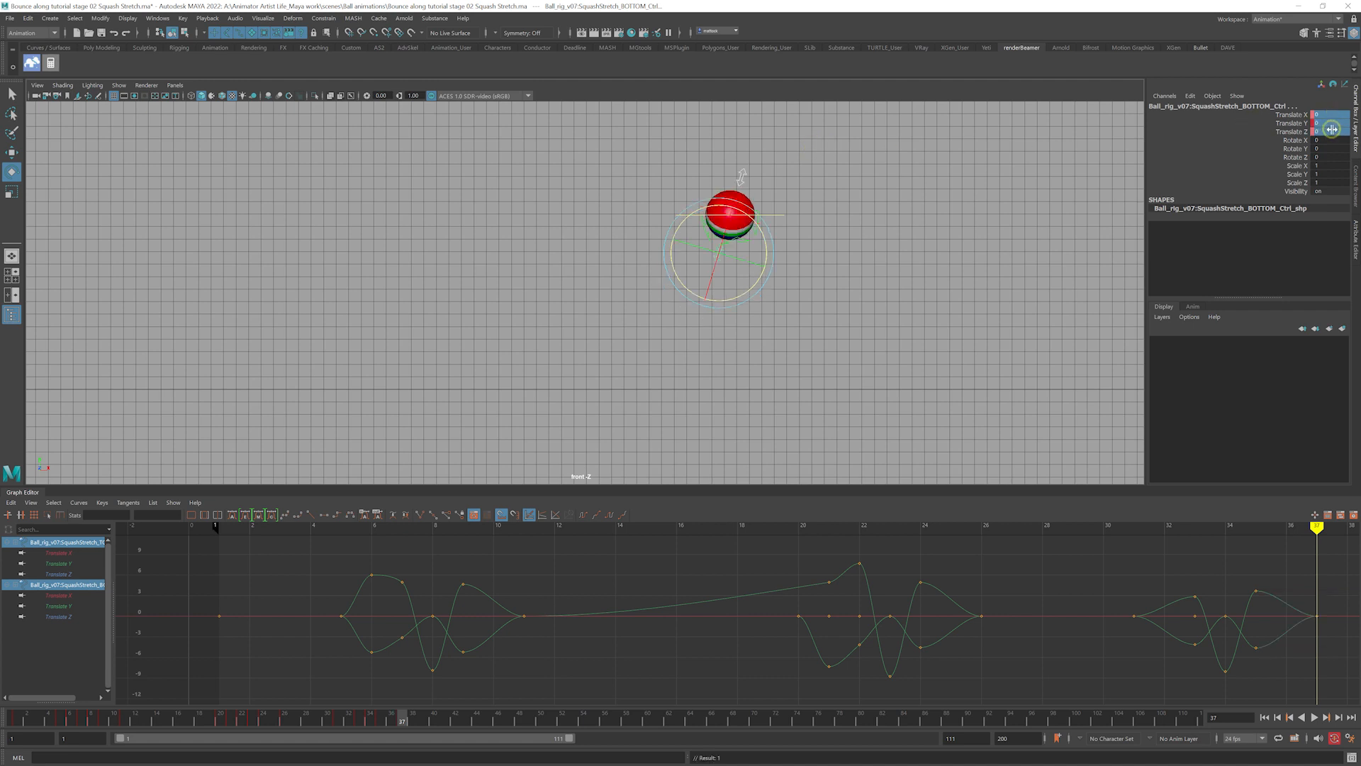
# Go to the fourth contact at frame 42, select BALL_MOVE_Ctrl and save the scene
pyautogui.moveTo(390, 716); pyautogui.dragTo(455, 722)
pyautogui.click(918, 359)
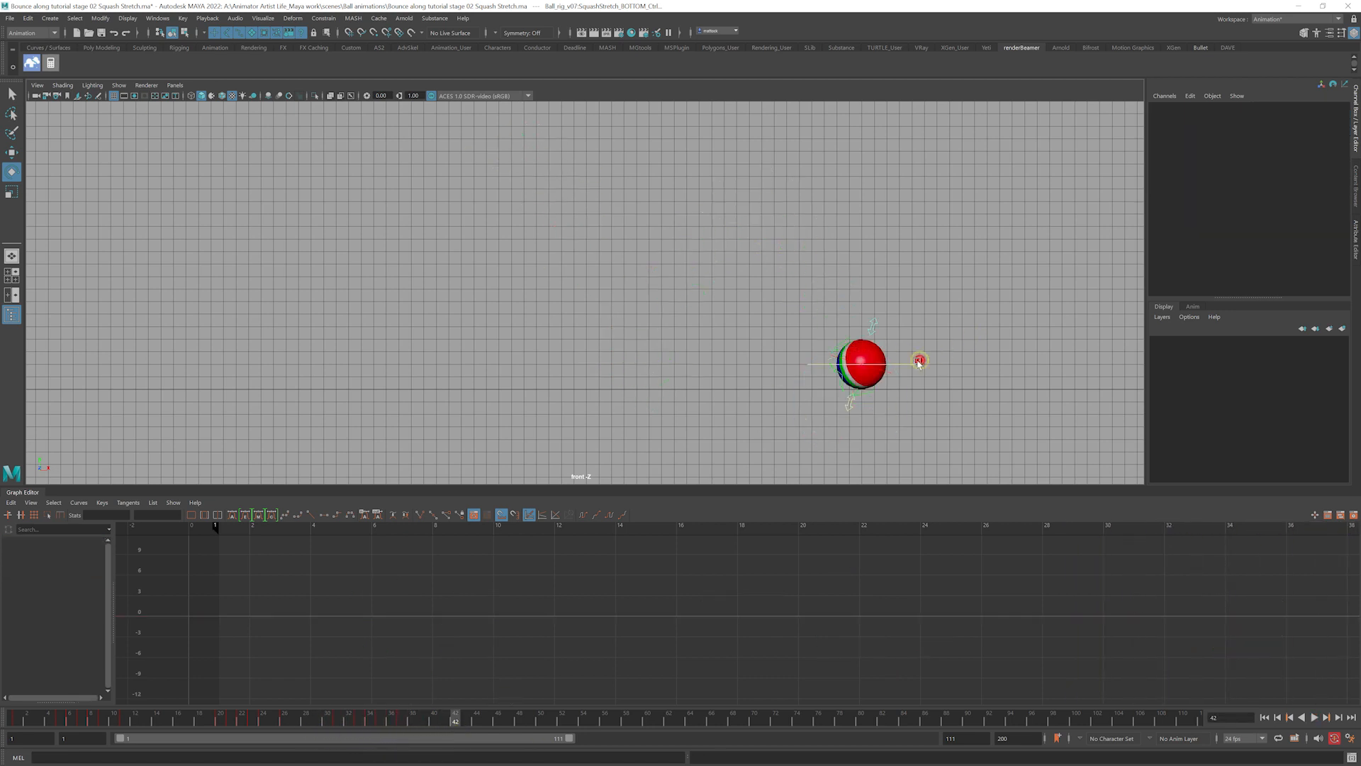
pyautogui.moveTo(913, 368); pyautogui.dragTo(1016, 306)
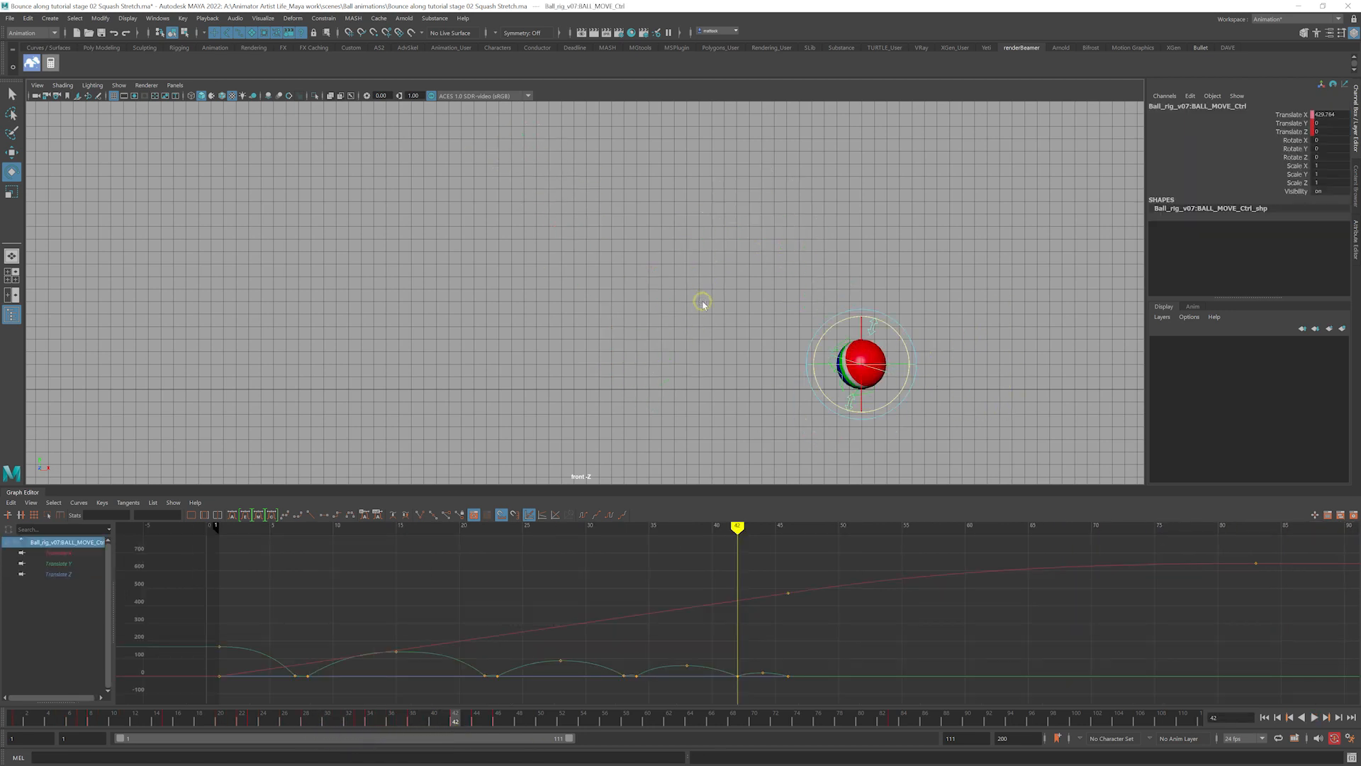
pyautogui.hotkey('ctrl', 's')
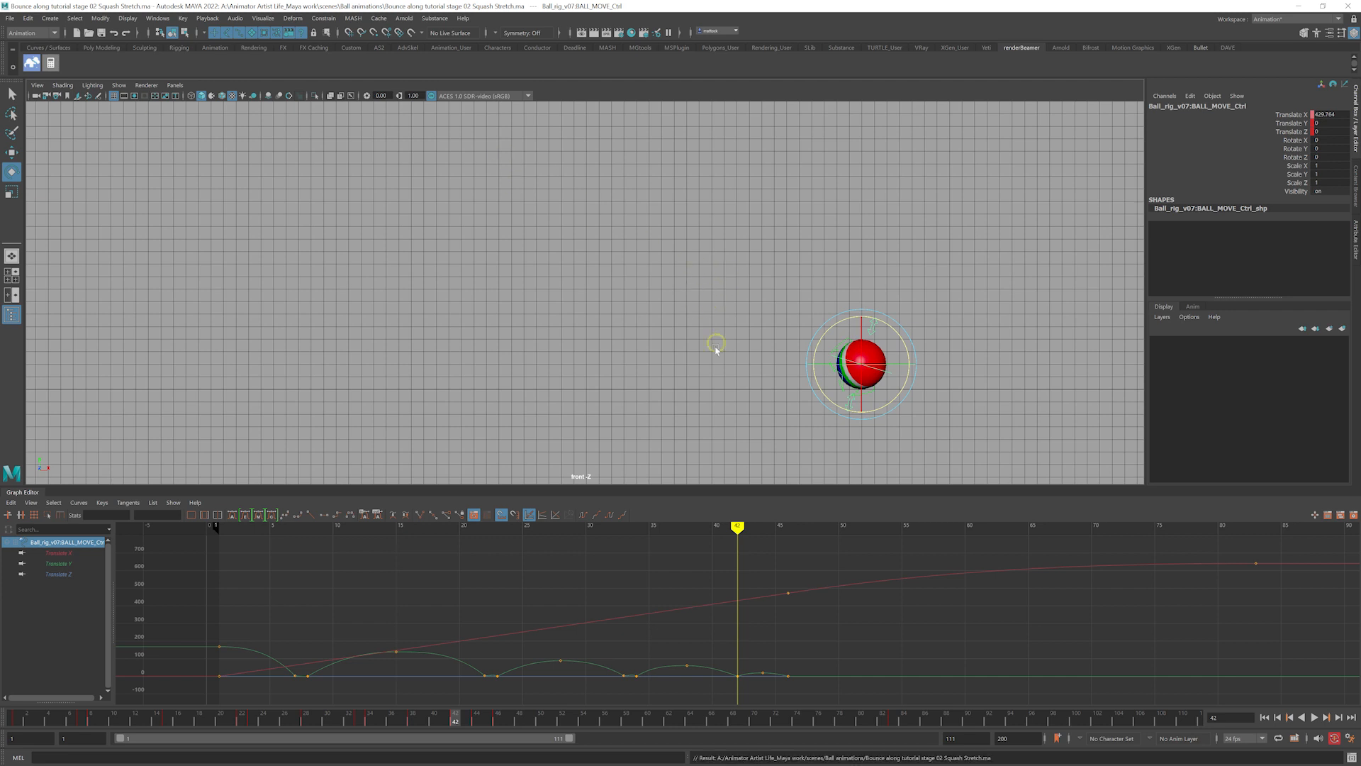
# Select all the ball's controls and shift their keys from frame 42 onward one frame later
pyautogui.keyDown('alt'); pyautogui.moveTo(716, 349); pyautogui.dragTo(592, 325, button='middle'); pyautogui.keyUp('alt')
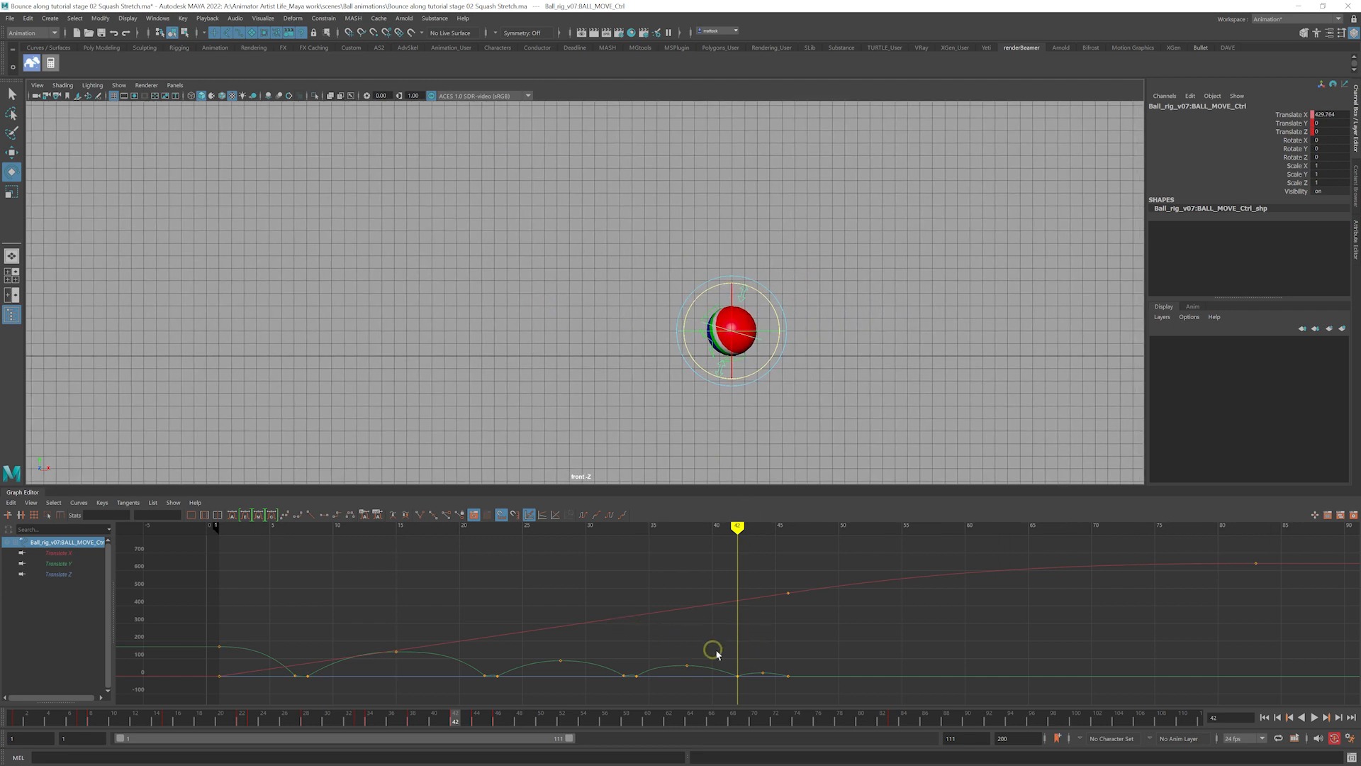
pyautogui.scroll(4, 685, 619)
pyautogui.keyDown('alt'); pyautogui.moveTo(688, 617); pyautogui.dragTo(721, 568, button='middle'); pyautogui.keyUp('alt')
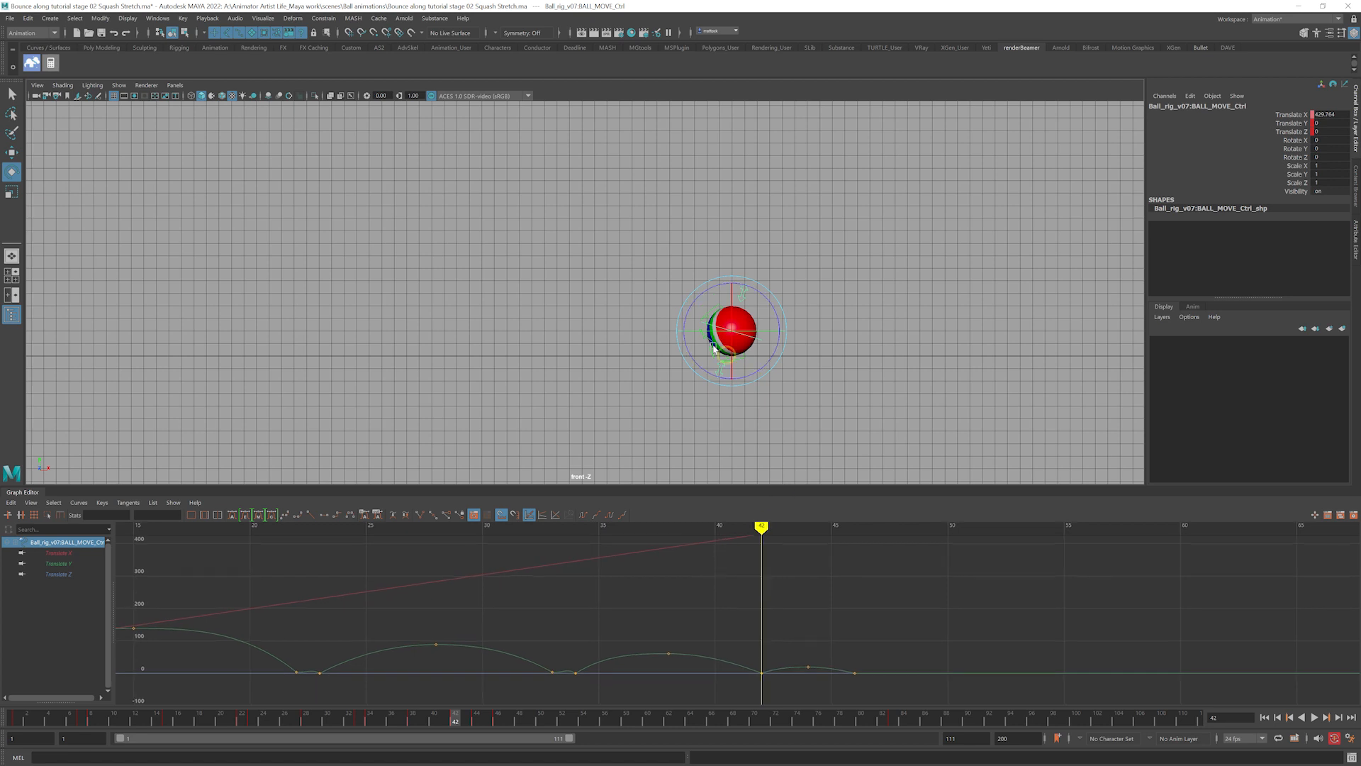
pyautogui.moveTo(634, 225); pyautogui.dragTo(800, 406)
pyautogui.scroll(-2, 980, 586)
pyautogui.scroll(1, 992, 587)
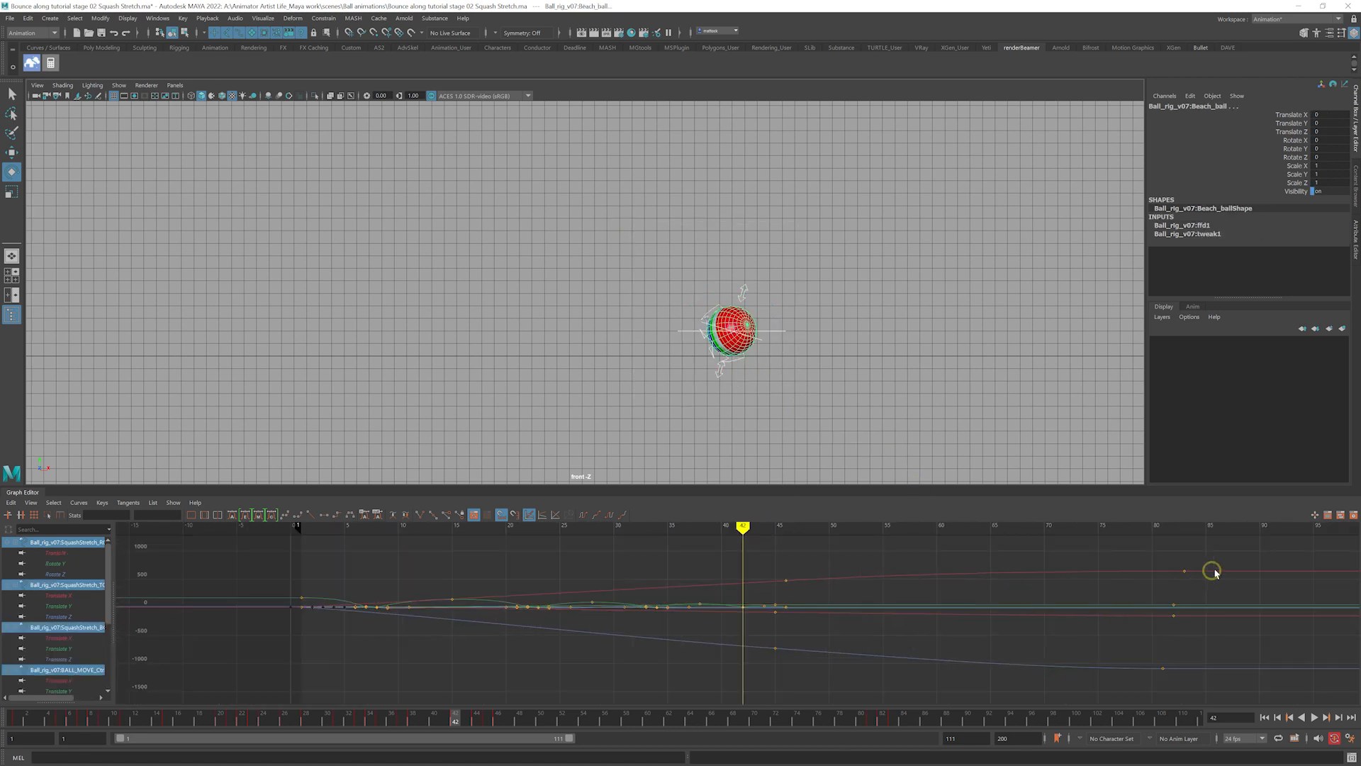
pyautogui.moveTo(1264, 550); pyautogui.dragTo(738, 684)
pyautogui.scroll(3, 697, 620)
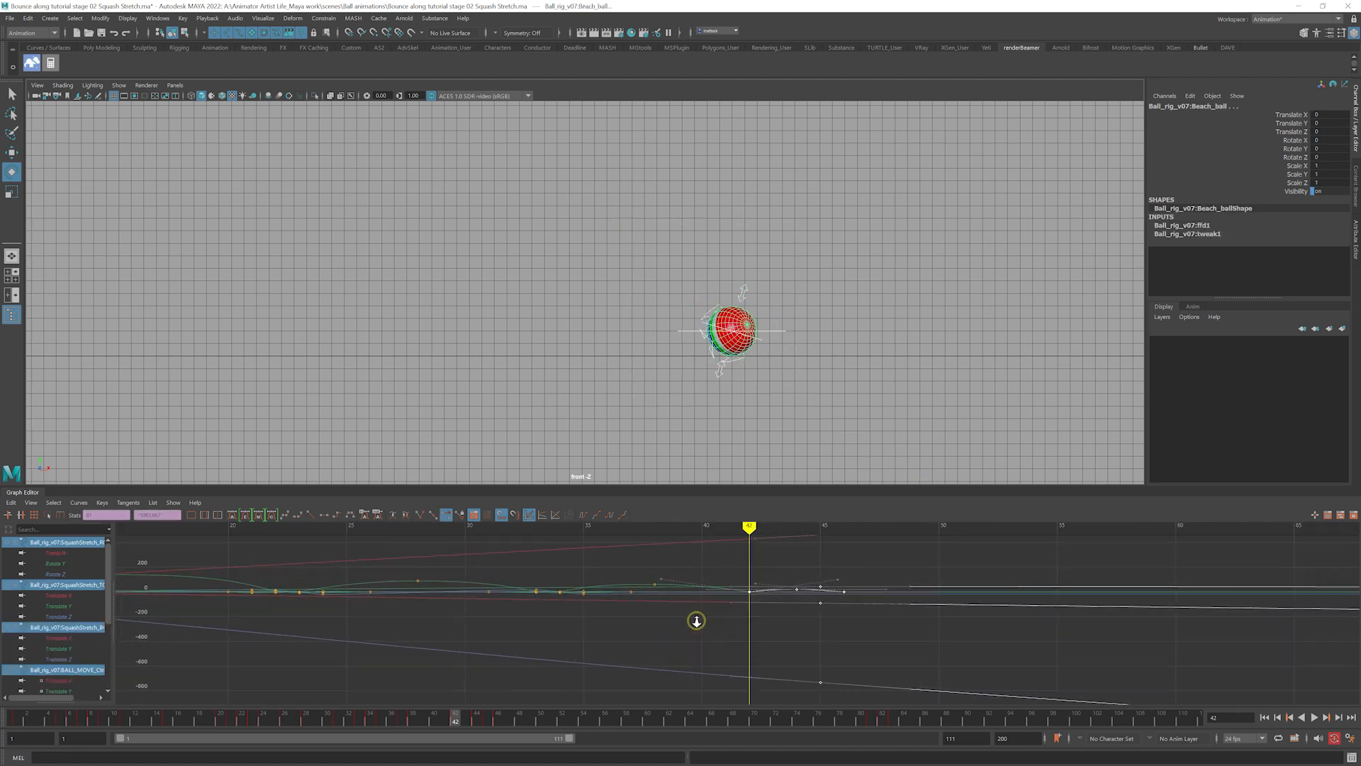
pyautogui.moveTo(110, 514); pyautogui.dragTo(76, 514)
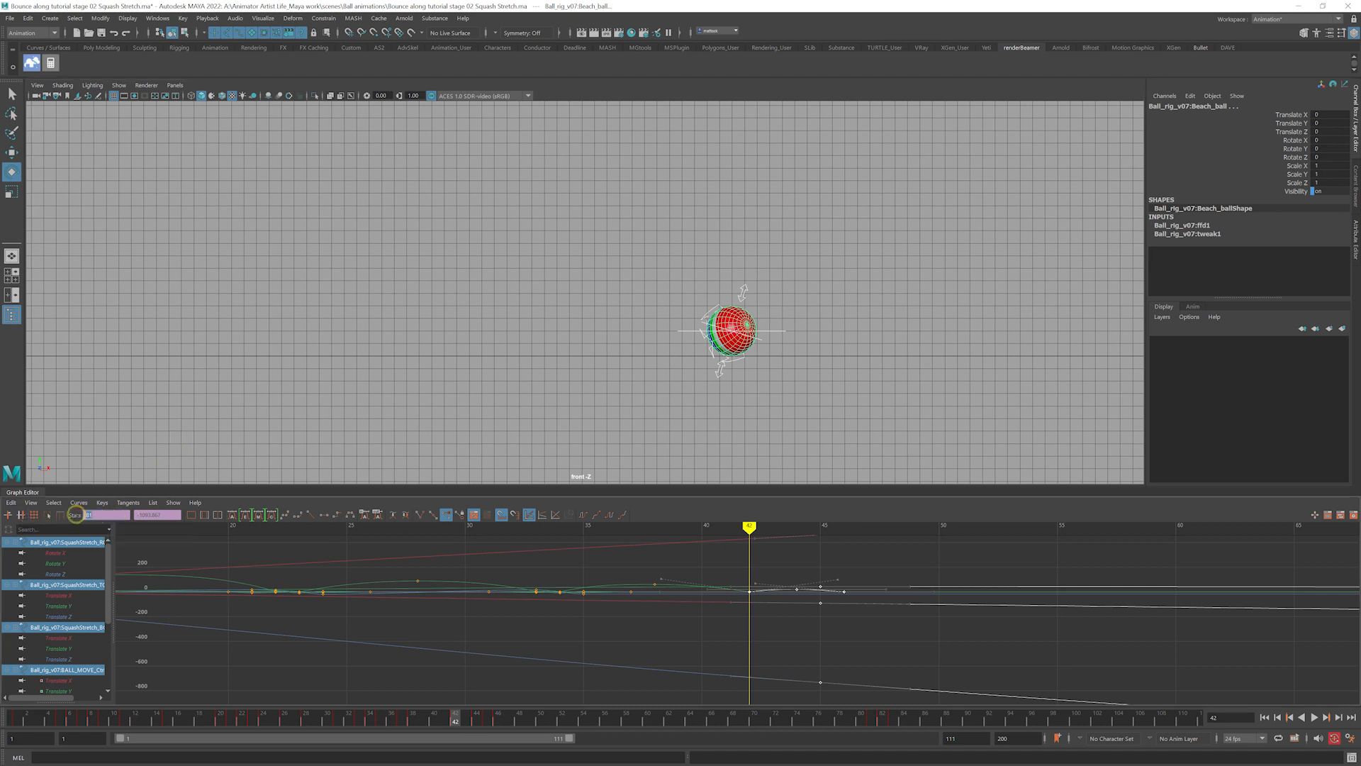
pyautogui.press('Return')
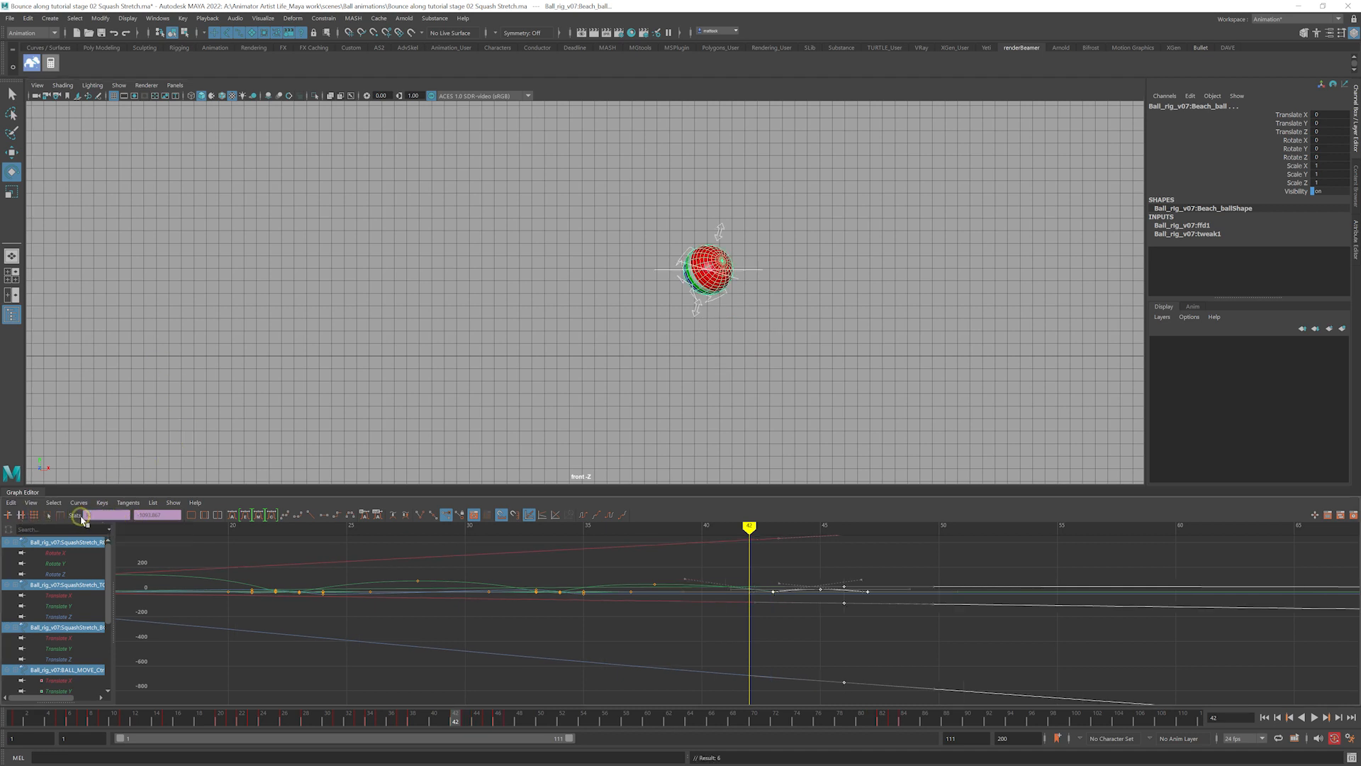
# Carry BALL_MOVE_Ctrl's ground contact from frame 43 back to frame 42 and key only its Translate Y at 0 there
pyautogui.click(769, 258)
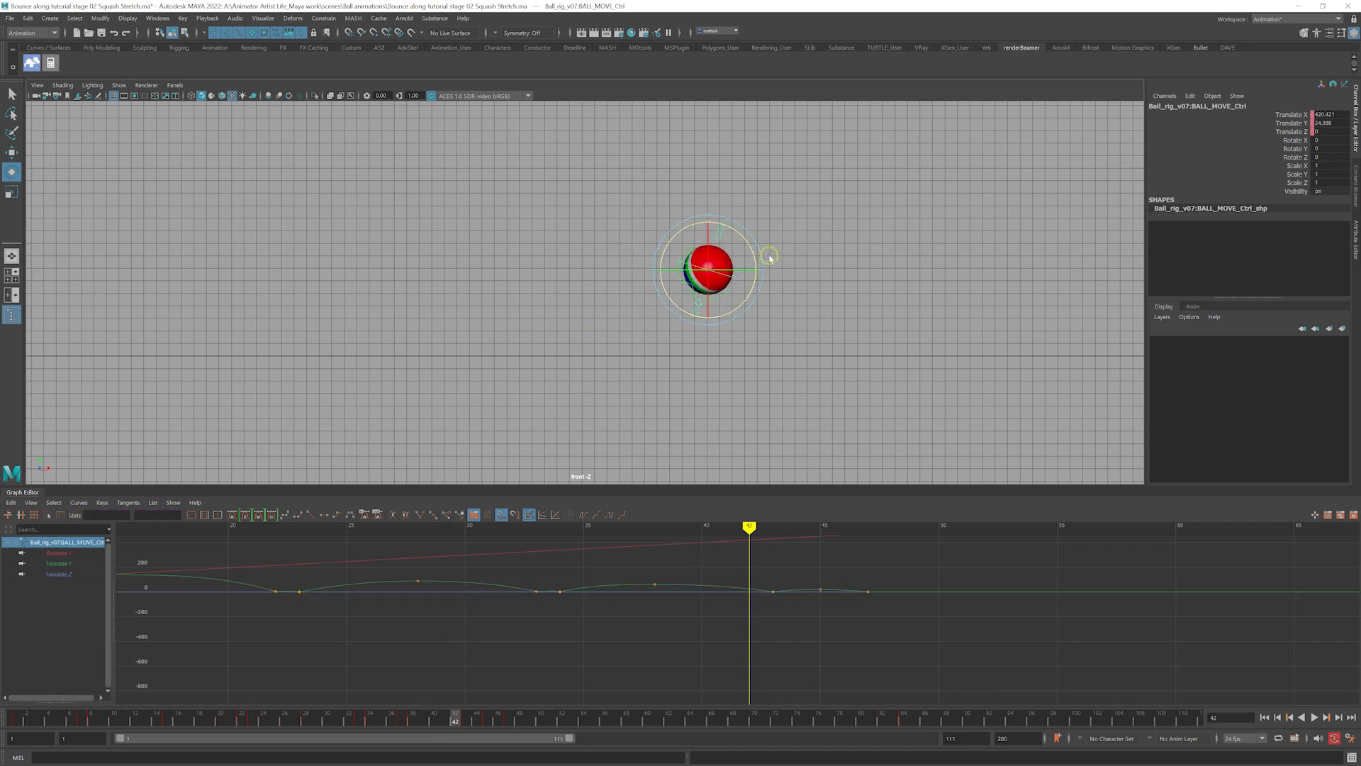
pyautogui.moveTo(453, 719)
pyautogui.mouseDown()
pyautogui.moveTo(466, 724)
pyautogui.moveTo(453, 717)
pyautogui.mouseUp()
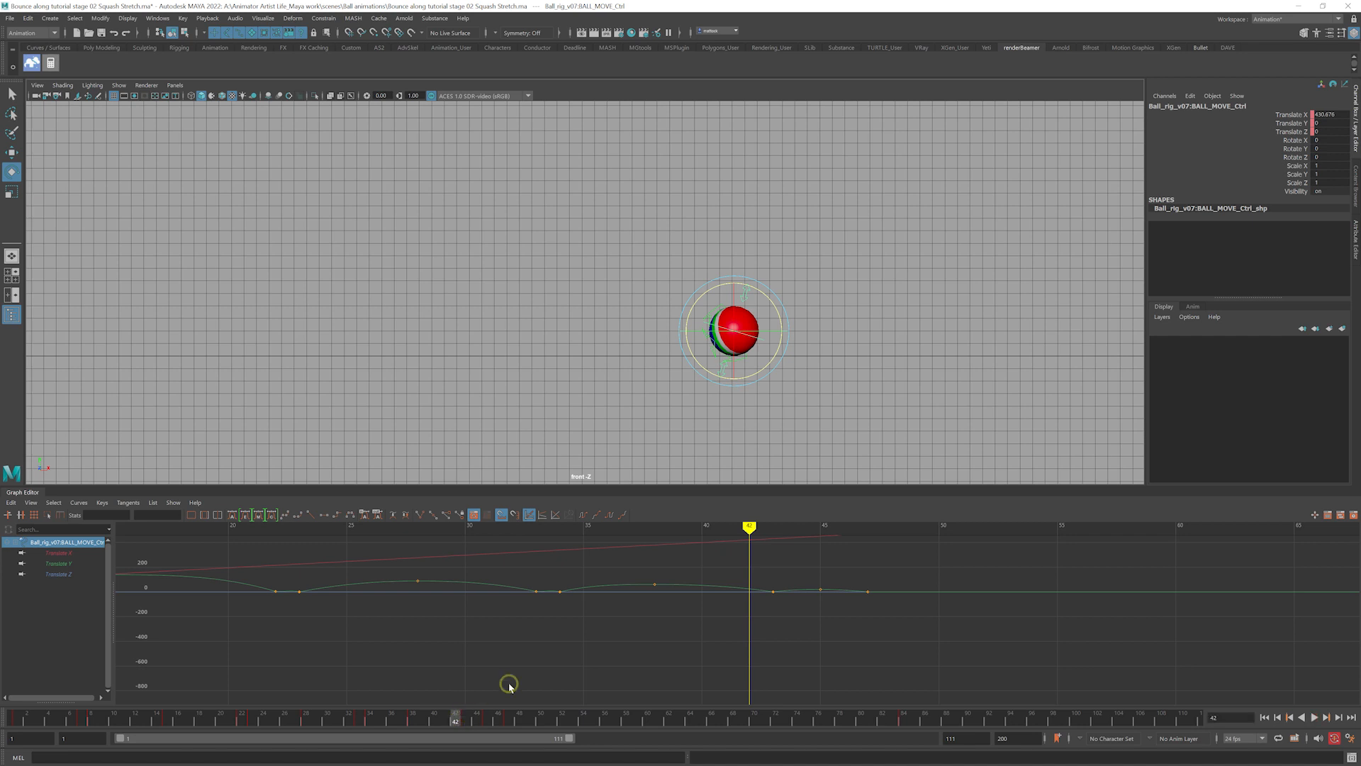
pyautogui.click(1292, 126)
pyautogui.rightClick(1293, 125)
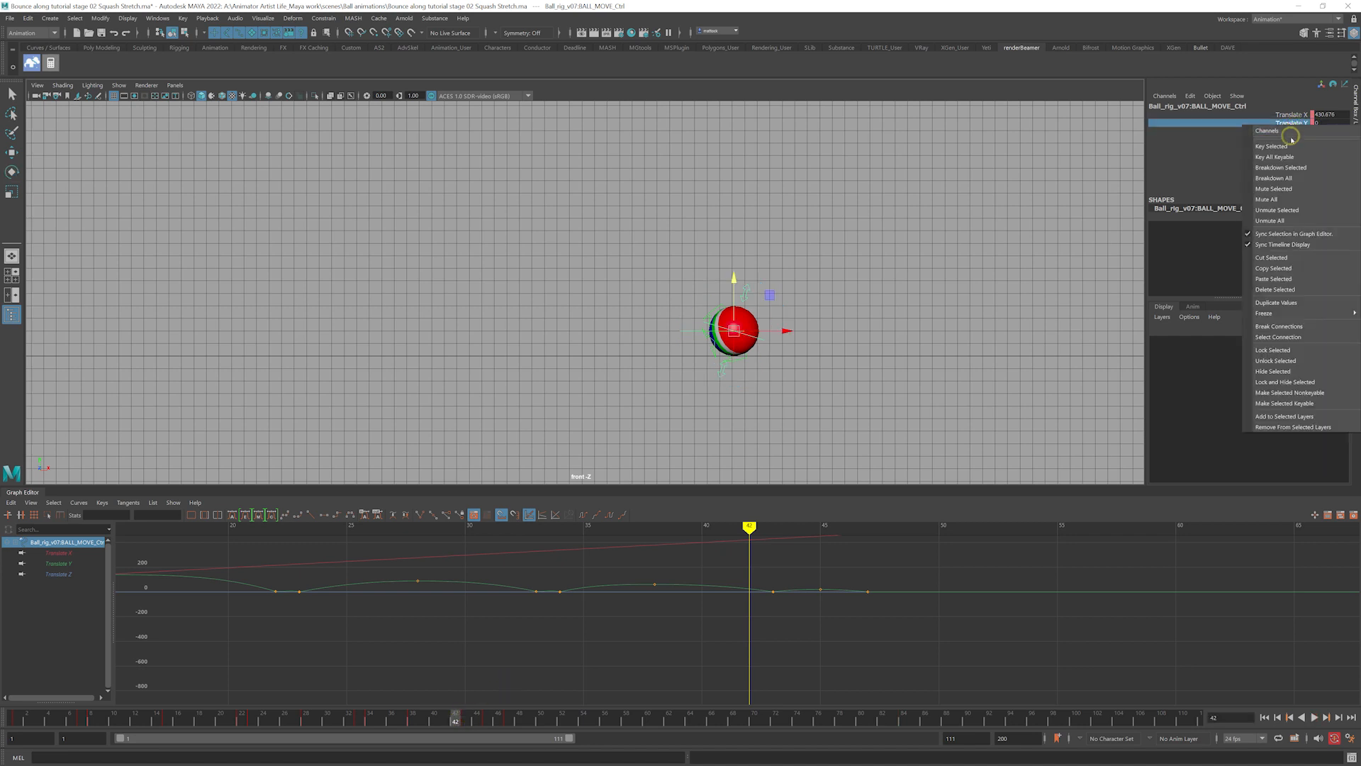
pyautogui.click(1291, 145)
# Isolate BALL_MOVE_Ctrl's Translate Y curve and steepen the incoming tangent of the frame 42 key for a sharp landing
pyautogui.keyDown('alt'); pyautogui.keyDown('shift'); pyautogui.moveTo(742, 596); pyautogui.dragTo(636, 587, button='right'); pyautogui.keyUp('shift'); pyautogui.keyUp('alt')
pyautogui.click(99, 563)
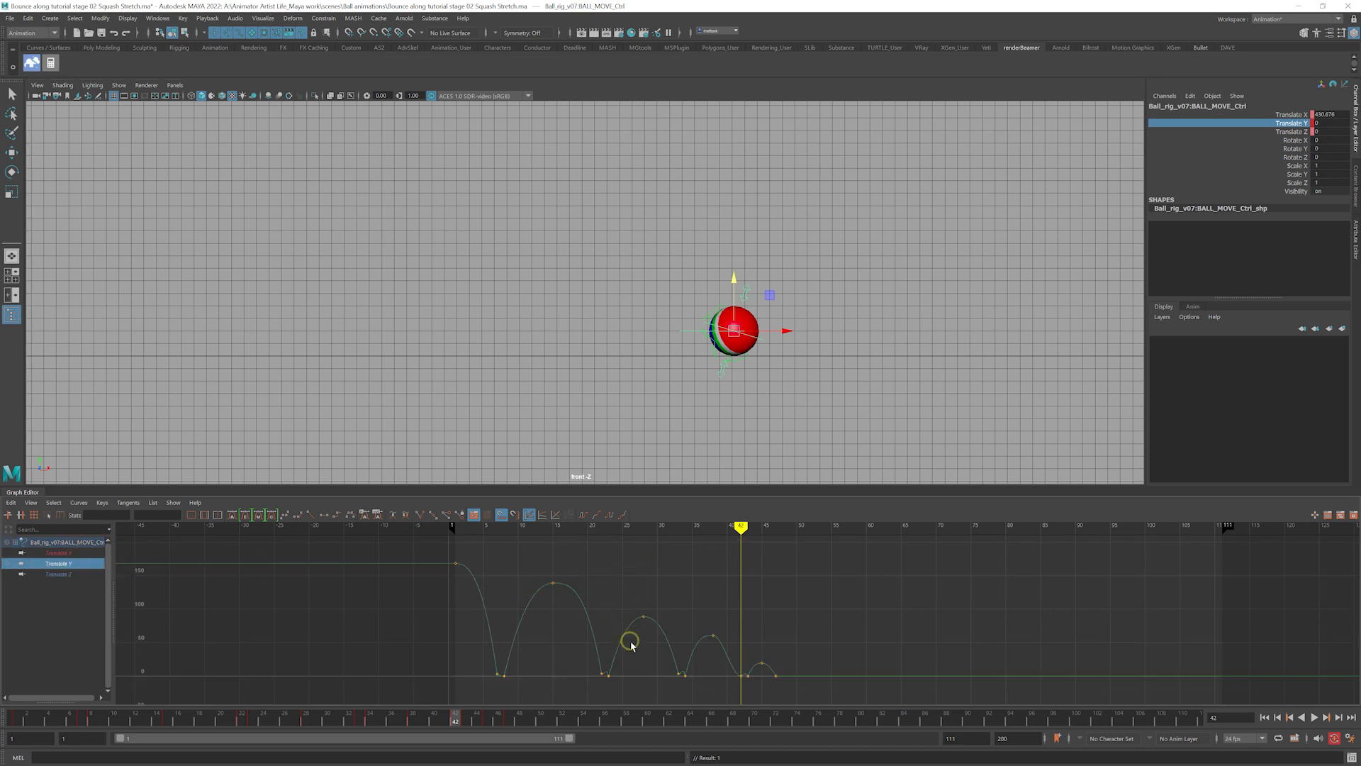
pyautogui.keyDown('alt'); pyautogui.moveTo(692, 651); pyautogui.dragTo(653, 623, button='middle'); pyautogui.keyUp('alt')
pyautogui.keyDown('alt'); pyautogui.moveTo(608, 614); pyautogui.dragTo(660, 633, button='right'); pyautogui.keyUp('alt')
pyautogui.keyDown('alt'); pyautogui.moveTo(660, 633); pyautogui.dragTo(737, 578, button='middle'); pyautogui.keyUp('alt')
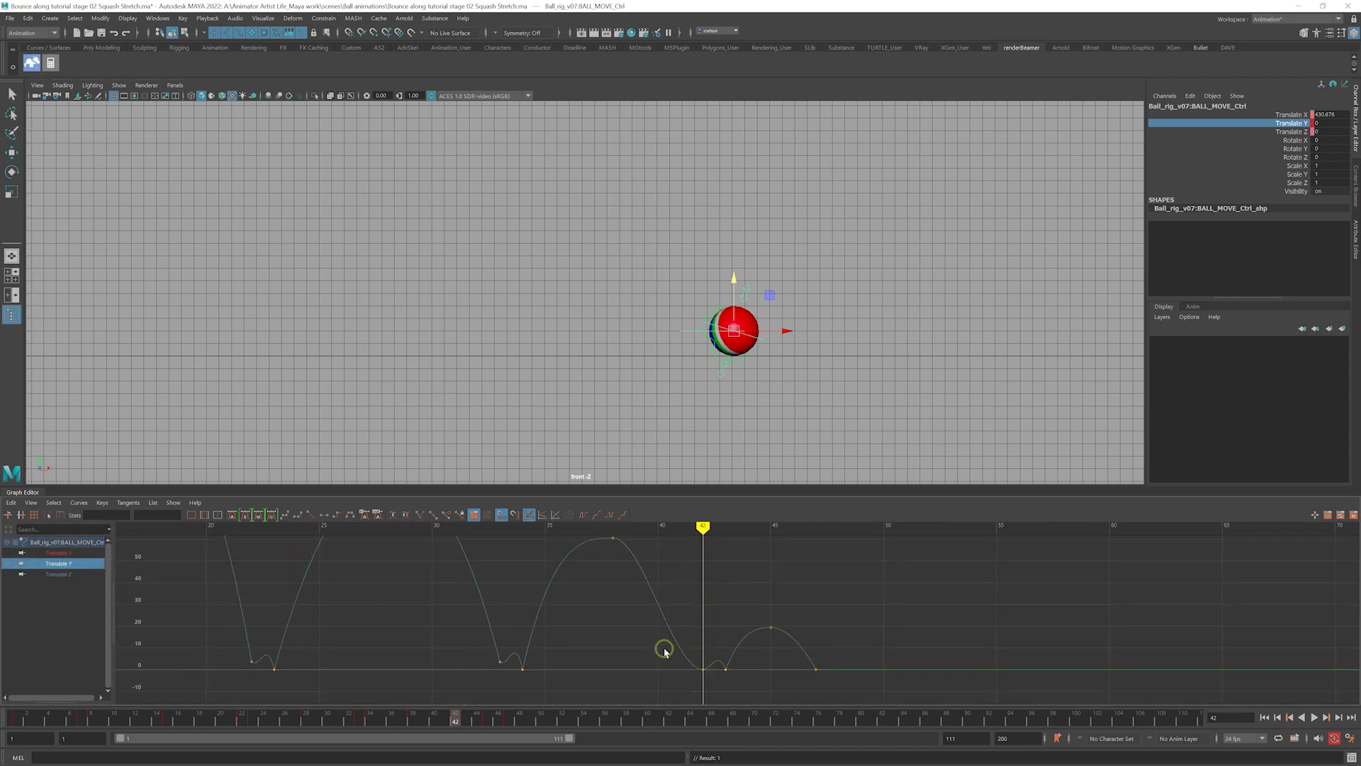
pyautogui.moveTo(663, 651); pyautogui.dragTo(703, 681)
pyautogui.moveTo(601, 649); pyautogui.dragTo(637, 675)
pyautogui.moveTo(629, 663); pyautogui.dragTo(706, 624, button='middle')
pyautogui.keyDown('alt'); pyautogui.moveTo(647, 593); pyautogui.dragTo(665, 602, button='middle'); pyautogui.keyUp('alt')
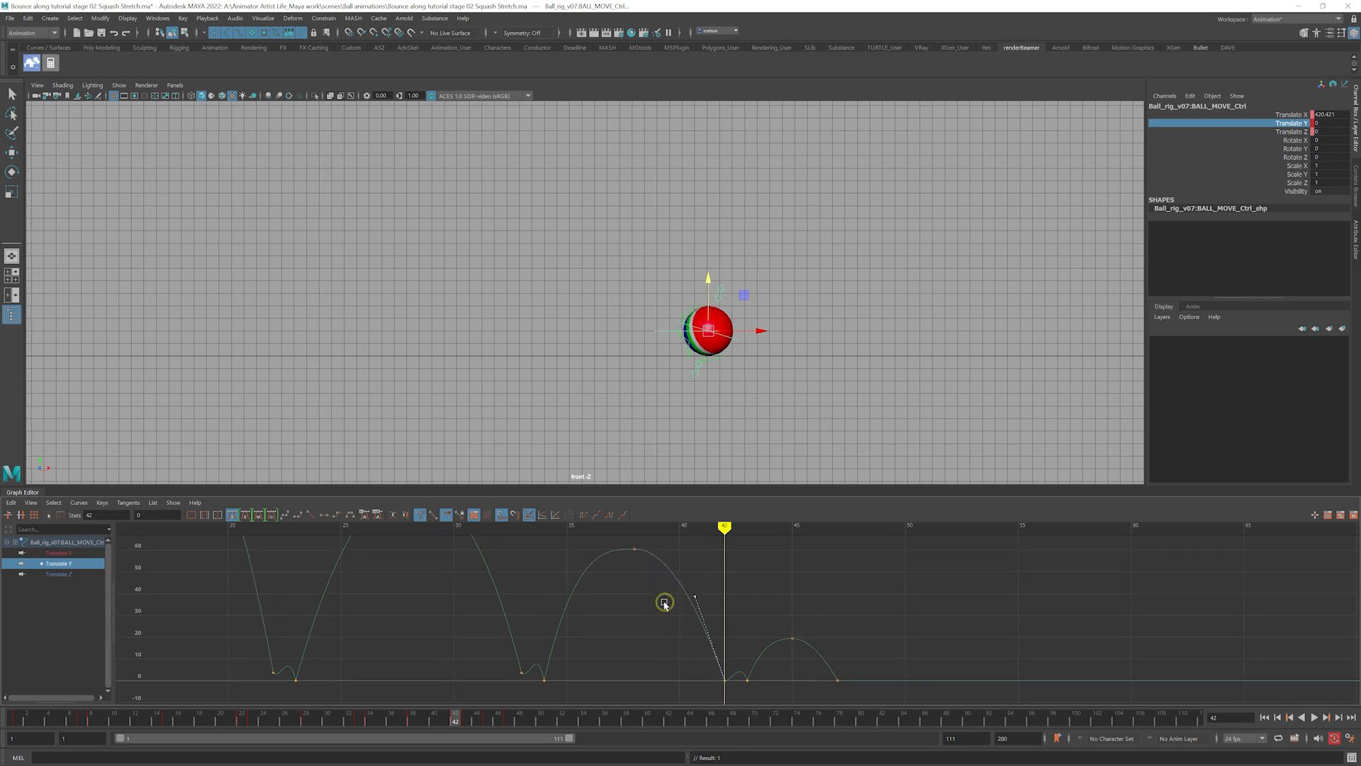
# Lower the incoming tangent handle of the Translate Y key at frame 43 to flatten the bump between the two contact keys
pyautogui.keyDown('alt'); pyautogui.moveTo(716, 648); pyautogui.dragTo(705, 604, button='middle'); pyautogui.keyUp('alt')
pyautogui.moveTo(753, 629); pyautogui.dragTo(729, 649)
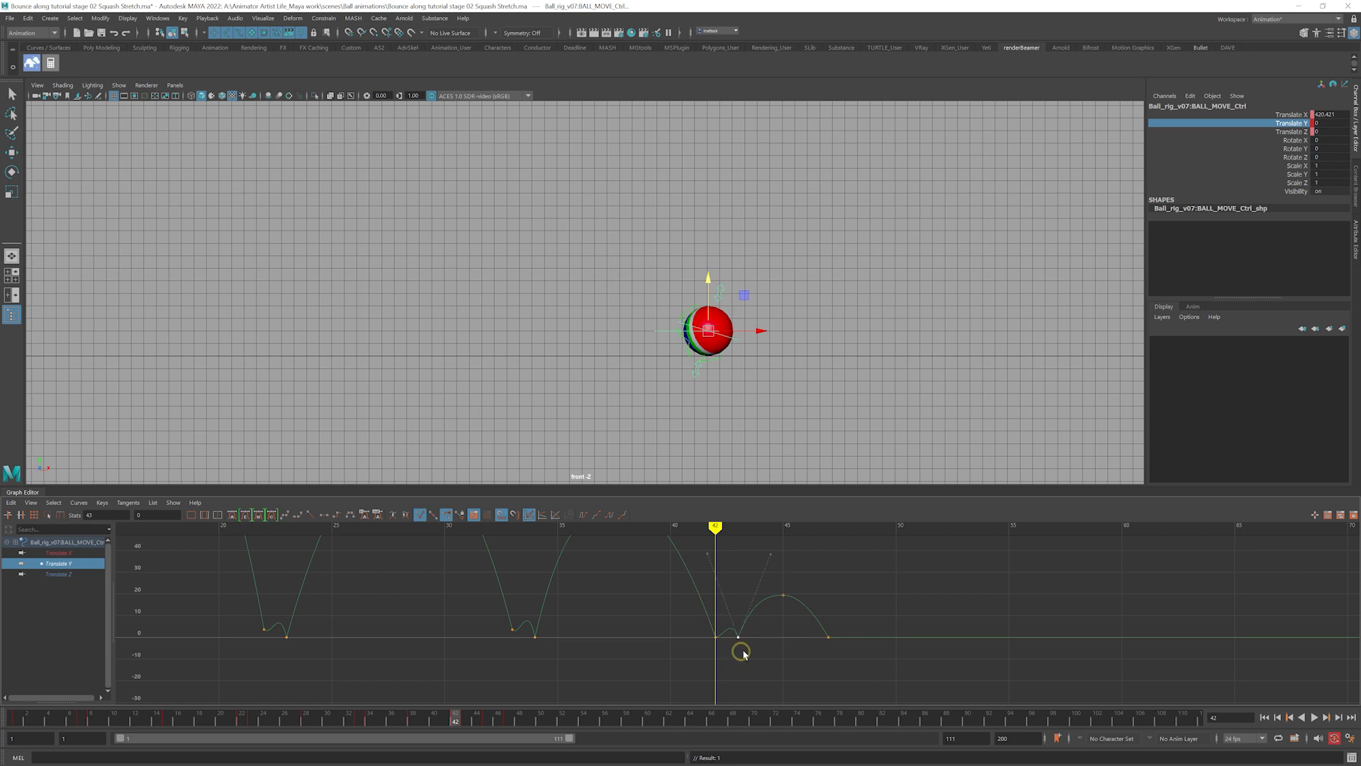
pyautogui.moveTo(707, 565); pyautogui.dragTo(687, 631, button='middle')
pyautogui.keyDown('alt'); pyautogui.moveTo(590, 603); pyautogui.dragTo(572, 621, button='middle'); pyautogui.keyUp('alt')
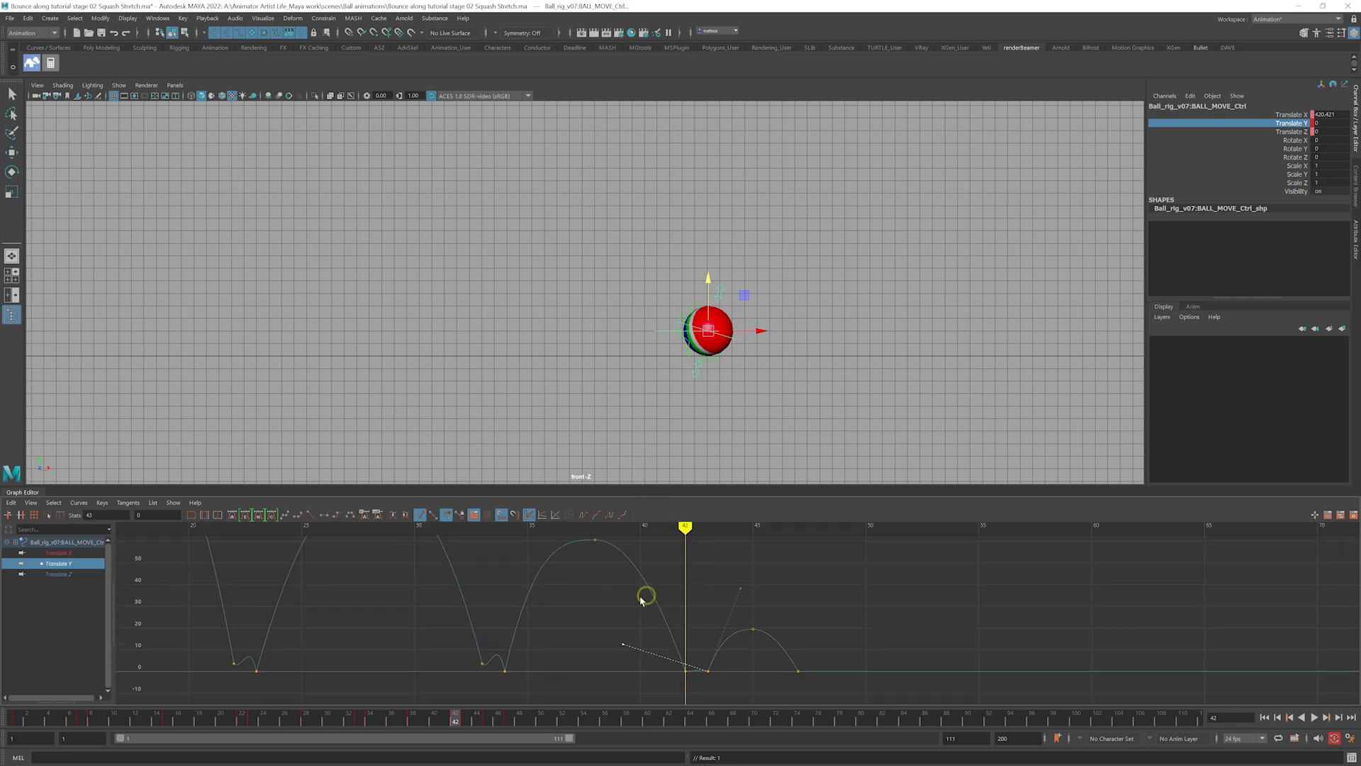
# Key the TOP and BOTTOM squash and stretch controls at their round pose around the fourth contact, on frames 41 to 44
pyautogui.moveTo(457, 716)
pyautogui.mouseDown()
pyautogui.moveTo(291, 717)
pyautogui.moveTo(480, 720)
pyautogui.moveTo(450, 720)
pyautogui.moveTo(465, 729)
pyautogui.mouseUp()
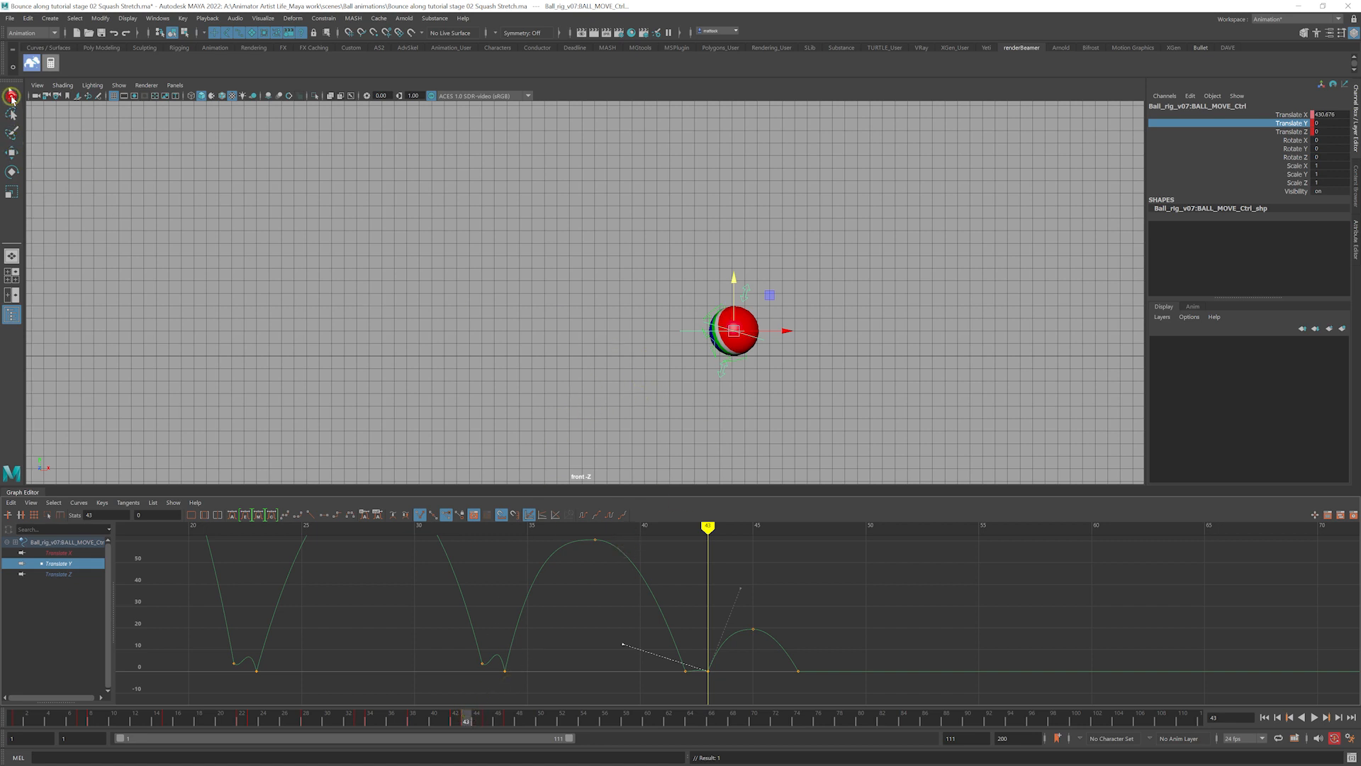
pyautogui.click(12, 94)
pyautogui.click(717, 386)
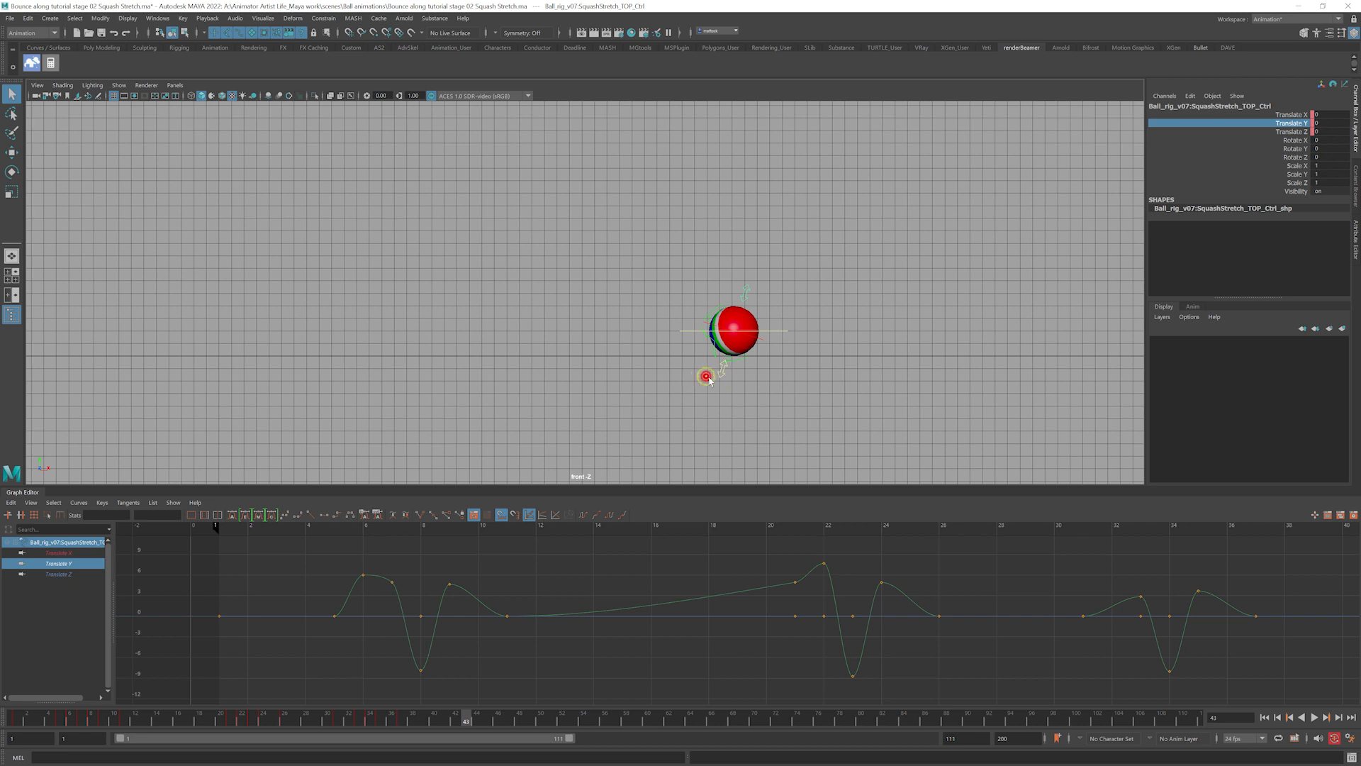
pyautogui.keyDown('shift'); pyautogui.moveTo(709, 379); pyautogui.dragTo(770, 352); pyautogui.keyUp('shift')
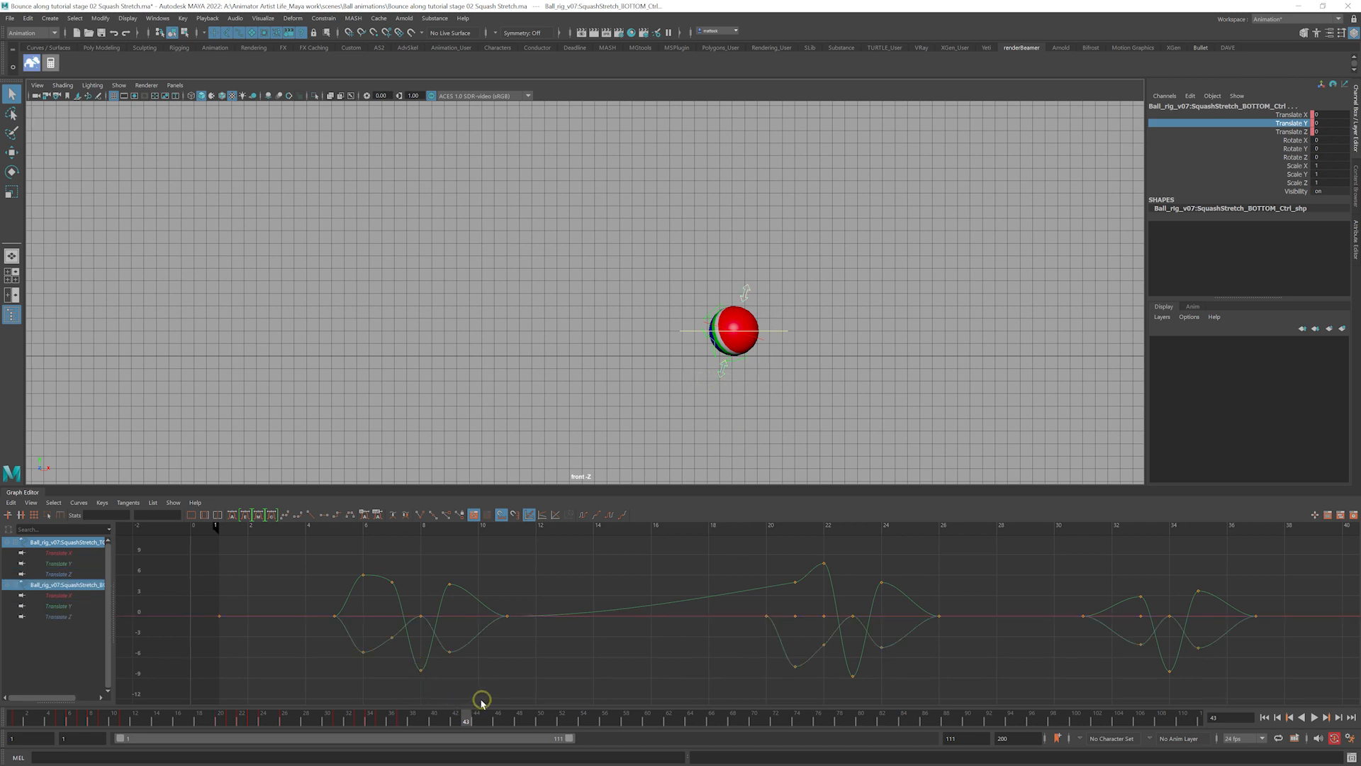
pyautogui.click(456, 714)
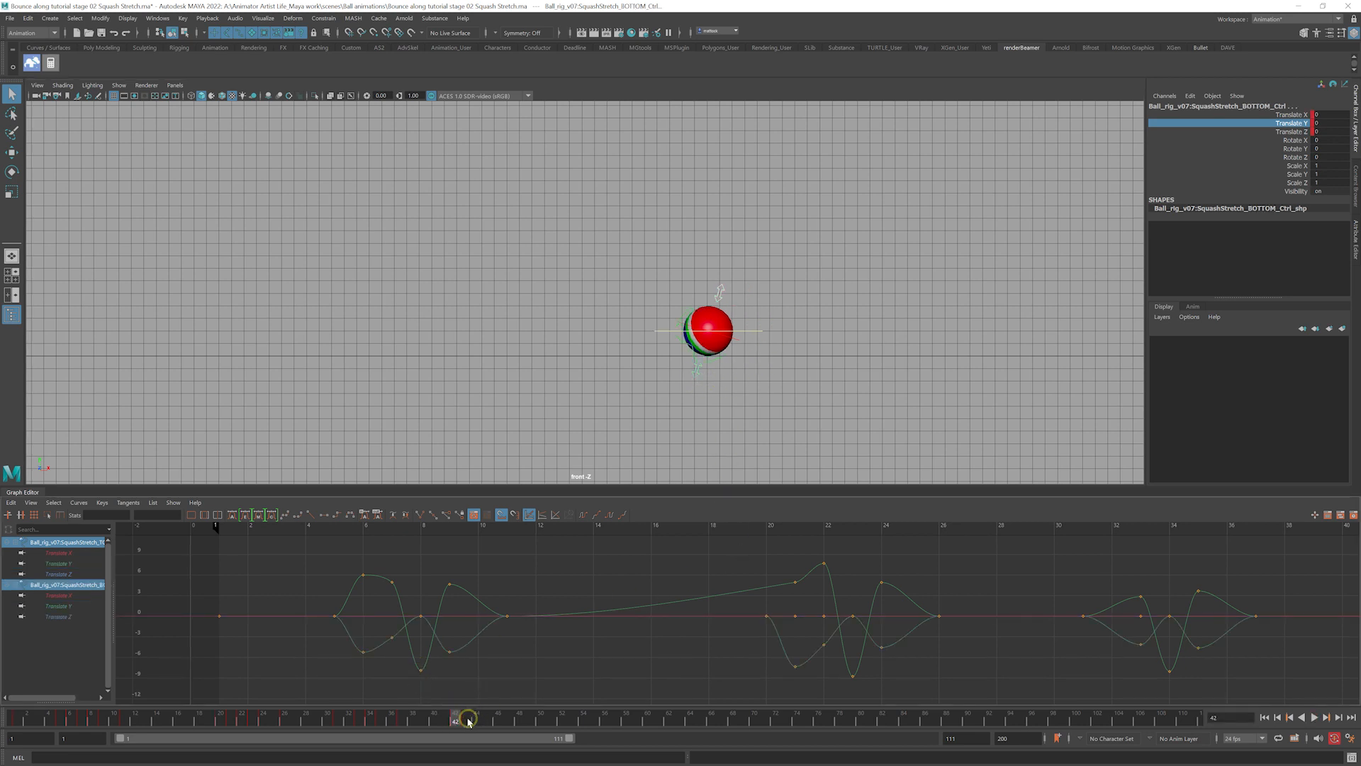
pyautogui.click(467, 718)
pyautogui.click(478, 718)
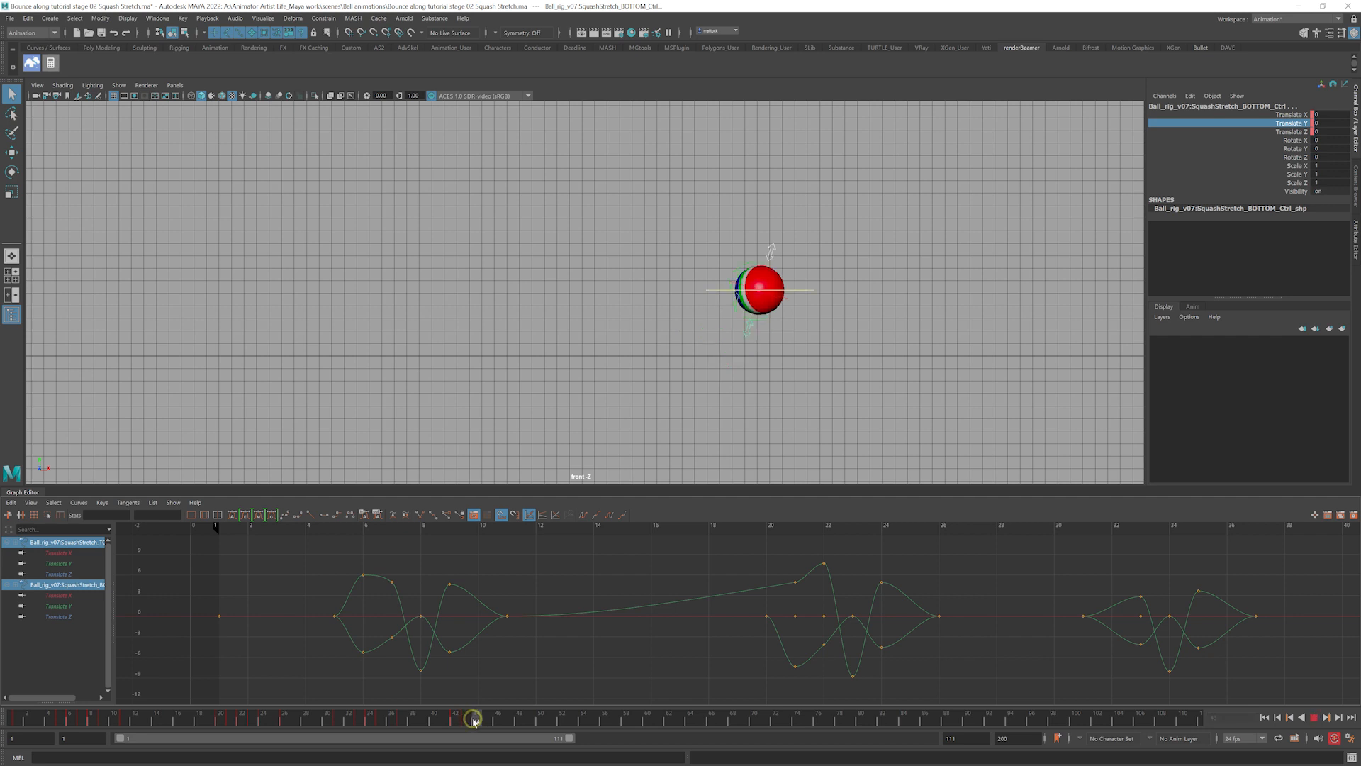
pyautogui.moveTo(483, 712)
pyautogui.mouseDown()
pyautogui.moveTo(445, 724)
pyautogui.moveTo(466, 722)
pyautogui.mouseUp()
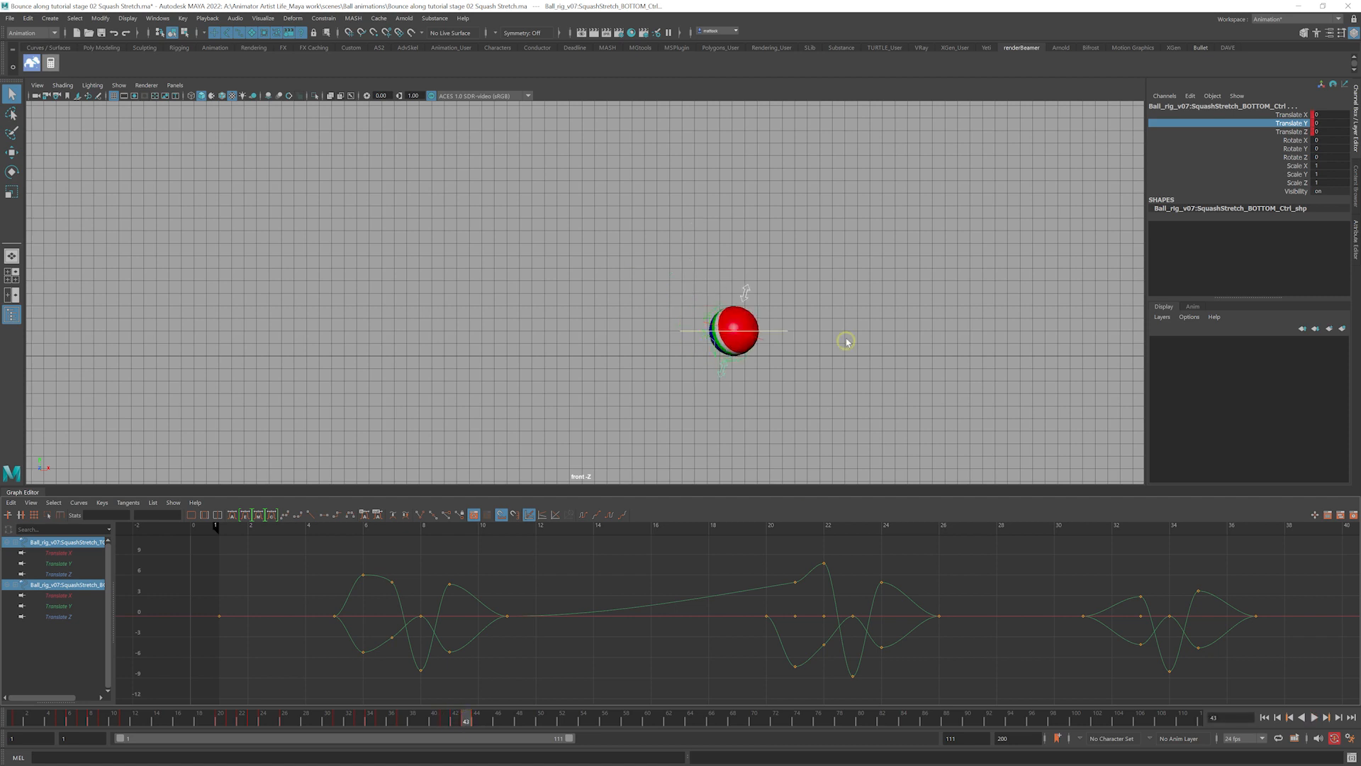
# Set Rotate X, Y and Z of SquashStretch_ROTATION_Ctrl to 0 at frame 43
pyautogui.click(760, 276)
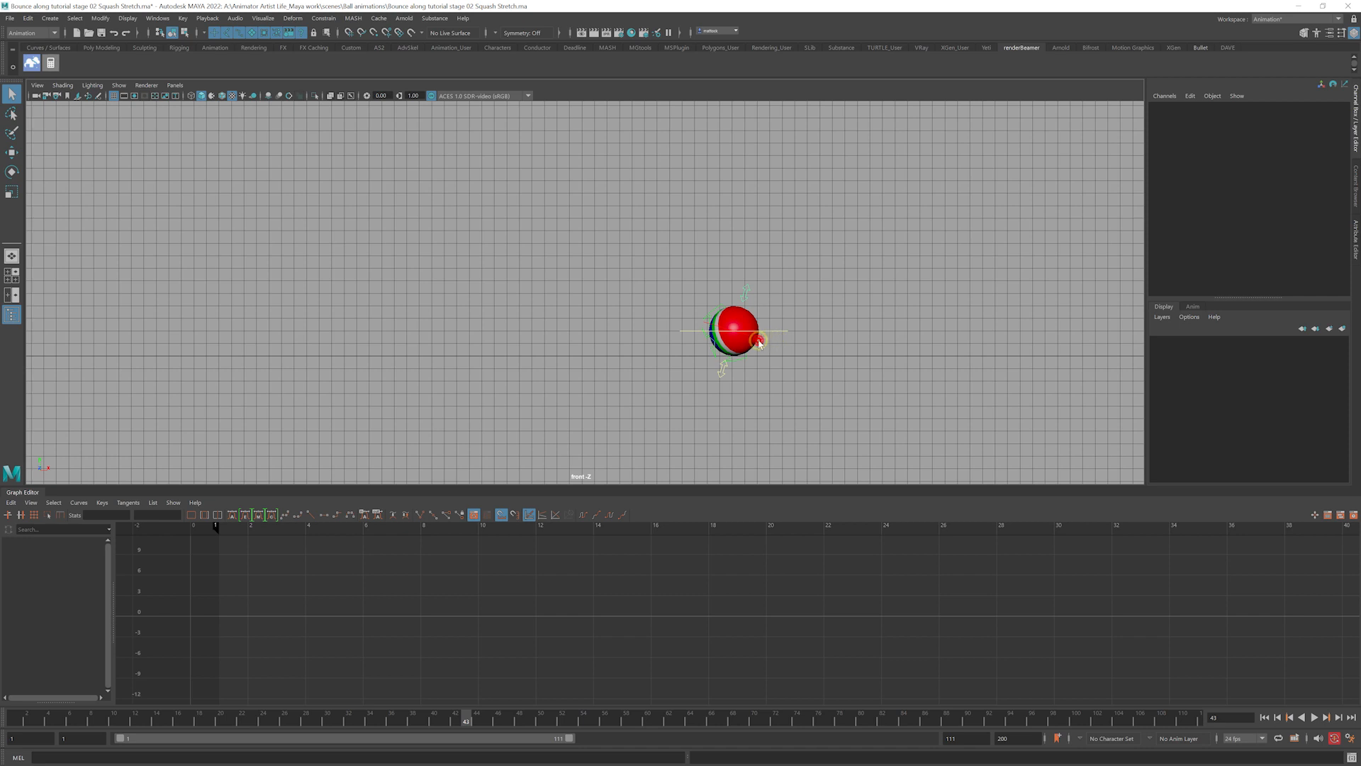
pyautogui.click(759, 343)
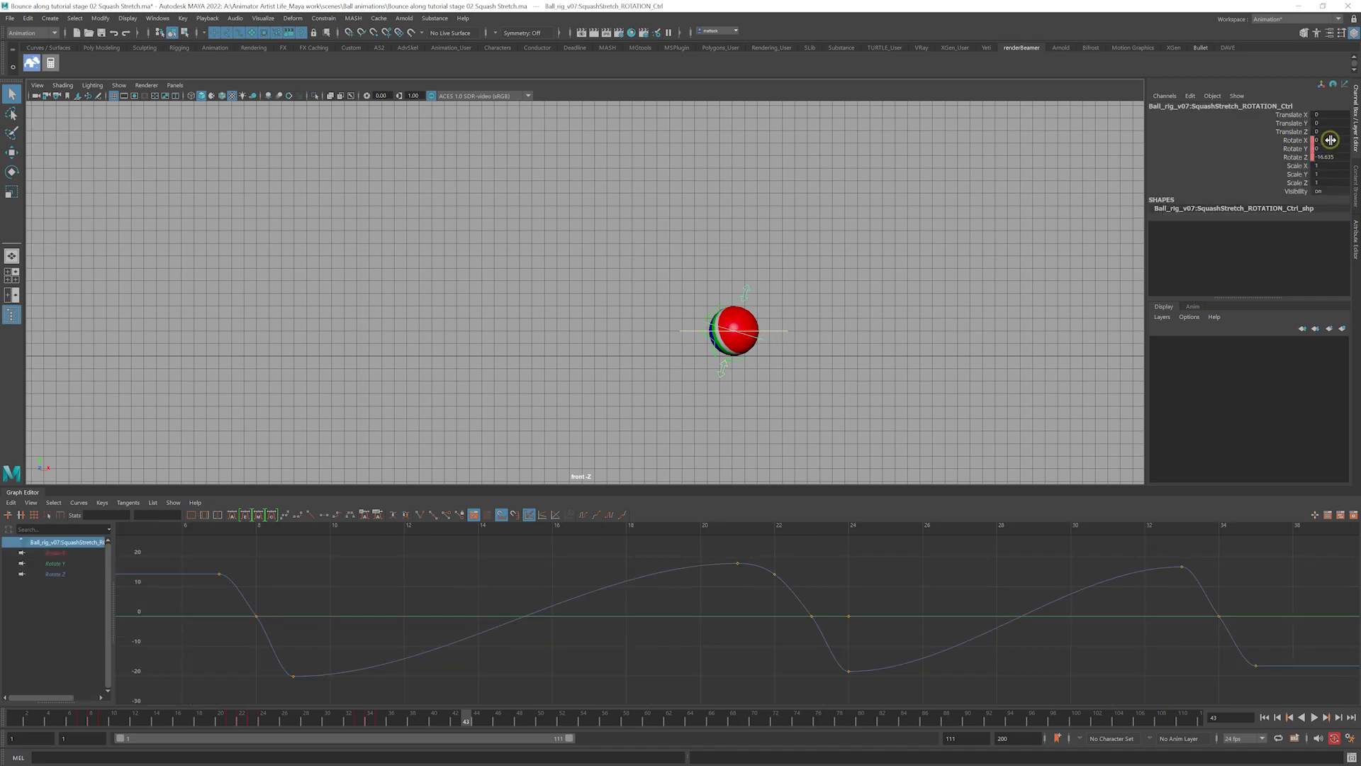
pyautogui.moveTo(1332, 140); pyautogui.dragTo(1334, 155)
pyautogui.write('0')
pyautogui.press('Return')
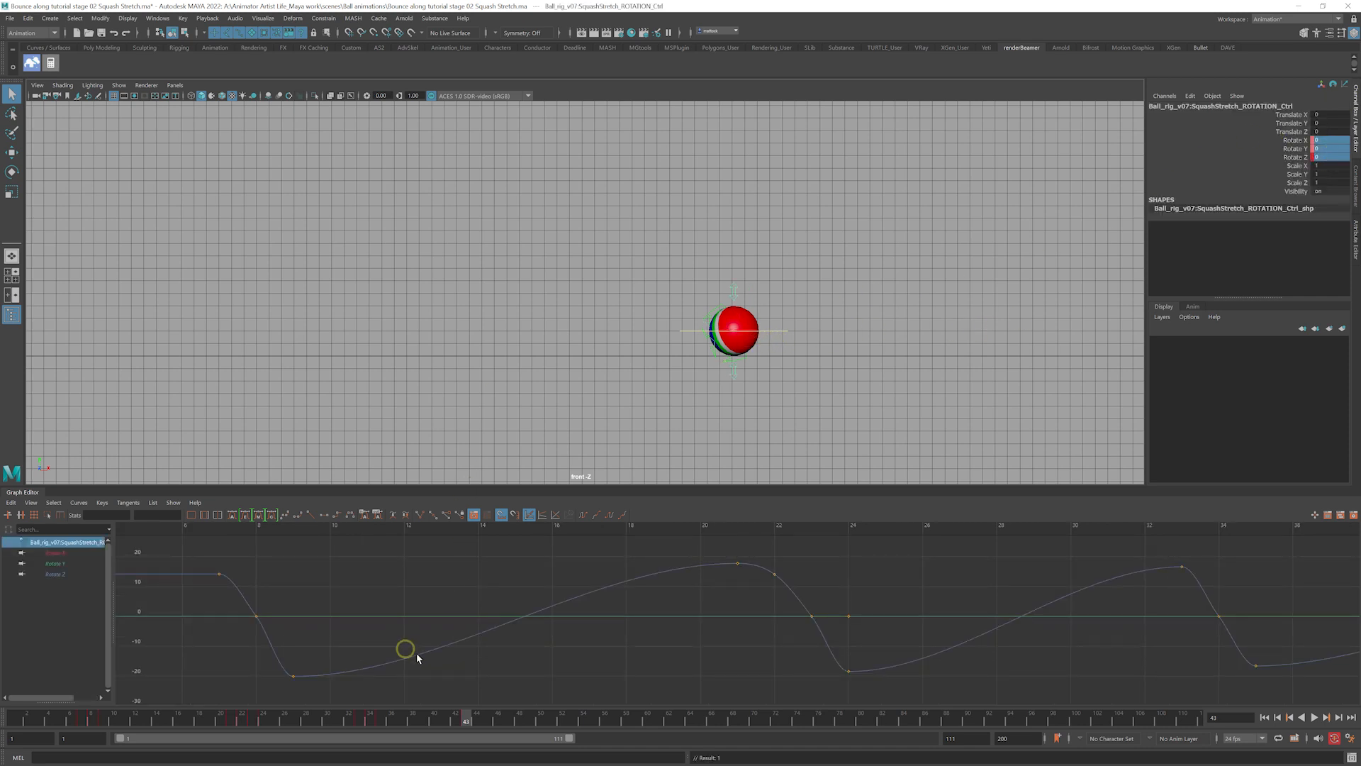
# Rotate SquashStretch_ROTATION_Ctrl to a Rotate Z of about -23 at frame 44 and tilt it the opposite way at frame 42
pyautogui.moveTo(470, 721); pyautogui.dragTo(473, 719)
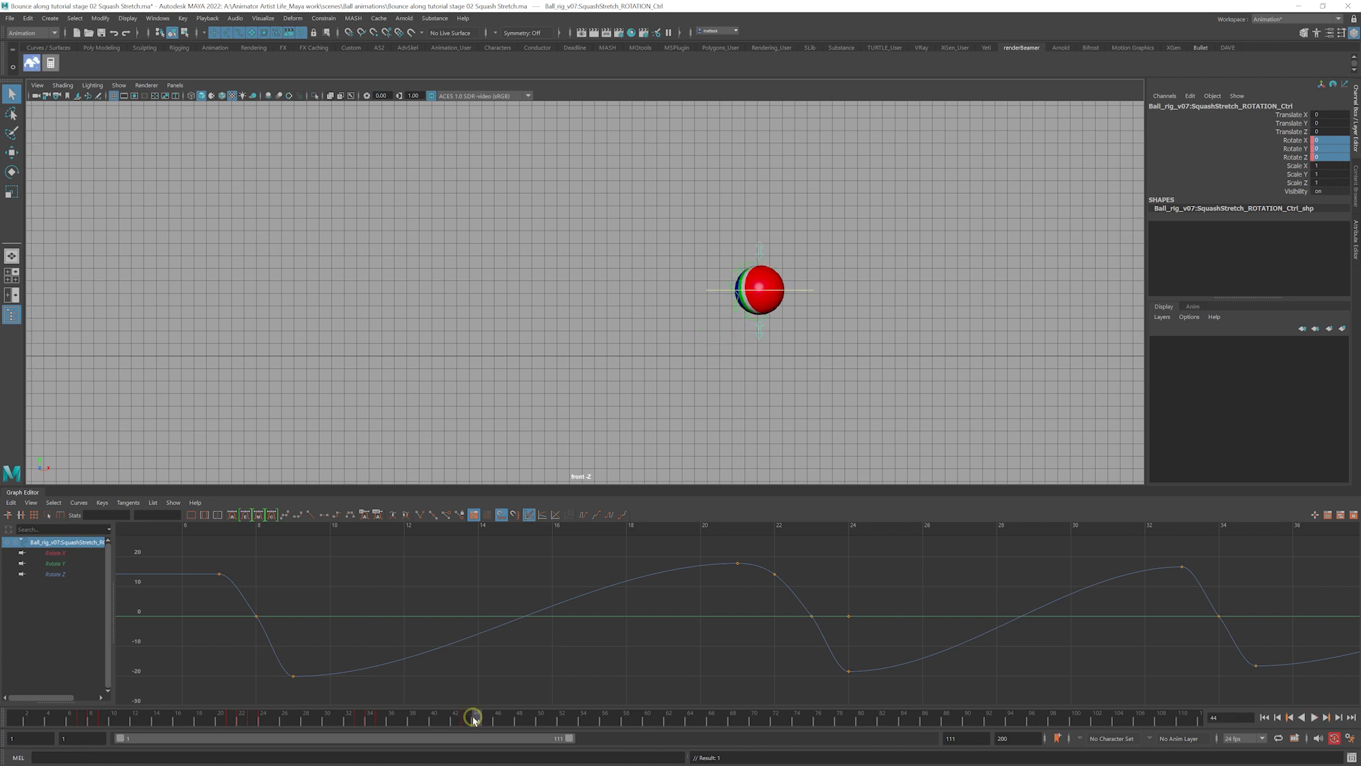
pyautogui.press('e')
pyautogui.moveTo(793, 261); pyautogui.dragTo(803, 278)
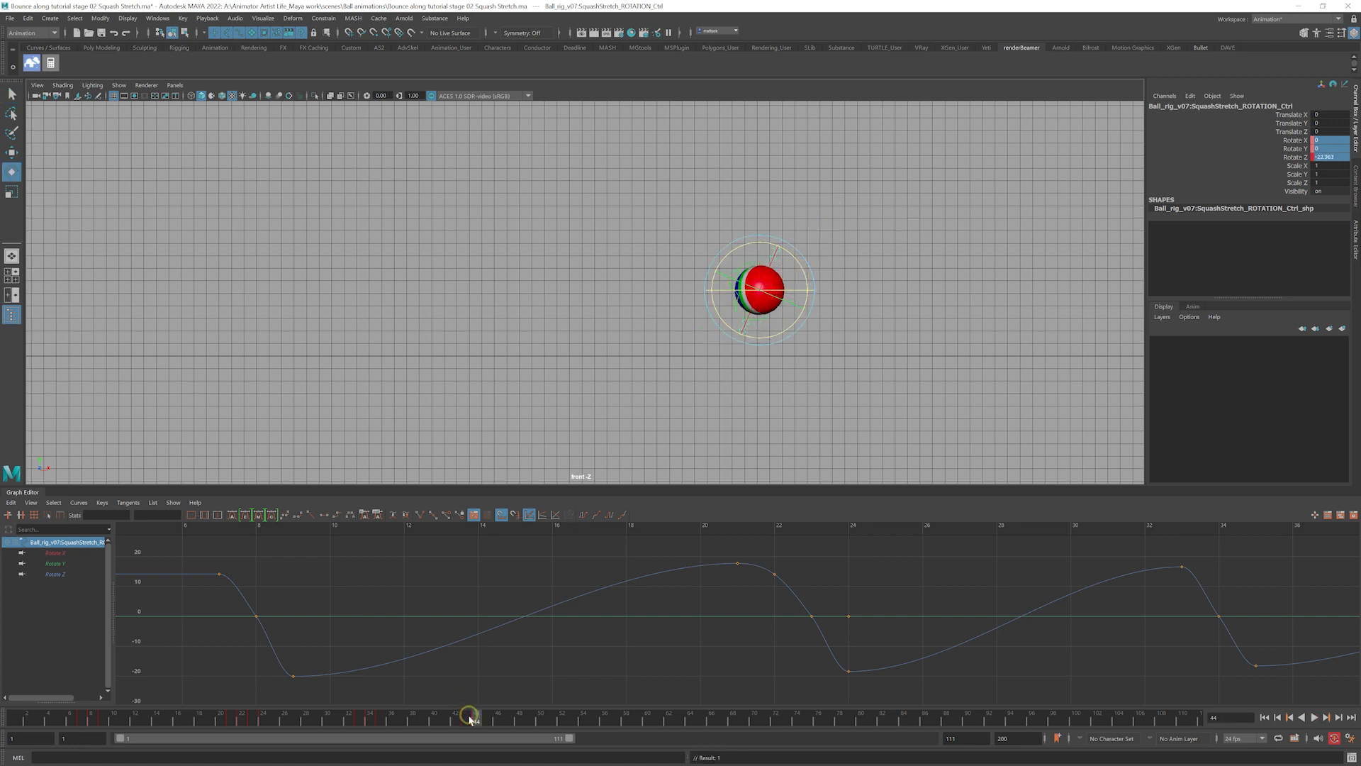
pyautogui.moveTo(470, 719); pyautogui.dragTo(448, 722)
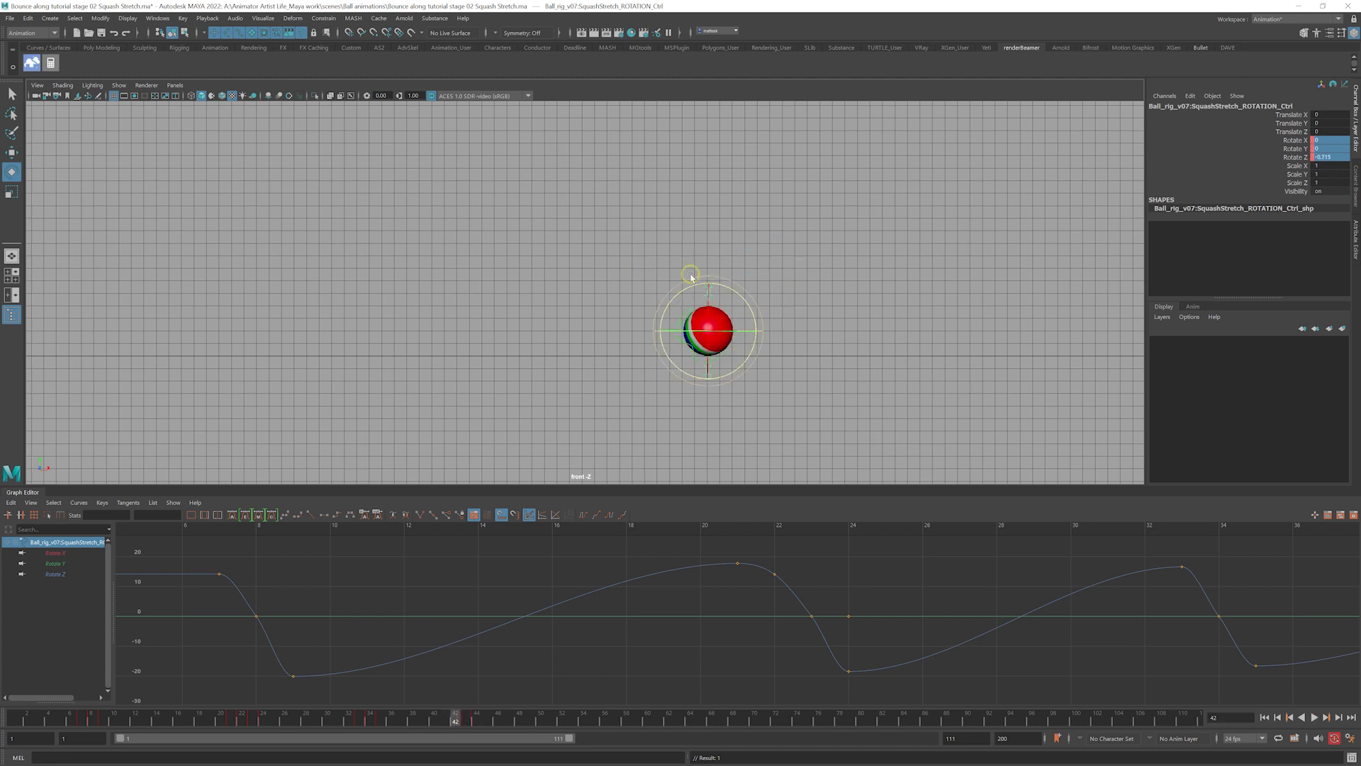
pyautogui.moveTo(691, 277); pyautogui.dragTo(672, 301)
# Stretch the tilted ball at frame 42 by raising SquashStretch_TOP_Ctrl and lowering SquashStretch_BOTTOM_Ctrl to a Translate Y of about -2.9
pyautogui.click(723, 269)
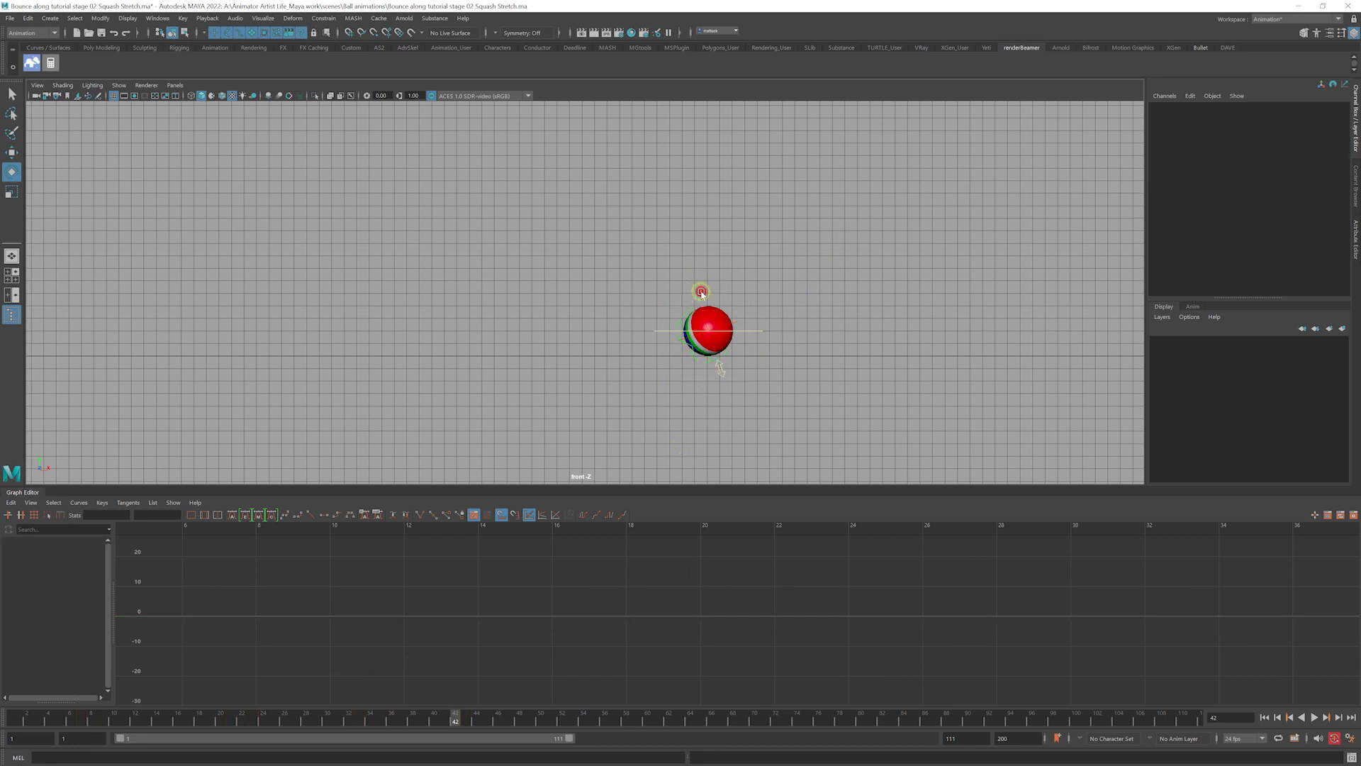
pyautogui.click(701, 292)
pyautogui.press('w')
pyautogui.moveTo(692, 266); pyautogui.dragTo(678, 236)
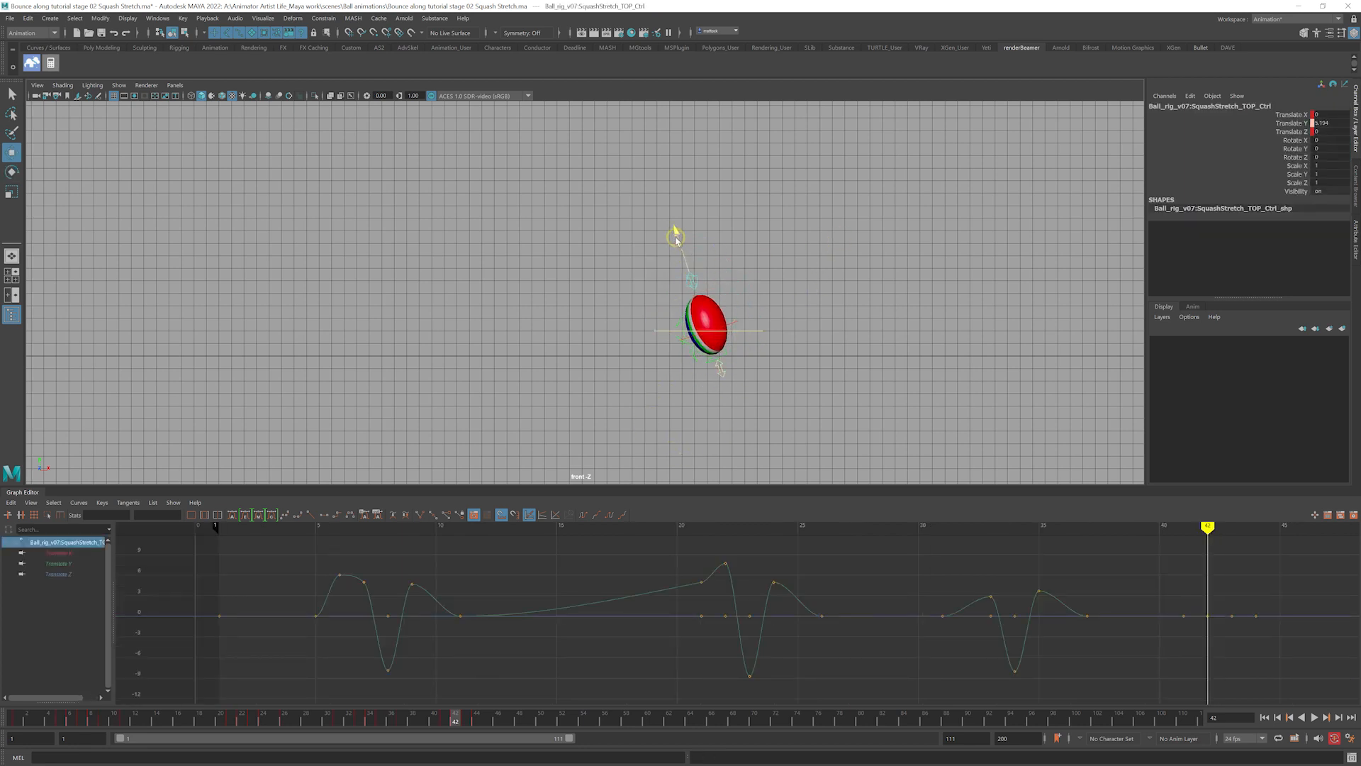
pyautogui.click(718, 321)
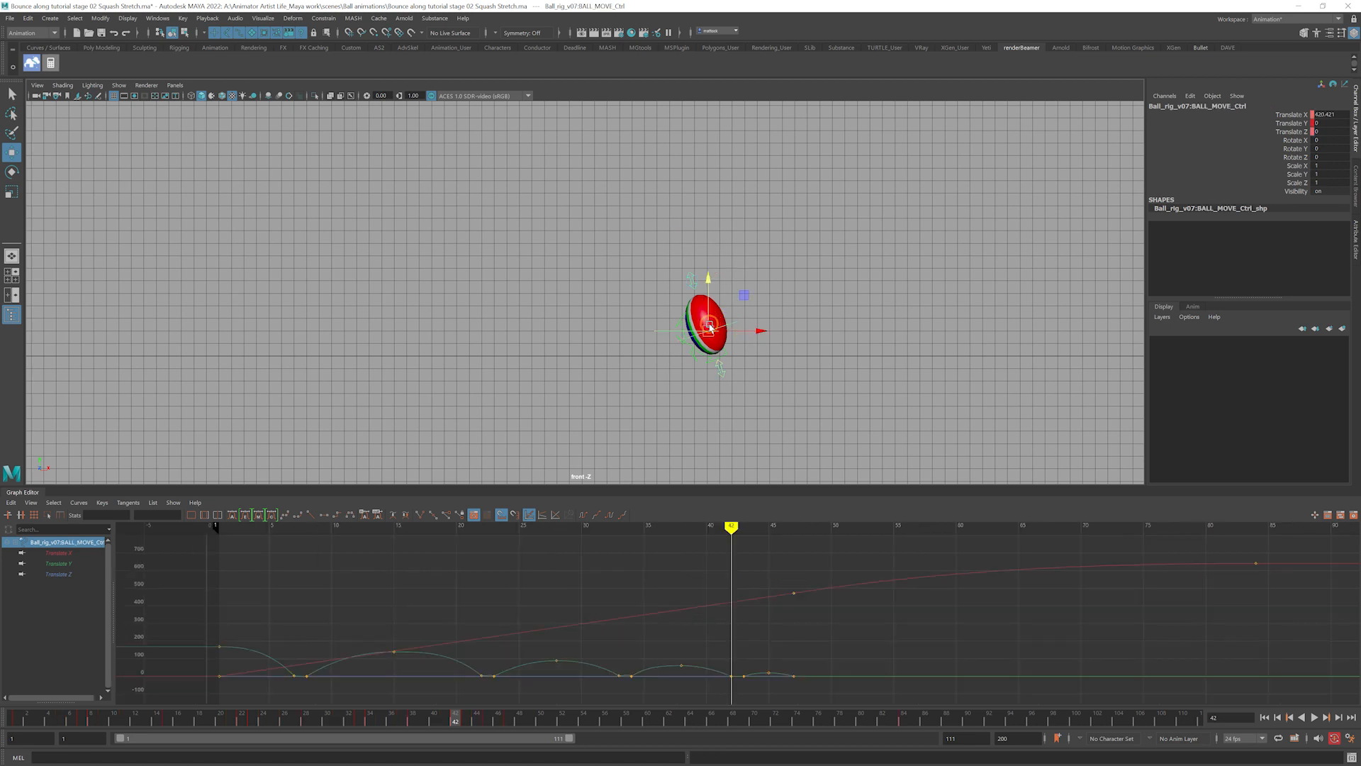
pyautogui.click(717, 369)
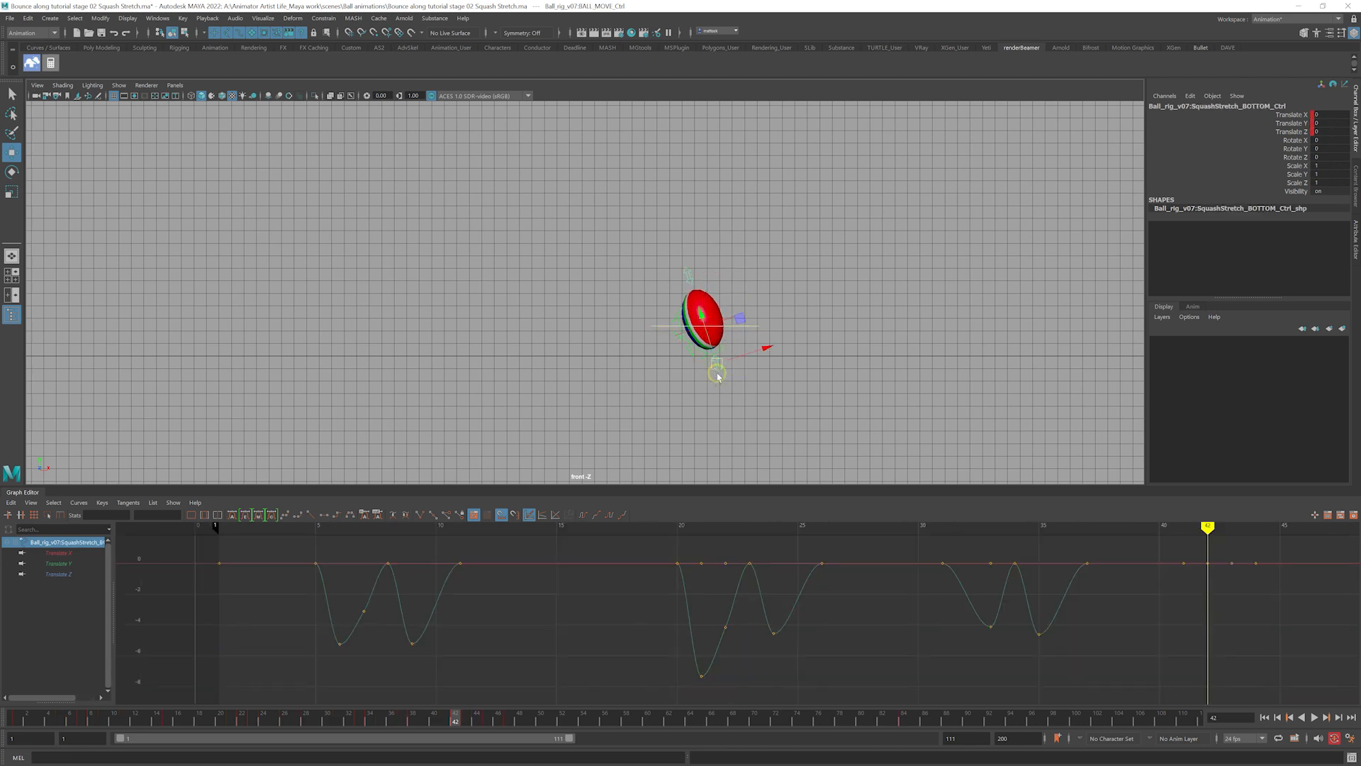
pyautogui.moveTo(718, 370); pyautogui.dragTo(722, 353)
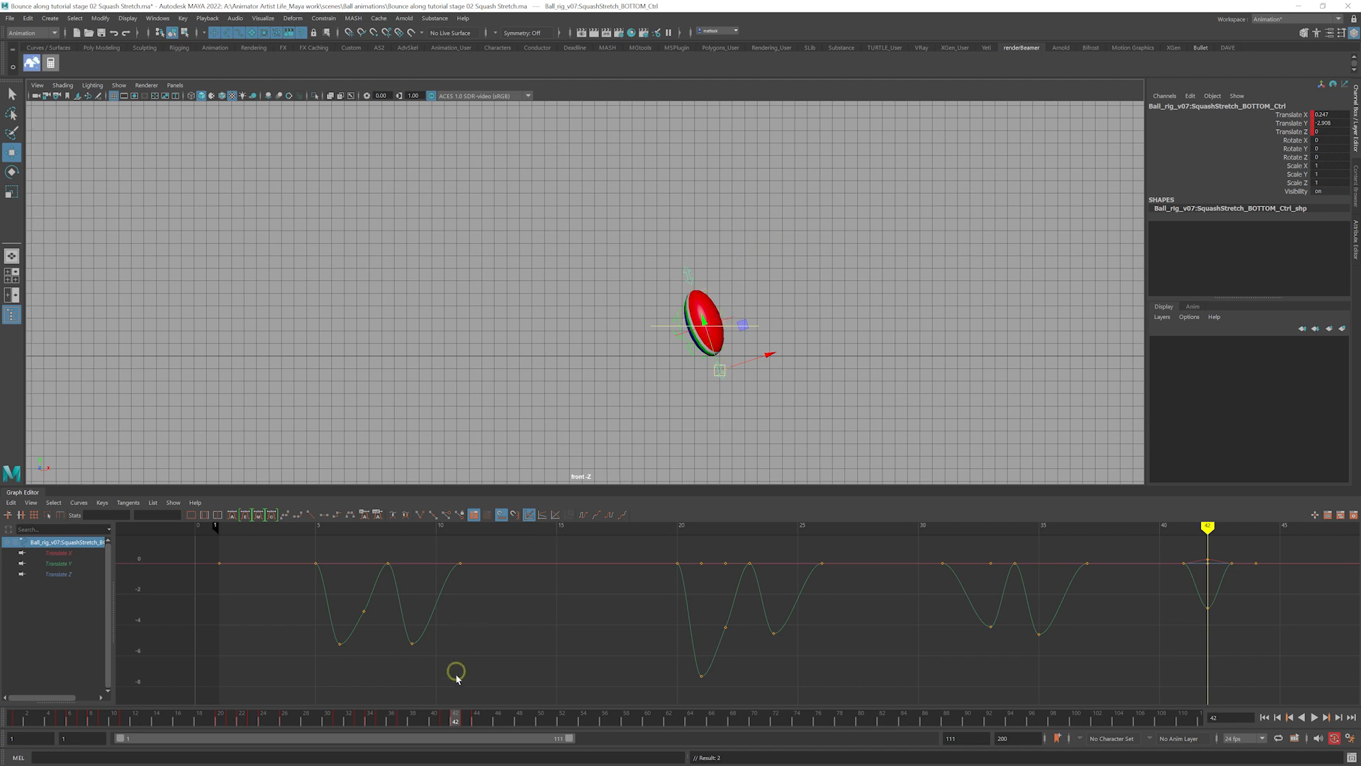
# Stretch the ball at frame 44 with the TOP control at Translate Y about 3.8 and the BOTTOM control at about -3.0
pyautogui.moveTo(449, 718)
pyautogui.mouseDown()
pyautogui.moveTo(419, 718)
pyautogui.moveTo(486, 720)
pyautogui.moveTo(432, 720)
pyautogui.moveTo(461, 730)
pyautogui.moveTo(475, 719)
pyautogui.mouseUp()
pyautogui.click(773, 247)
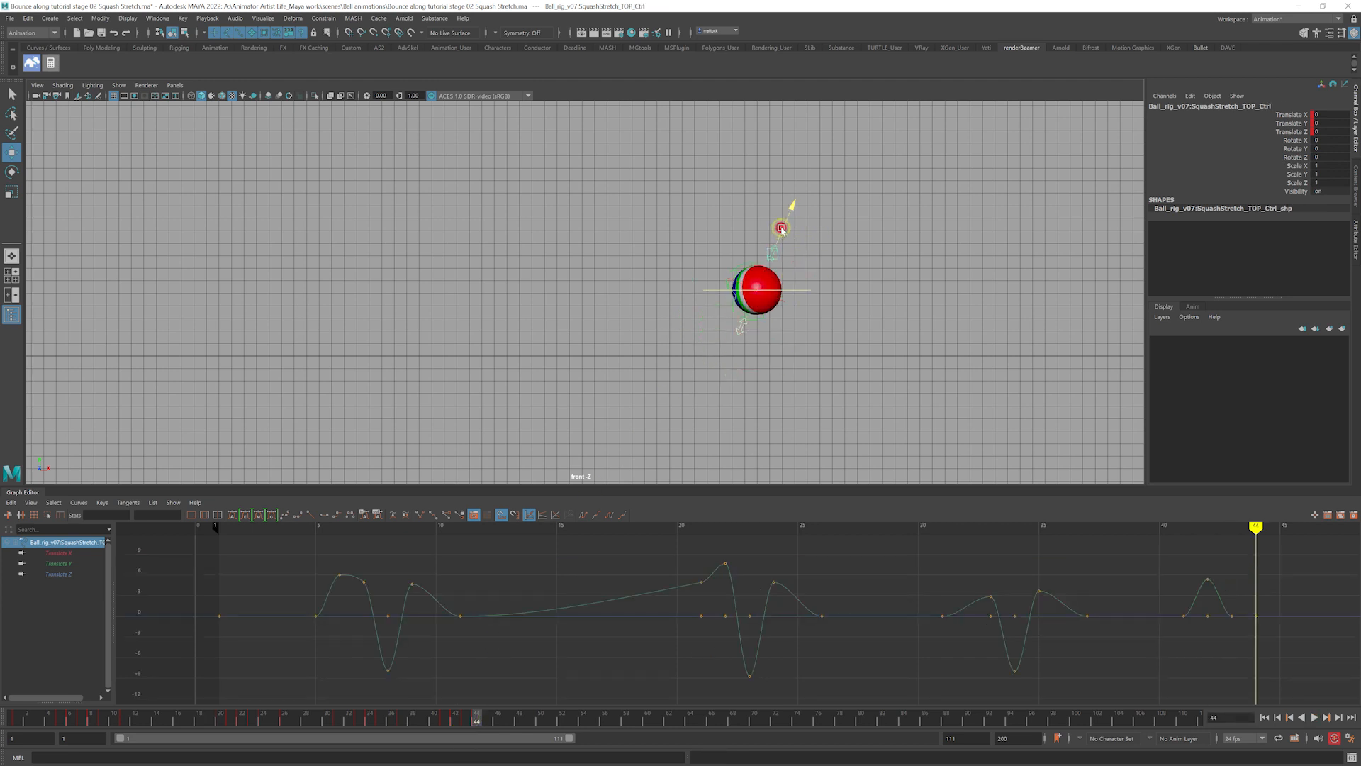
pyautogui.moveTo(785, 221); pyautogui.dragTo(796, 212)
pyautogui.click(738, 322)
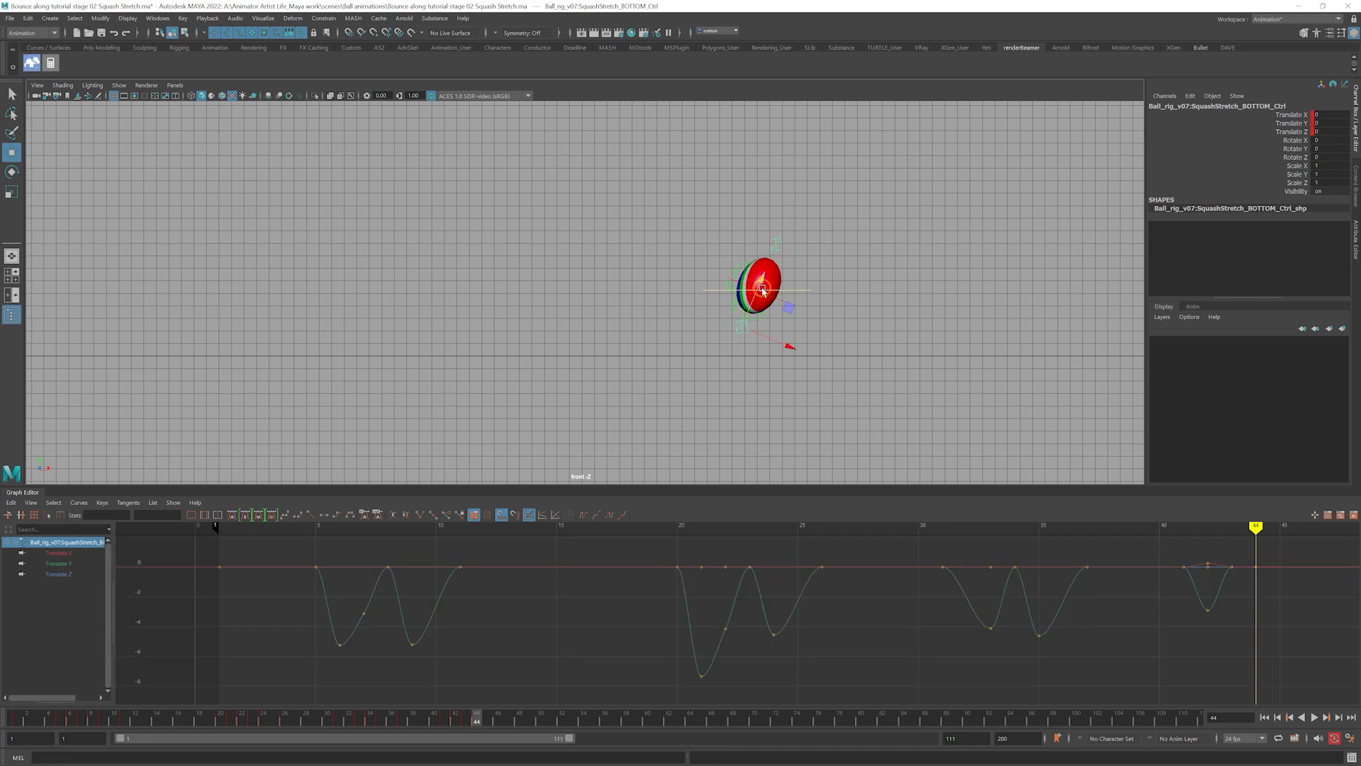
pyautogui.moveTo(763, 290); pyautogui.dragTo(738, 259)
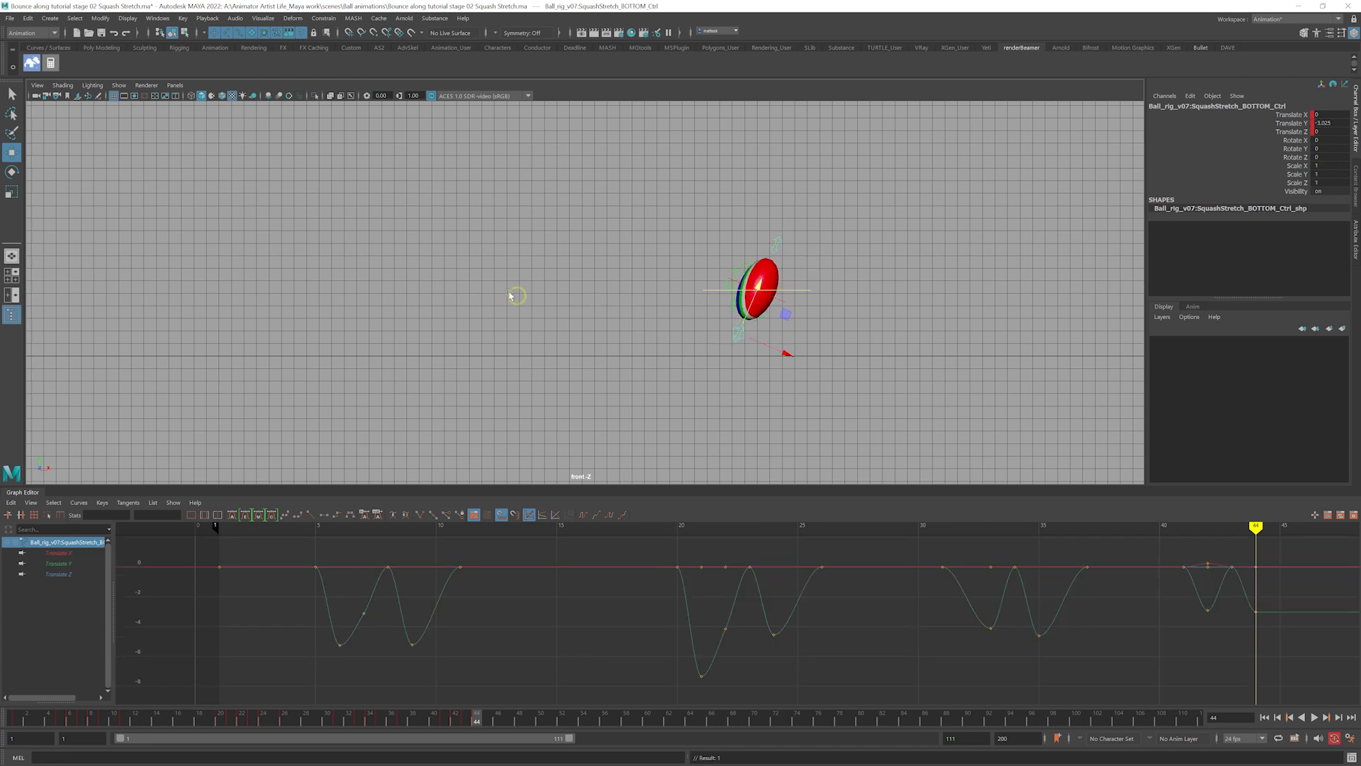
# Squash the ball on its contact at frame 43 by lowering SquashStretch_TOP_Ctrl to a Translate Y of about -6.8
pyautogui.moveTo(476, 723)
pyautogui.mouseDown()
pyautogui.moveTo(370, 722)
pyautogui.moveTo(467, 723)
pyautogui.moveTo(438, 733)
pyautogui.moveTo(463, 735)
pyautogui.mouseUp()
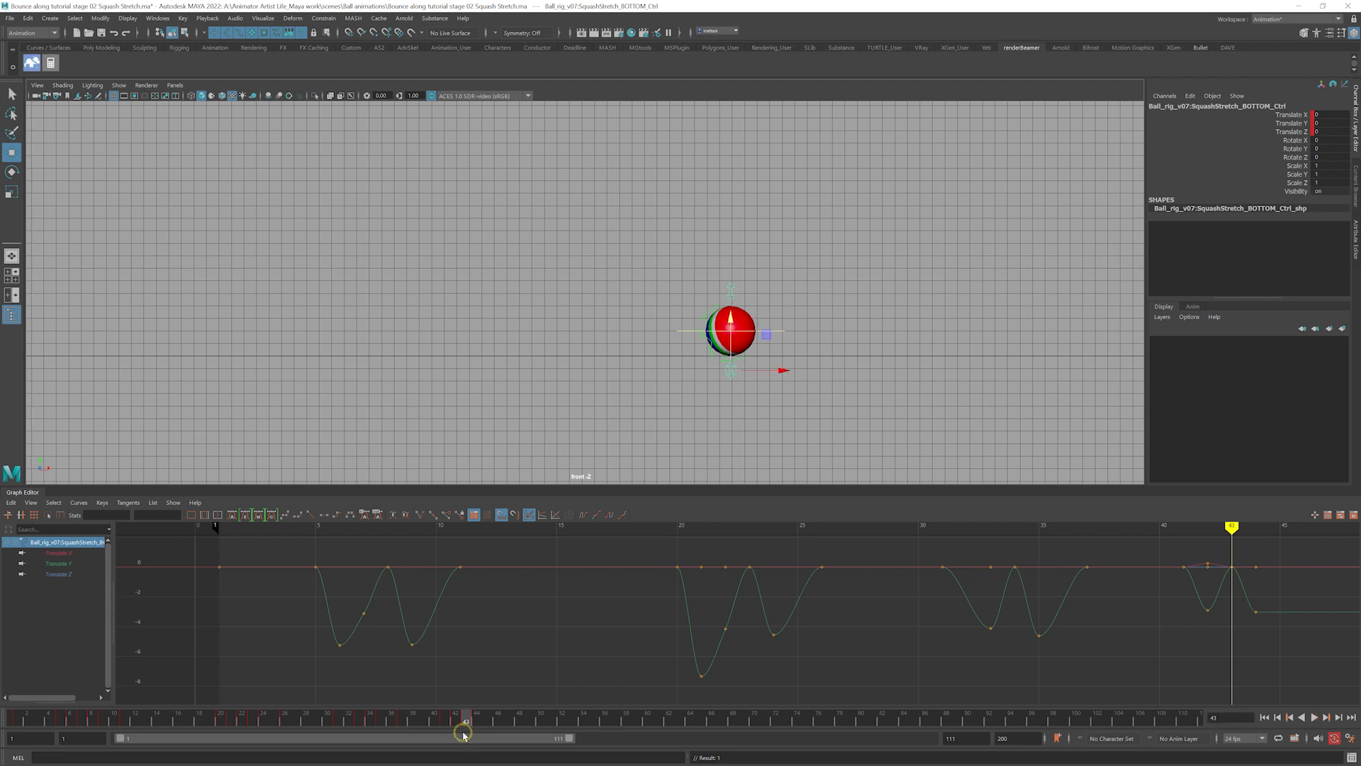
pyautogui.click(744, 283)
pyautogui.moveTo(735, 249); pyautogui.dragTo(618, 451)
# Examine the BALL_MOVE_Ctrl curves around the last small bounce, between frames 43 and 47
pyautogui.moveTo(465, 716); pyautogui.dragTo(509, 741)
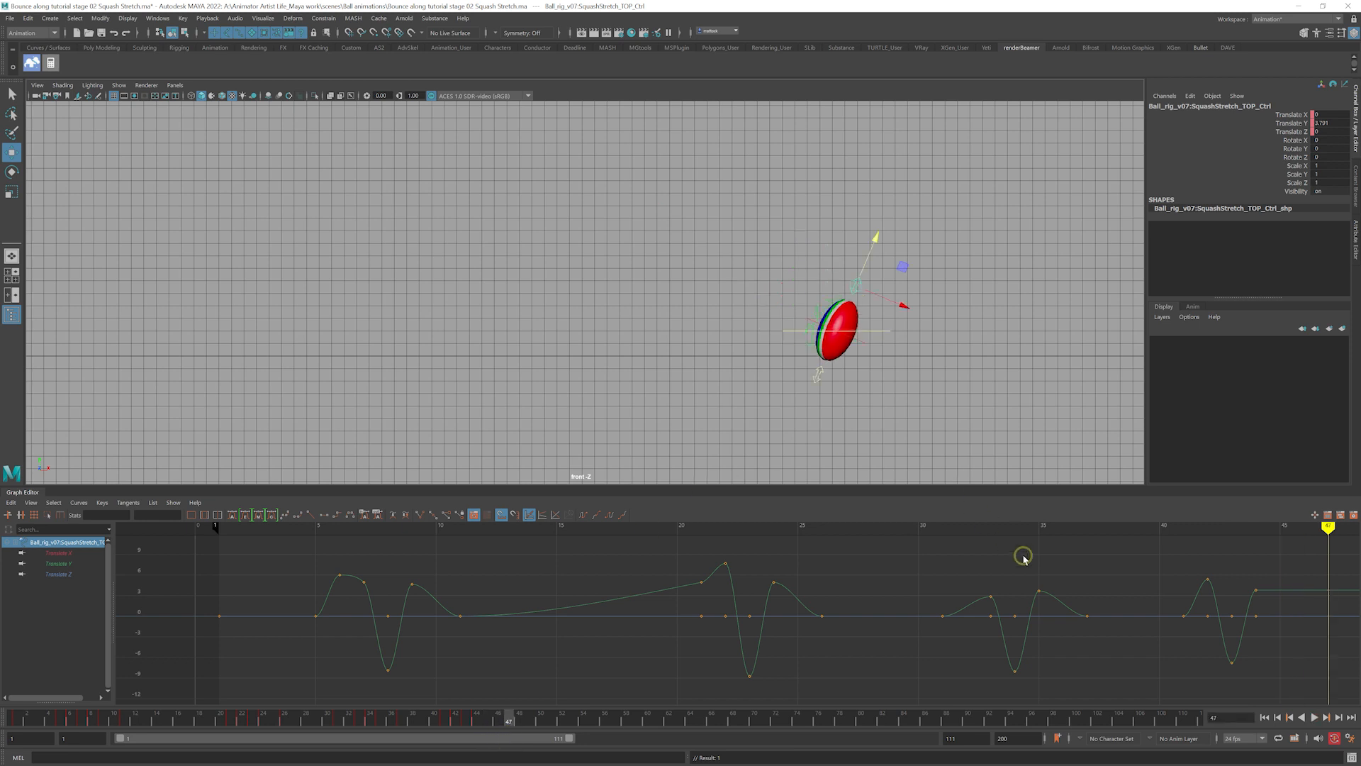
pyautogui.keyDown('alt'); pyautogui.moveTo(1023, 556); pyautogui.dragTo(752, 588, button='middle'); pyautogui.keyUp('alt')
pyautogui.moveTo(750, 315); pyautogui.dragTo(789, 340)
pyautogui.moveTo(791, 526)
pyautogui.mouseDown()
pyautogui.moveTo(716, 530)
pyautogui.moveTo(792, 555)
pyautogui.mouseUp()
pyautogui.scroll(5, 787, 606)
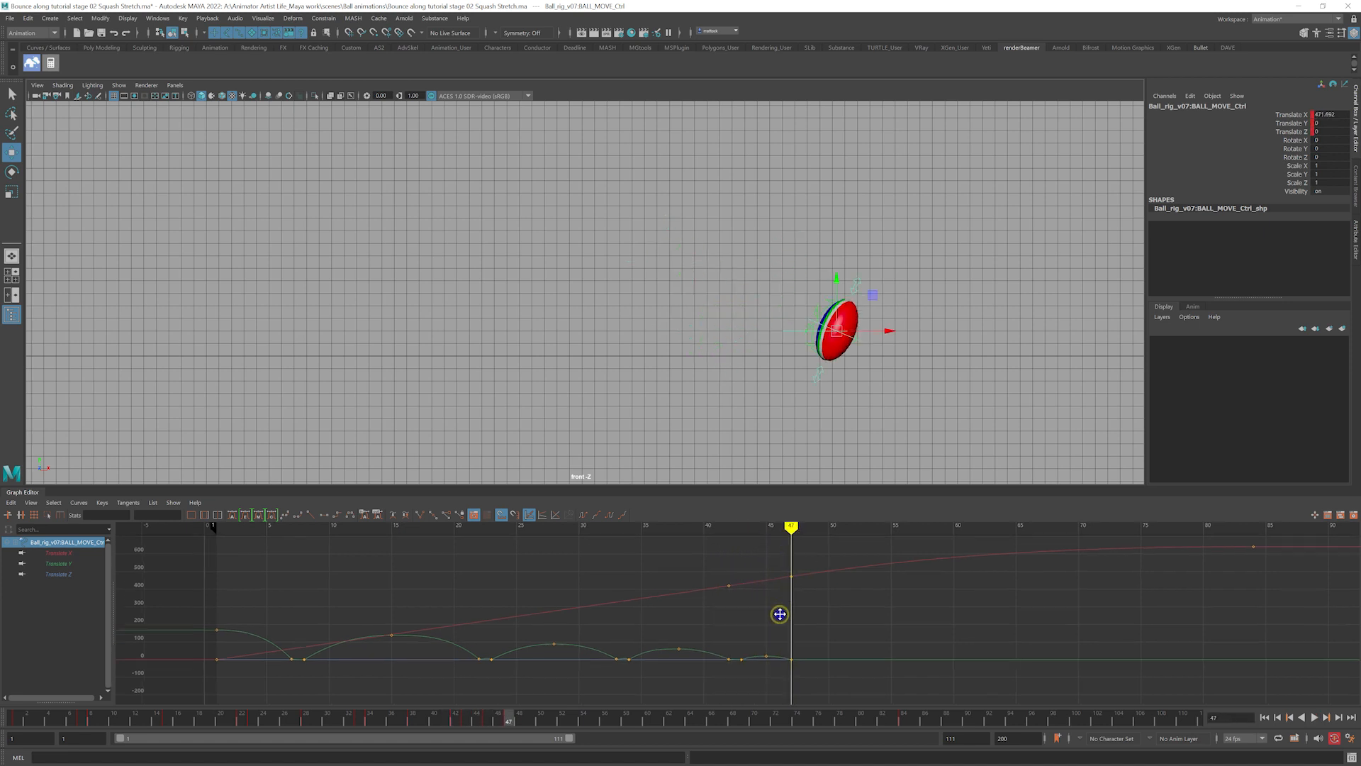
pyautogui.keyDown('alt'); pyautogui.moveTo(768, 617); pyautogui.dragTo(743, 606, button='middle'); pyautogui.keyUp('alt')
pyautogui.moveTo(819, 561)
pyautogui.mouseDown()
pyautogui.moveTo(793, 534)
pyautogui.moveTo(653, 541)
pyautogui.moveTo(699, 548)
pyautogui.mouseUp()
pyautogui.moveTo(704, 550); pyautogui.dragTo(751, 576)
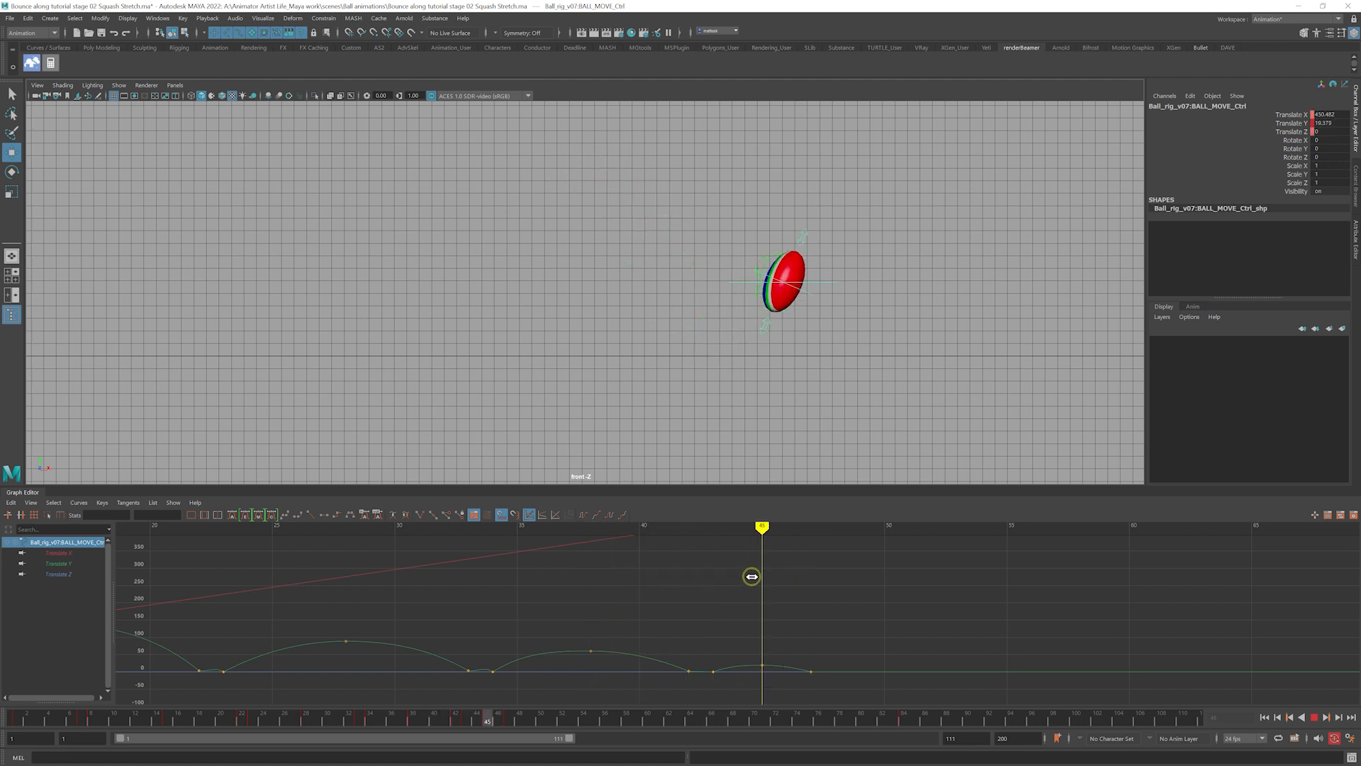
# Set Translate X, Y and Z of the TOP and BOTTOM squash and stretch controls to 0 at frame 45
pyautogui.click(815, 225)
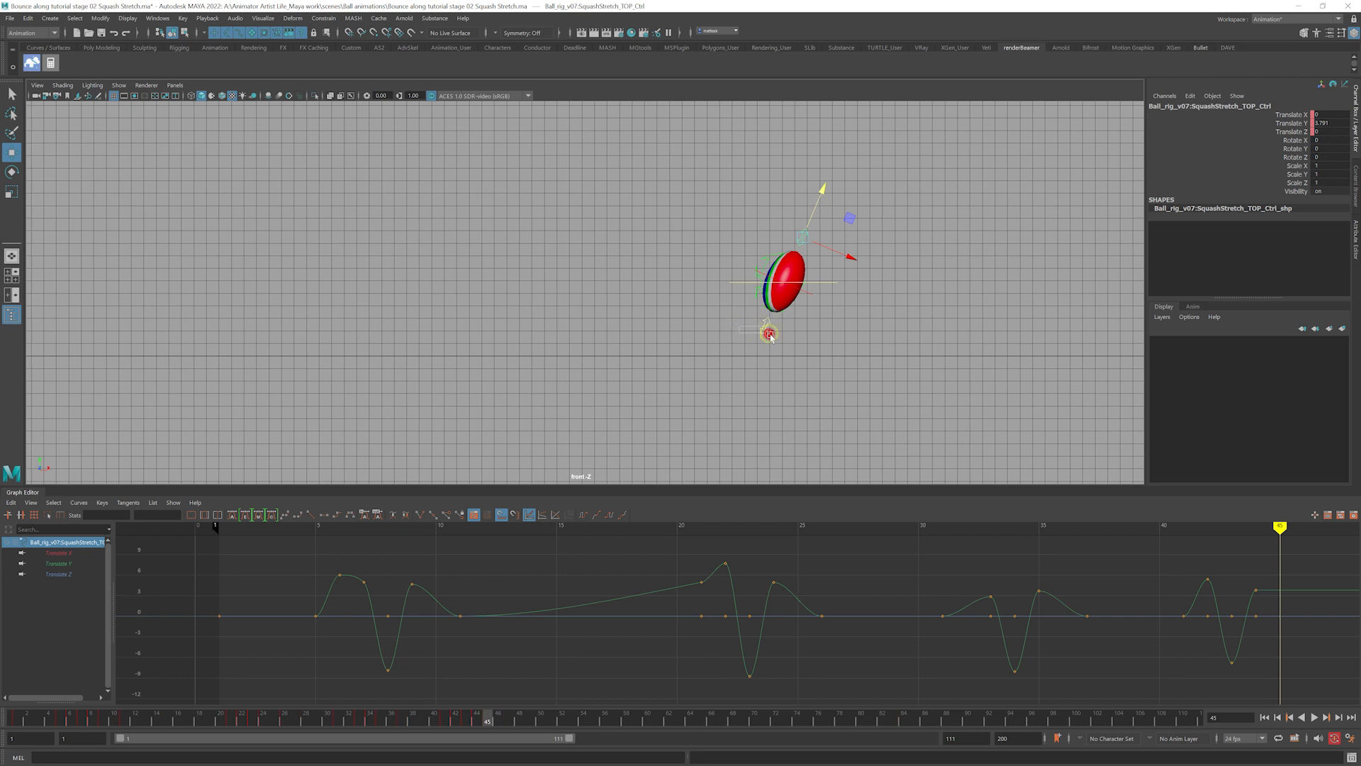
pyautogui.keyDown('shift'); pyautogui.click(769, 334); pyautogui.keyUp('shift')
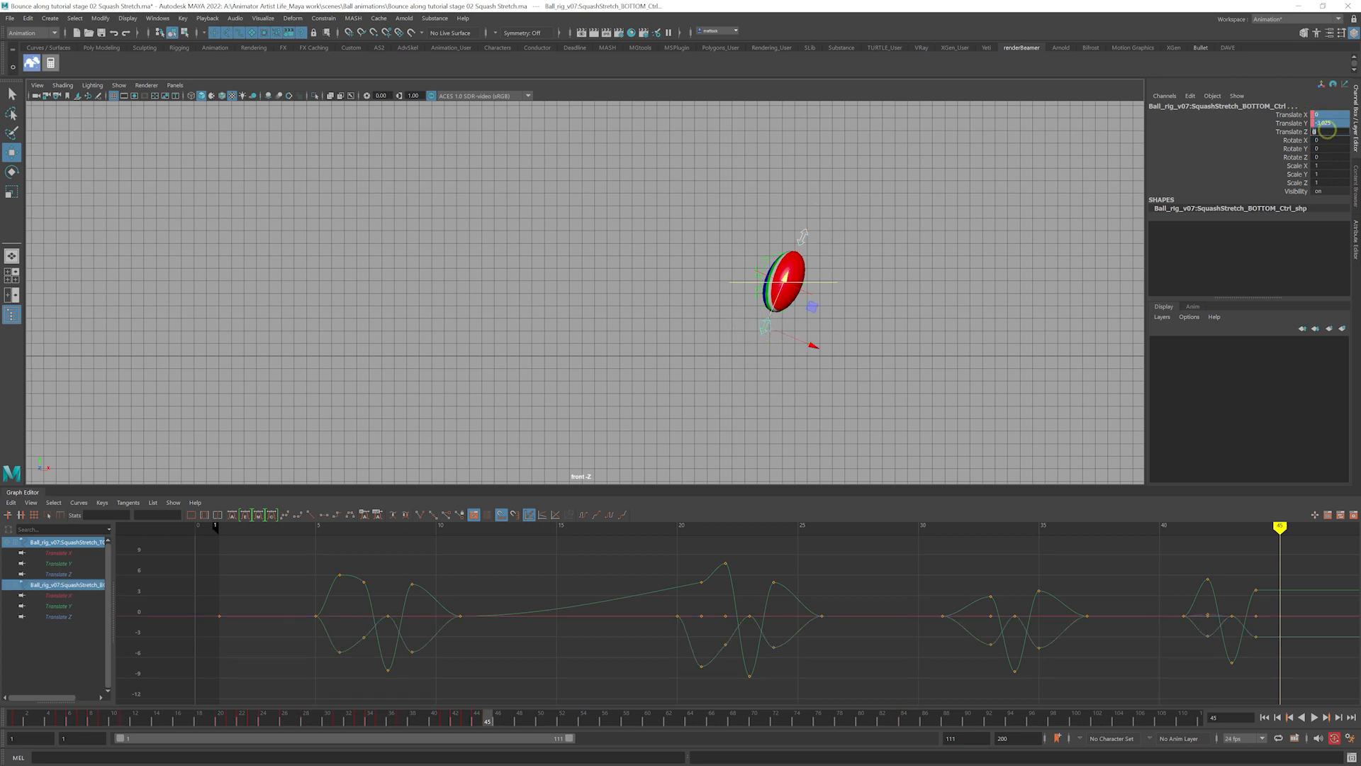
pyautogui.write('0')
pyautogui.press('Return')
# Set Rotate X, Y and Z of SquashStretch_ROTATION_Ctrl to 0 at frame 45
pyautogui.click(850, 265)
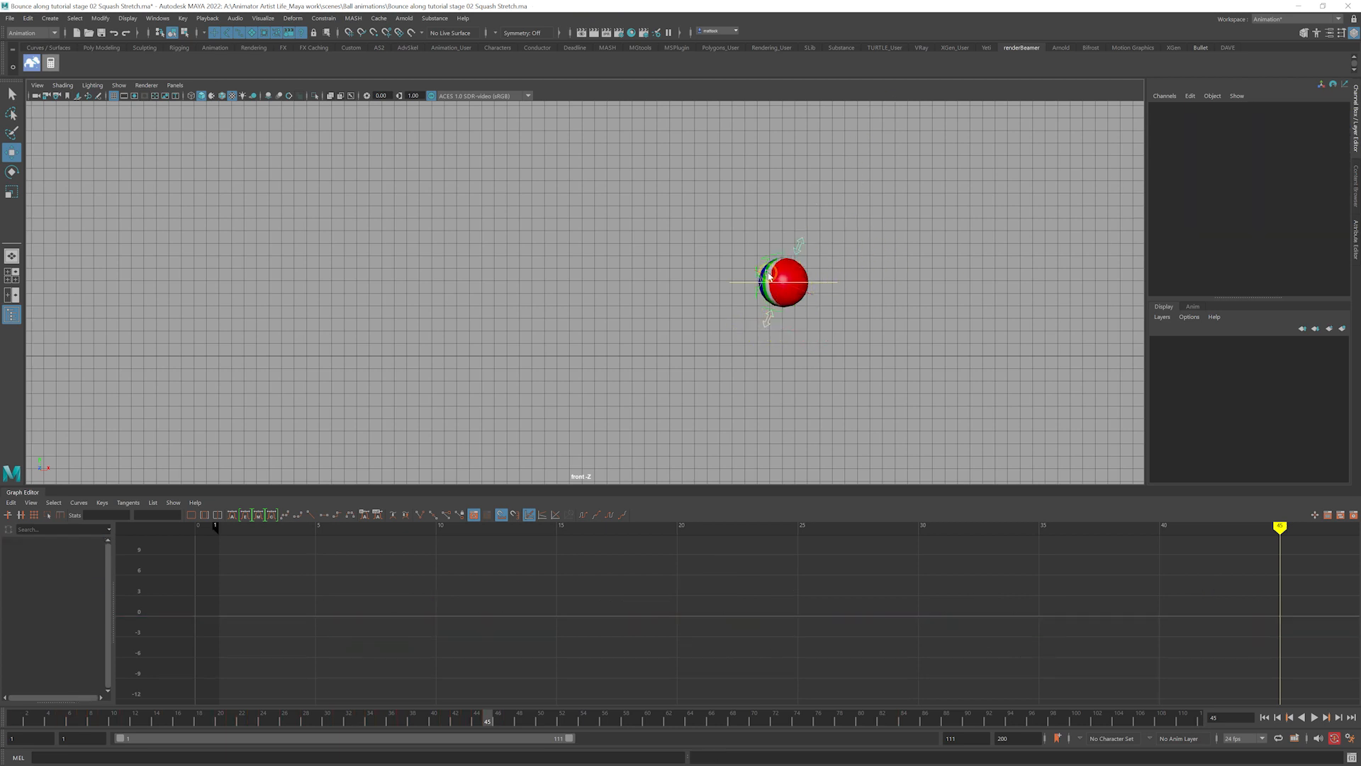
pyautogui.click(776, 280)
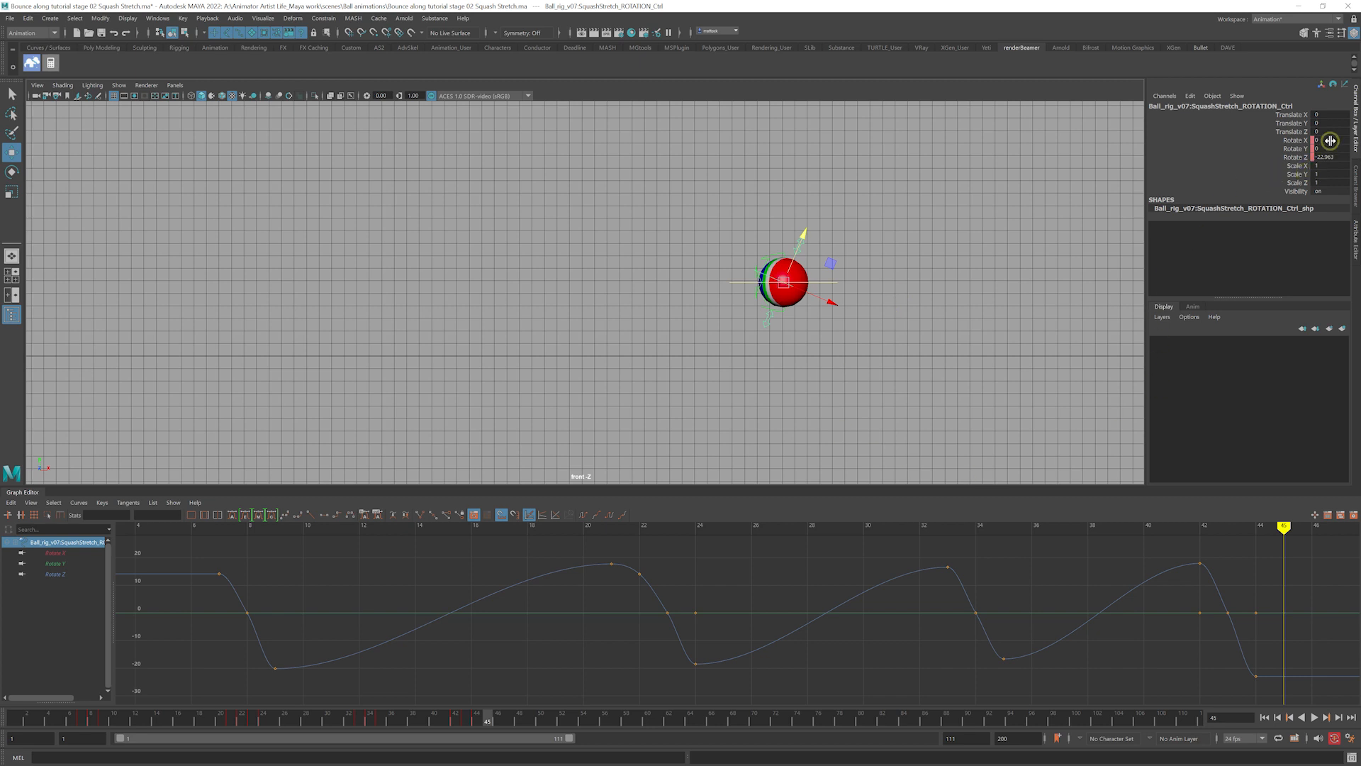
pyautogui.write('0')
pyautogui.press('Return')
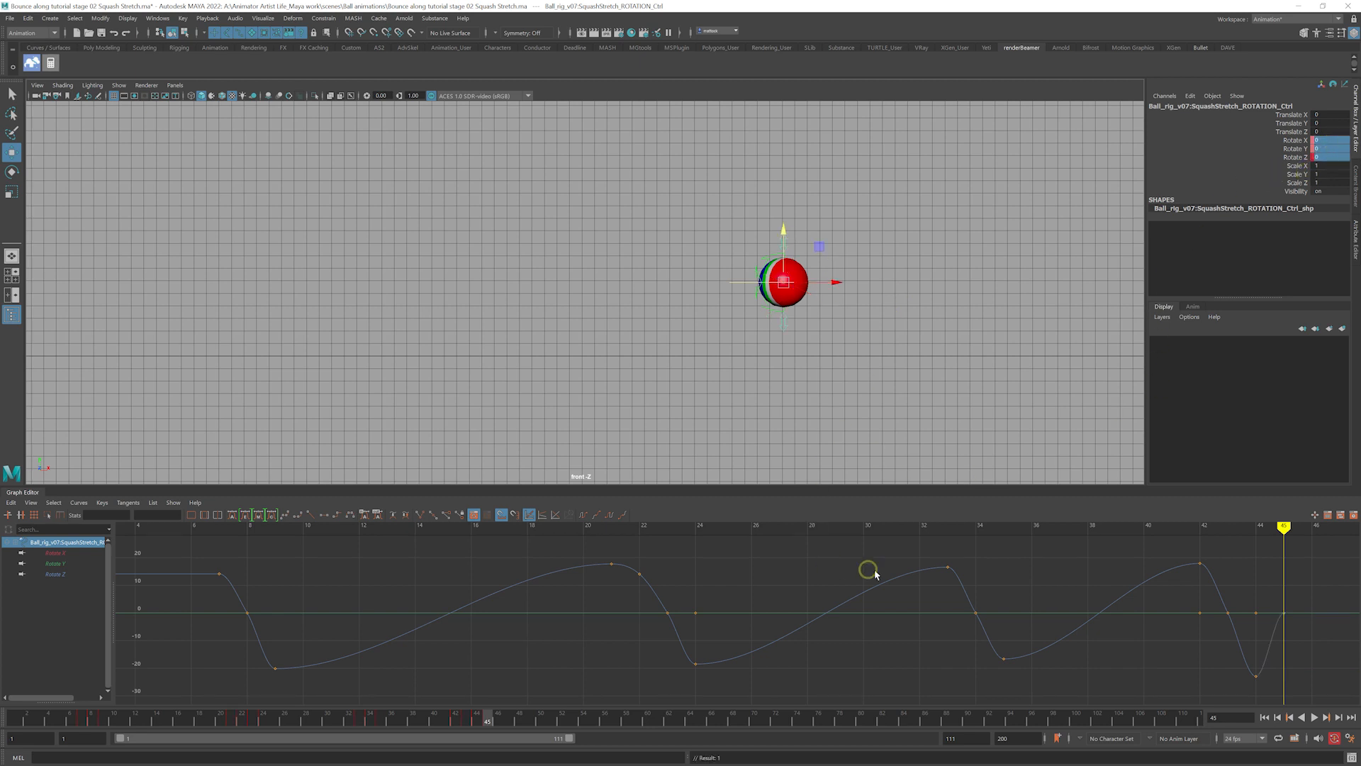
# Raise SquashStretch_TOP_Ctrl slightly at frame 43 to soften the squash on the fourth contact
pyautogui.moveTo(498, 707); pyautogui.dragTo(468, 744)
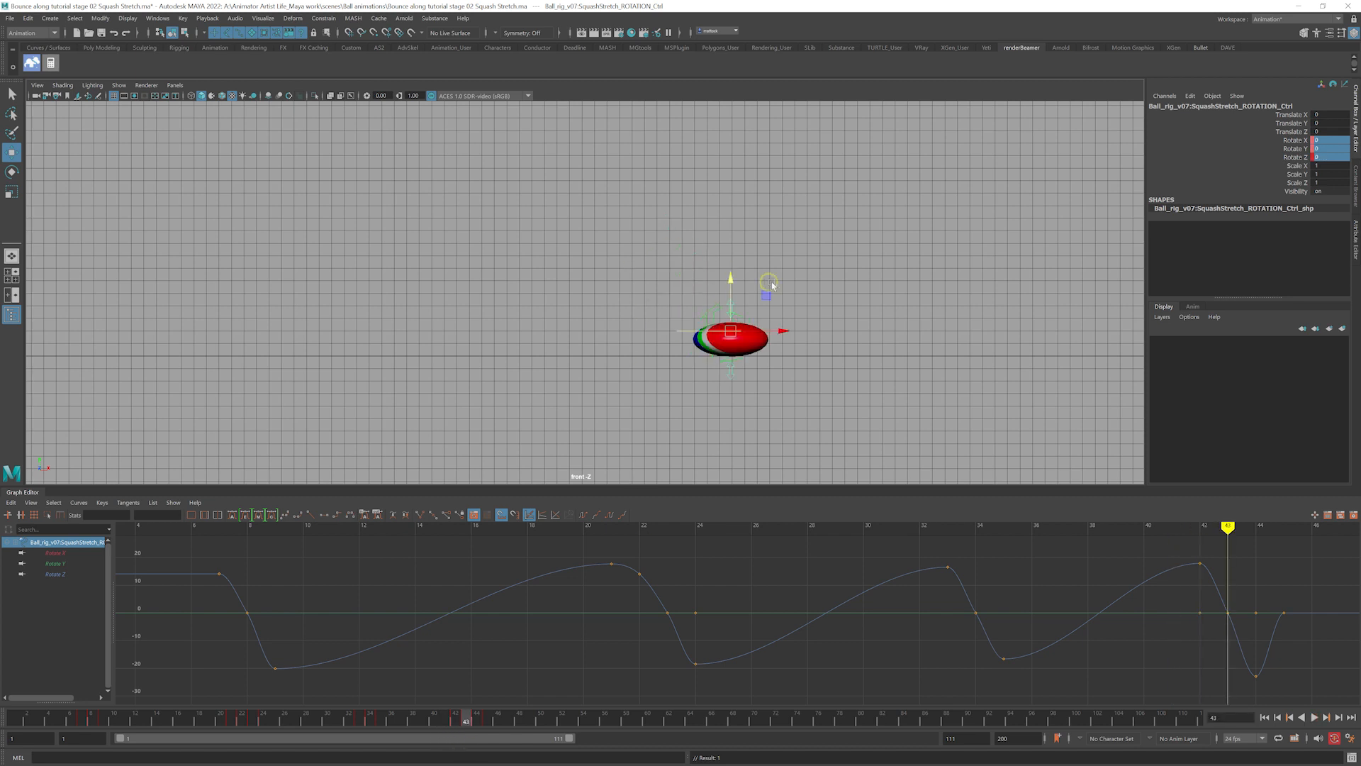
pyautogui.click(797, 262)
pyautogui.click(733, 277)
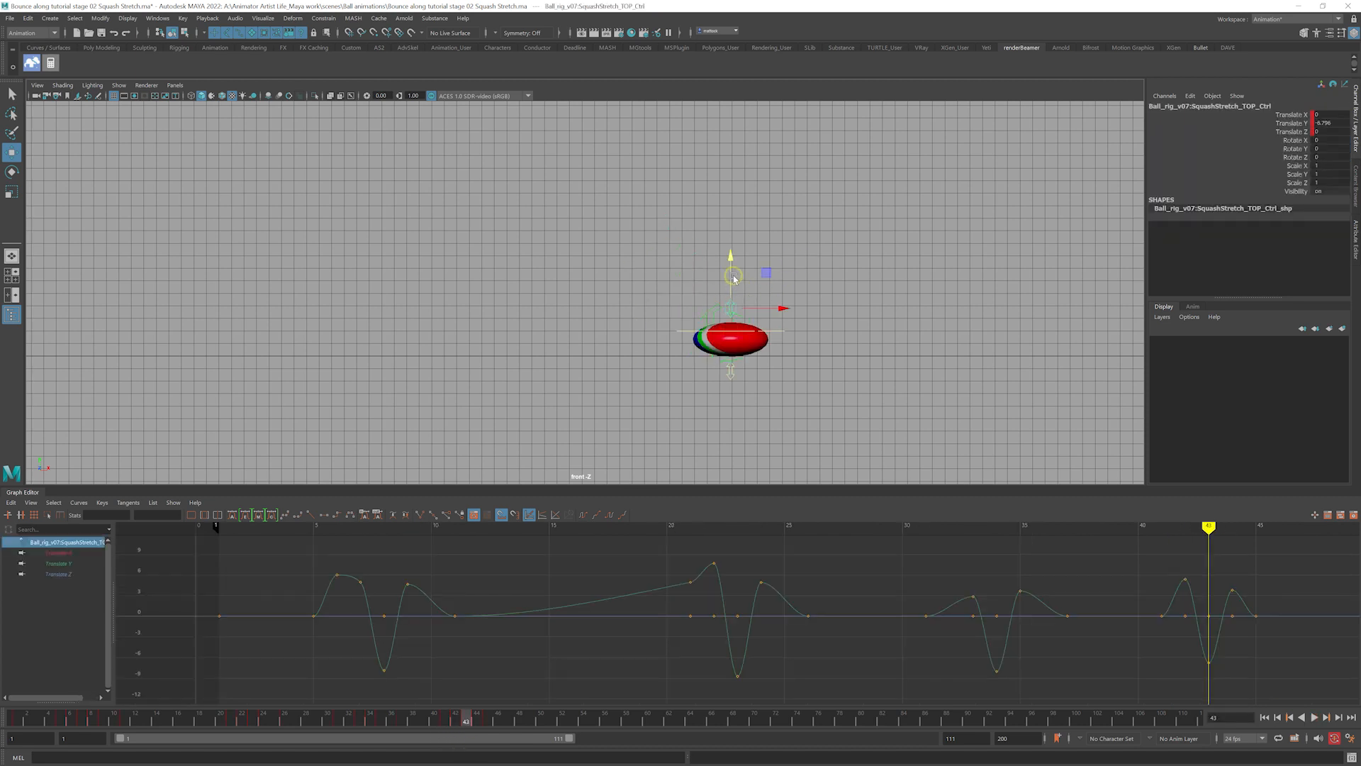
pyautogui.moveTo(468, 720); pyautogui.dragTo(510, 739)
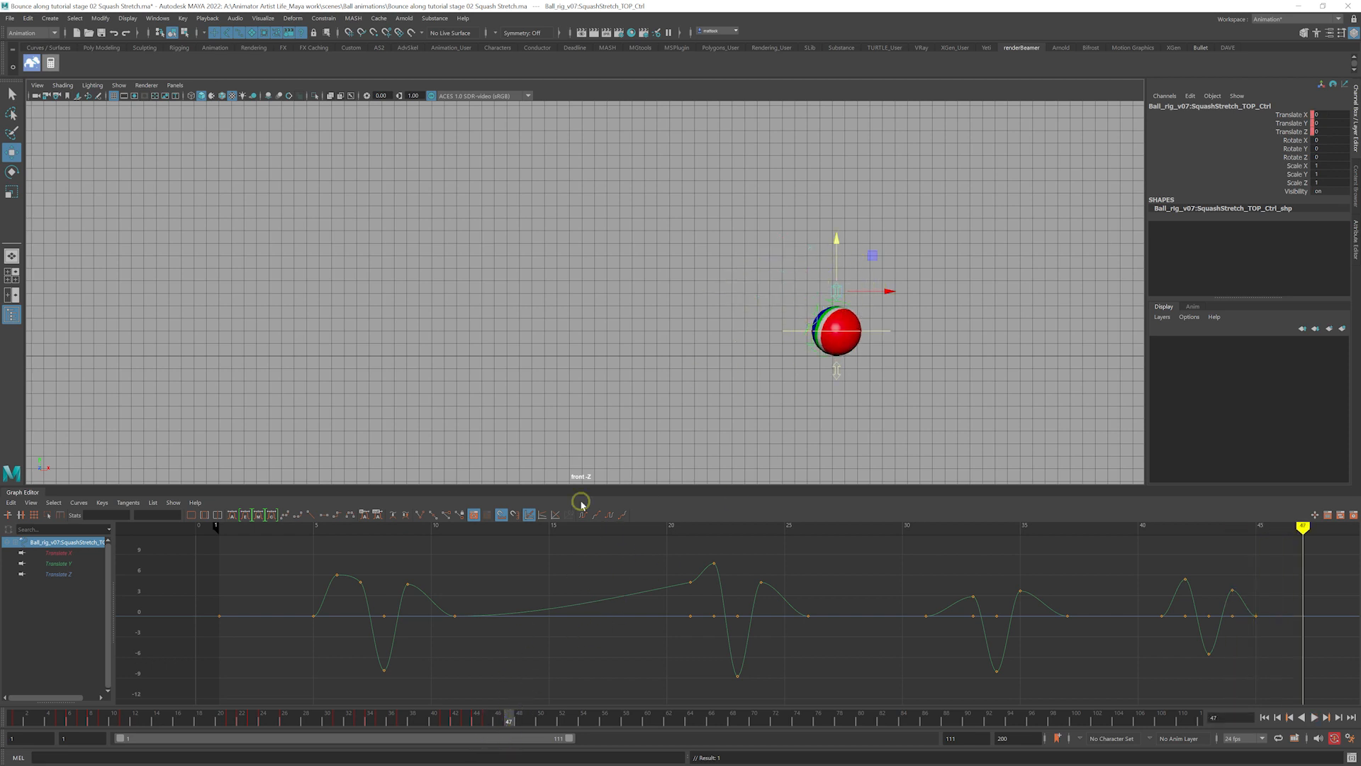
# At frame 46, raise the TOP control to Translate Y about 1.6 and tilt the ROTATION control to Rotate Z about 9
pyautogui.moveTo(509, 718); pyautogui.dragTo(501, 722)
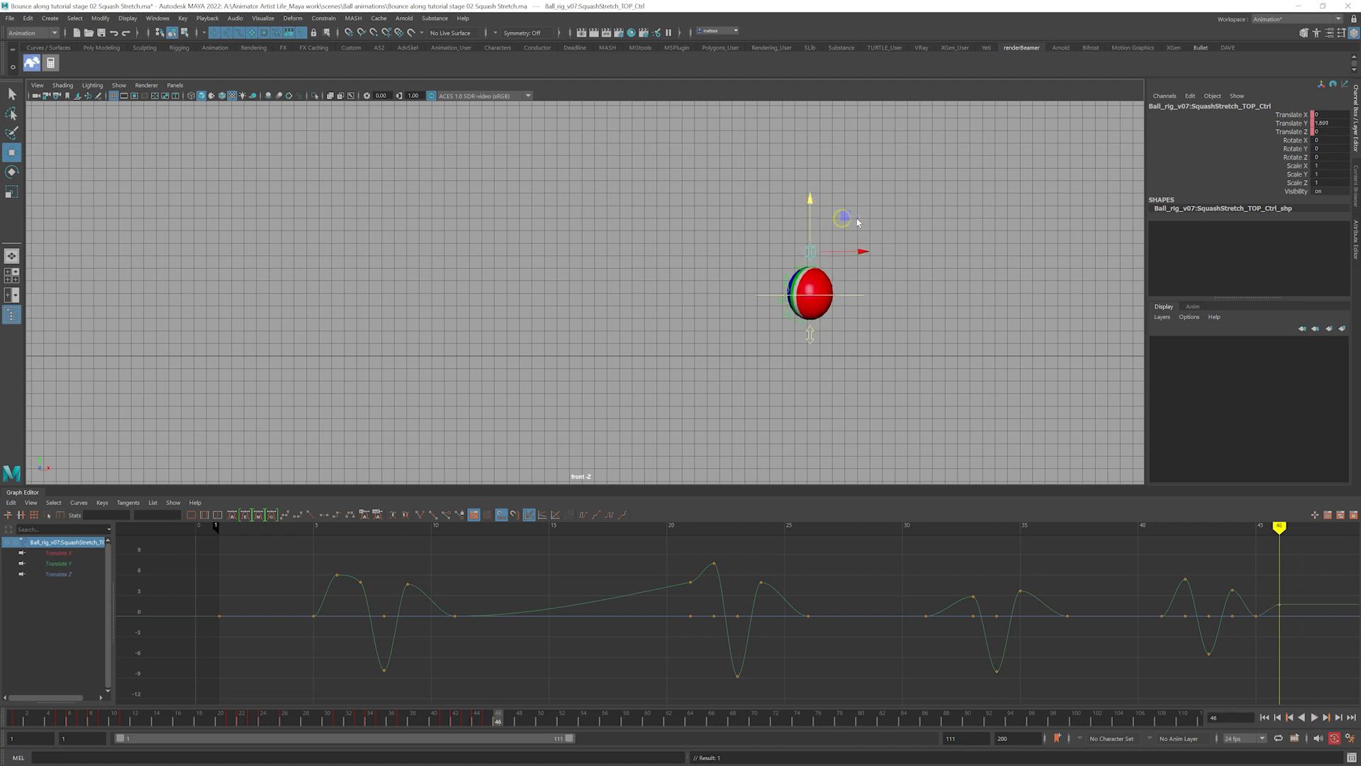
pyautogui.click(991, 283)
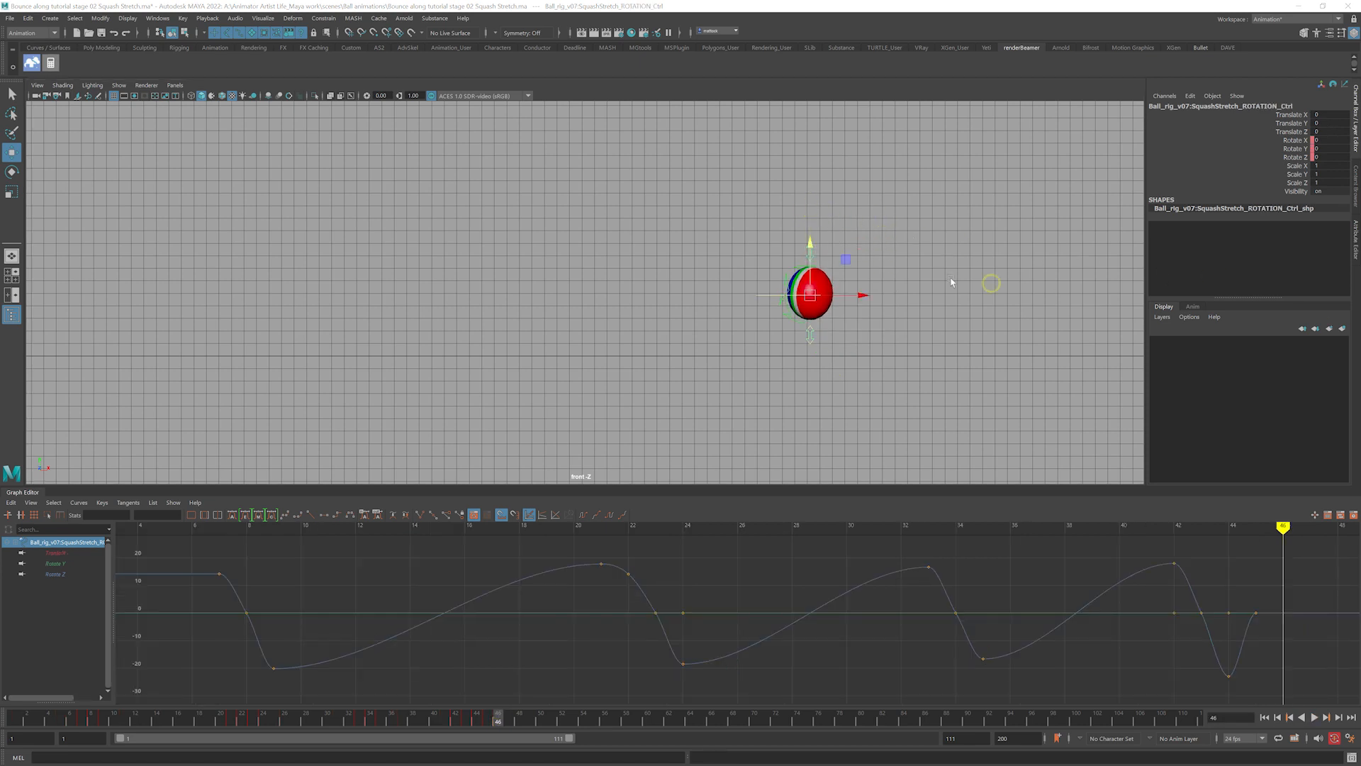
pyautogui.press('e')
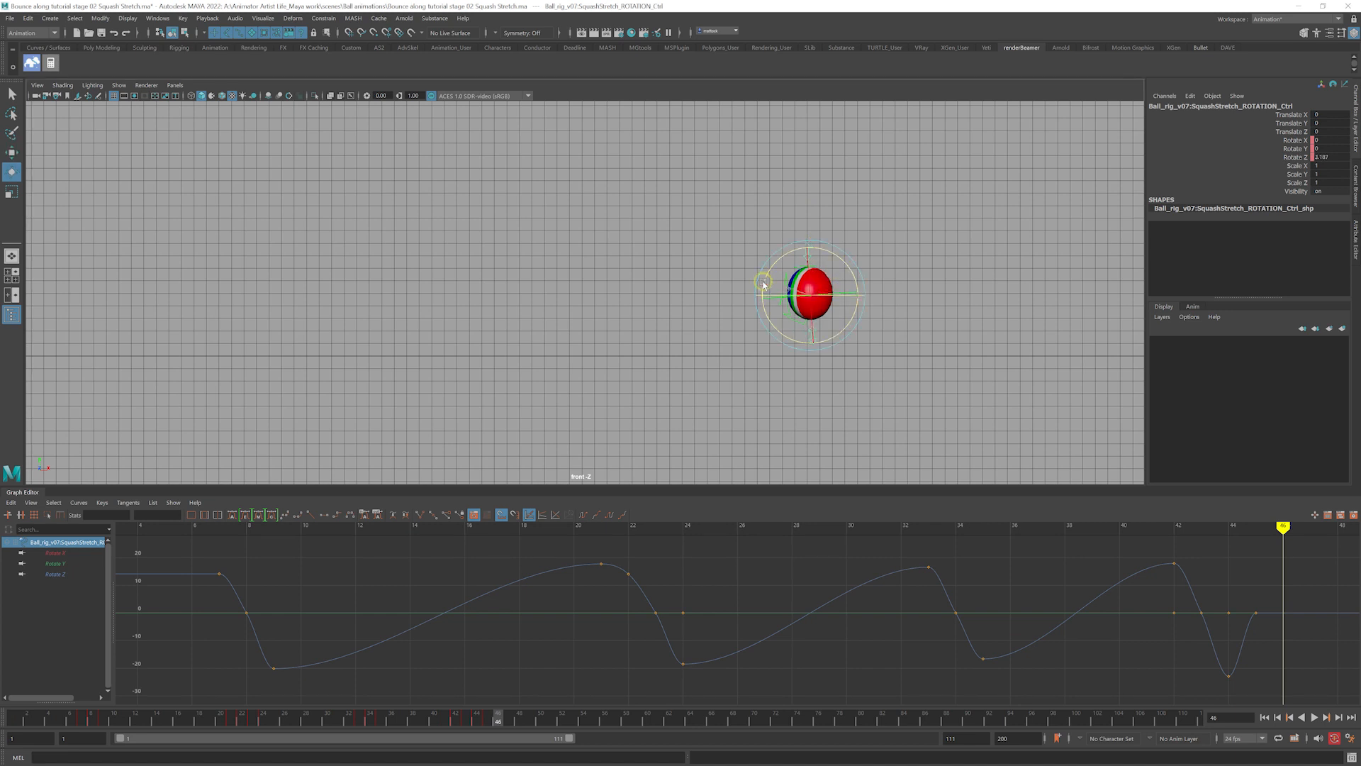
pyautogui.moveTo(498, 721); pyautogui.dragTo(509, 720)
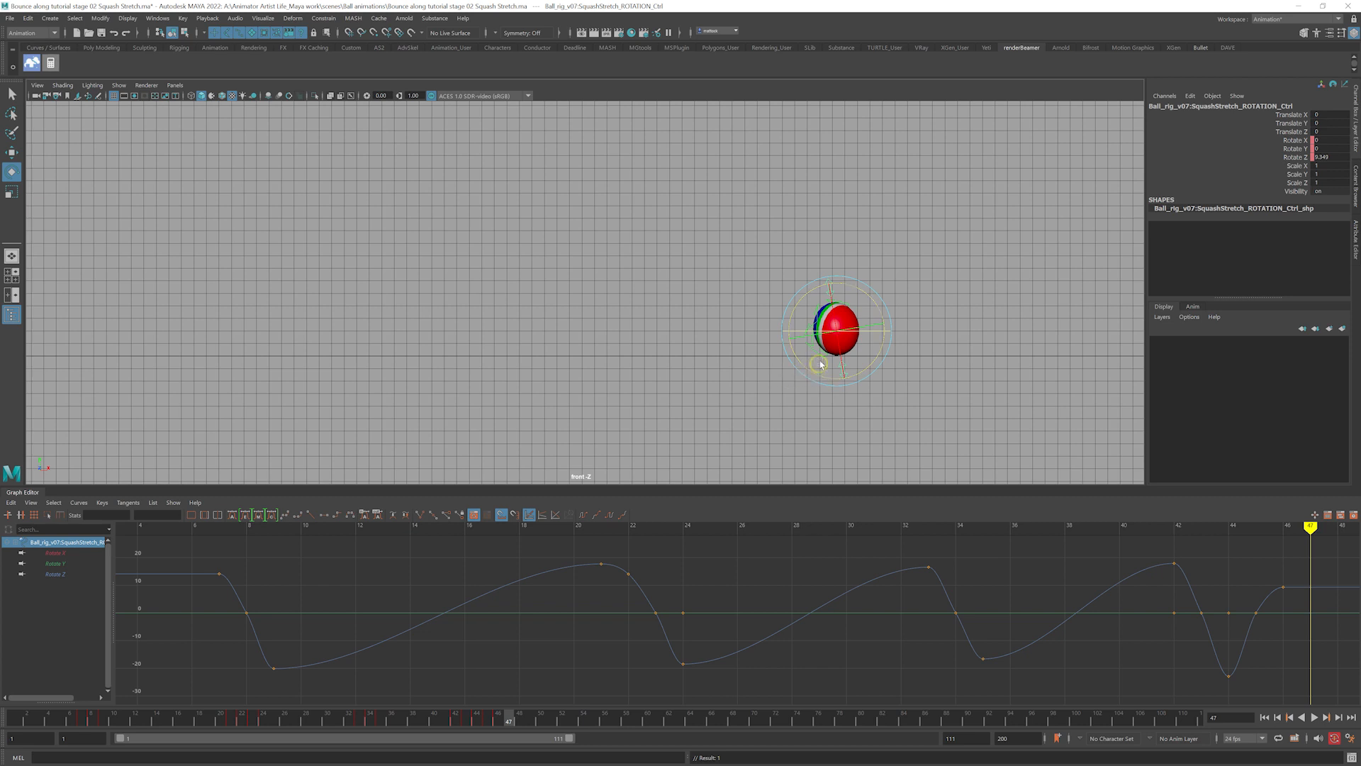
# Set the TOP control's Translate Y to about -0.4 at frame 47, and zero both squash and stretch controls' translation at frame 49
pyautogui.click(833, 266)
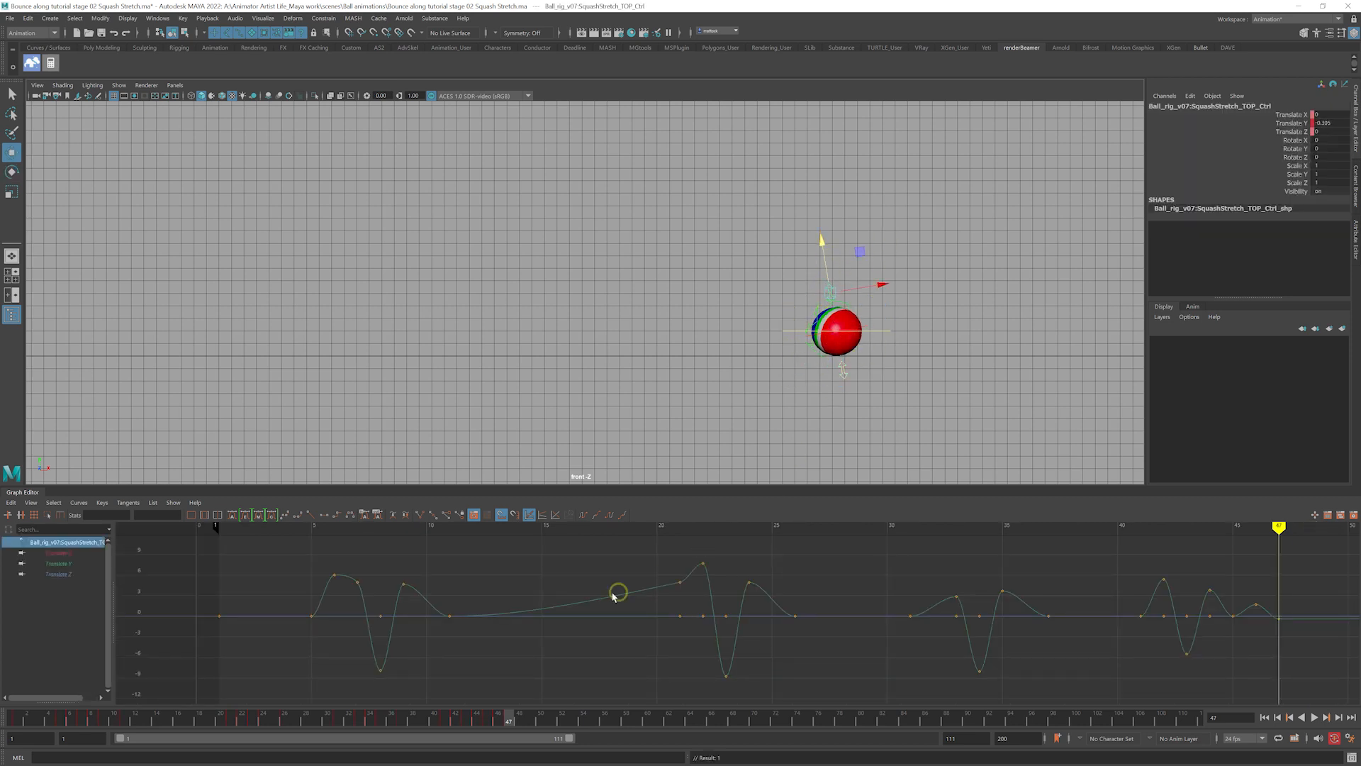
pyautogui.moveTo(516, 722); pyautogui.dragTo(530, 724)
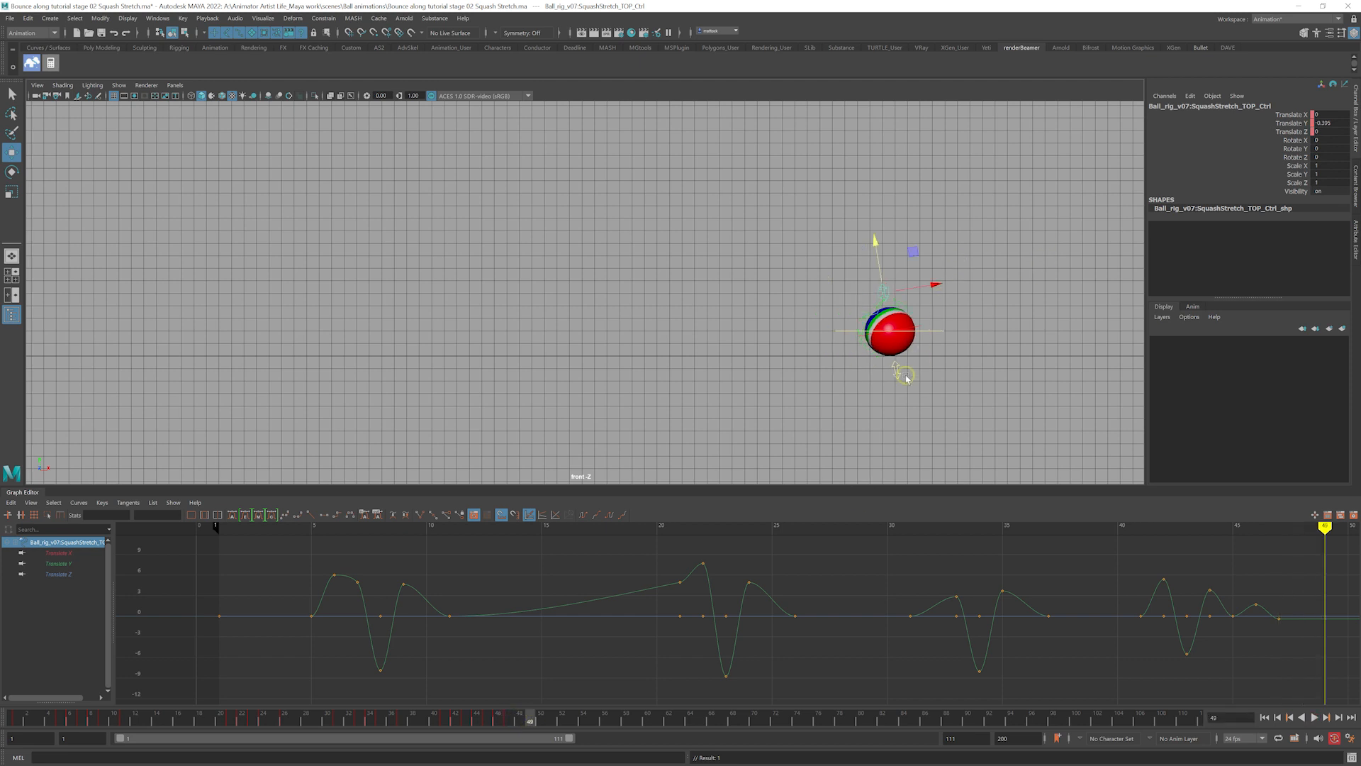
pyautogui.keyDown('shift'); pyautogui.click(904, 375); pyautogui.keyUp('shift')
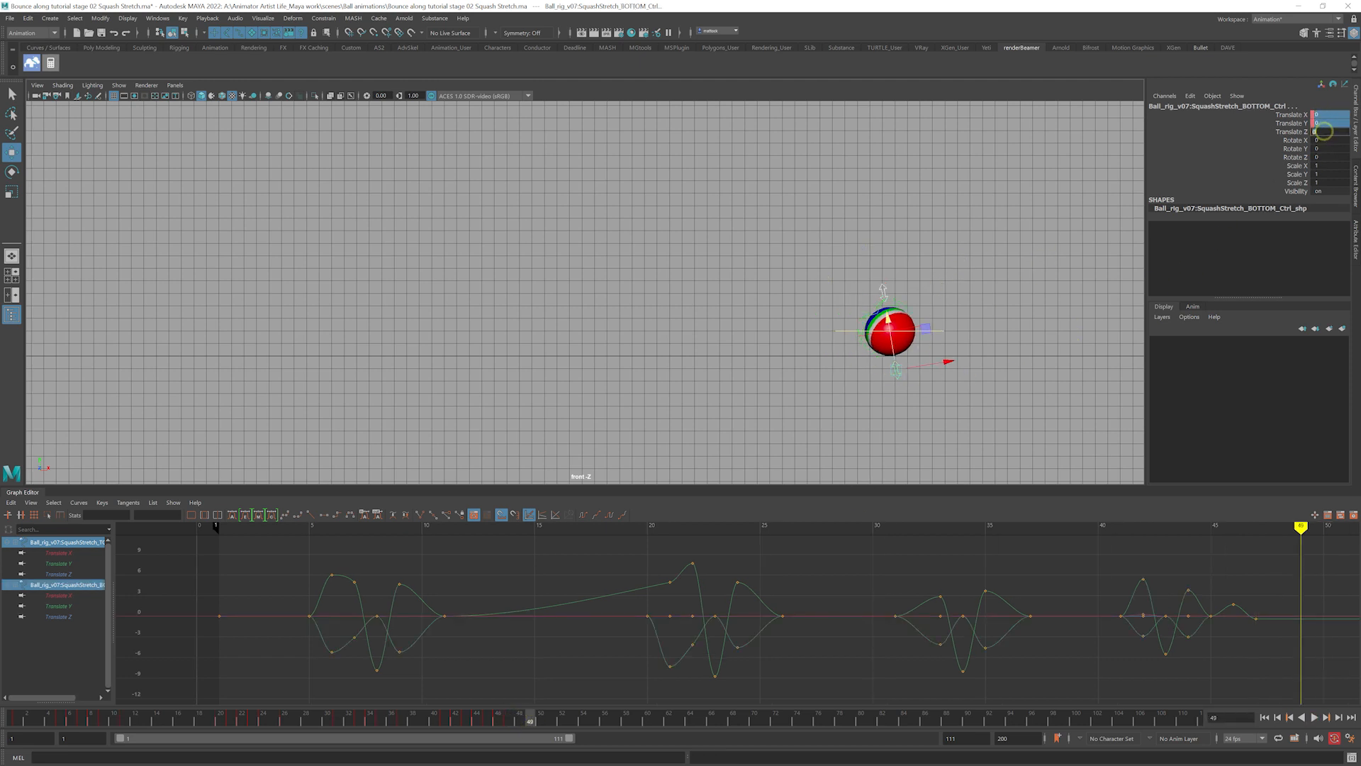
# Set Rotate X, Y and Z of SquashStretch_ROTATION_Ctrl to 0 at frame 49
pyautogui.click(930, 329)
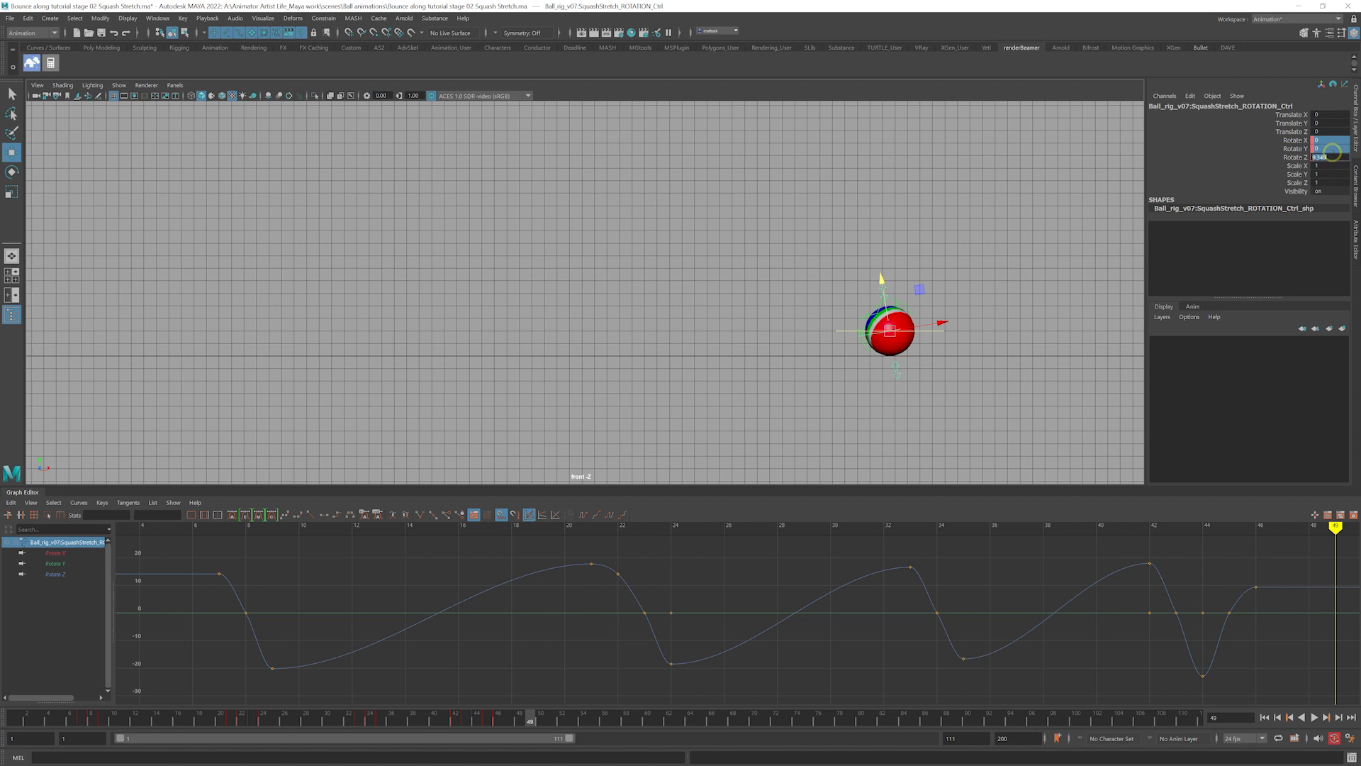
pyautogui.write('0')
pyautogui.press('Return')
# Play back and scrub the last bounces up close to check the squash, stretch and tilt up to frame 51
pyautogui.hotkey('alt', 'v')
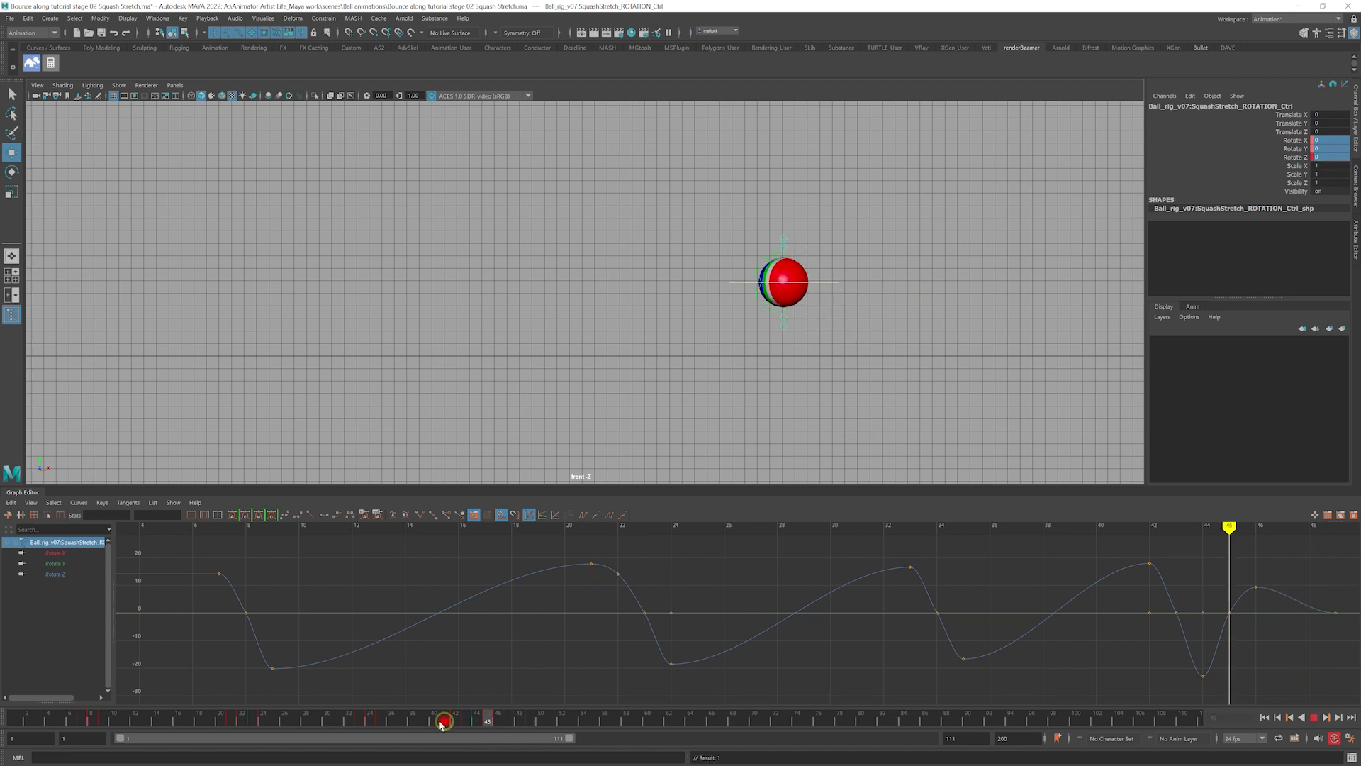
pyautogui.moveTo(416, 743); pyautogui.dragTo(504, 754)
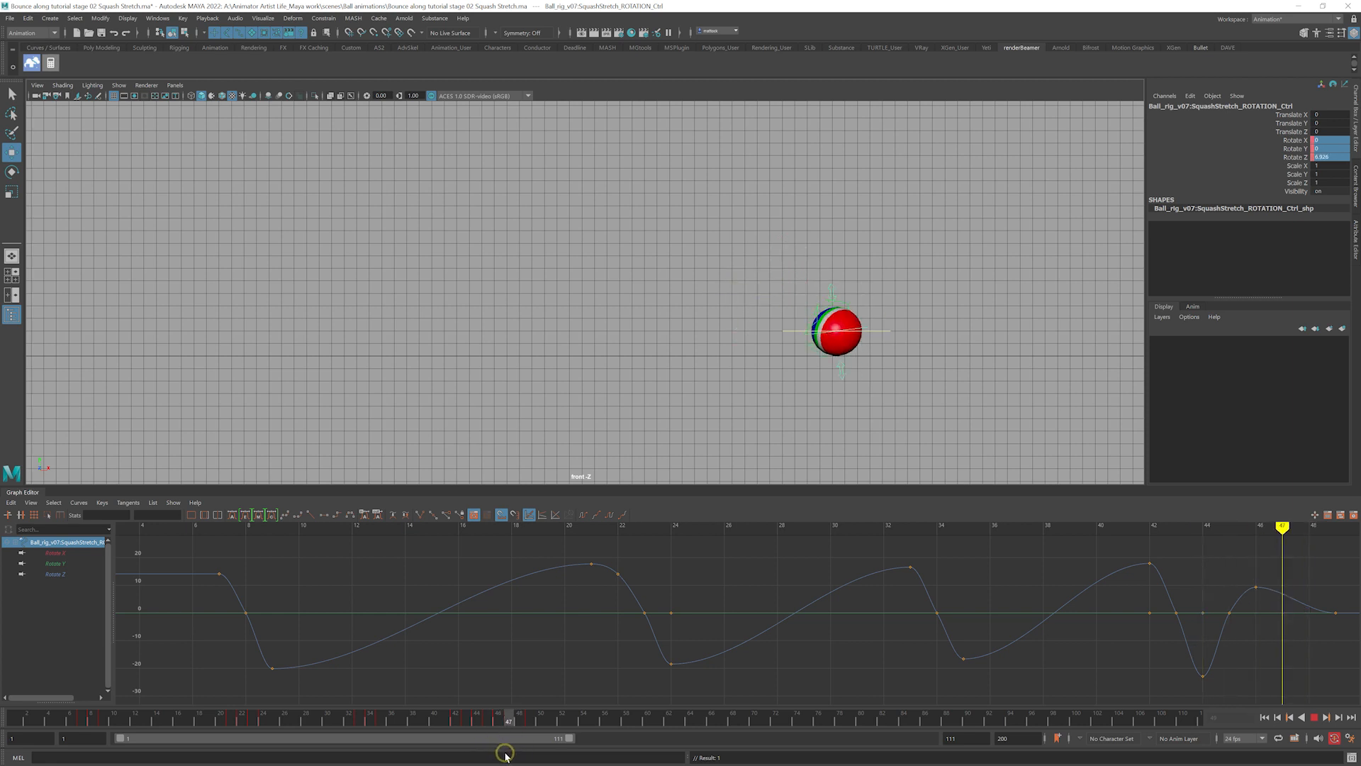
pyautogui.keyDown('alt'); pyautogui.moveTo(545, 160); pyautogui.dragTo(851, 380, button='right'); pyautogui.keyUp('alt')
pyautogui.keyDown('alt'); pyautogui.moveTo(850, 380); pyautogui.dragTo(593, 343, button='middle'); pyautogui.keyUp('alt')
pyautogui.keyDown('alt'); pyautogui.moveTo(592, 343); pyautogui.dragTo(884, 395, button='right'); pyautogui.keyUp('alt')
pyautogui.keyDown('alt'); pyautogui.moveTo(632, 384); pyautogui.dragTo(522, 368, button='middle'); pyautogui.keyUp('alt')
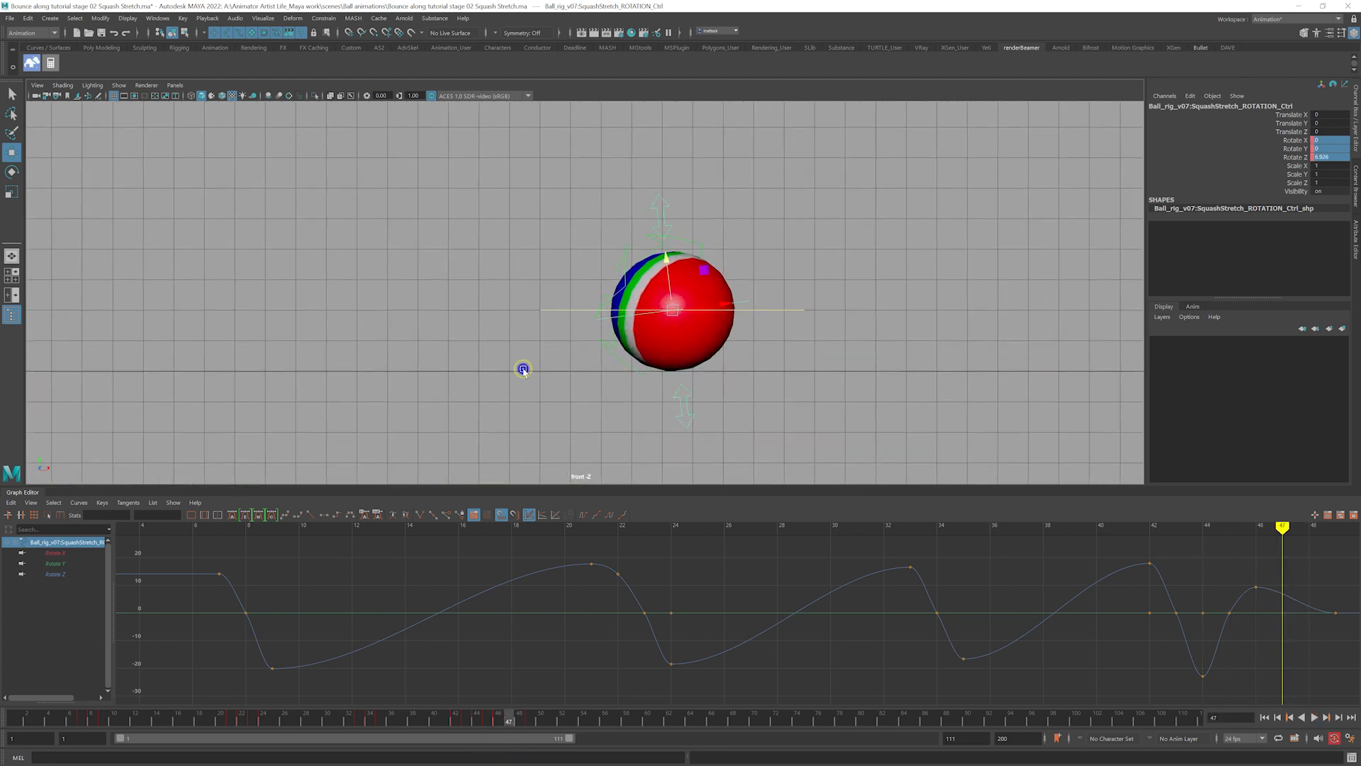
pyautogui.keyDown('alt'); pyautogui.moveTo(523, 368); pyautogui.dragTo(728, 387, button='right'); pyautogui.keyUp('alt')
pyautogui.hotkey('alt', 'v')
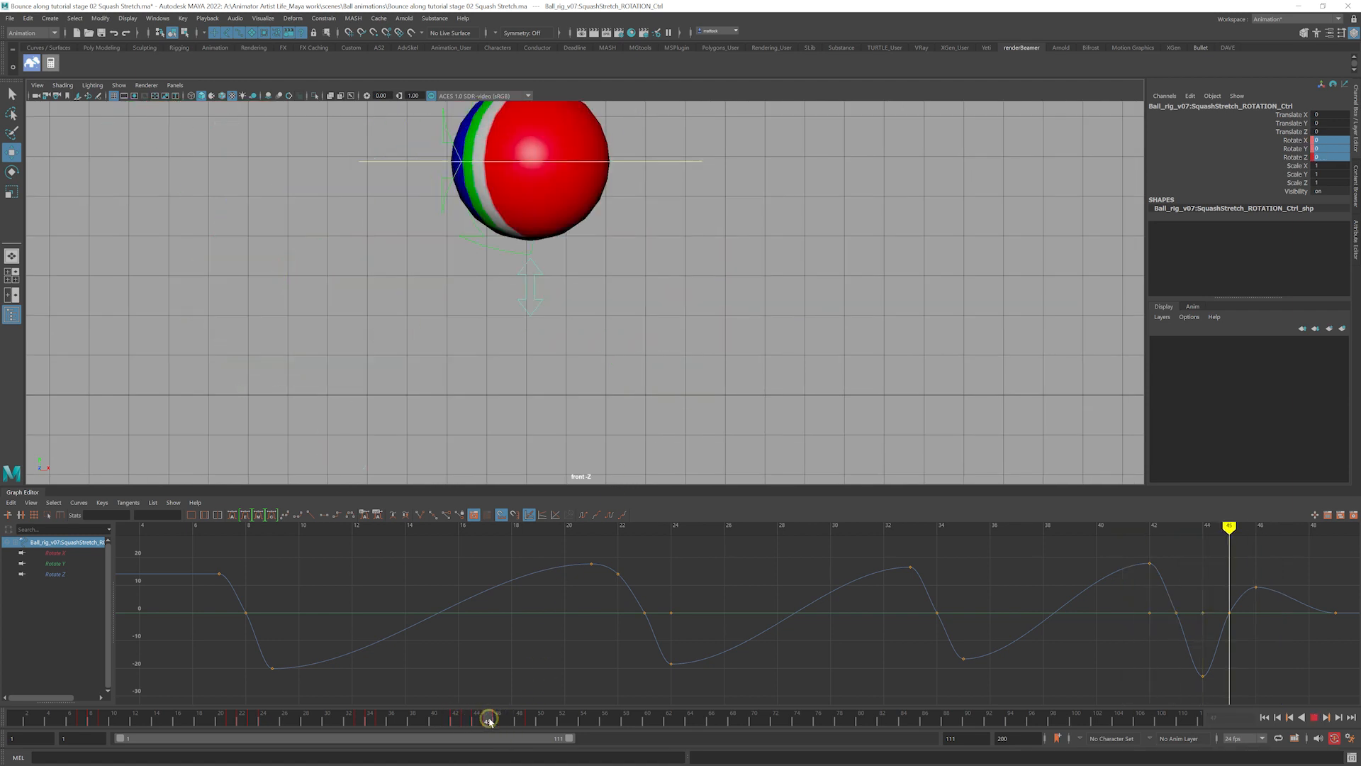
pyautogui.moveTo(509, 727); pyautogui.dragTo(552, 727)
# Deselect the controls and scrub from frame 51 to 71 to check the ball's final roll in a wider view
pyautogui.keyDown('alt'); pyautogui.moveTo(642, 294); pyautogui.dragTo(454, 306, button='right'); pyautogui.keyUp('alt')
pyautogui.keyDown('alt'); pyautogui.moveTo(402, 312); pyautogui.dragTo(602, 341, button='middle'); pyautogui.keyUp('alt')
pyautogui.click(693, 464)
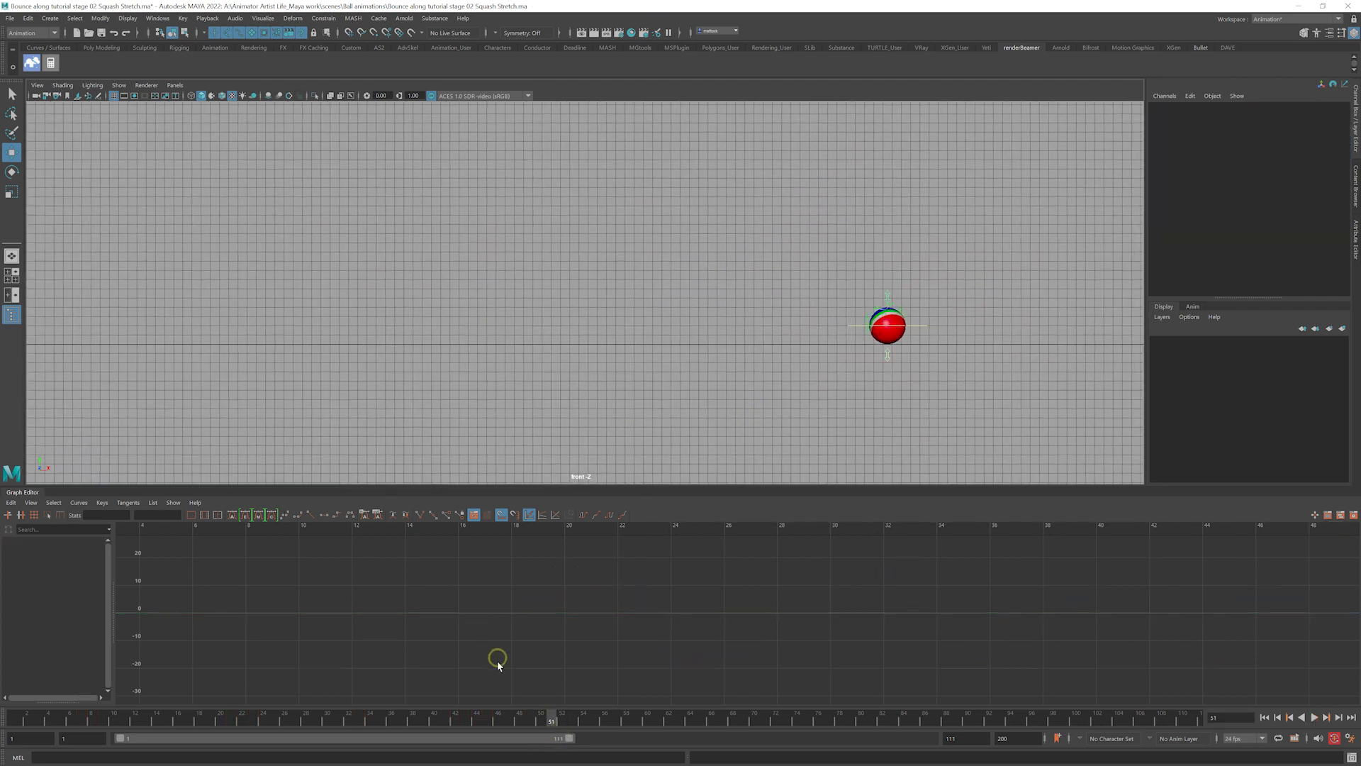
pyautogui.moveTo(536, 716); pyautogui.dragTo(782, 714)
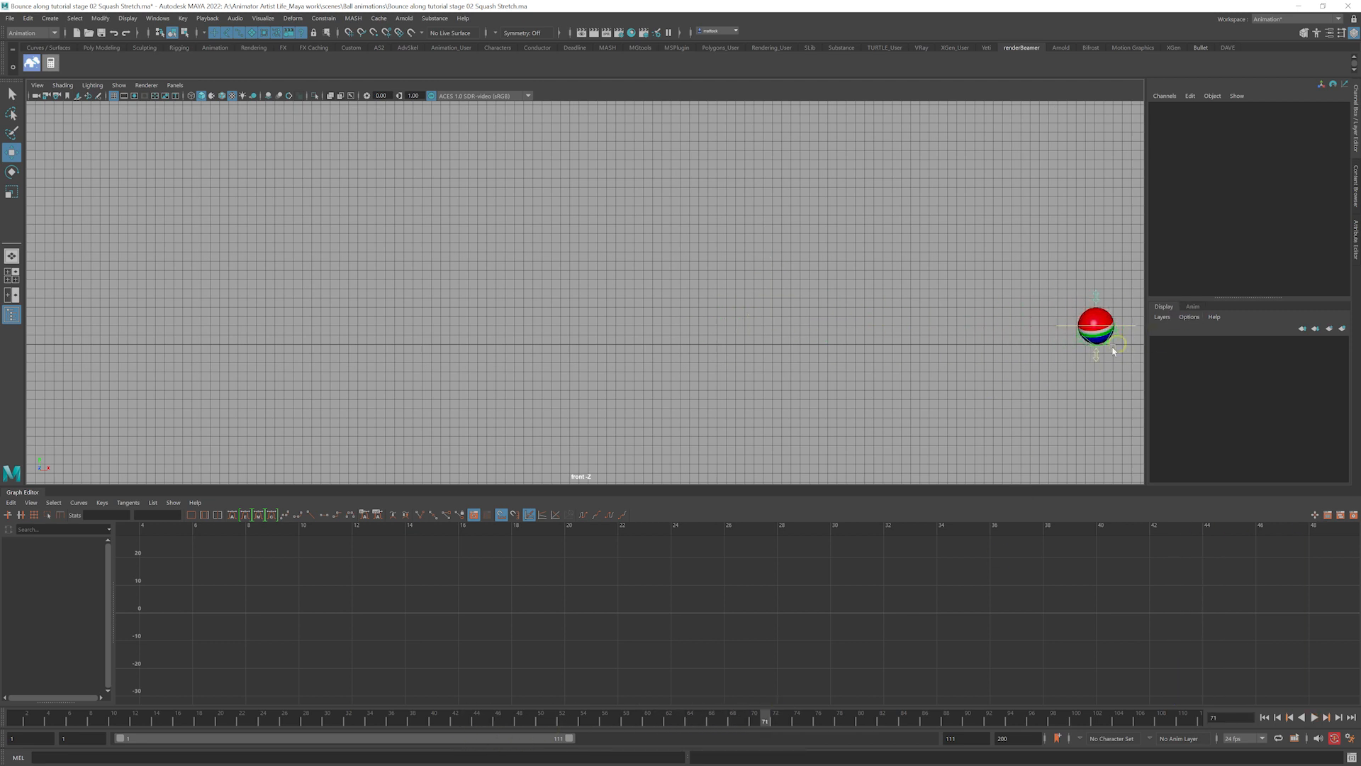
pyautogui.keyDown('alt'); pyautogui.moveTo(831, 353); pyautogui.dragTo(699, 358, button='right'); pyautogui.keyUp('alt')
pyautogui.keyDown('alt'); pyautogui.moveTo(738, 353); pyautogui.dragTo(838, 376, button='middle'); pyautogui.keyUp('alt')
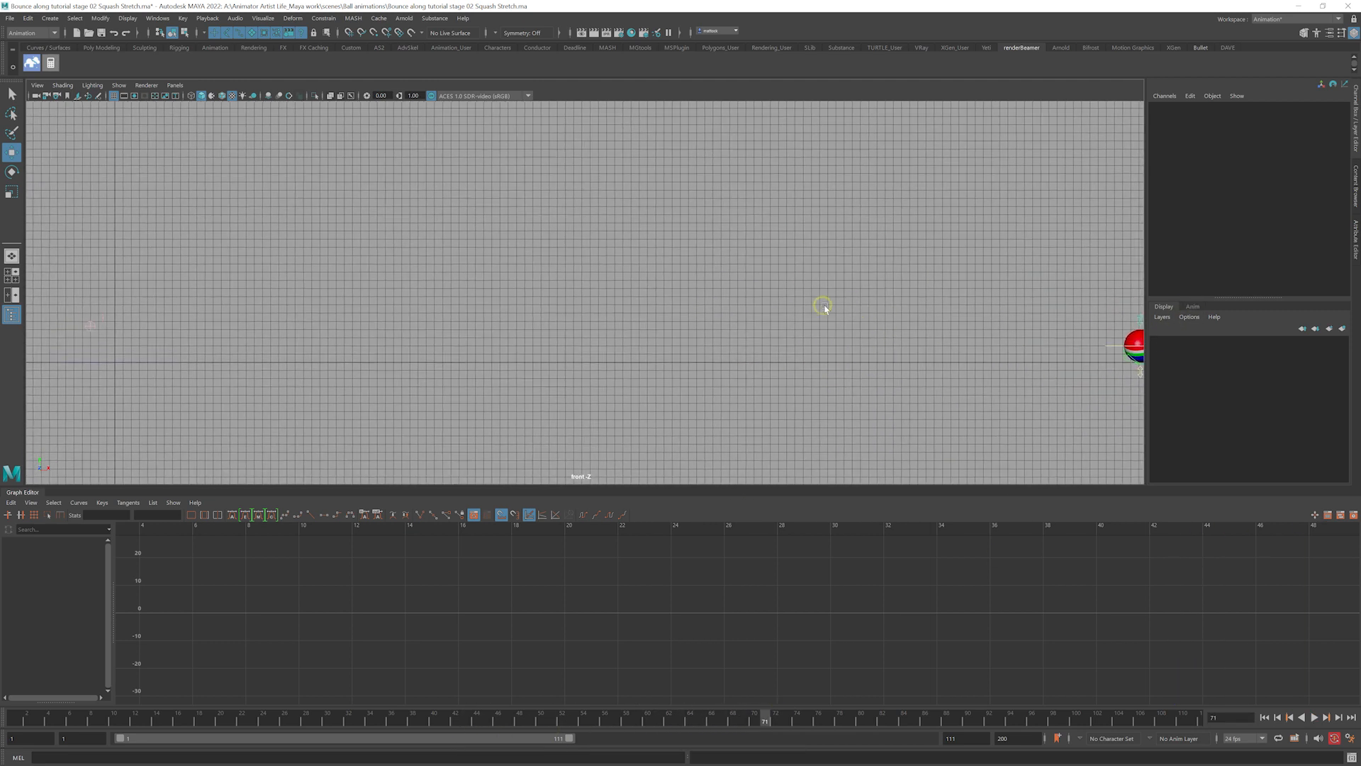
# Play back the whole bounce animation from frame 1 in a wide view that keeps the ball's full path framed
pyautogui.keyDown('alt'); pyautogui.moveTo(789, 339); pyautogui.dragTo(611, 383, button='middle'); pyautogui.keyUp('alt')
pyautogui.moveTo(222, 714); pyautogui.dragTo(6, 716)
pyautogui.keyDown('alt'); pyautogui.moveTo(435, 344); pyautogui.dragTo(574, 395, button='middle'); pyautogui.keyUp('alt')
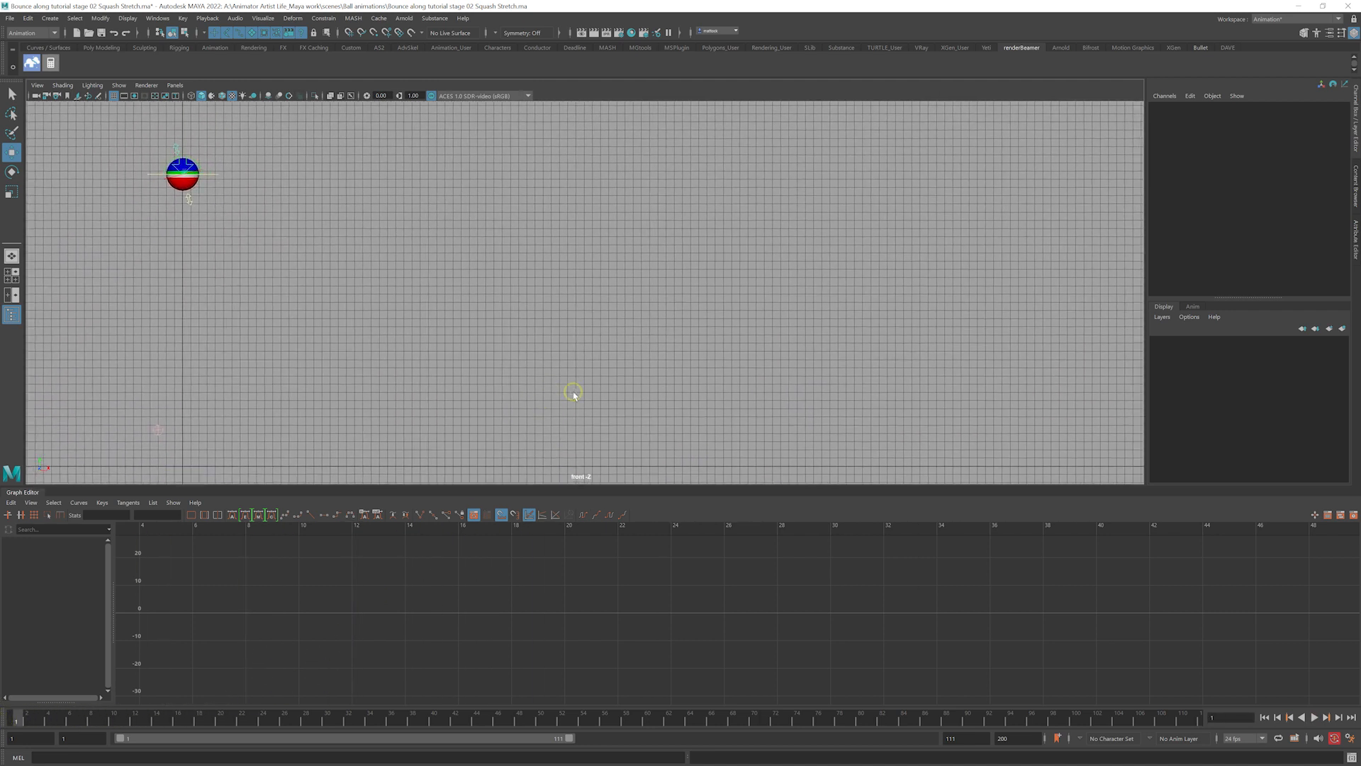
pyautogui.hotkey('alt', 'v')
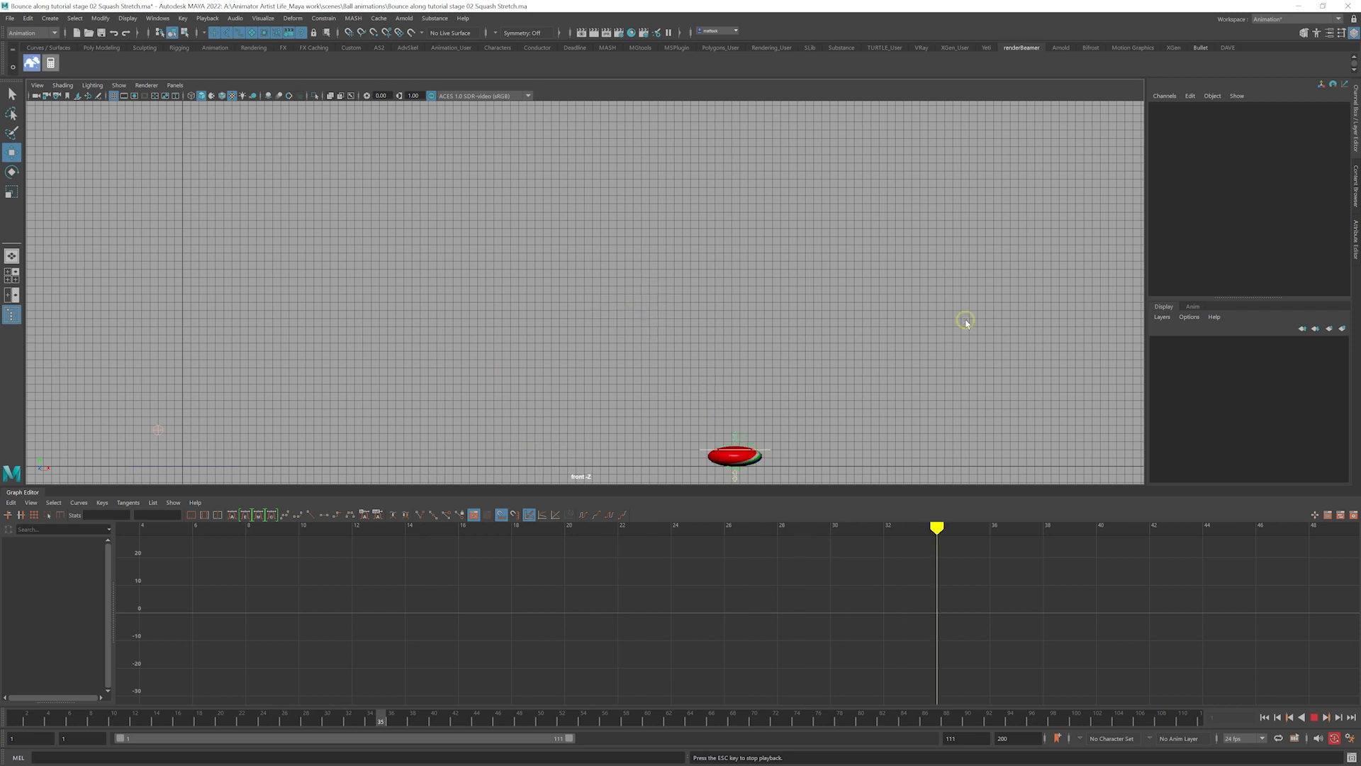
pyautogui.keyDown('alt'); pyautogui.moveTo(987, 316); pyautogui.dragTo(866, 319, button='middle'); pyautogui.keyUp('alt')
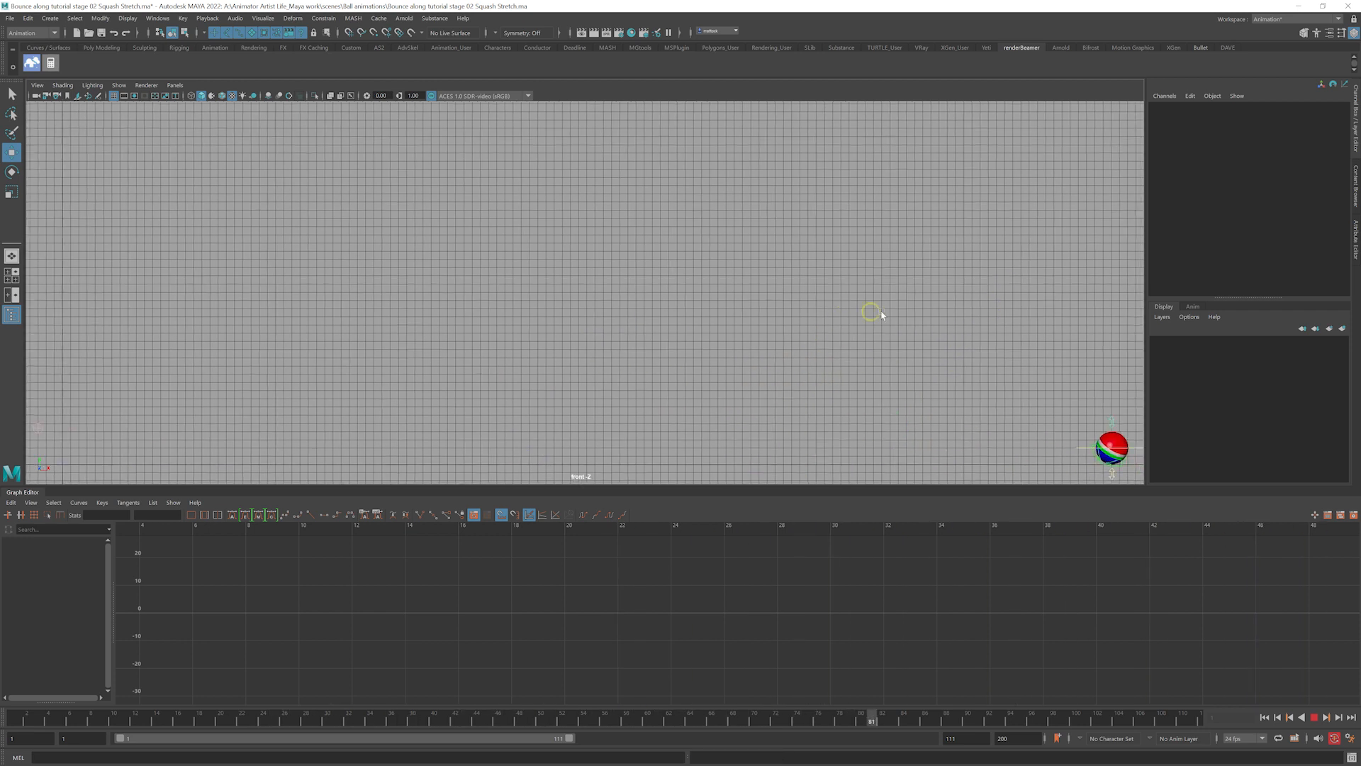
pyautogui.keyDown('alt'); pyautogui.moveTo(879, 312); pyautogui.dragTo(845, 303, button='right'); pyautogui.keyUp('alt')
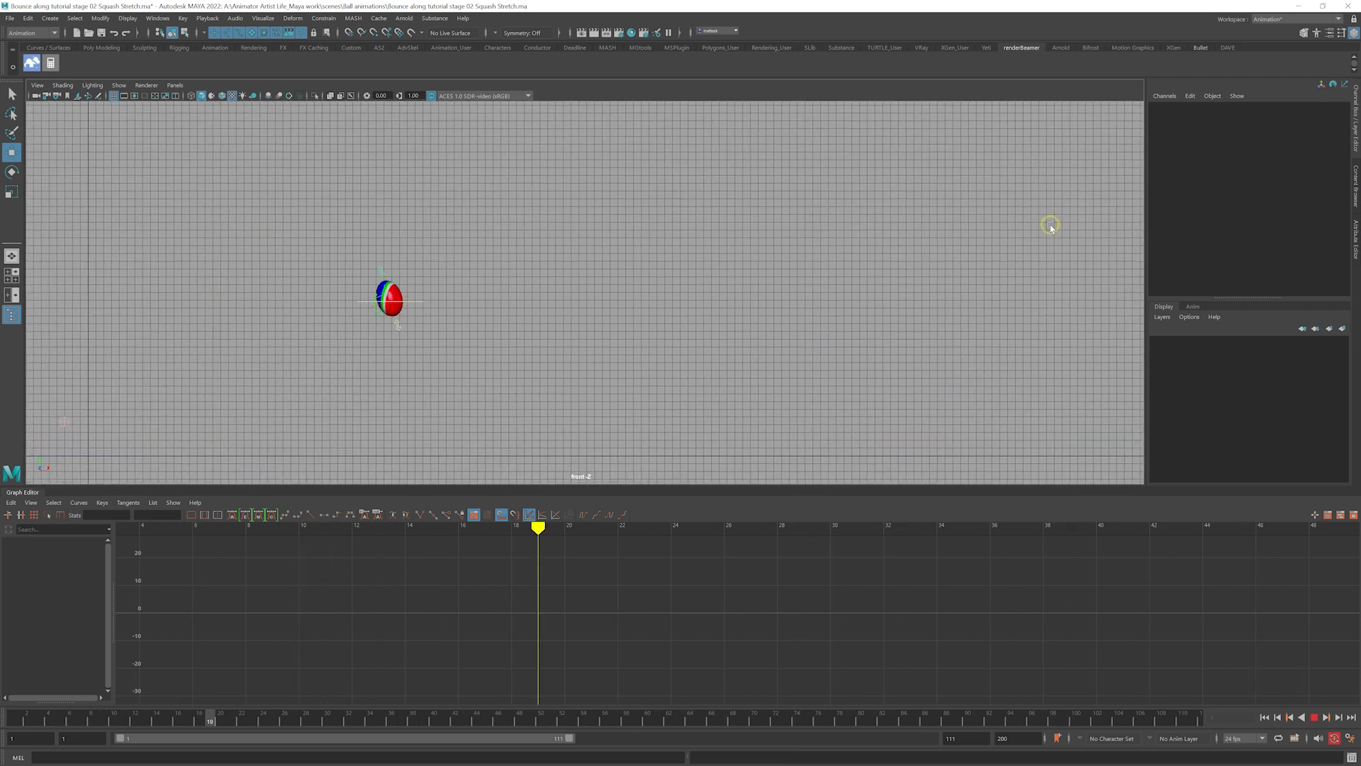
pyautogui.press('Escape')
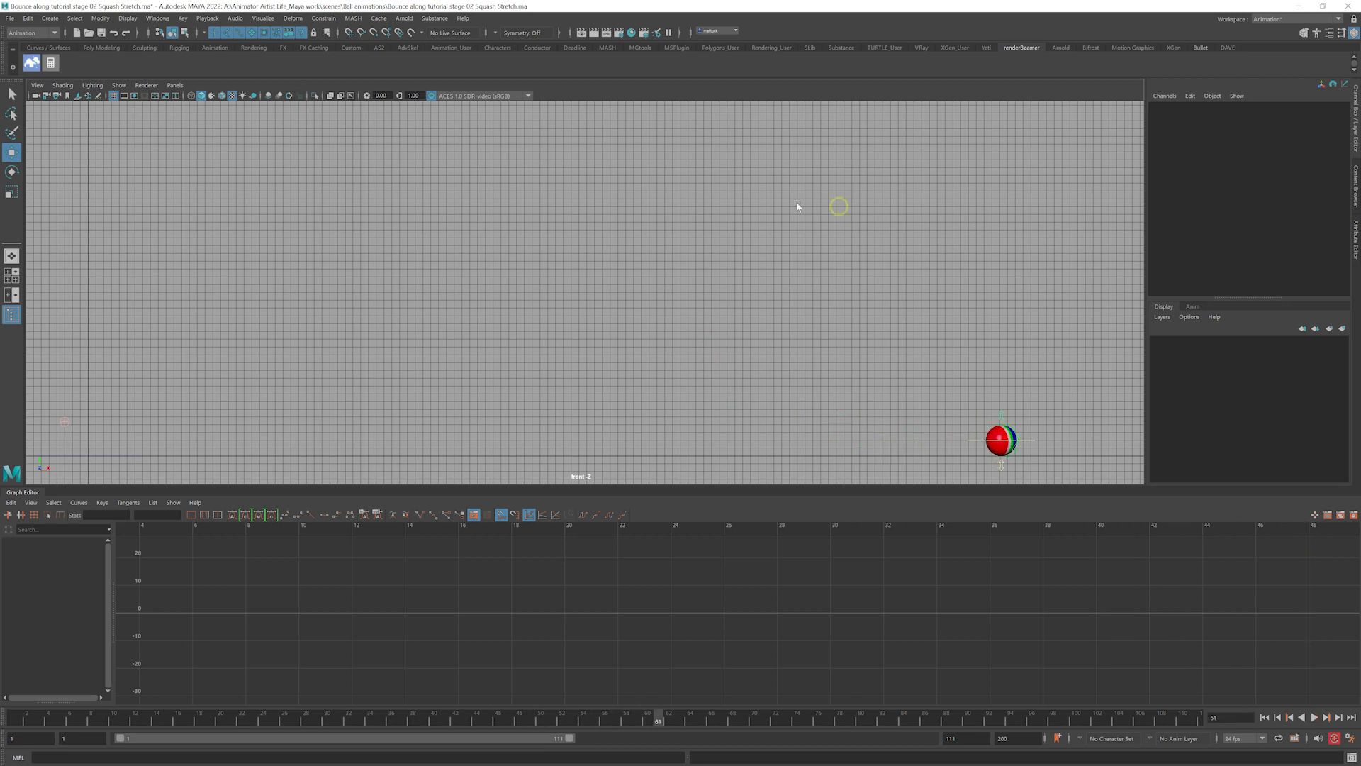
# Hide the NURBS curves and the grid in the front viewport so only the ball is displayed
pyautogui.click(120, 85)
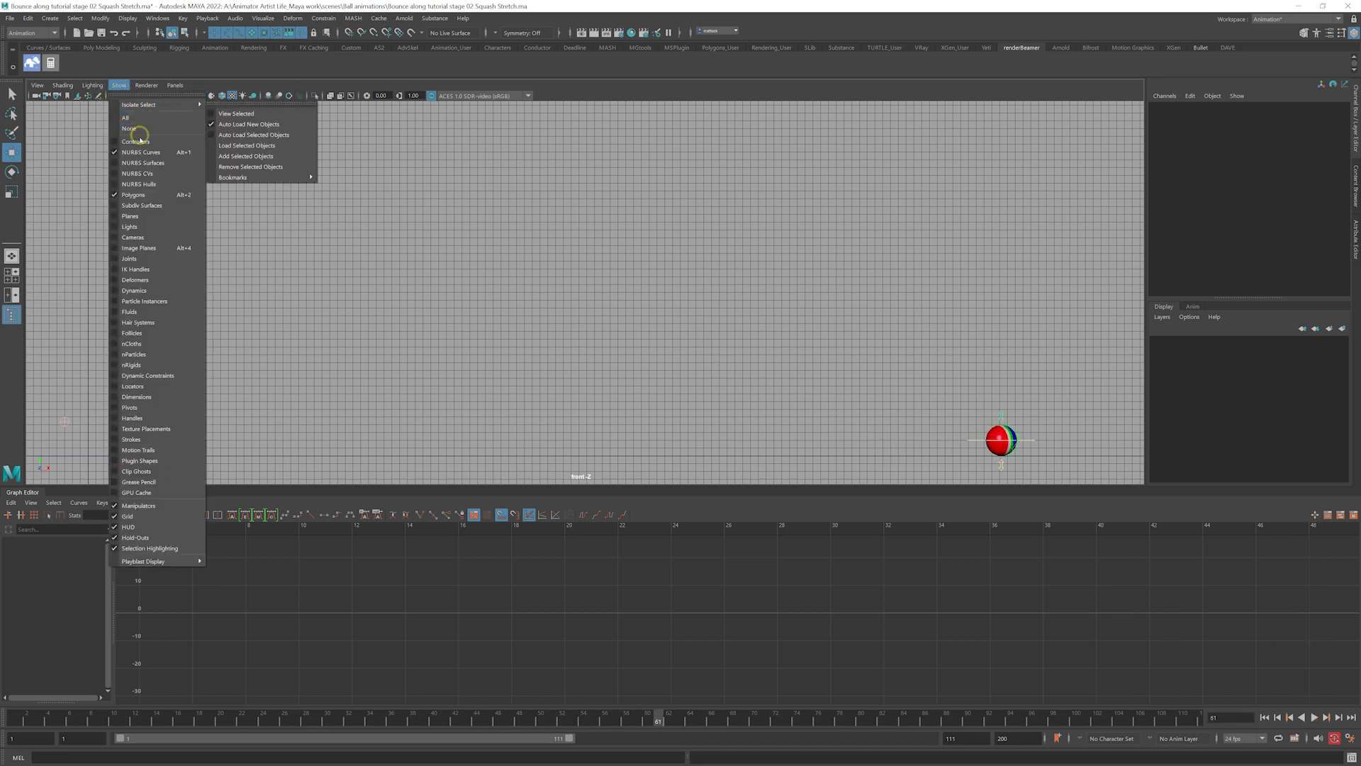
pyautogui.click(135, 145)
pyautogui.click(117, 96)
pyautogui.click(826, 511)
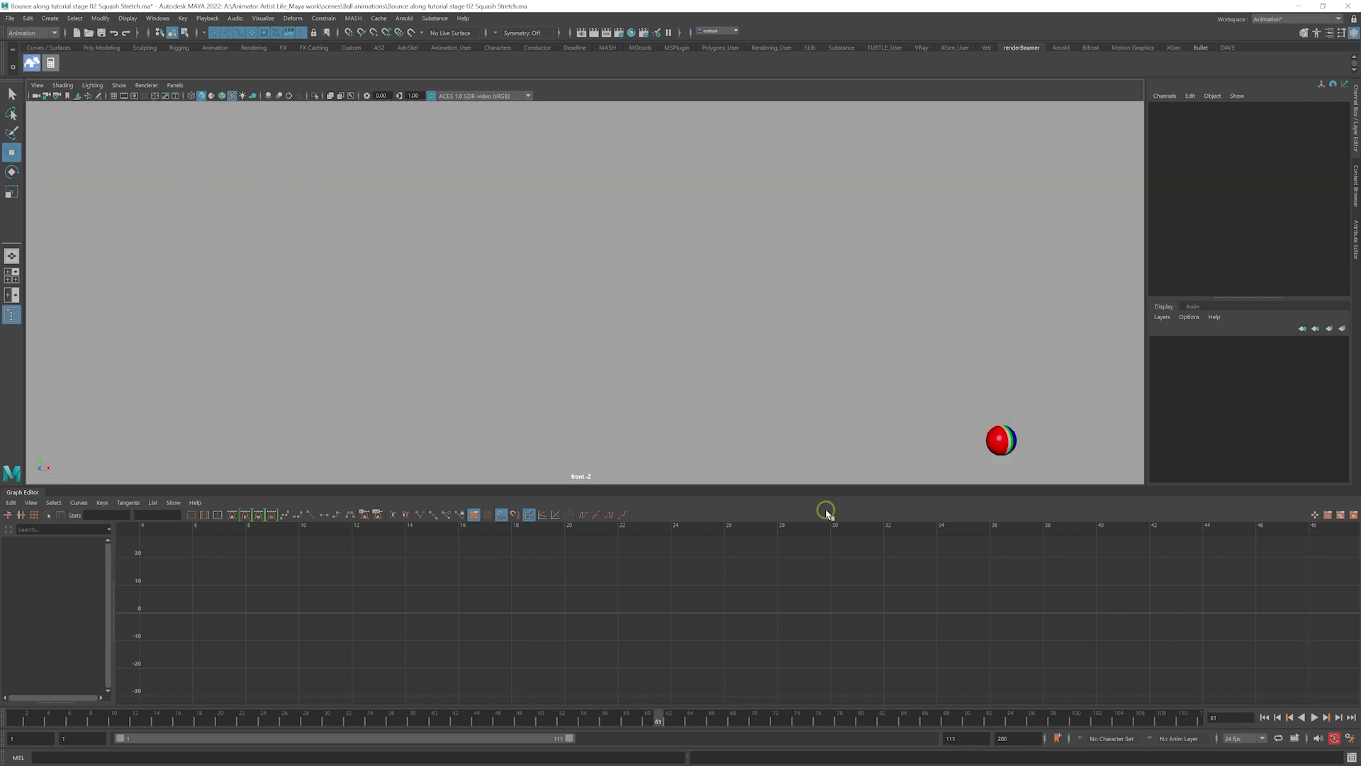
# Play back the animation without the controls displayed, and scrub back to the third contact's squash at frame 34
pyautogui.hotkey('alt', 'v')
pyautogui.click(1022, 387)
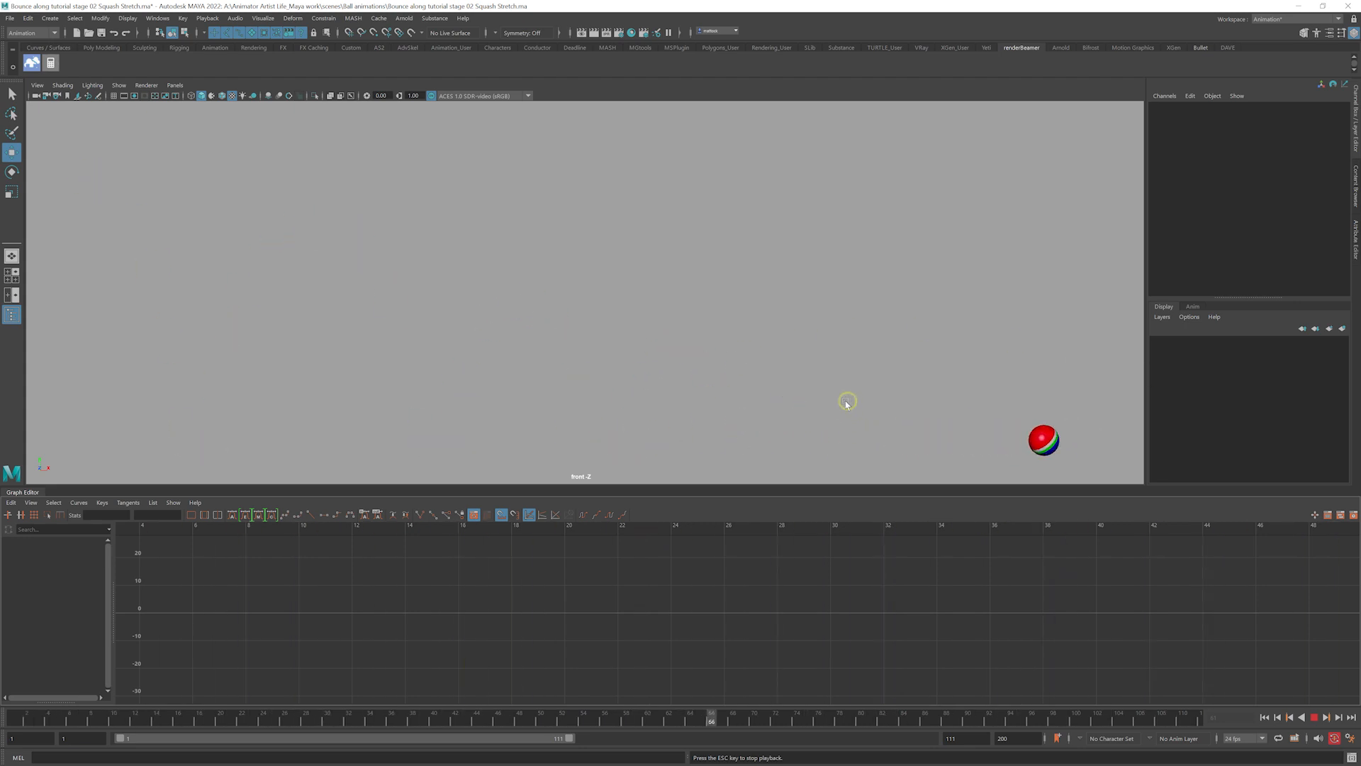
pyautogui.click(491, 716)
pyautogui.moveTo(498, 716); pyautogui.dragTo(368, 729)
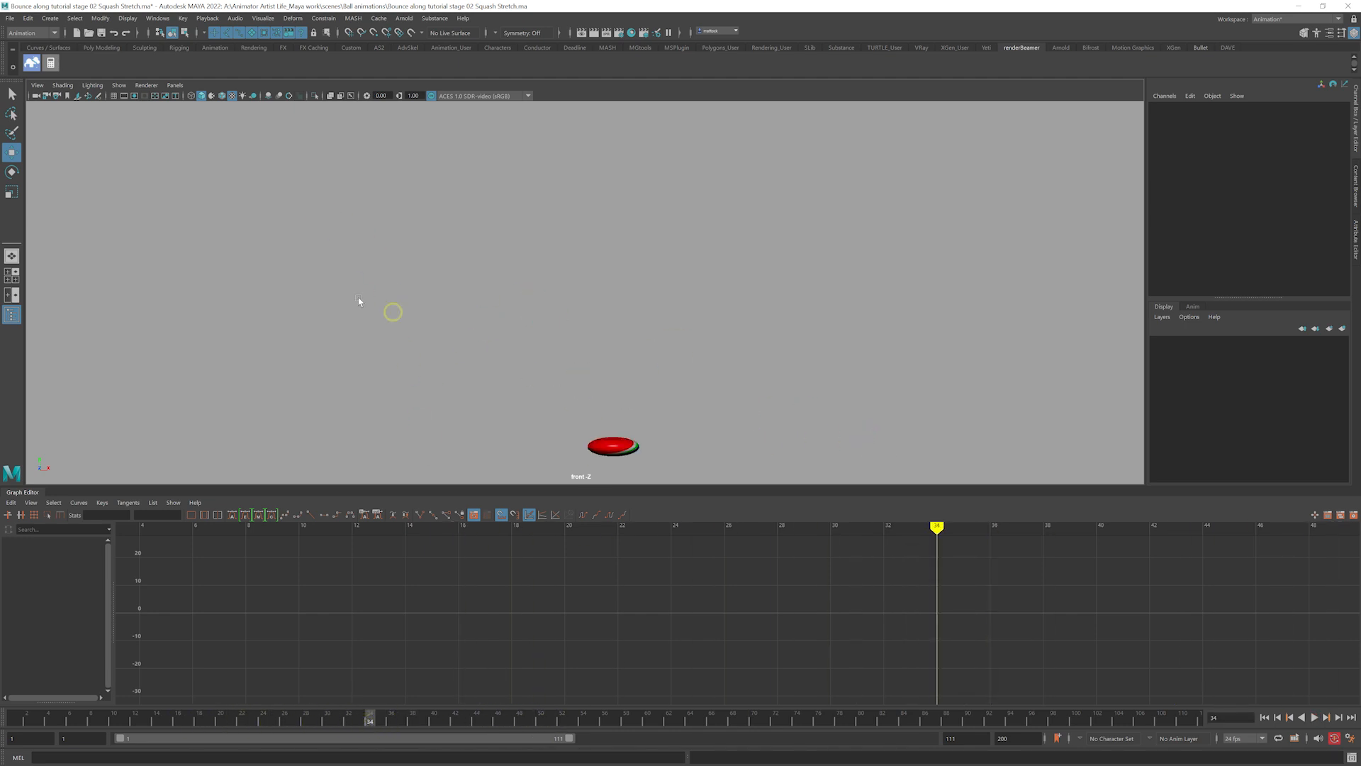
# Show the NURBS curves again and soften the frame 34 squash by setting the TOP control's Translate Y to about -5.6
pyautogui.click(122, 86)
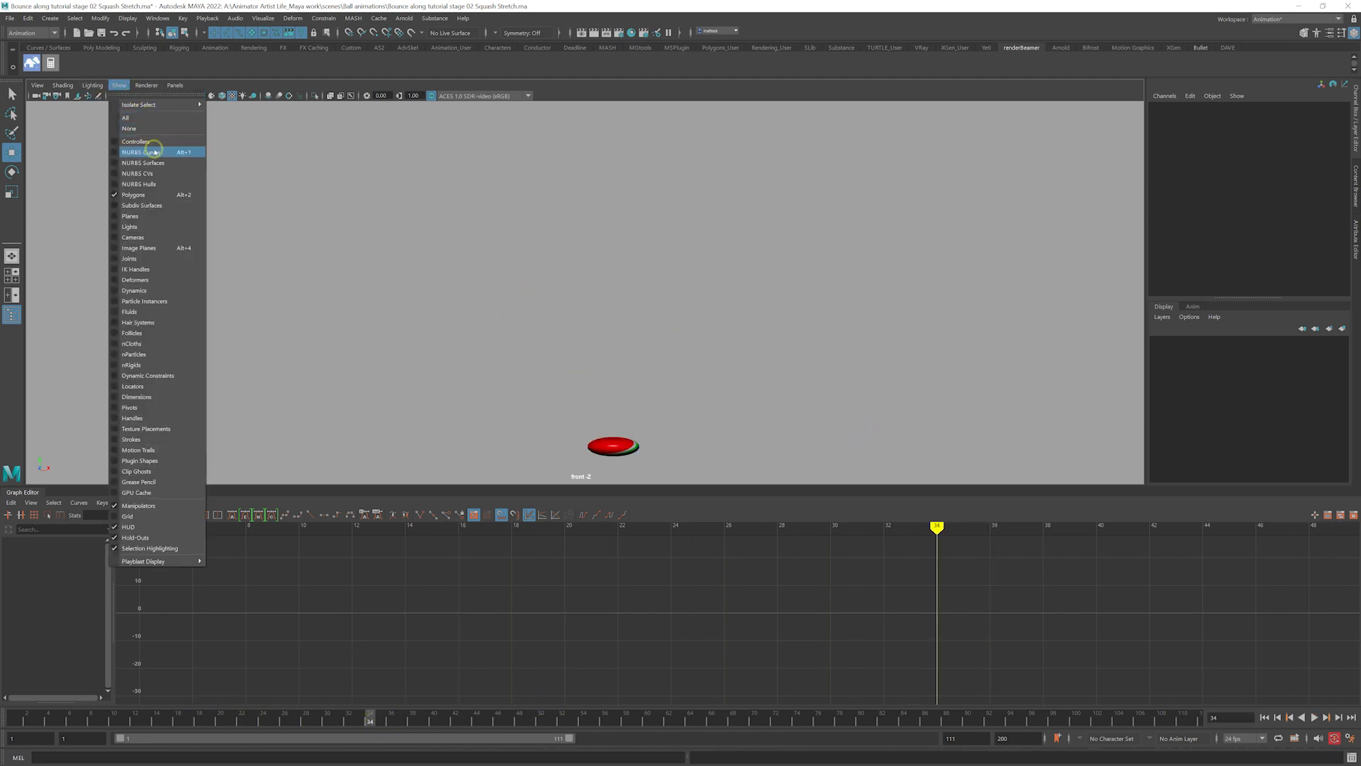
pyautogui.click(135, 147)
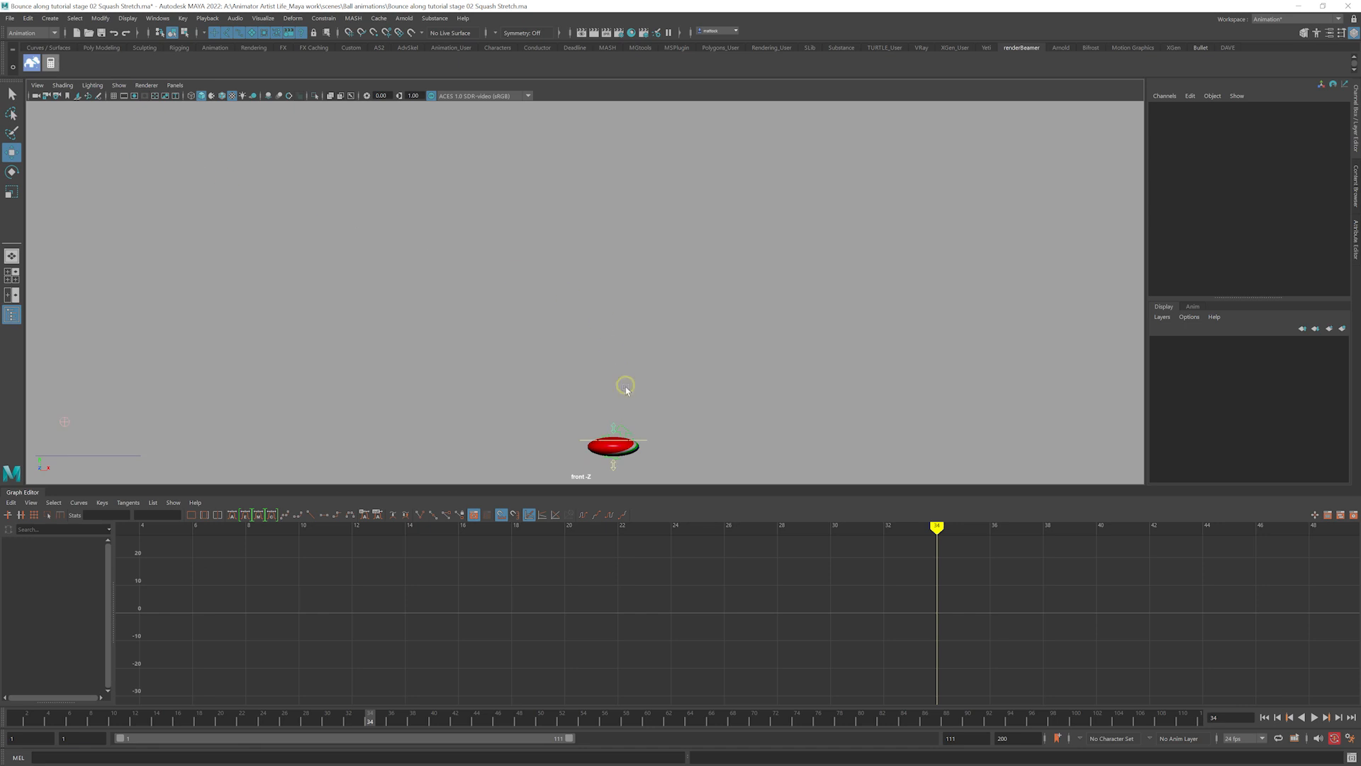
pyautogui.click(626, 426)
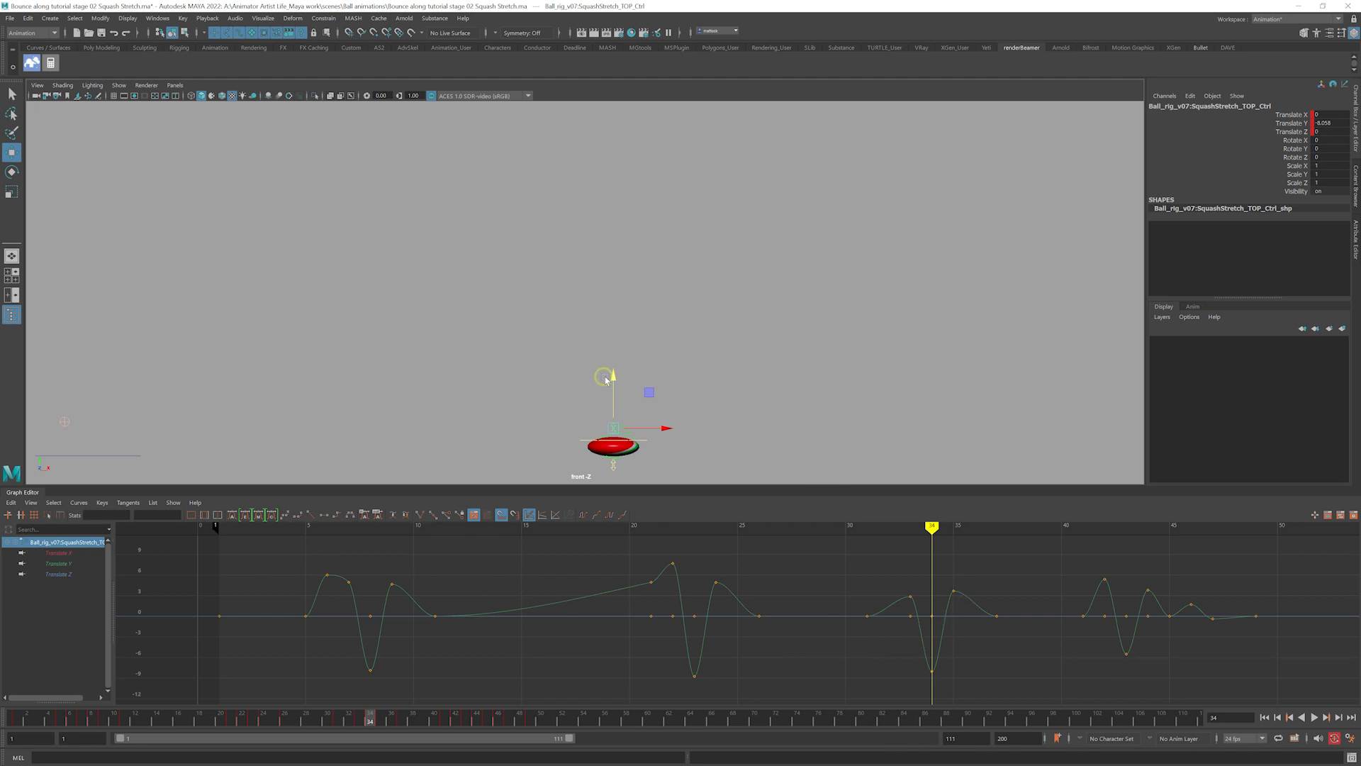
pyautogui.keyDown('alt'); pyautogui.moveTo(511, 377); pyautogui.dragTo(610, 406, button='right'); pyautogui.keyUp('alt')
pyautogui.keyDown('alt'); pyautogui.moveTo(611, 406); pyautogui.dragTo(637, 254, button='middle'); pyautogui.keyUp('alt')
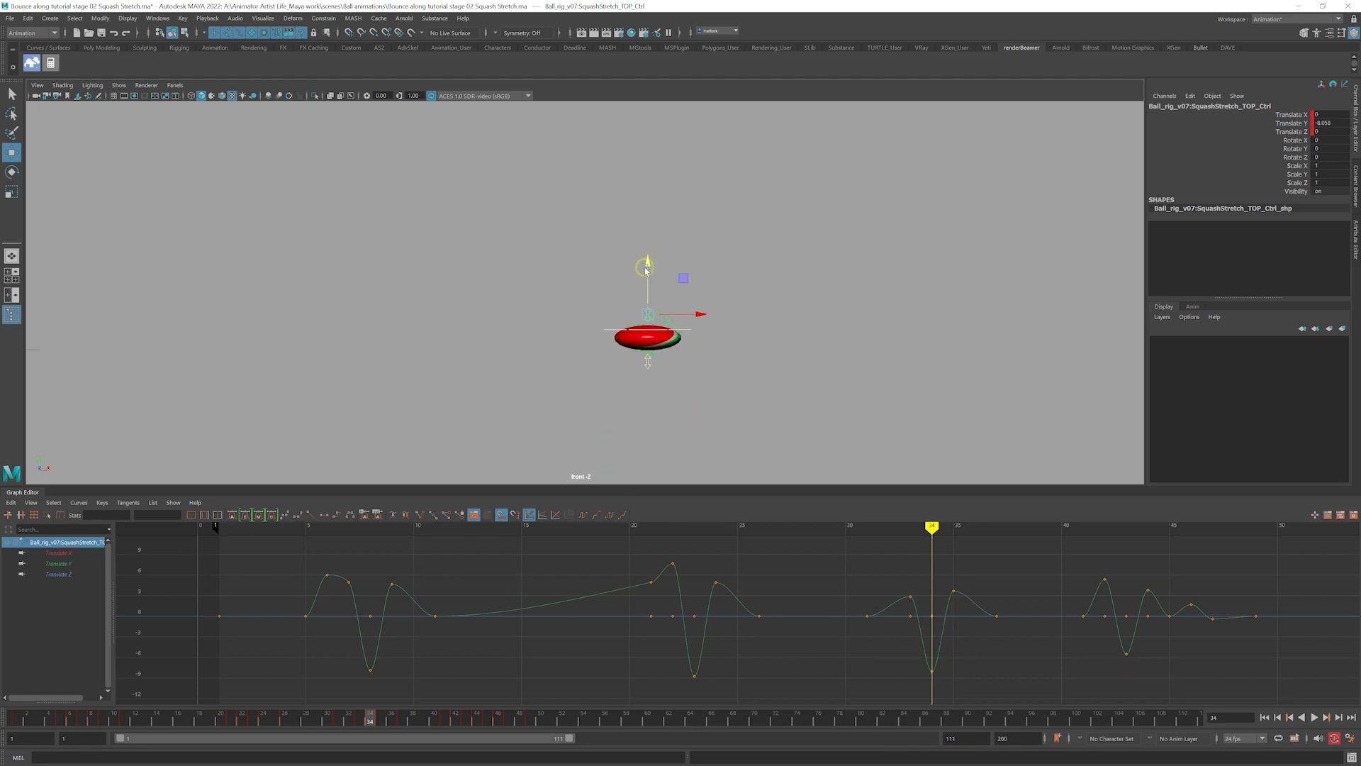
pyautogui.keyDown('alt'); pyautogui.moveTo(765, 287); pyautogui.dragTo(716, 294, button='right'); pyautogui.keyUp('alt')
pyautogui.keyDown('alt'); pyautogui.moveTo(715, 294); pyautogui.dragTo(686, 405, button='middle'); pyautogui.keyUp('alt')
pyautogui.keyDown('alt'); pyautogui.moveTo(843, 345); pyautogui.dragTo(721, 336, button='right'); pyautogui.keyUp('alt')
# Play back the animation to check the softened third squash, with the NURBS curves hidden
pyautogui.hotkey('alt', 'v')
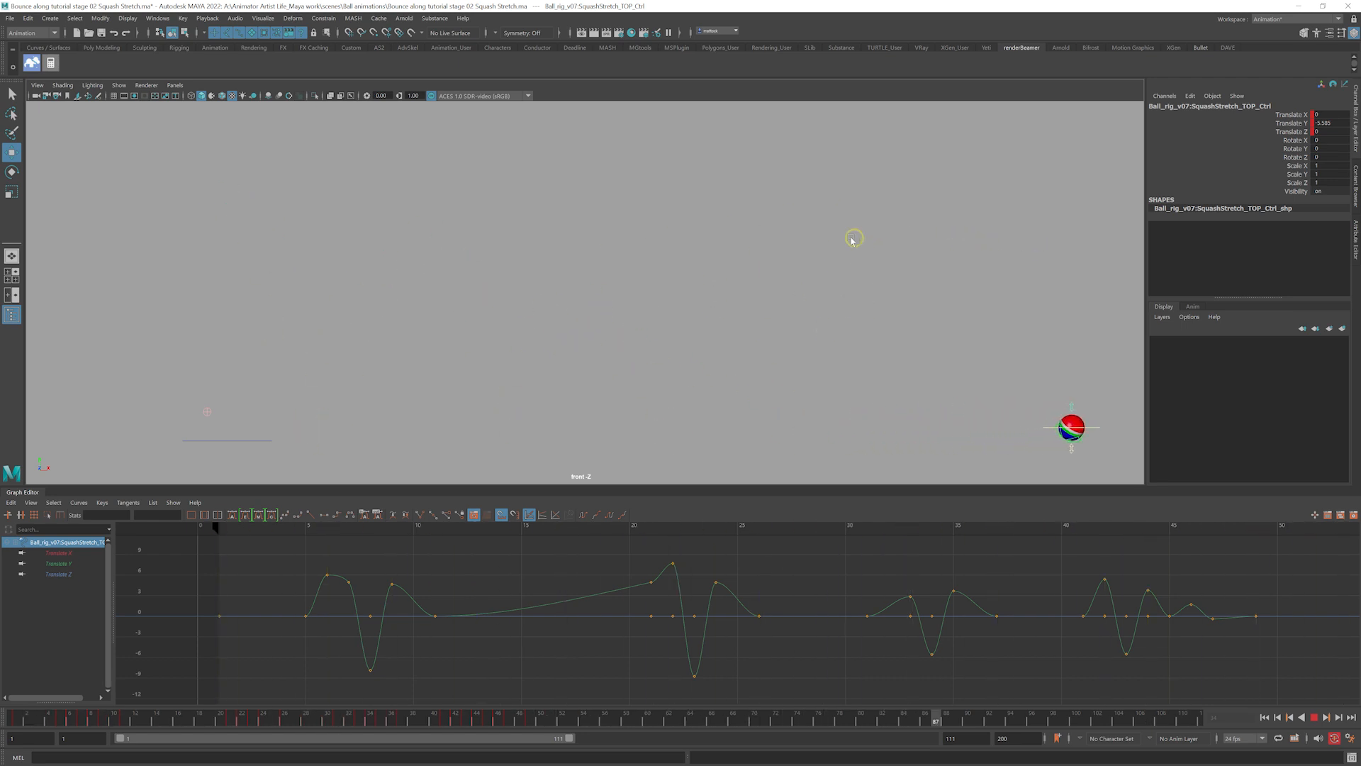
pyautogui.click(119, 85)
pyautogui.click(141, 152)
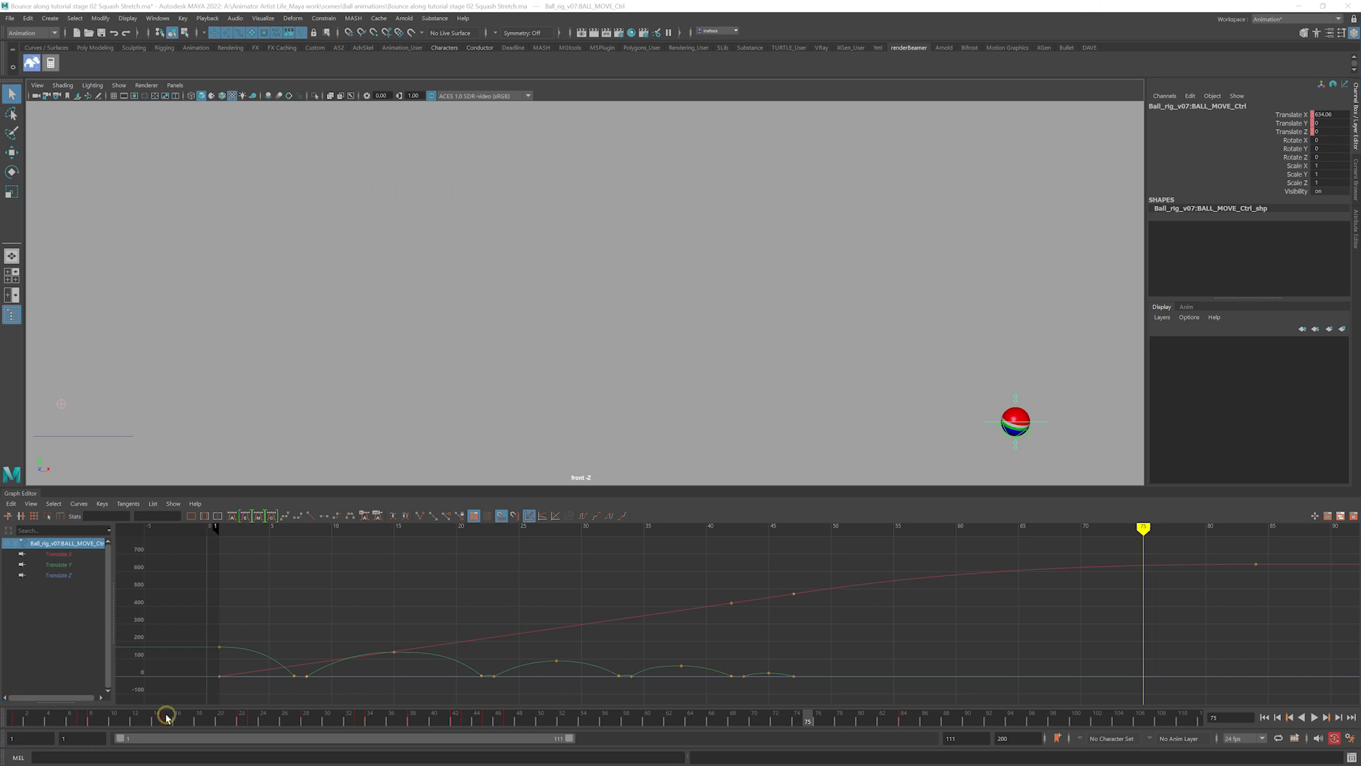
# Scrub through the bounces and the final roll up to frame 79 to review how the ball comes to rest
pyautogui.moveTo(92, 717)
pyautogui.mouseDown()
pyautogui.moveTo(62, 716)
pyautogui.moveTo(896, 719)
pyautogui.moveTo(717, 718)
pyautogui.moveTo(850, 719)
pyautogui.mouseUp()
pyautogui.keyDown('alt'); pyautogui.moveTo(1014, 429); pyautogui.dragTo(801, 361, button='middle'); pyautogui.keyUp('alt')
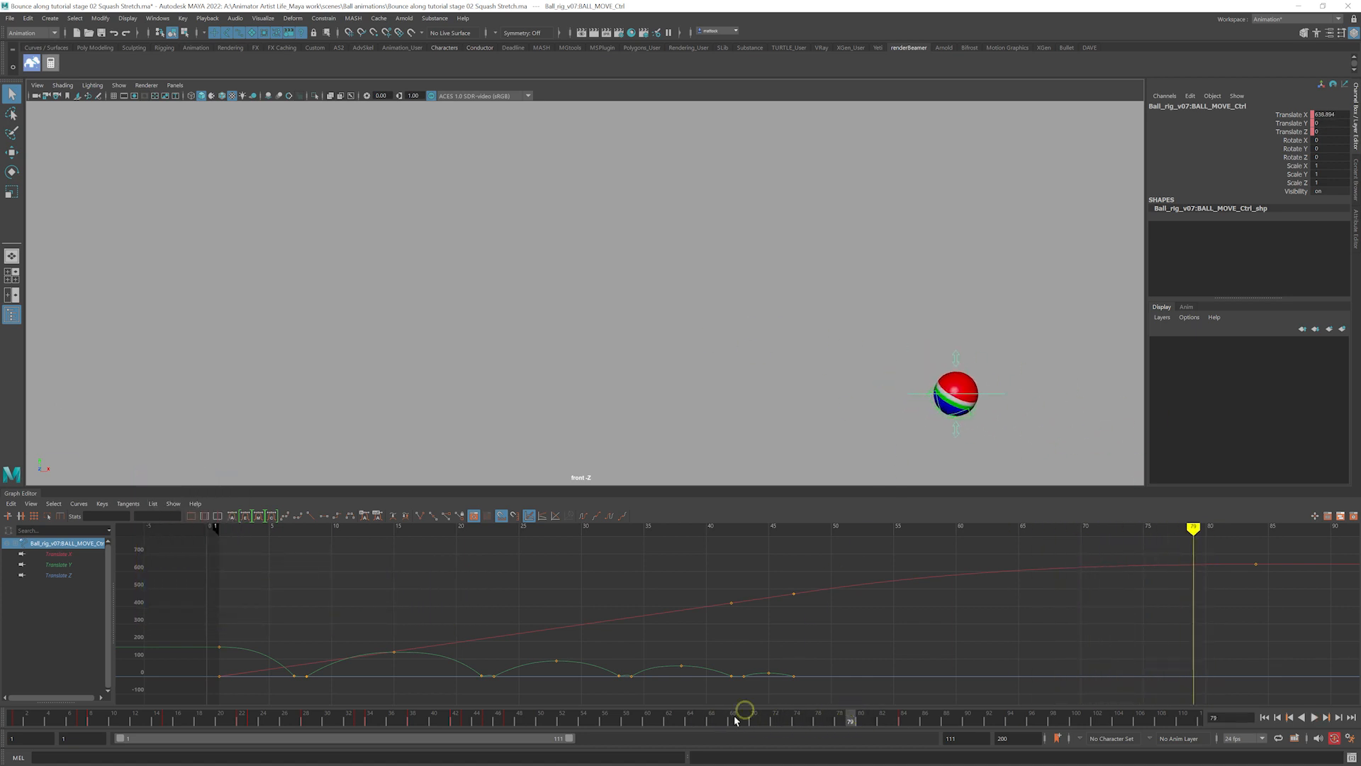
pyautogui.moveTo(571, 719); pyautogui.dragTo(401, 711)
# Key a slight roll back at frame 100 by moving BALL_MOVE_Ctrl to a Translate X of about 607
pyautogui.moveTo(526, 721); pyautogui.dragTo(999, 728)
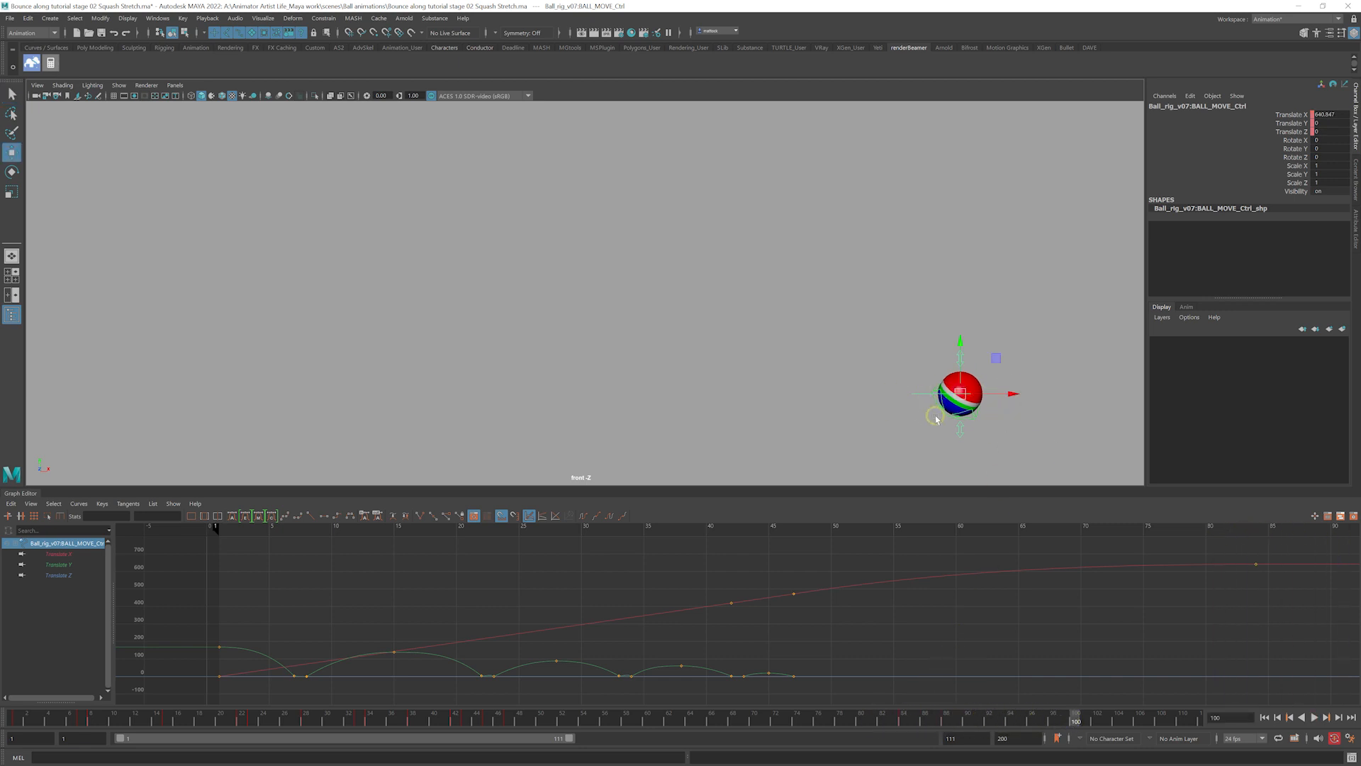
pyautogui.moveTo(1015, 394); pyautogui.dragTo(934, 396)
pyautogui.keyDown('alt'); pyautogui.moveTo(1140, 601); pyautogui.dragTo(858, 595, button='middle'); pyautogui.keyUp('alt')
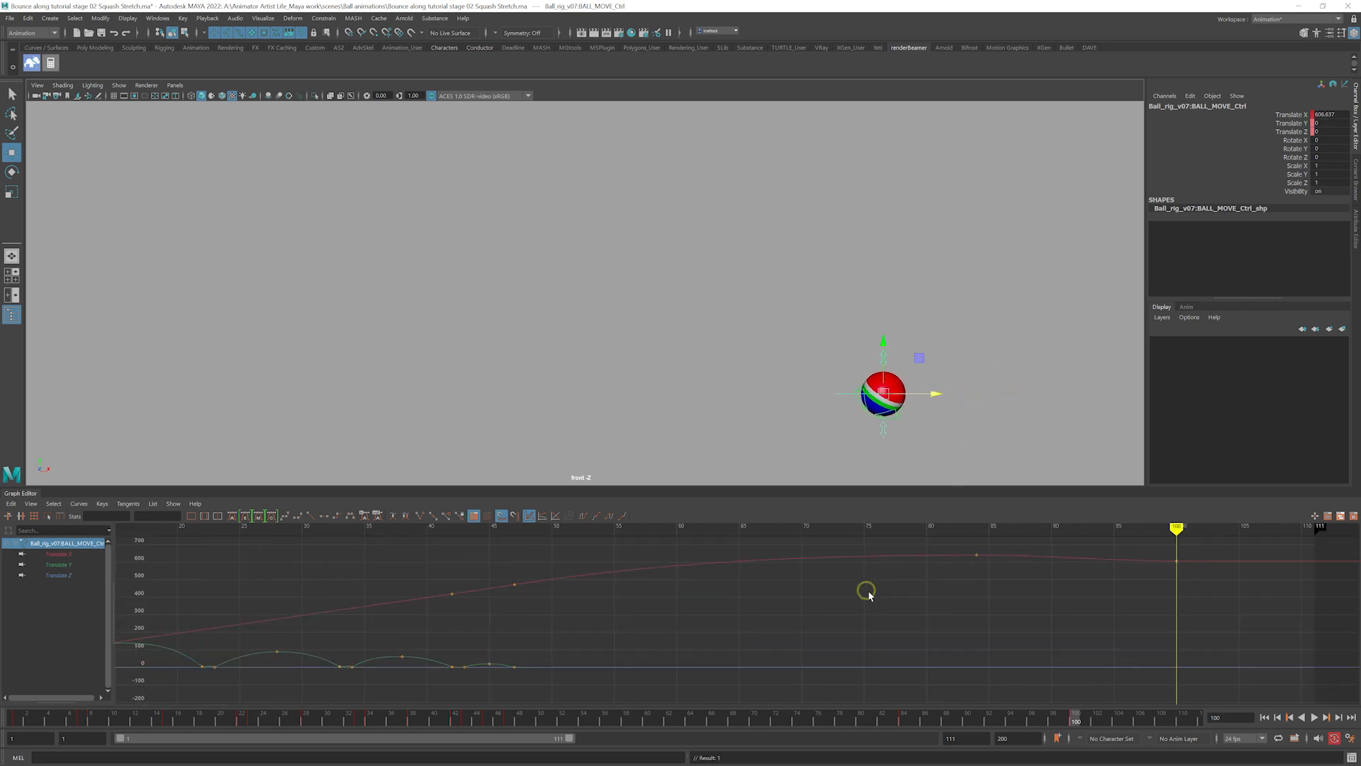
pyautogui.keyDown('alt'); pyautogui.keyDown('shift'); pyautogui.moveTo(1104, 603); pyautogui.dragTo(1036, 602, button='right'); pyautogui.keyUp('shift'); pyautogui.keyUp('alt')
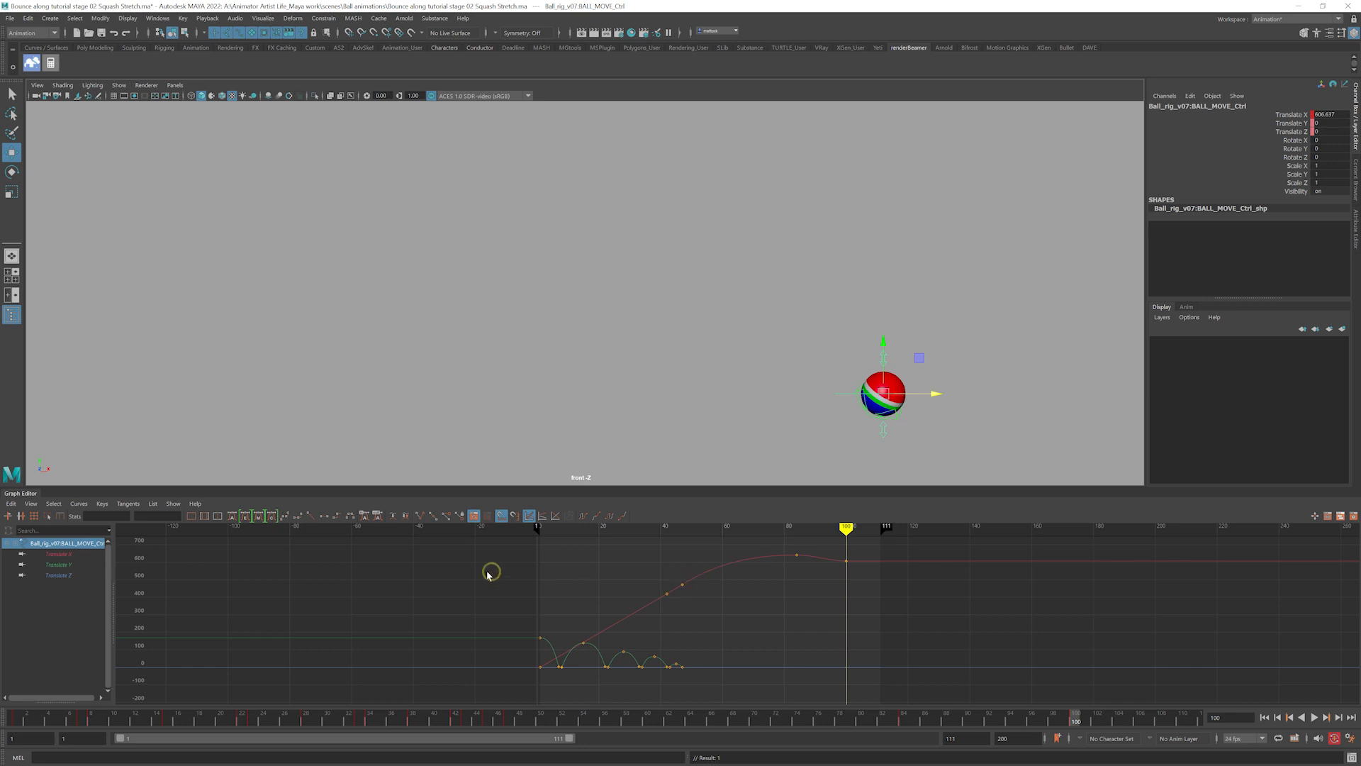
# Isolate BALL_MOVE_Ctrl's Translate X curve and play back the roll back at the end of the animation
pyautogui.click(65, 553)
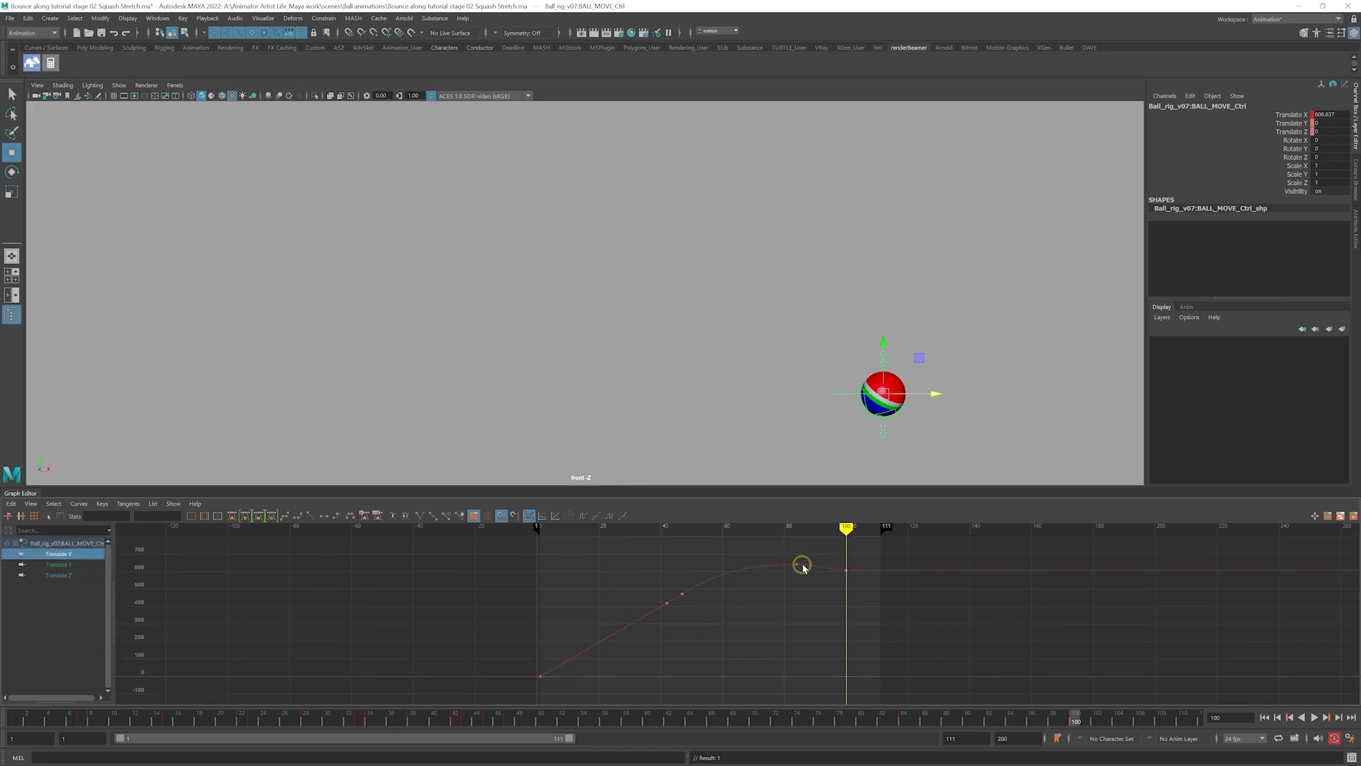
pyautogui.moveTo(951, 718); pyautogui.dragTo(694, 728)
pyautogui.hotkey('alt', 'v')
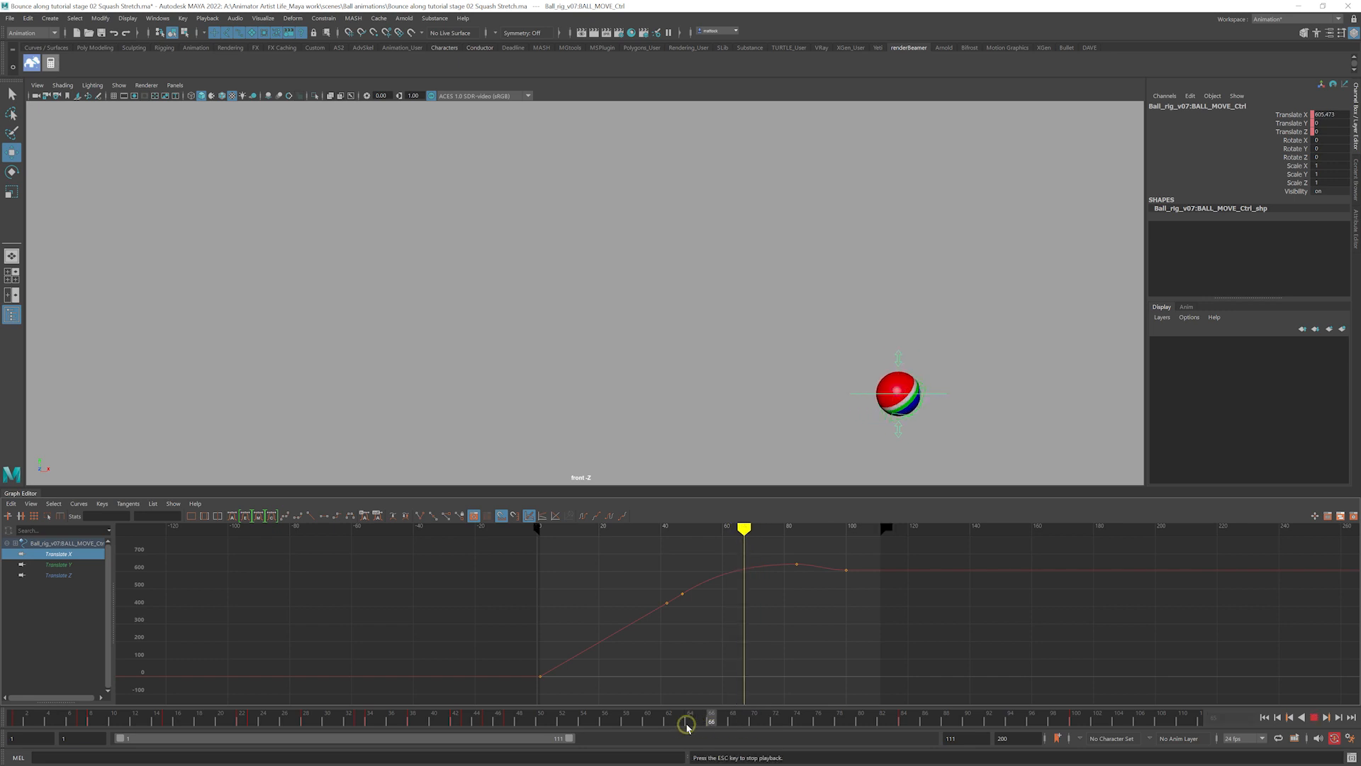
pyautogui.click(818, 594)
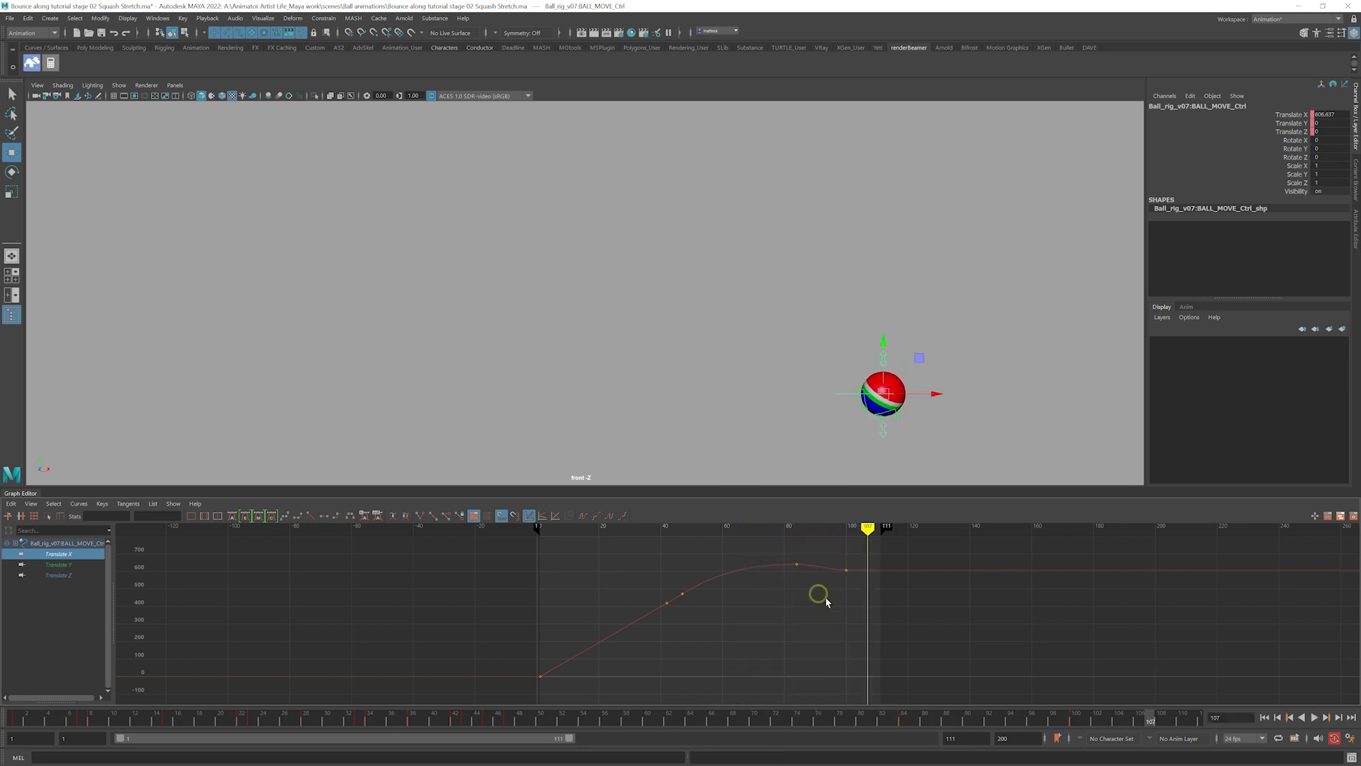
# Reduce the roll back at frame 100 by moving BALL_MOVE_Ctrl to a Translate X of about 612.8
pyautogui.moveTo(1047, 722); pyautogui.dragTo(1075, 722)
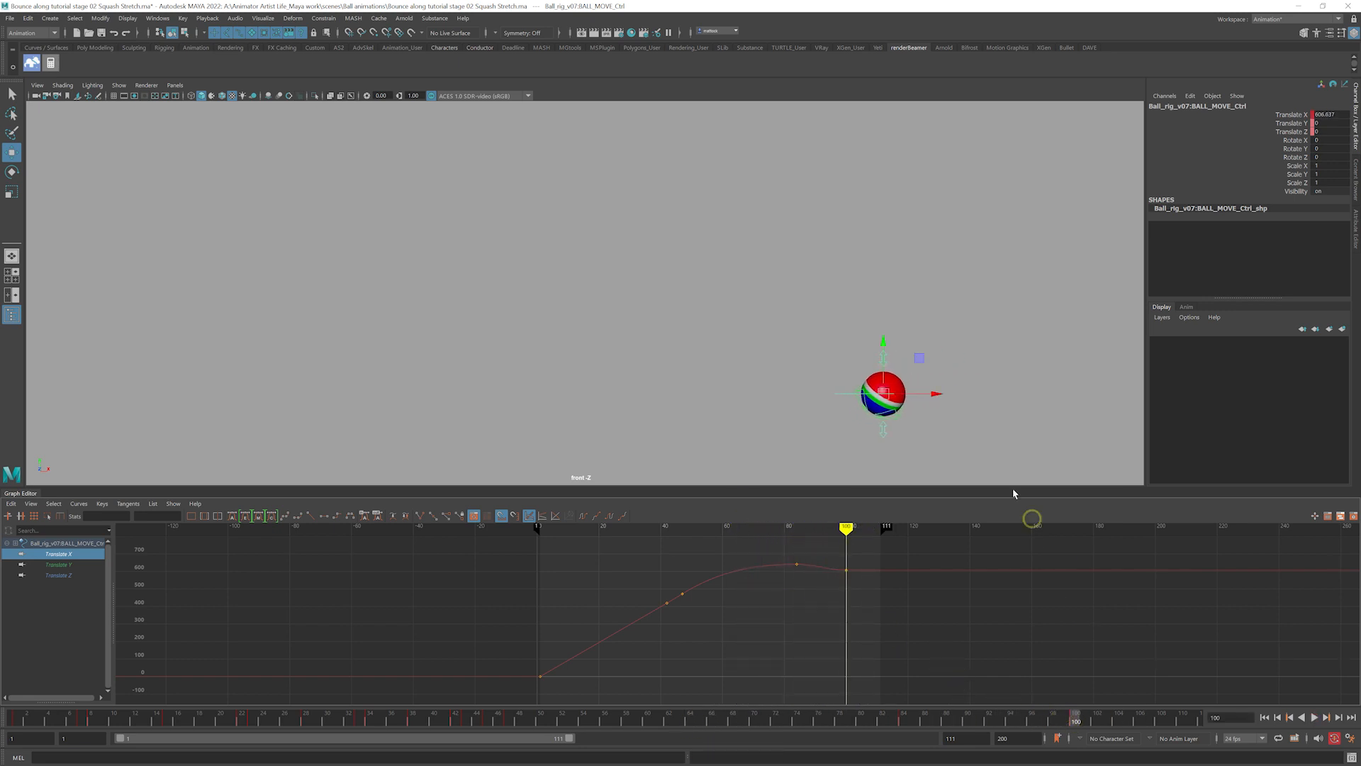
pyautogui.moveTo(933, 394); pyautogui.dragTo(947, 394)
pyautogui.click(1057, 582)
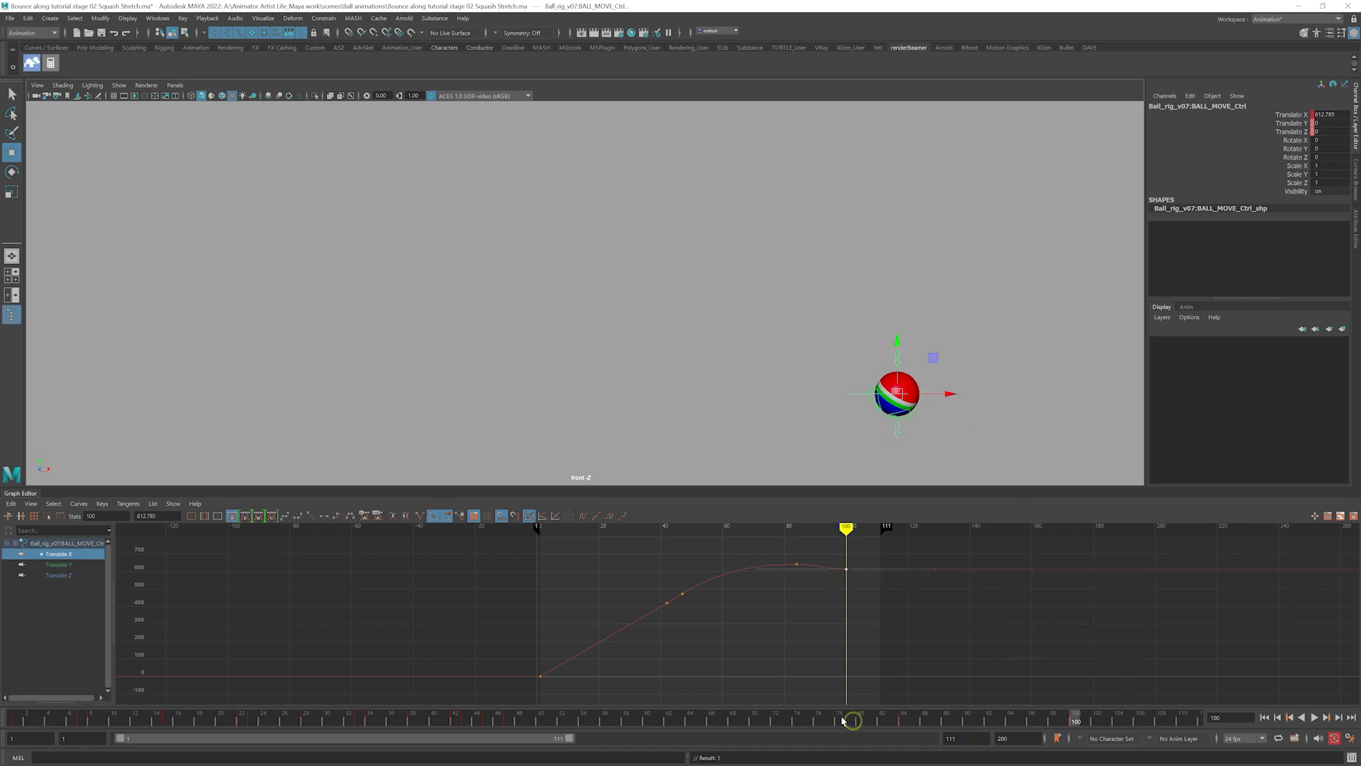
# Extend the playback range to frame 138 and move BALL_MOVE_Ctrl's final Translate X key to frame 121
pyautogui.moveTo(570, 738); pyautogui.dragTo(681, 739)
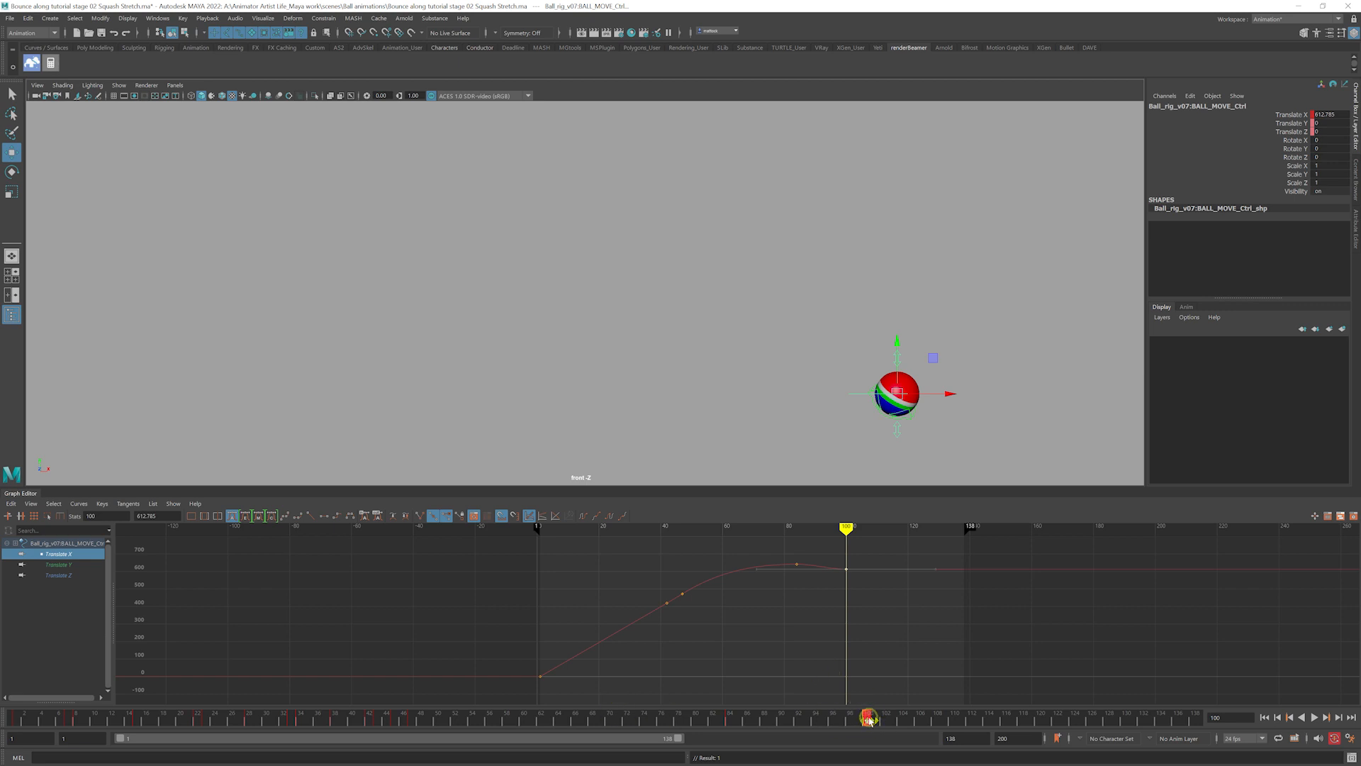
pyautogui.moveTo(866, 721); pyautogui.dragTo(1045, 725)
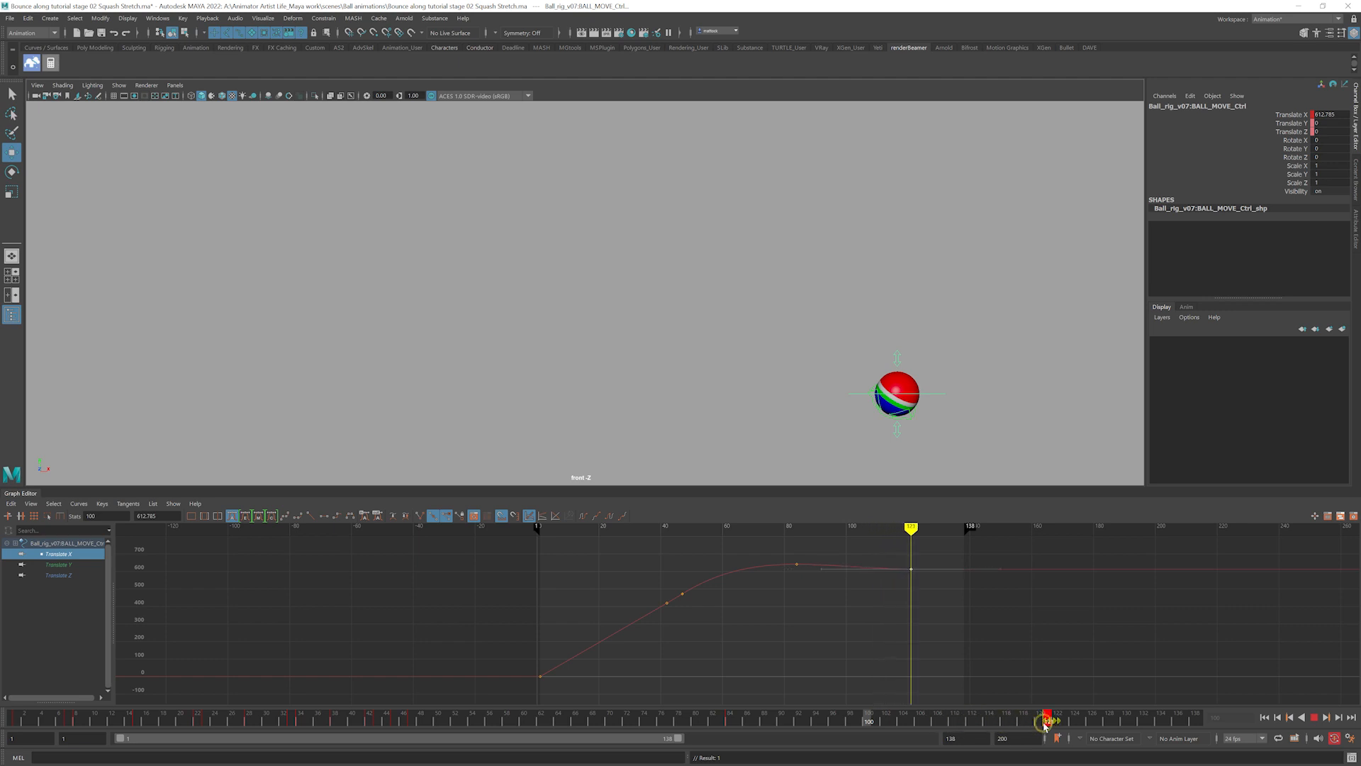
# Scrub and play back the animation to check the slower roll back
pyautogui.moveTo(848, 728); pyautogui.dragTo(592, 720)
pyautogui.hotkey('alt', 'v')
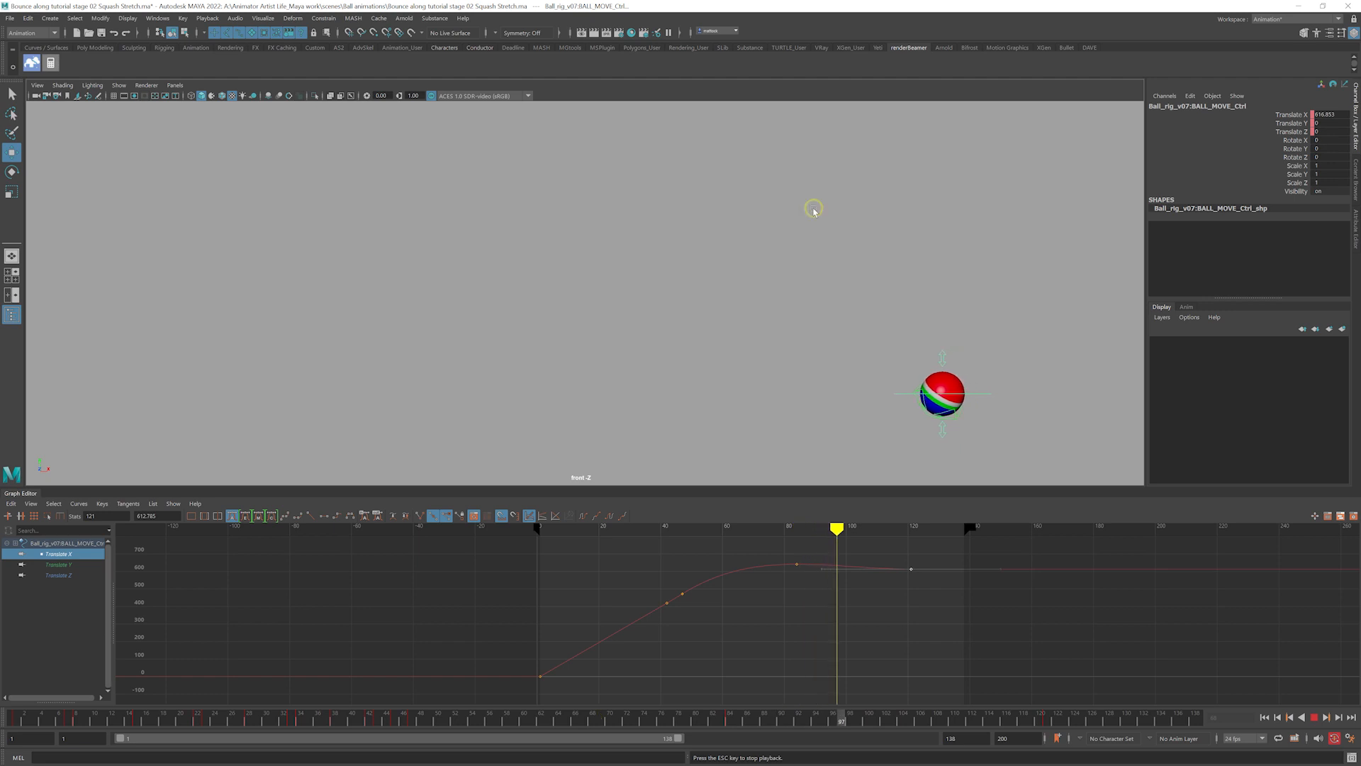
pyautogui.press('Escape')
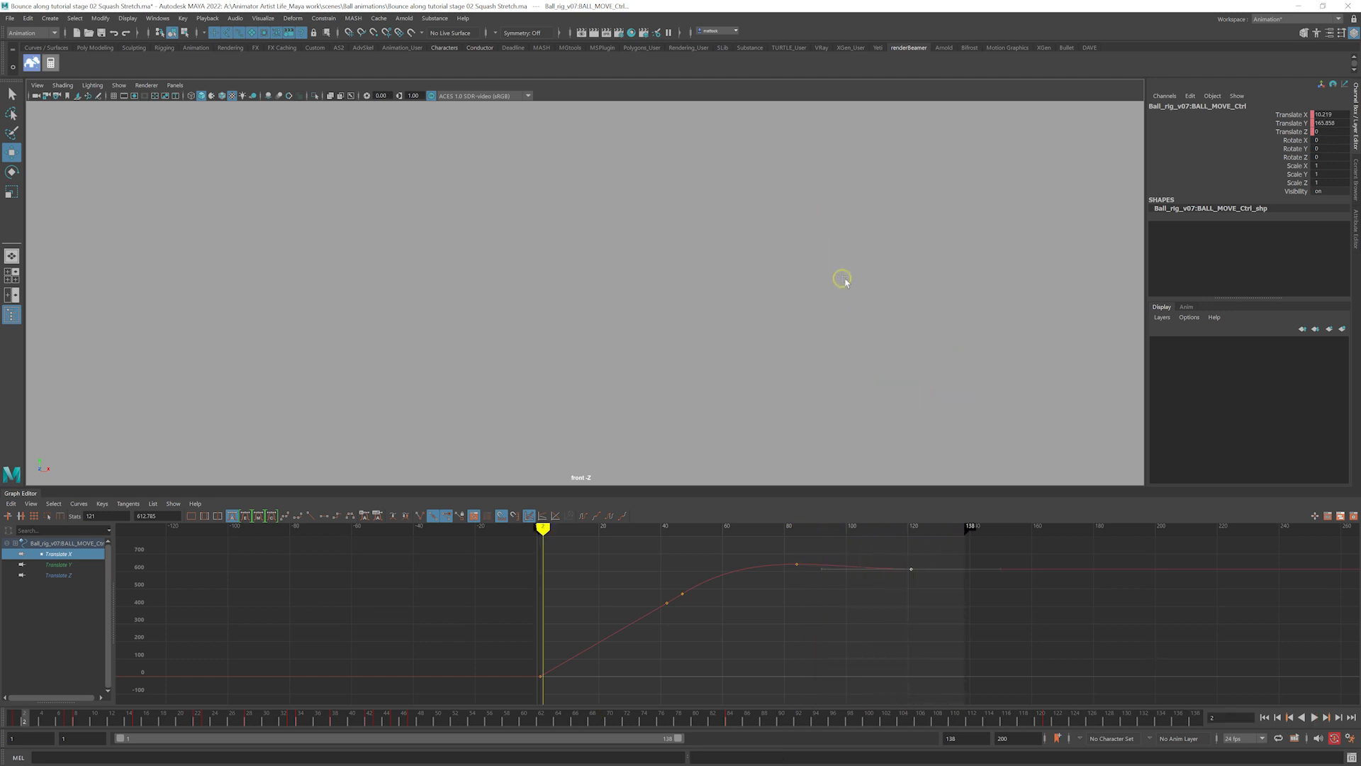
# Select BALL_ROTATE_Ctrl, frame its curves, and move the last Rotate Z key to frame 83
pyautogui.moveTo(813, 711); pyautogui.dragTo(1023, 717)
pyautogui.keyDown('alt'); pyautogui.moveTo(879, 392); pyautogui.dragTo(723, 325, button='middle'); pyautogui.keyUp('alt')
pyautogui.keyDown('alt'); pyautogui.moveTo(724, 325); pyautogui.dragTo(899, 383, button='right'); pyautogui.keyUp('alt')
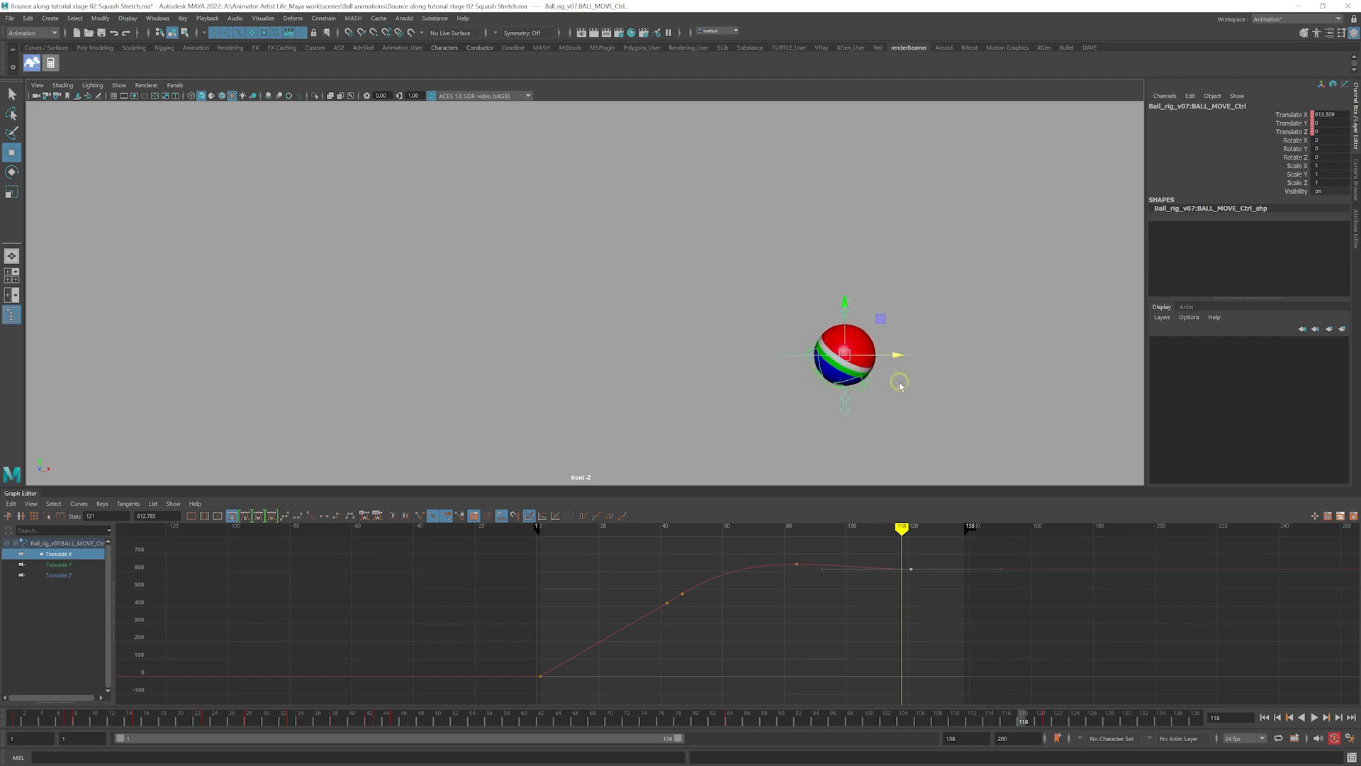
pyautogui.click(869, 389)
pyautogui.press('f')
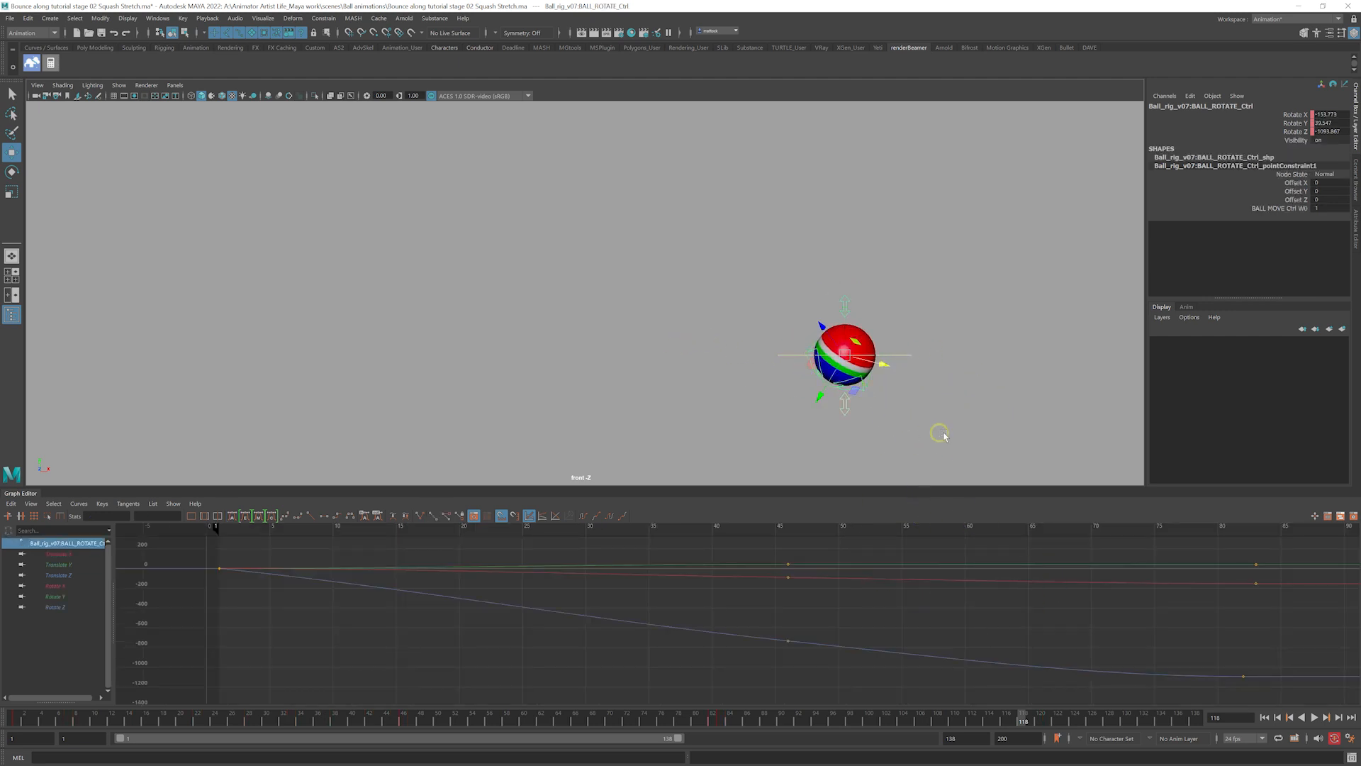
pyautogui.moveTo(722, 723)
pyautogui.mouseDown()
pyautogui.moveTo(704, 723)
pyautogui.moveTo(721, 722)
pyautogui.mouseUp()
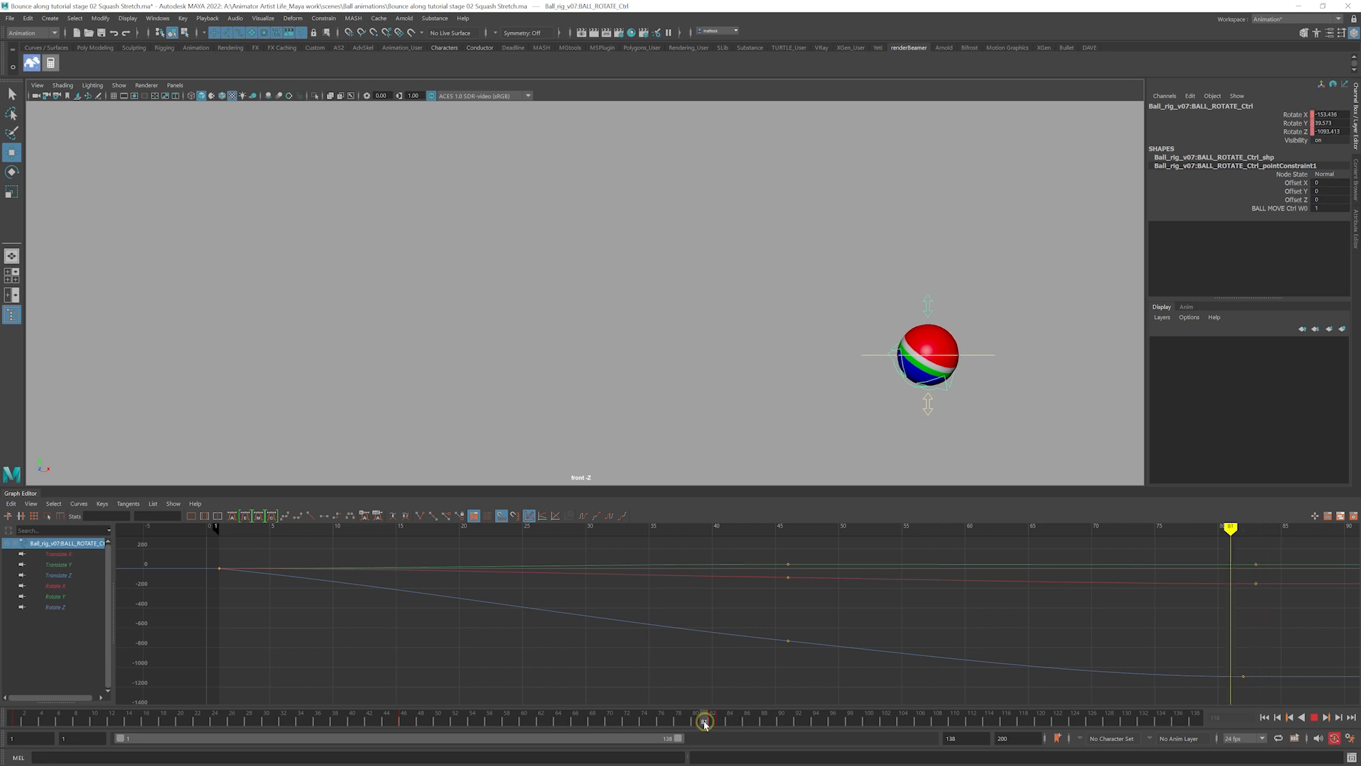
pyautogui.keyDown('alt'); pyautogui.moveTo(1036, 593); pyautogui.dragTo(853, 607, button='right'); pyautogui.keyUp('alt')
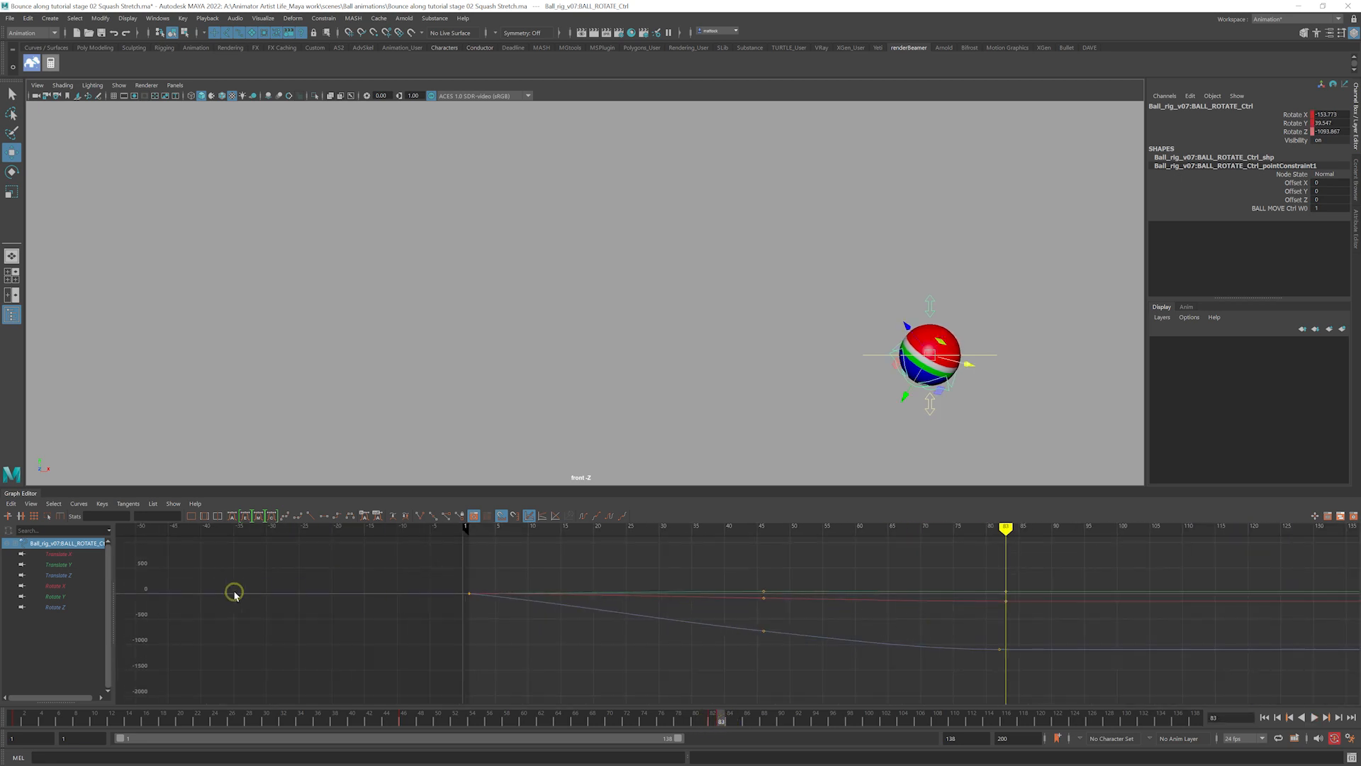
pyautogui.moveTo(722, 721); pyautogui.dragTo(721, 721)
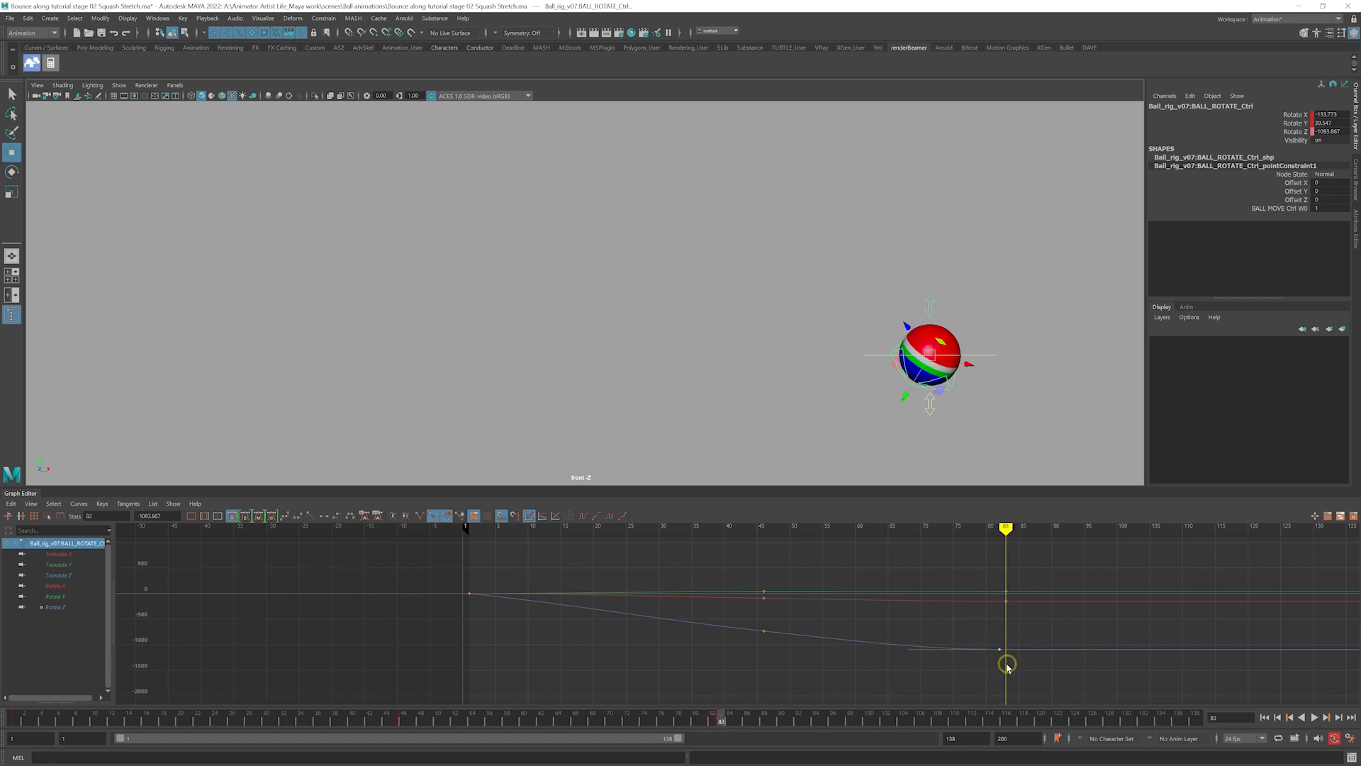
# At frame 120, rotate BALL_ROTATE_Ctrl backward to a Rotate Z of about -1046.7 to match the ball's roll back
pyautogui.moveTo(723, 719); pyautogui.dragTo(1040, 722)
pyautogui.press('e')
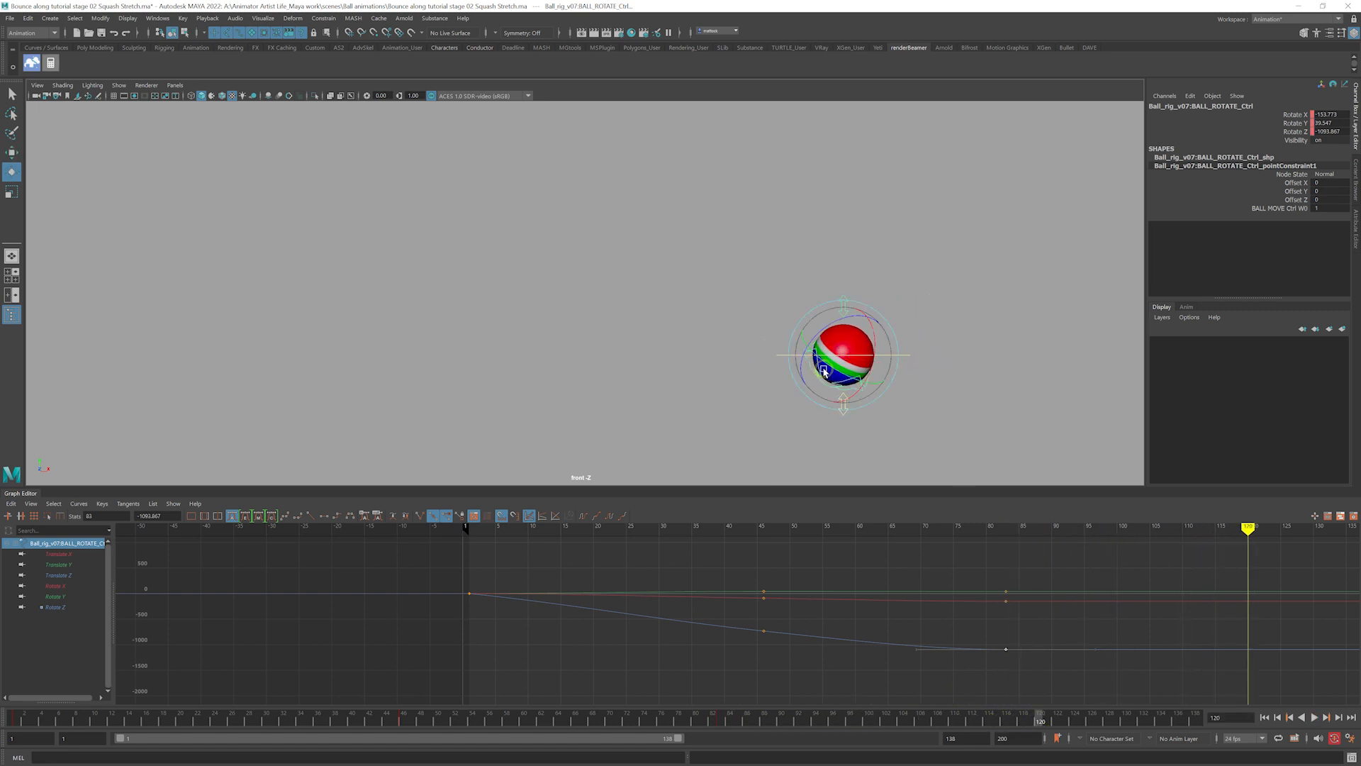
pyautogui.keyDown('alt'); pyautogui.moveTo(754, 374); pyautogui.dragTo(831, 384, button='right'); pyautogui.keyUp('alt')
pyautogui.keyDown('alt'); pyautogui.moveTo(830, 385); pyautogui.dragTo(700, 338, button='middle'); pyautogui.keyUp('alt')
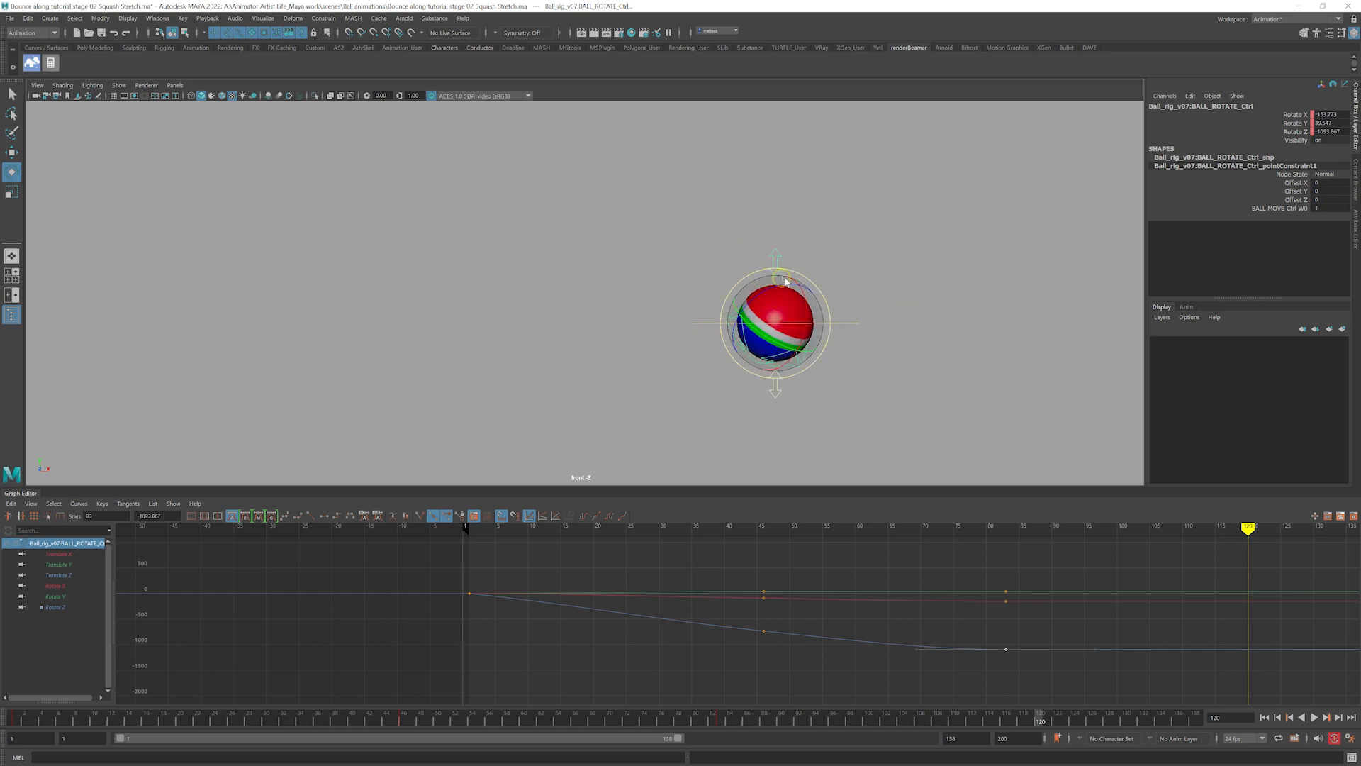
pyautogui.keyDown('alt'); pyautogui.moveTo(619, 294); pyautogui.dragTo(769, 324, button='right'); pyautogui.keyUp('alt')
pyautogui.keyDown('alt'); pyautogui.moveTo(769, 325); pyautogui.dragTo(678, 312, button='middle'); pyautogui.keyUp('alt')
pyautogui.keyDown('alt'); pyautogui.moveTo(641, 311); pyautogui.dragTo(453, 273, button='right'); pyautogui.keyUp('alt')
pyautogui.keyDown('alt'); pyautogui.moveTo(636, 249); pyautogui.dragTo(693, 279, button='middle'); pyautogui.keyUp('alt')
pyautogui.keyDown('alt'); pyautogui.moveTo(624, 317); pyautogui.dragTo(695, 323, button='right'); pyautogui.keyUp('alt')
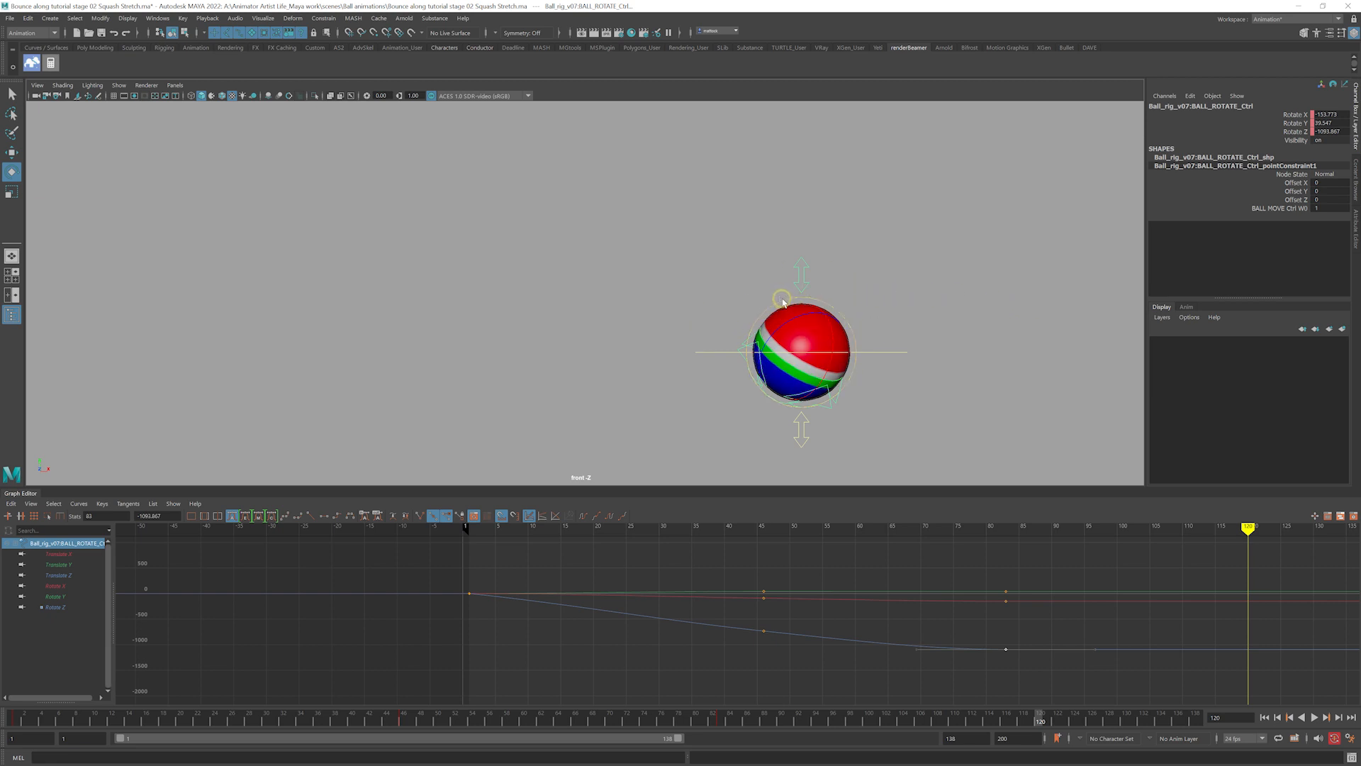
pyautogui.moveTo(783, 301); pyautogui.dragTo(752, 332)
# Scrub and play back the animation to check the rotation during the roll back
pyautogui.moveTo(707, 722); pyautogui.dragTo(459, 708)
pyautogui.hotkey('alt', 'v')
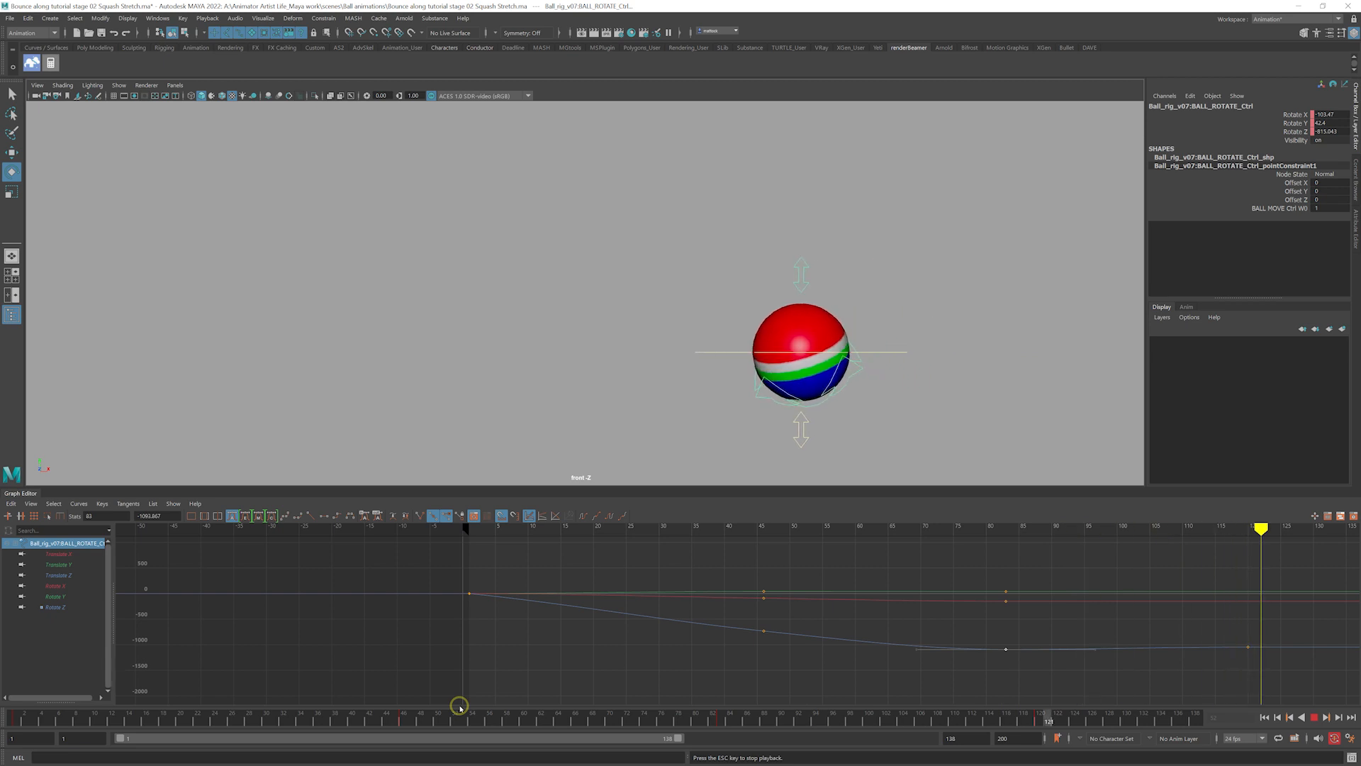
pyautogui.press('Escape')
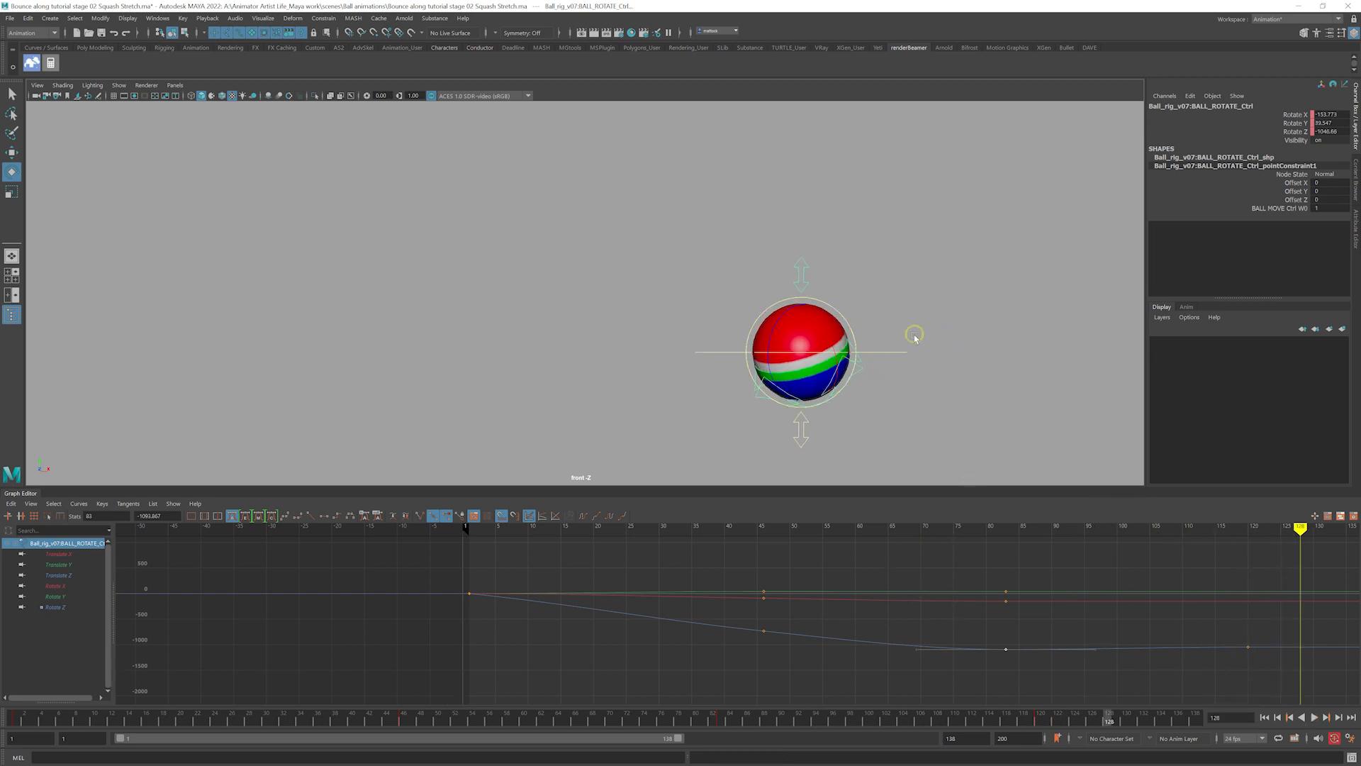
# Select BALL_MOVE_Ctrl and raise its last Translate X key at frame 121 to about 624.9 to shorten the roll back
pyautogui.click(893, 371)
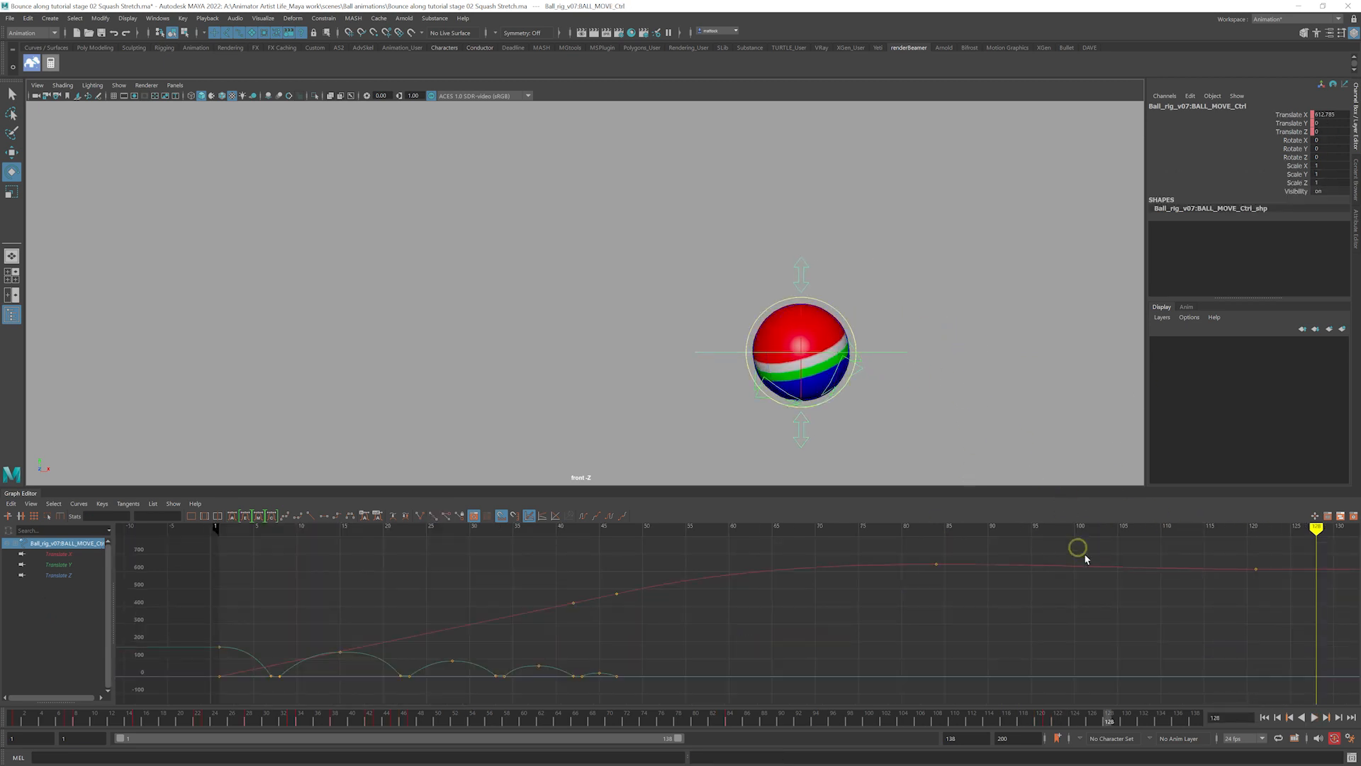
pyautogui.keyDown('shift'); pyautogui.moveTo(1261, 590); pyautogui.dragTo(1253, 587, button='middle'); pyautogui.keyUp('shift')
pyautogui.keyDown('alt'); pyautogui.keyDown('shift'); pyautogui.moveTo(1235, 591); pyautogui.dragTo(1143, 600, button='right'); pyautogui.keyUp('shift'); pyautogui.keyUp('alt')
pyautogui.keyDown('alt'); pyautogui.moveTo(740, 608); pyautogui.dragTo(771, 601, button='right'); pyautogui.keyUp('alt')
pyautogui.keyDown('alt'); pyautogui.moveTo(771, 601); pyautogui.dragTo(780, 674, button='middle'); pyautogui.keyUp('alt')
pyautogui.keyDown('alt'); pyautogui.moveTo(779, 672); pyautogui.dragTo(762, 611, button='right'); pyautogui.keyUp('alt')
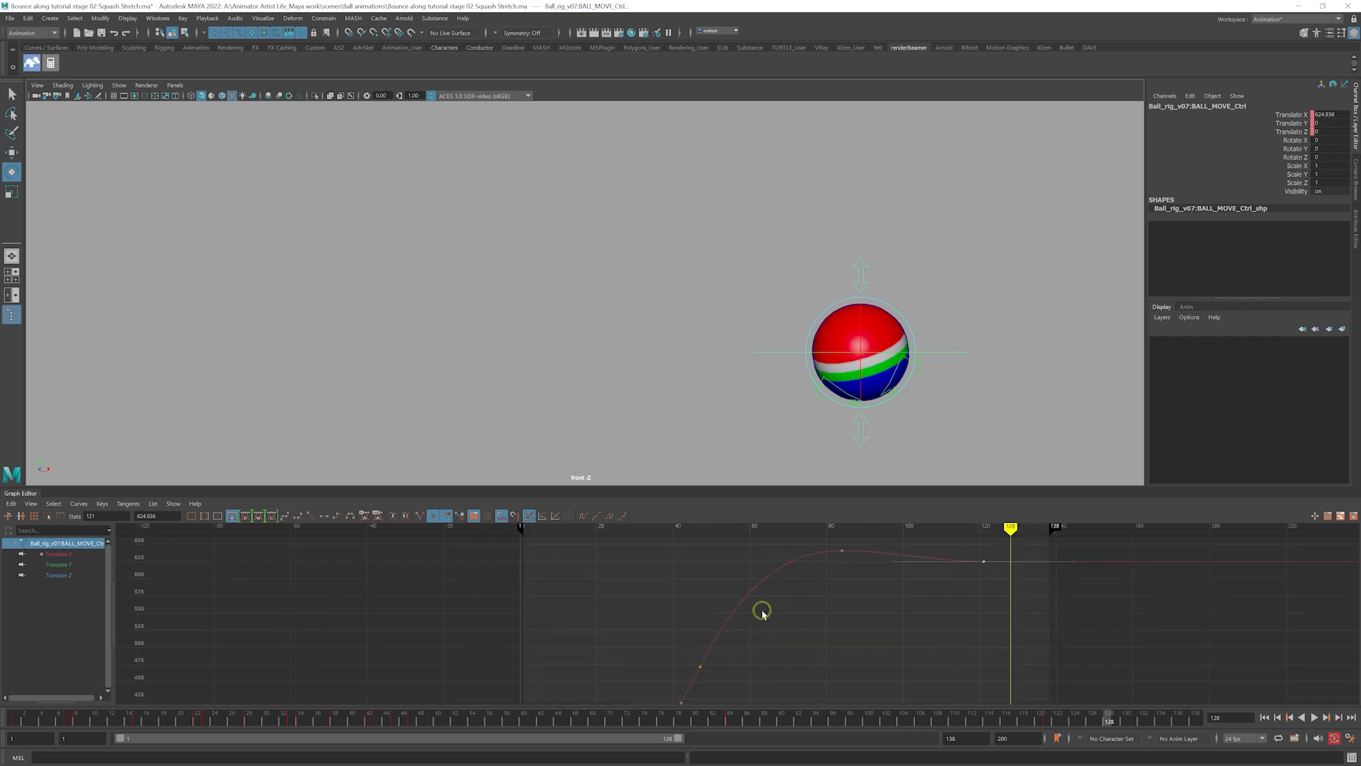
# Play back the shortened roll back and examine the end of BALL_MOVE_Ctrl's Translate X curve up close
pyautogui.click(653, 723)
pyautogui.hotkey('alt', 'v')
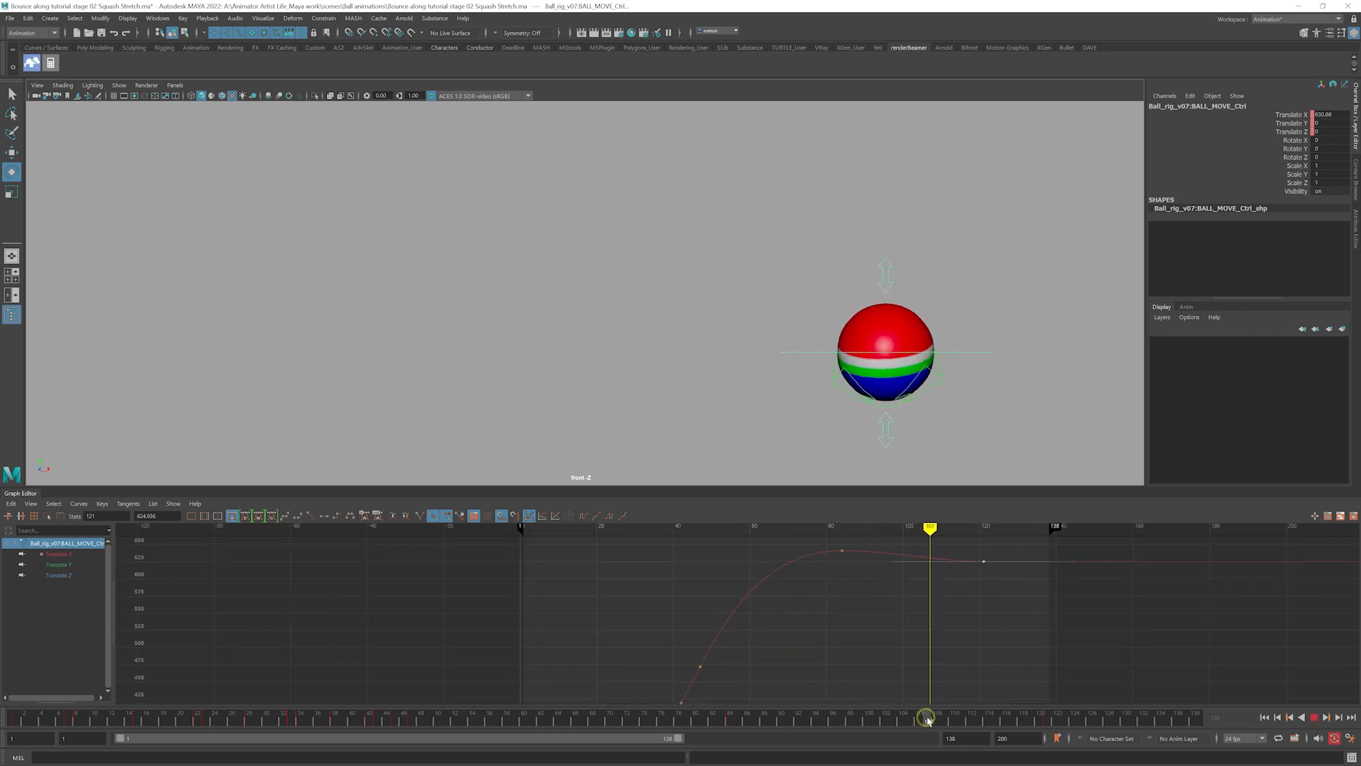
pyautogui.hotkey('alt', 'v')
pyautogui.keyDown('alt'); pyautogui.moveTo(783, 353); pyautogui.dragTo(775, 371, button='right'); pyautogui.keyUp('alt')
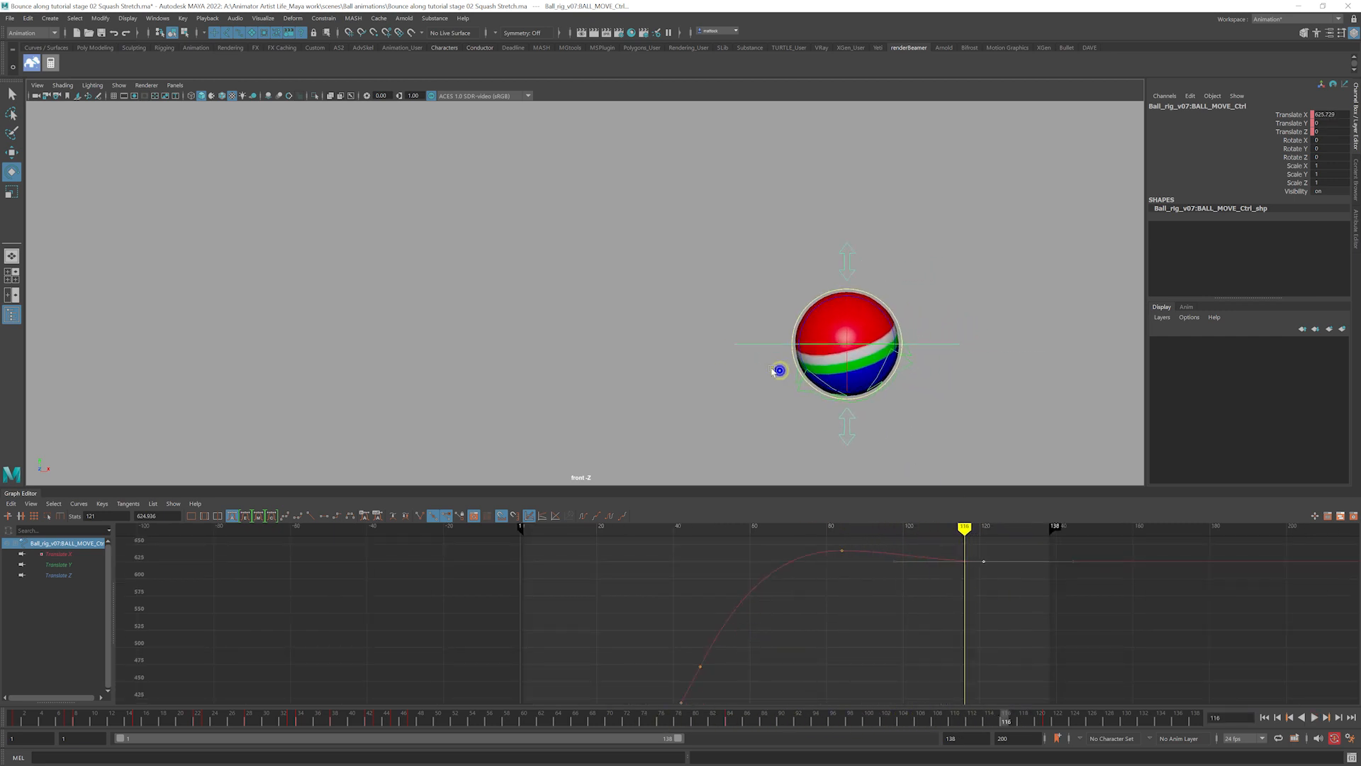
pyautogui.keyDown('alt'); pyautogui.moveTo(775, 370); pyautogui.dragTo(589, 392, button='middle'); pyautogui.keyUp('alt')
pyautogui.keyDown('alt'); pyautogui.moveTo(589, 392); pyautogui.dragTo(726, 423, button='right'); pyautogui.keyUp('alt')
pyautogui.moveTo(969, 569)
pyautogui.mouseDown()
pyautogui.moveTo(742, 553)
pyautogui.moveTo(984, 549)
pyautogui.moveTo(953, 546)
pyautogui.moveTo(973, 547)
pyautogui.mouseUp()
pyautogui.keyDown('alt'); pyautogui.moveTo(952, 578); pyautogui.dragTo(959, 576, button='right'); pyautogui.keyUp('alt')
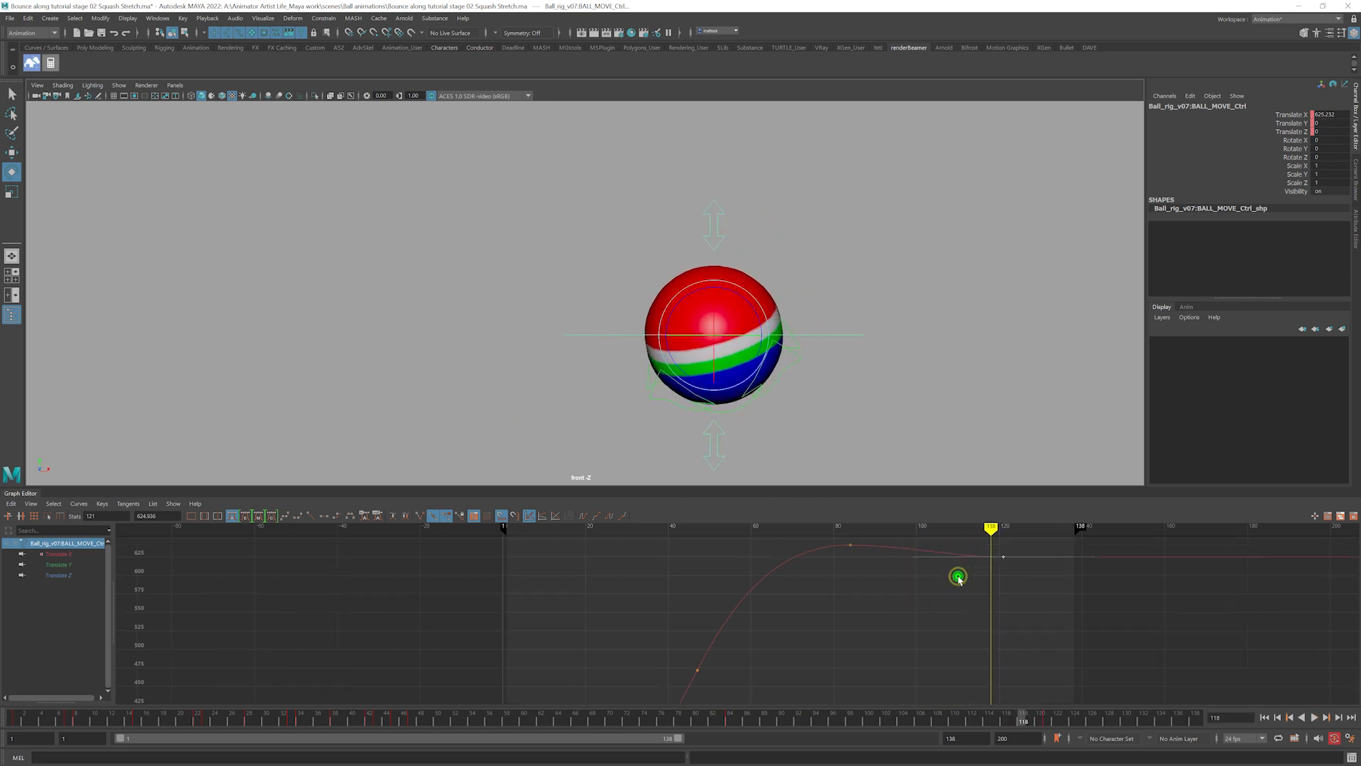
pyautogui.keyDown('alt'); pyautogui.moveTo(949, 583); pyautogui.dragTo(809, 650, button='middle'); pyautogui.keyUp('alt')
pyautogui.keyDown('alt'); pyautogui.moveTo(723, 642); pyautogui.dragTo(769, 624, button='right'); pyautogui.keyUp('alt')
pyautogui.keyDown('alt'); pyautogui.moveTo(768, 624); pyautogui.dragTo(596, 588, button='middle'); pyautogui.keyUp('alt')
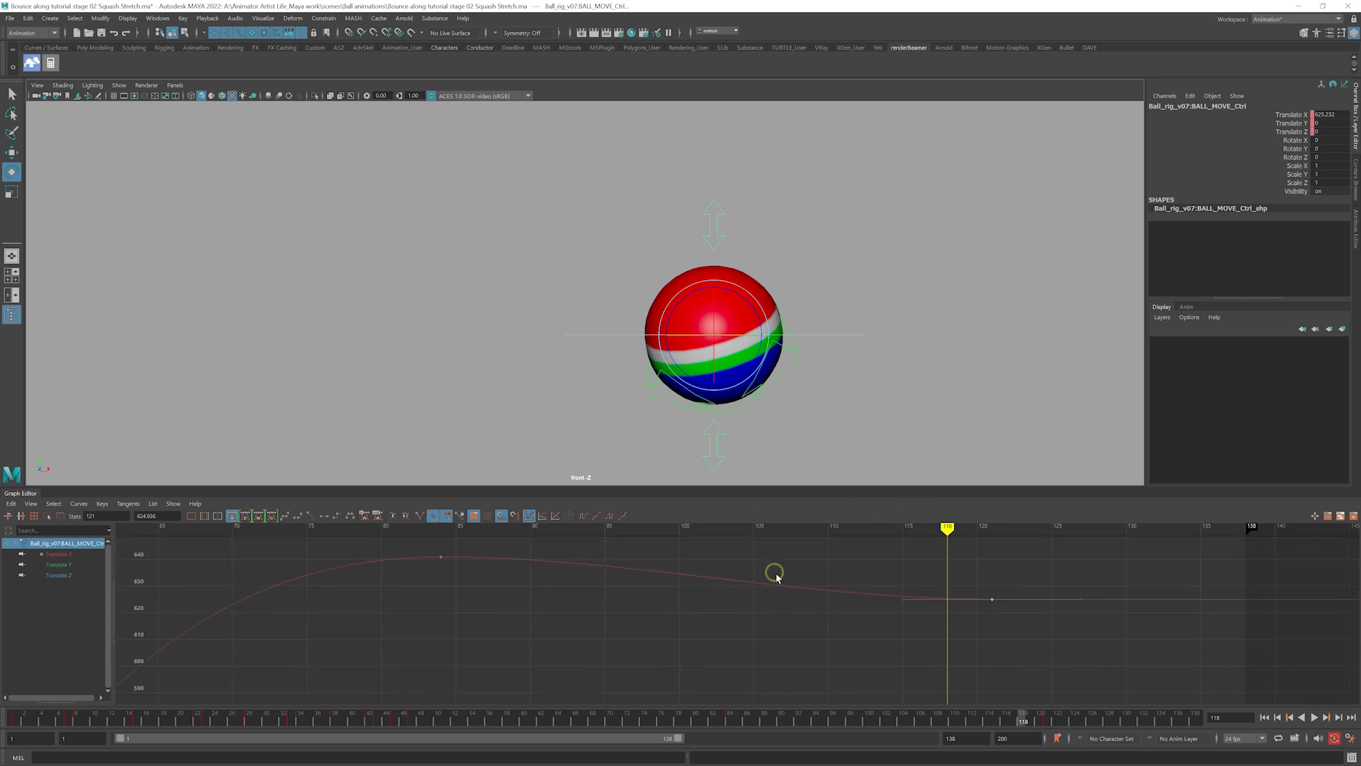
pyautogui.keyDown('alt'); pyautogui.moveTo(835, 583); pyautogui.dragTo(819, 586, button='right'); pyautogui.keyUp('alt')
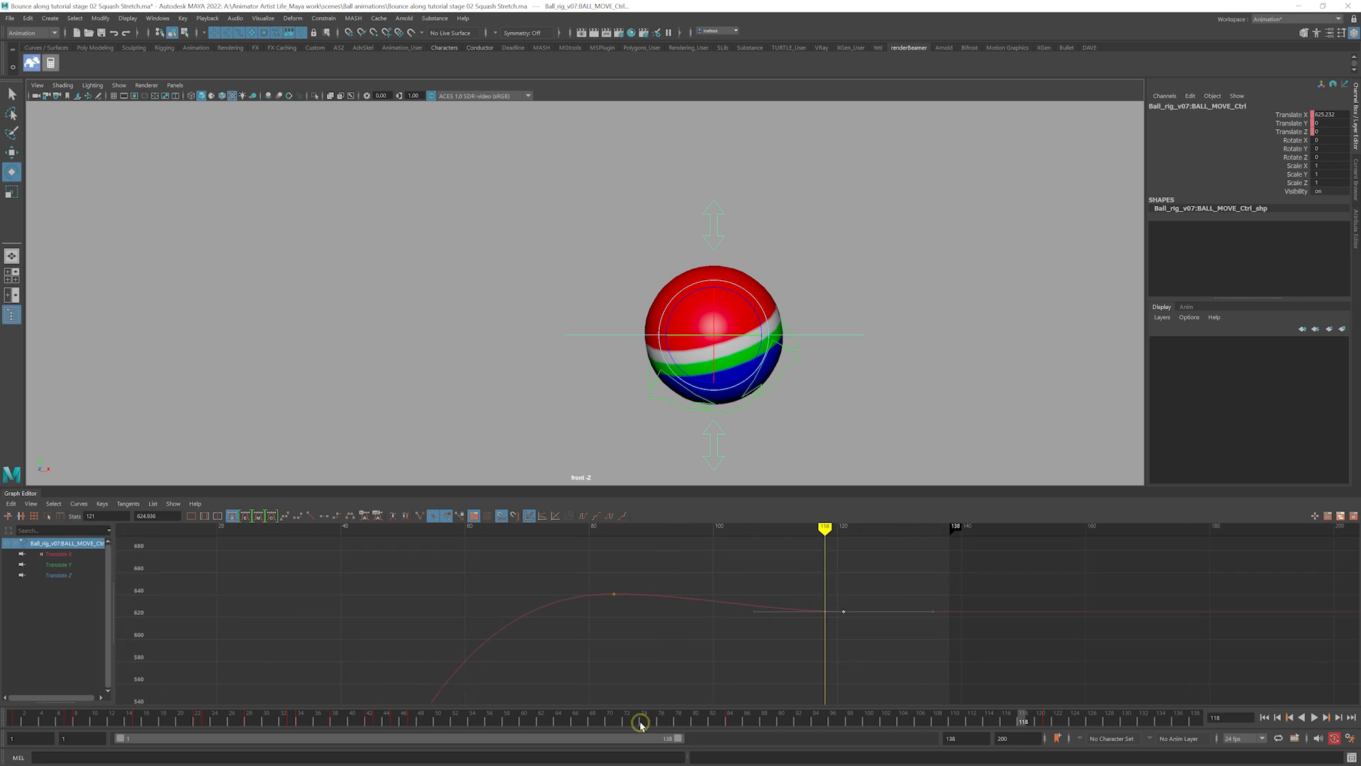
pyautogui.moveTo(640, 723); pyautogui.dragTo(371, 716)
pyautogui.hotkey('alt', 'v')
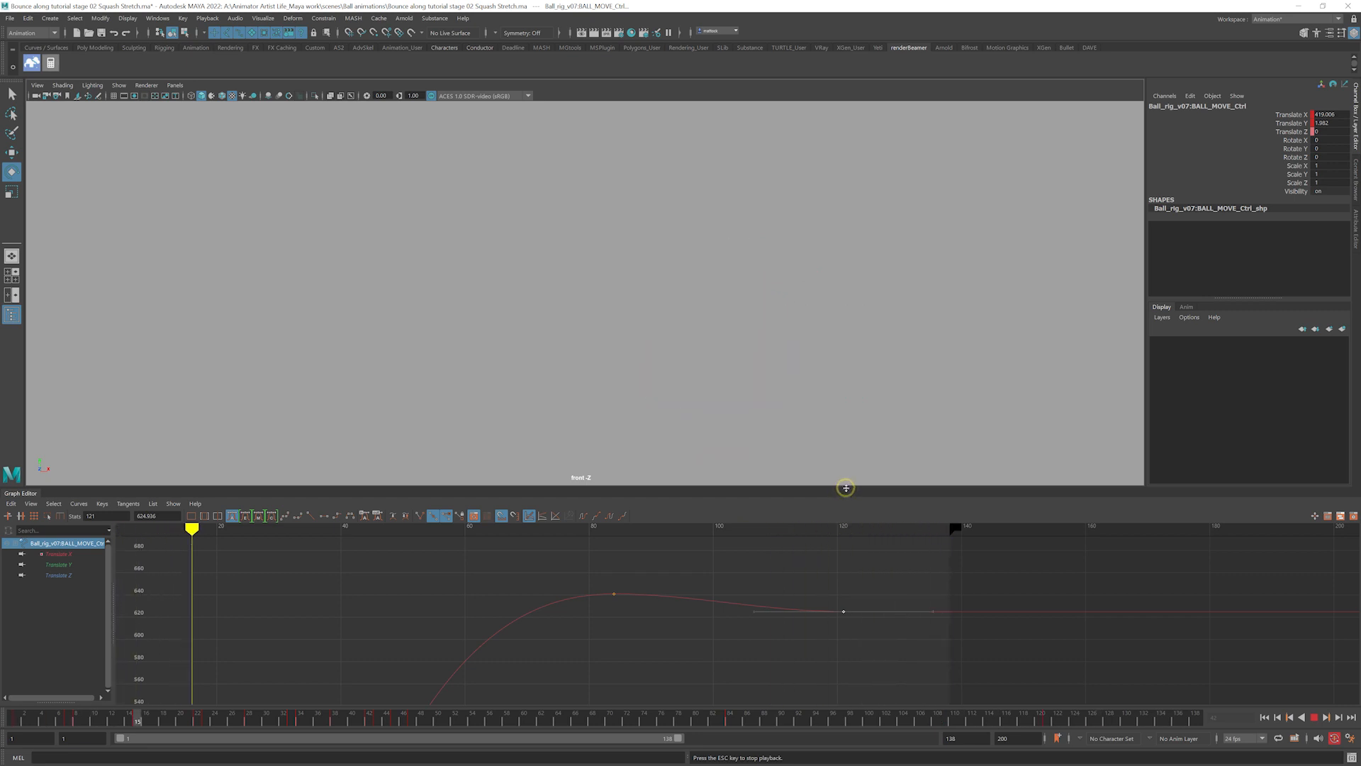
pyautogui.press('Escape')
# At frame 121, rotate BALL_MOVE_Ctrl to about 10.4 in X, -4.0 in Y and 7.1 in Z, and scrub back to frame 52
pyautogui.moveTo(801, 715); pyautogui.dragTo(1048, 711)
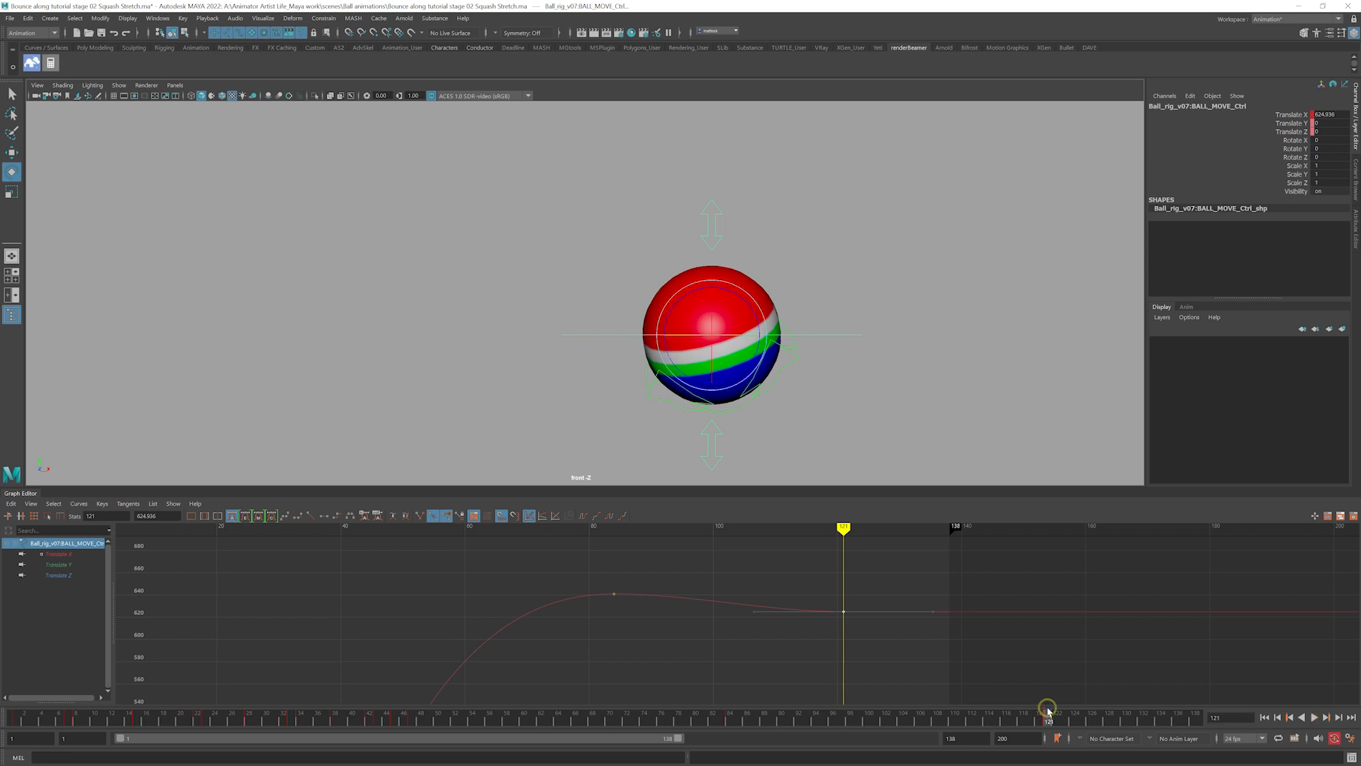
pyautogui.moveTo(692, 313); pyautogui.dragTo(690, 328)
pyautogui.moveTo(521, 721); pyautogui.dragTo(455, 719)
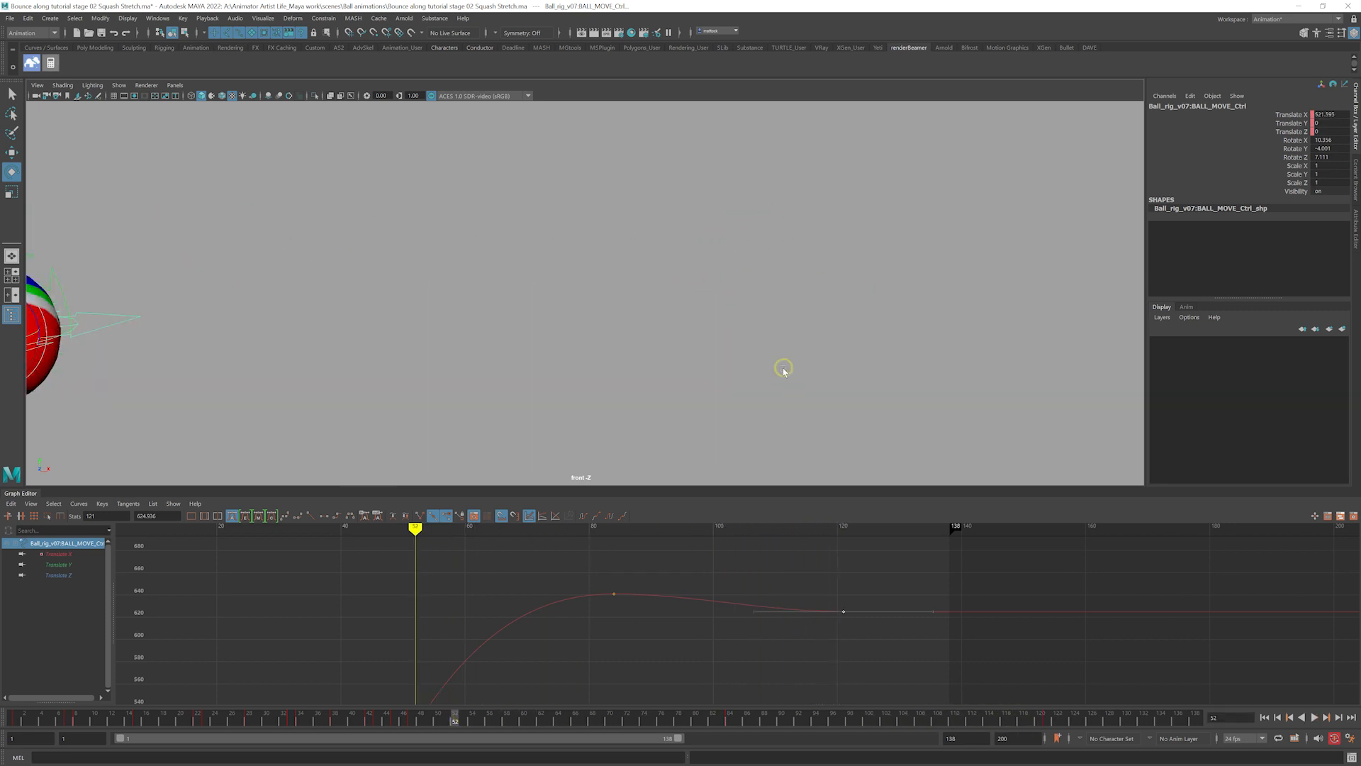
# Deselect the control and play the whole animation in the front view to review the bounces and the final roll back
pyautogui.keyDown('alt'); pyautogui.moveTo(784, 367); pyautogui.dragTo(624, 358, button='right'); pyautogui.keyUp('alt')
pyautogui.keyDown('alt'); pyautogui.moveTo(716, 337); pyautogui.dragTo(981, 345, button='middle'); pyautogui.keyUp('alt')
pyautogui.keyDown('alt'); pyautogui.moveTo(808, 347); pyautogui.dragTo(730, 350, button='right'); pyautogui.keyUp('alt')
pyautogui.keyDown('alt'); pyautogui.moveTo(729, 350); pyautogui.dragTo(967, 342, button='middle'); pyautogui.keyUp('alt')
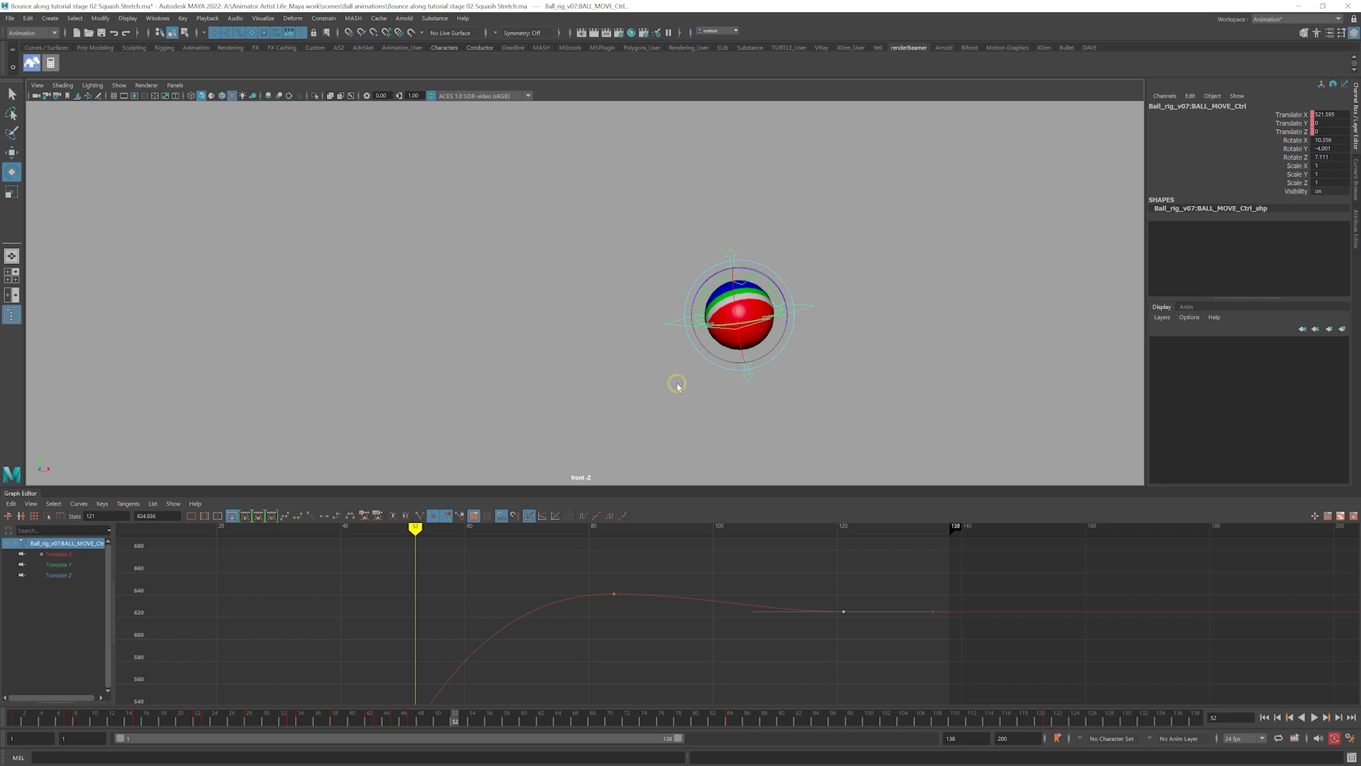
pyautogui.keyDown('alt'); pyautogui.moveTo(677, 383); pyautogui.dragTo(889, 409, button='middle'); pyautogui.keyUp('alt')
pyautogui.keyDown('alt'); pyautogui.moveTo(889, 409); pyautogui.dragTo(746, 372, button='right'); pyautogui.keyUp('alt')
pyautogui.keyDown('alt'); pyautogui.moveTo(821, 359); pyautogui.dragTo(635, 342, button='right'); pyautogui.keyUp('alt')
pyautogui.keyDown('alt'); pyautogui.moveTo(634, 342); pyautogui.dragTo(822, 413, button='middle'); pyautogui.keyUp('alt')
pyautogui.keyDown('alt'); pyautogui.moveTo(872, 402); pyautogui.dragTo(734, 392, button='right'); pyautogui.keyUp('alt')
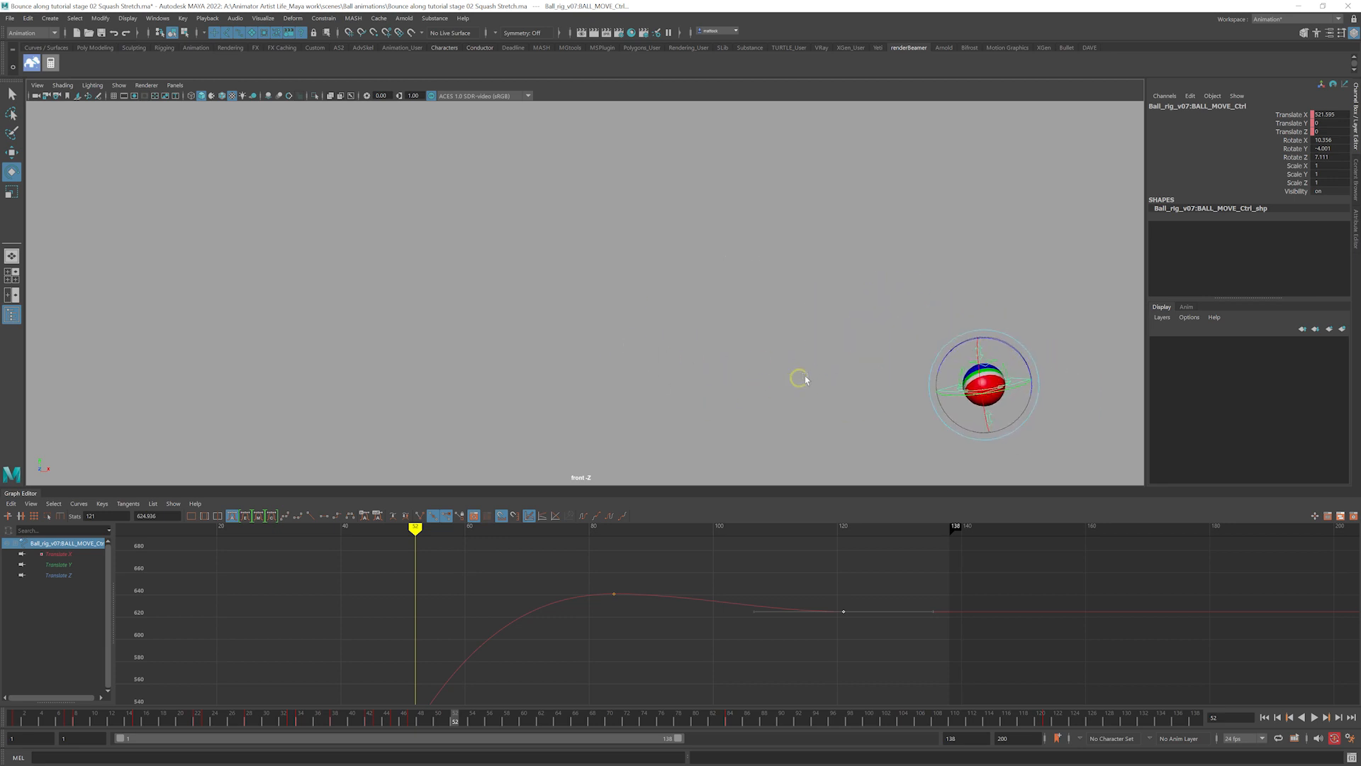
pyautogui.click(757, 377)
pyautogui.keyDown('alt'); pyautogui.moveTo(922, 393); pyautogui.dragTo(599, 377, button='right'); pyautogui.keyUp('alt')
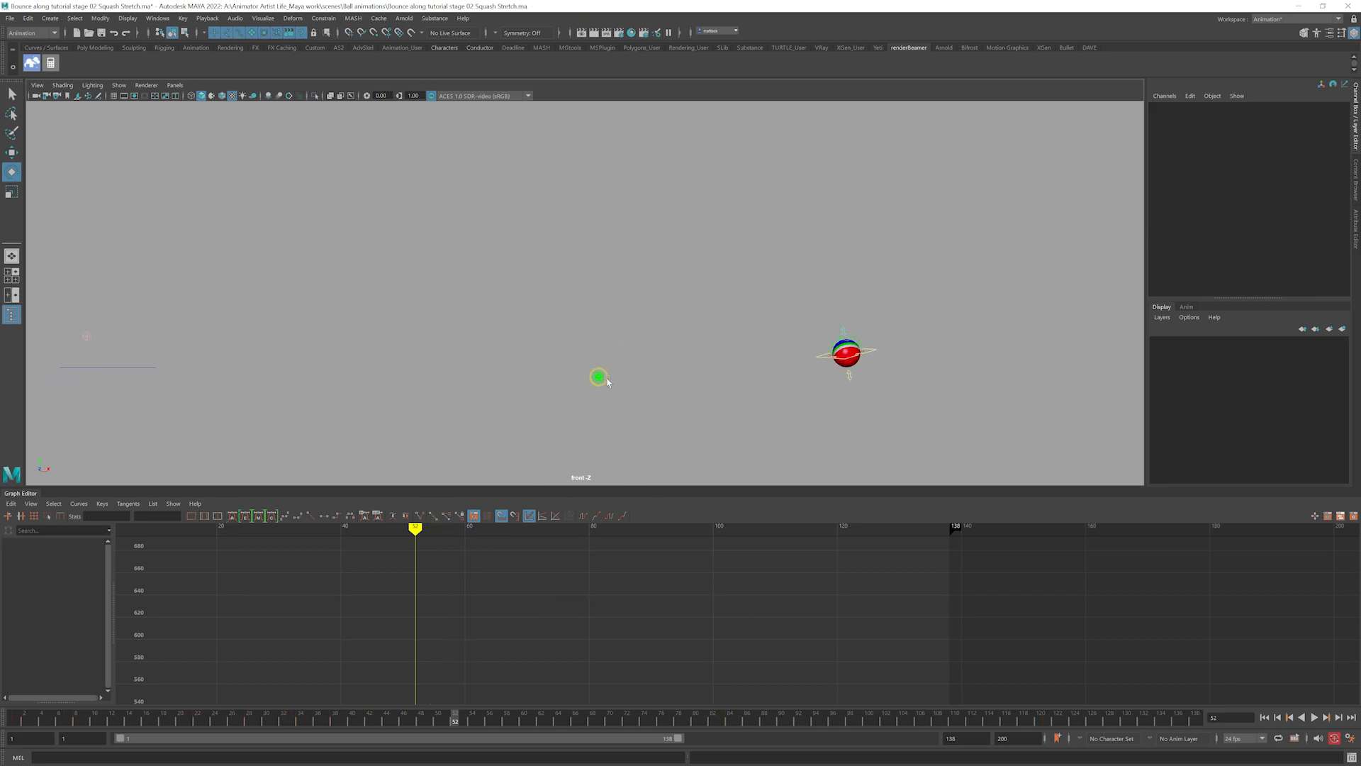
pyautogui.keyDown('alt'); pyautogui.moveTo(600, 377); pyautogui.dragTo(723, 423, button='middle'); pyautogui.keyUp('alt')
pyautogui.hotkey('alt', 'v')
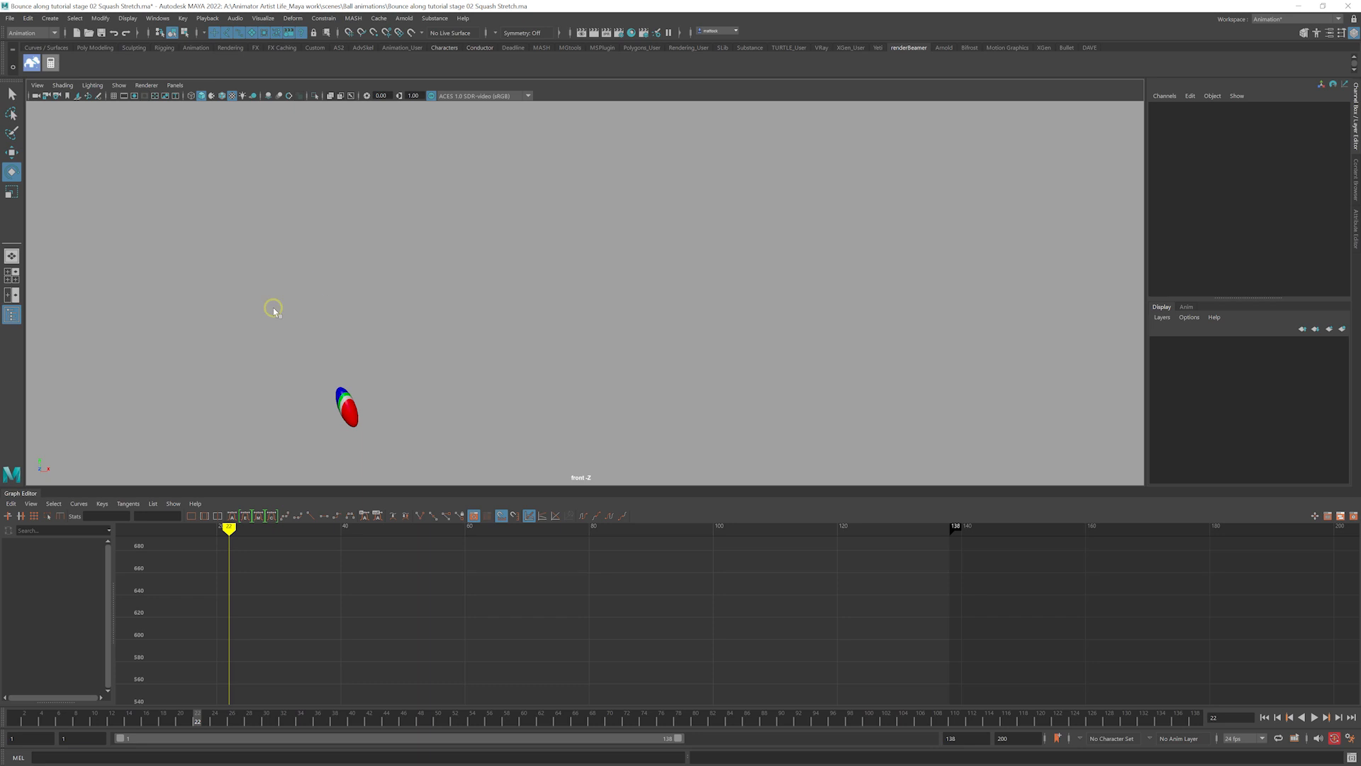
pyautogui.moveTo(97, 723); pyautogui.dragTo(1, 707)
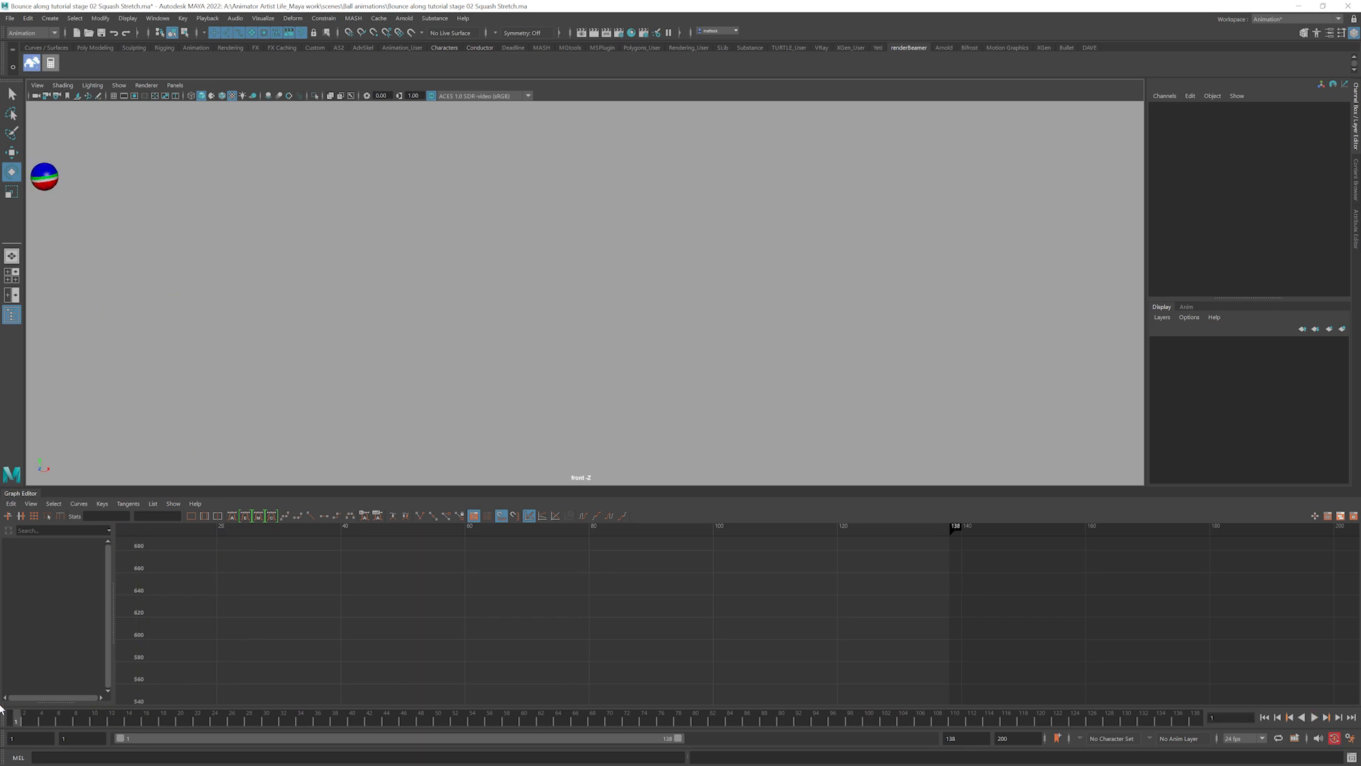
pyautogui.hotkey('alt', 'v')
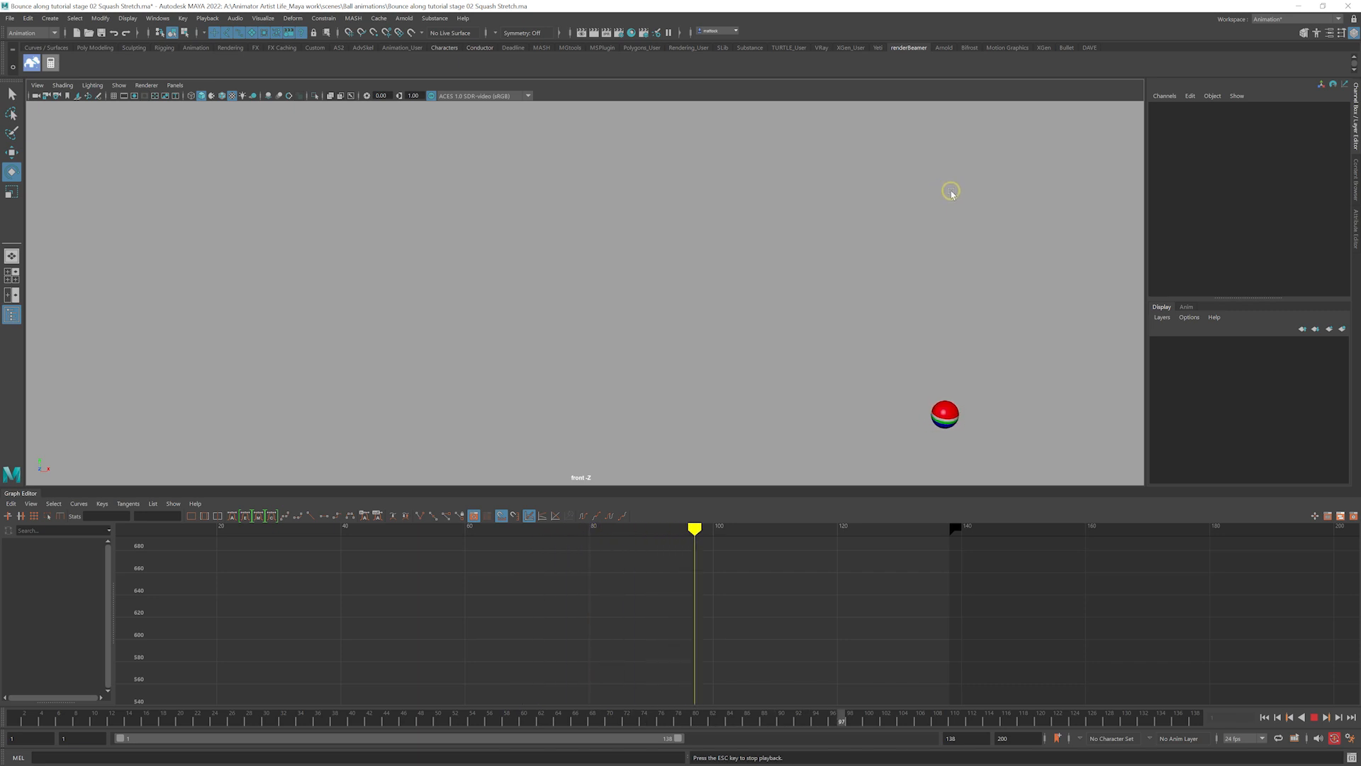
pyautogui.press('Escape')
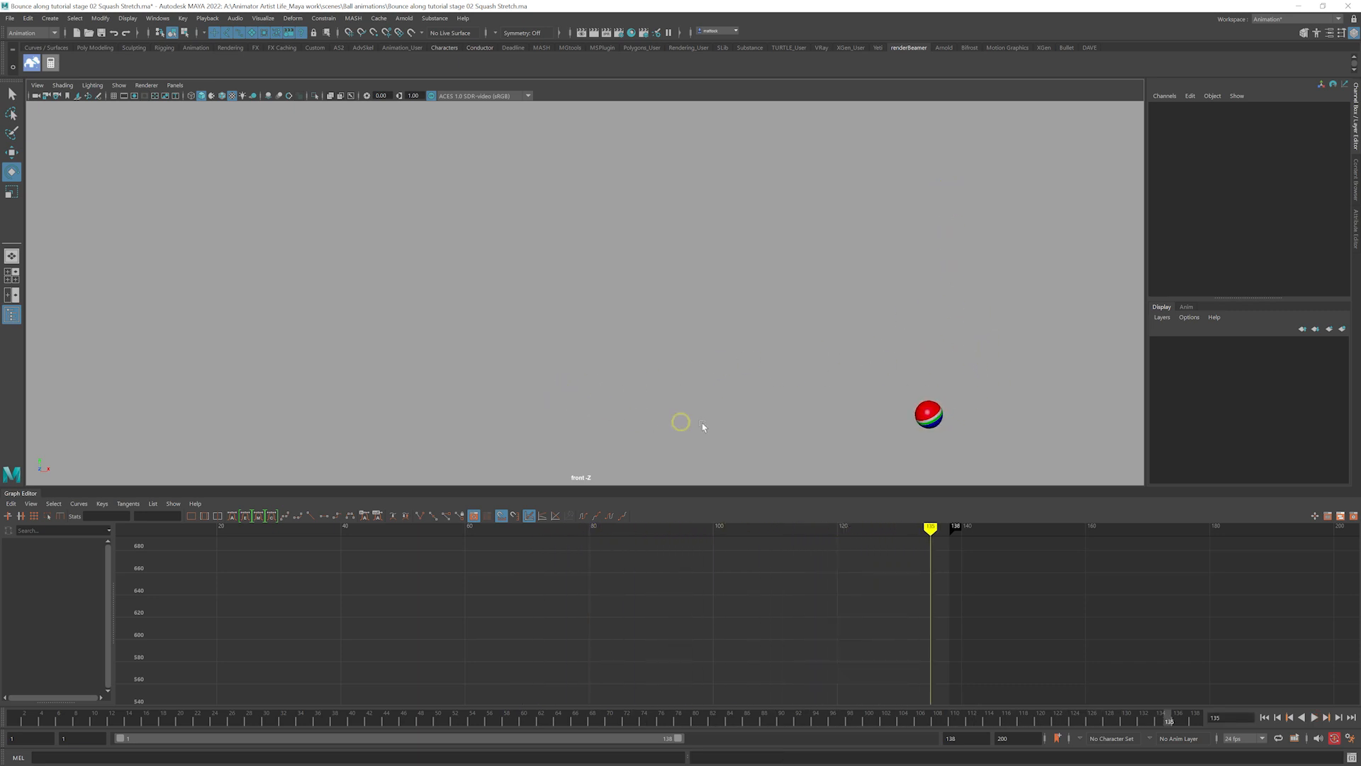
pyautogui.keyDown('alt'); pyautogui.moveTo(706, 409); pyautogui.dragTo(761, 410, button='middle'); pyautogui.keyUp('alt')
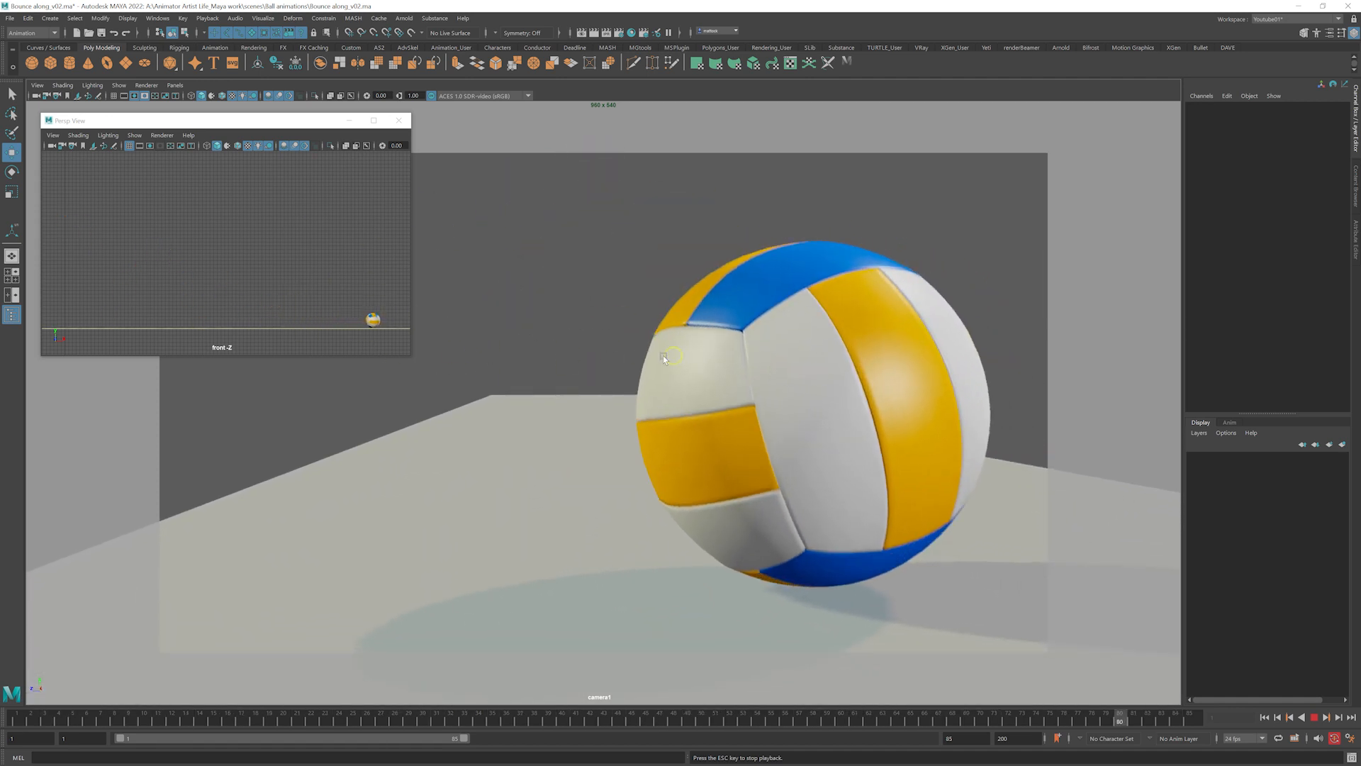
# Stop the volleyball scene's playback, show it through the perspective camera, and orbit around the ball to inspect its motion along the floor
pyautogui.press('Escape')
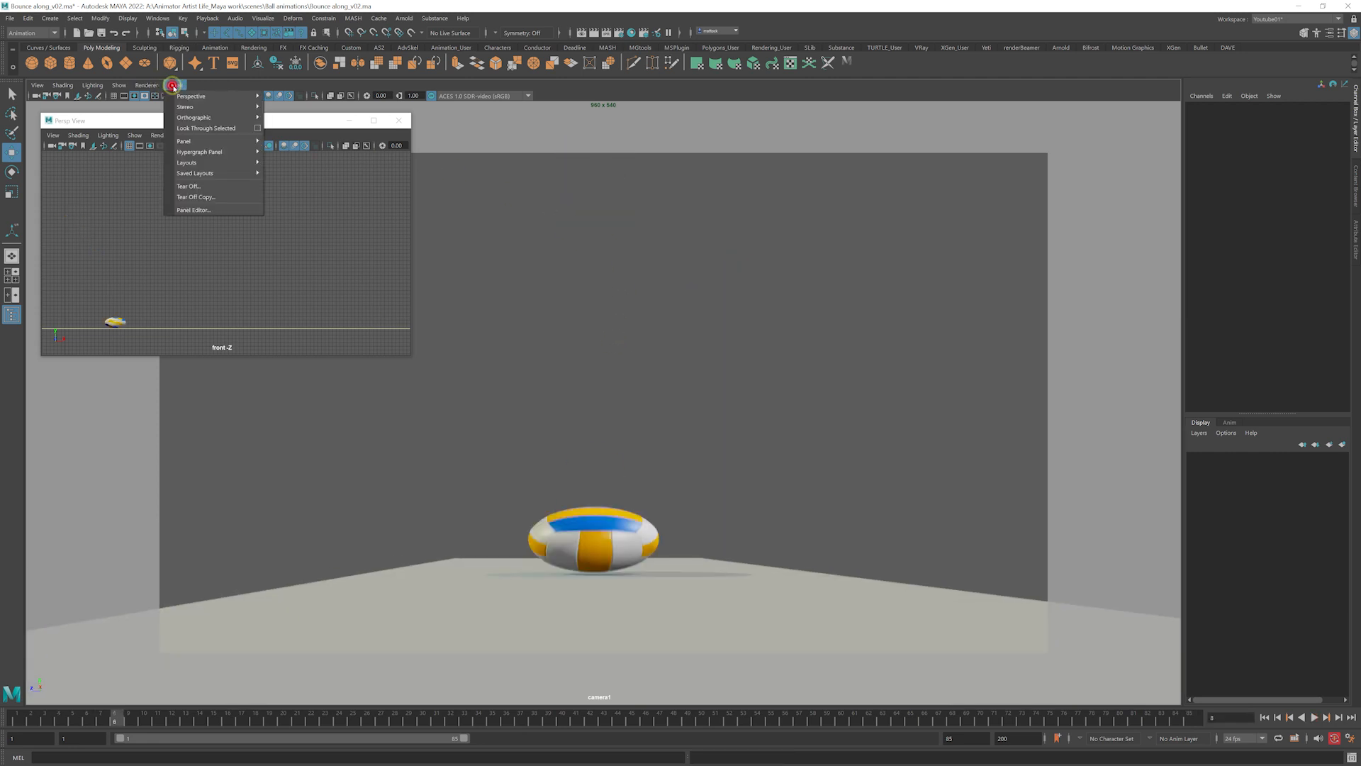
pyautogui.click(285, 107)
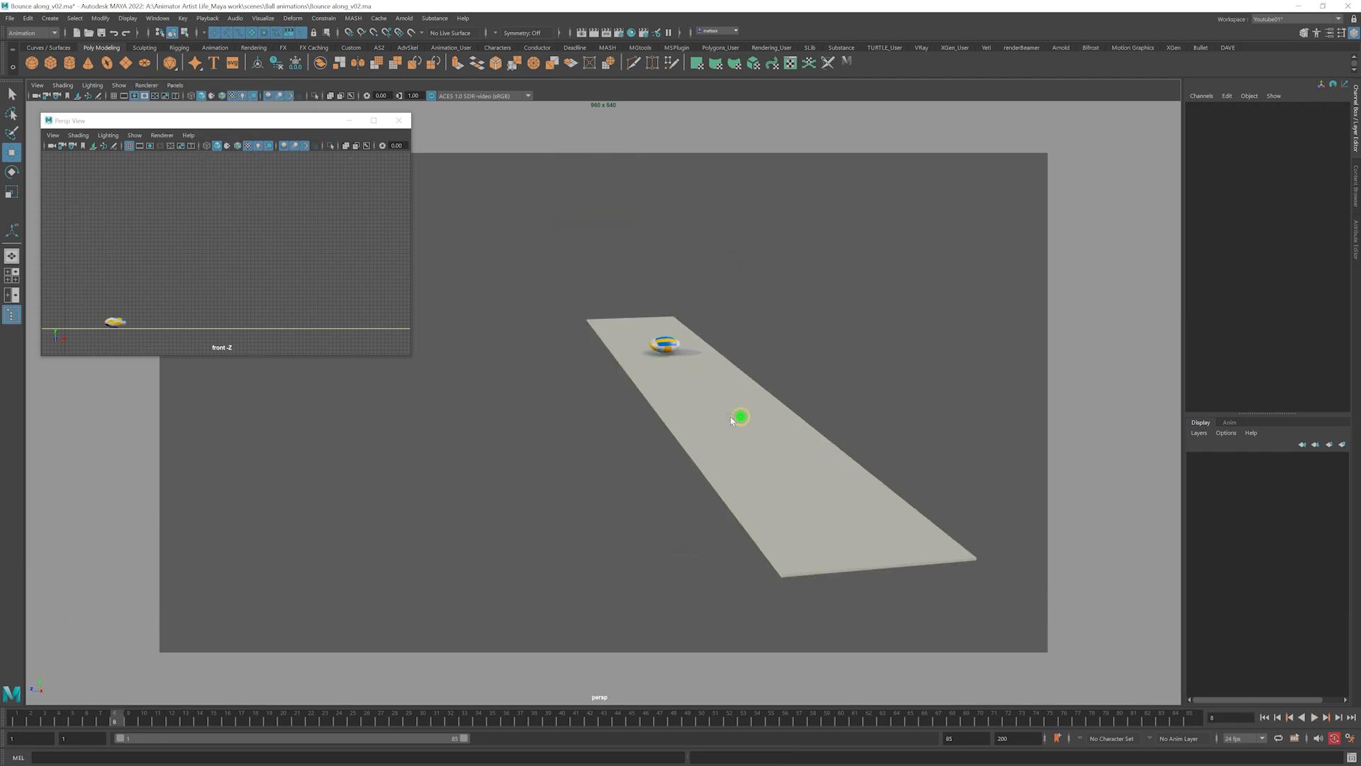
pyautogui.keyDown('alt'); pyautogui.moveTo(732, 420); pyautogui.dragTo(524, 418); pyautogui.keyUp('alt')
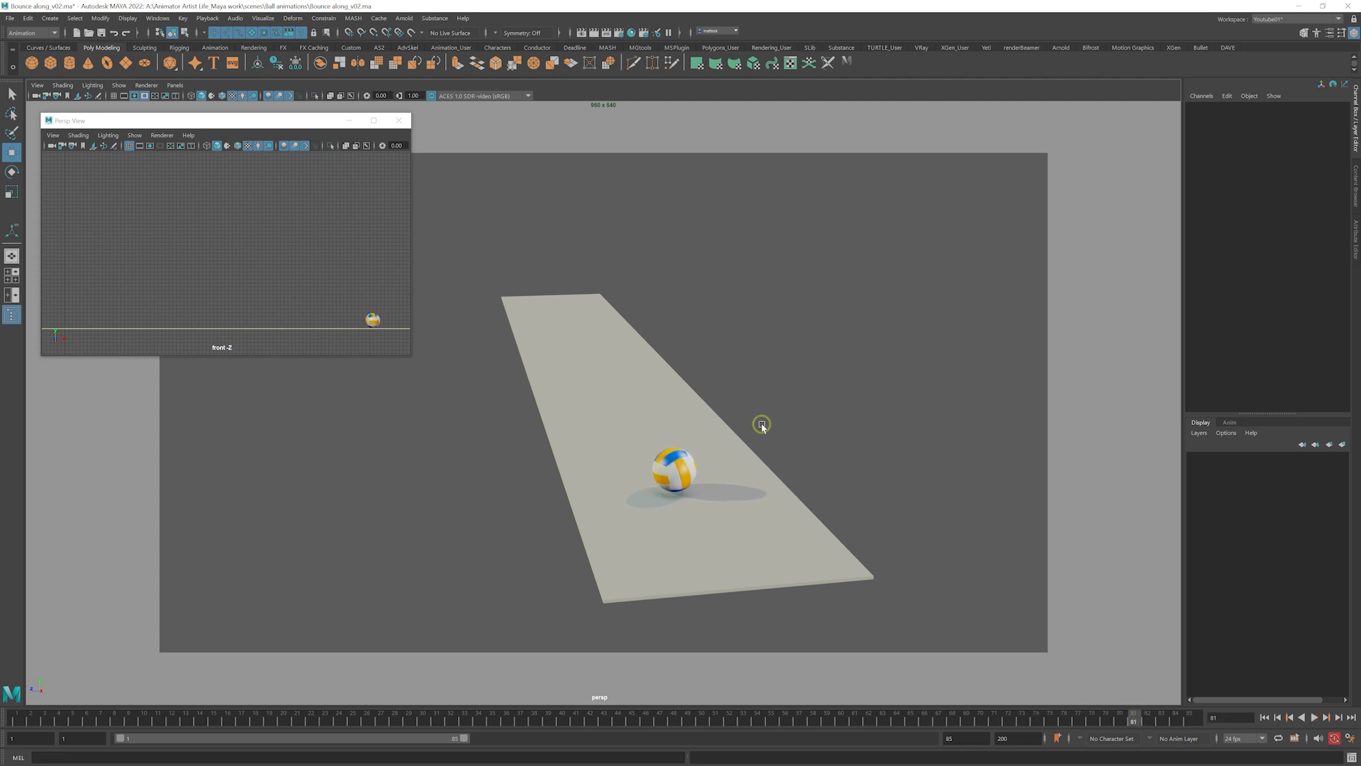
pyautogui.keyDown('alt'); pyautogui.moveTo(496, 381); pyautogui.dragTo(623, 292); pyautogui.keyUp('alt')
pyautogui.keyDown('alt'); pyautogui.moveTo(744, 366); pyautogui.dragTo(688, 358); pyautogui.keyUp('alt')
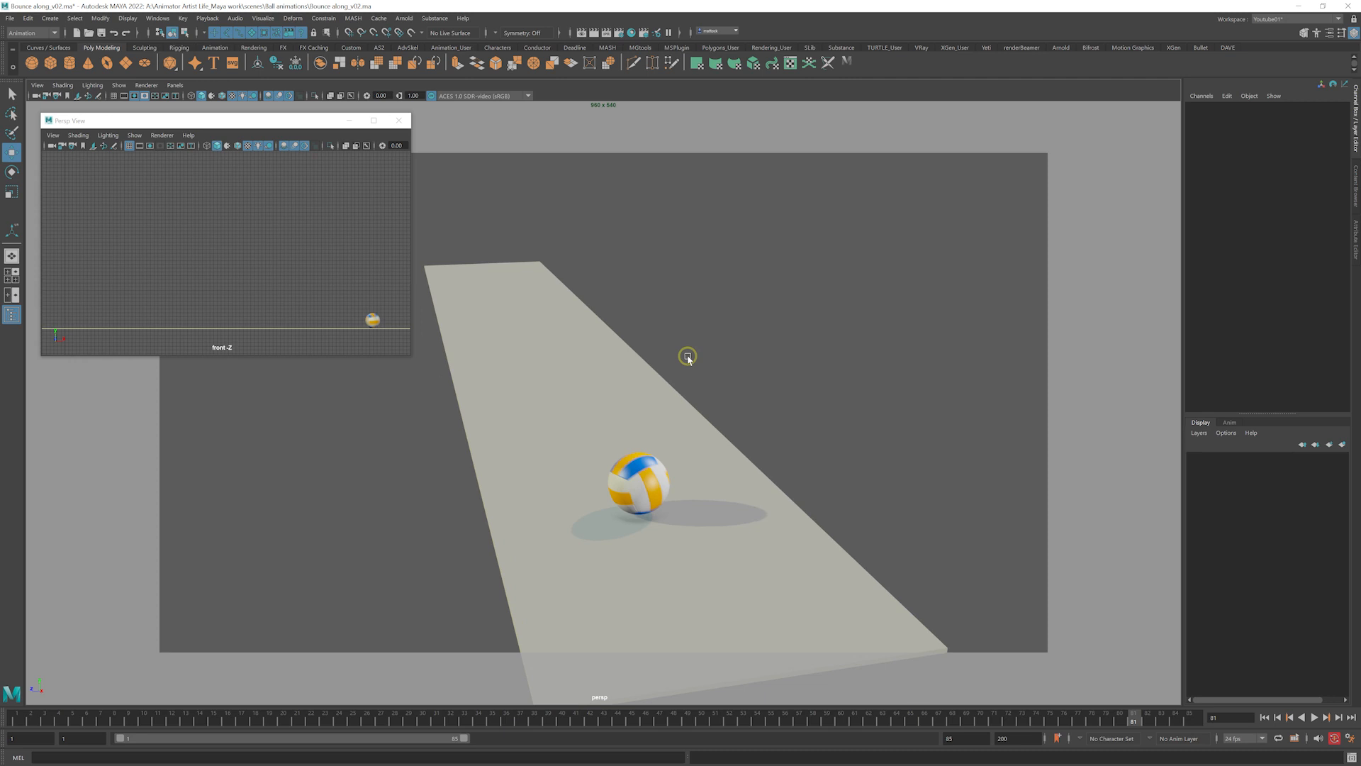